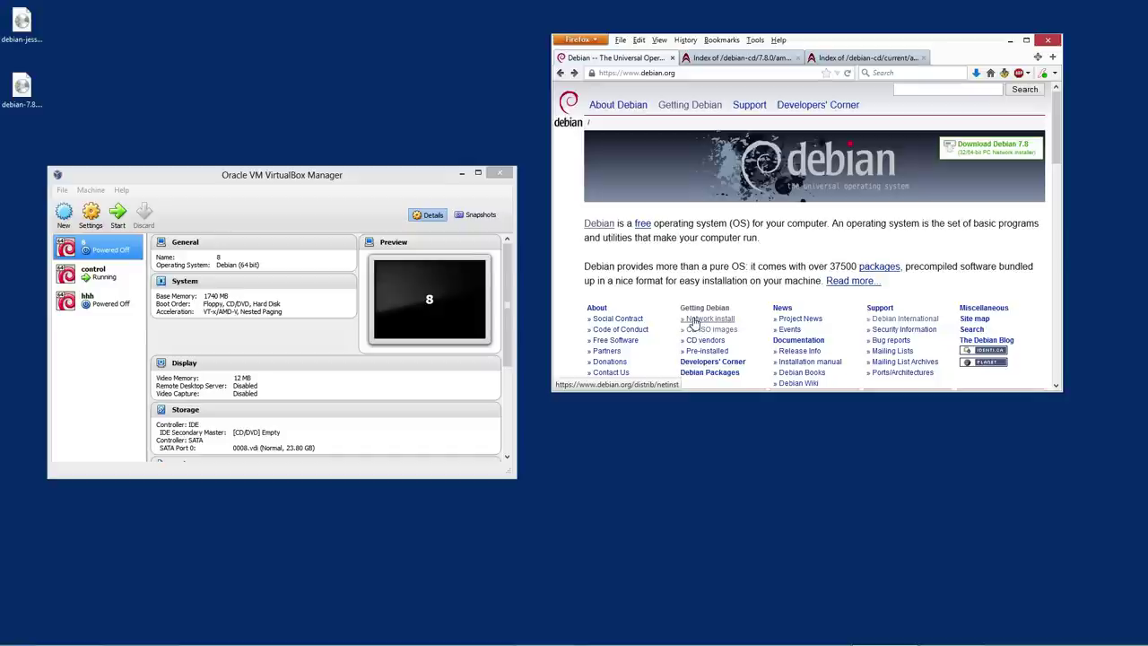
Find the amd64 netinst image on Debian's network-install page, cancel the download, and return to VirtualBox
left_click(693, 320)
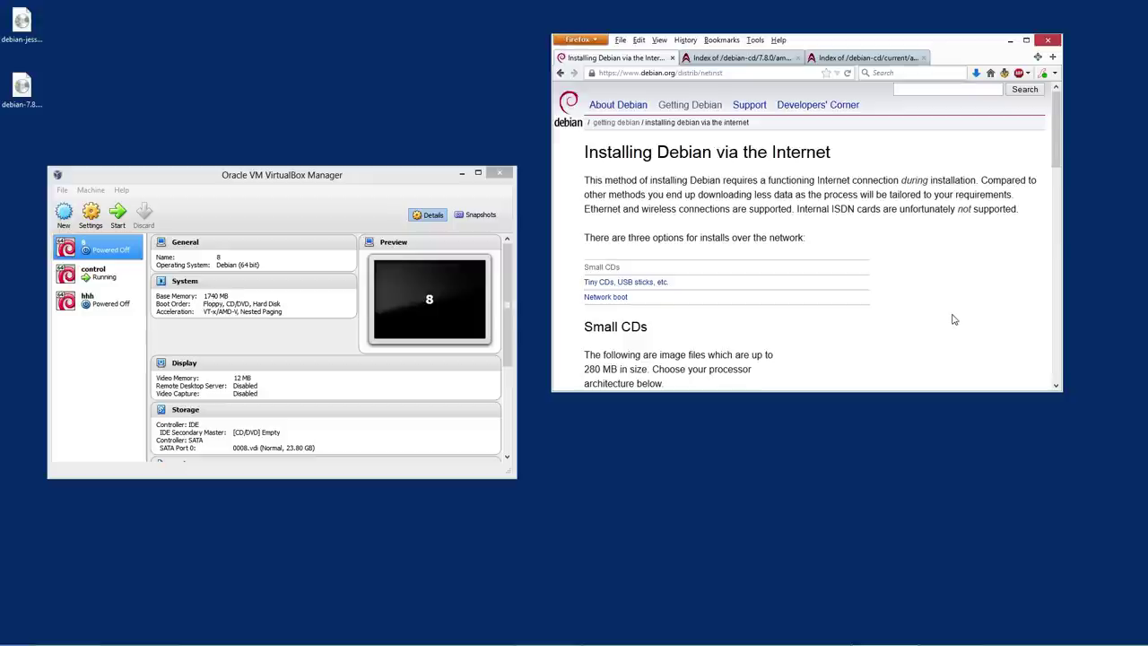
scroll(932, 267, "down", 3)
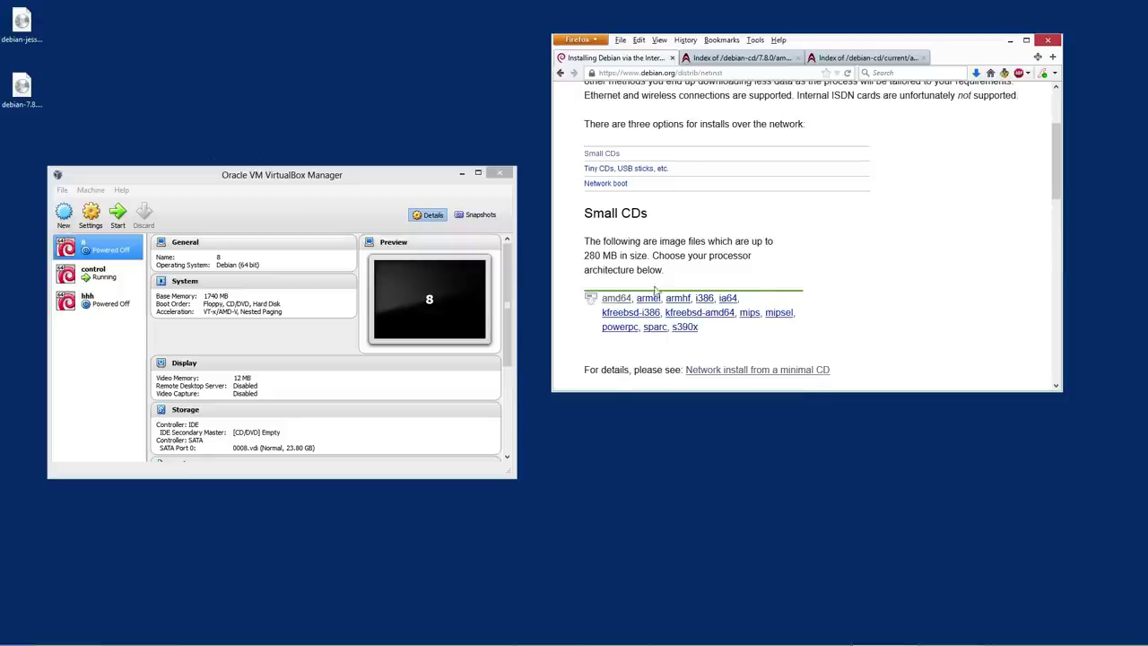
left_click(617, 298)
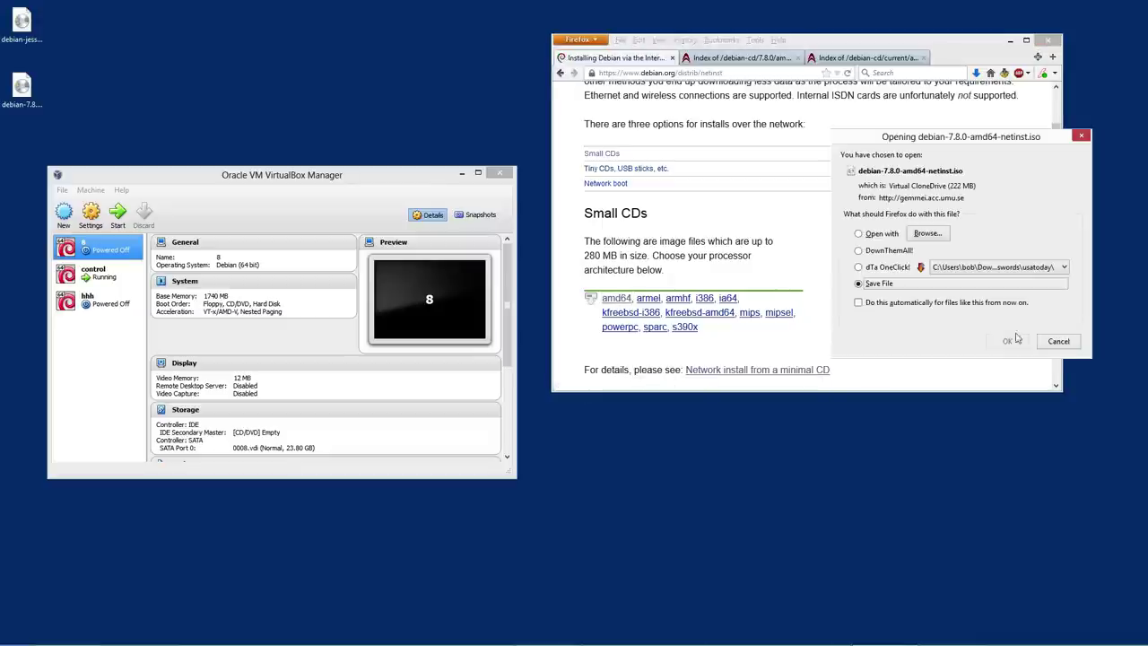
left_click(1060, 342)
left_click(23, 95)
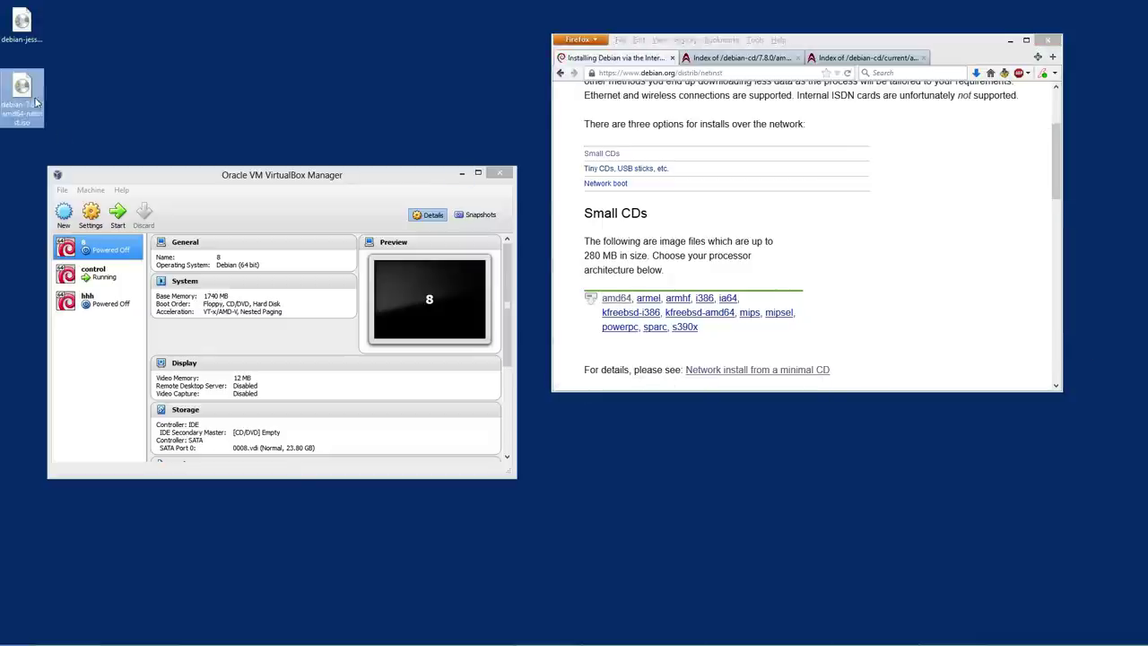
left_click(255, 171)
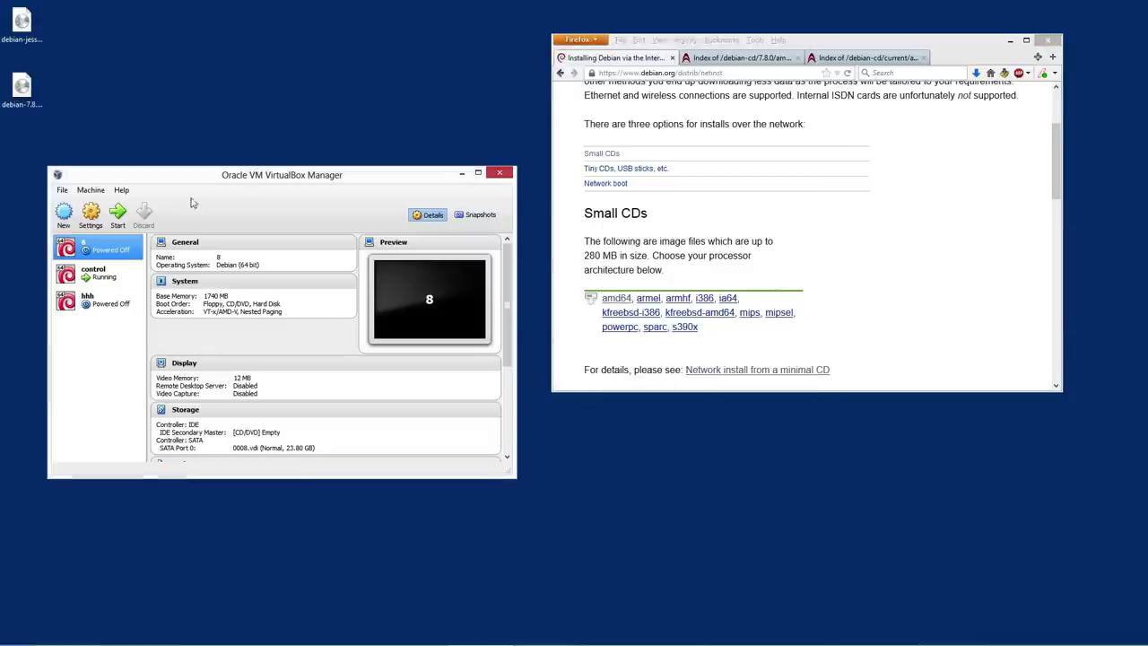
Name the new VM 'deb' as Debian (64-bit) with 2048 MB of memory
left_click(65, 215)
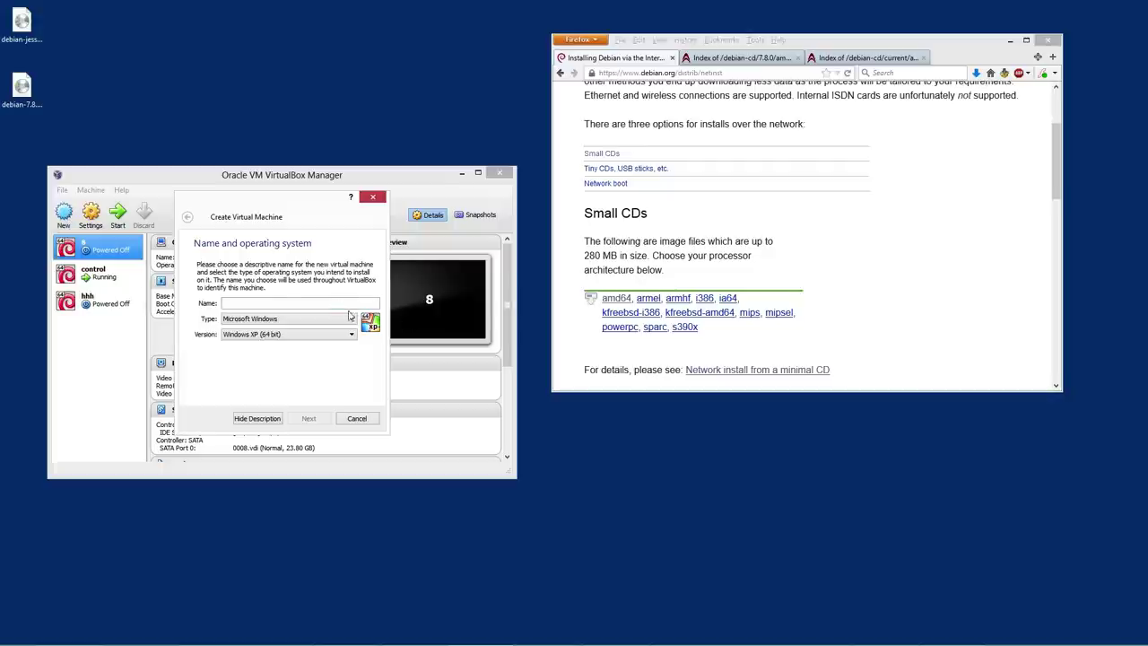
type("deb")
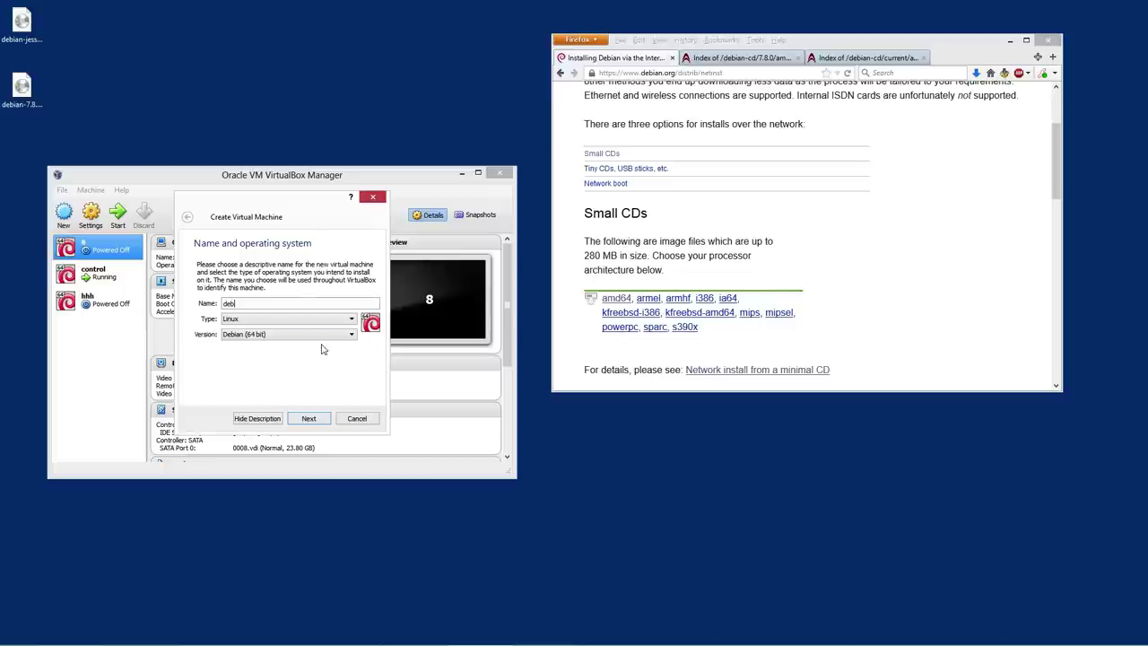
left_click(310, 421)
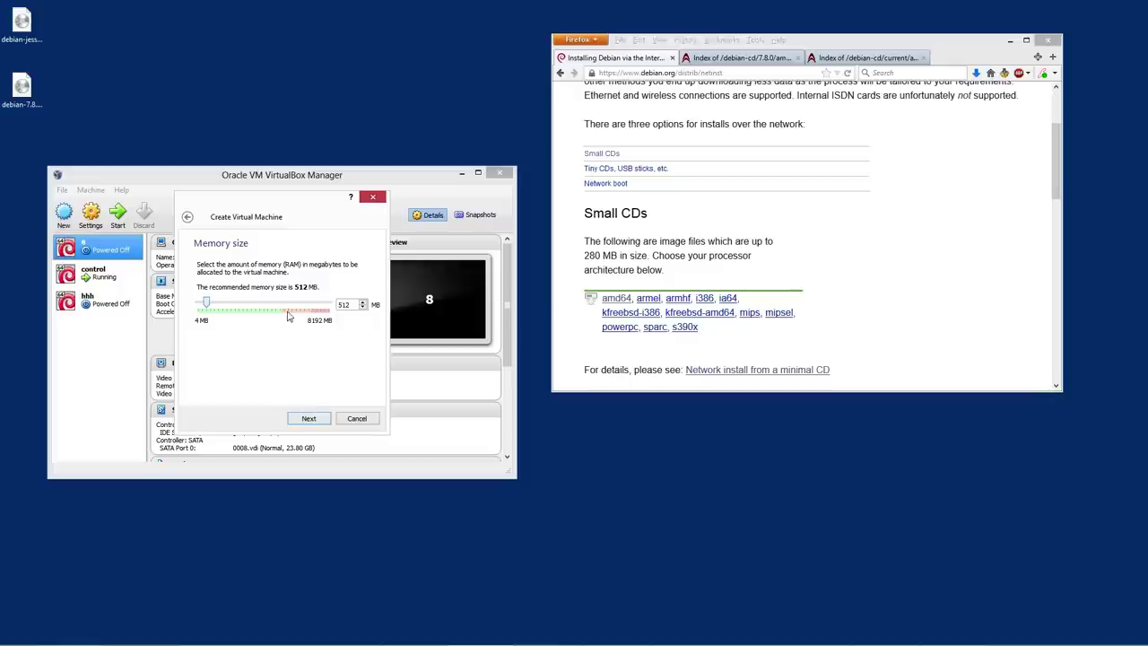
left_click(256, 307)
left_click(256, 307)
Give it a new 64.00 GB VDI hard disk and create the VM
left_click(309, 418)
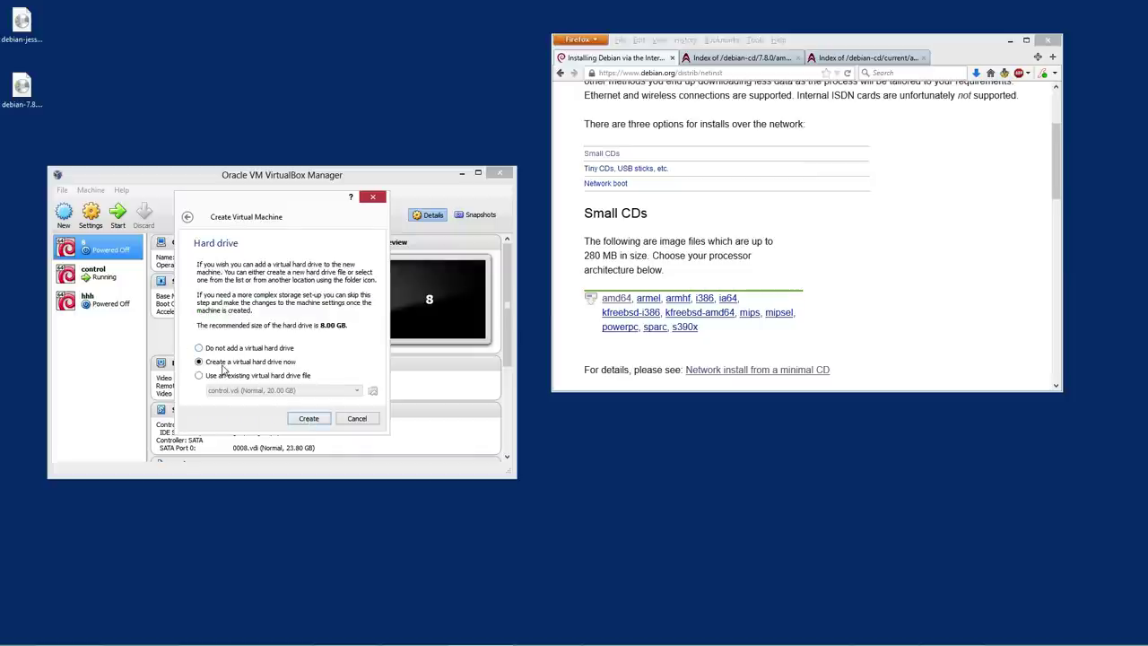
left_click(297, 416)
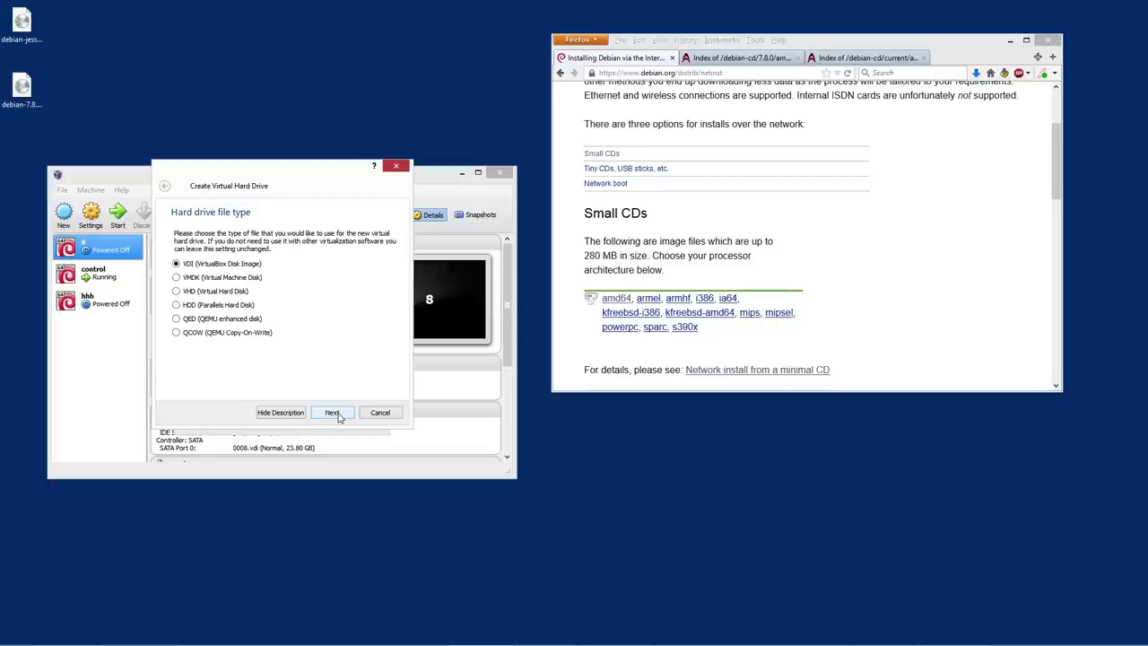
left_click(338, 416)
left_click(319, 414)
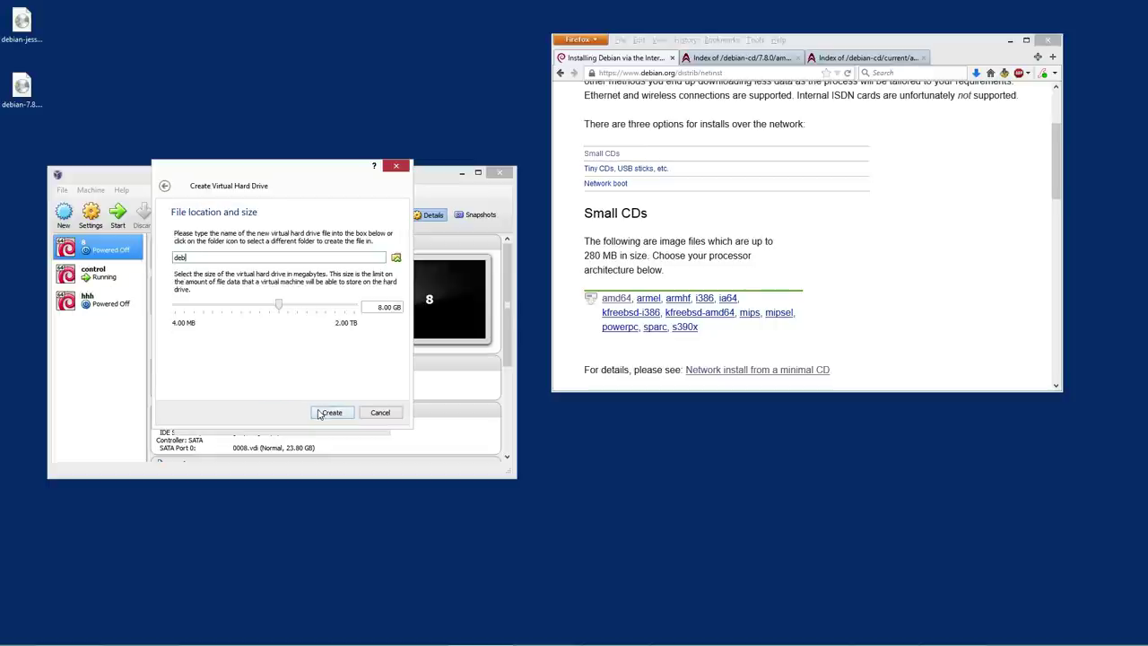
left_click(307, 306)
left_click(347, 414)
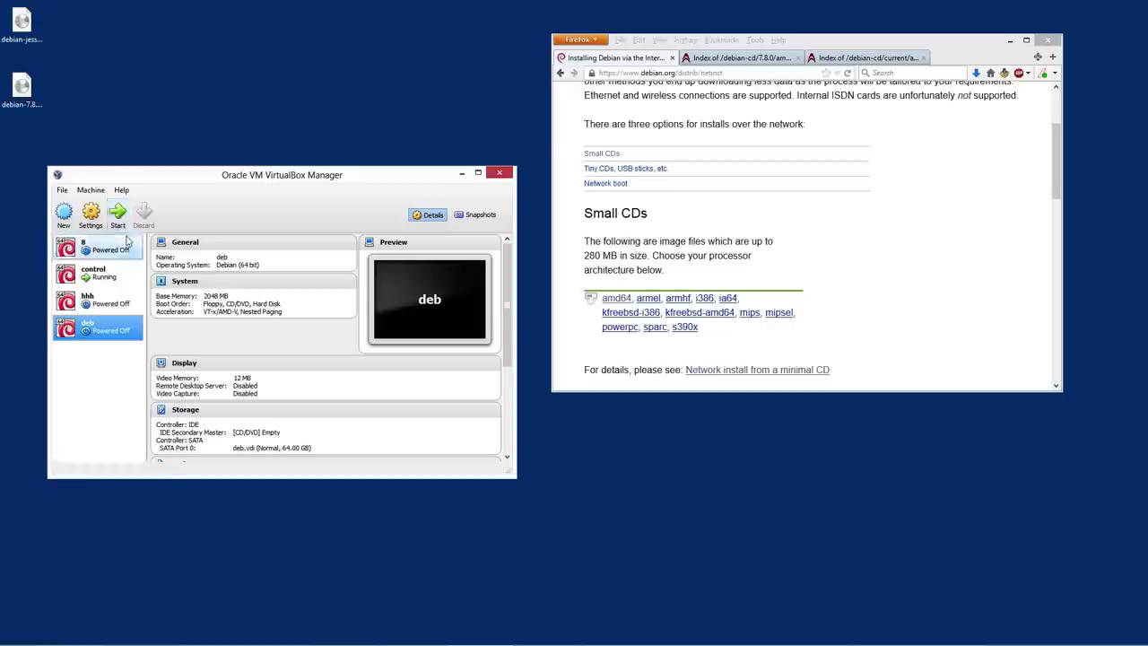
Boot the deb VM from debian-7.8.0-amd64-netinst.iso as its start-up disk
left_click(120, 215)
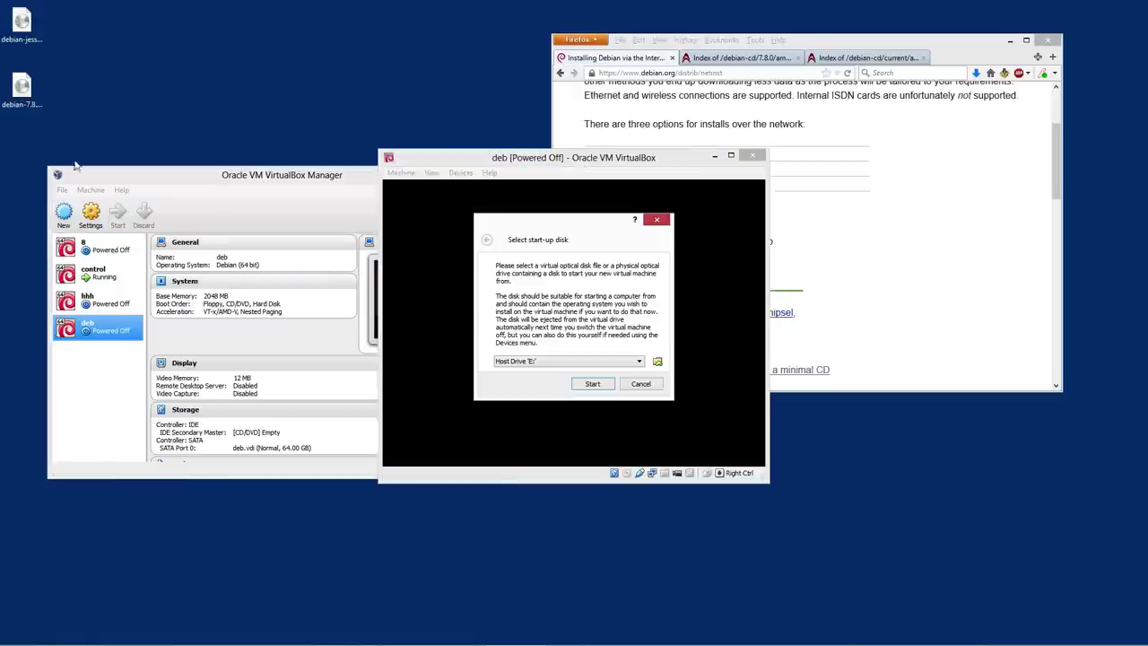
left_click(630, 362)
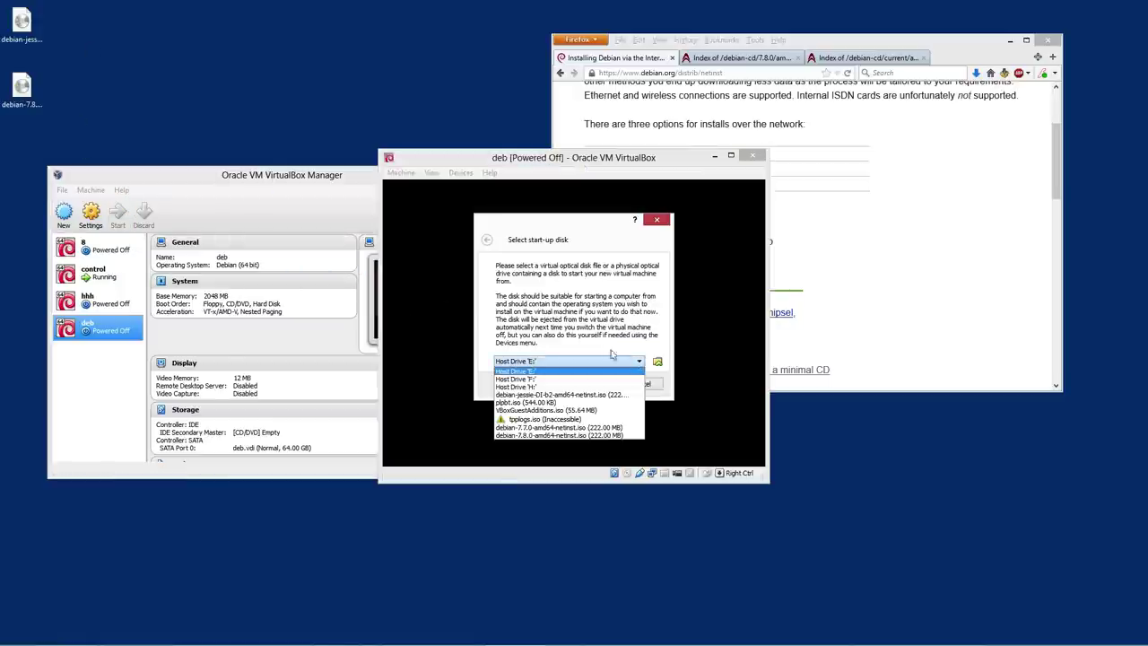
left_click(619, 315)
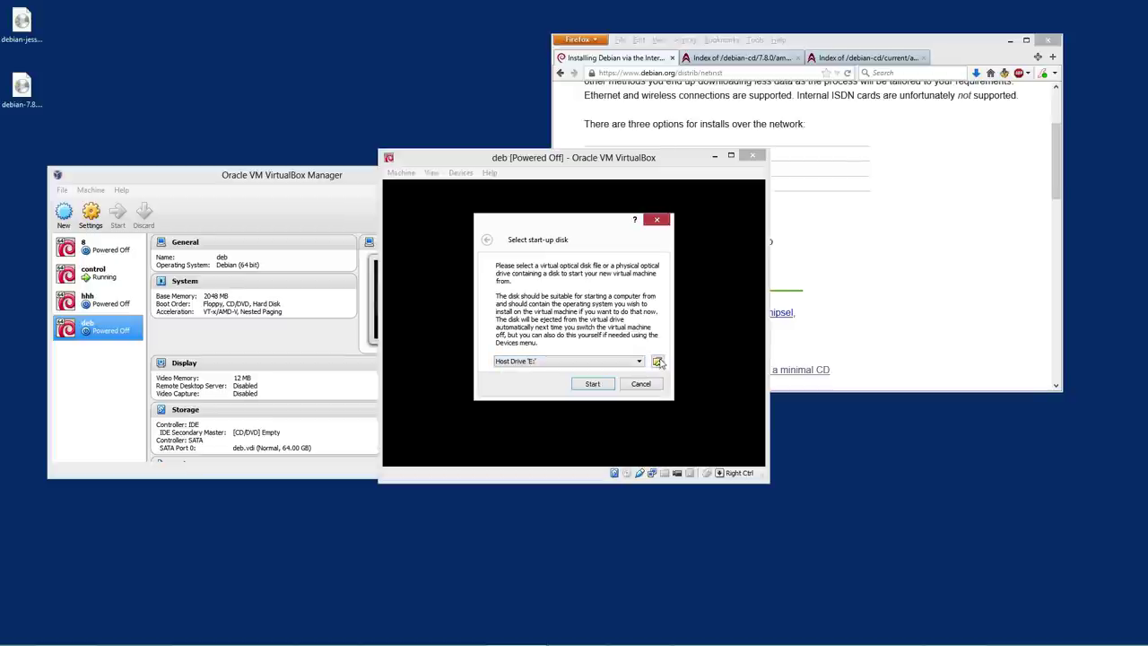
left_click(658, 360)
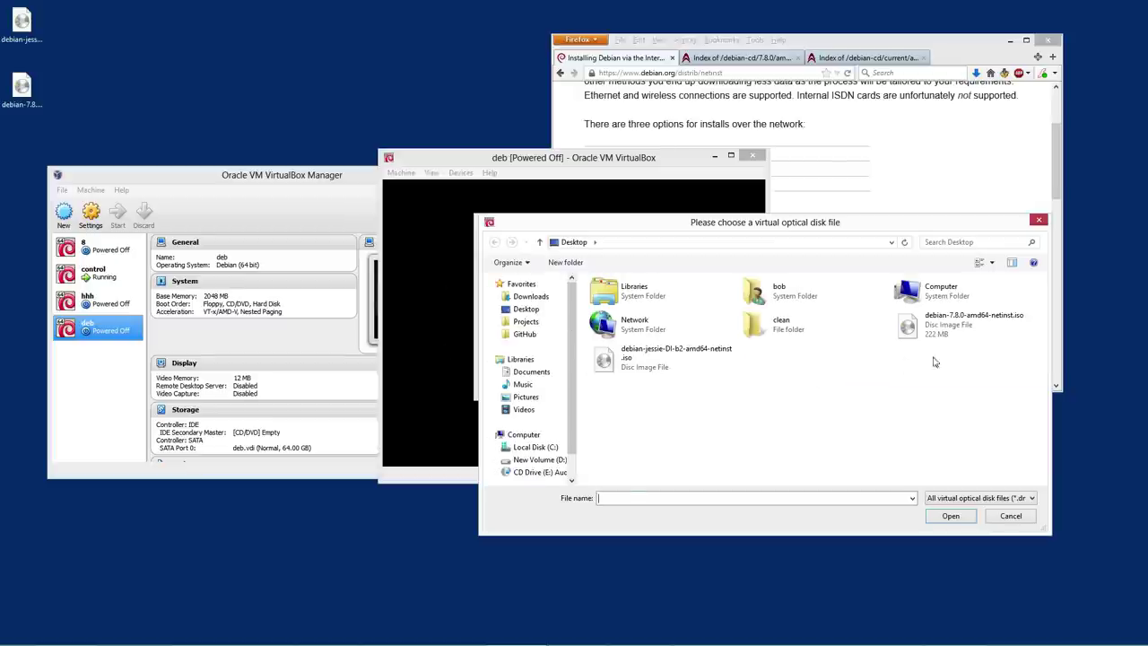
left_click(938, 337)
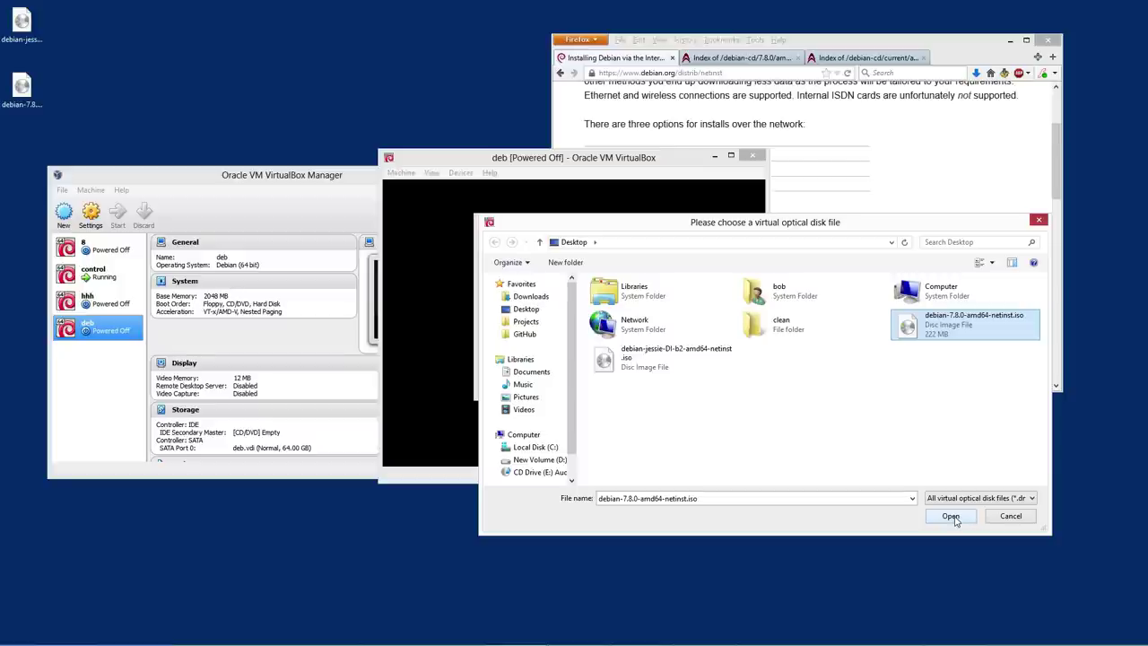
left_click(950, 516)
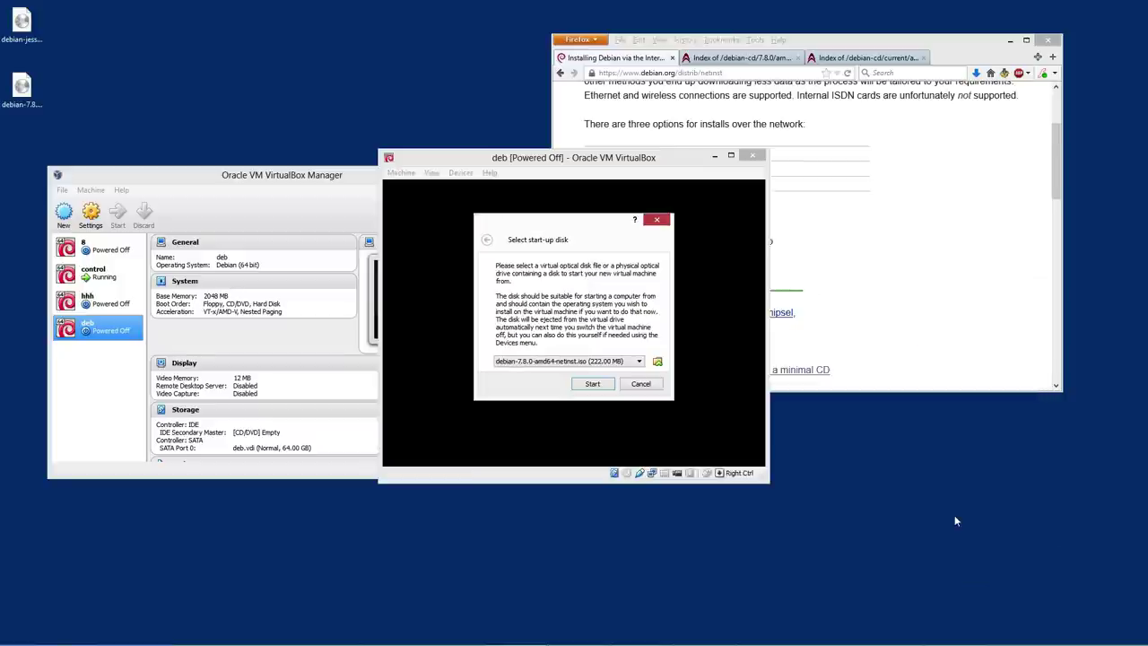
left_click(592, 384)
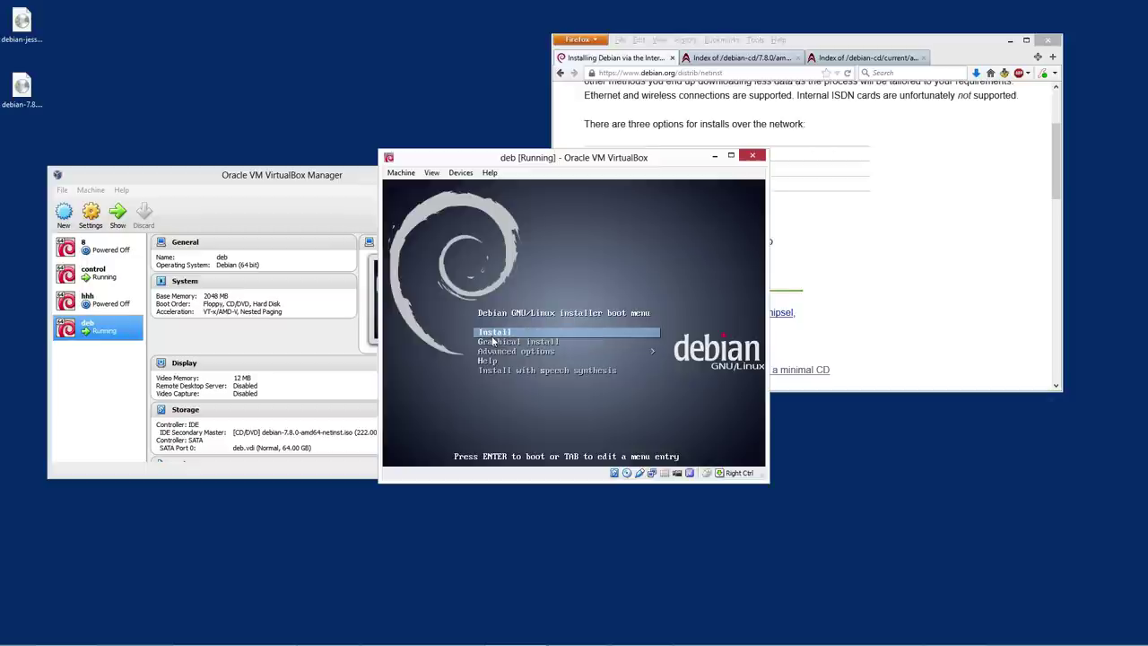
Launch the Graphical install option and switch the VM display to Scaled Mode
key("Down")
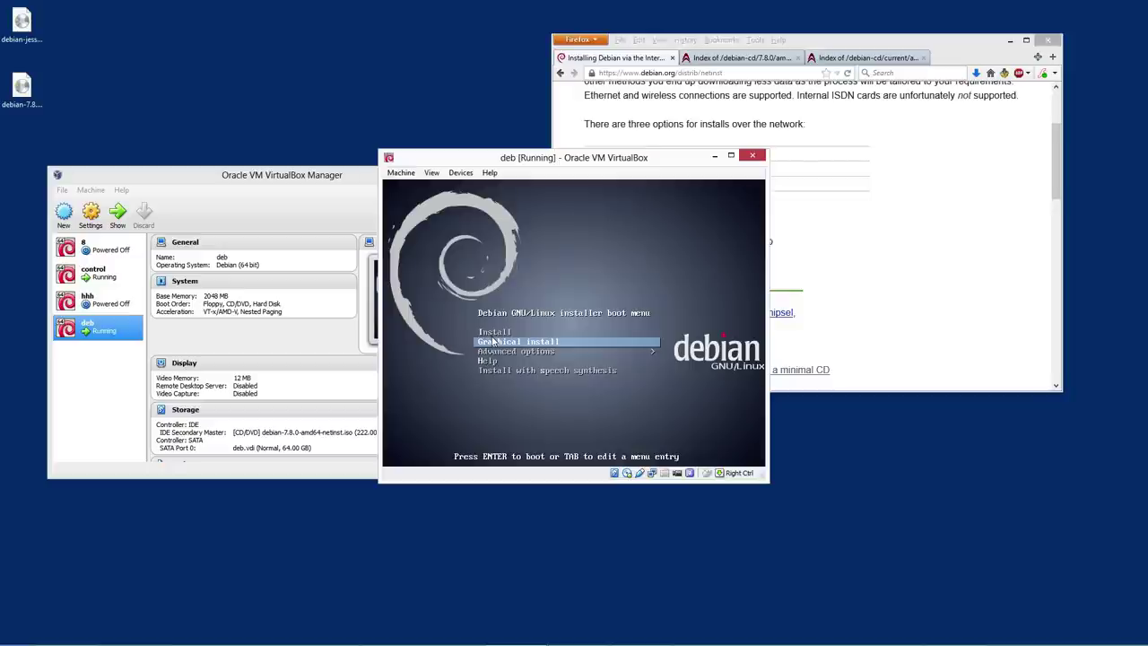
key("Return")
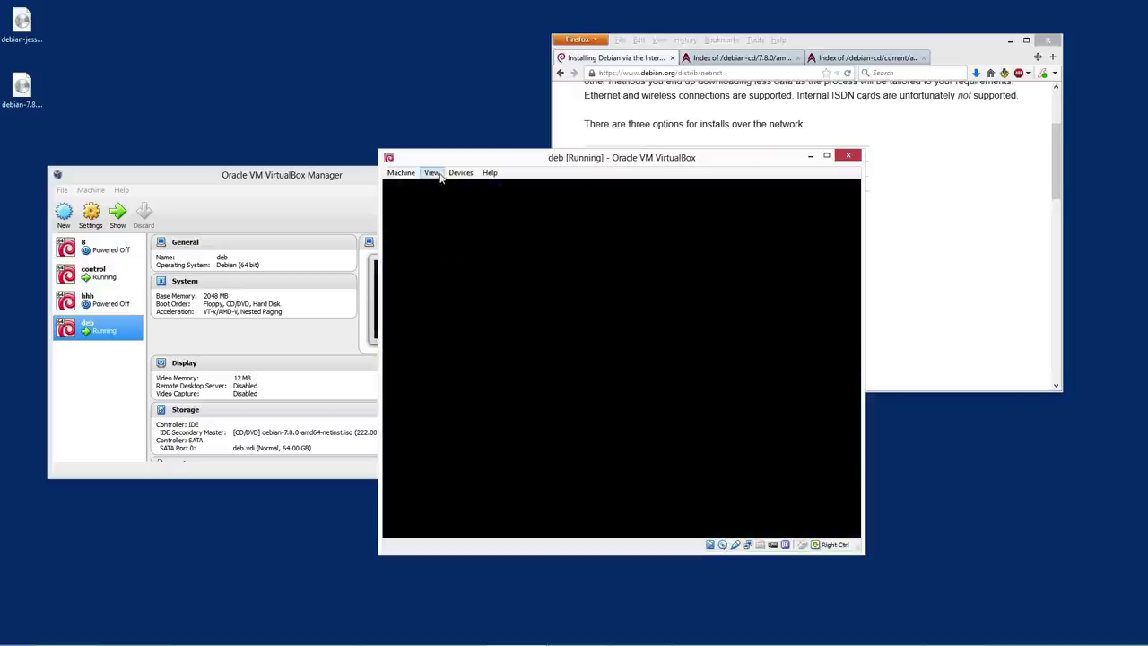
left_click(460, 172)
left_click(432, 173)
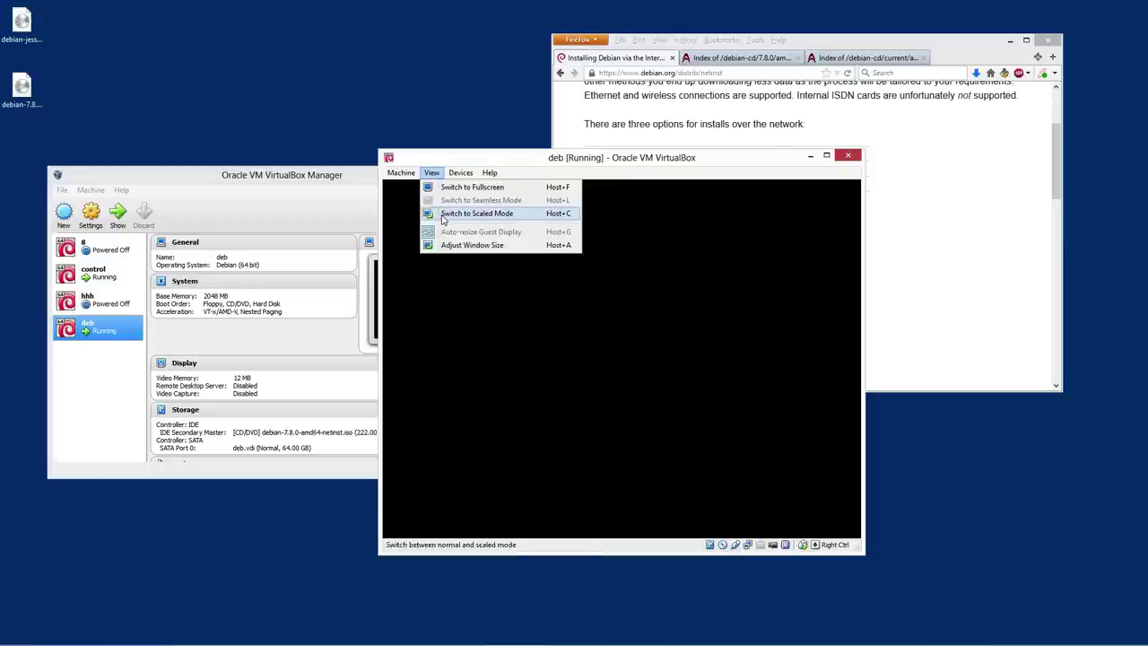
left_click(477, 214)
left_click(664, 404)
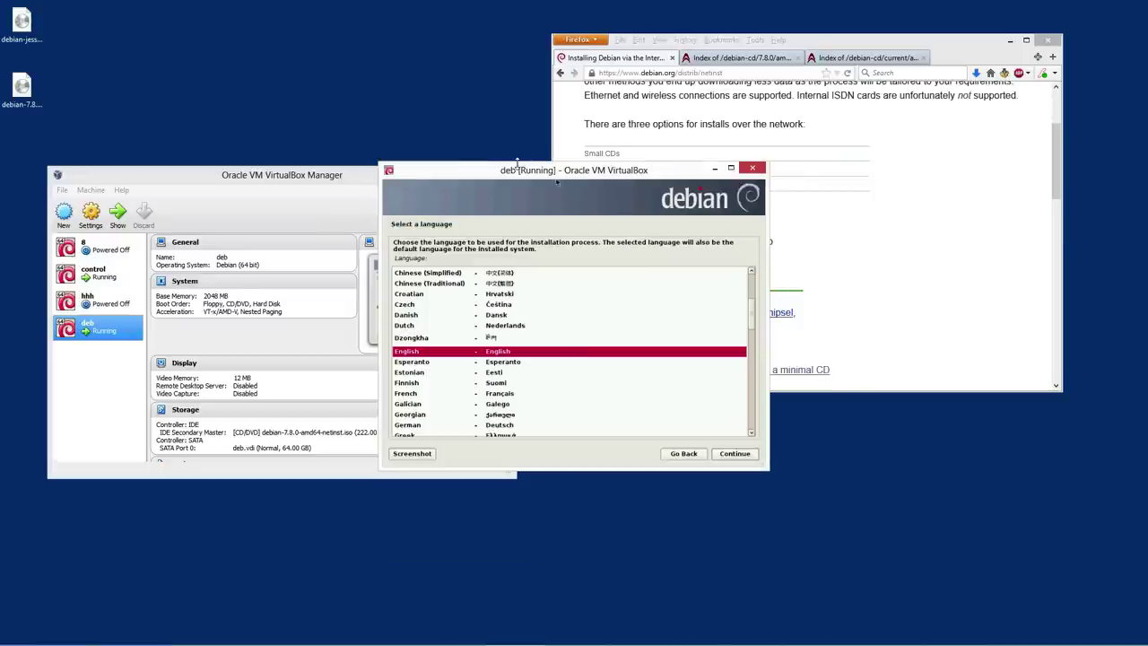
Enlarge the deb VM window up to the top of the screen
left_click_drag(517, 162, 230, 18)
left_click(923, 7)
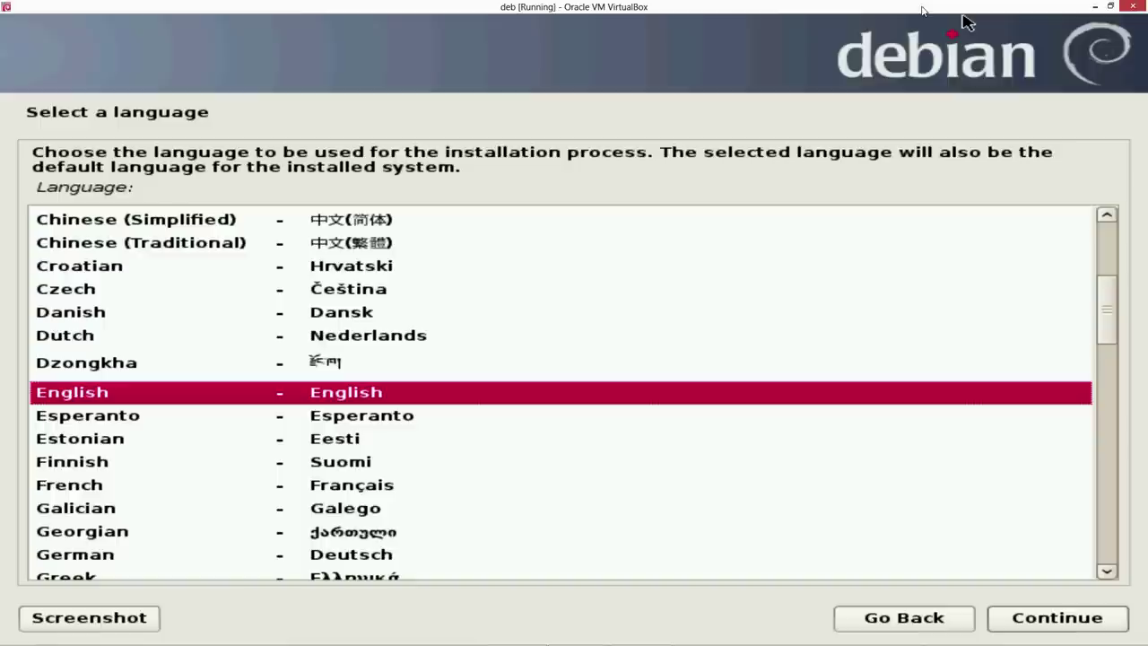
left_click(1114, 14)
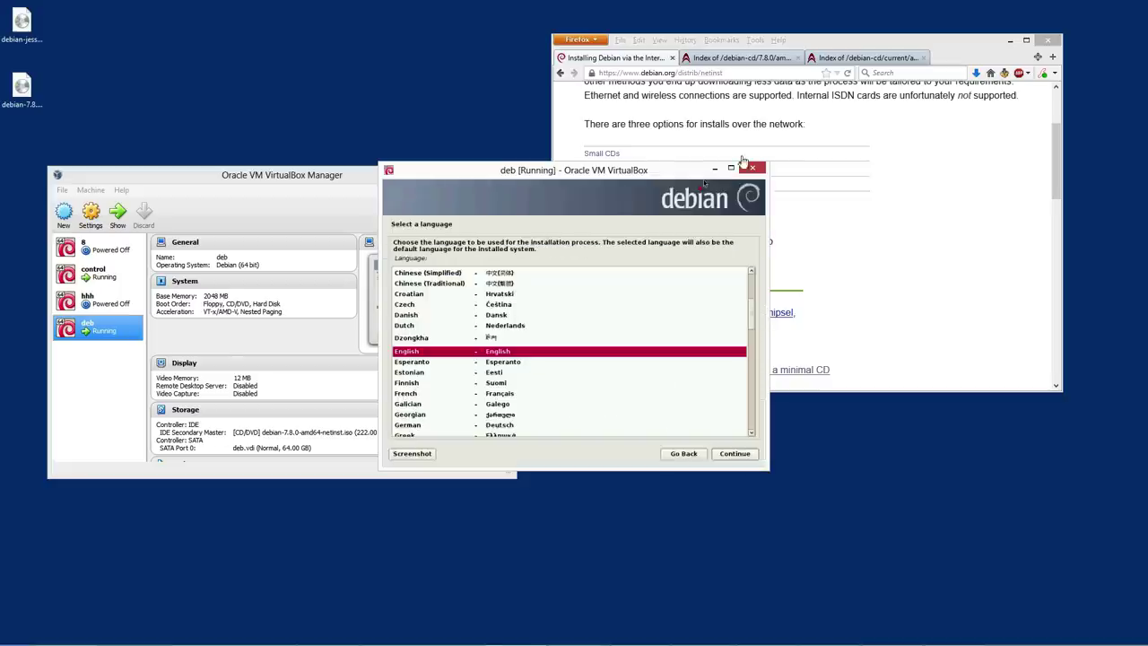
left_click_drag(670, 162, 422, 17)
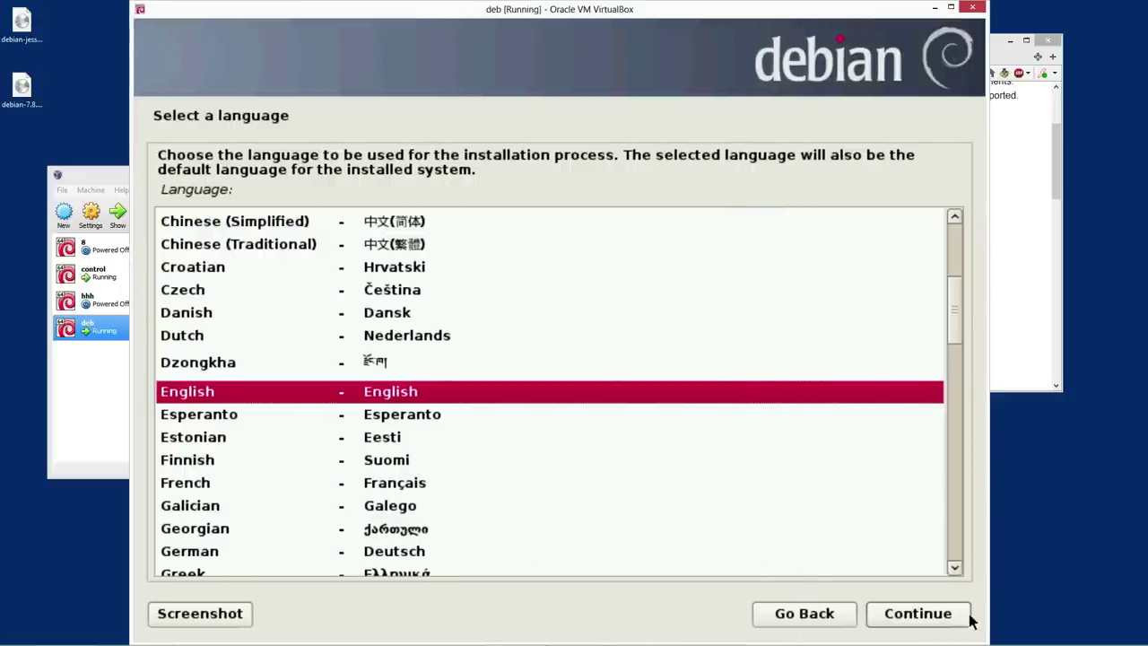
Accept English, the default location, and the American English keymap
left_click(938, 619)
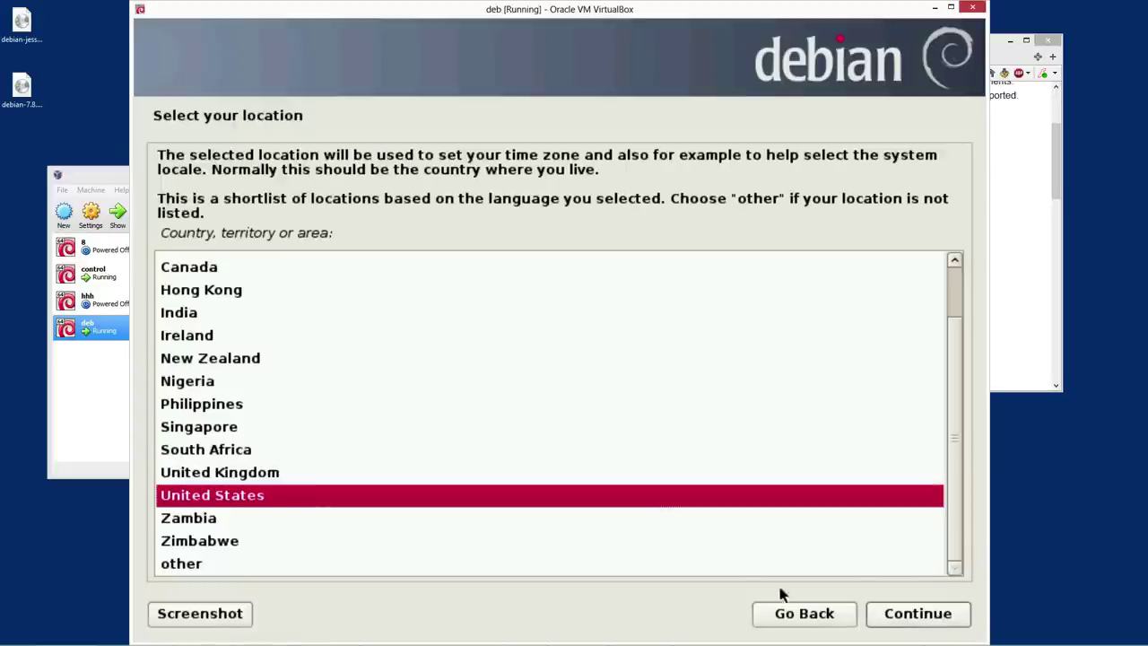
left_click(917, 626)
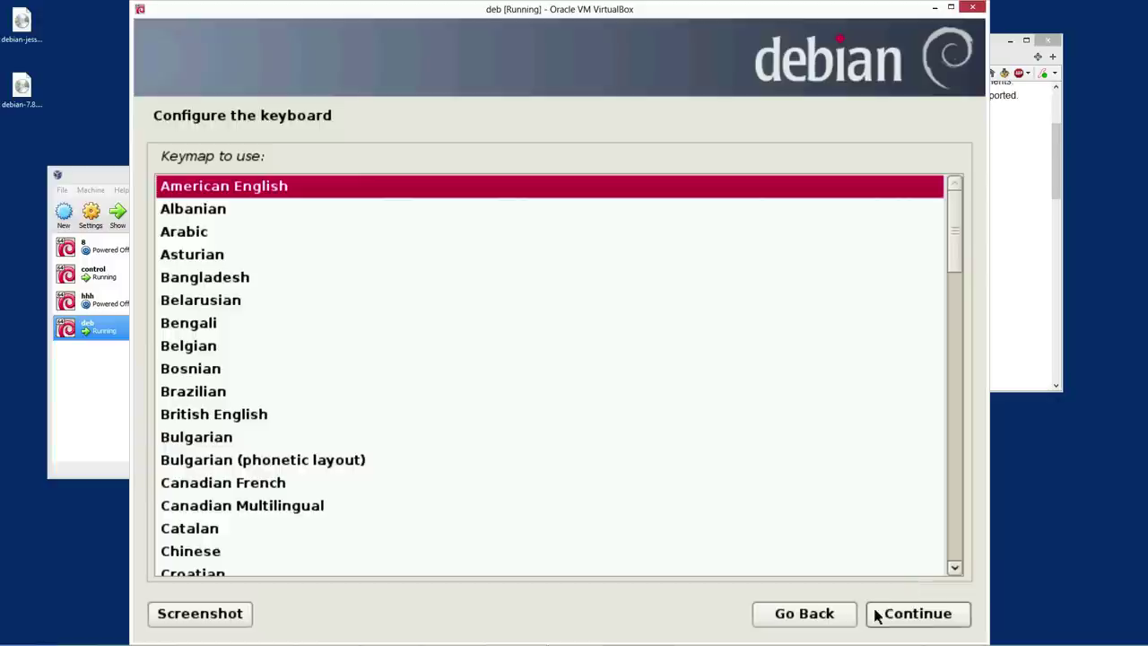
left_click(917, 626)
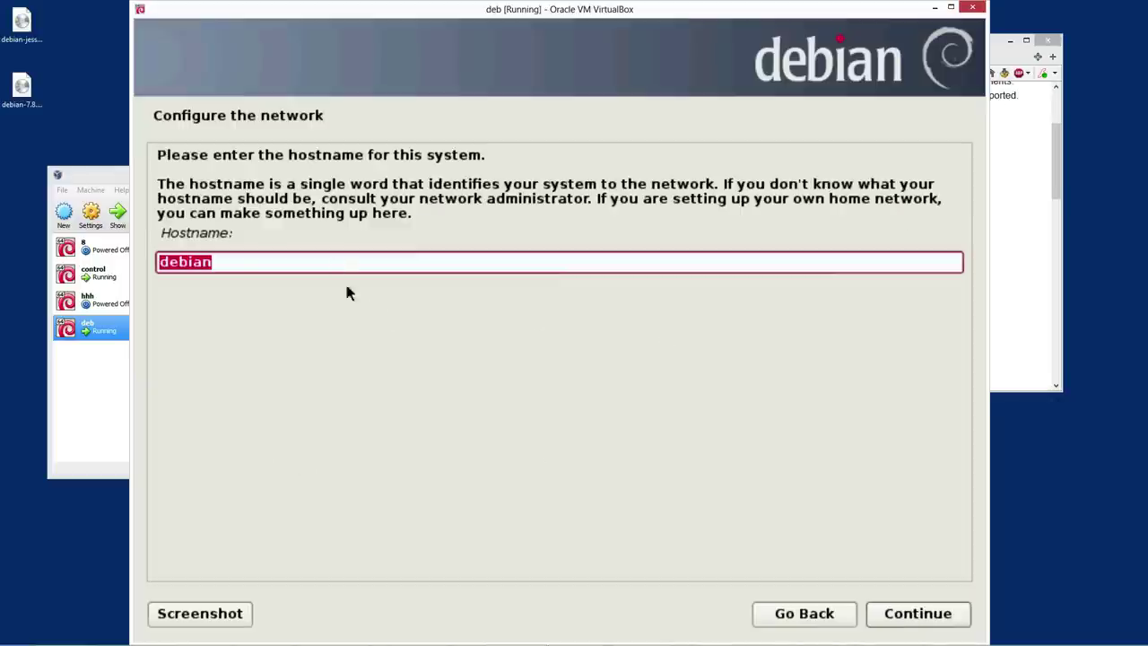
Shorten the hostname to 'deb' and leave the domain name blank
left_click(228, 259)
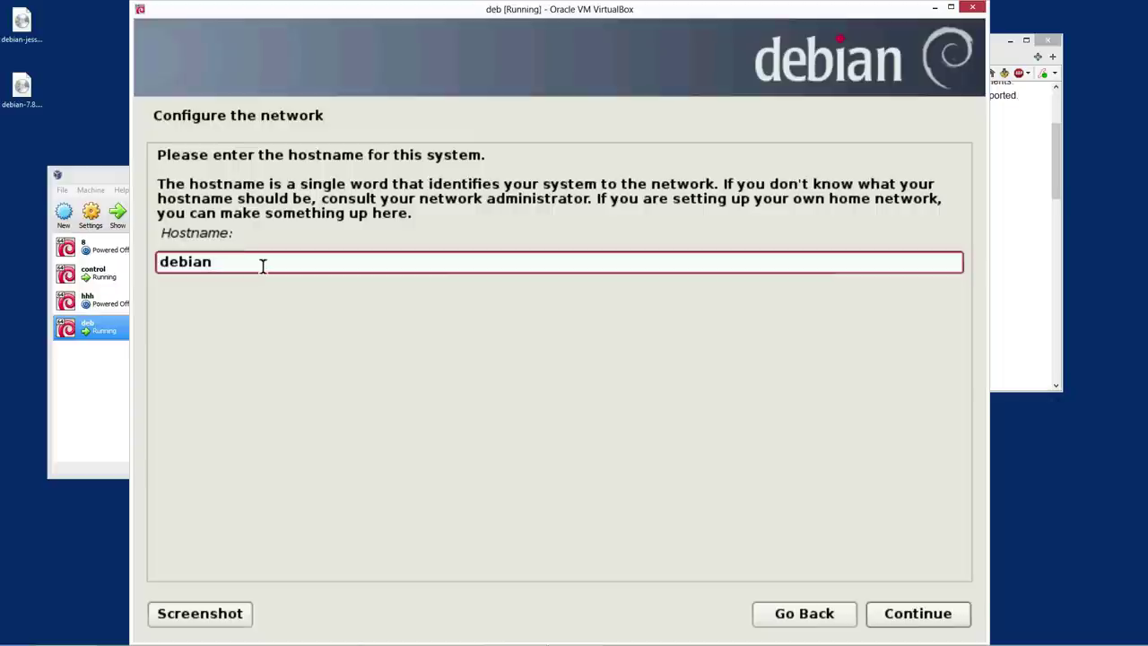
key("BackSpace")
key("BackSpace")
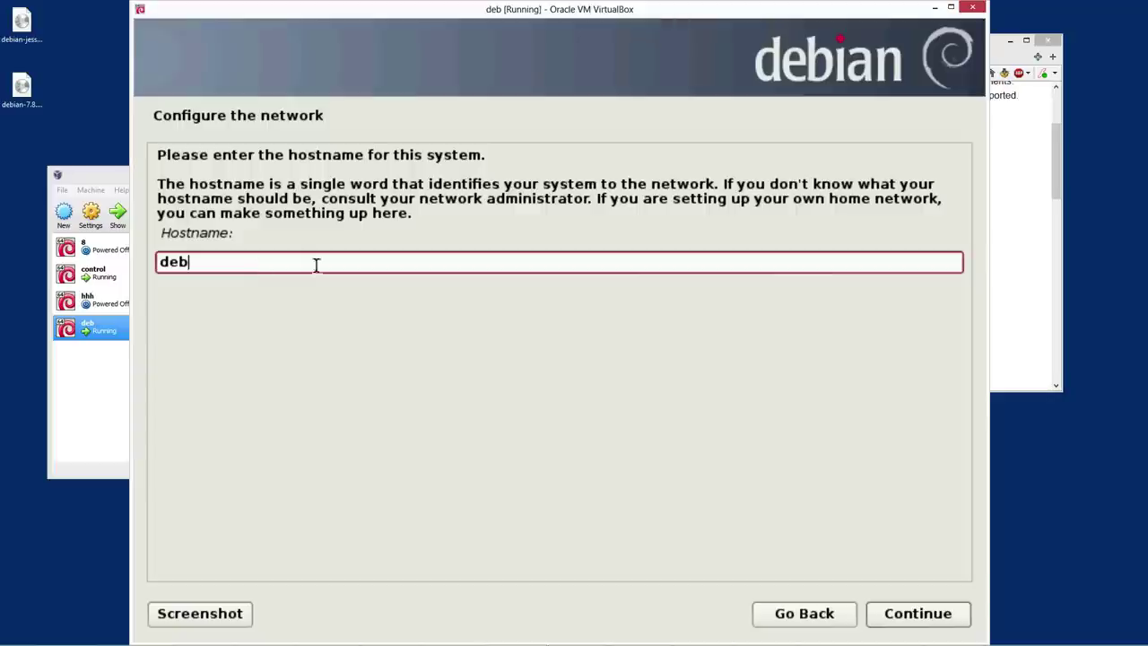
left_click(907, 621)
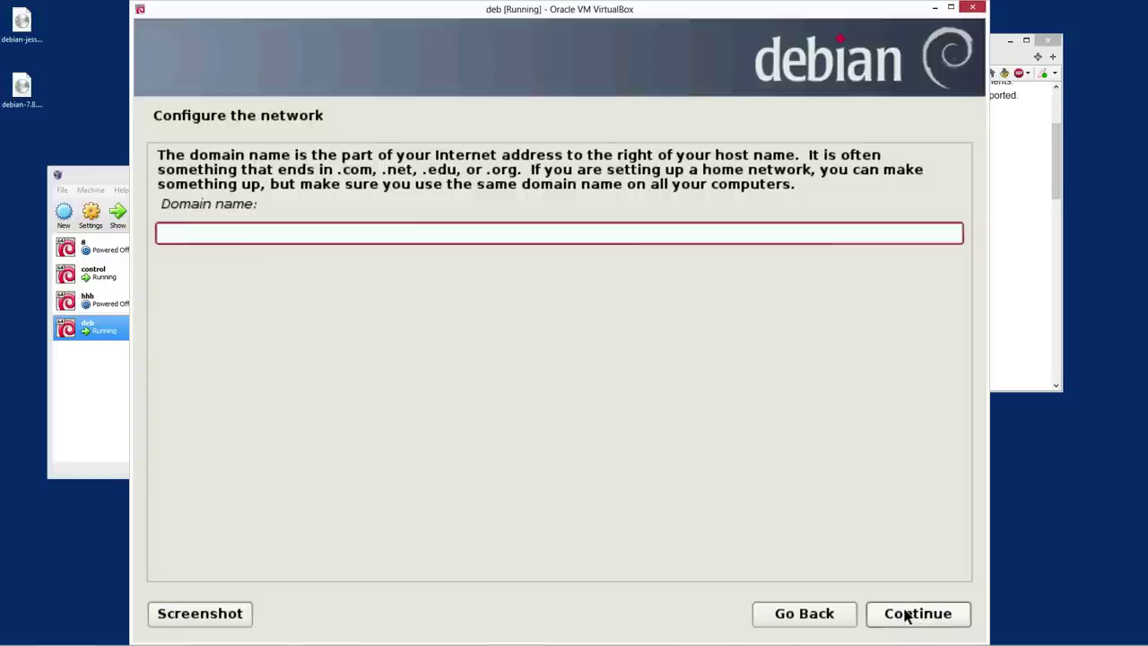
left_click(907, 620)
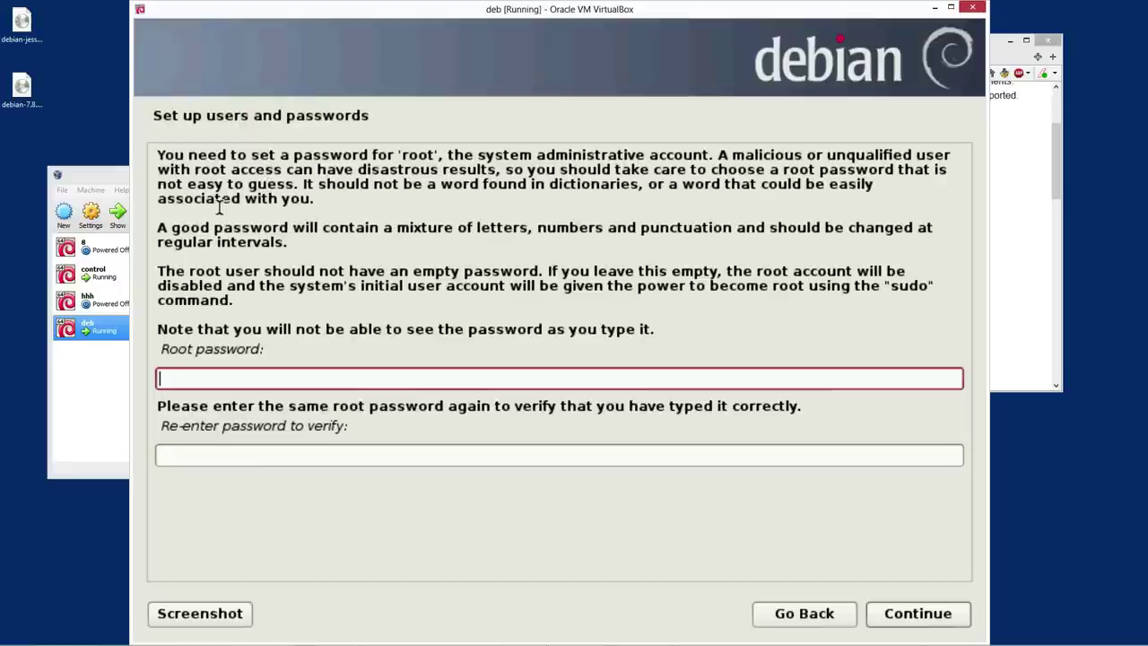
Enter and verify the root password
type("*")
left_click(329, 459)
type("*")
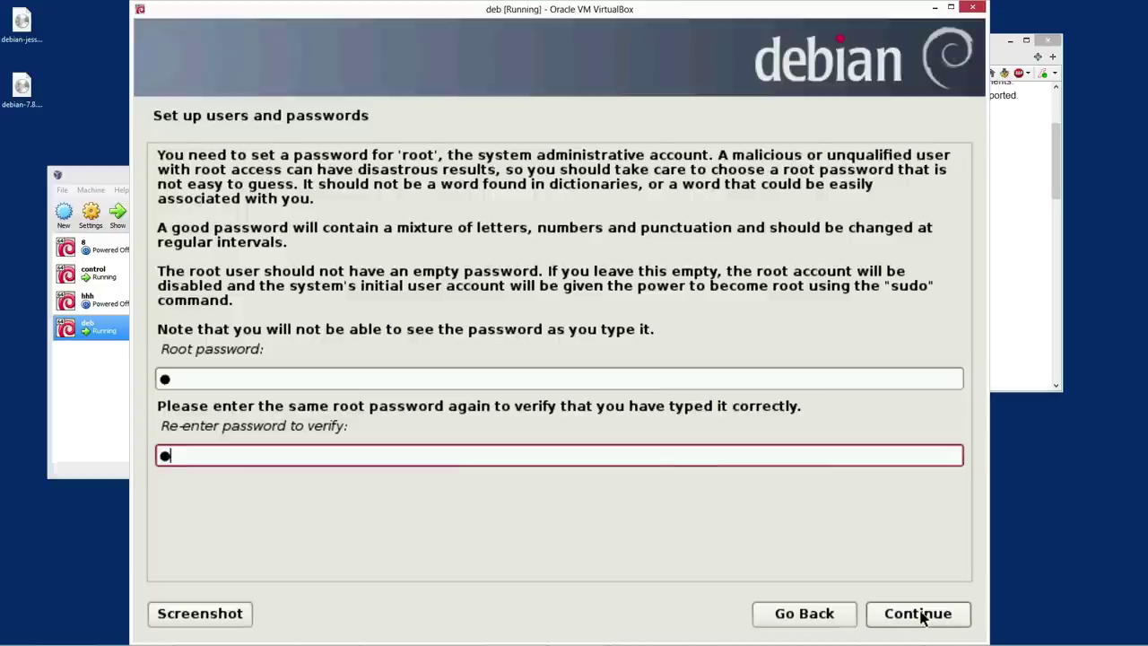
left_click(917, 613)
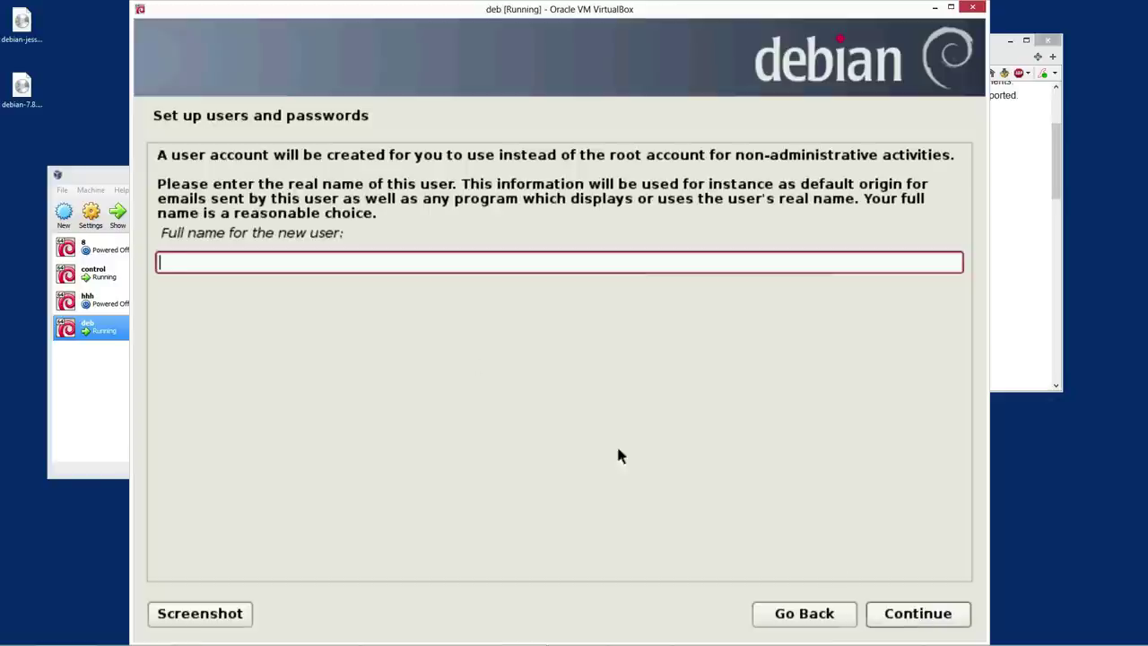
Create the user account: enter the full name, keep the suggested username, and set its password
type("bob")
key("Return")
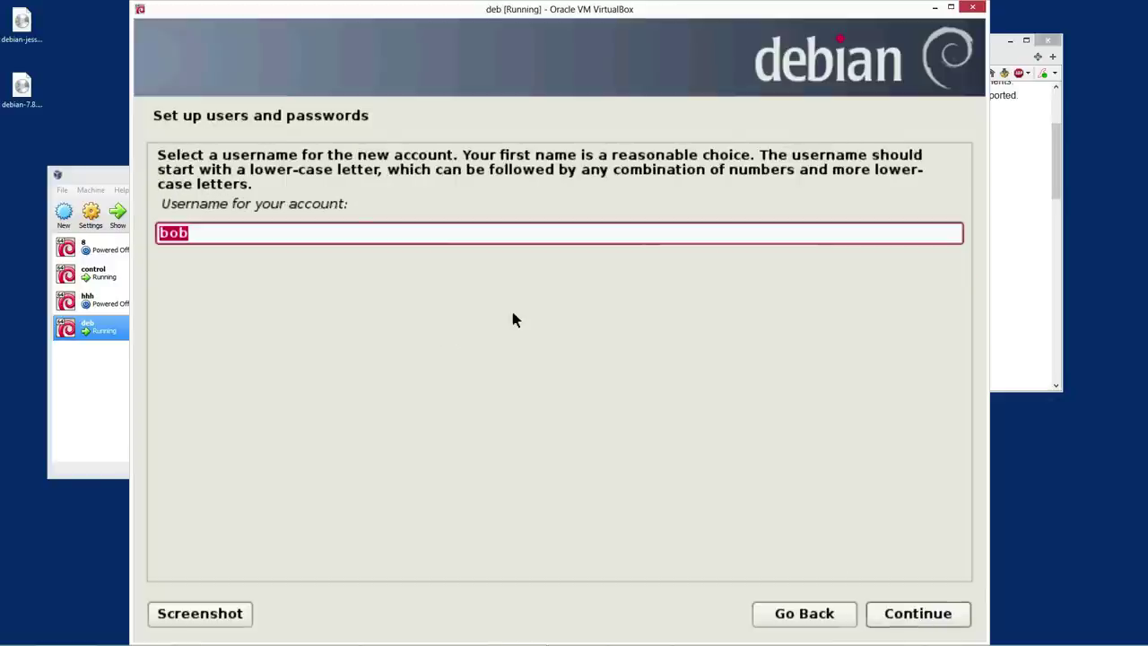
key("Return")
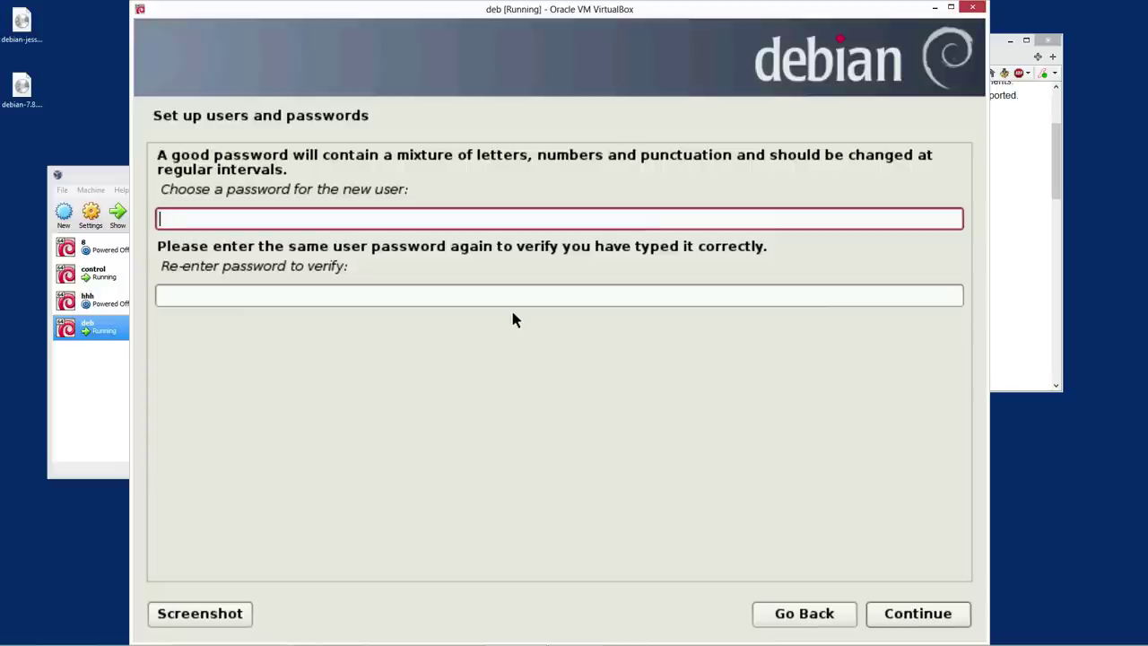
type("a")
key("Tab")
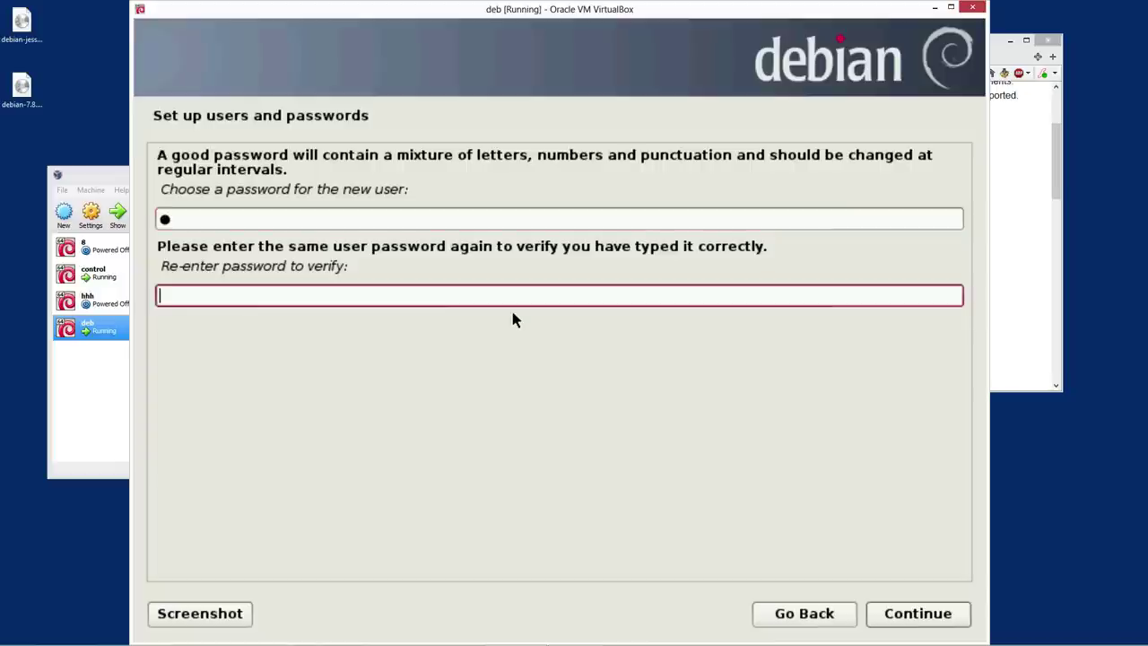
type("a")
key("Return")
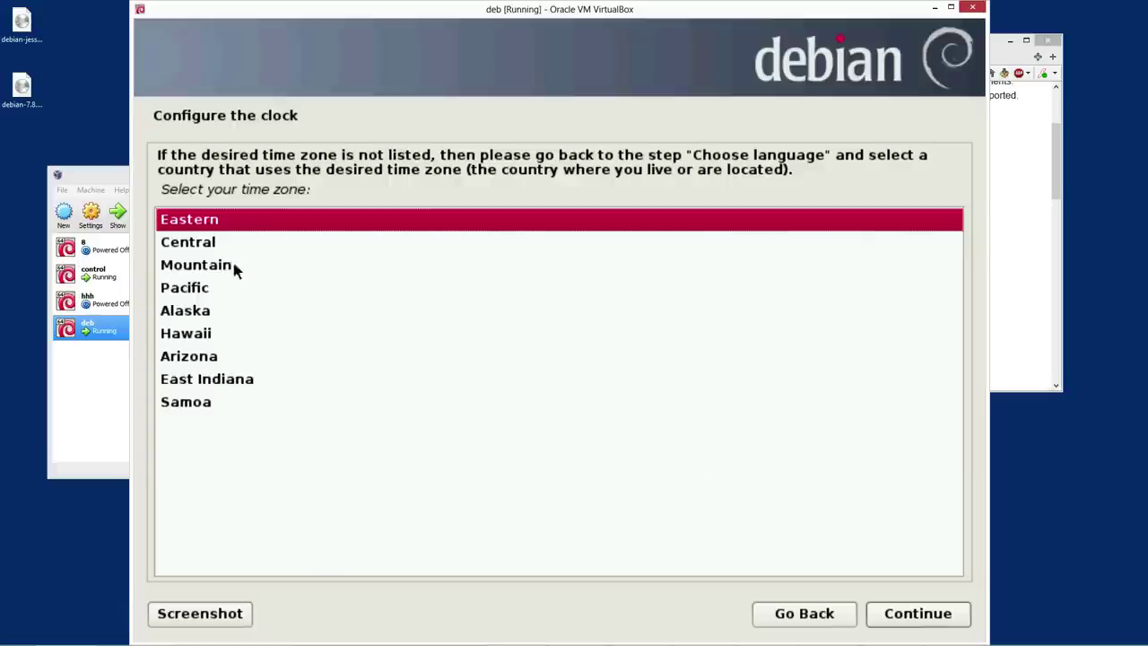
Pick Central as the time zone and continue
left_click(195, 248)
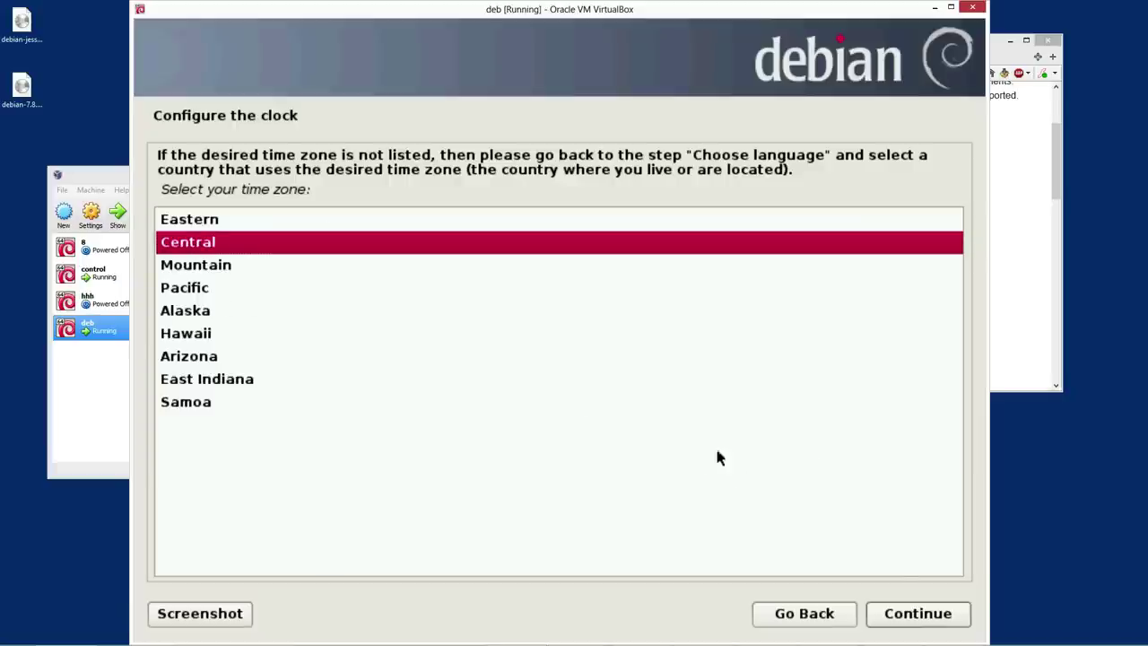
left_click(918, 613)
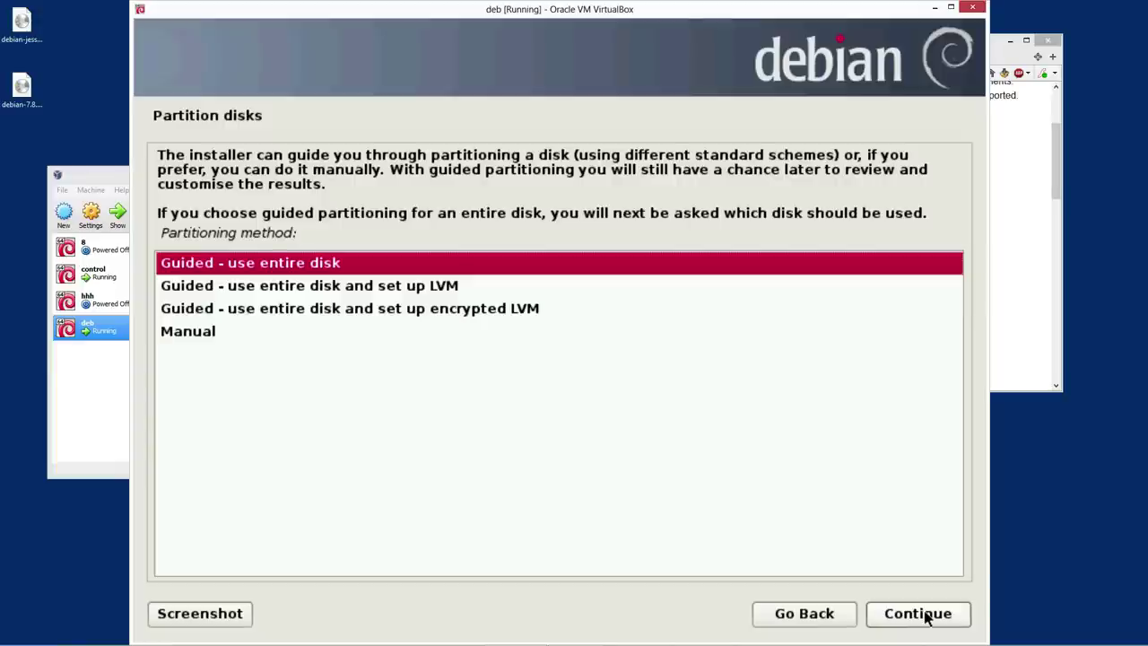
Guided-partition the entire SCSI3 disk with all files in one partition
left_click(917, 613)
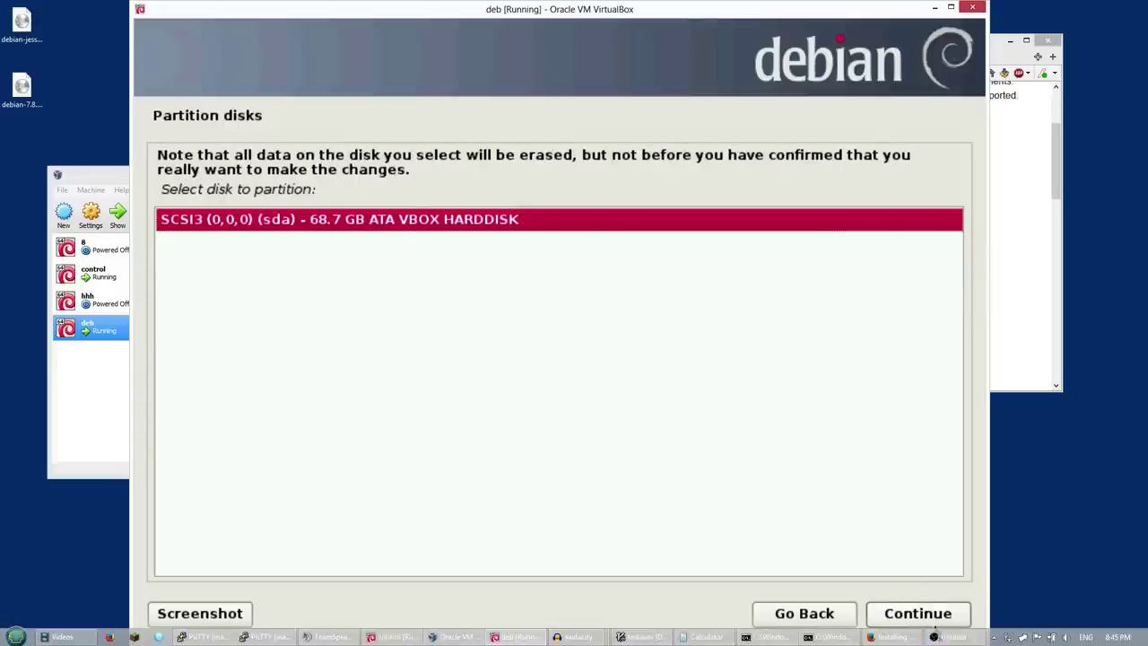
left_click(924, 618)
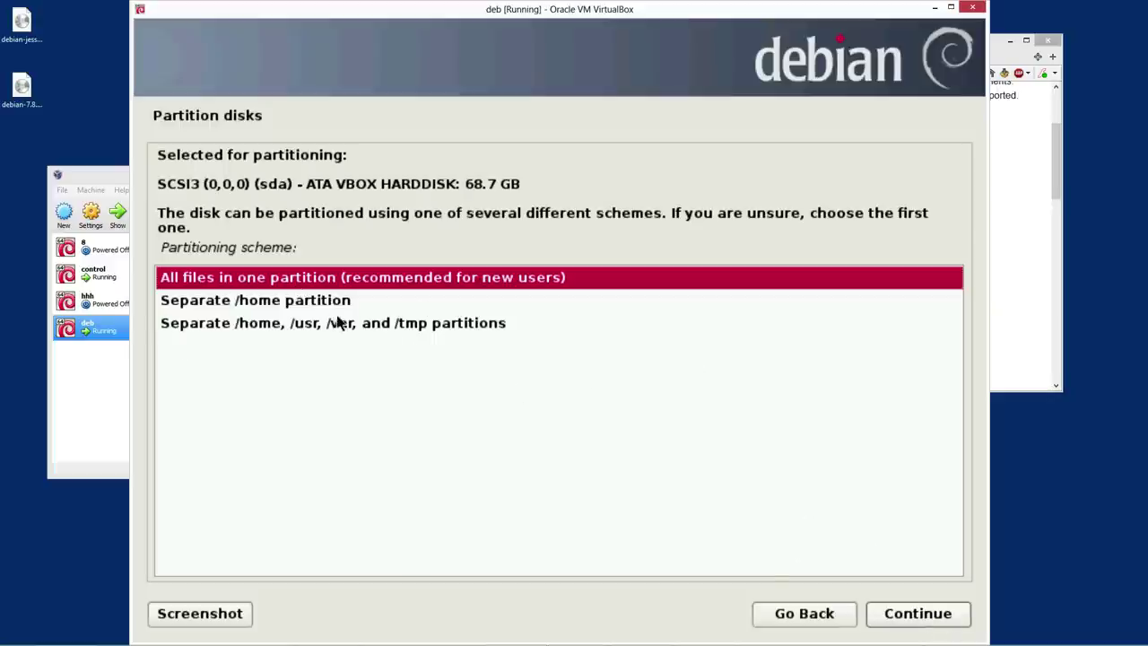
left_click(944, 621)
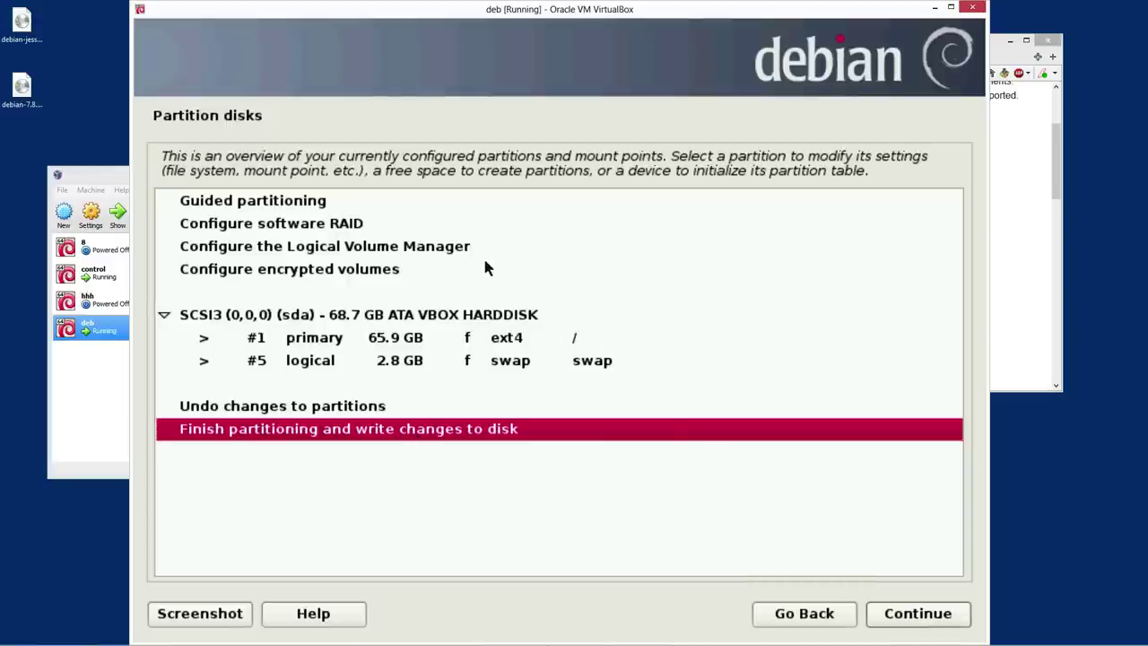
Add the noatime mount option to the ext4 root partition #1
left_click(482, 361)
left_click(496, 342)
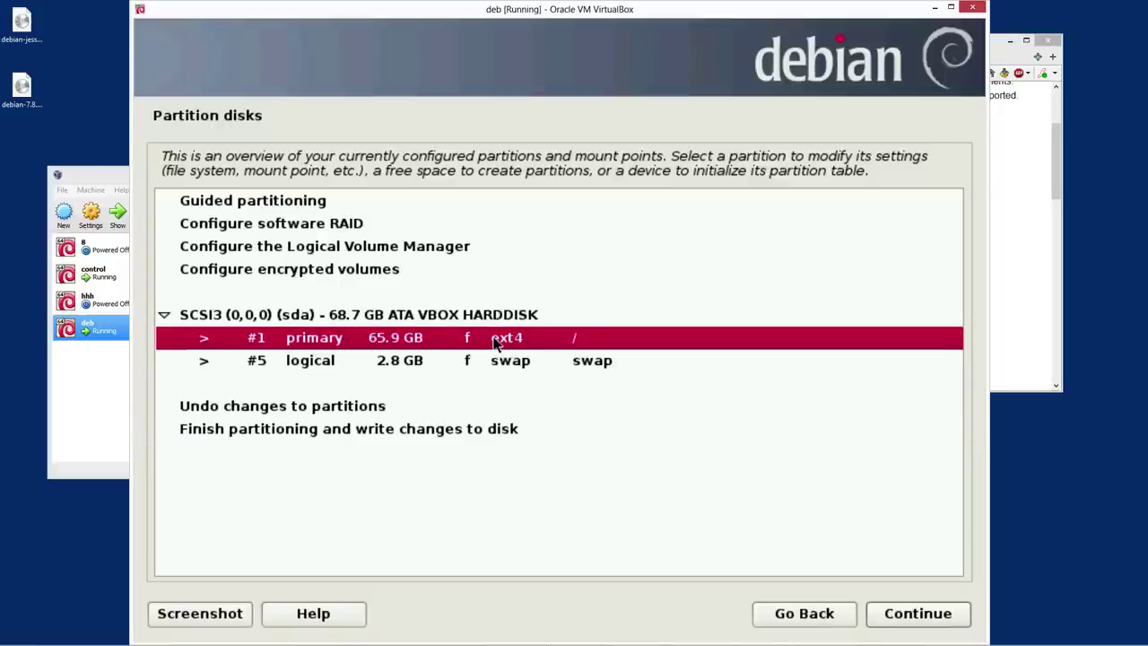
left_click(494, 363)
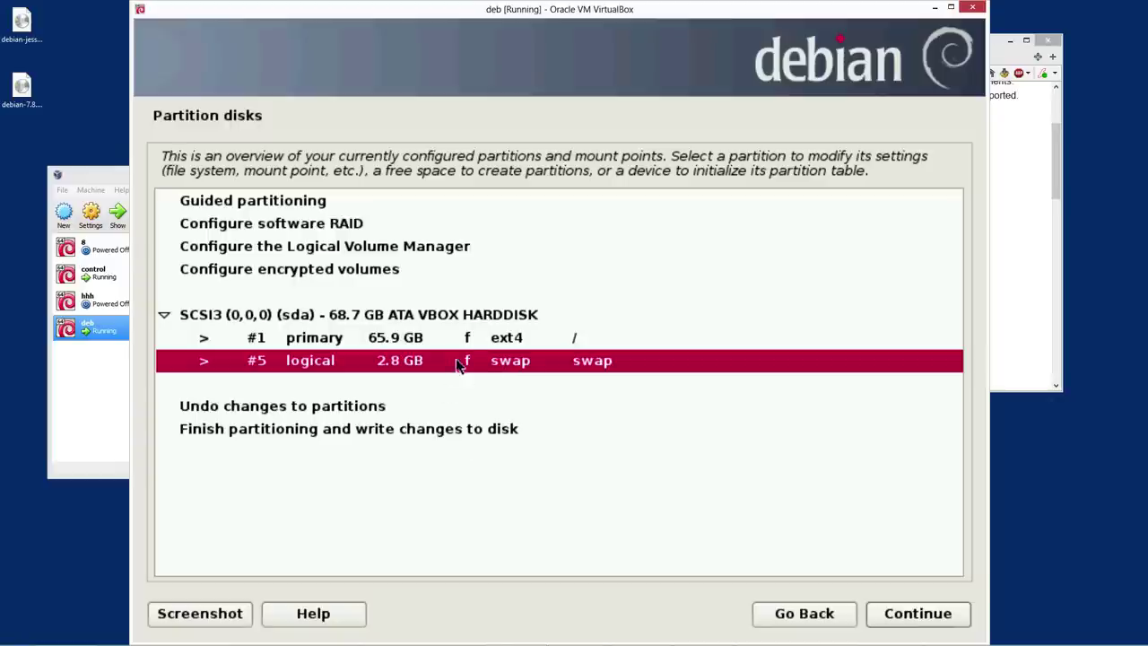
left_click(467, 343)
left_click(917, 617)
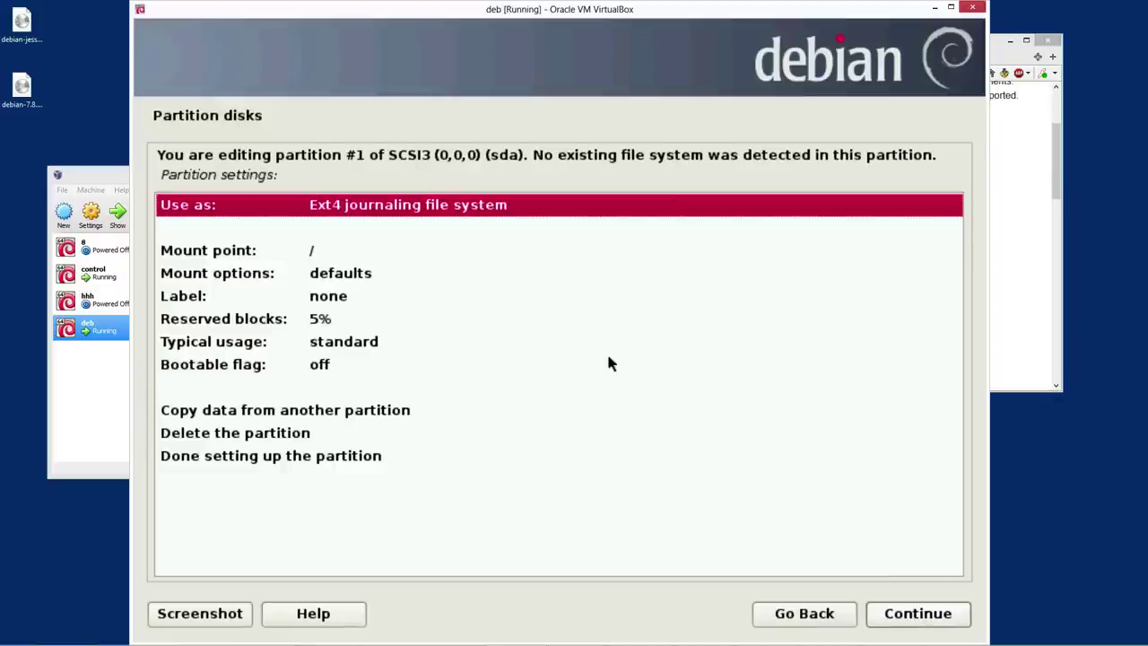
left_click(341, 280)
left_click(340, 280)
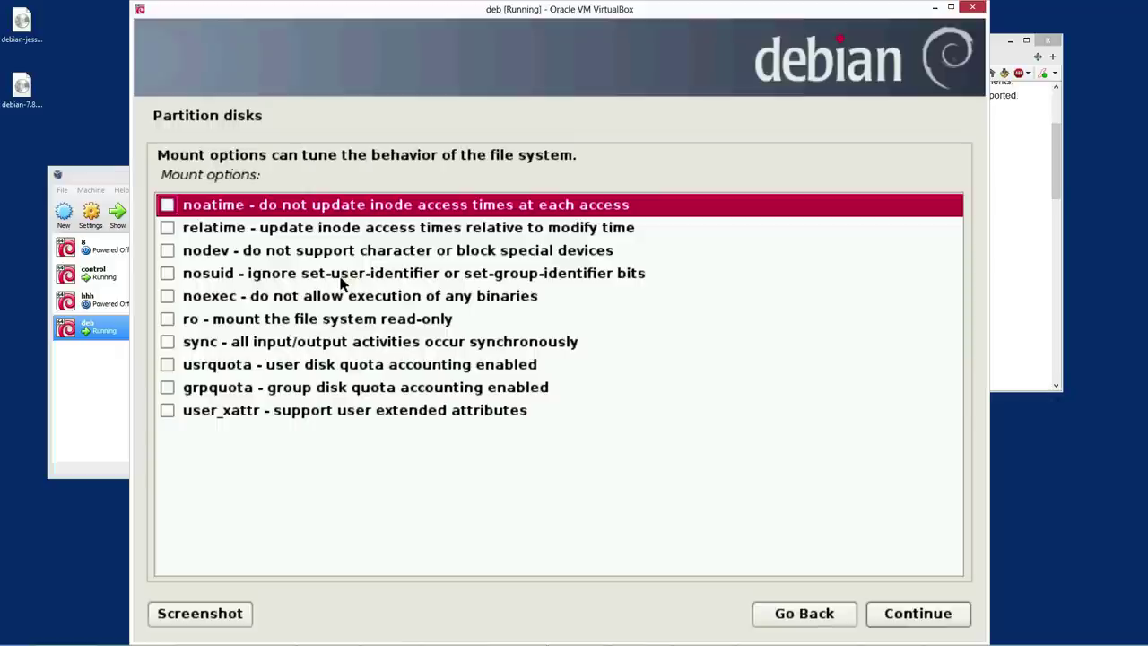
left_click(168, 206)
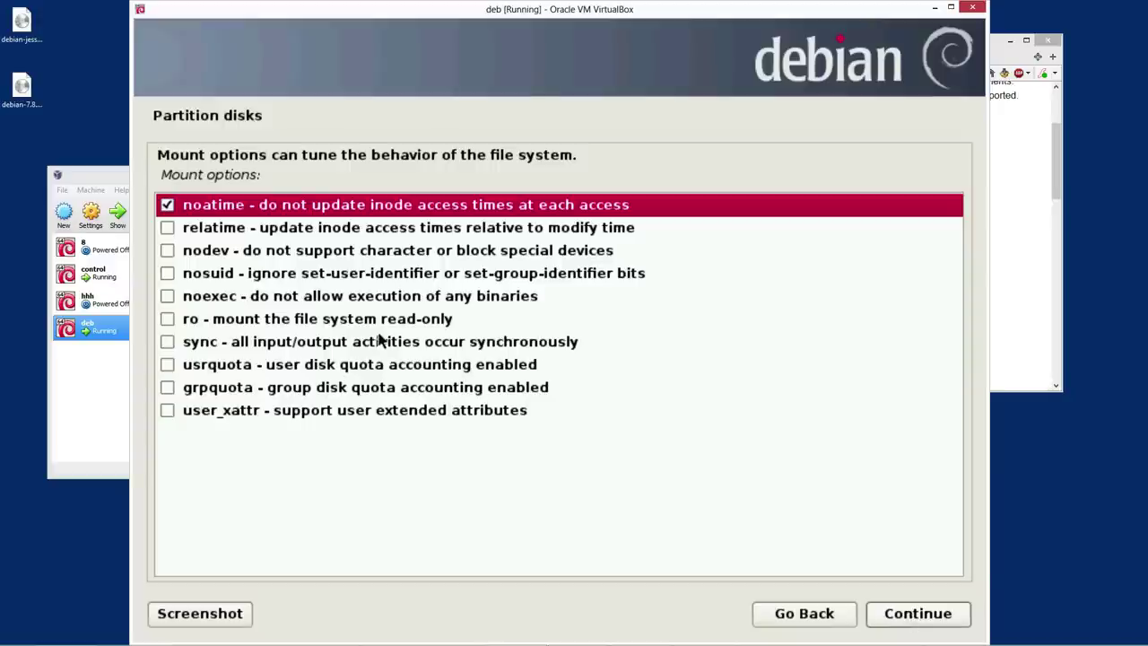
left_click(943, 618)
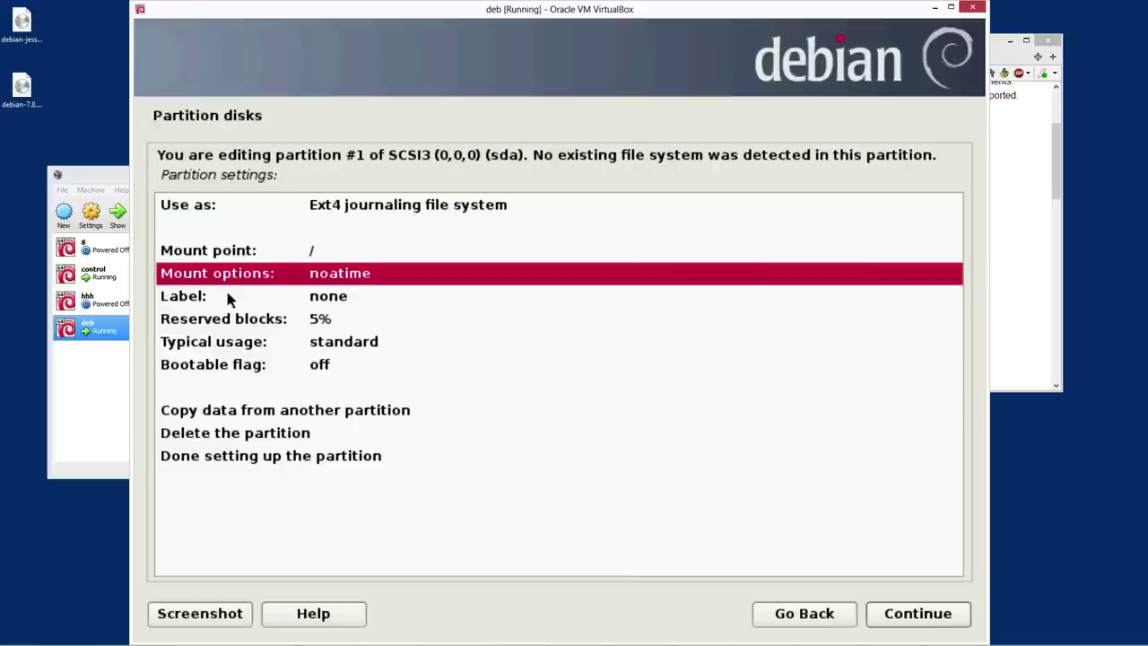
Keep partition #1's typical usage at standard and finish setting up the partition
left_click(328, 323)
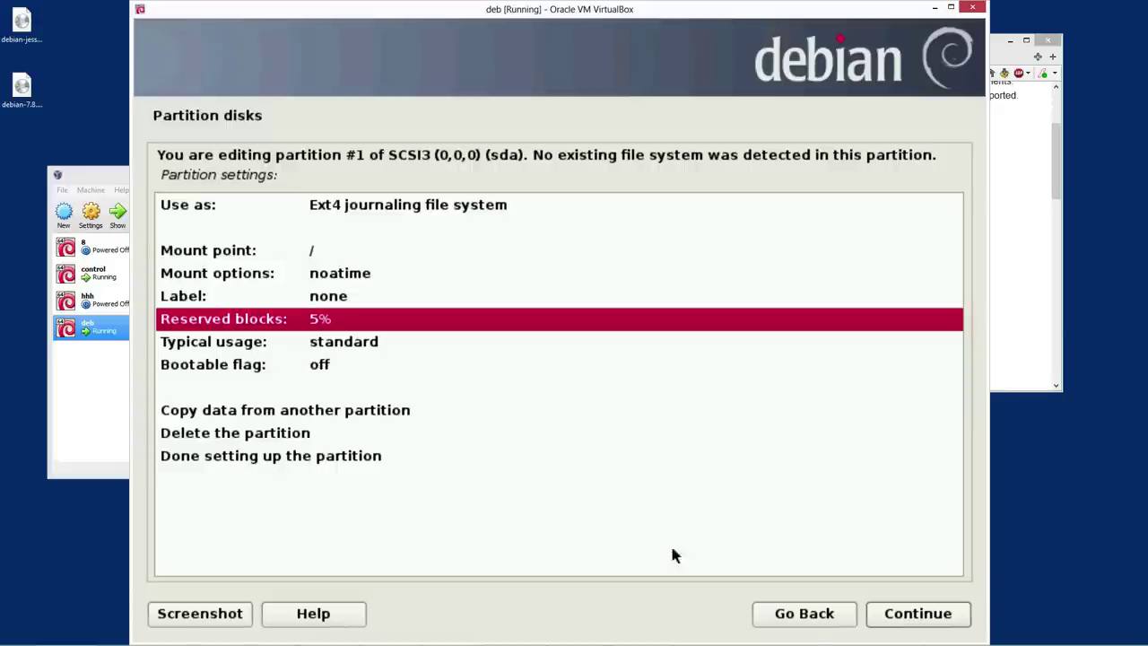
left_click(343, 342)
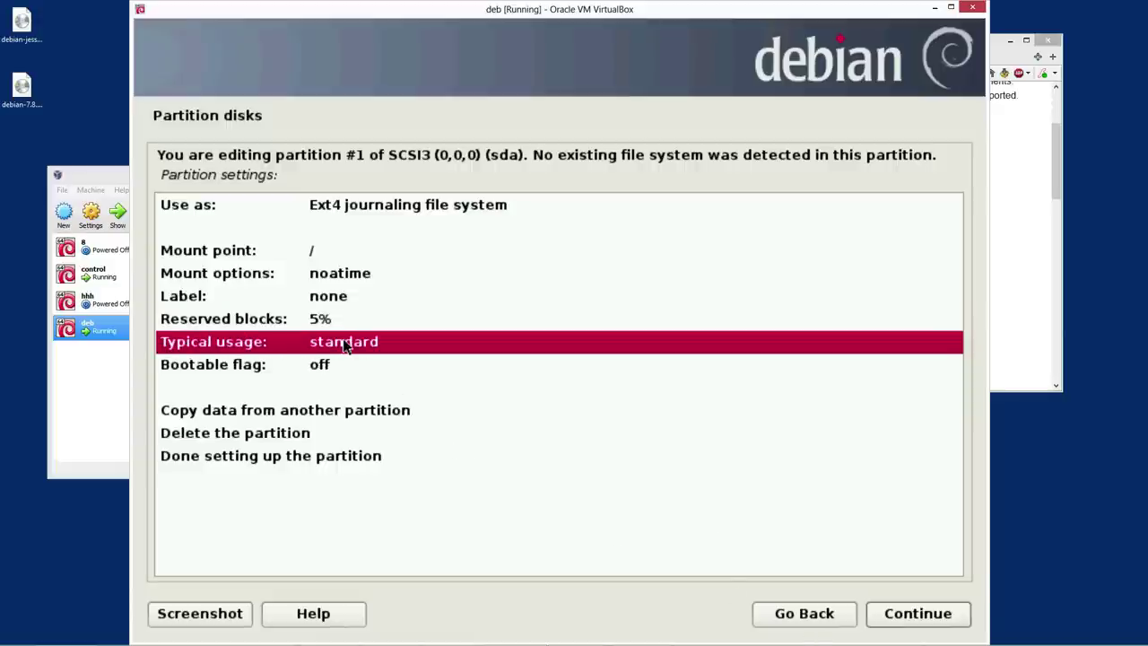
left_click(911, 614)
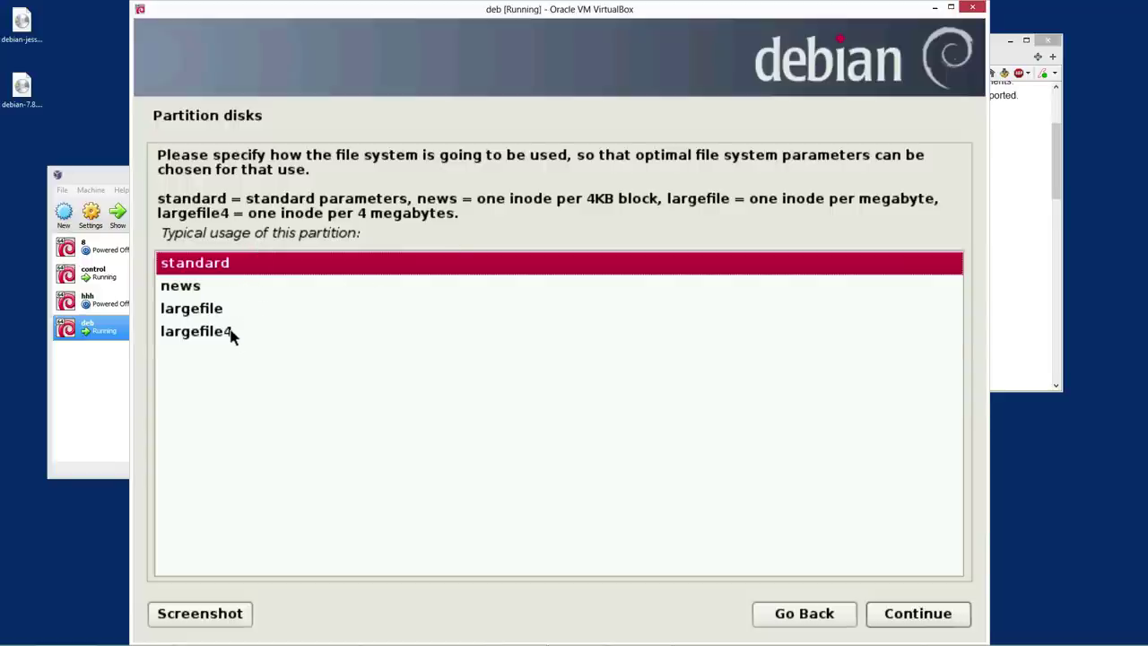
left_click(230, 333)
left_click(229, 310)
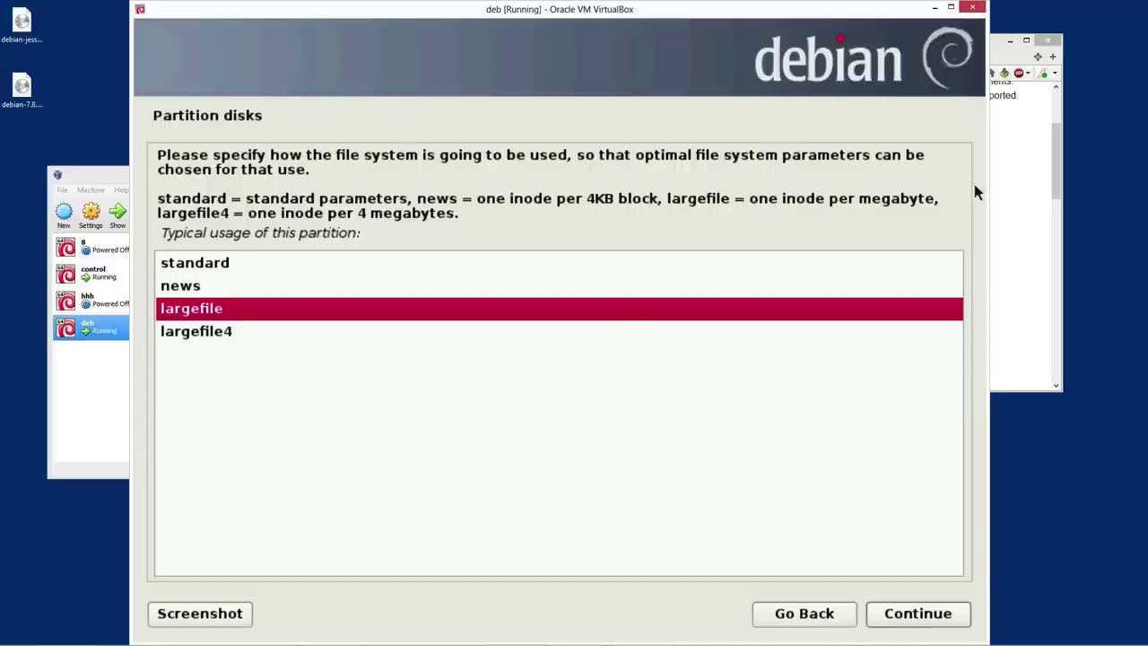
left_click(296, 337)
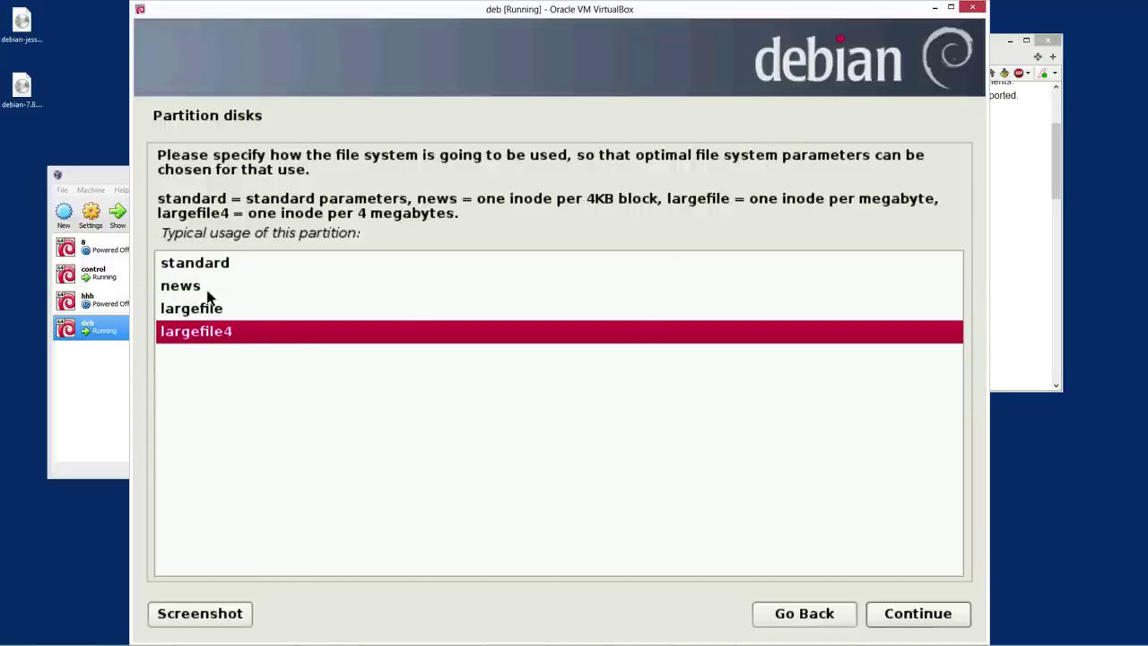
left_click(226, 265)
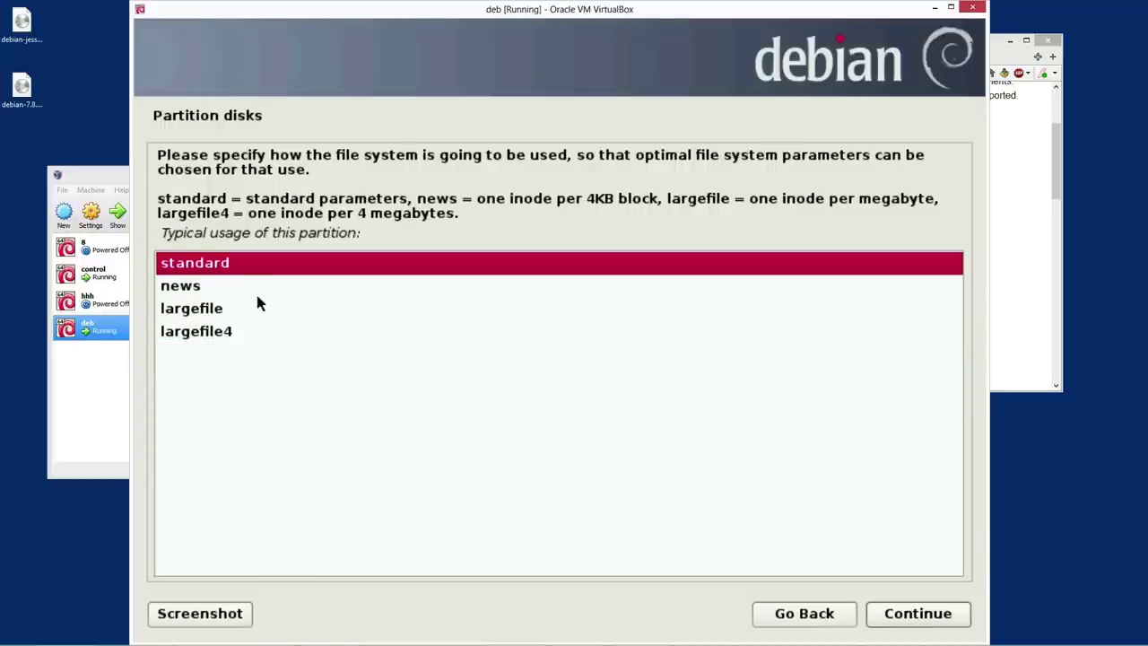
left_click(200, 288)
left_click(215, 262)
left_click(924, 615)
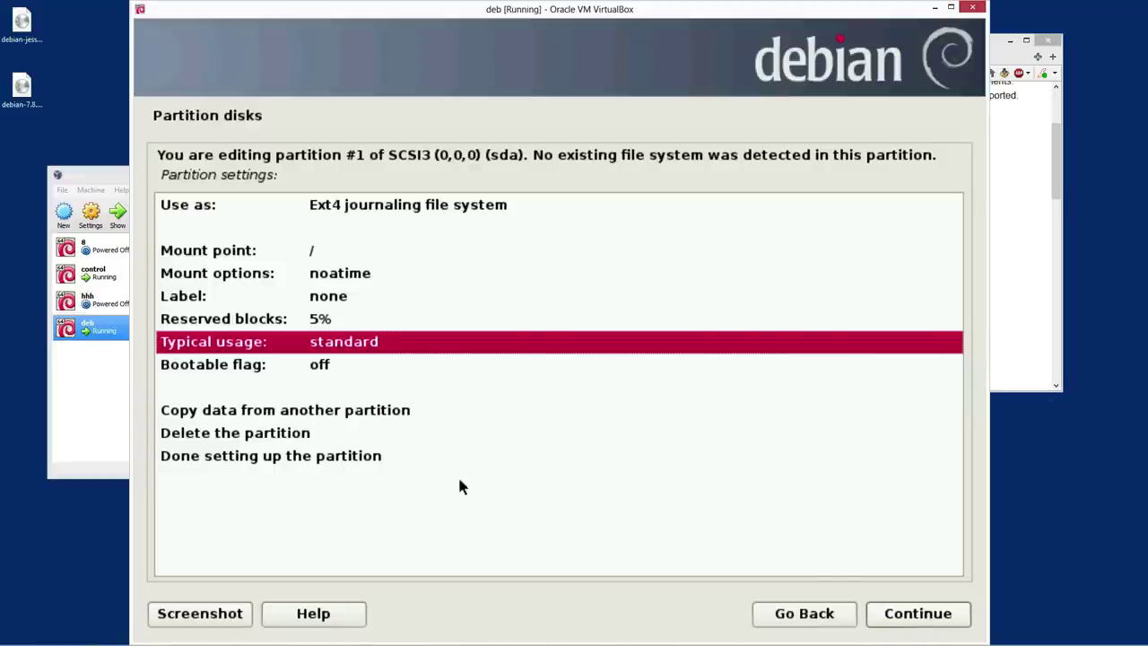
left_click(269, 458)
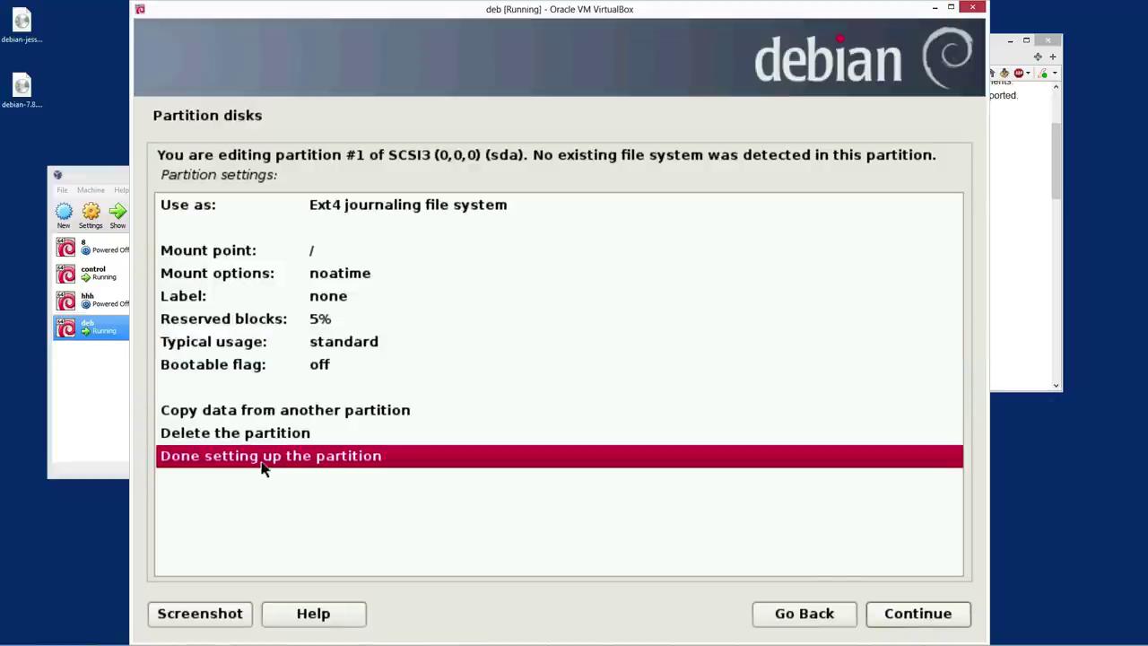
left_click(892, 628)
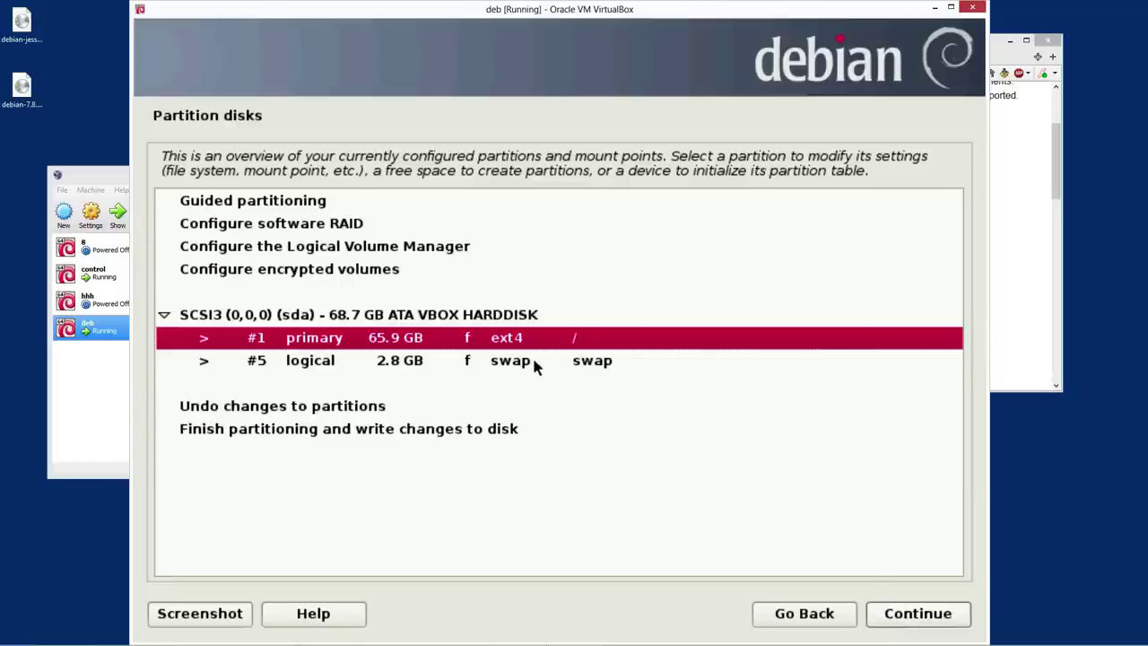
Finish partitioning and agree to write the ext4 root and swap partitions to disk
left_click(535, 362)
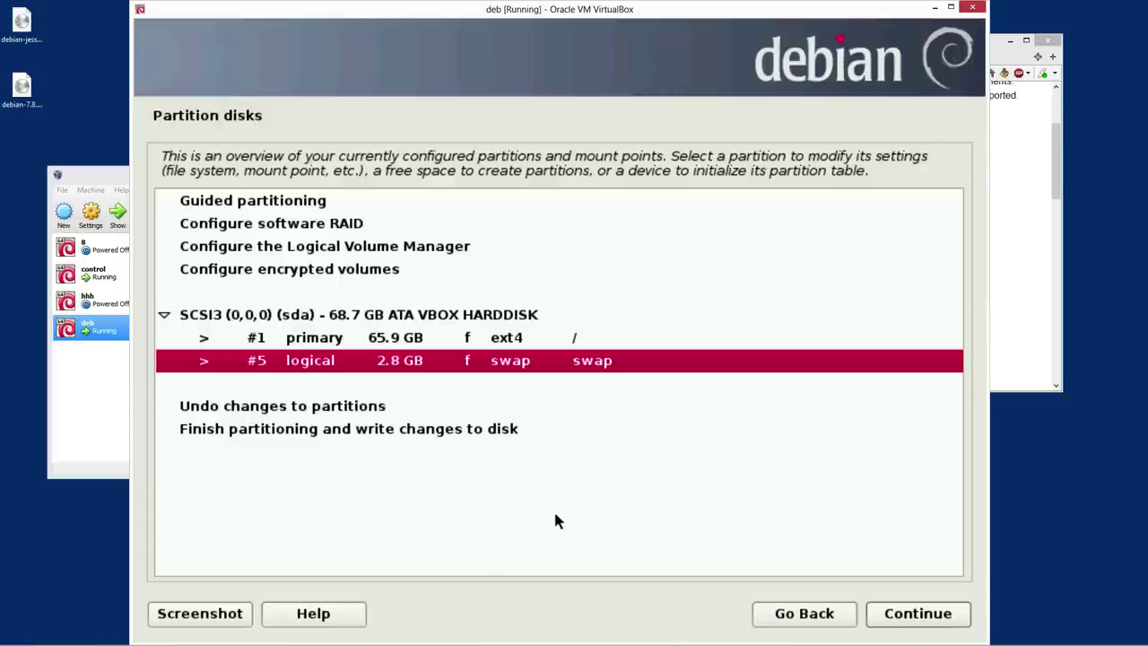
left_click(484, 346)
left_click(482, 361)
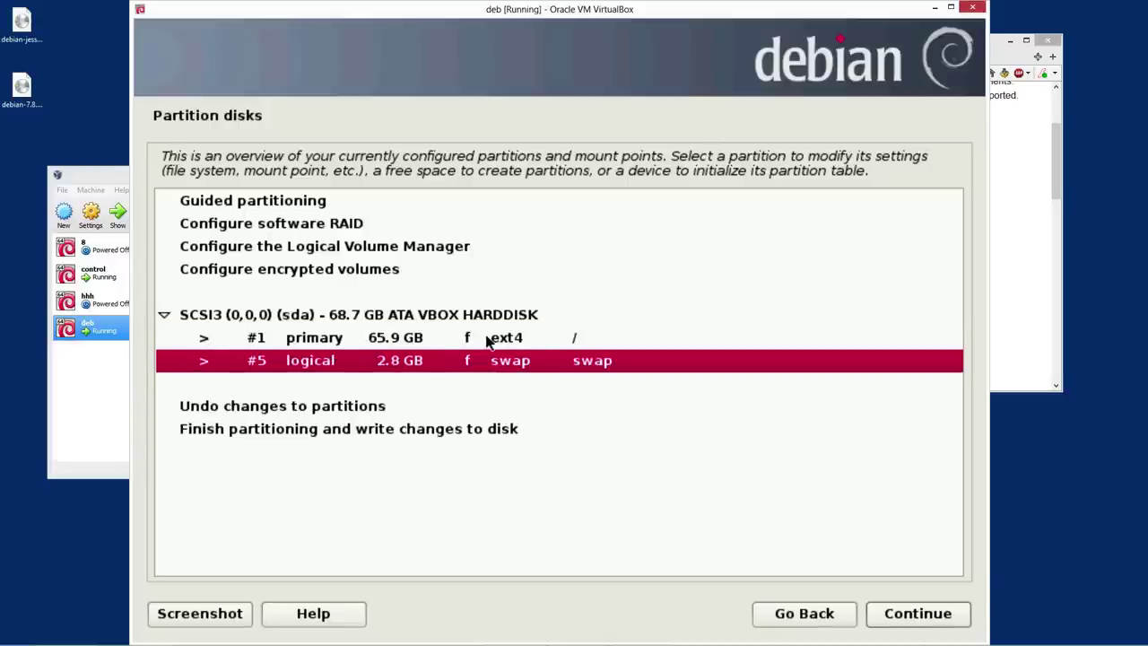
left_click(487, 340)
left_click(487, 360)
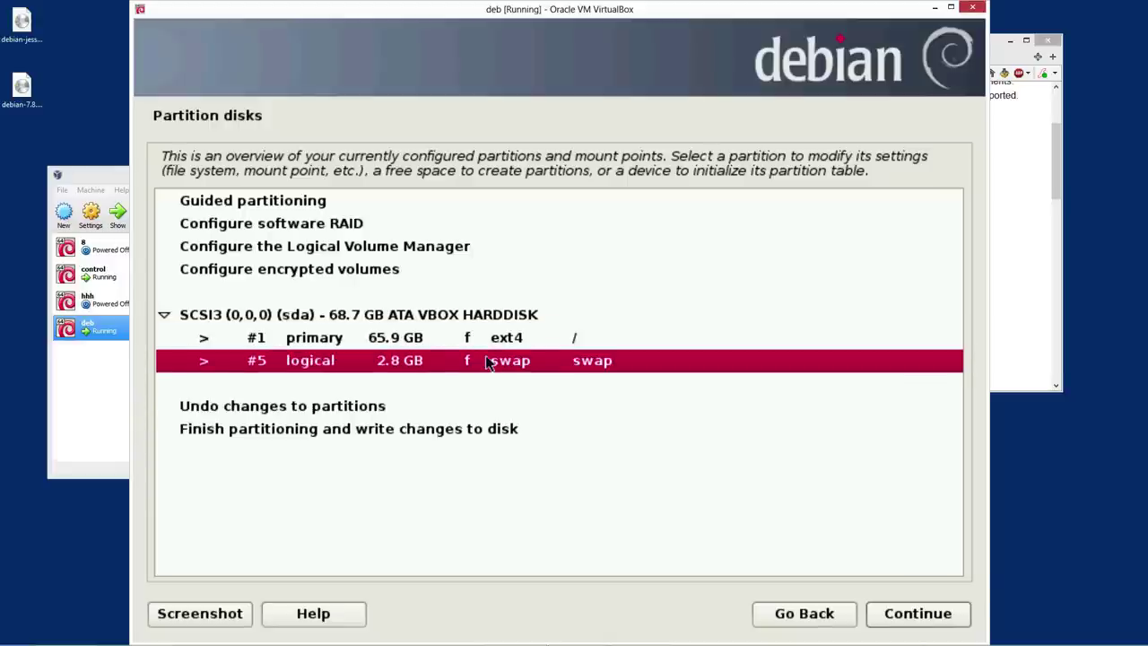
left_click(505, 439)
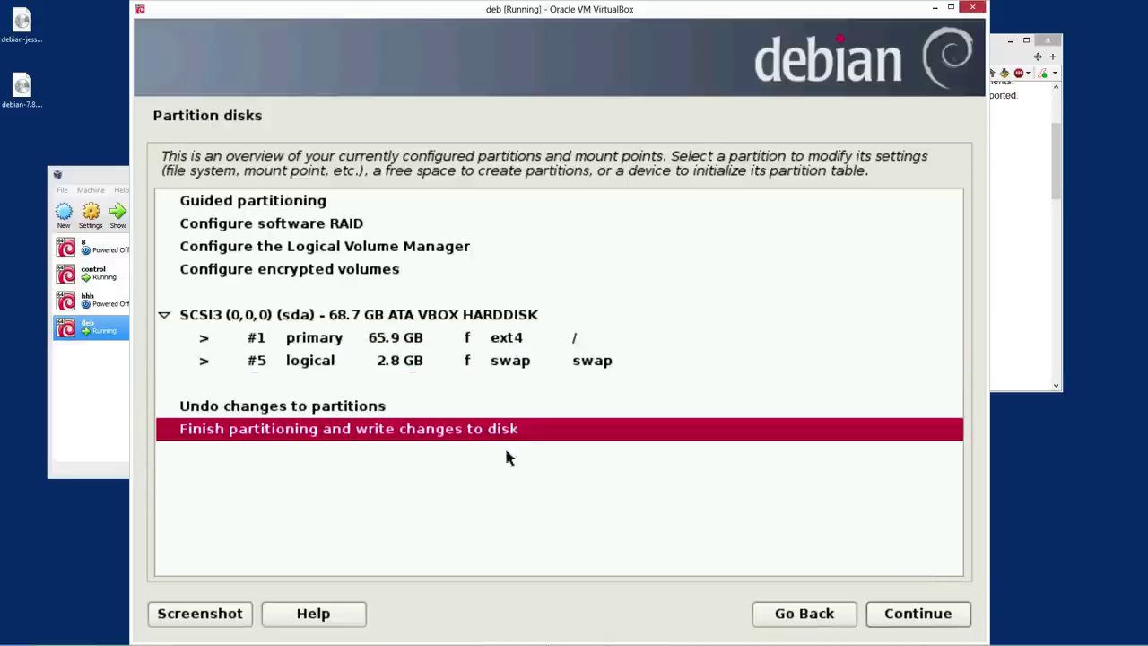
left_click(917, 614)
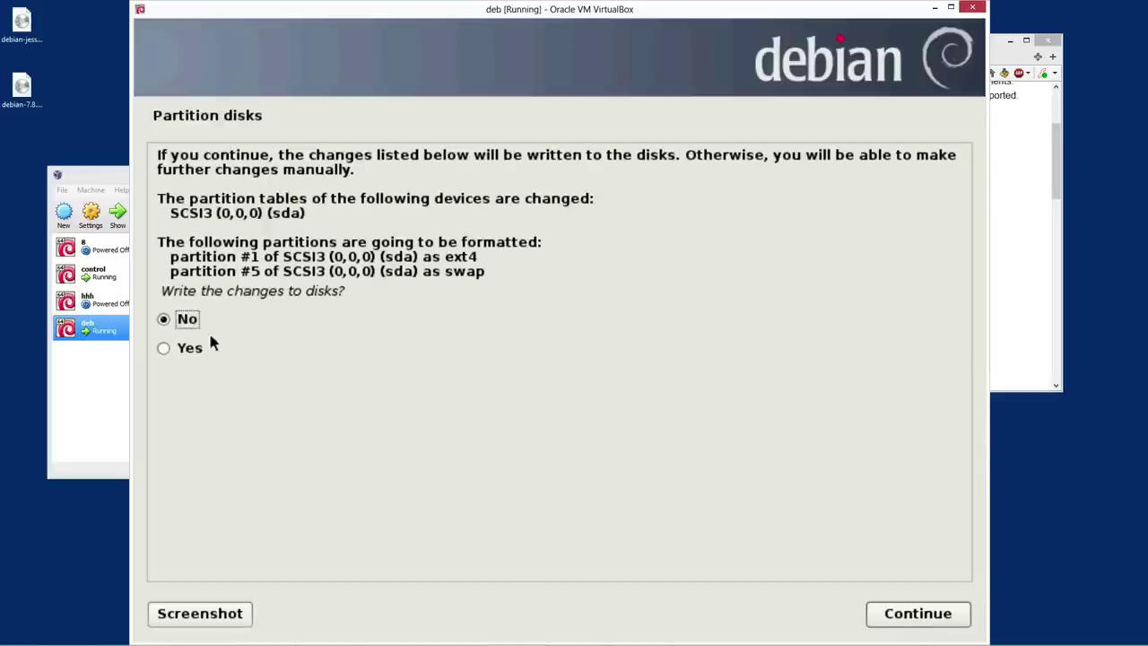
left_click(168, 348)
Confirm writing the partitions to disk and wait for the mirror country page
left_click(930, 611)
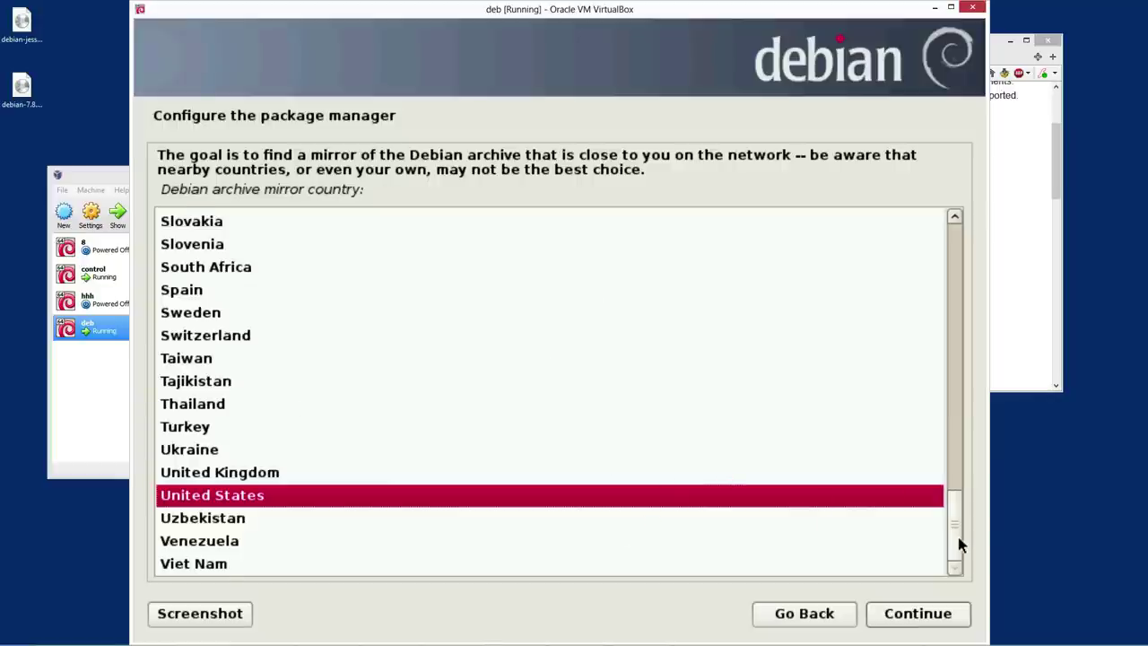
Confirm United States as mirror country and pick ftp.us.debian.org from the mirror list
left_click_drag(957, 533, 963, 567)
left_click(906, 621)
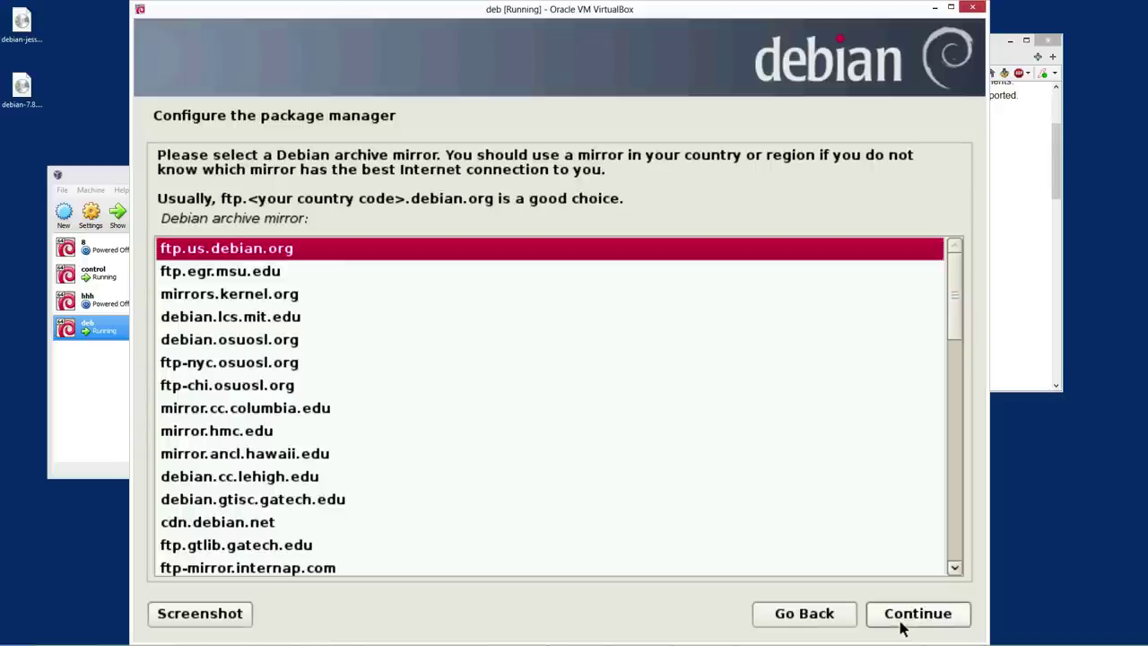
left_click(332, 545)
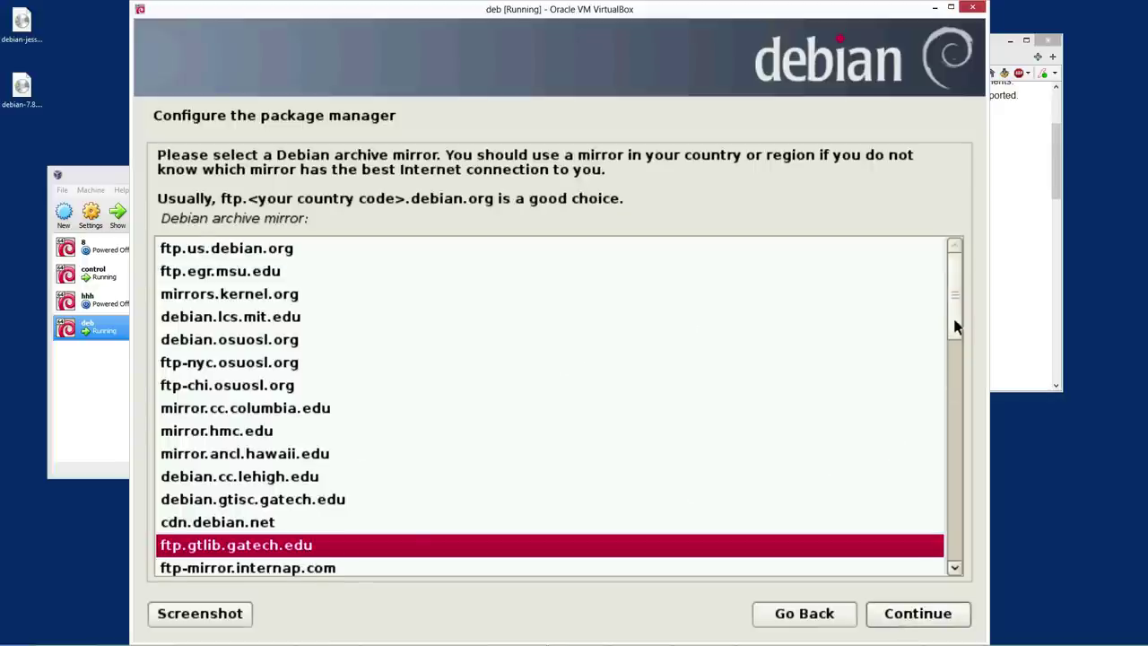
left_click_drag(953, 319, 947, 414)
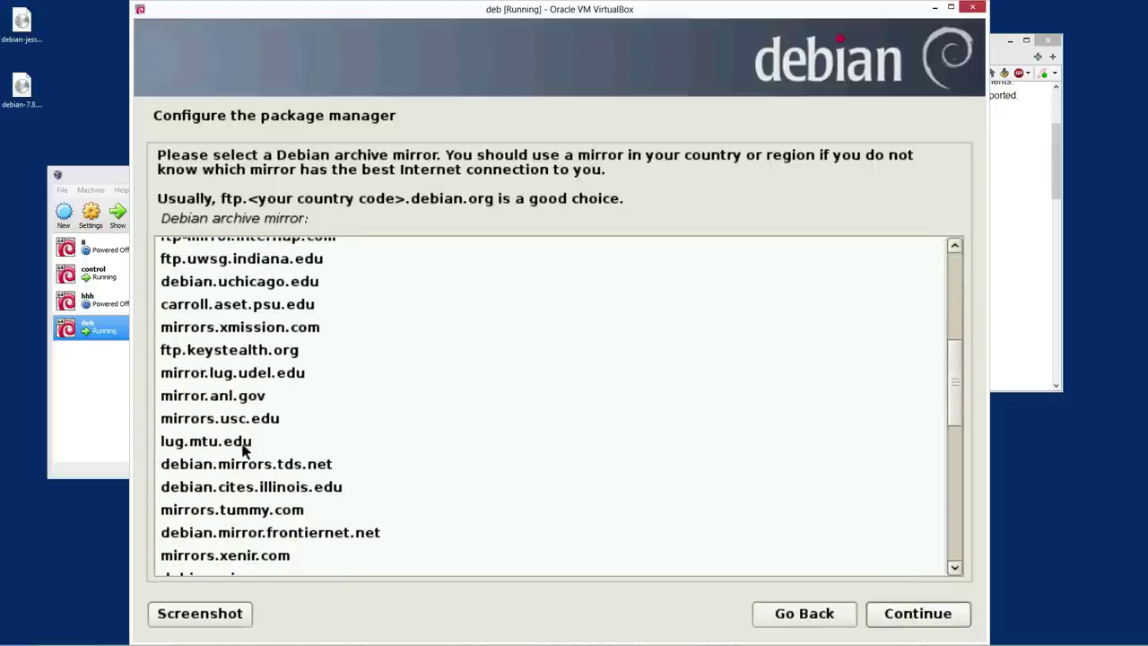
left_click(225, 398)
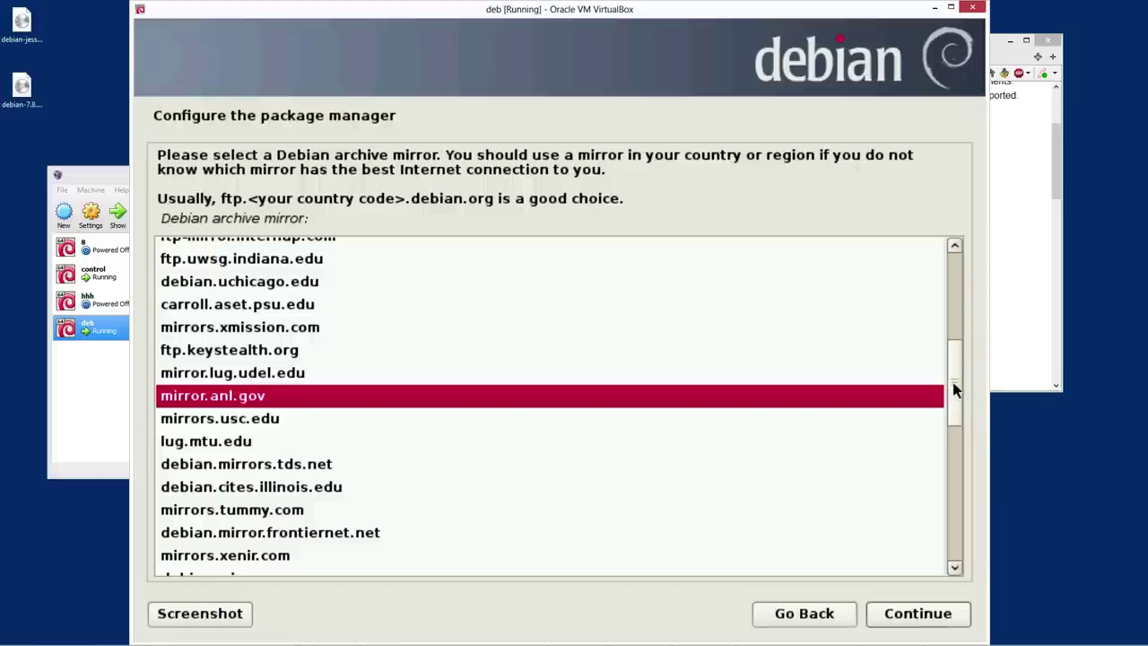
left_click_drag(955, 385, 961, 249)
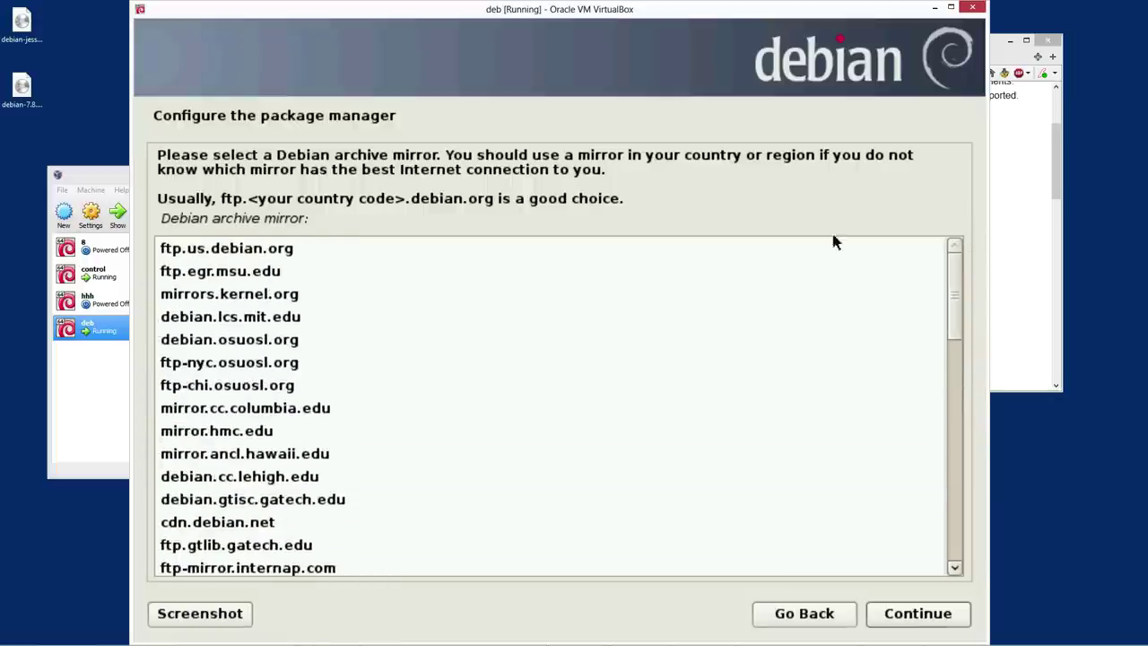
mouse_move(1103, 638)
left_click(269, 253)
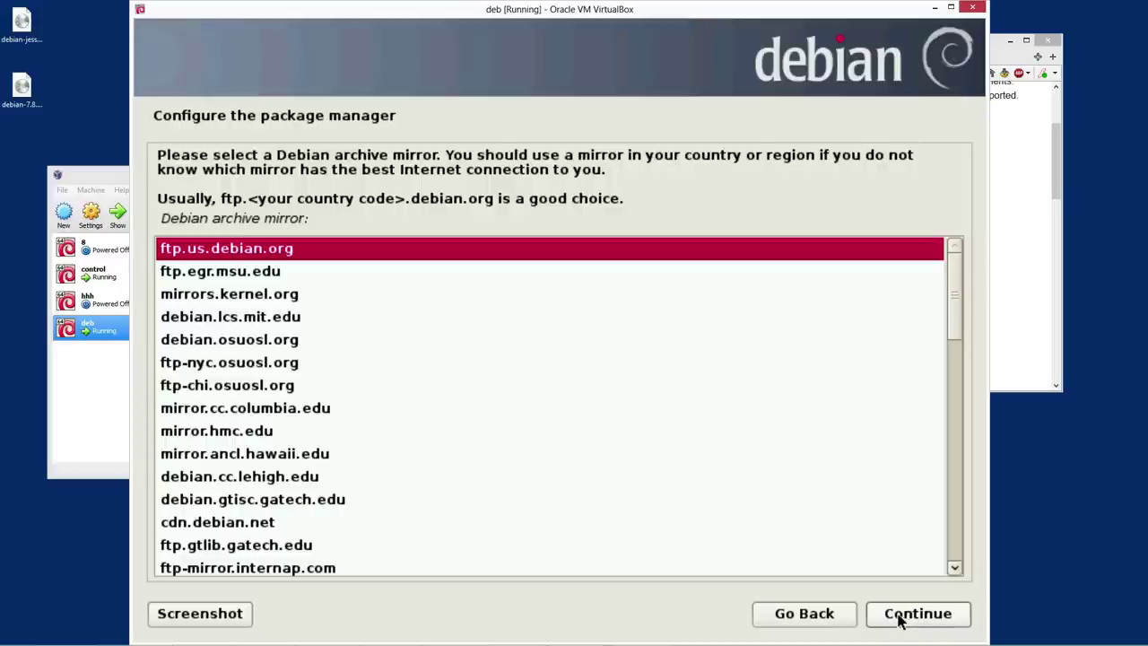
Confirm the ftp.us.debian.org mirror and continue with no HTTP proxy
left_click(899, 620)
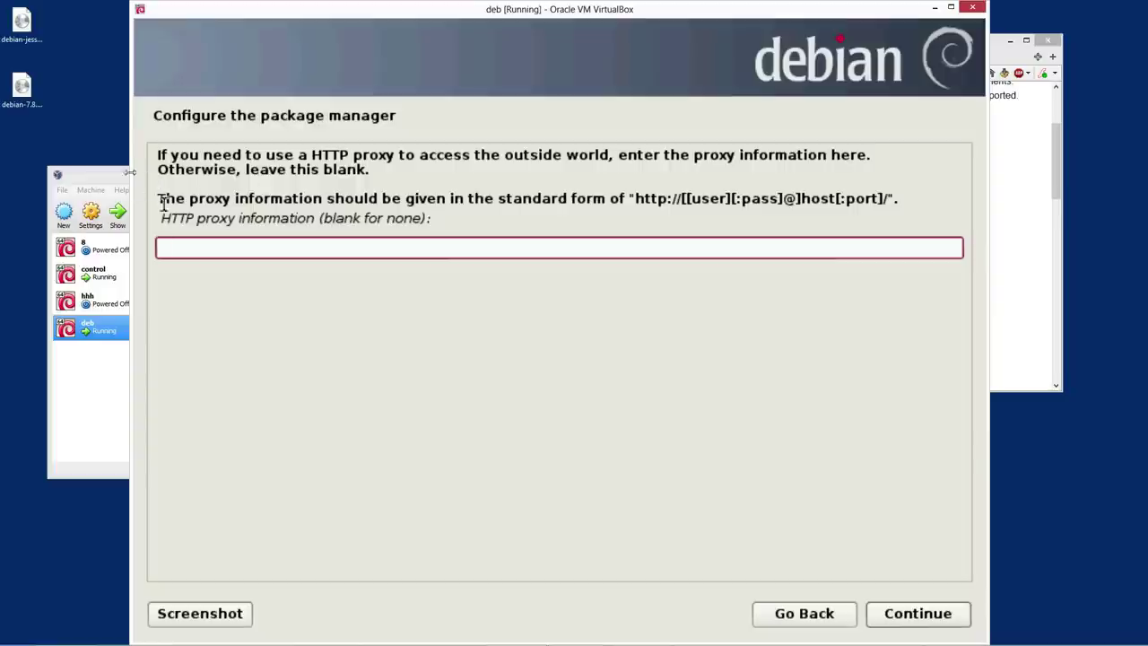
left_click(930, 617)
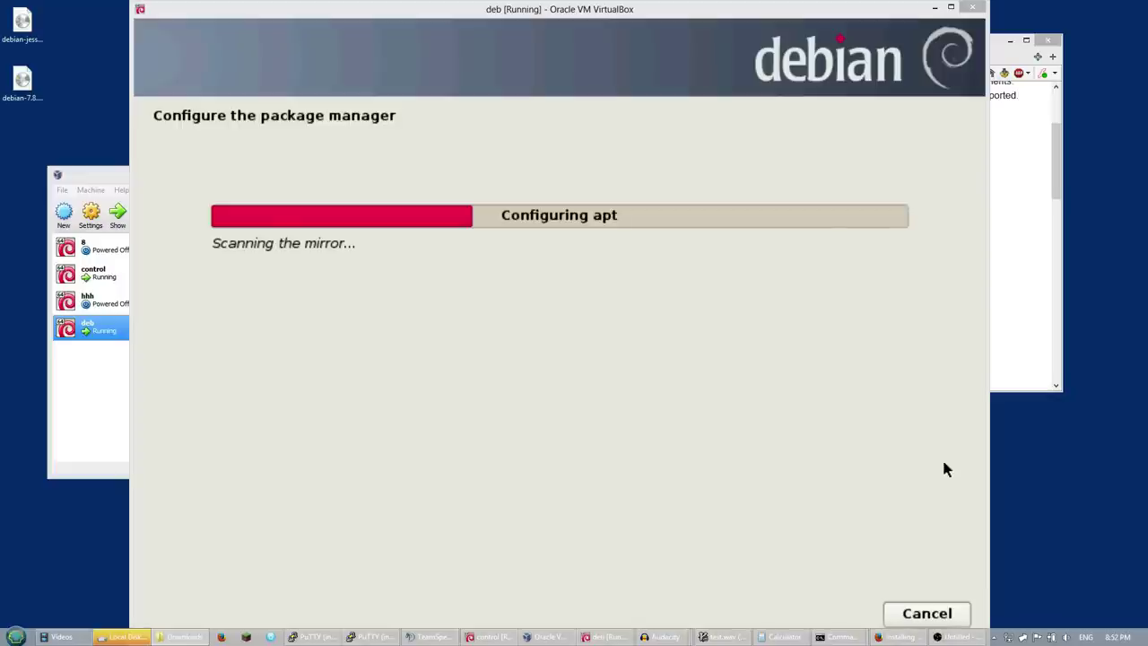
Cancel the stalled apt mirror scan in the deb VM
left_click(664, 318)
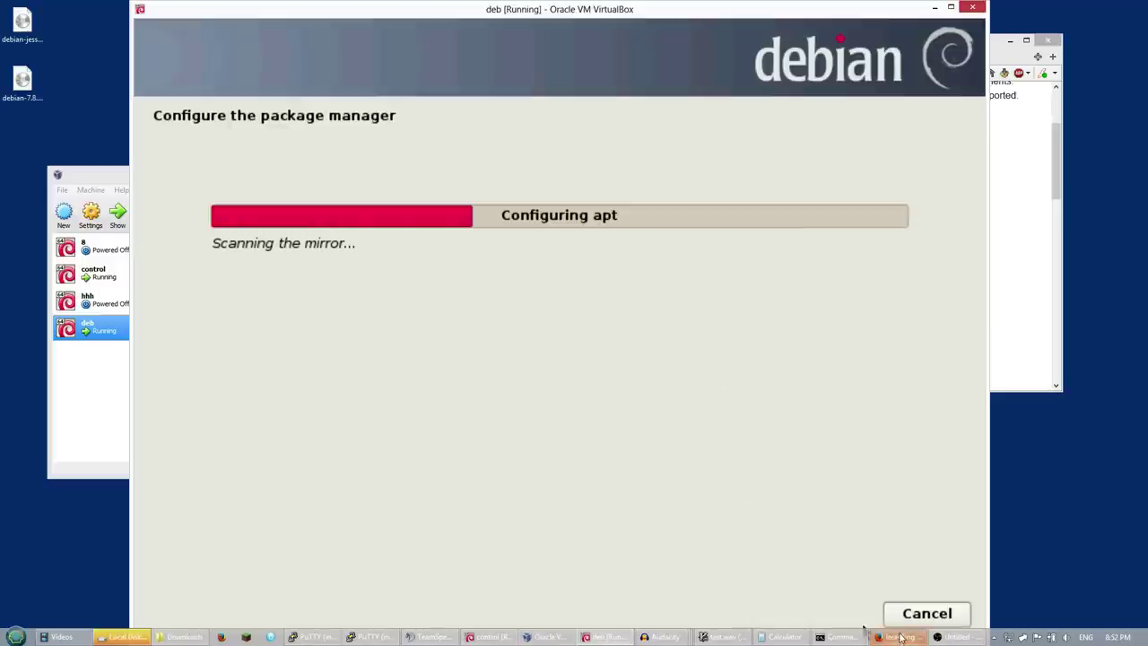
left_click(930, 615)
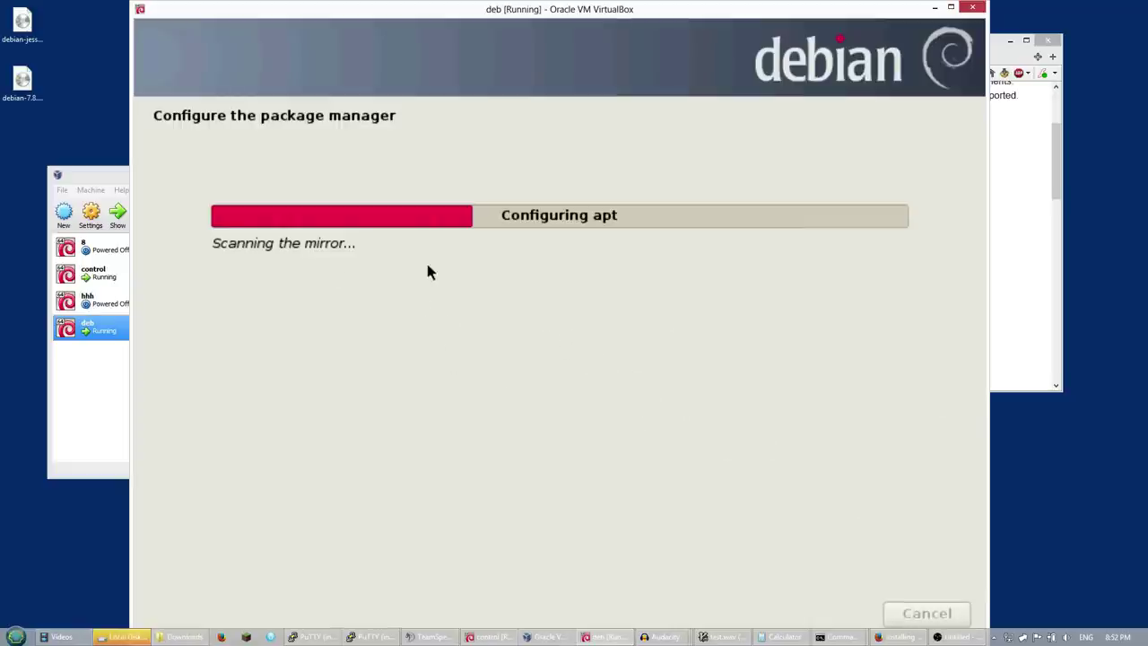
Check the installer log console, then dismiss the architecture-not-supported error and go back
key("ctrl+alt+F4")
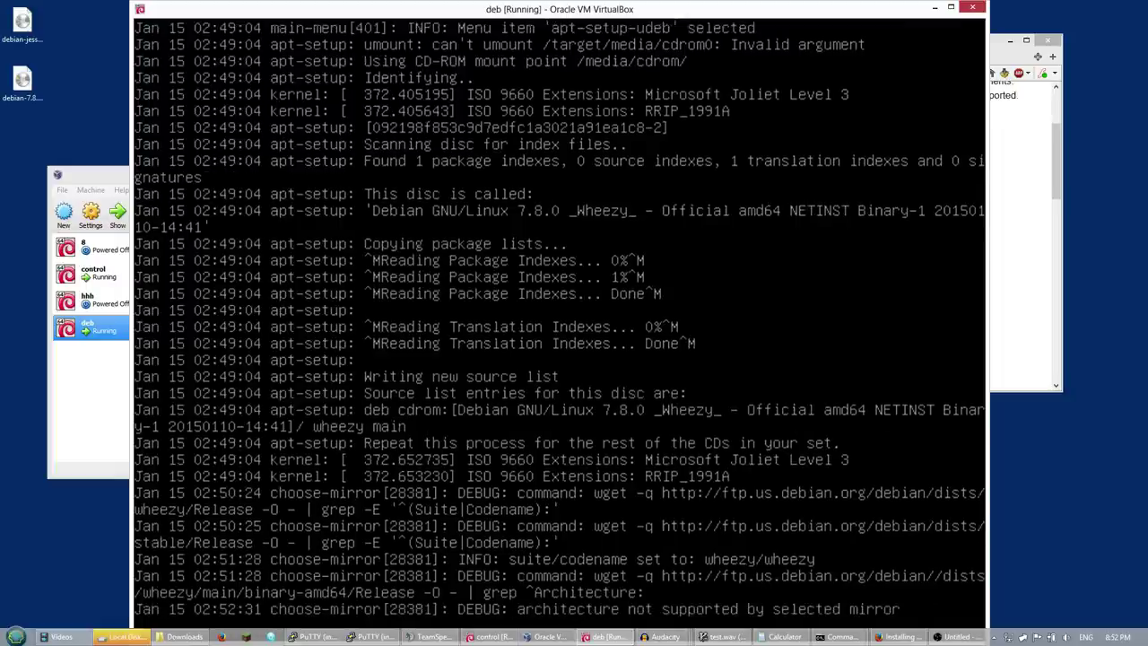
key("ctrl+alt+F5")
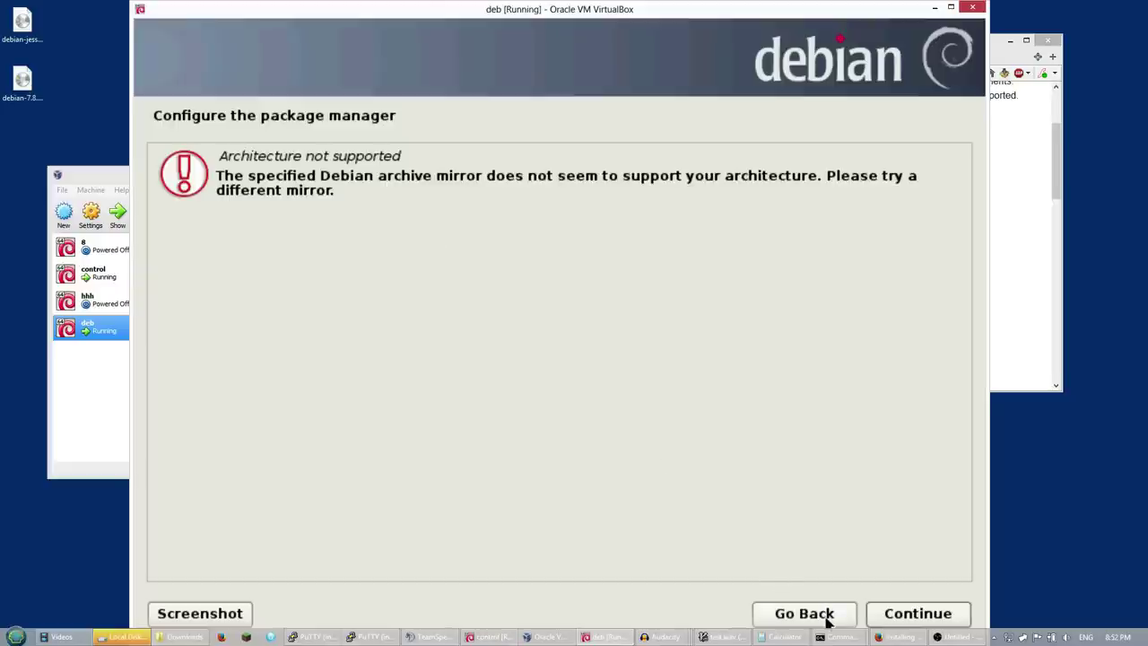
left_click(827, 622)
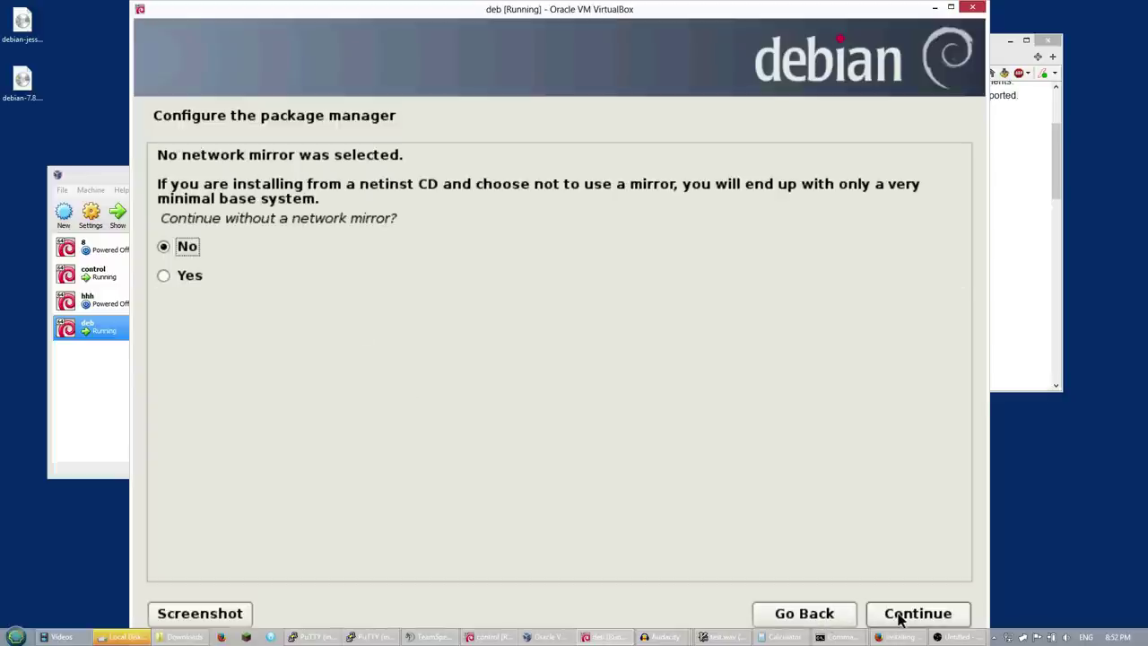
left_click(835, 620)
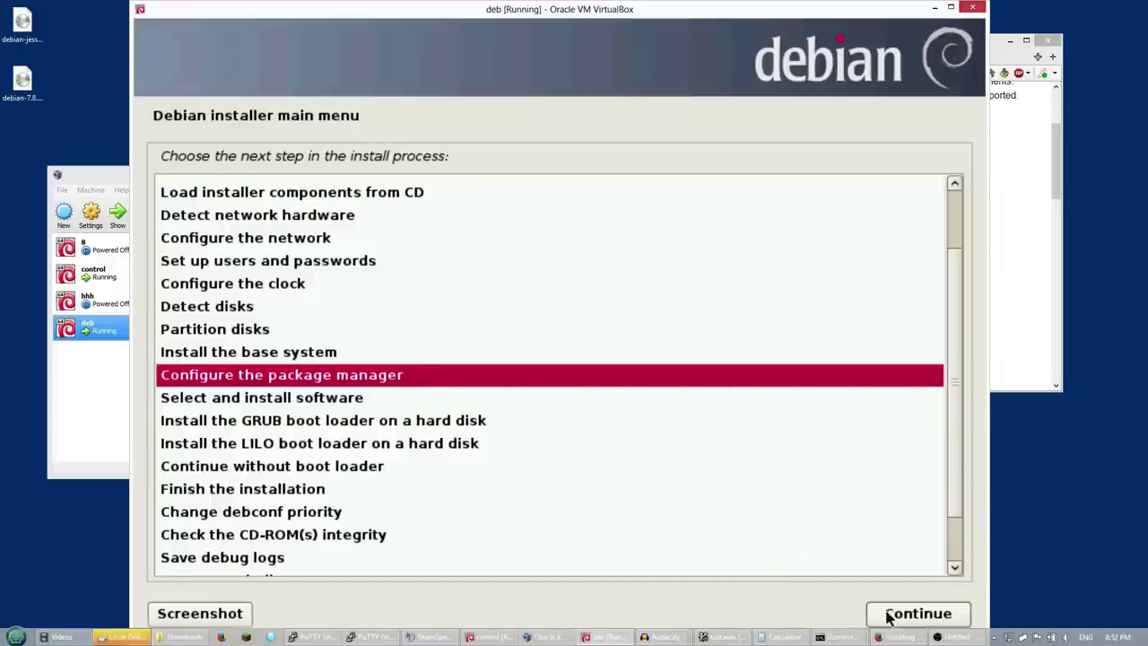
Rerun package manager setup with United States, mirrors.kernel.org and no HTTP proxy
left_click(888, 617)
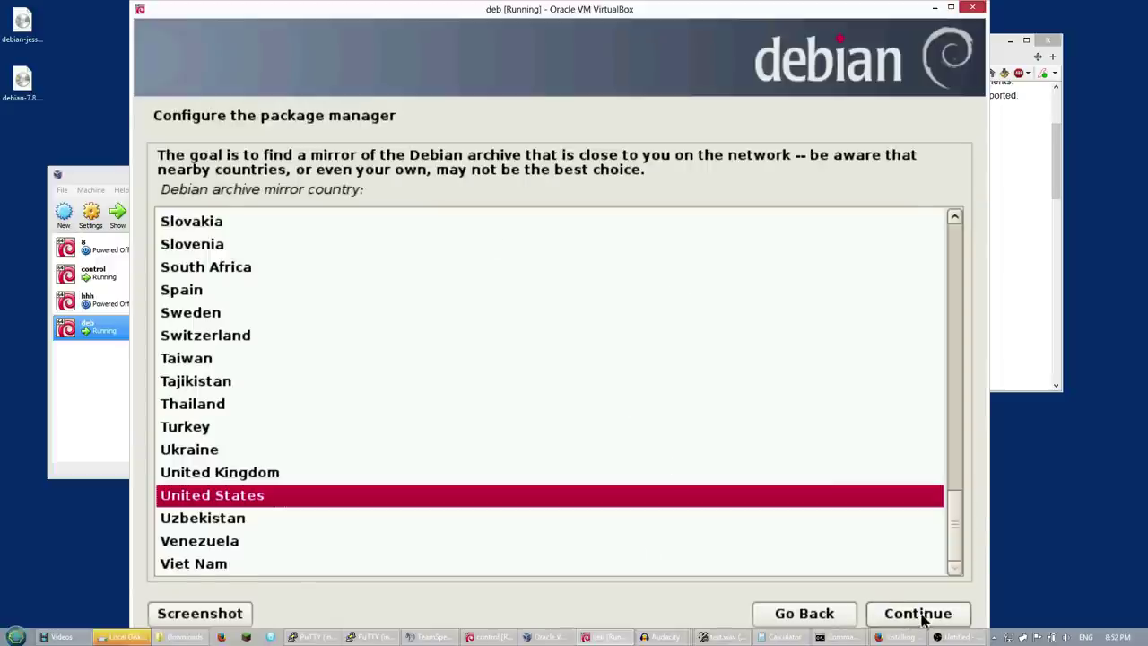
left_click(917, 614)
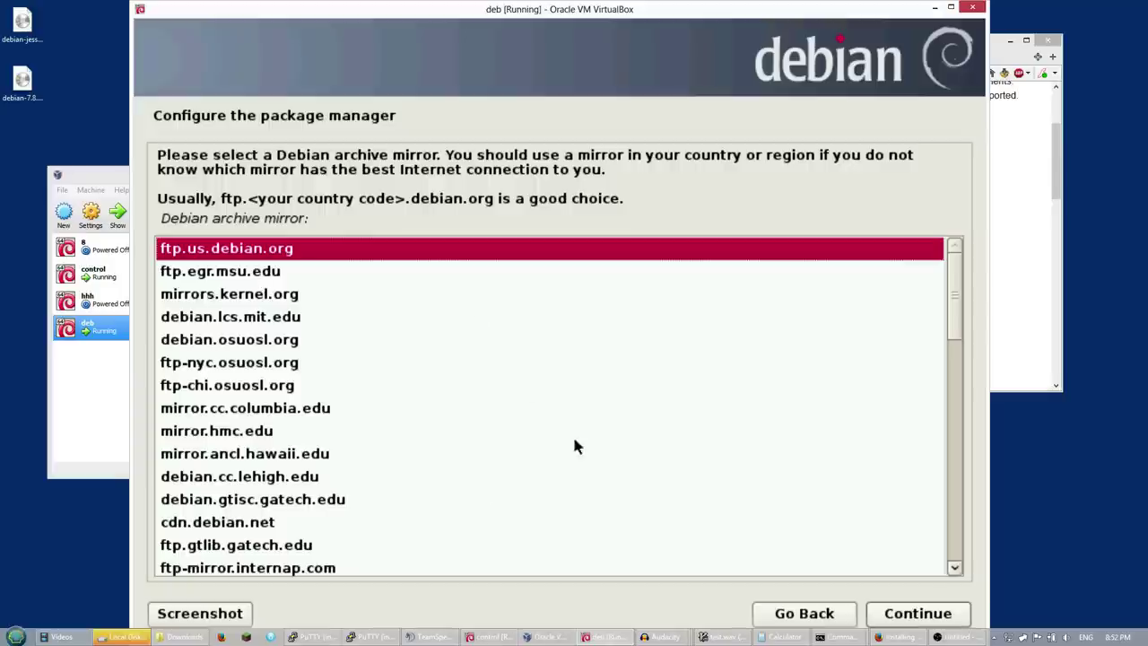
left_click(291, 299)
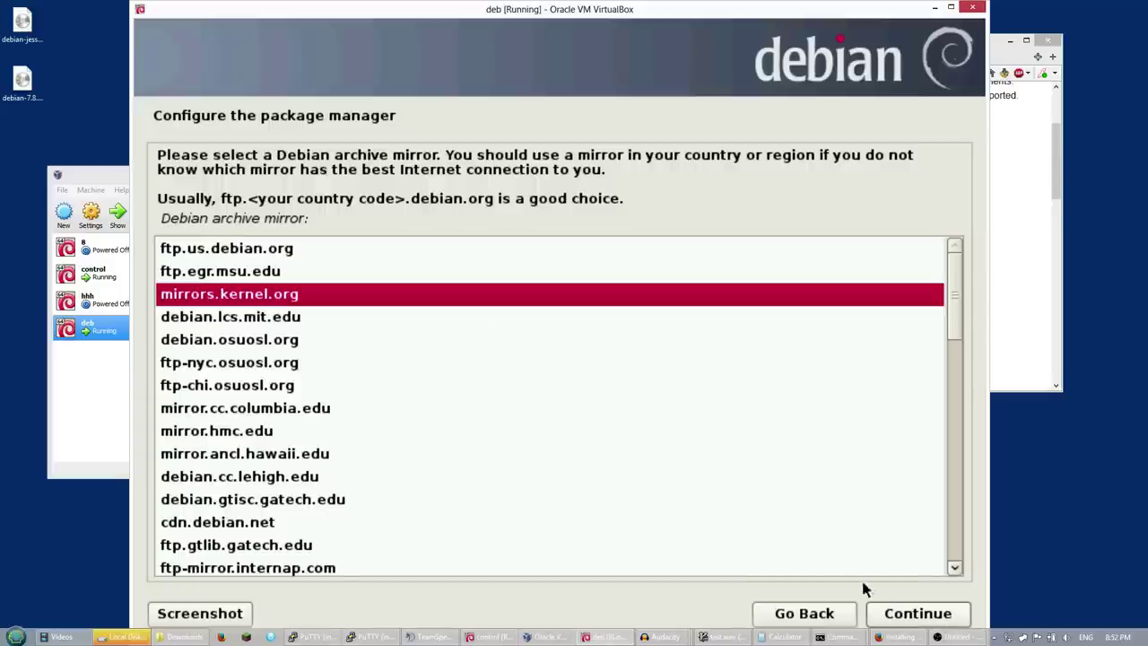
left_click(913, 615)
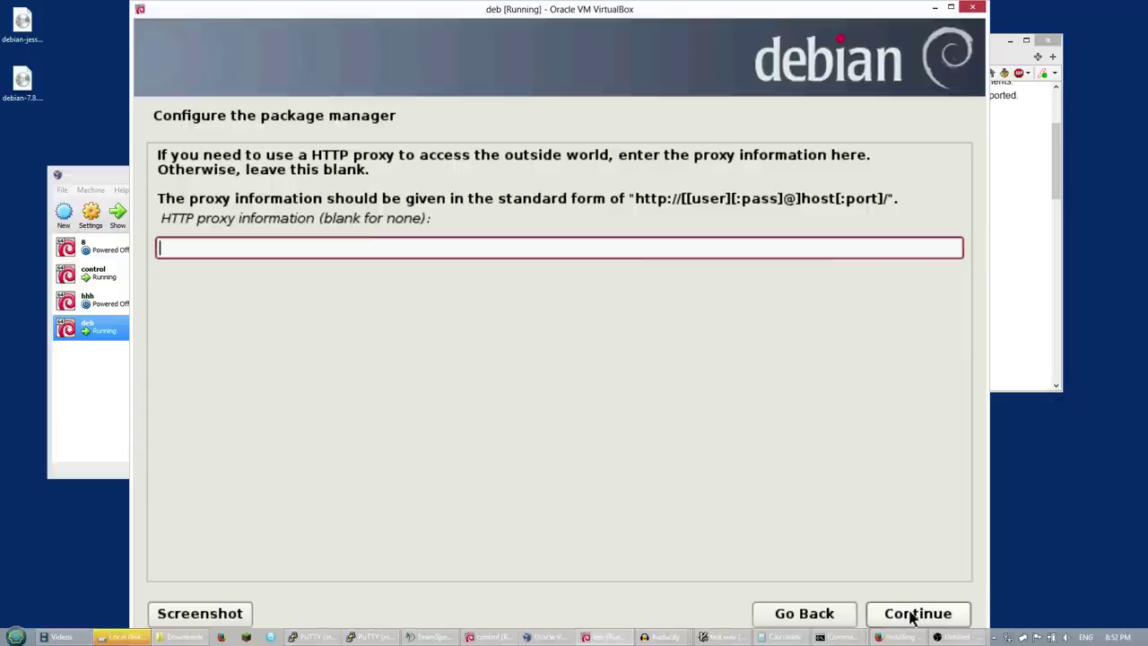
left_click(904, 620)
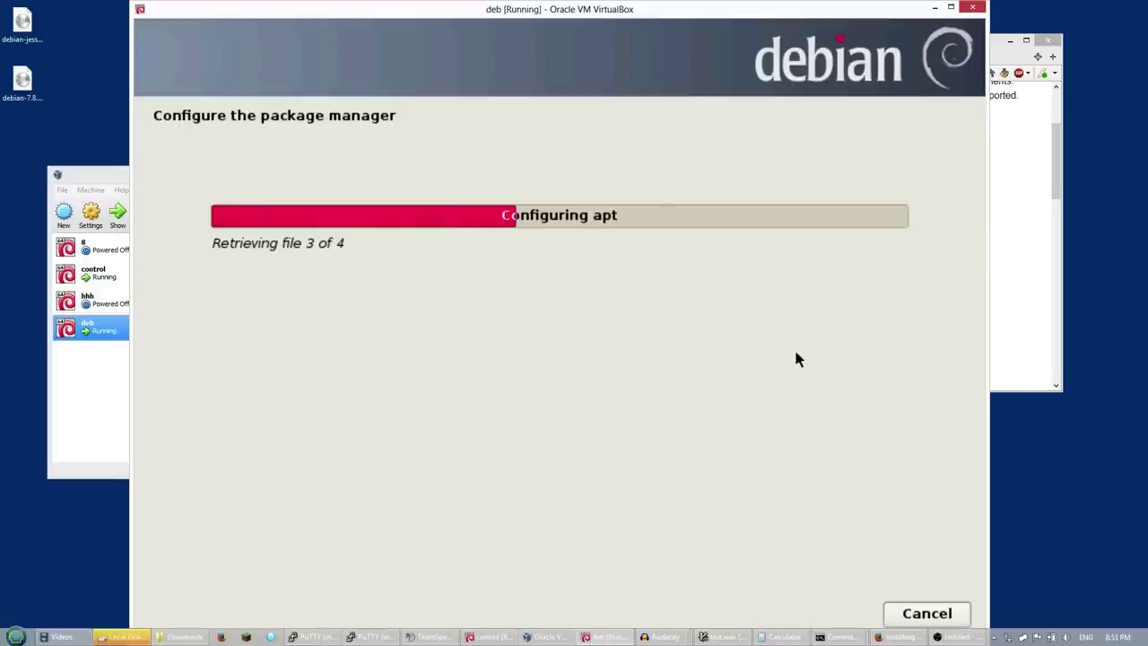
Glance at the installer log console, then return to the package download progress
key("ctrl+alt+F4")
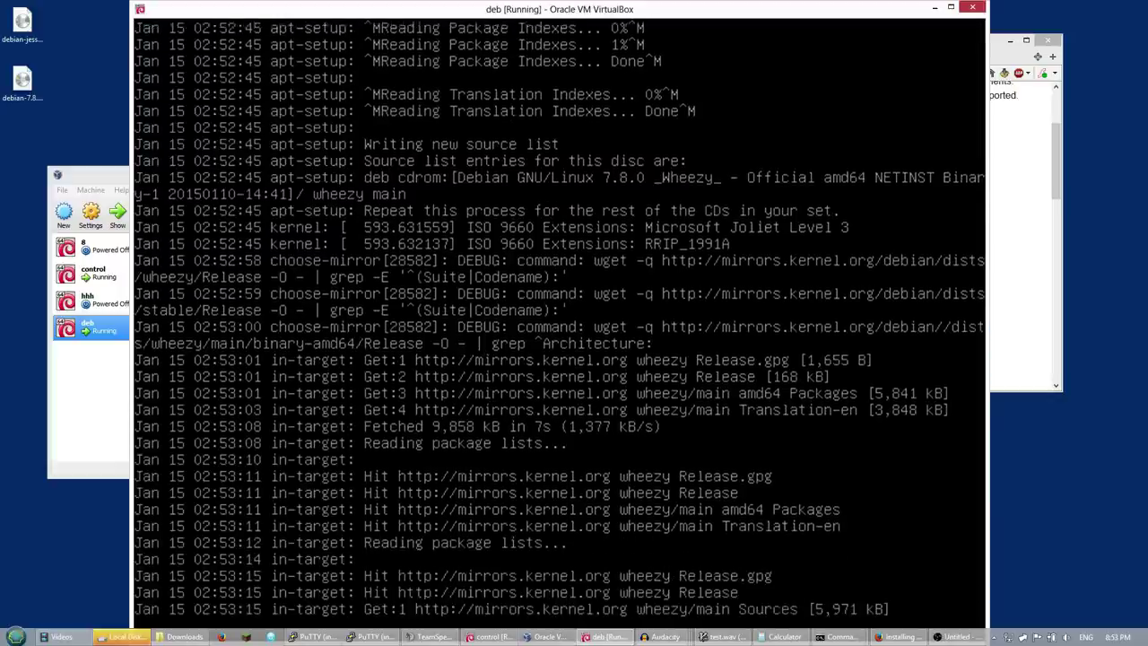
key("ctrl+alt+F5")
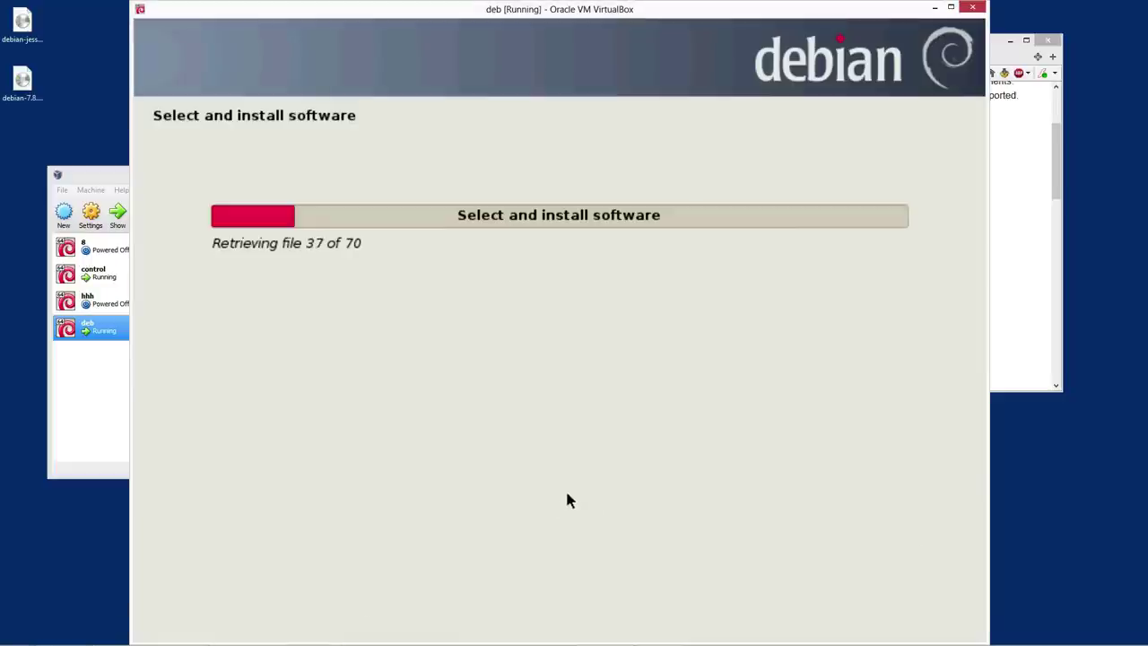
Inspect the VM's text consoles (F4, F1, F2, F6), then return to the graphical installer
mouse_move(830, 625)
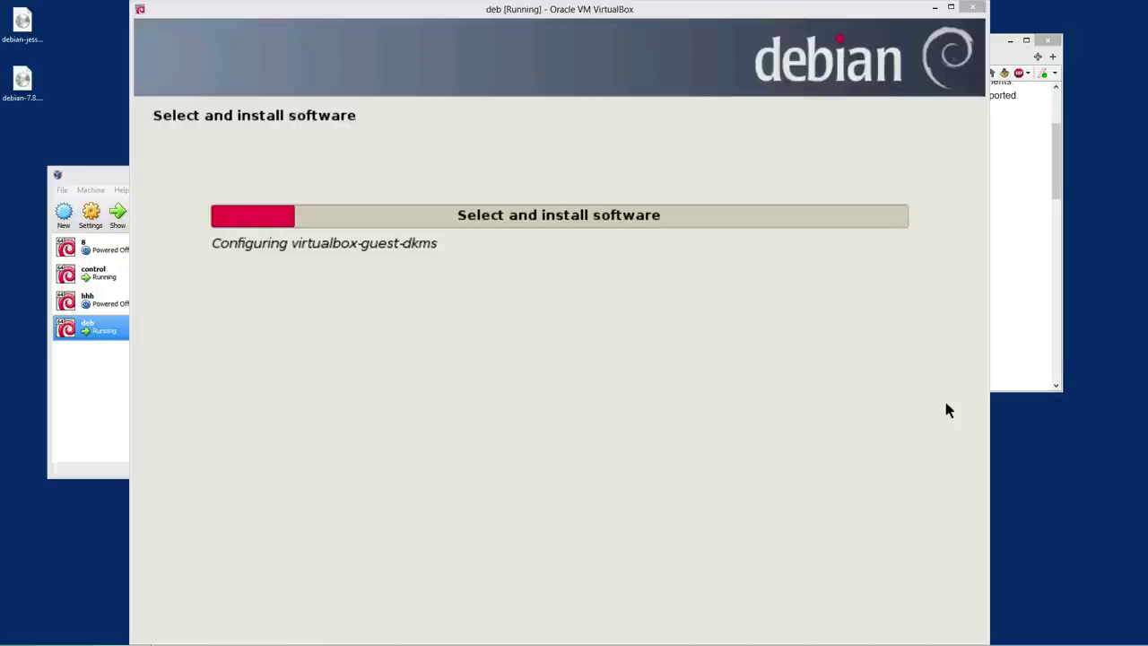
left_click(507, 377)
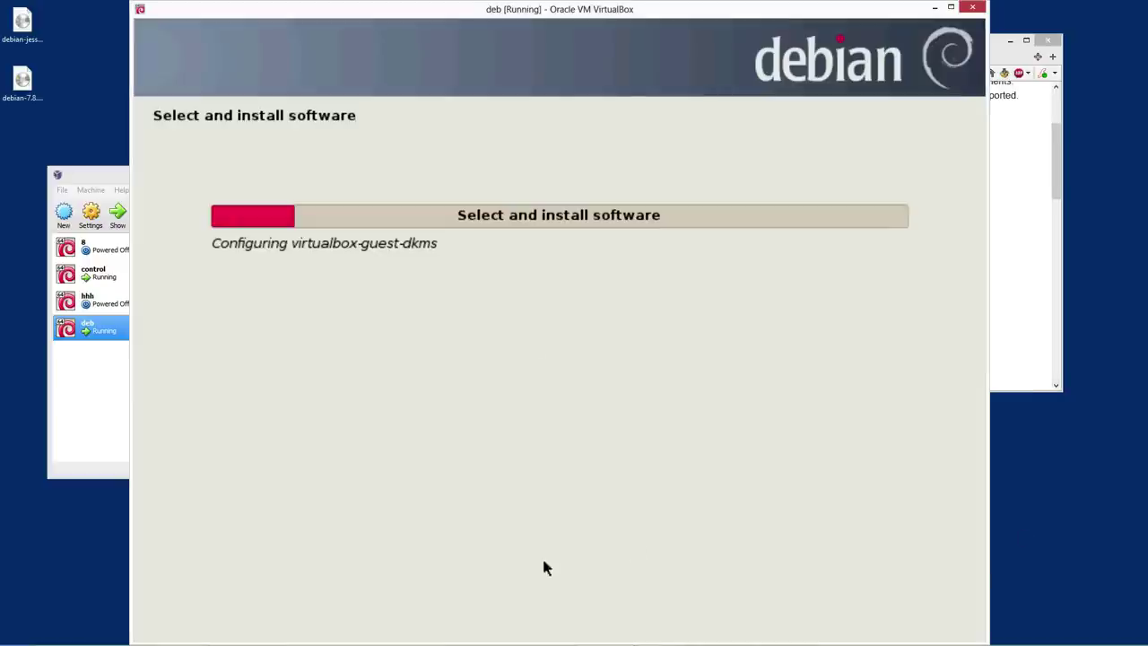
key("ctrl+alt+F4")
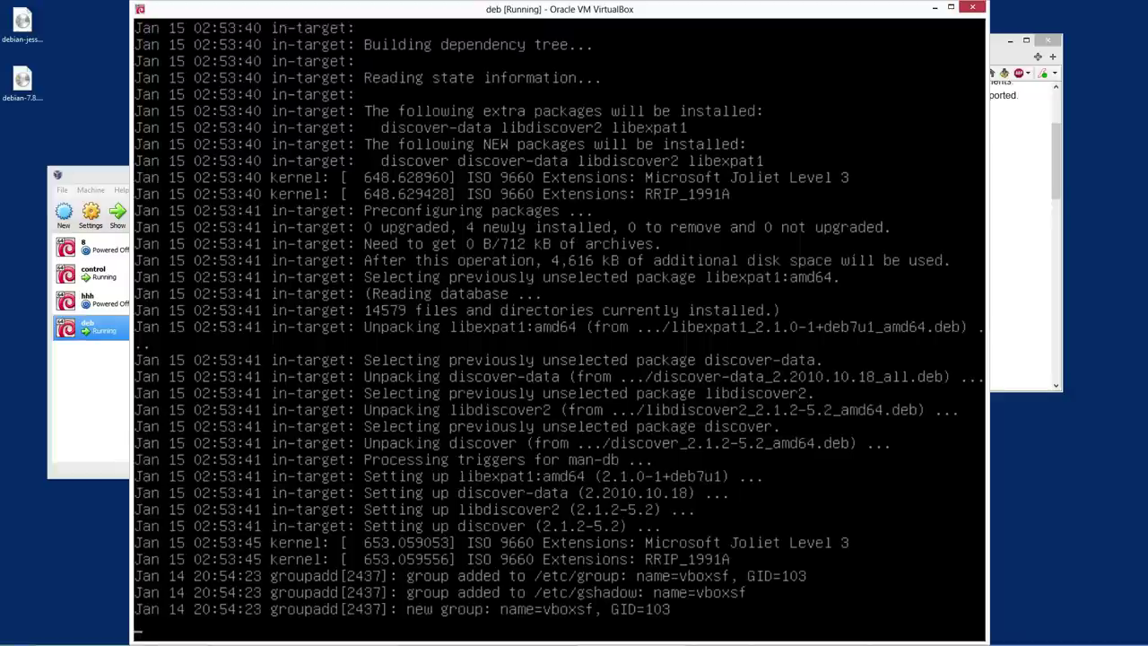
key("ctrl+alt+F1")
key("ctrl+alt+F2")
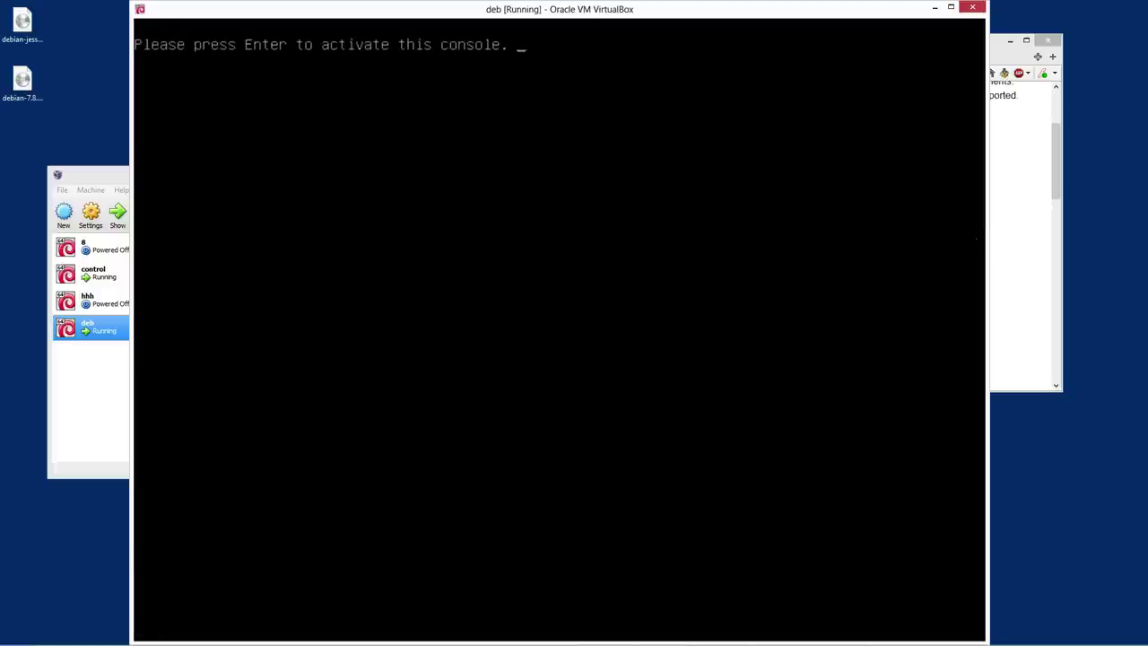
key("ctrl+alt+F4")
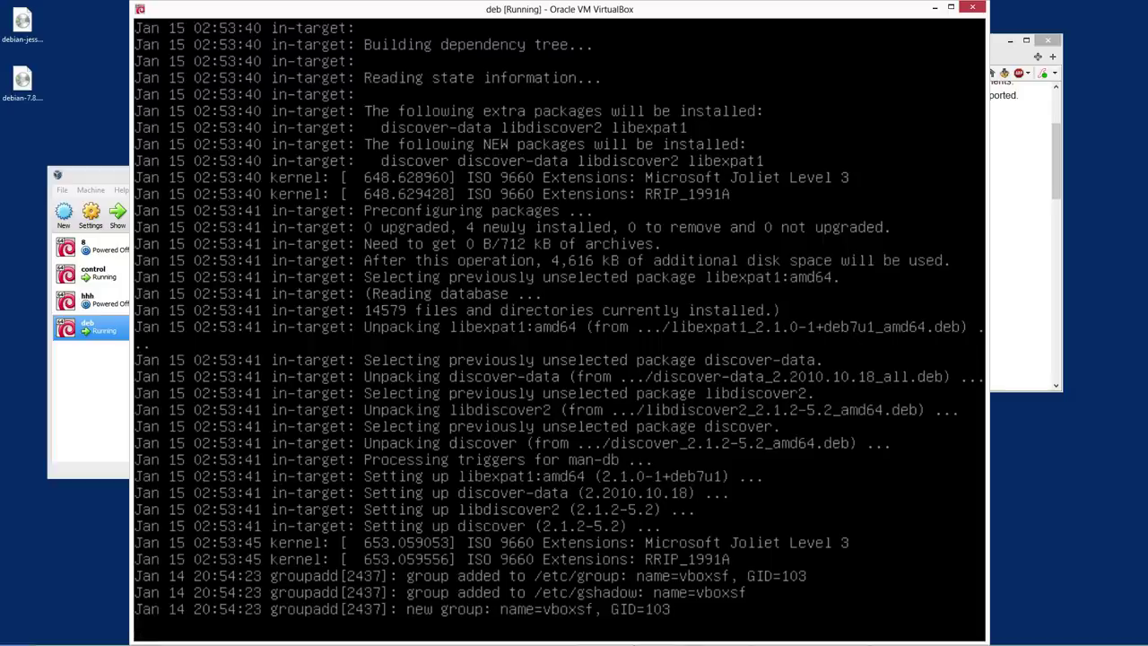
key("ctrl+alt+F5")
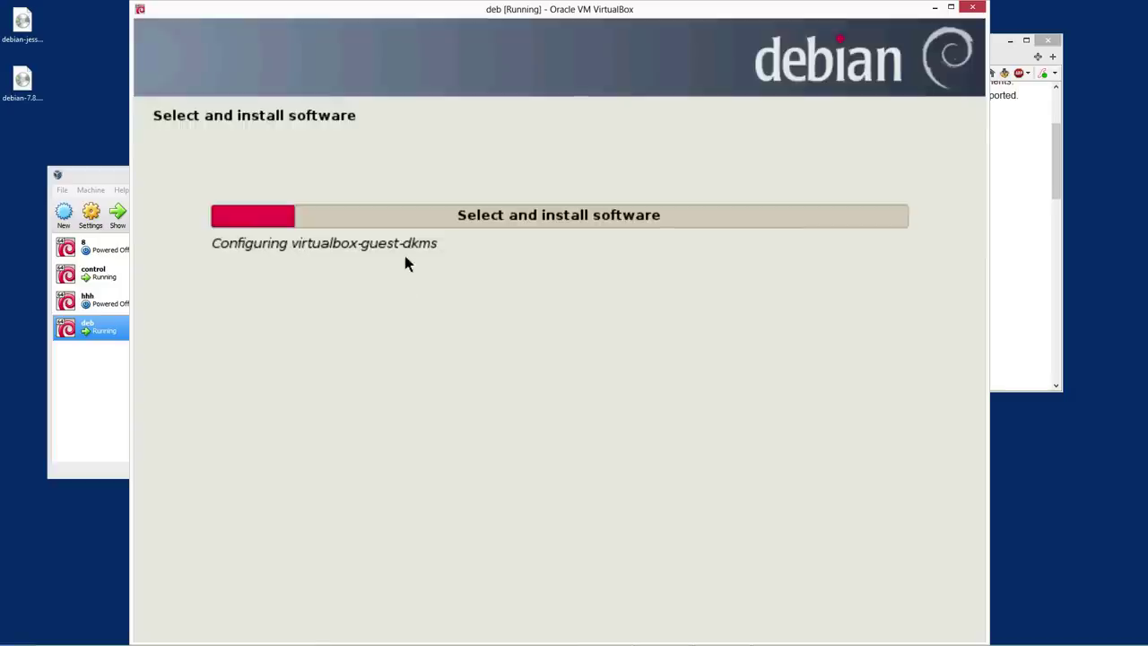
key("ctrl+alt+F6")
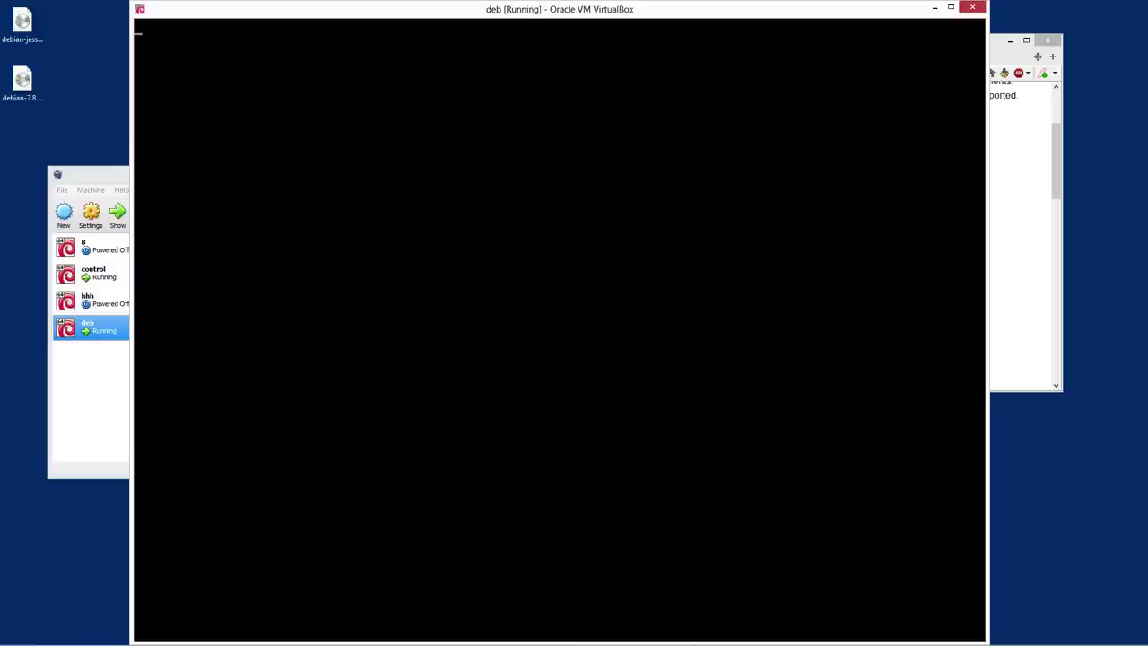
key("ctrl+alt+F5")
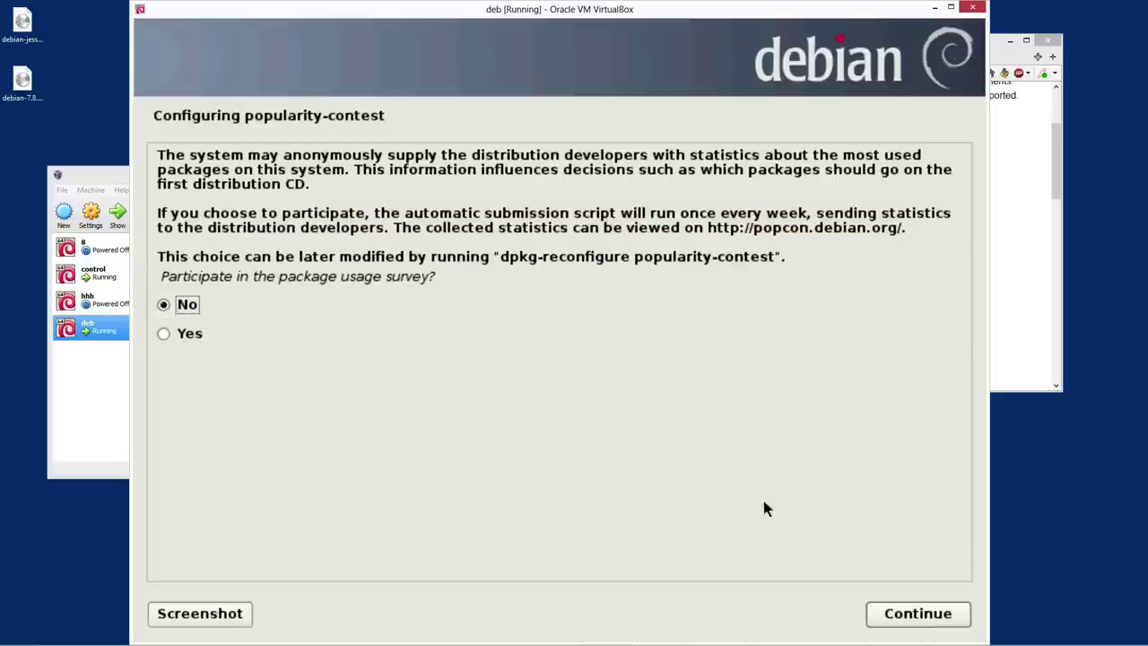
Decline the popularity-contest usage survey, leaving No selected, and continue to Software selection
left_click(911, 615)
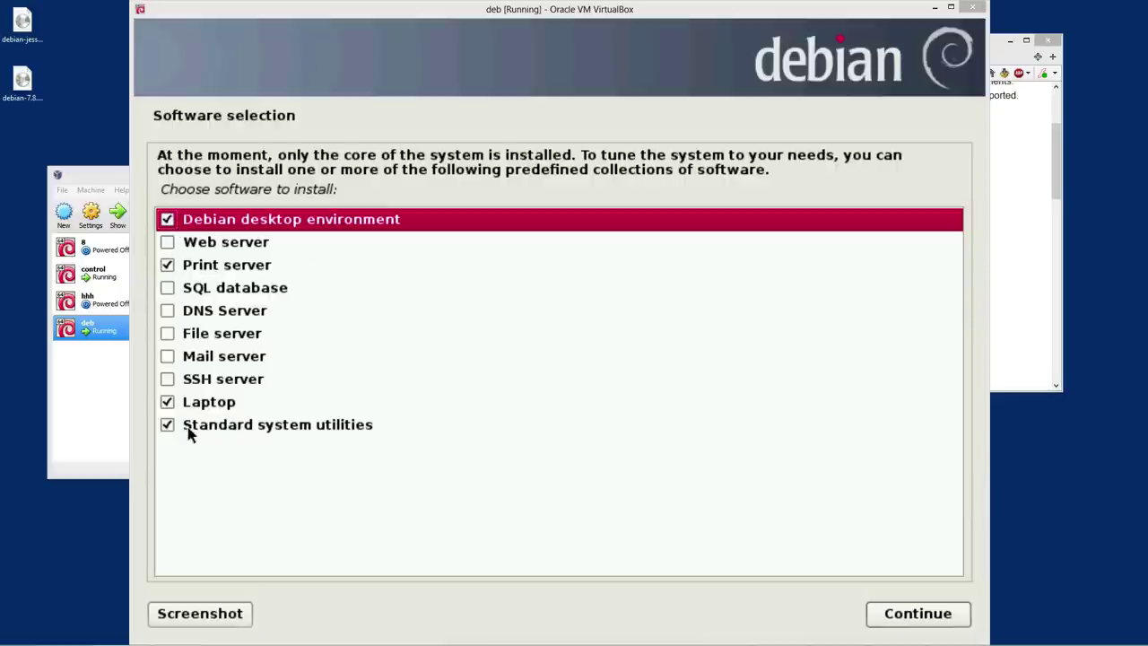
Tick SSH server in Software selection, then untick and retick Laptop
left_click(170, 378)
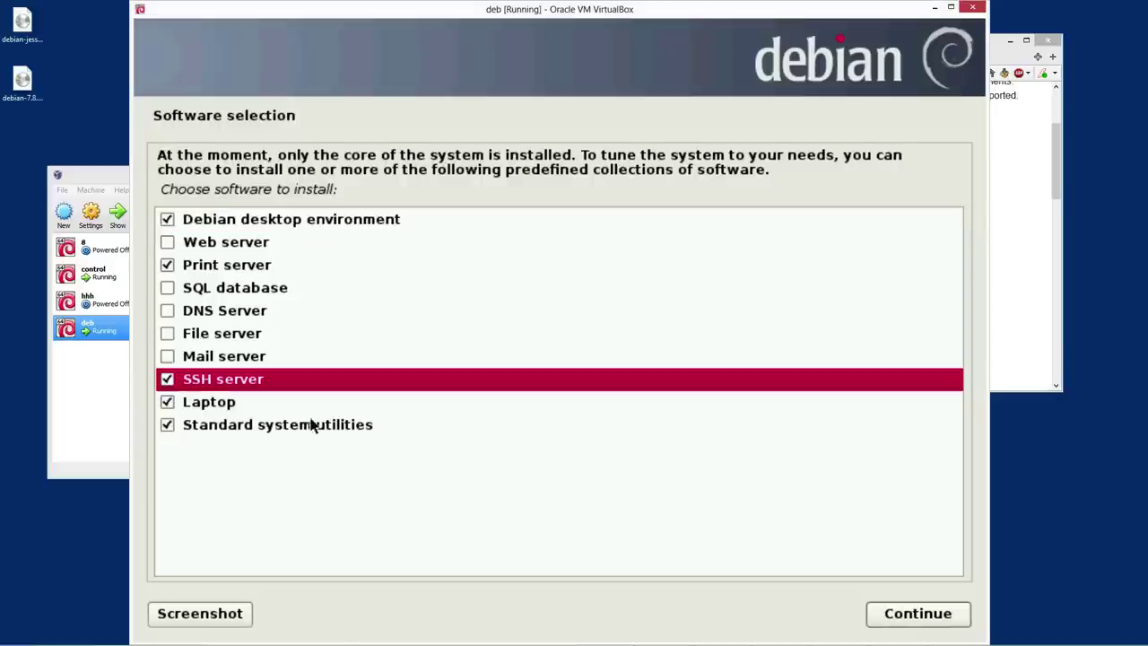
left_click(167, 403)
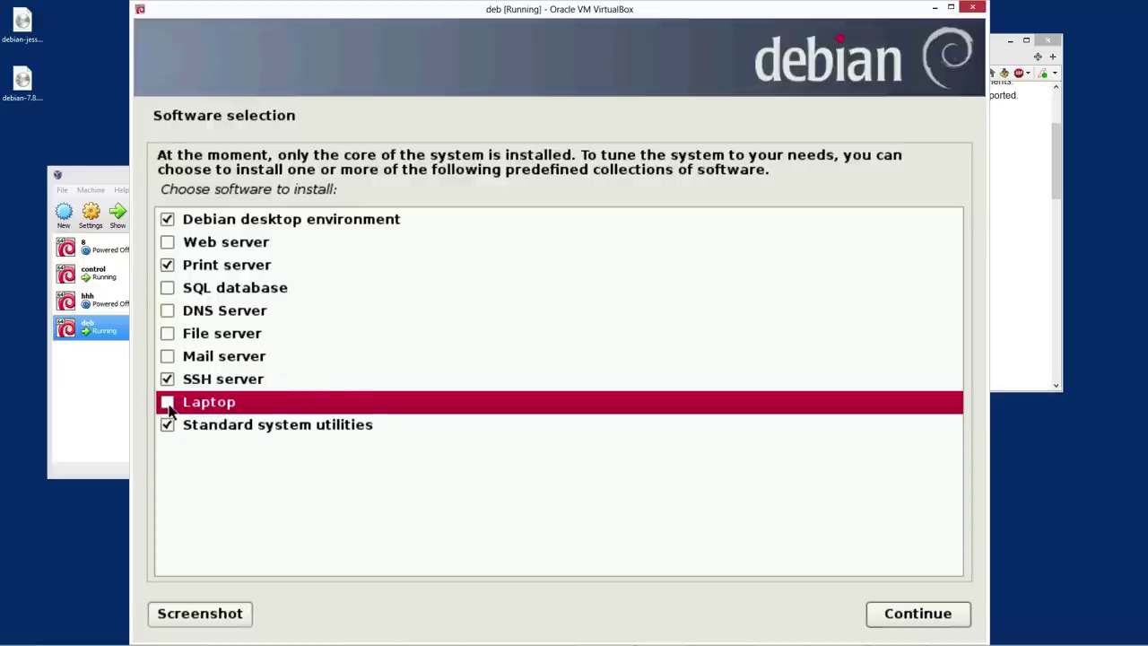
left_click(167, 405)
Review the File, Web, SQL, DNS, Mail server, utilities and Print server options unchanged
left_click(239, 342)
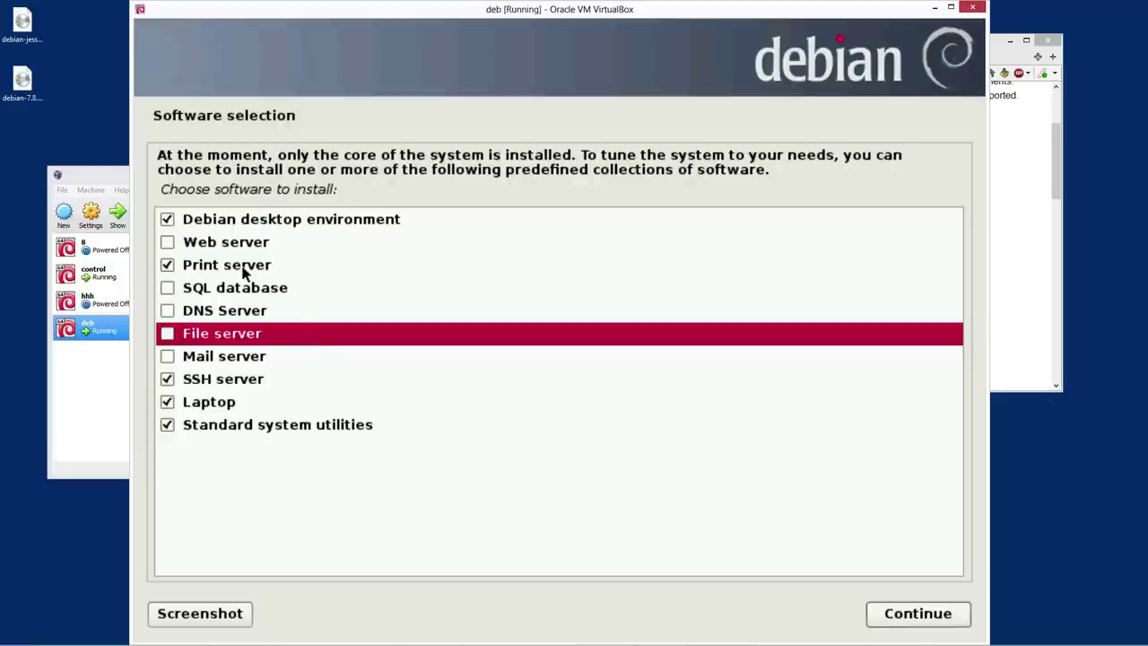
left_click(199, 247)
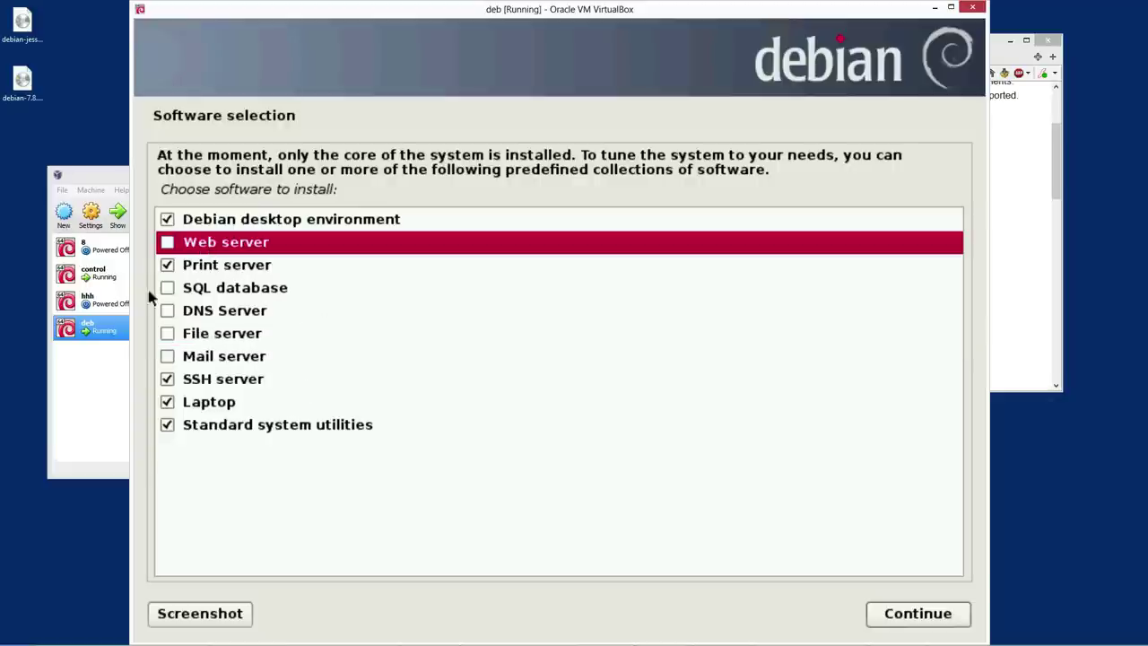
left_click(238, 292)
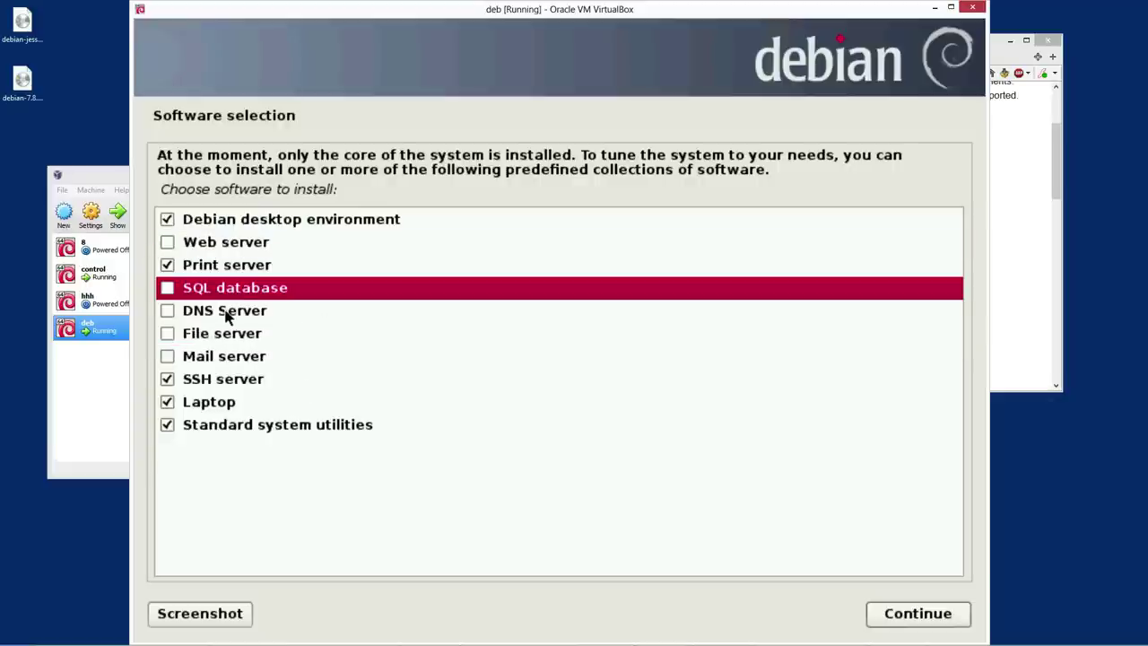
left_click(249, 313)
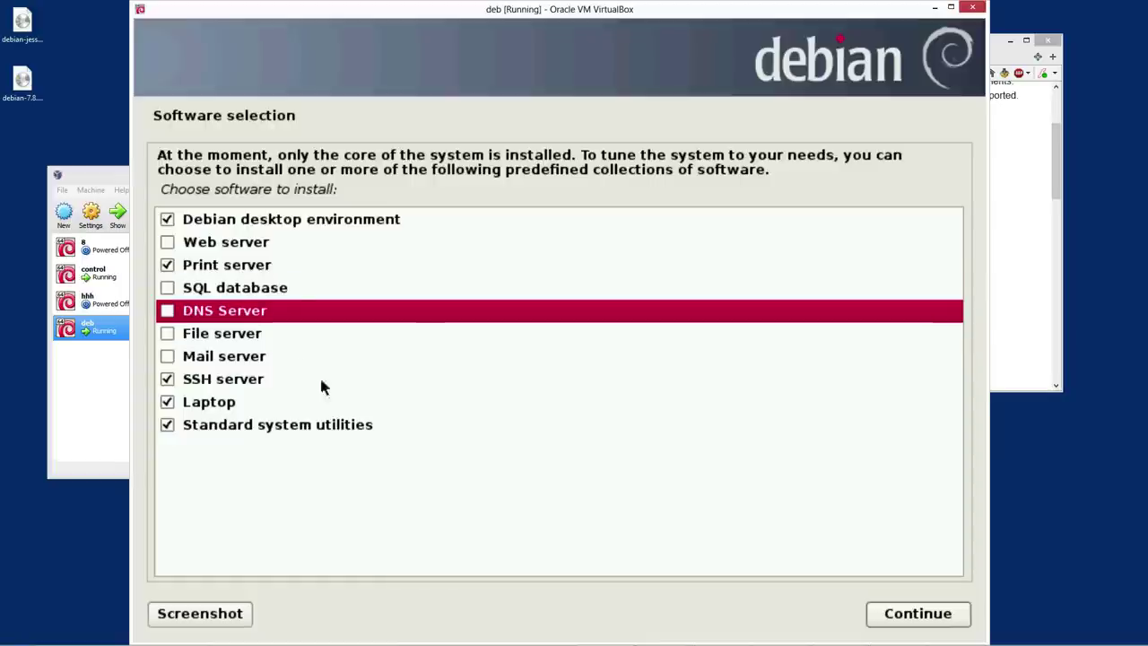
left_click(239, 339)
left_click(231, 363)
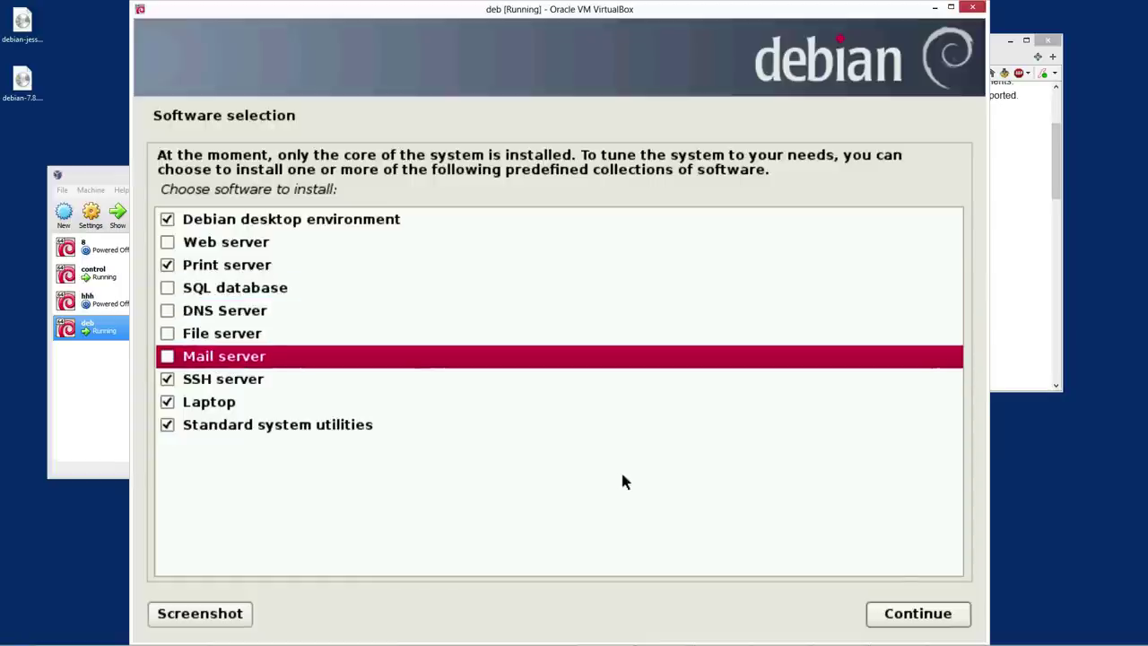
left_click(377, 428)
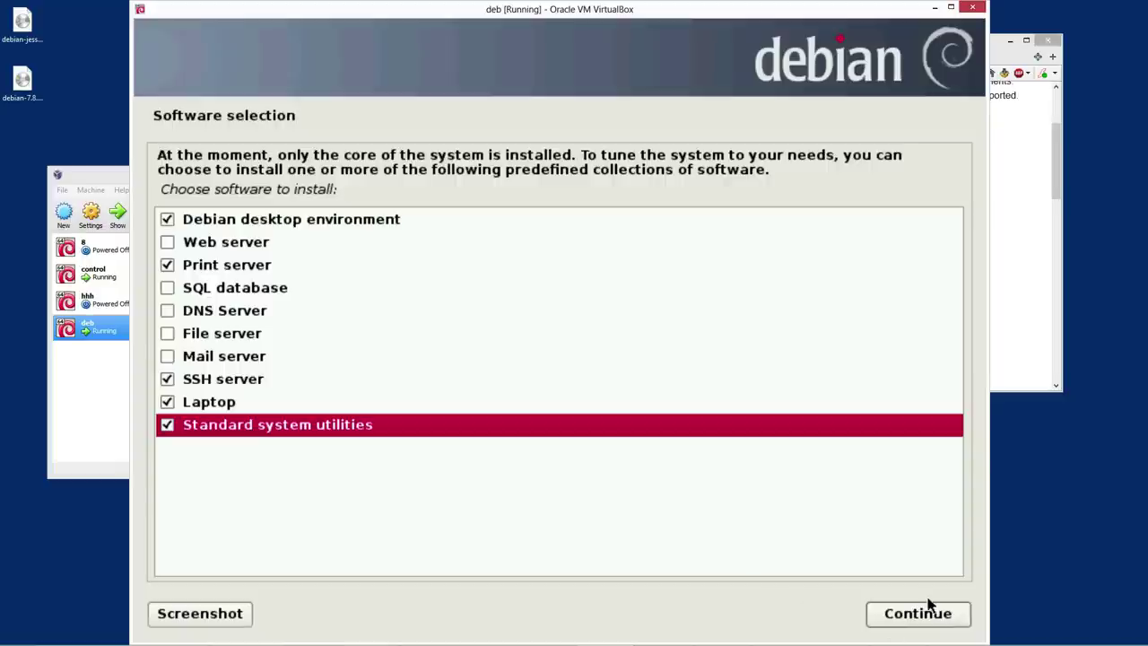
left_click(202, 269)
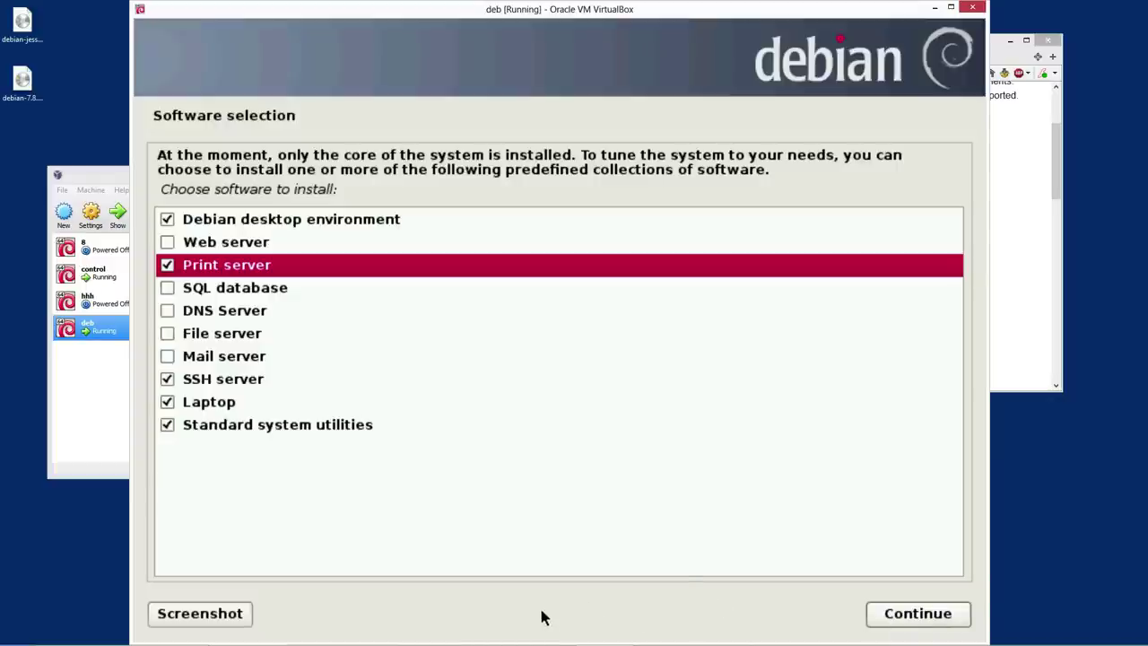
Confirm the software selection so the deb installer begins installing packages like libnm-gtk0
left_click(919, 615)
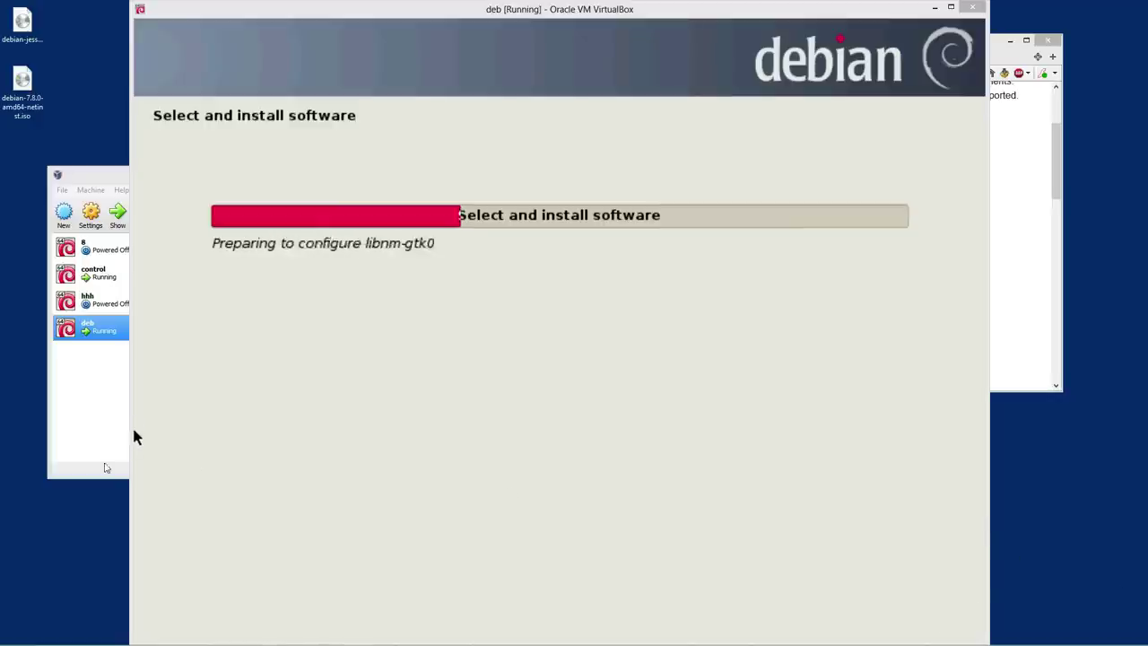
Start the hhh VM, minimize the Manager, boot GRUB's default entry, and move hhh lower right
left_click(78, 413)
left_click(87, 299)
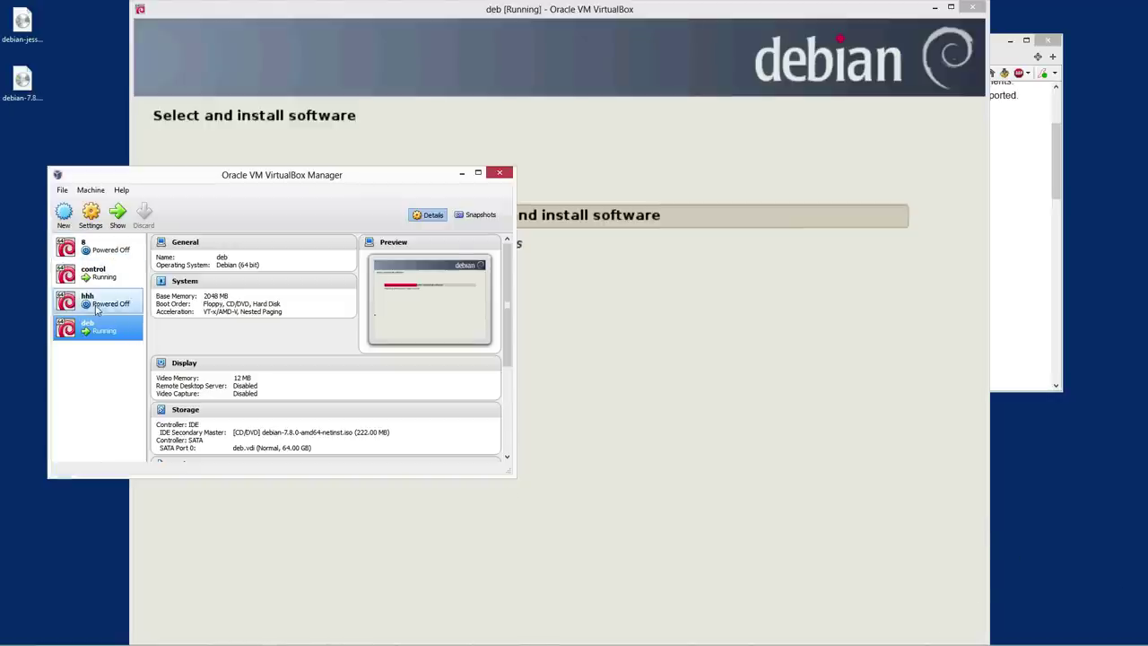
left_click(118, 215)
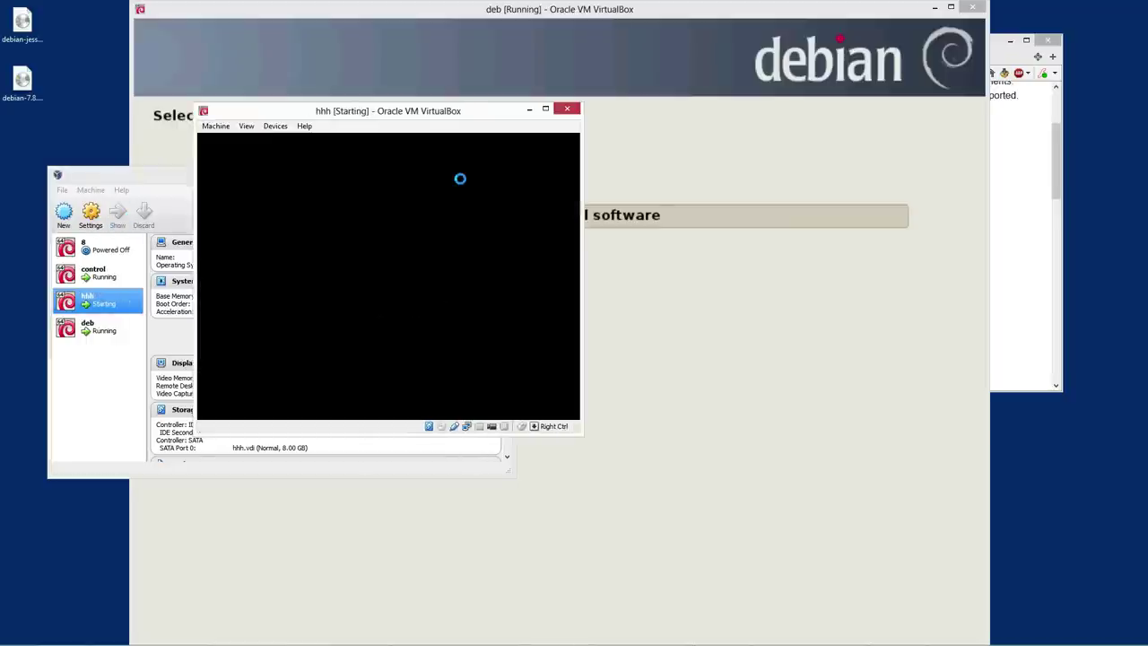
left_click(186, 332)
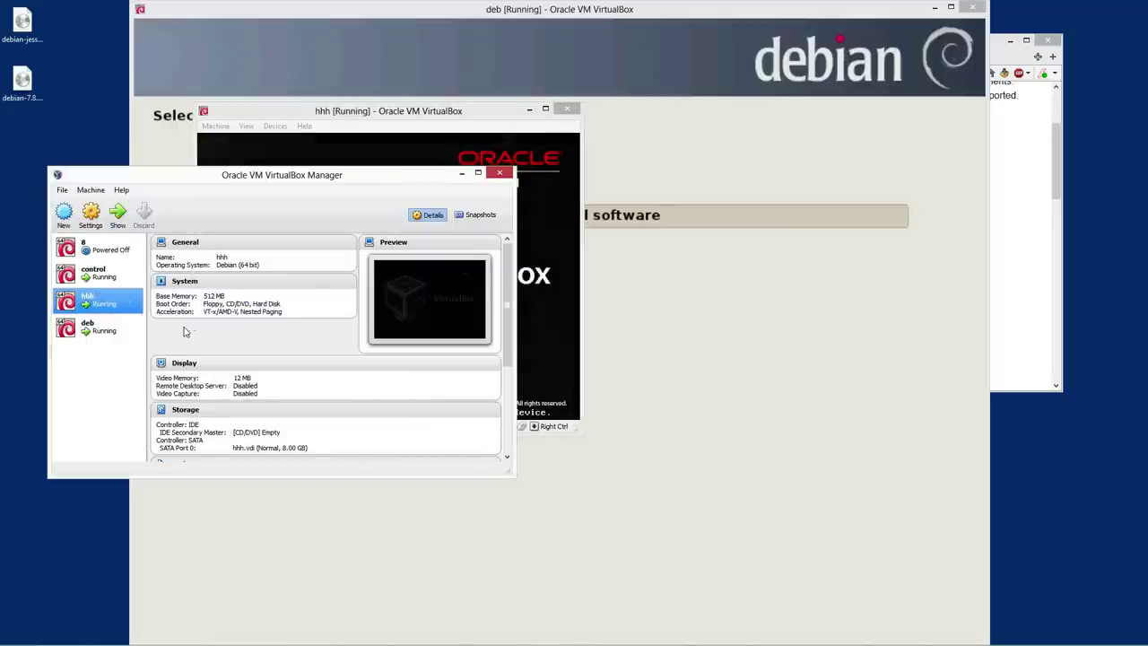
left_click(461, 173)
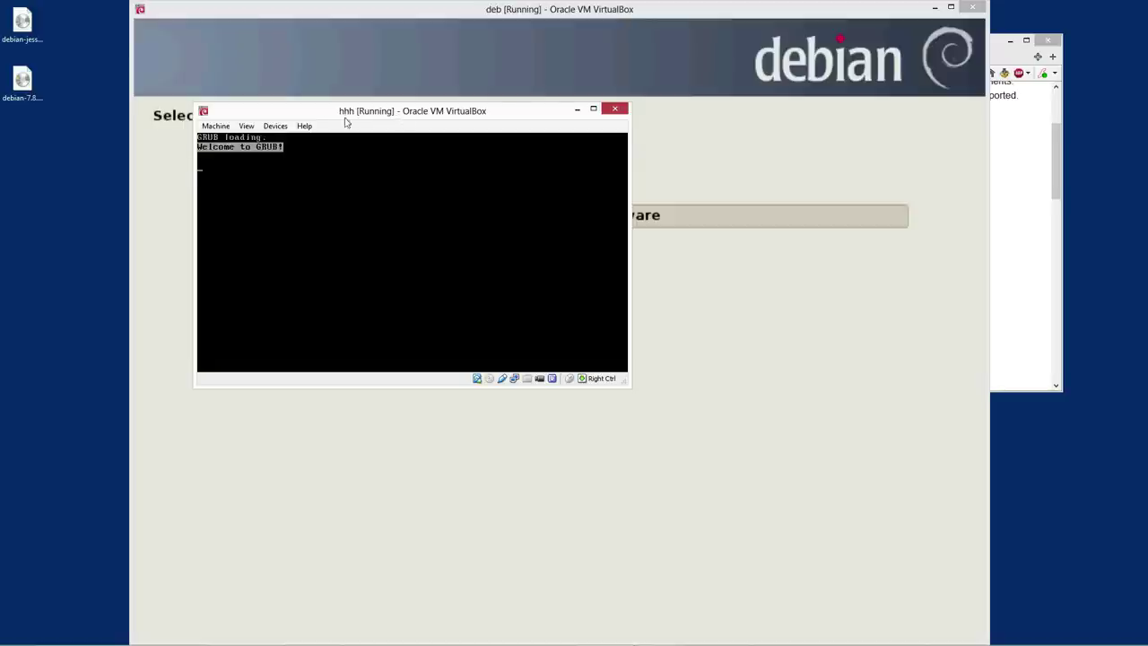
left_click_drag(402, 111, 400, 122)
key("Return")
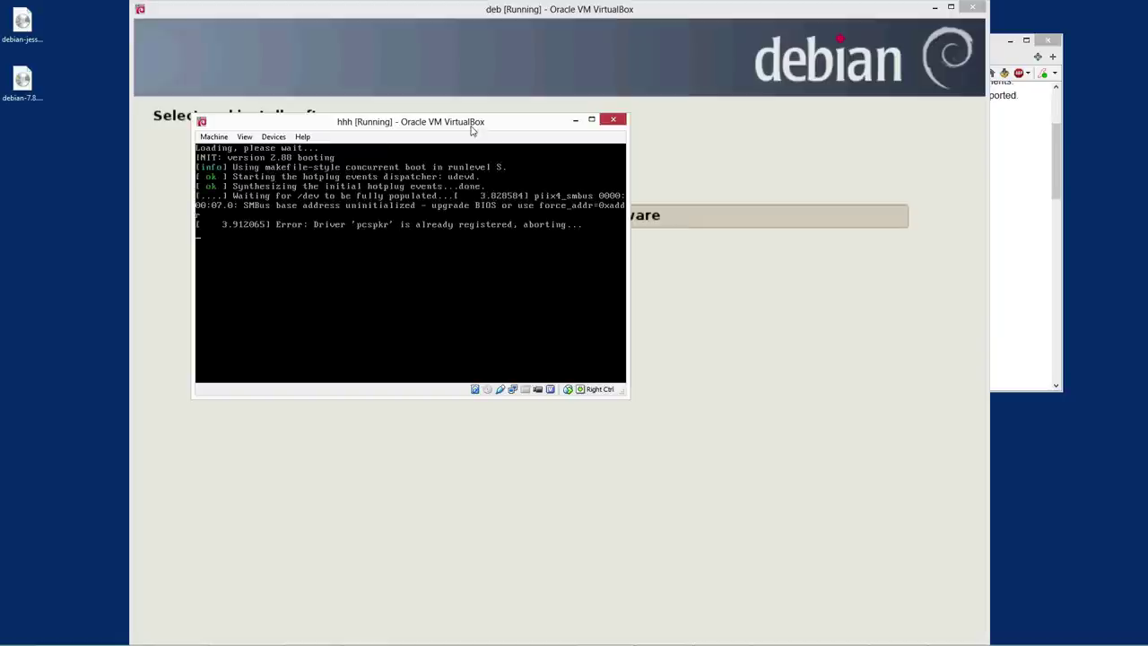
left_click_drag(475, 131, 975, 357)
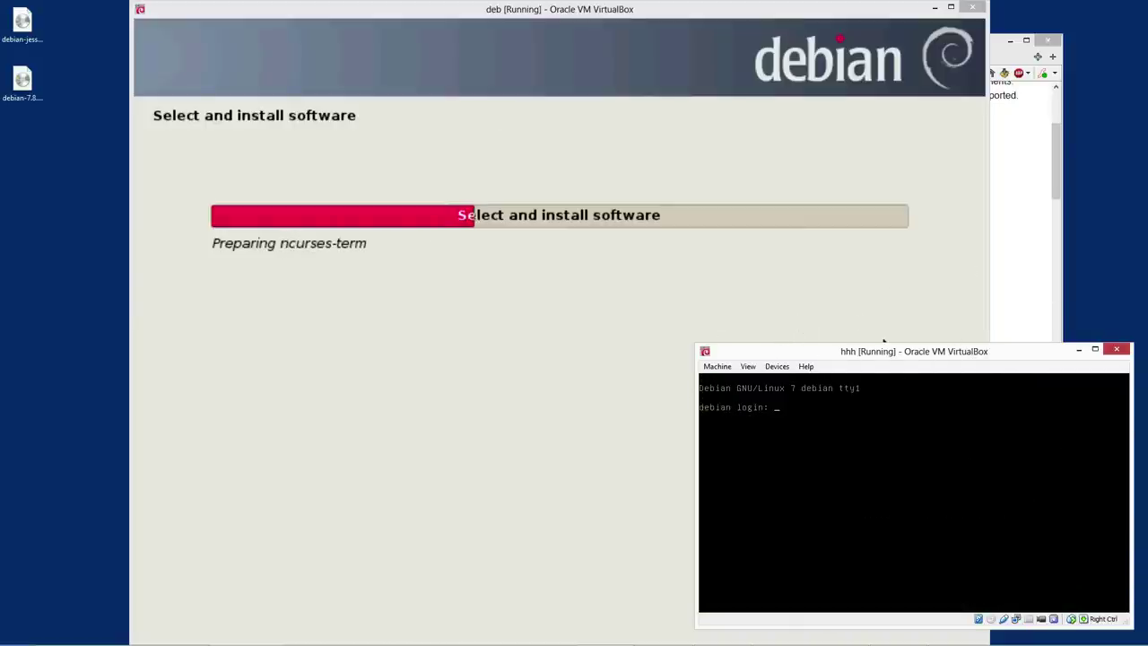
Log in to the hhh console as root
type("root")
key("Return")
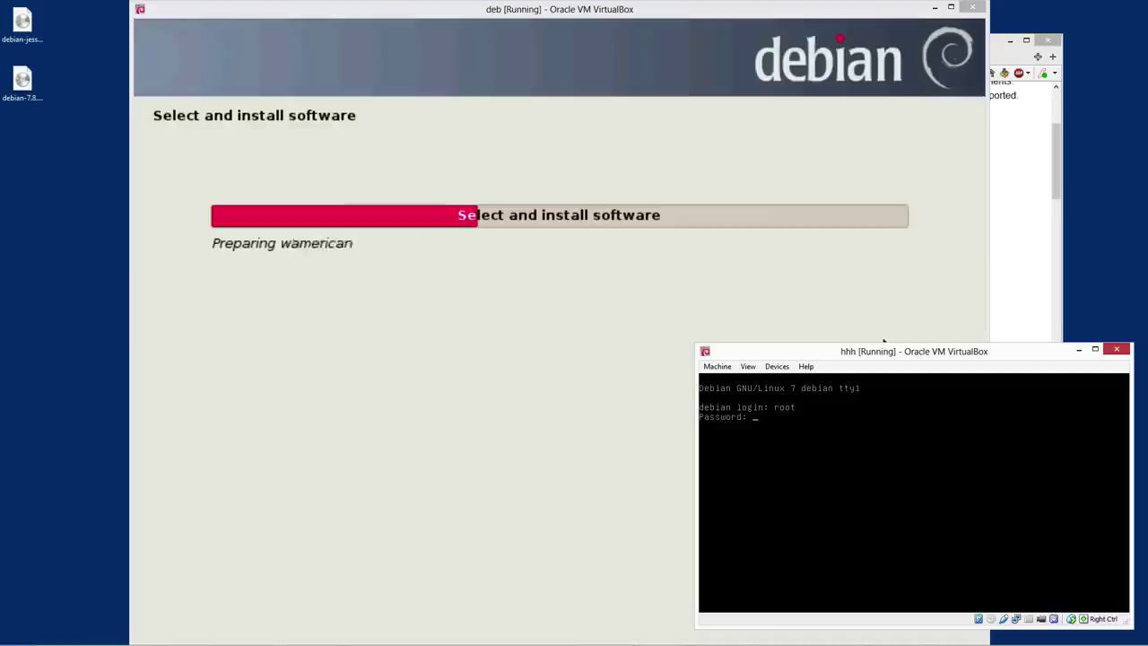
key("Return")
type("root")
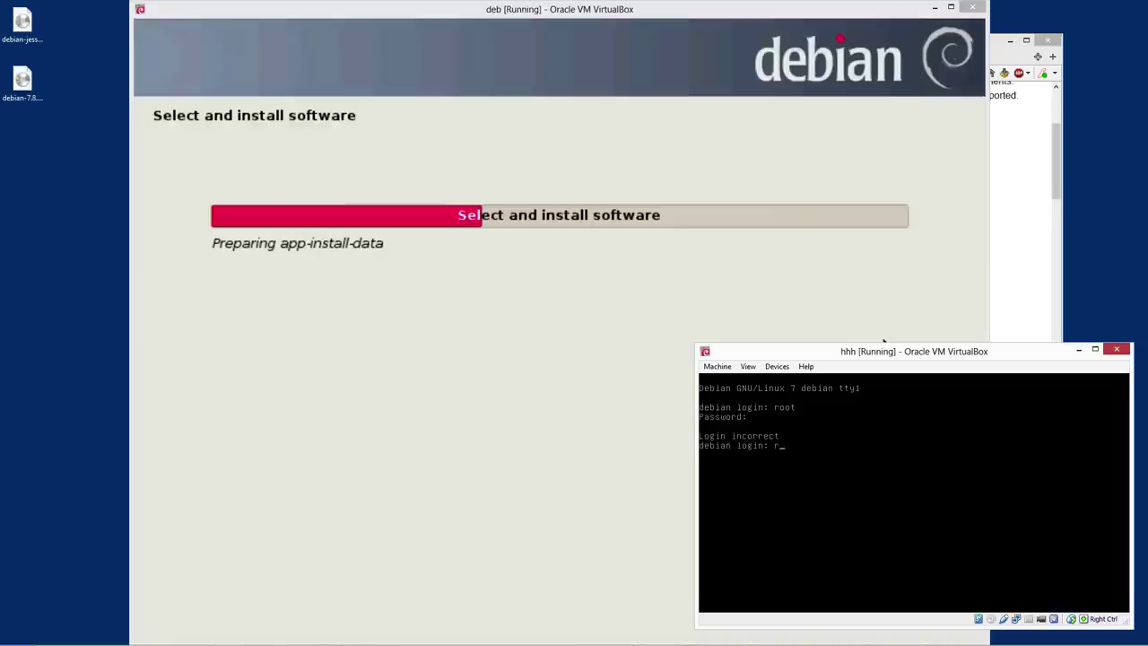
key("Return")
key("Return")
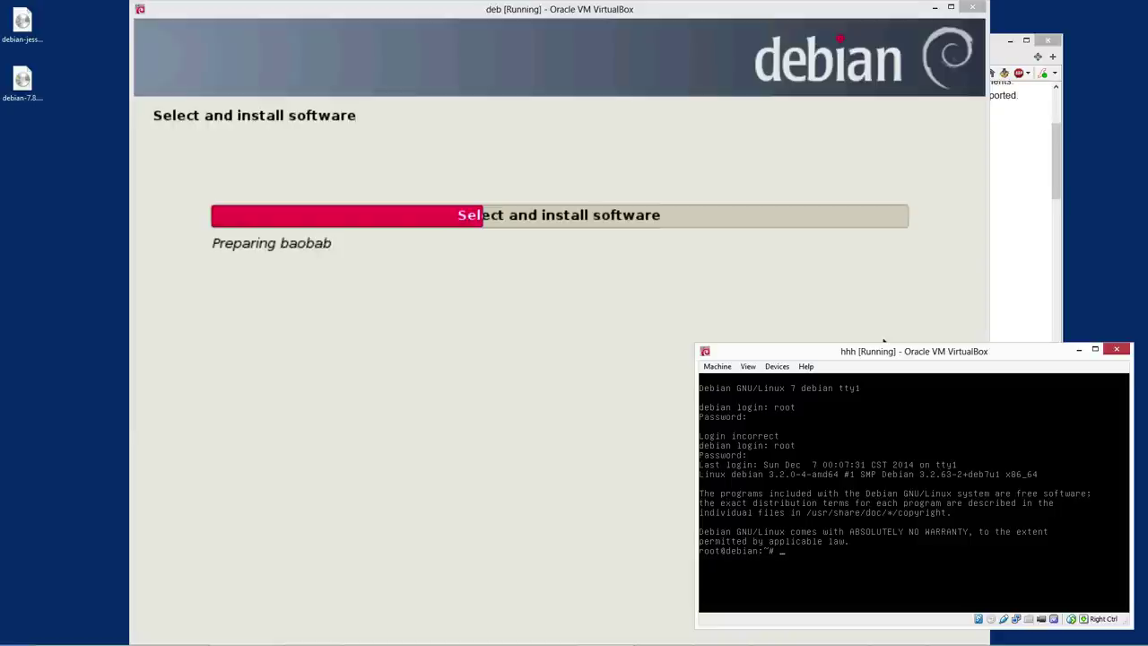
Run top, quit it with q, clear the prompt, and type 'apt-gache search games'
type("top")
key("Return")
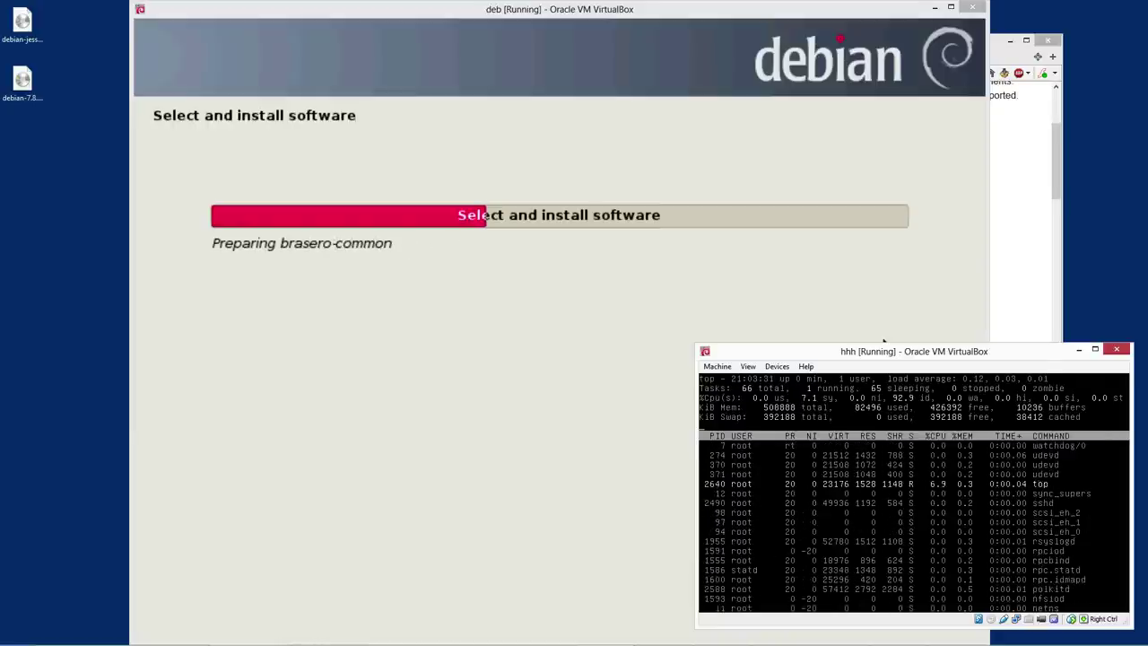
key("q")
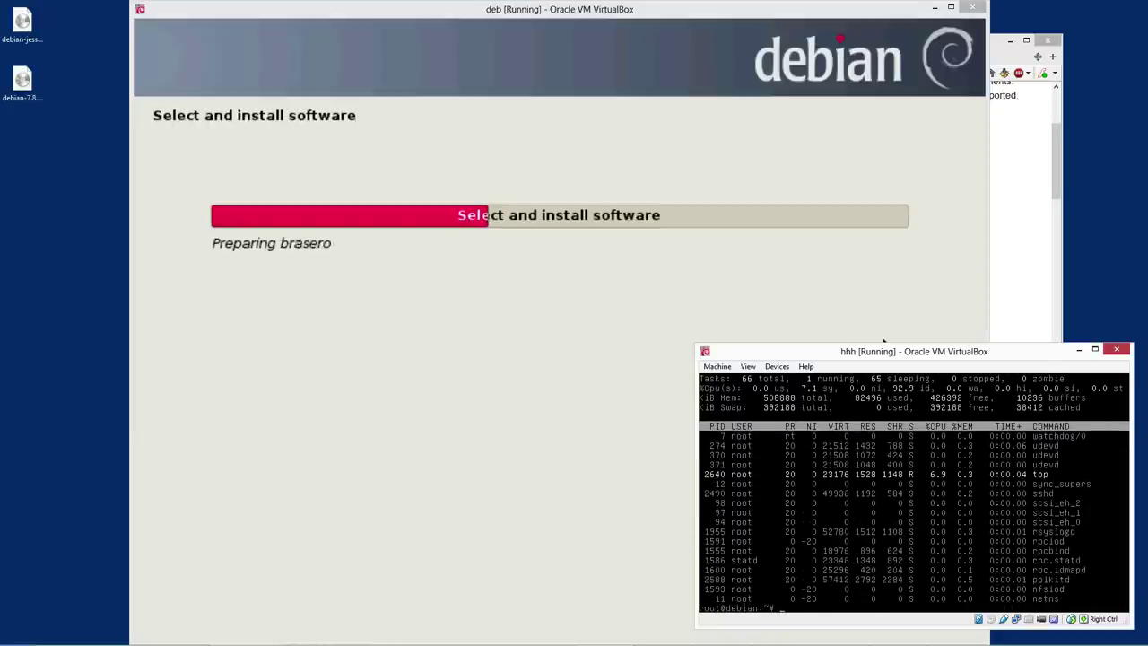
key("ctrl+c")
key("ctrl+c")
key("ctrl+c")
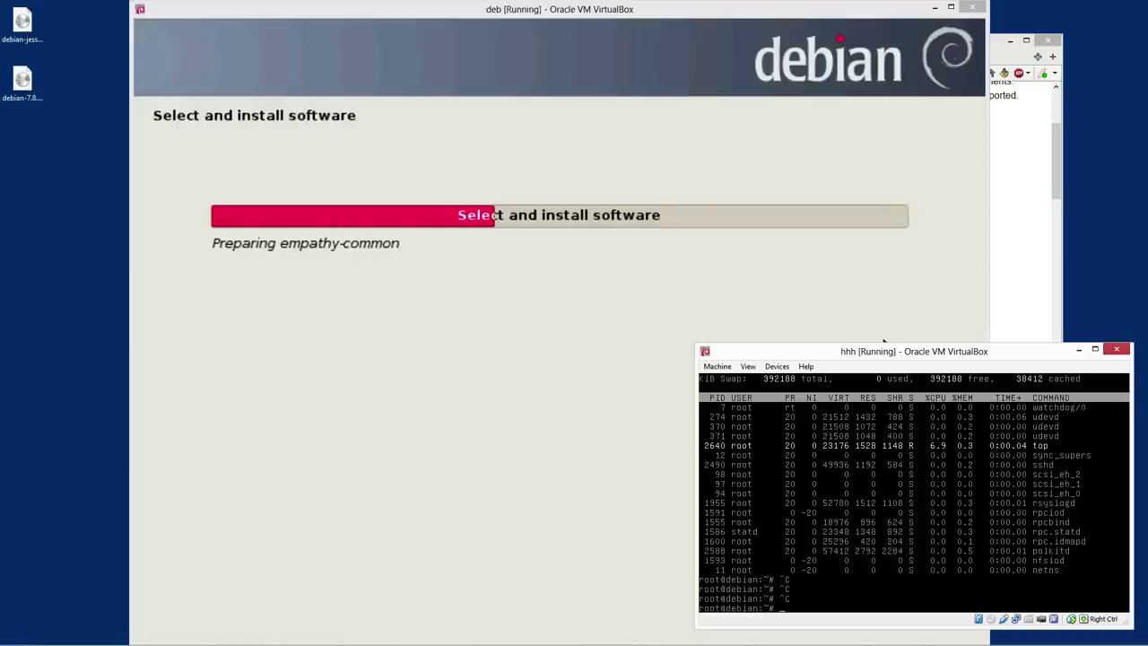
type("apt-g")
type("ache s")
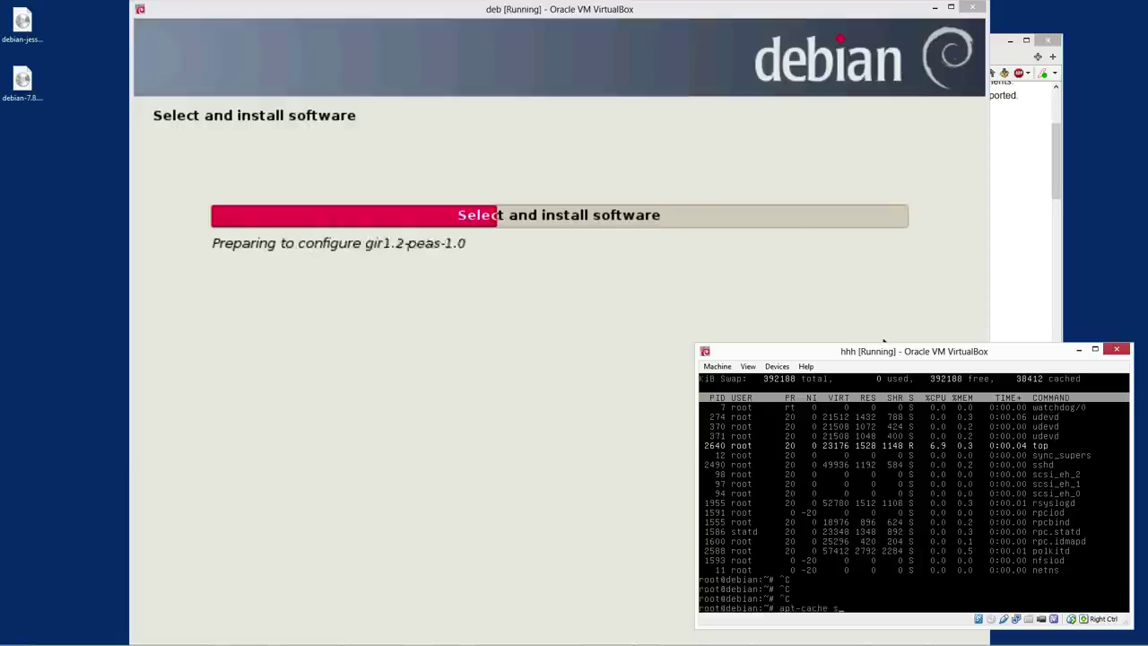
type("earch ")
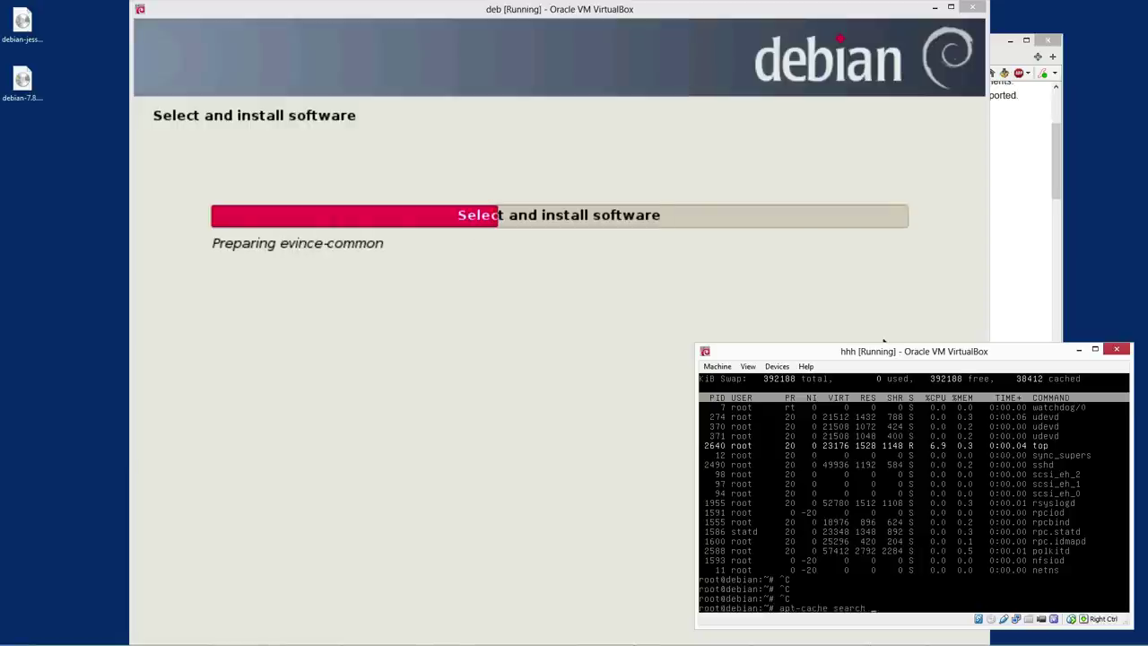
type("games")
Run the apt-cache search for games, then for game, interrupting both with Ctrl+C
key("Return")
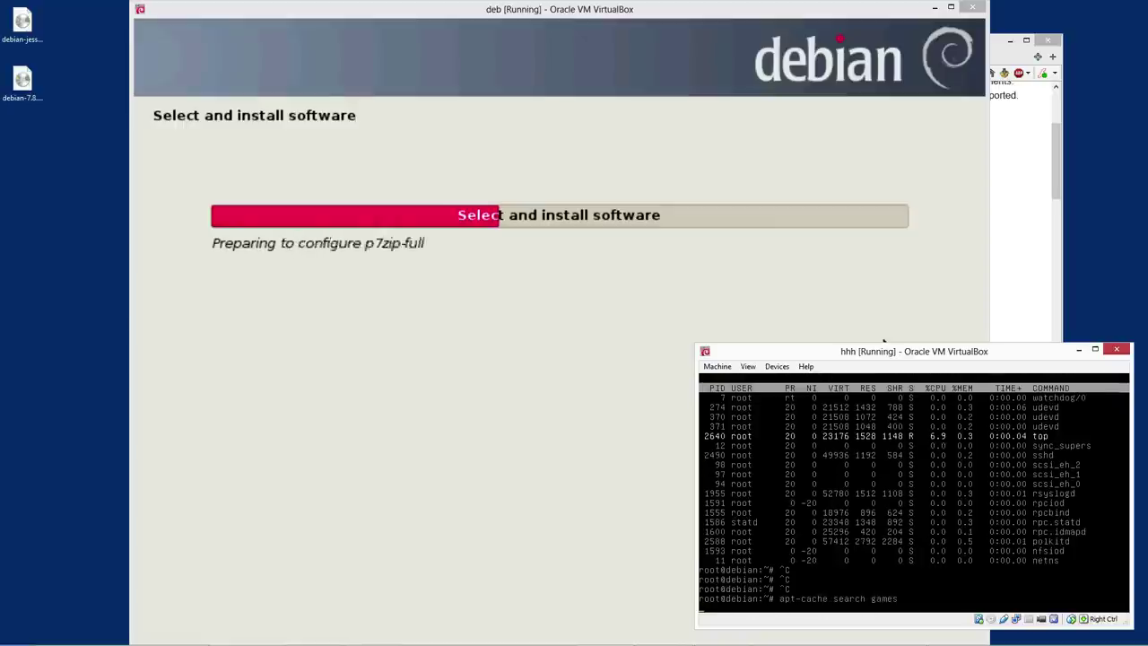
key("ctrl+c")
key("Up")
key("BackSpace")
key("Return")
key("ctrl+c")
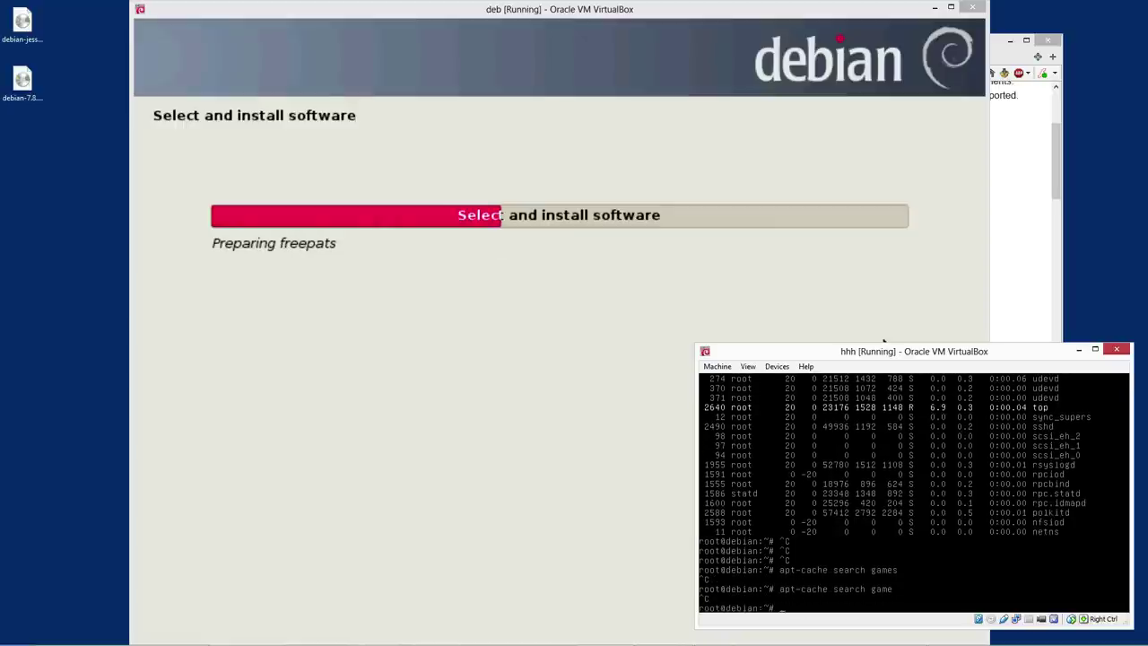
key("Up")
Filter the game search with grep console, then grep terminal, and type apt-get install pacman4console
type("|grep console")
key("Return")
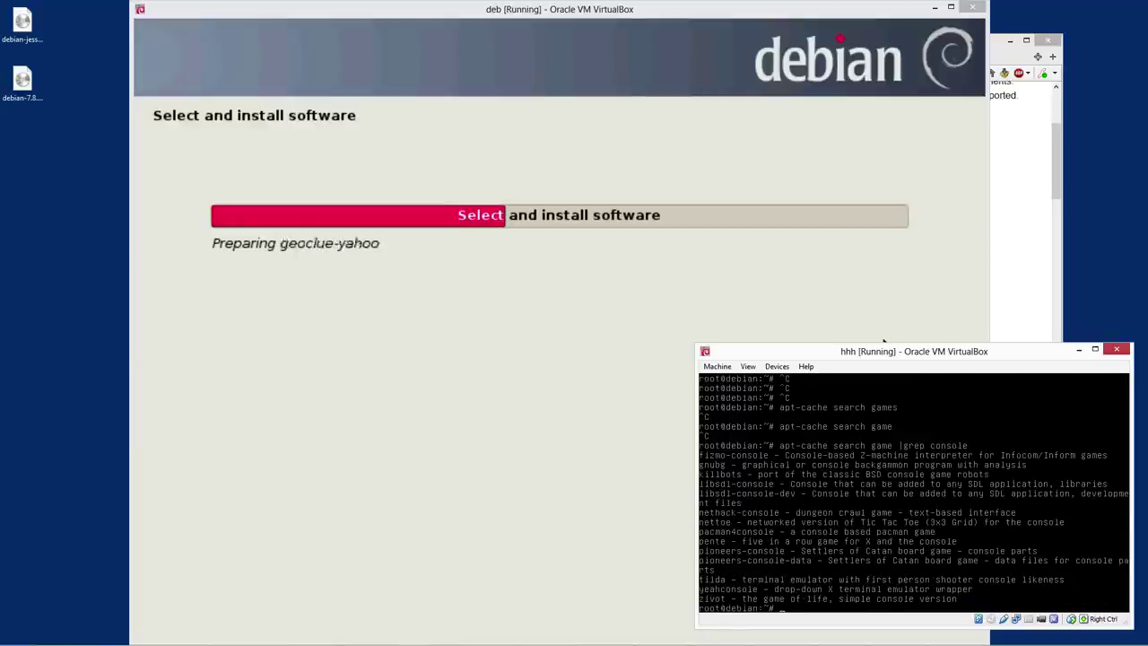
key("Up")
key("BackSpace")
key("BackSpace")
key("BackSpace")
key("BackSpace")
key("BackSpace")
key("BackSpace")
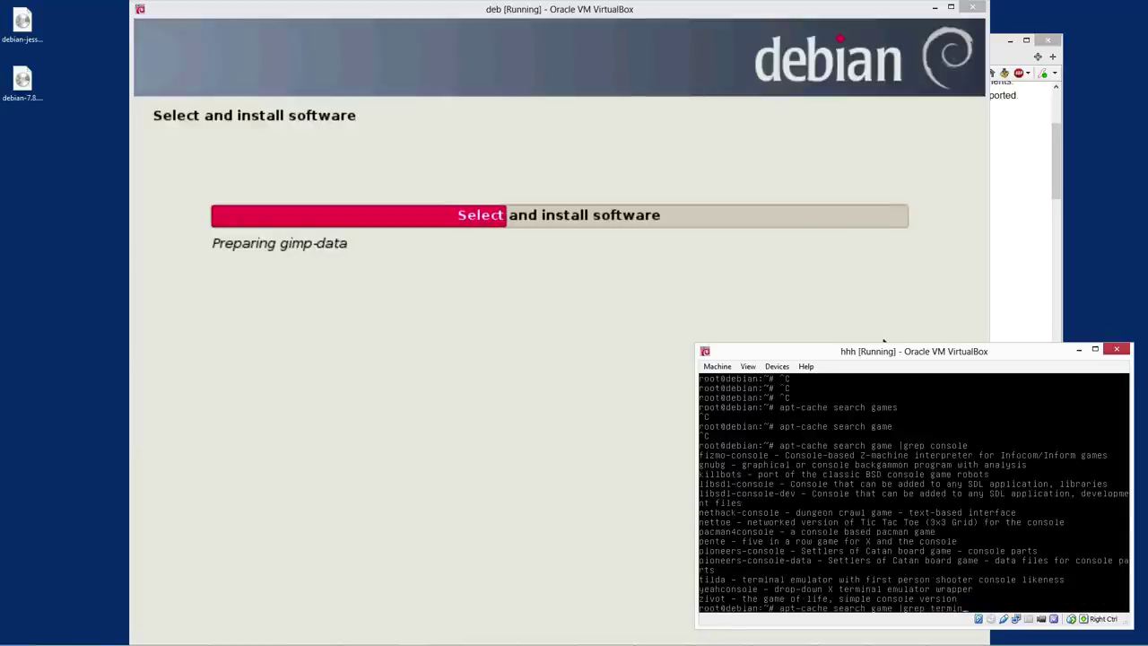
type("terminal")
key("Return")
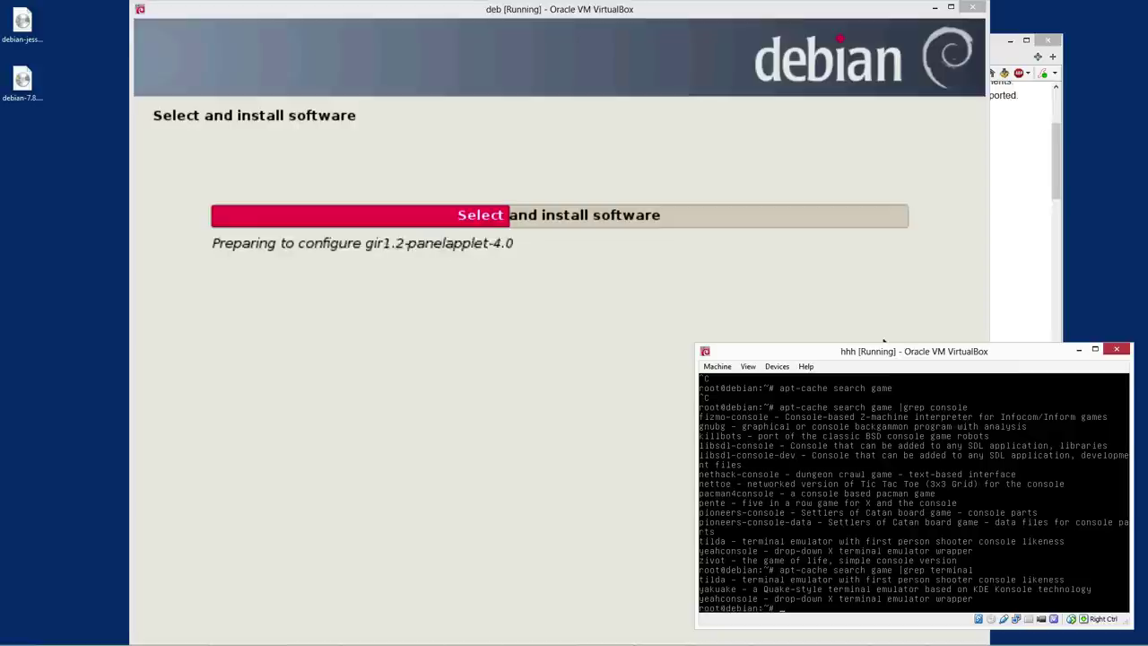
type("apt-ge")
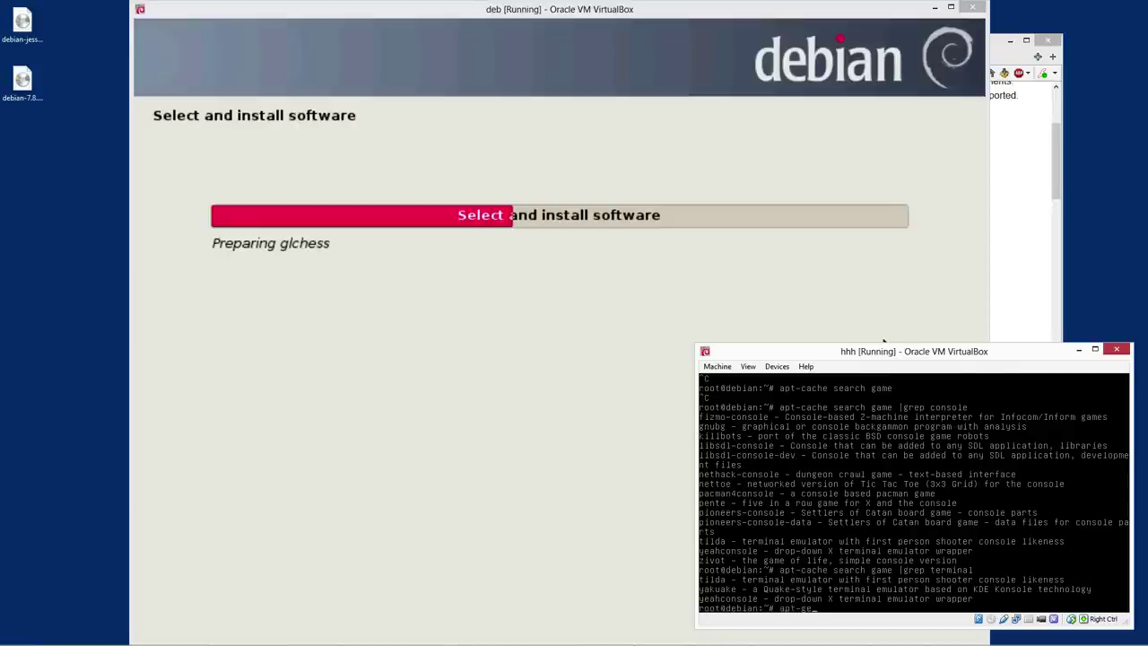
type("t install pac")
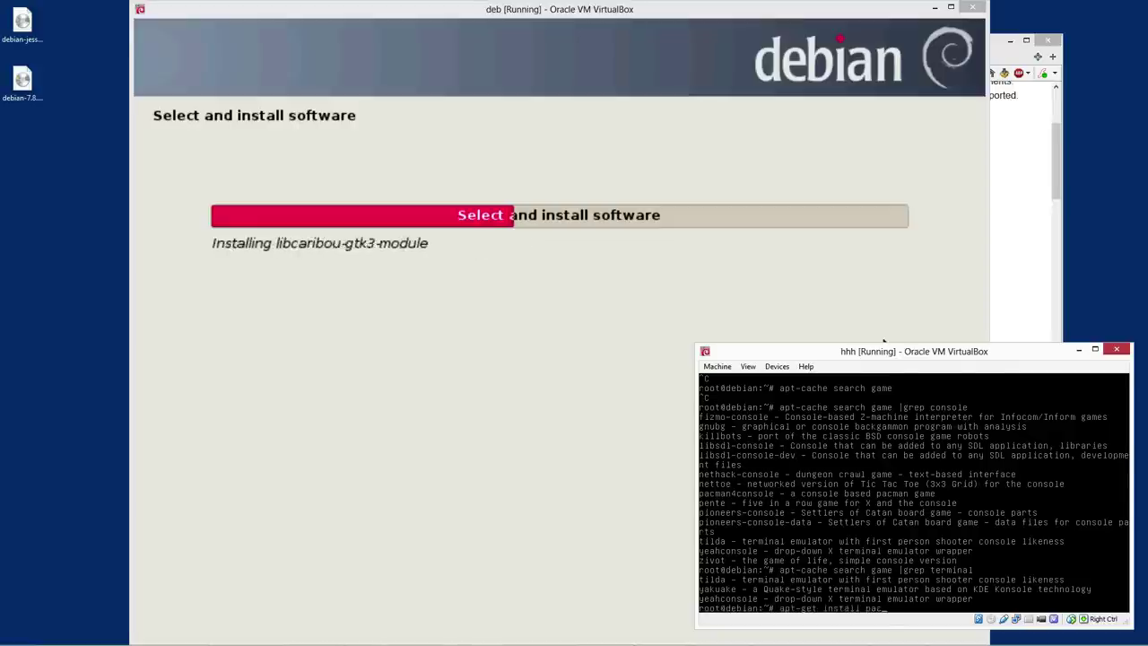
type("man4con")
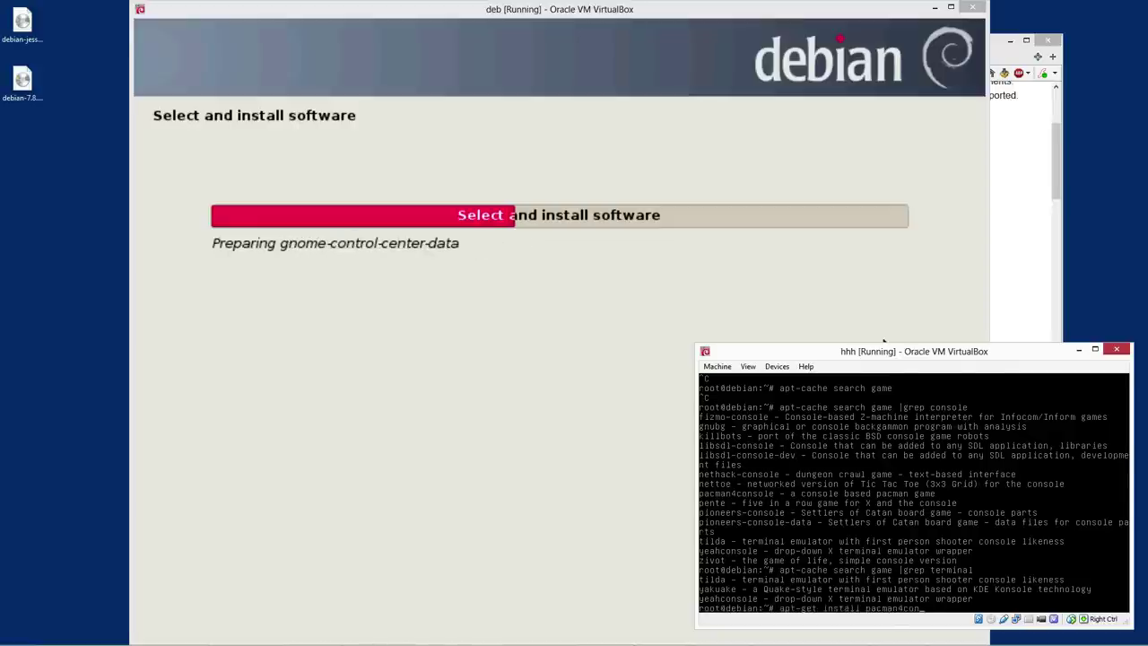
type("sole")
Install pacman4console, then run pacman4consoleedit bare, with 'a a', and with one argument
key("Return")
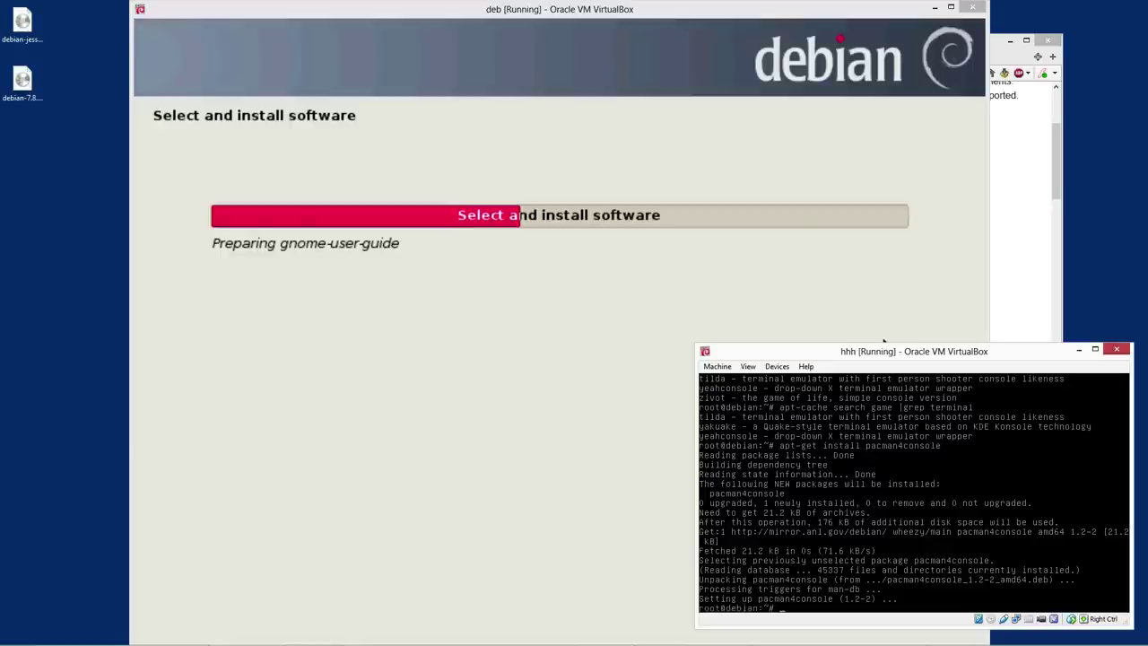
type("pacman4consoleedit")
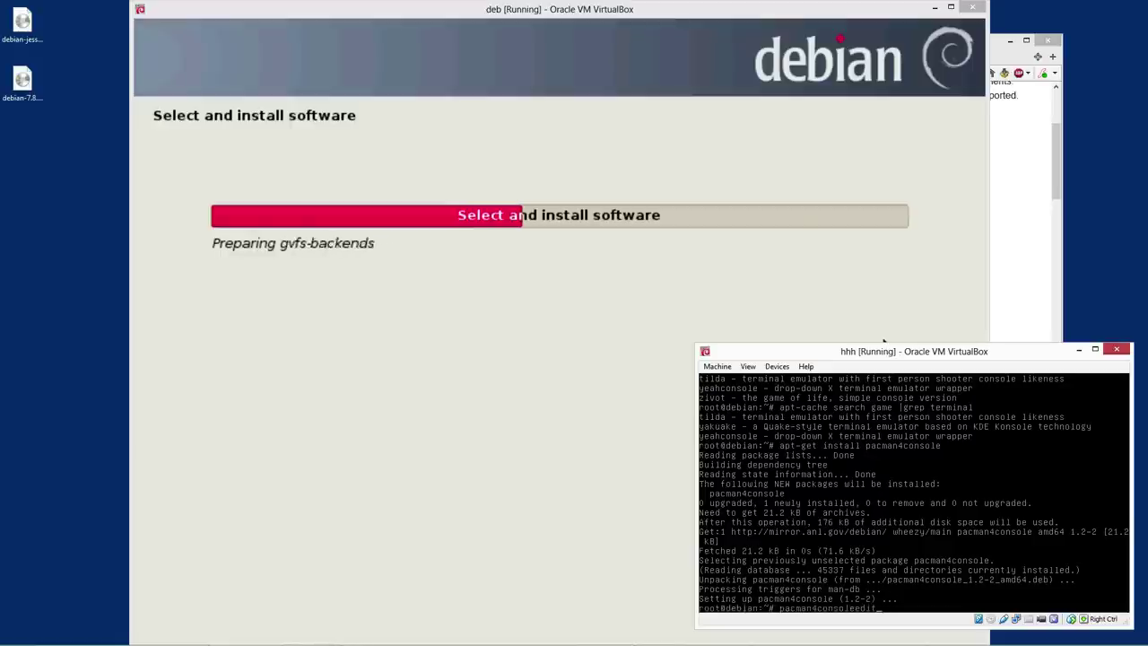
key("Return")
key("Up")
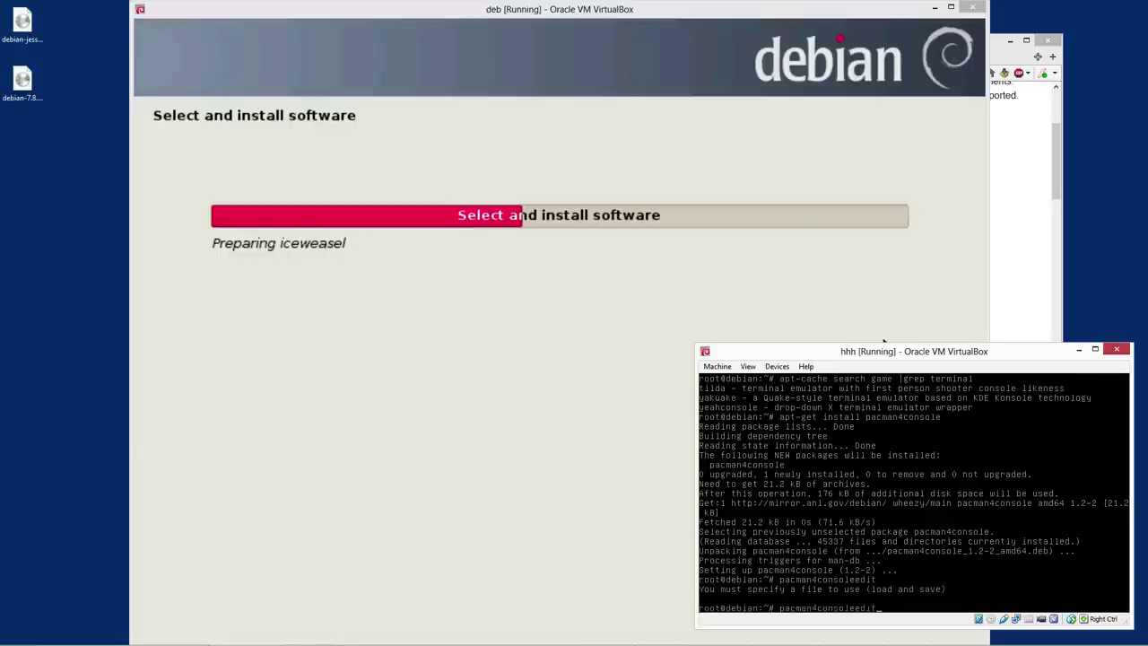
type("a a")
key("Return")
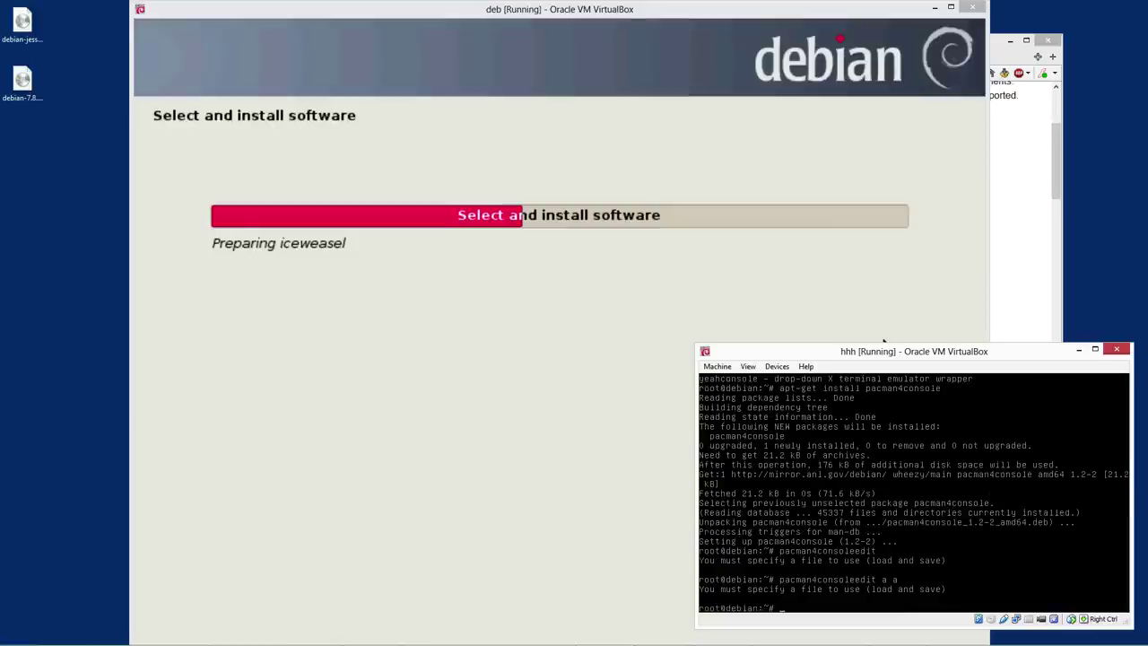
key("Up")
key("BackSpace")
key("BackSpace")
key("Return")
Try pacman4consoleedit with the '/?' and '--help' arguments to get usage help
key("Up")
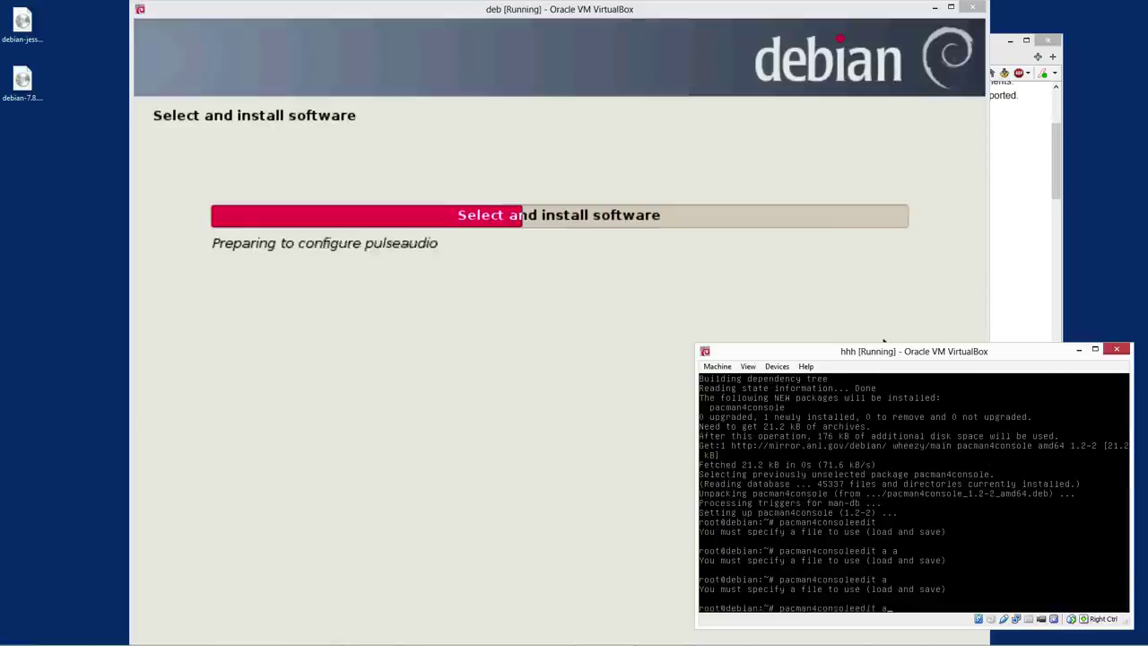
key("BackSpace")
type("/?")
key("Return")
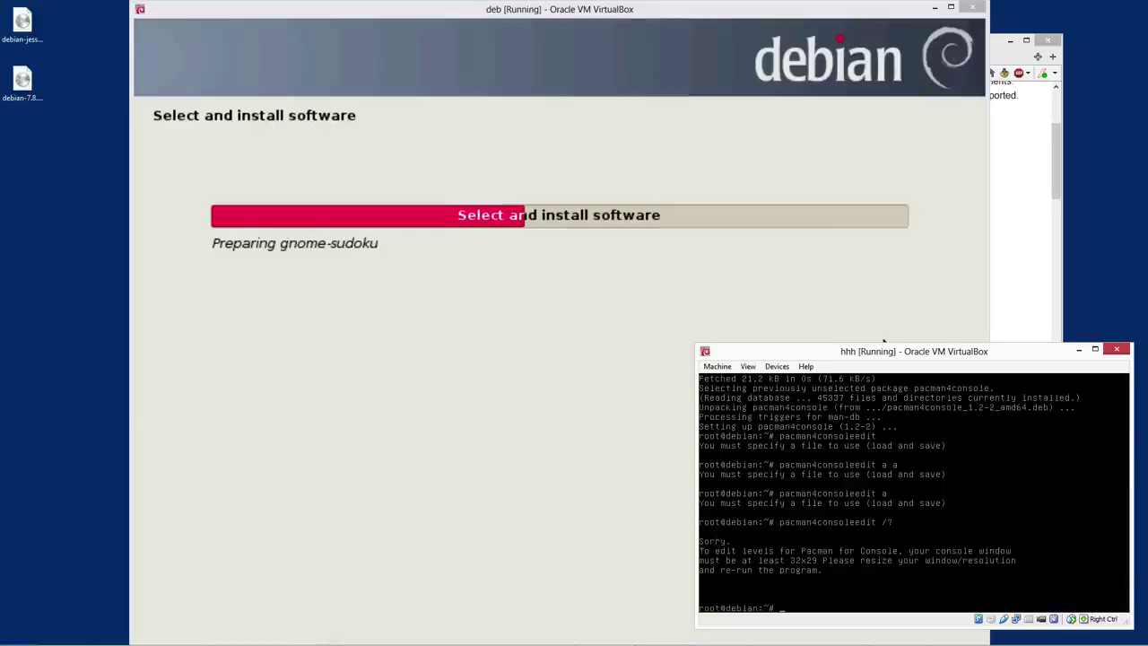
key("Up")
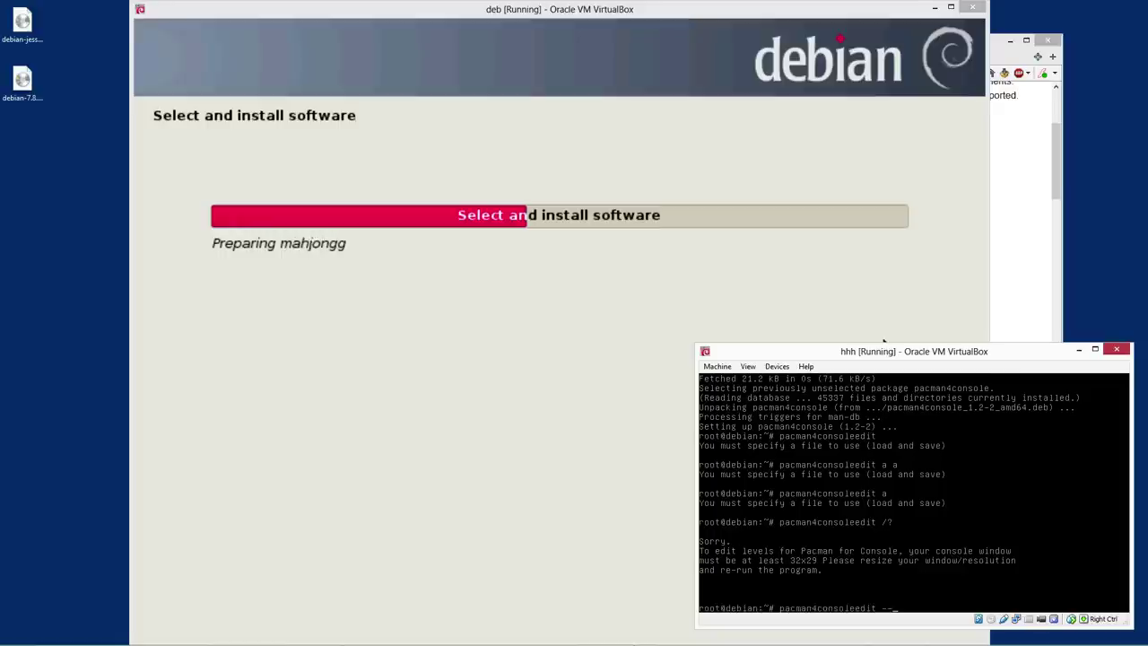
key("BackSpace")
type("--help")
key("Return")
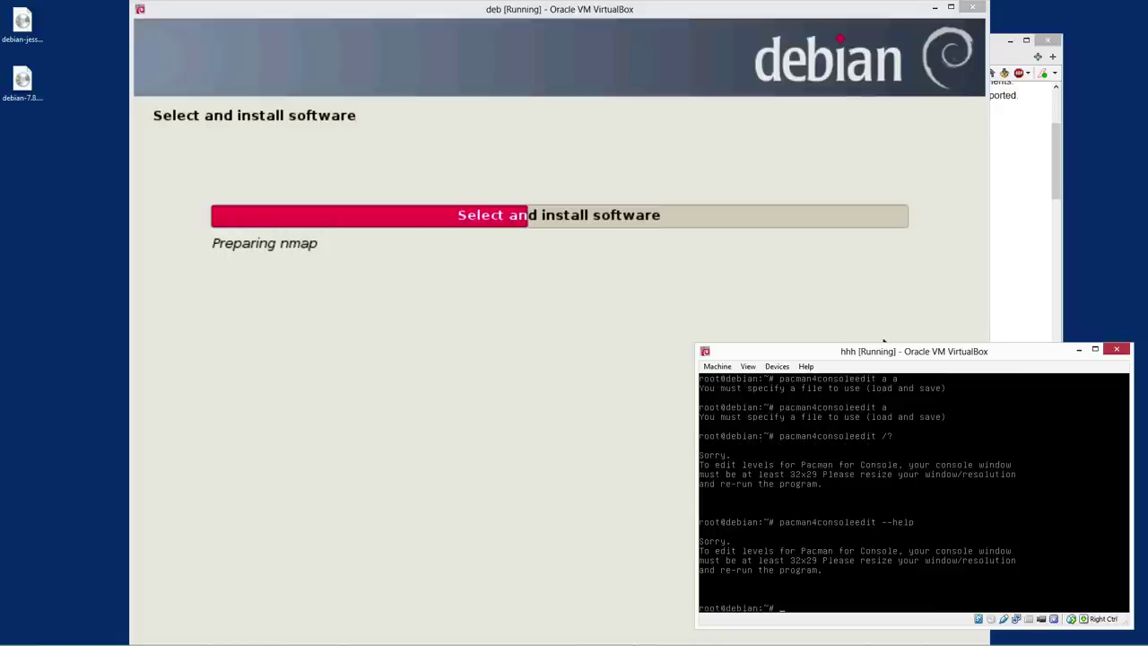
Switch to another user, launch pacman4console (needs a 32x29 console), exit to root, scroll back
type("su ")
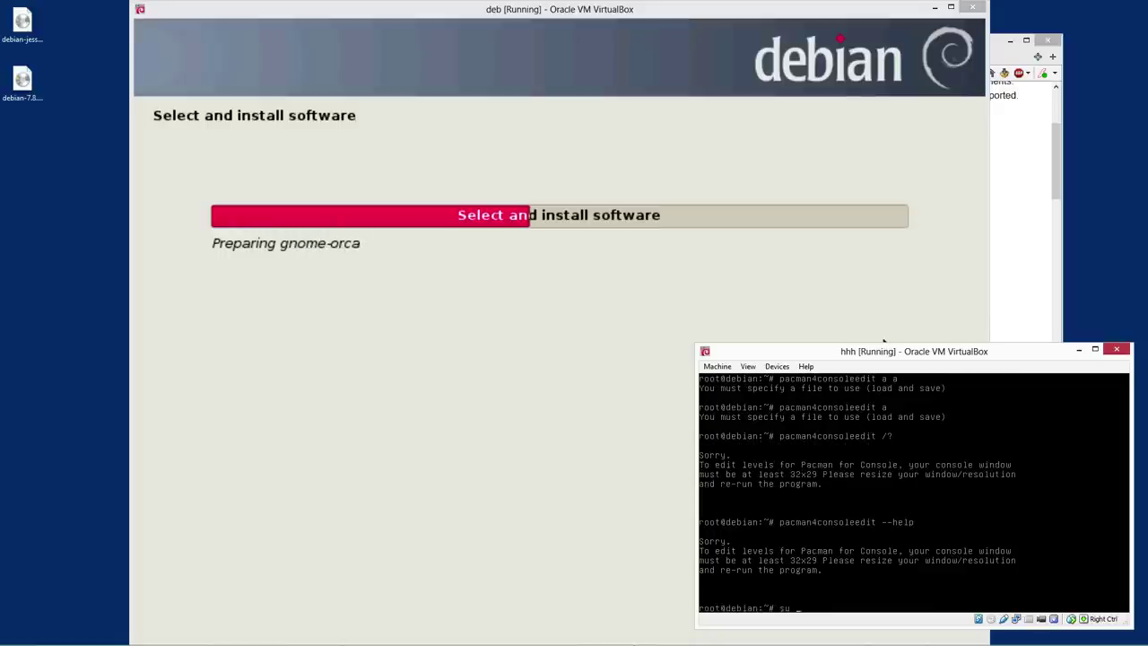
type("bob")
key("Return")
type("pacman4console")
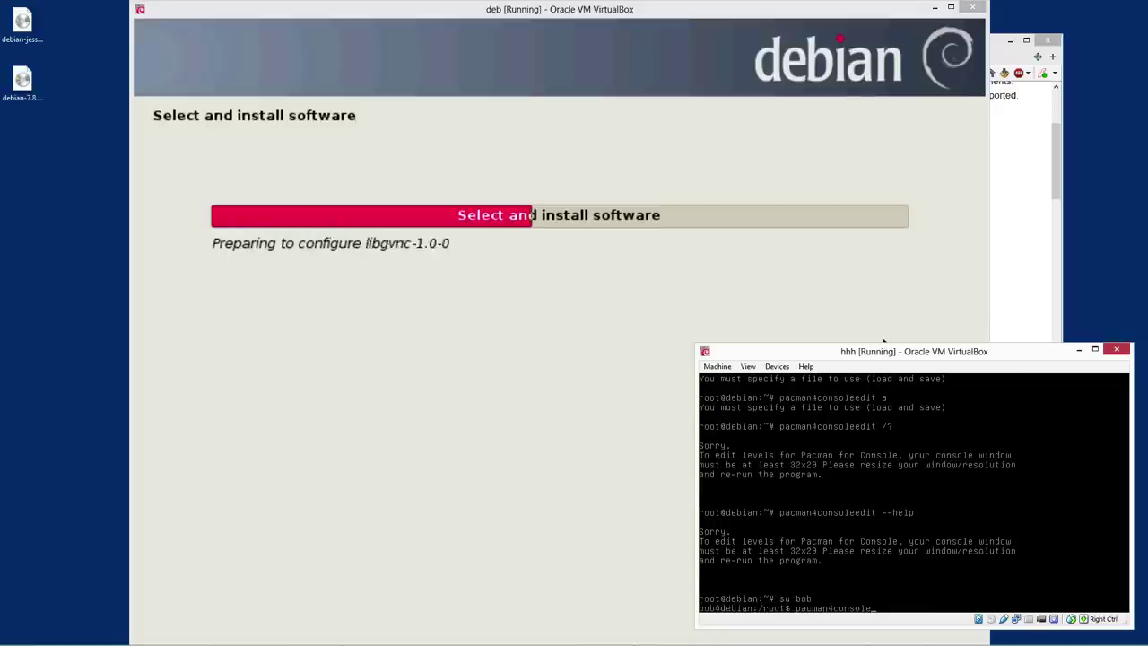
key("Return")
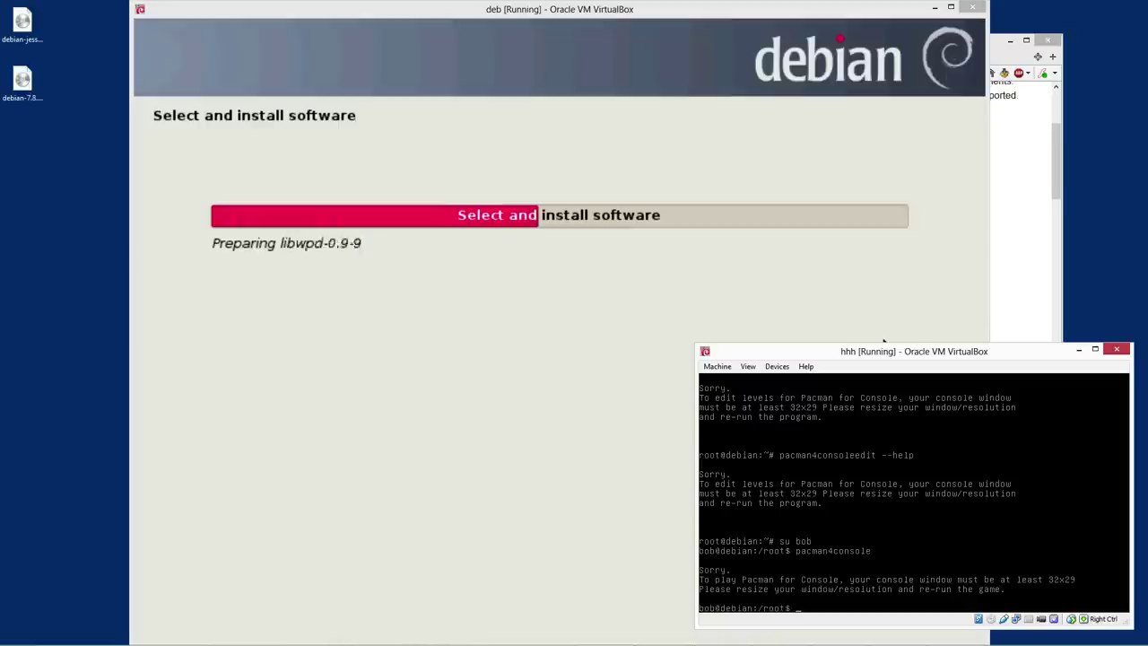
key("Up")
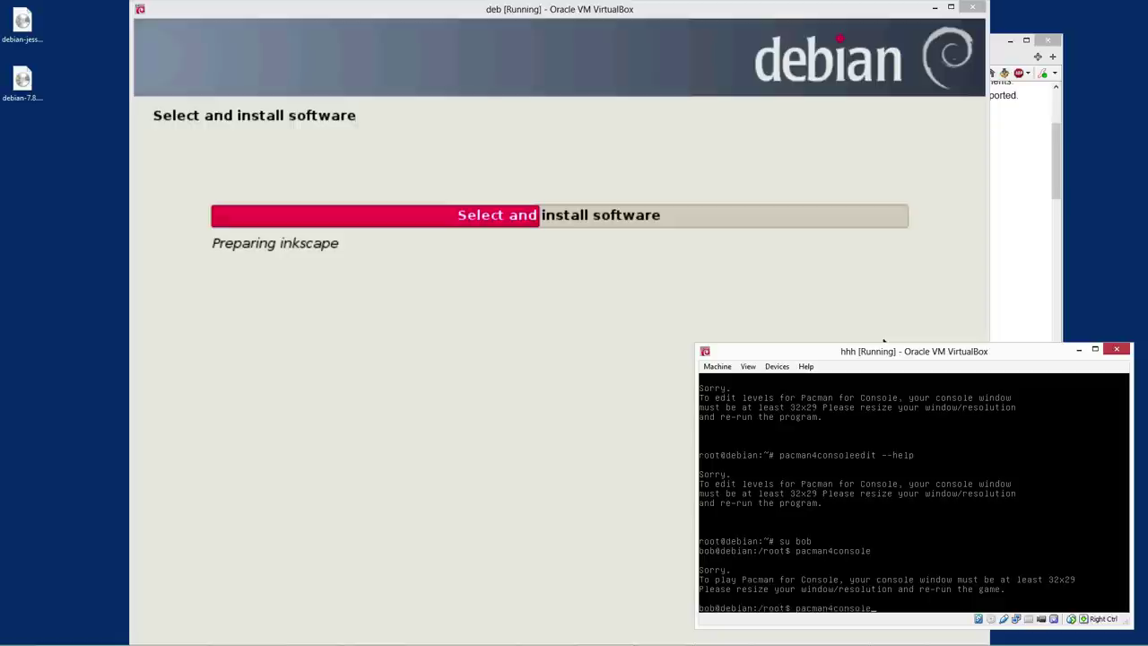
key("ctrl+c")
type("exit")
key("Return")
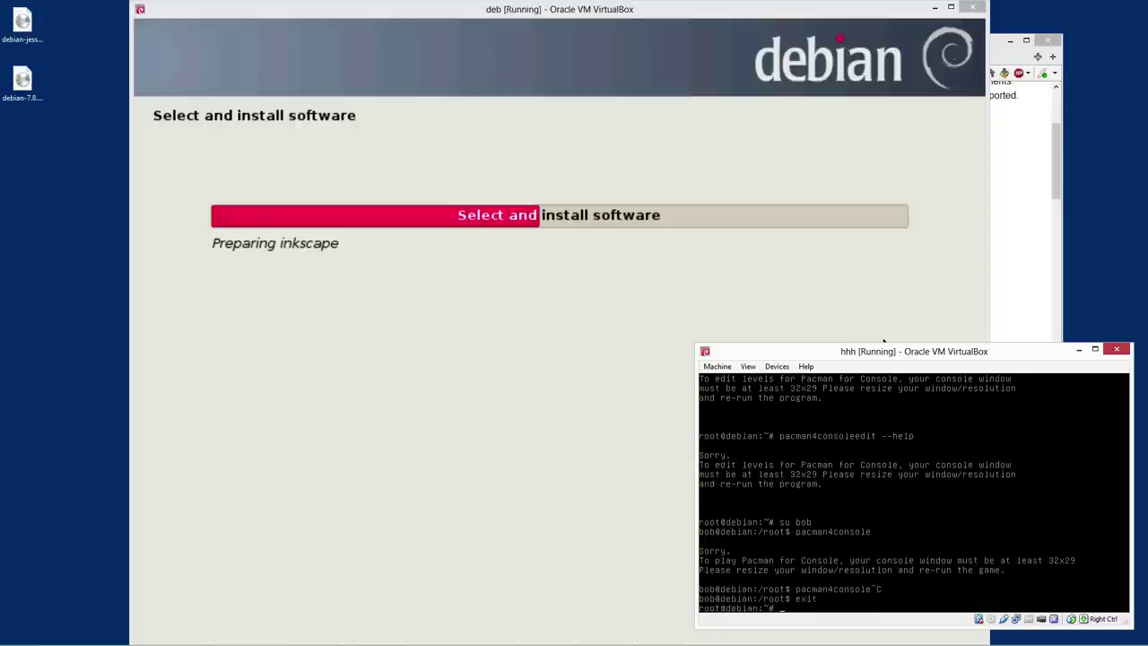
key("Up")
key("Up")
key("Up")
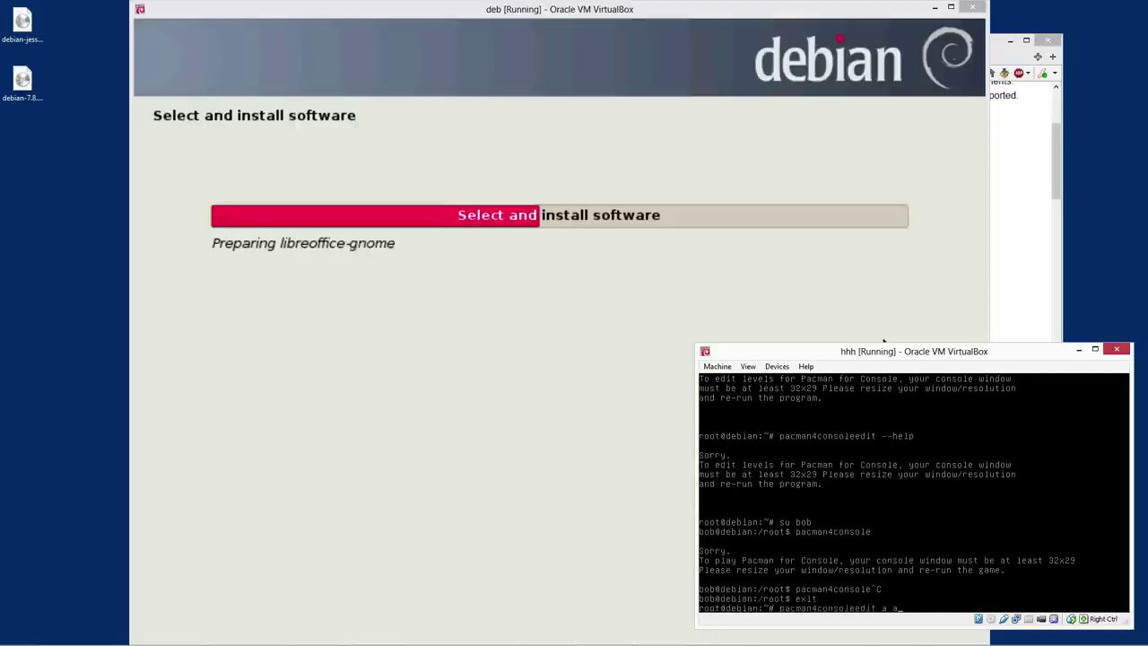
key("shift+Page_Up")
key("shift+Page_Up")
key("shift+Page_Up")
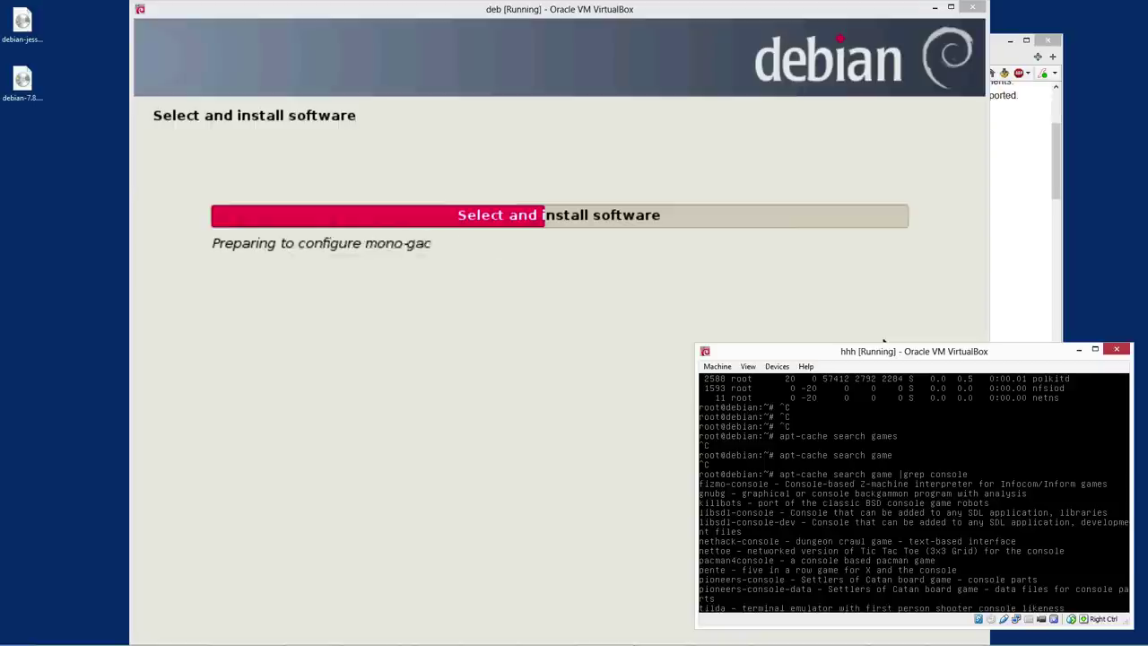
Start apt-get install ksudoku, then cancel the large installation with Ctrl+C
key("shift+Page_Down")
key("ctrl+c")
type("apt-")
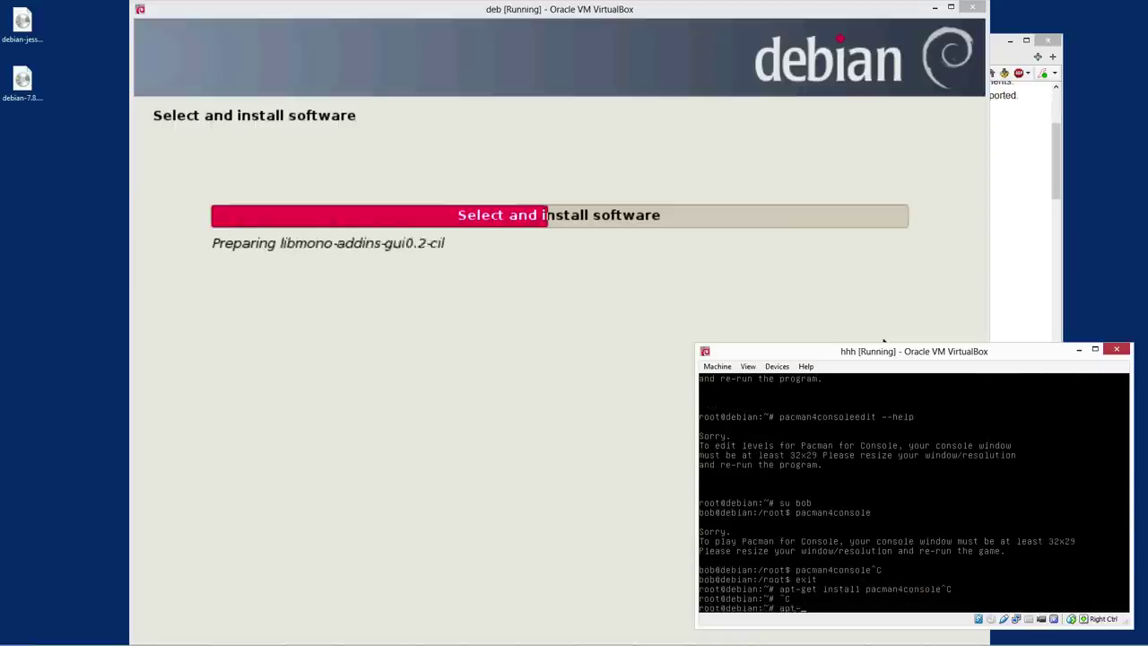
type("get install ksudoku")
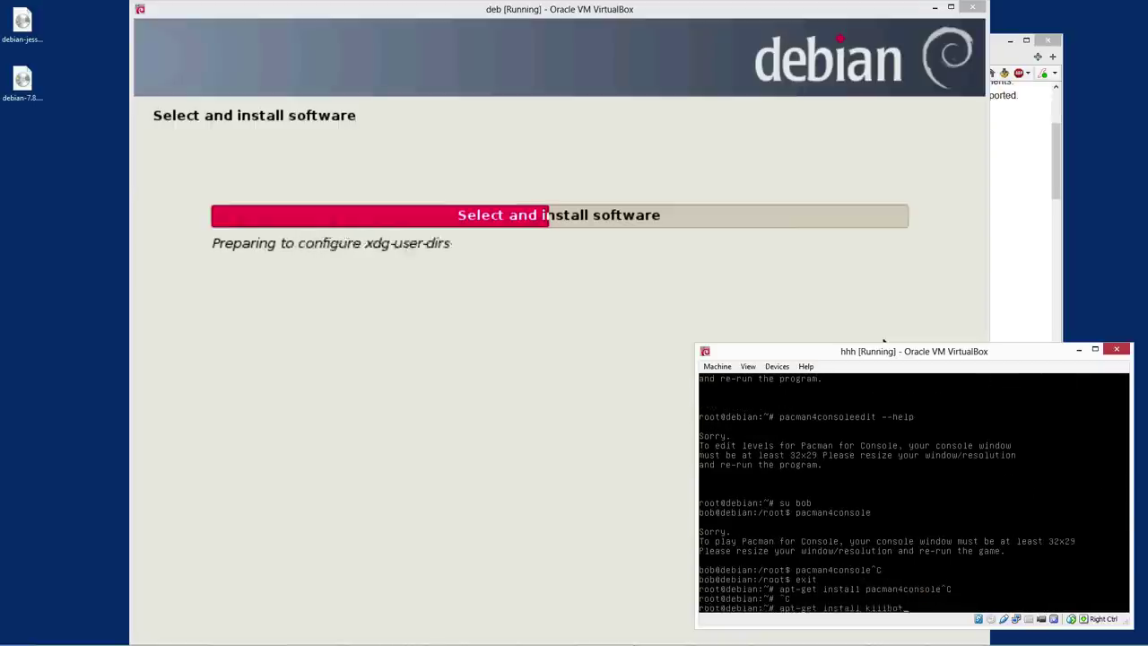
key("Return")
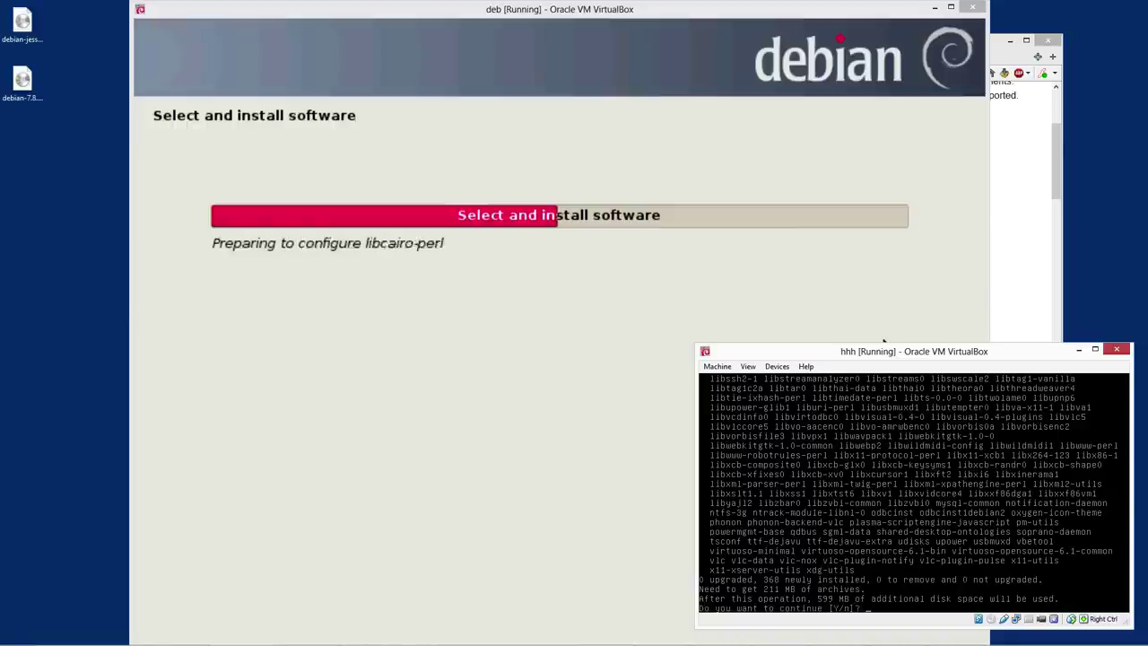
key("ctrl+c")
Tab-complete robot package names after apt-get install, cancel, and type pacman4consoleedit --help
type("apt-get install killbot")
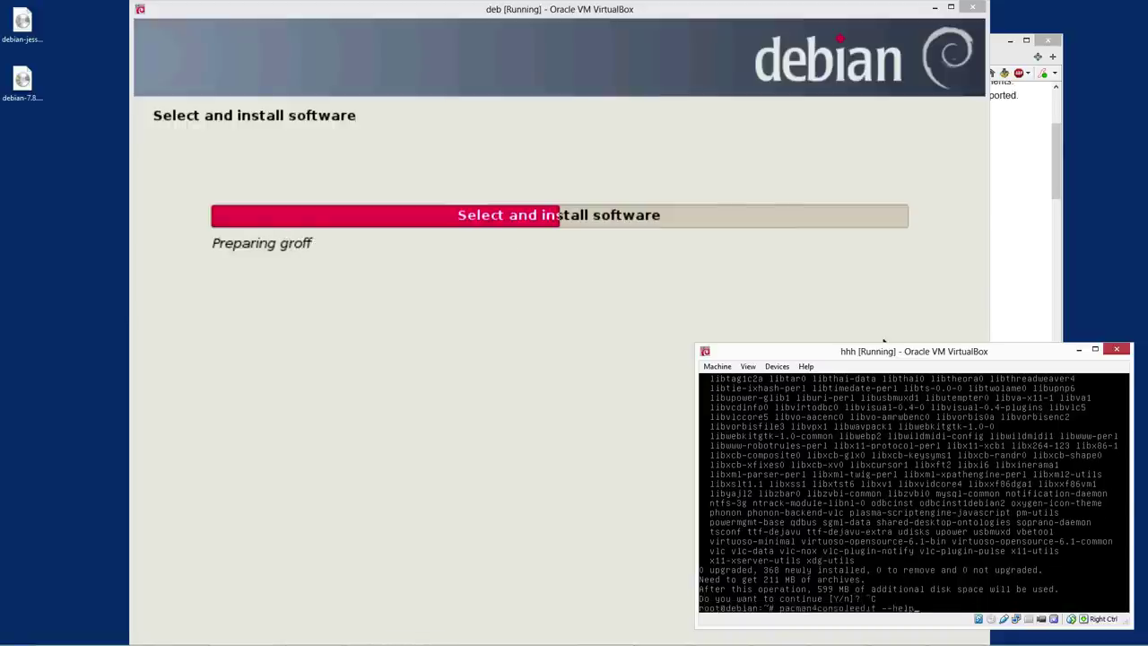
key("BackSpace")
key("BackSpace")
key("BackSpace")
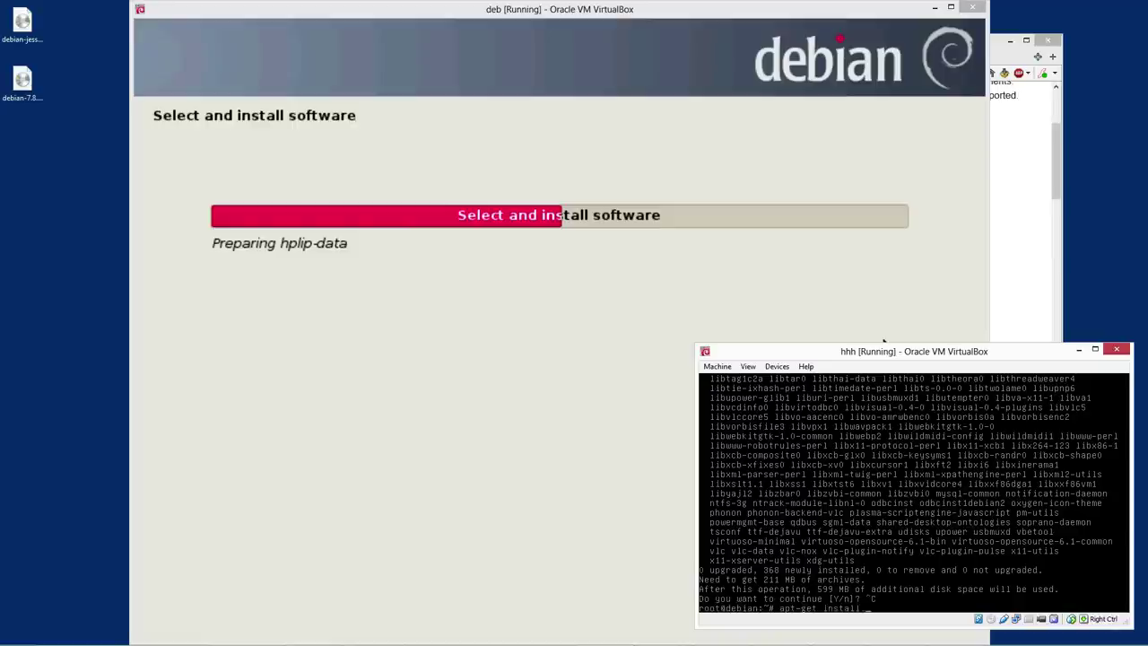
type("ro")
key("Tab")
key("Tab")
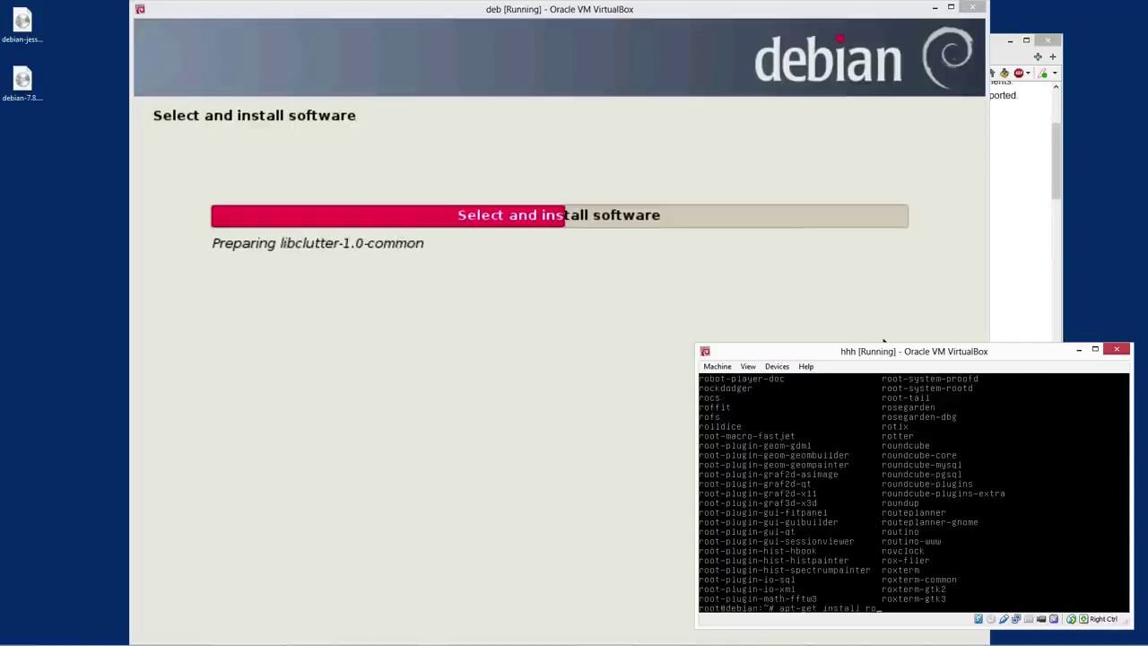
type("bo")
key("Tab")
key("Tab")
key("Tab")
key("Tab")
type("t")
key("Tab")
key("Tab")
key("Tab")
key("Tab")
key("Tab")
key("Tab")
key("Tab")
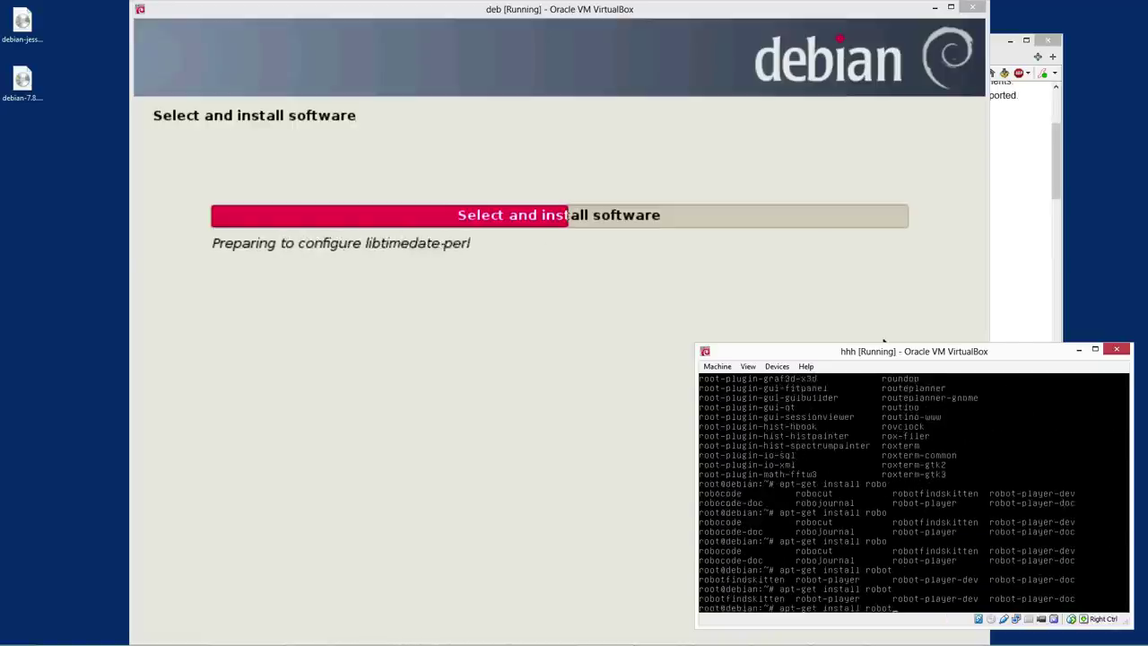
key("ctrl+c")
key("ctrl+c")
key("ctrl+c")
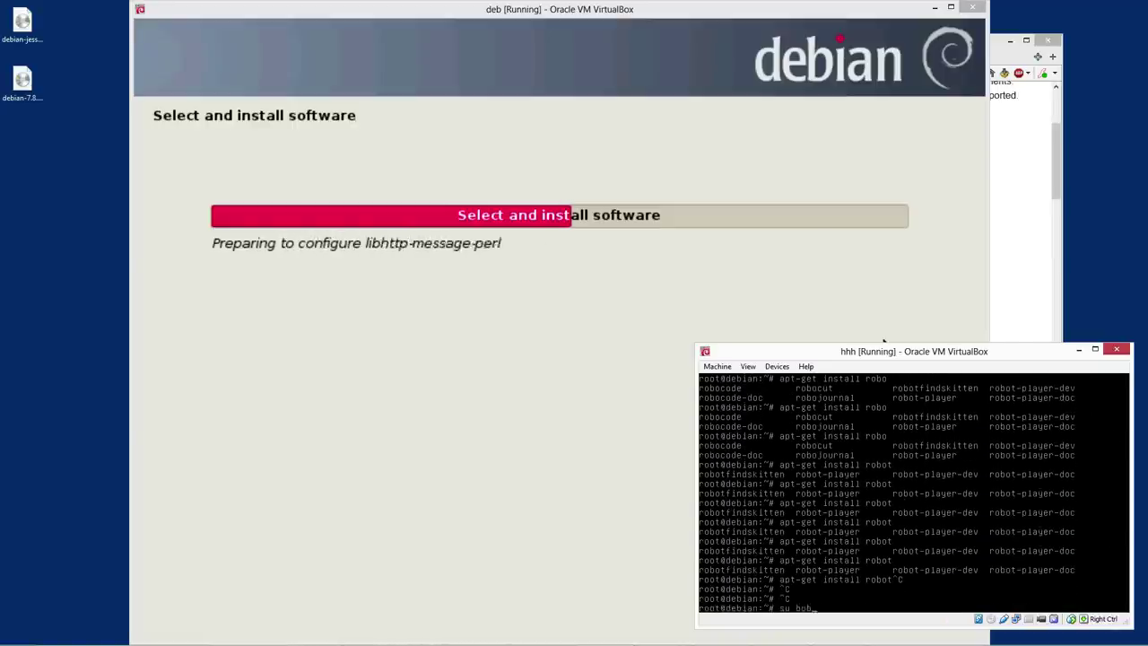
type("pacman4consoleedit --help")
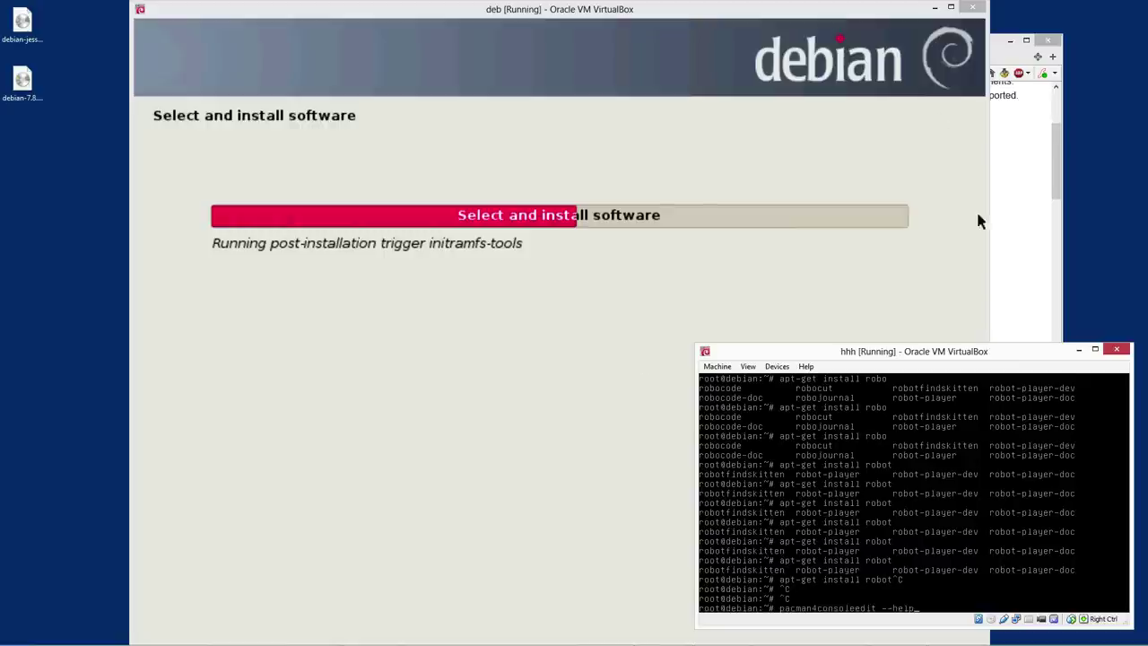
Rerun the console game search, install zivot with libfortran3, and launch zivot
key("Up")
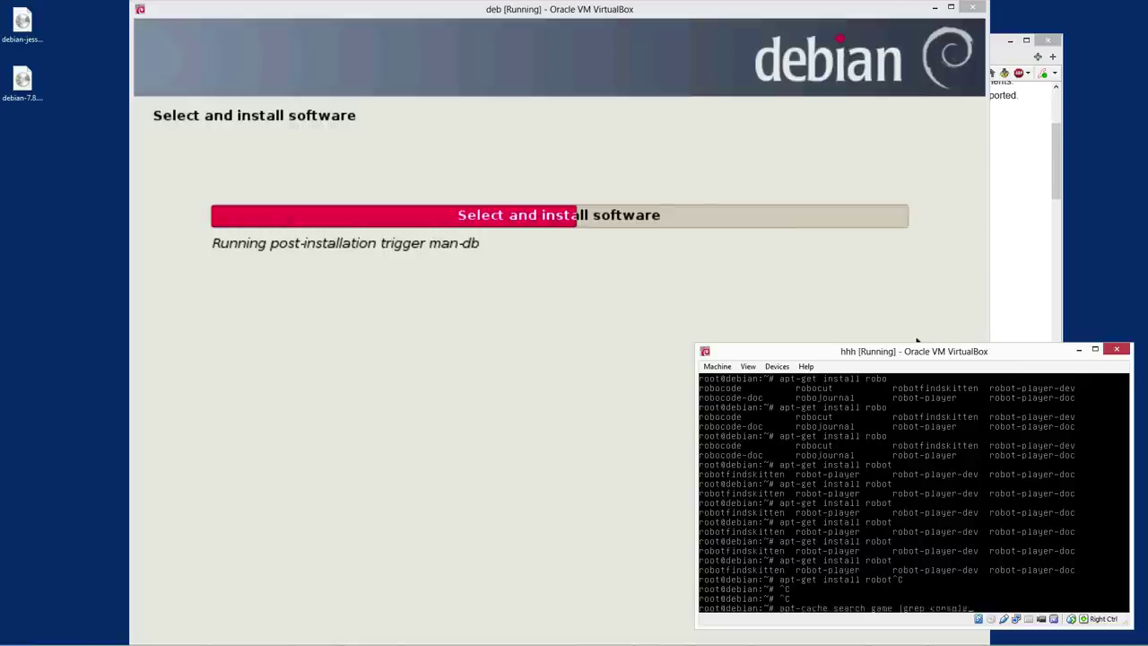
key("Return")
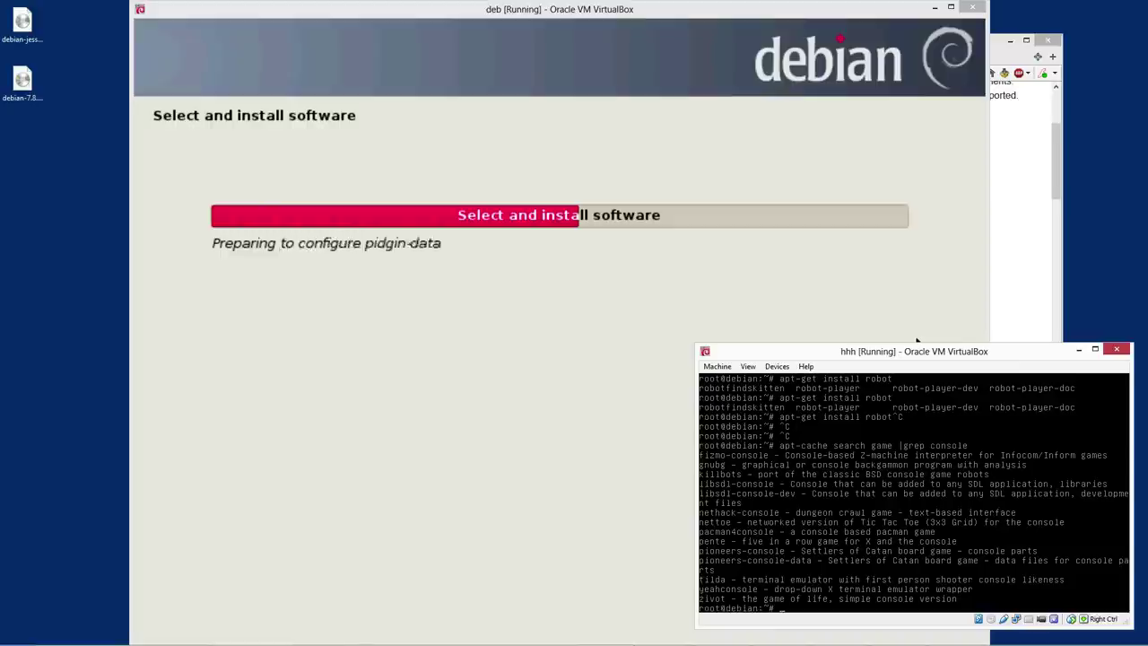
type("ap")
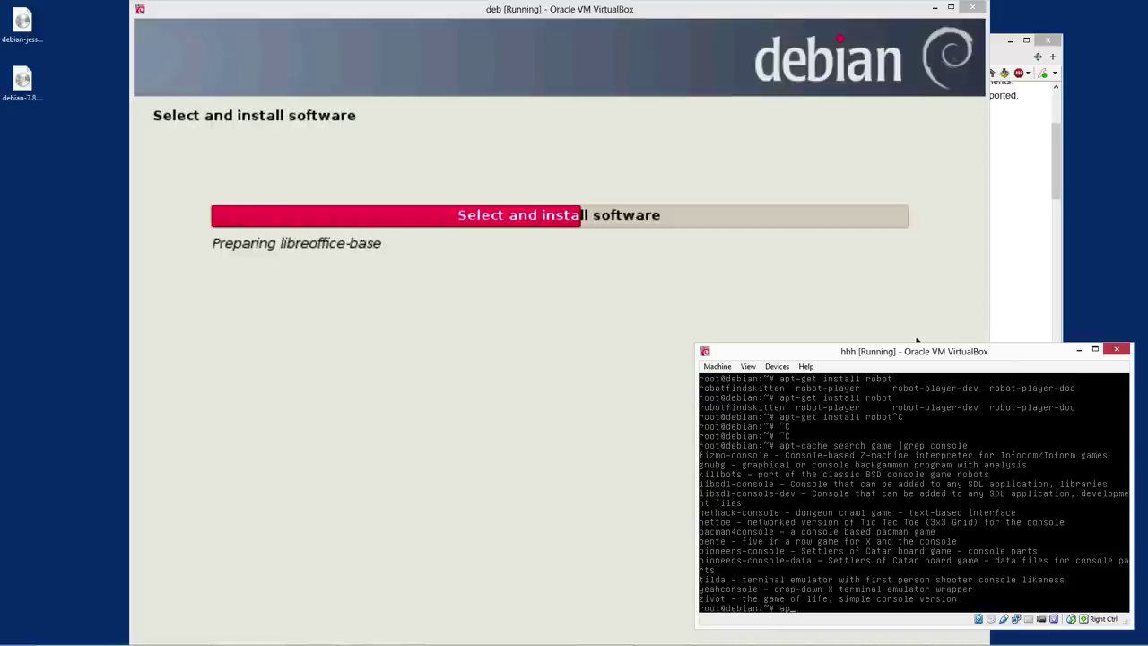
type("t-get install ziv")
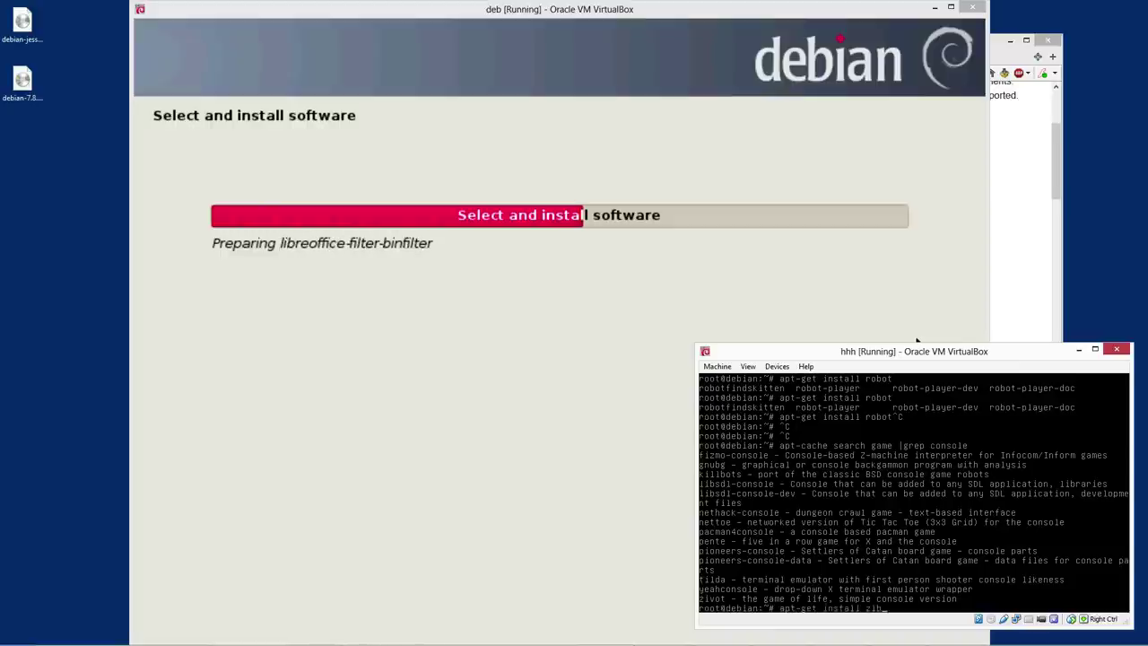
type("ot")
key("Return")
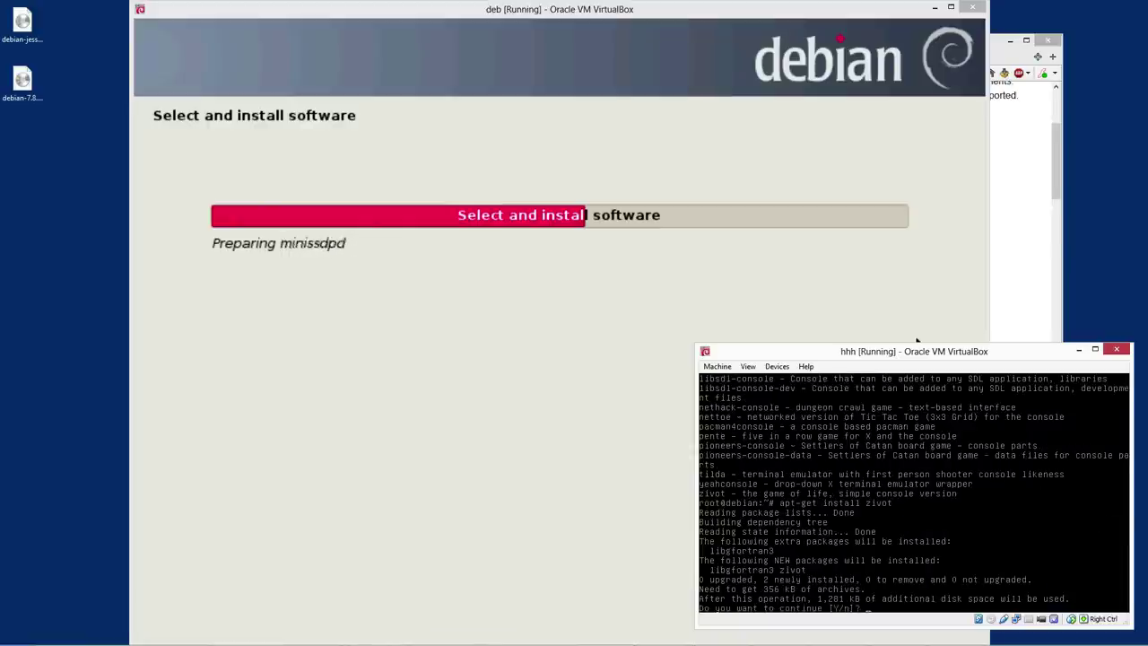
type("Y")
key("Return")
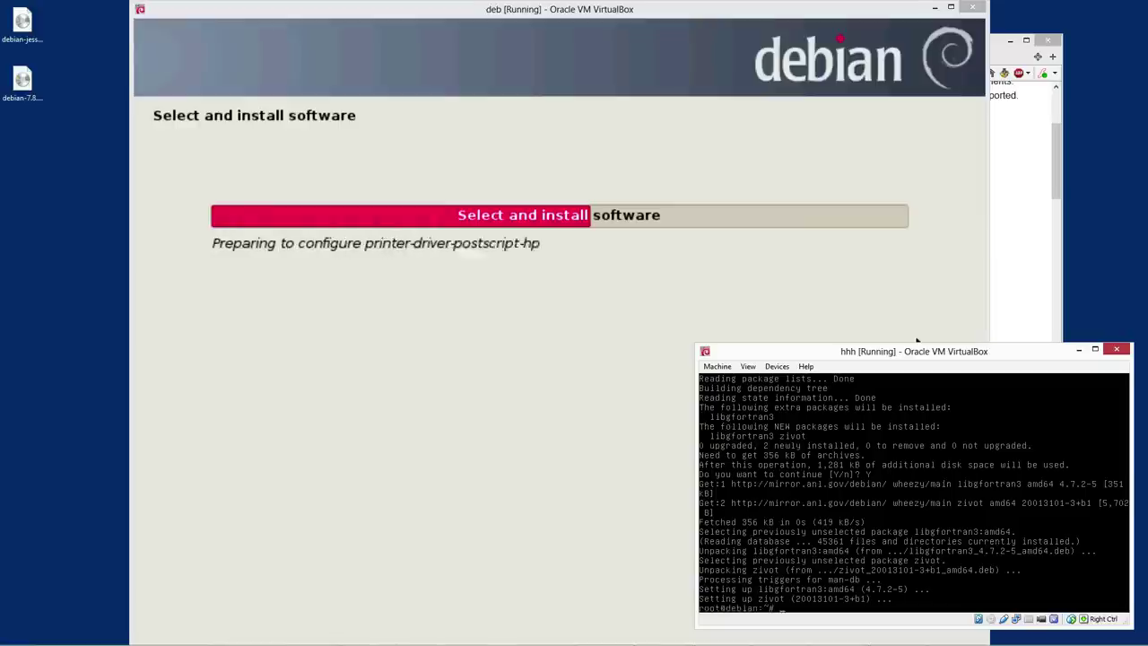
type("zivot")
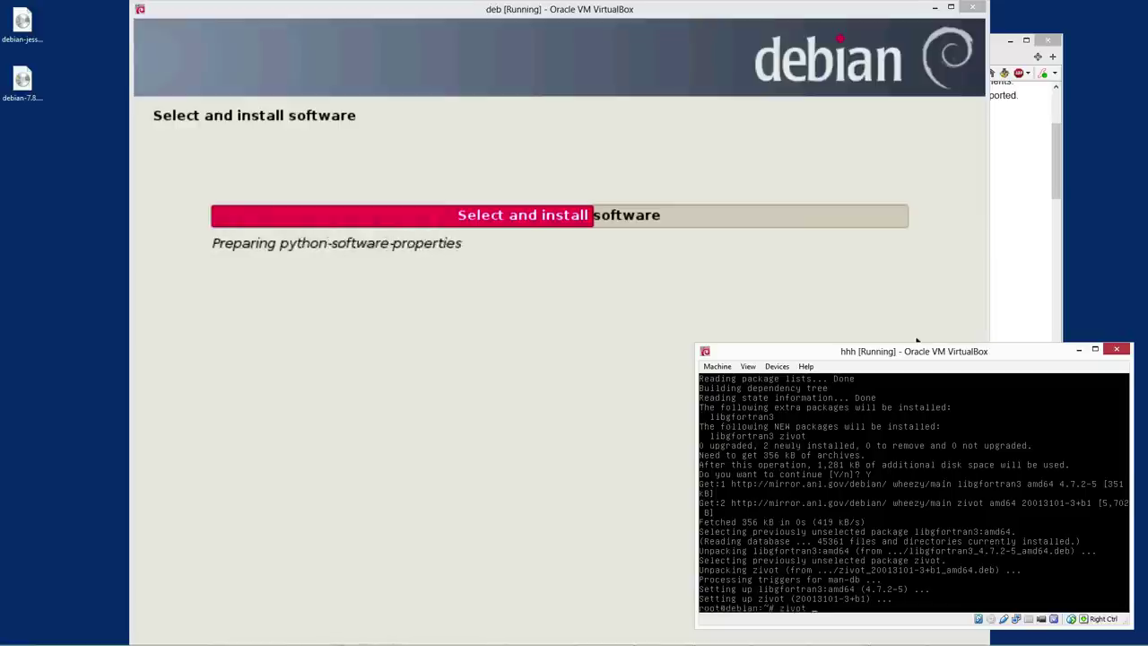
key("Return")
In hhh's zivot, enter 30 animals and the coordinates 2, 3, 5, 5, 6, 8, 1, 5, 12
type("3")
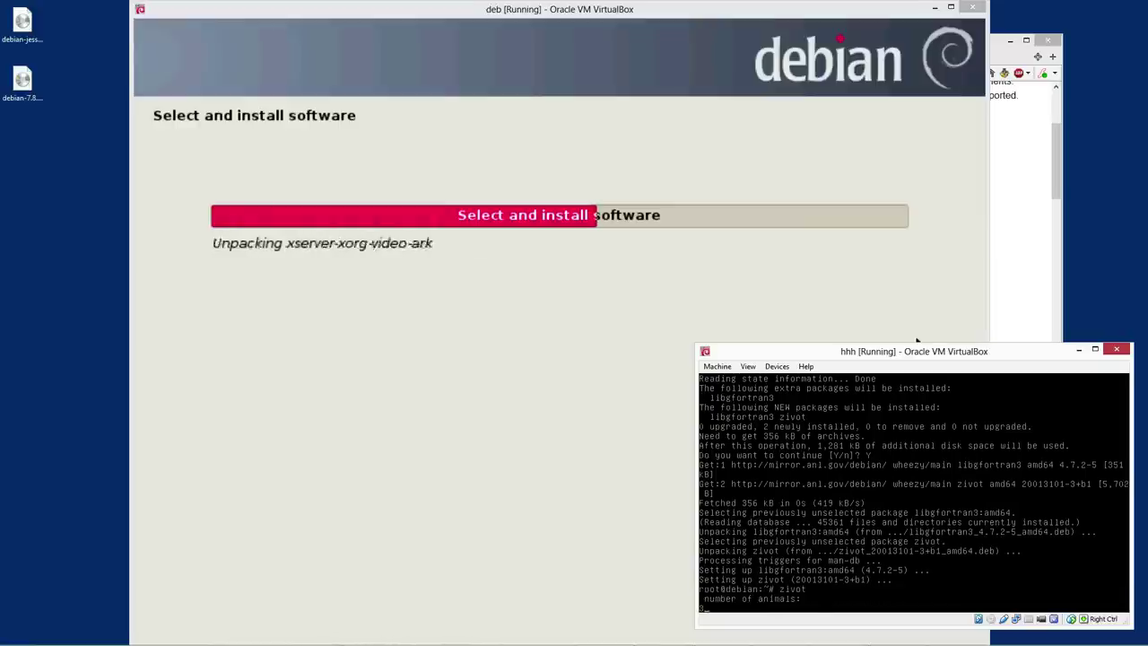
type("0")
key("Return")
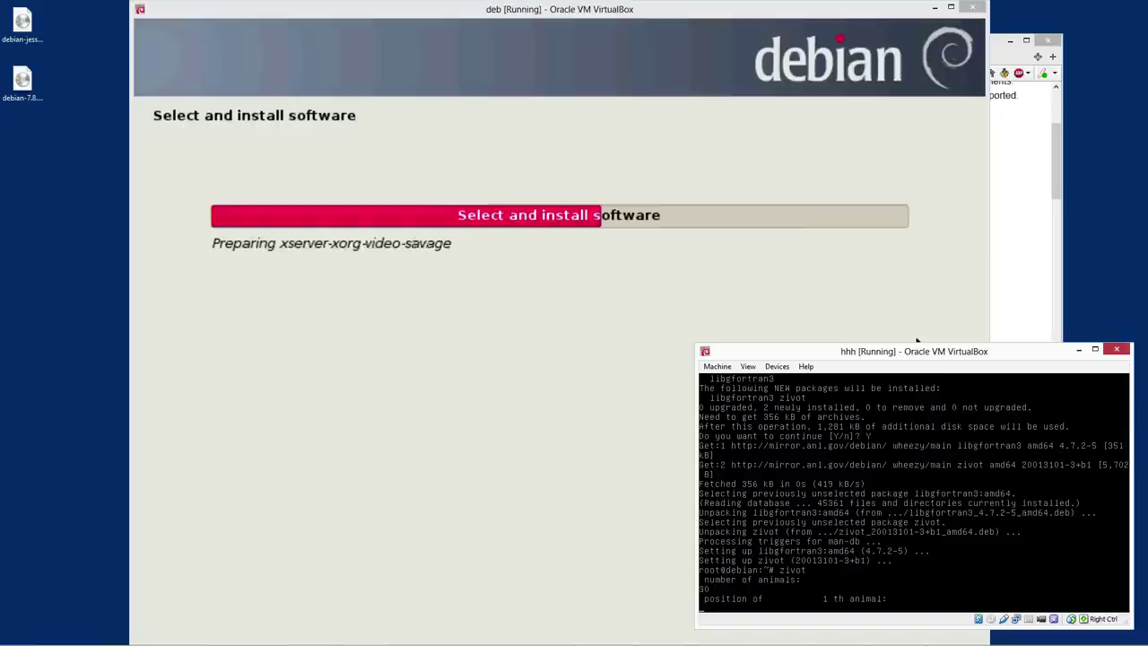
type("2")
key("Return")
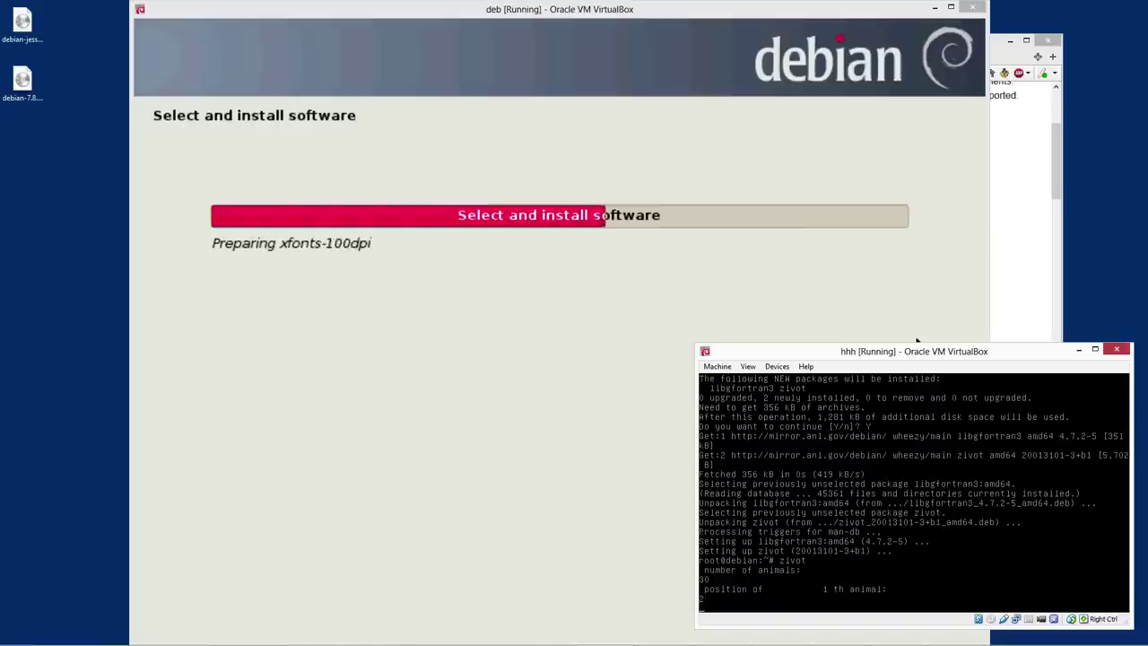
type("3")
key("Return")
type("5")
key("Return")
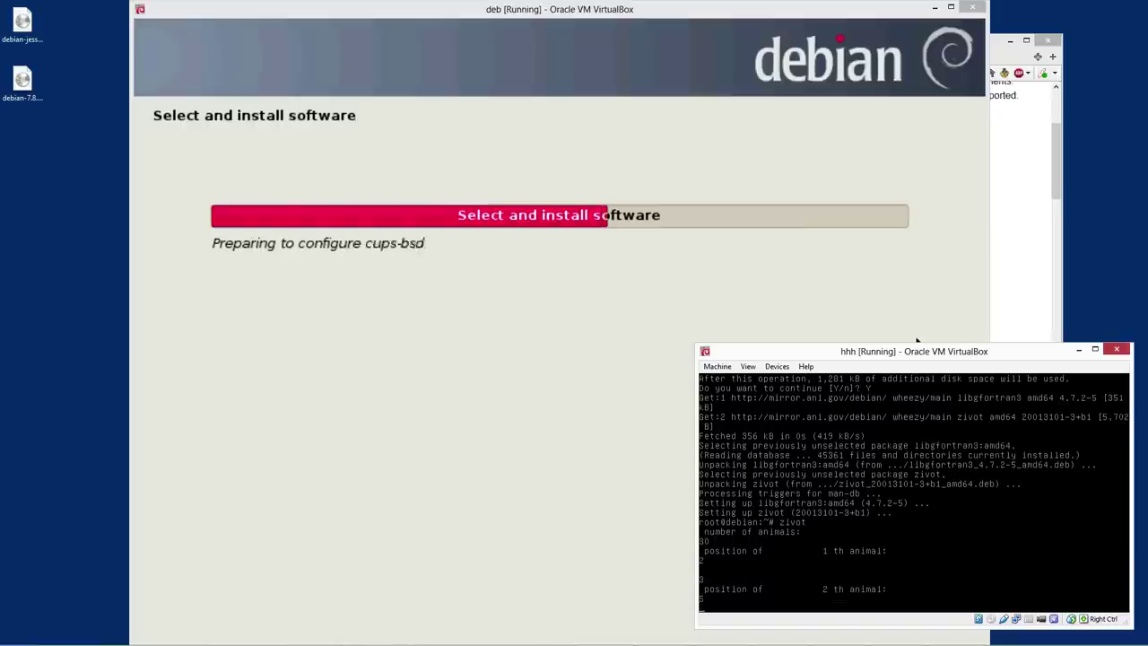
type("5")
key("Return")
type("6")
key("Return")
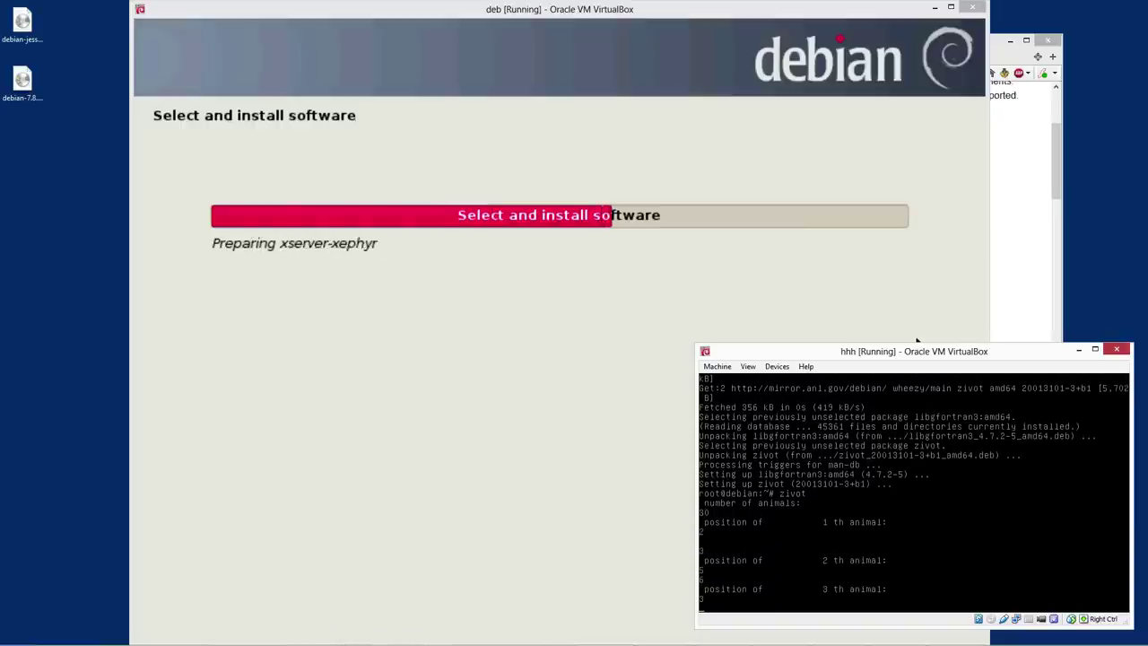
type("8")
key("Return")
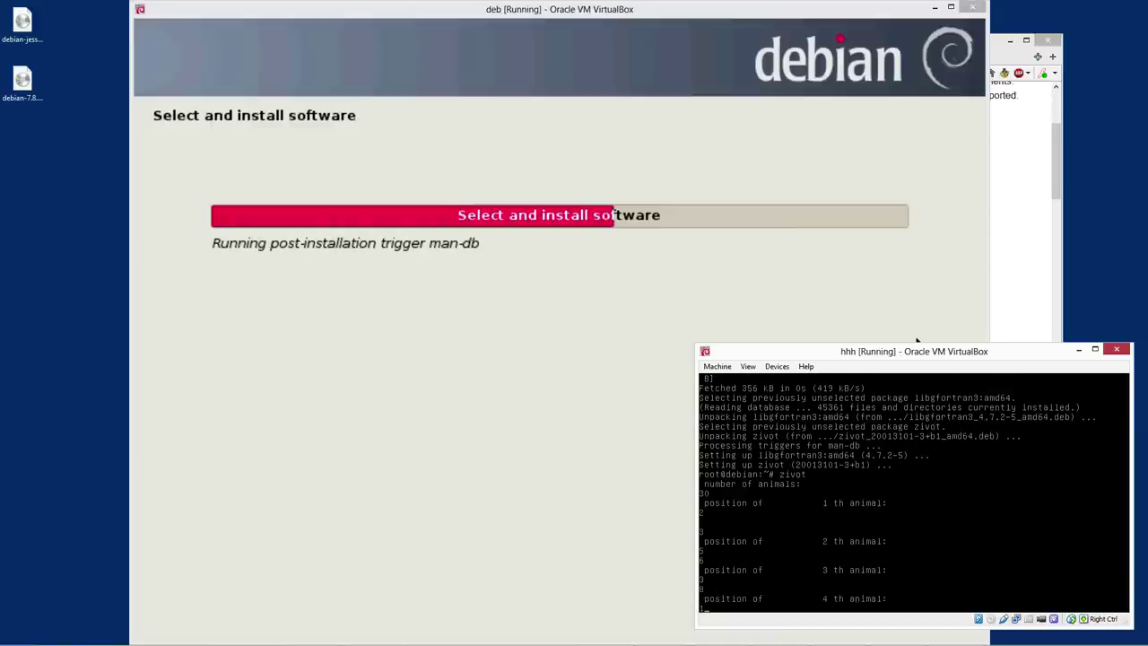
type("1")
key("Return")
type("5")
key("Return")
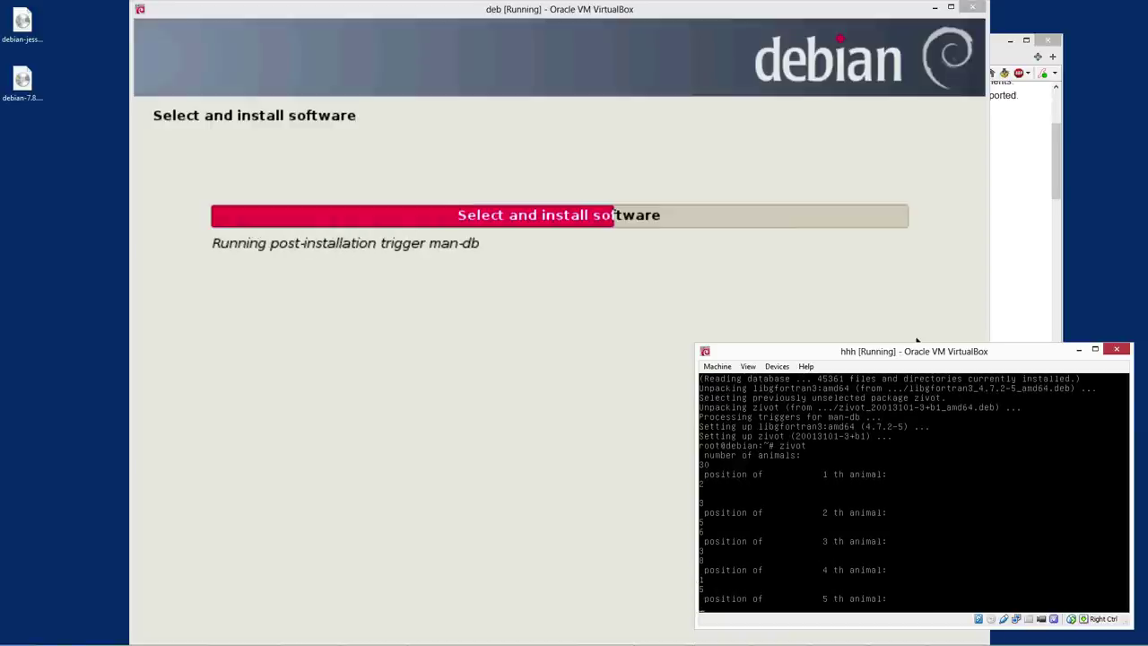
type("12")
key("Return")
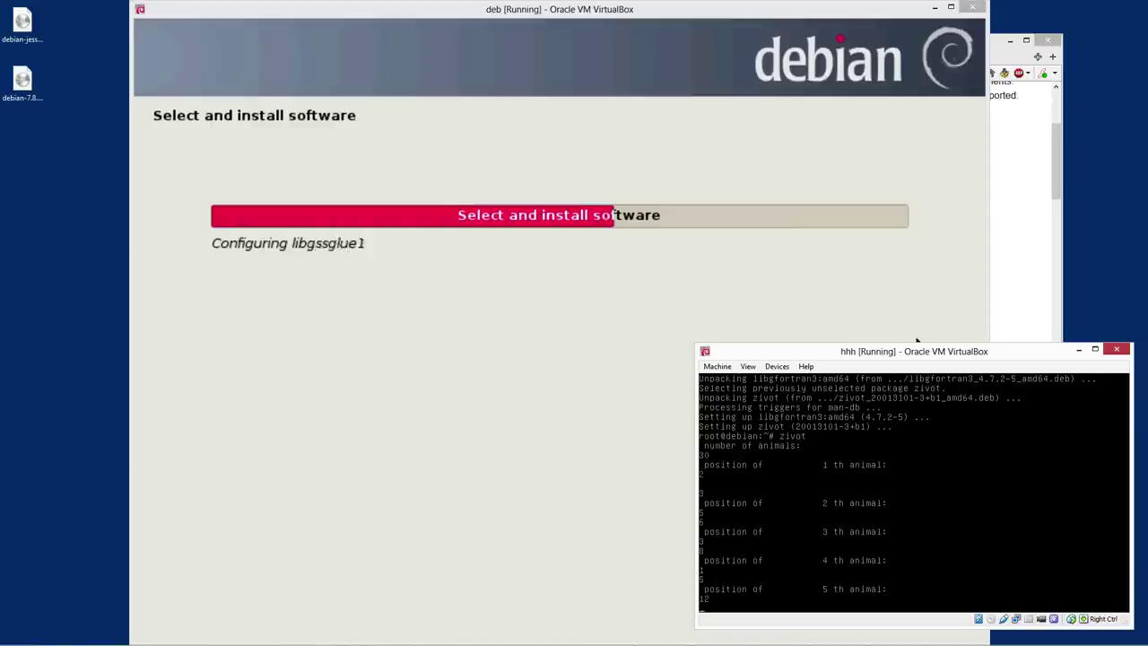
Continue the animal positions with coordinates 15, 13, 12, 14, 18, 19, 20, 20, 21
type("15")
key("Return")
type("13")
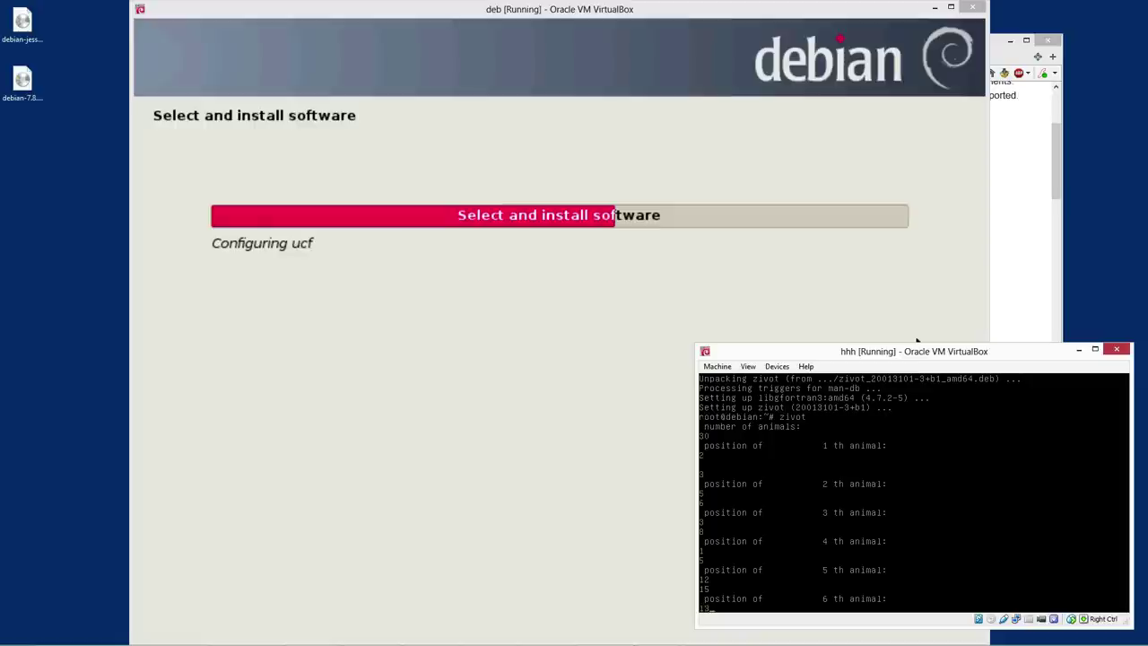
key("Return")
type("12")
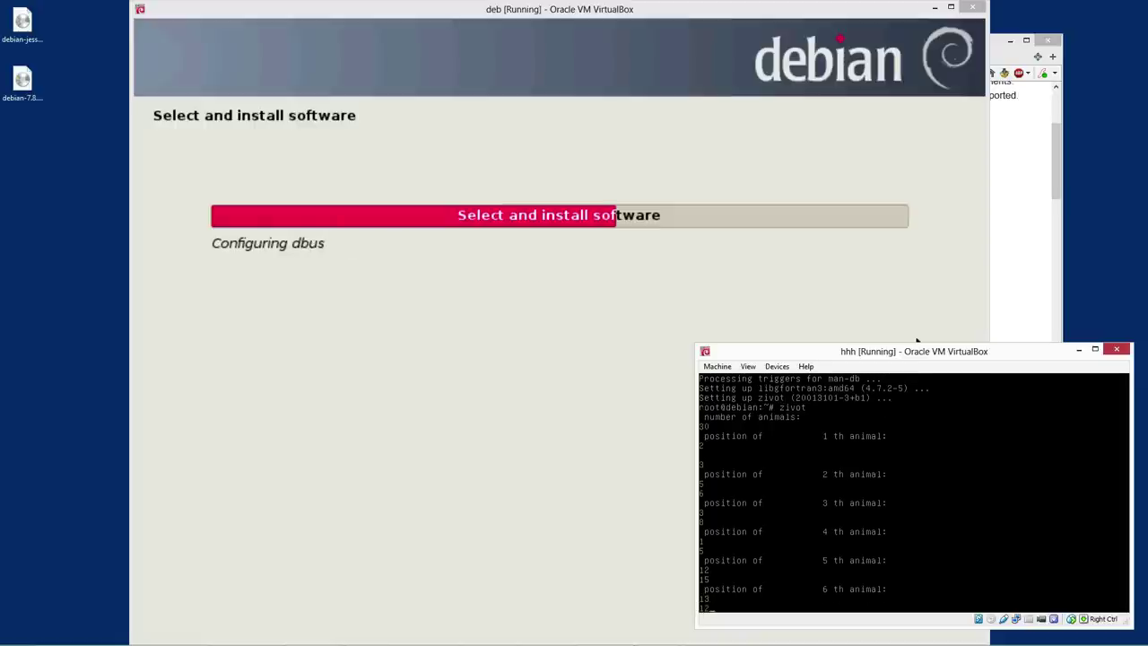
key("Return")
type("14")
key("Return")
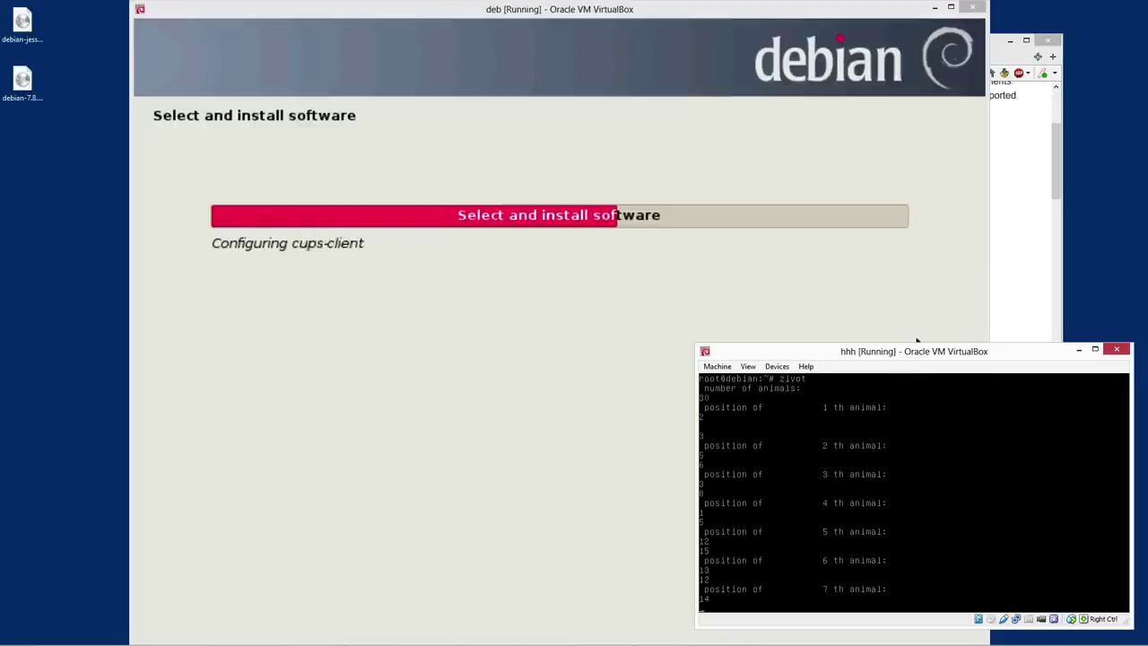
type("18")
key("Return")
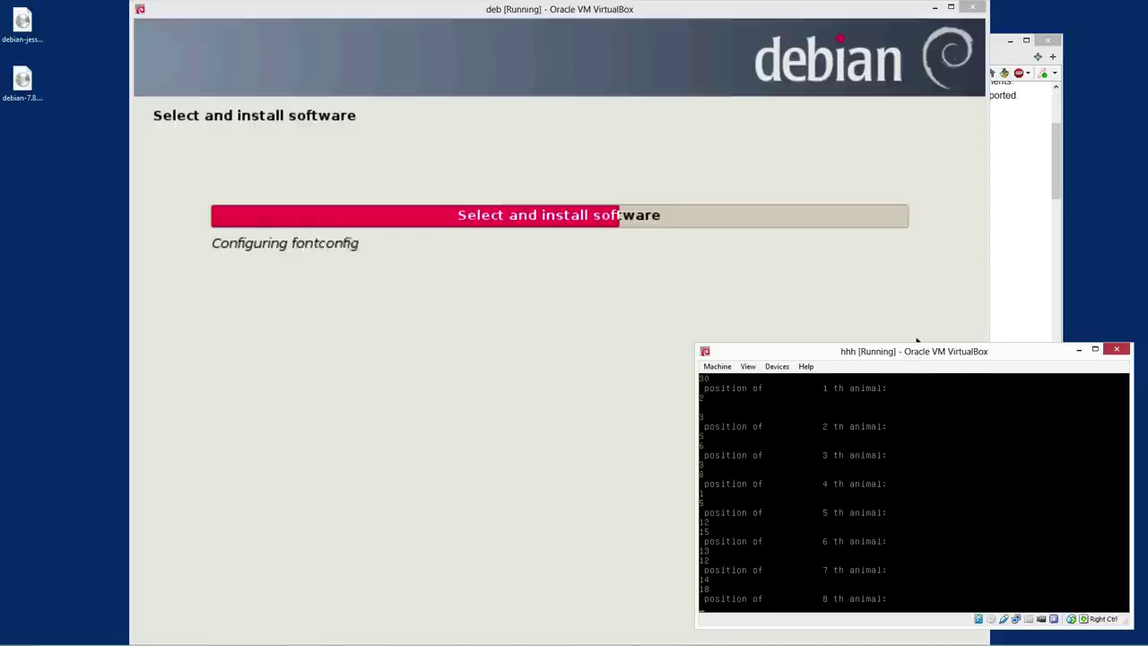
type("19")
key("Return")
type("20")
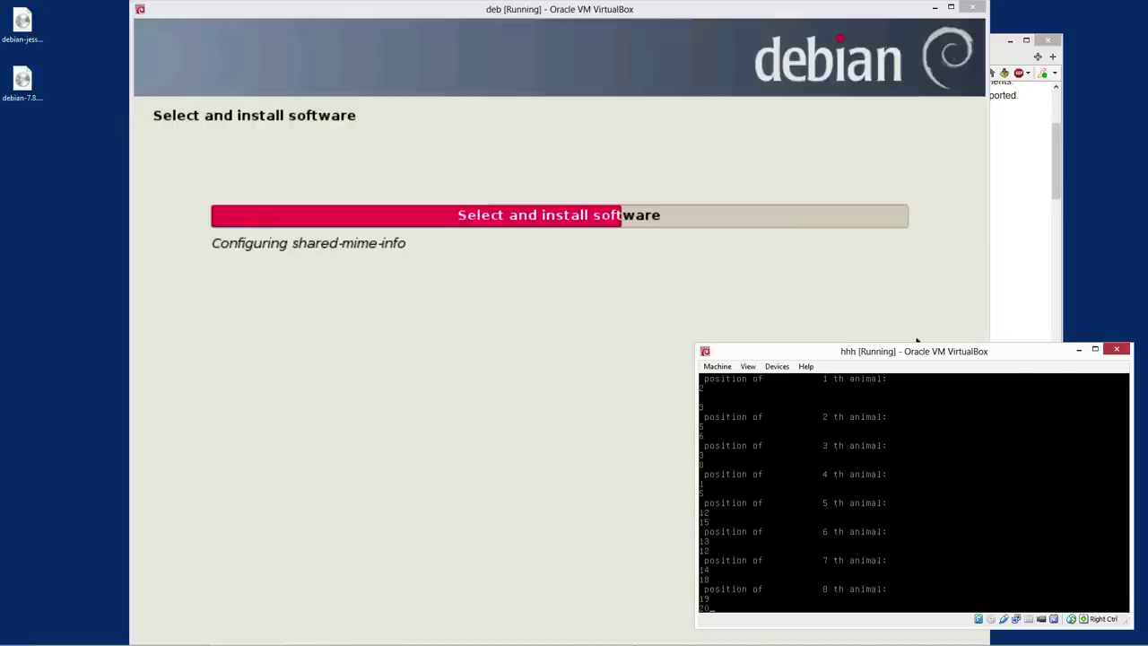
key("Return")
type("20")
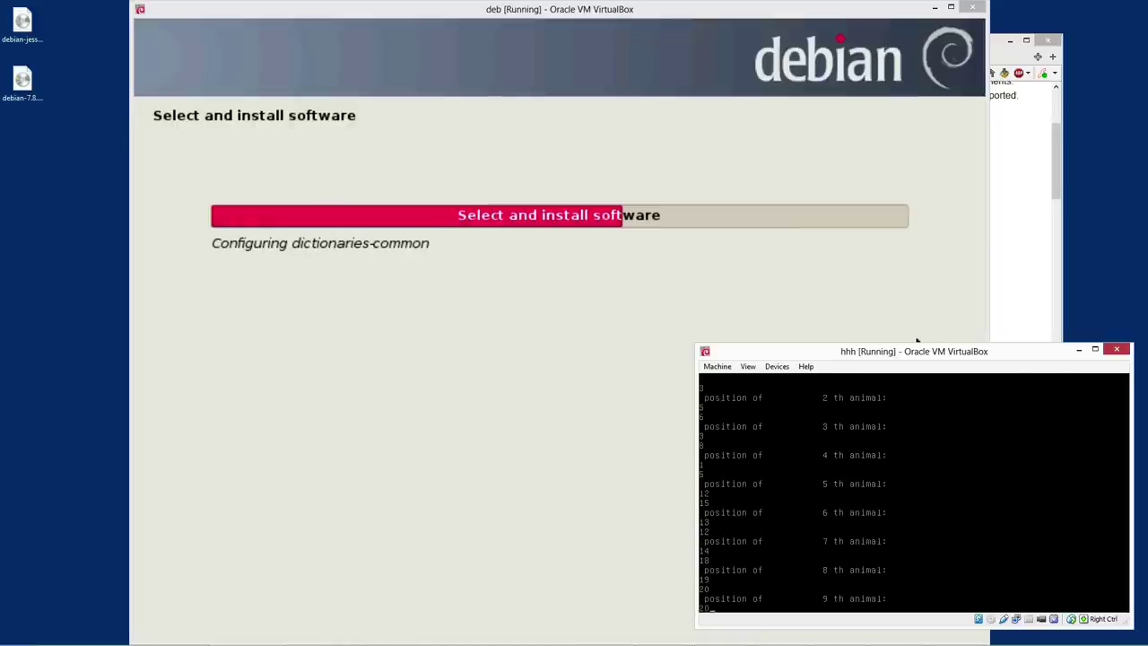
key("Return")
type("21")
key("Return")
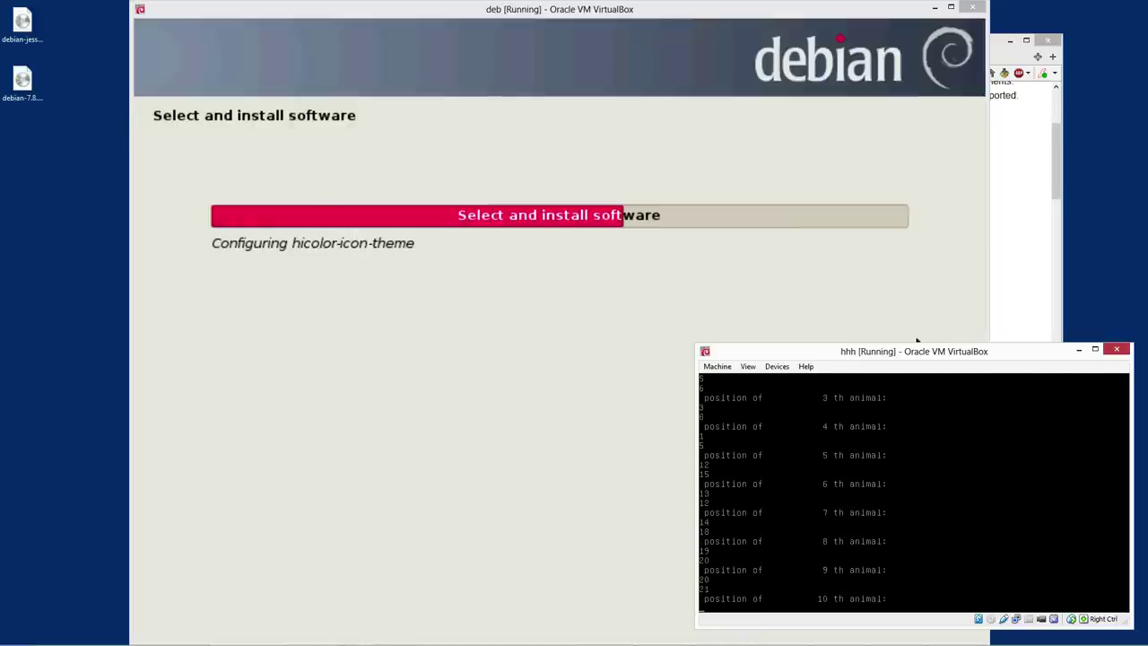
Enter the remaining coordinates 1, 20, 12, 17, 18, 14, 20, 19, 16, 13, 12 up to the 15th animal
type("1")
key("Return")
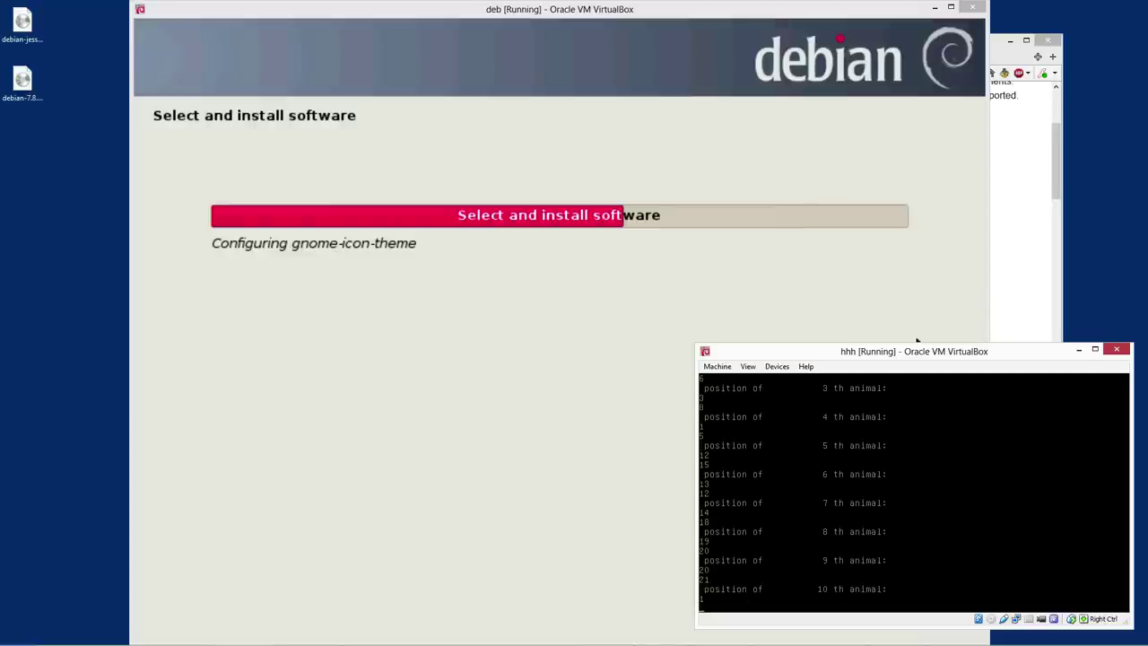
type("20")
key("Return")
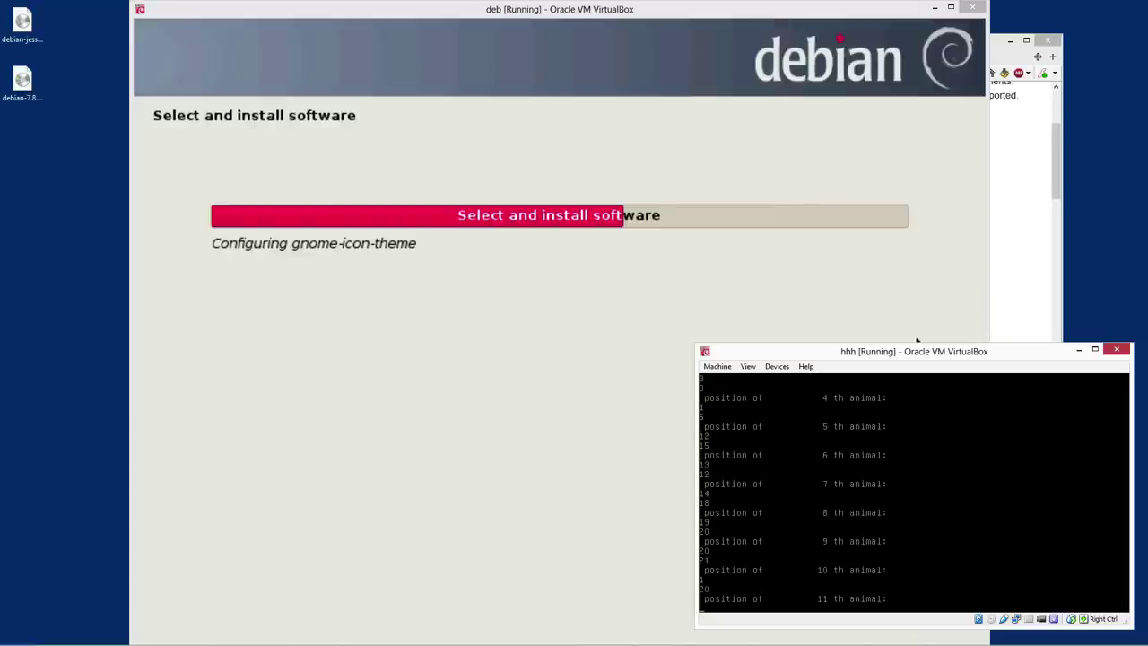
type("12")
key("Return")
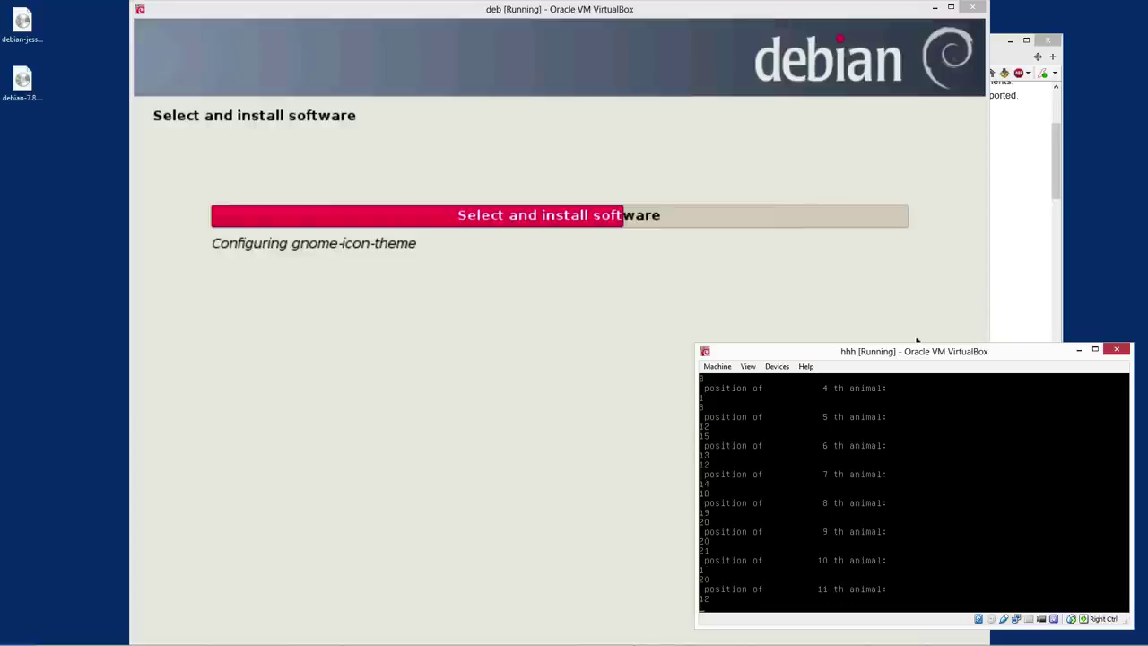
type("17")
key("Return")
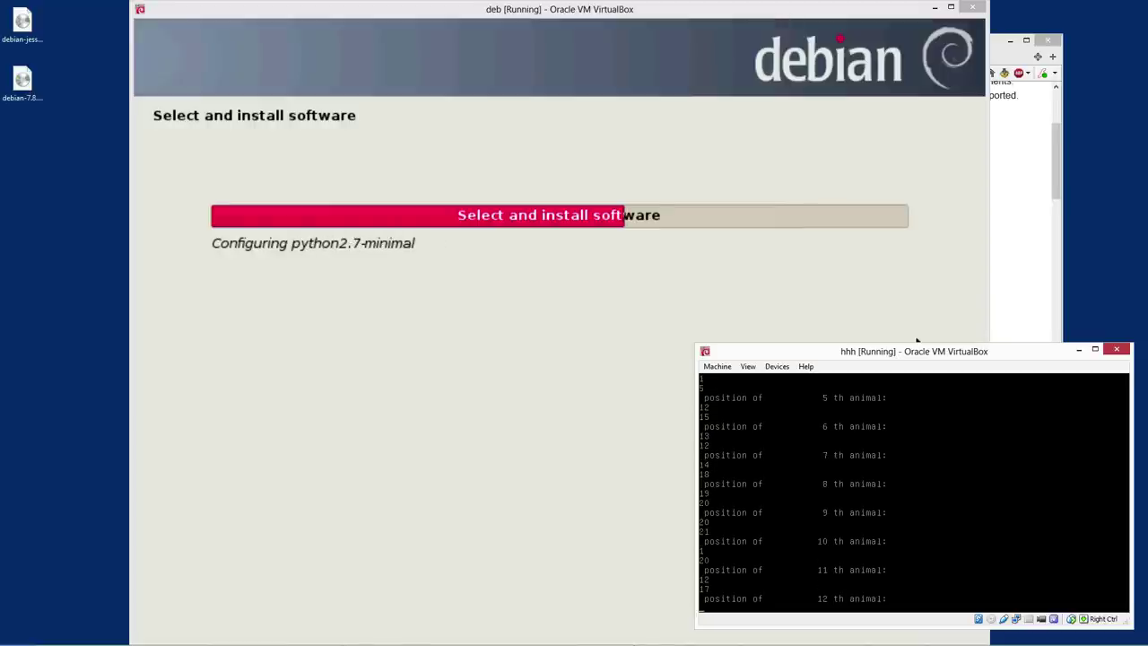
type("18")
key("Return")
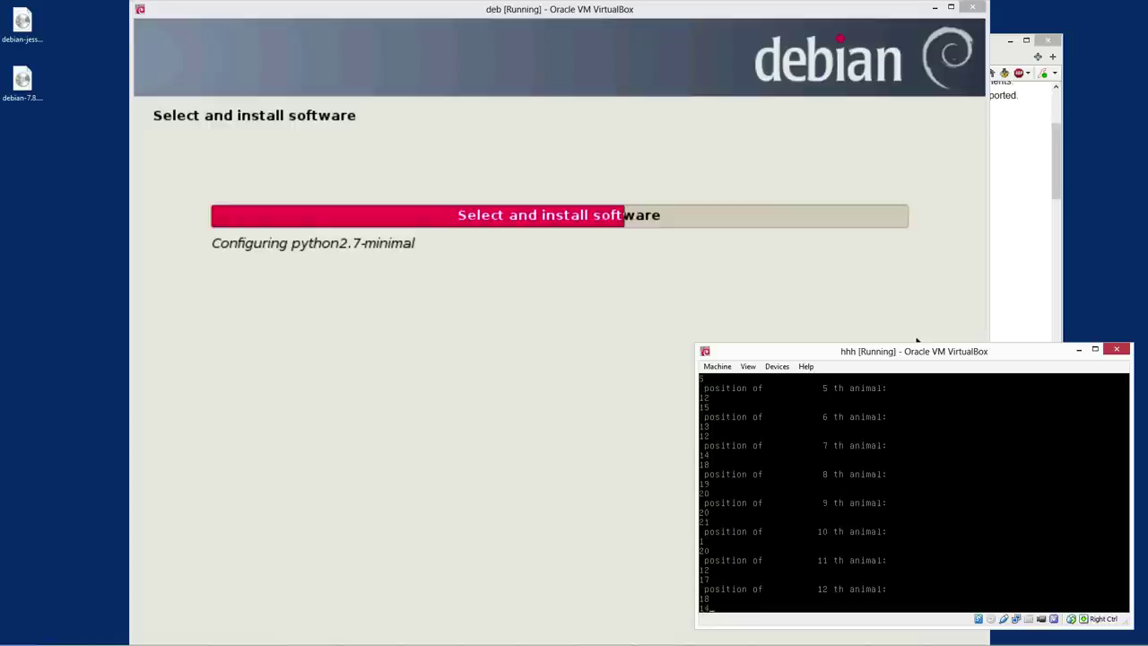
type("14")
key("Return")
type("20")
key("Return")
type("19")
key("Return")
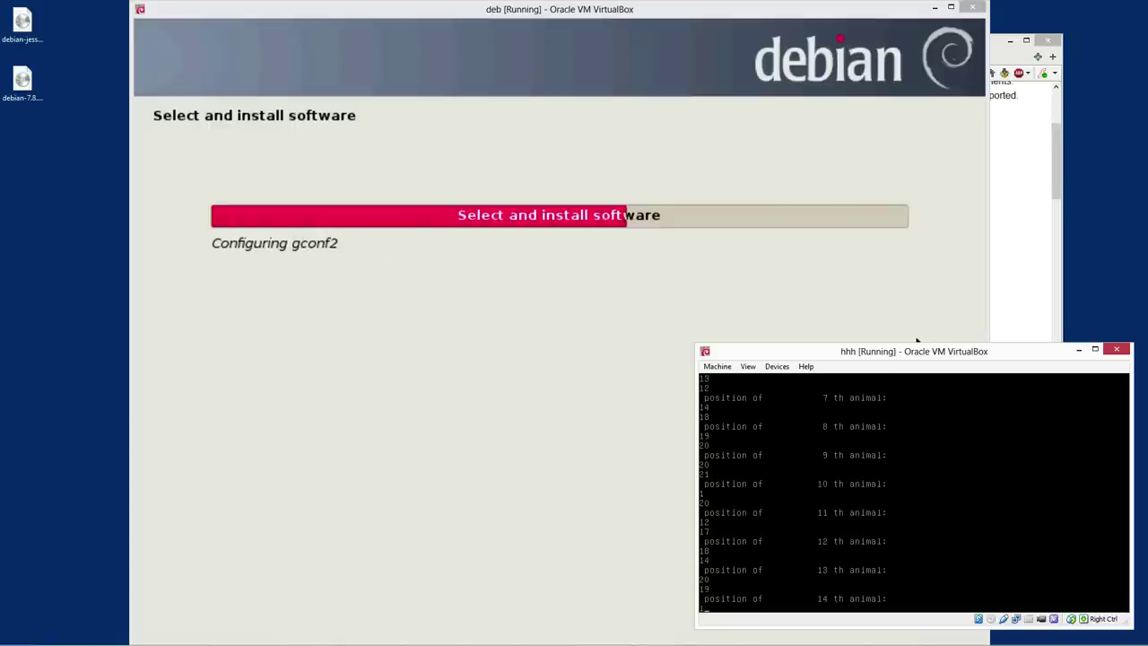
type("16")
key("Return")
type("13")
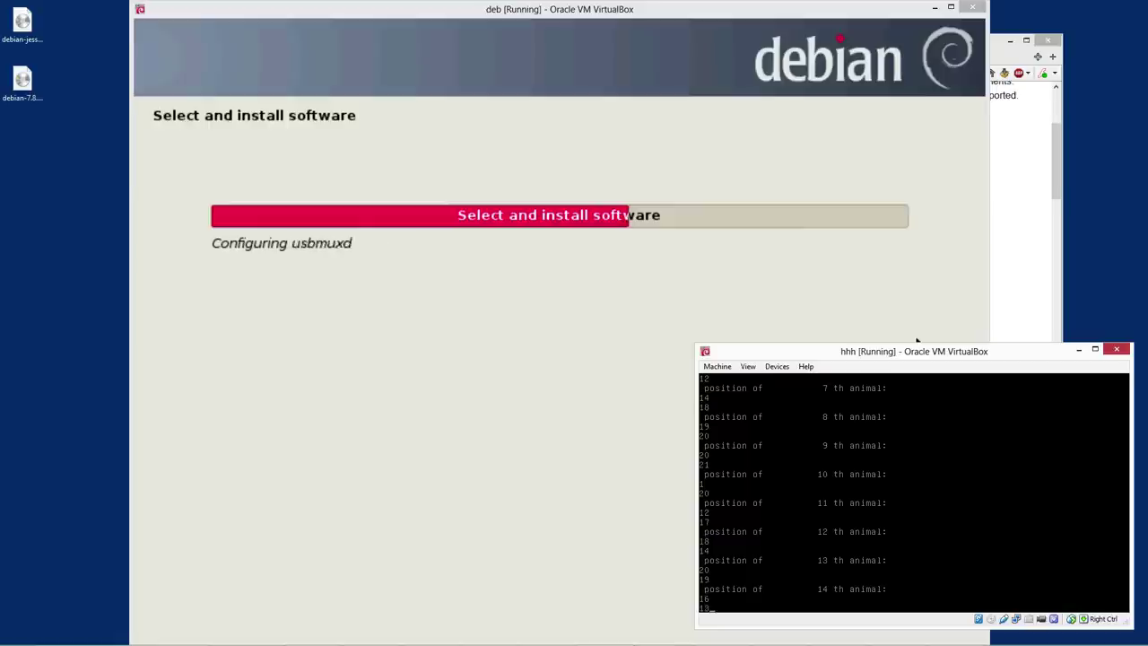
key("Return")
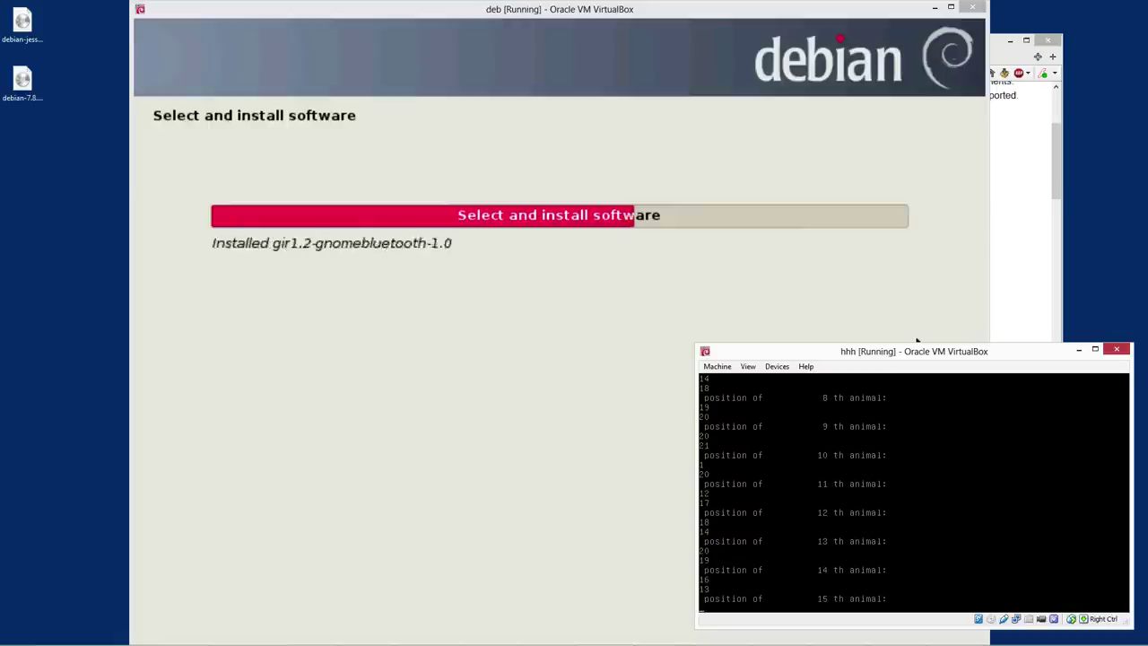
type("12")
key("Return")
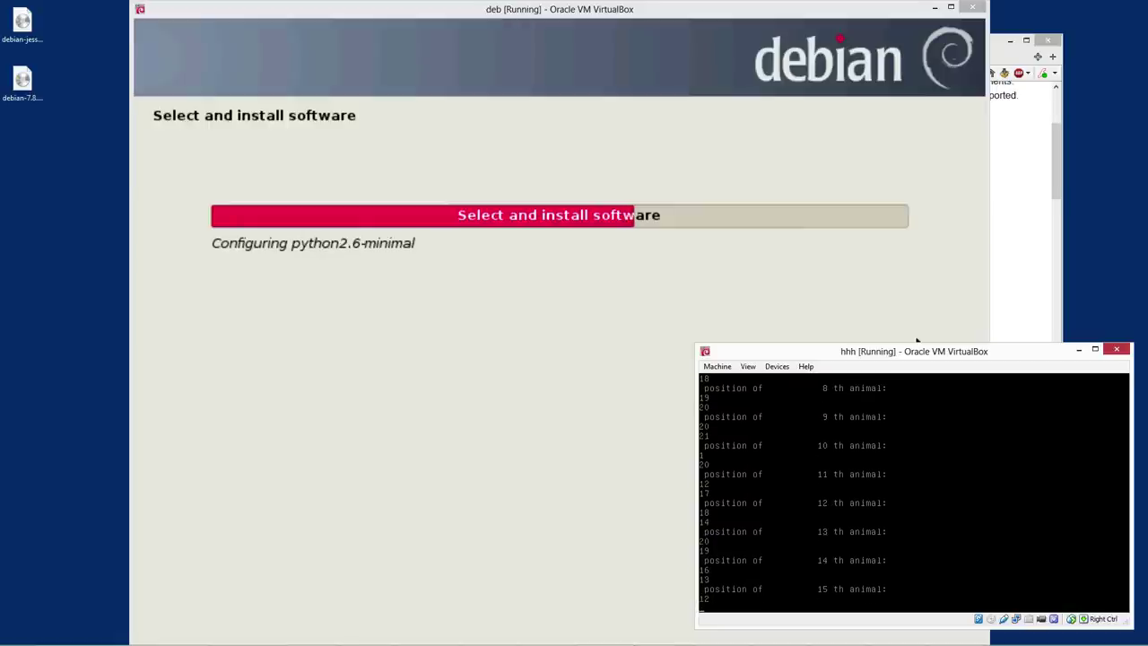
Interrupt the zivot program with Ctrl+C and clear the half-typed 'apt-get install zivot' line
key("ctrl+c")
type("apt-get install zivot")
key("ctrl+u")
Relaunch zivot and set the number of animals to 10
type("zivot")
key("Return")
type("15")
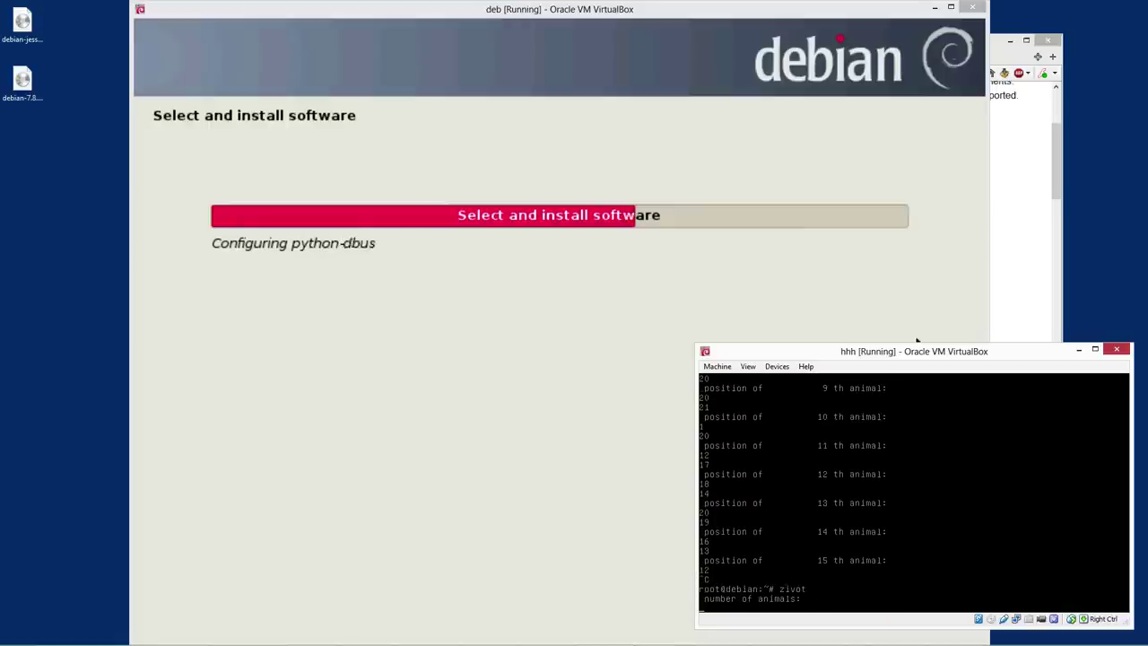
key("BackSpace")
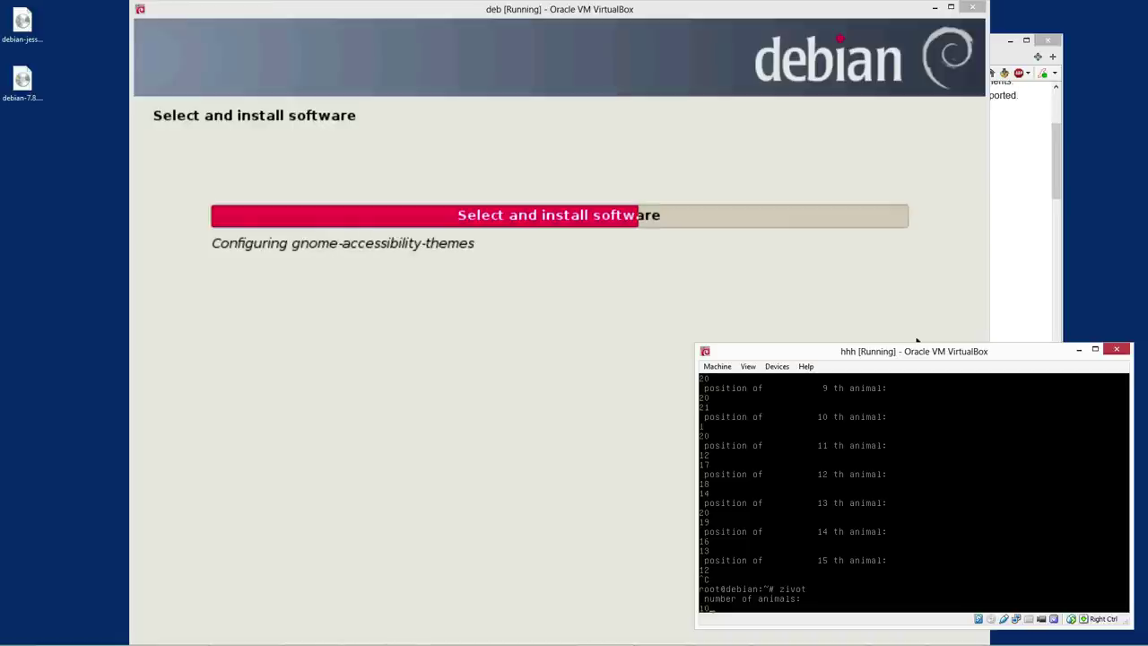
type("0")
key("Return")
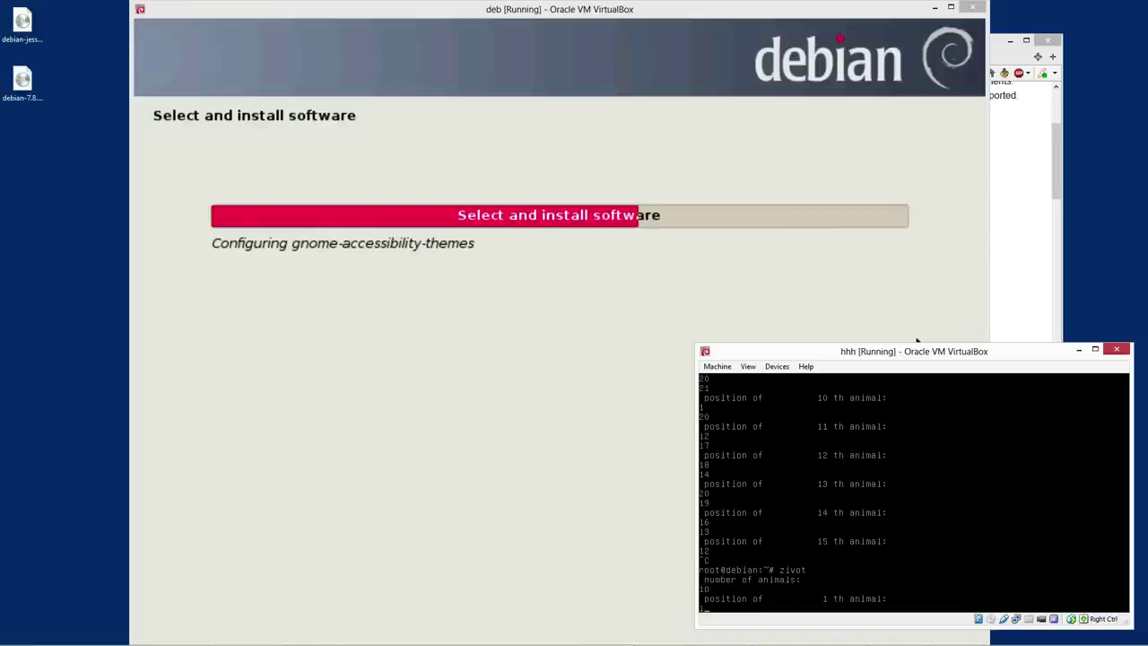
Enter the first animals' coordinates 1, 2, 1, 3, 3, 4, 5, 6
type("1")
key("Return")
type("2")
key("Return")
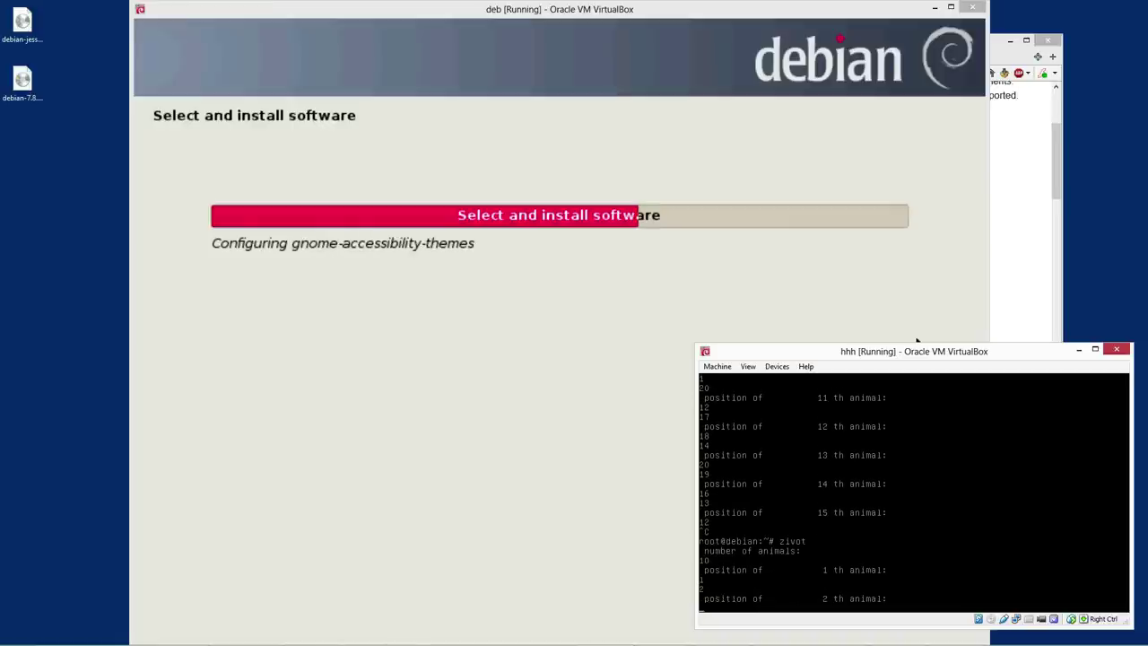
type("1")
key("Return")
type("3")
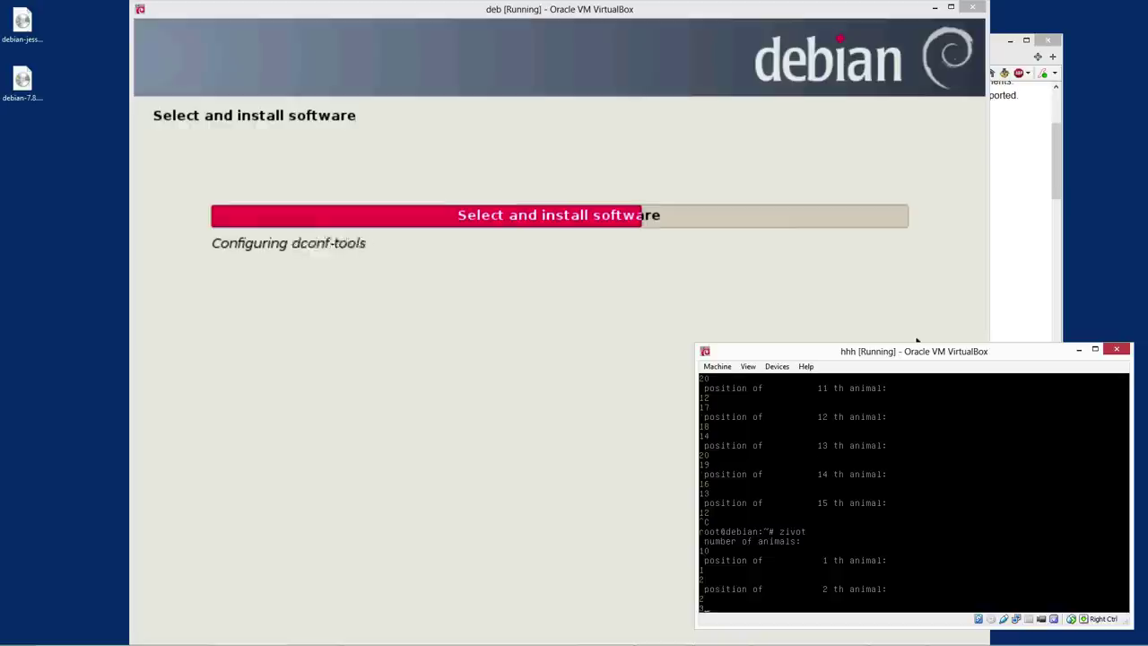
key("Return")
type("3")
key("Return")
type("4")
key("Return")
type("5")
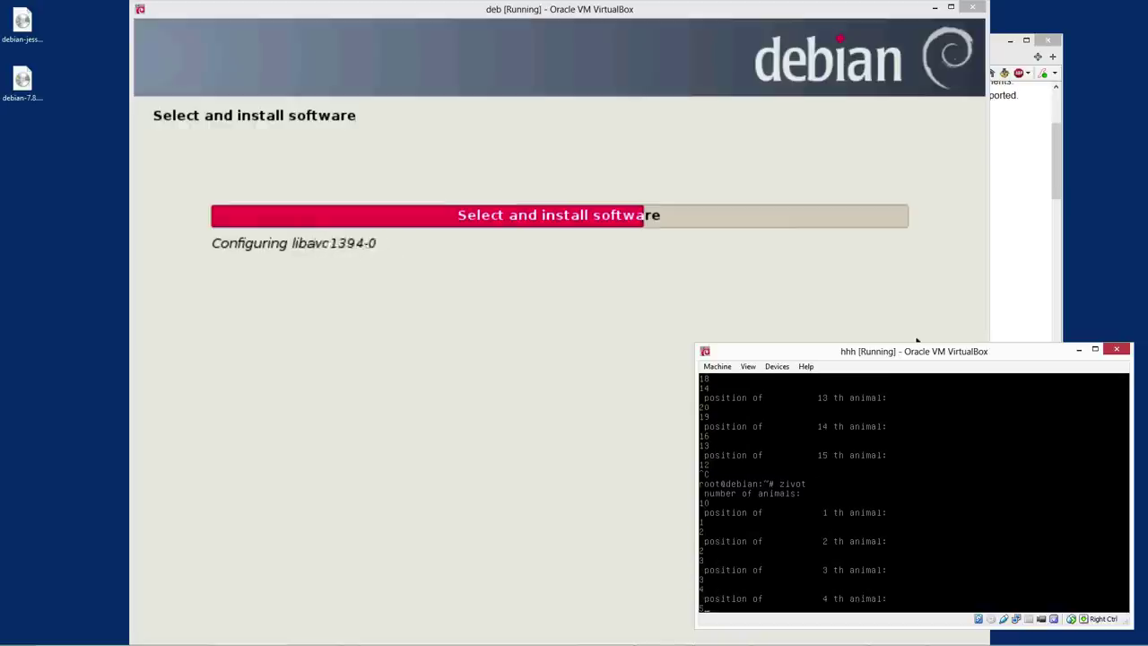
key("Return")
type("6")
key("Return")
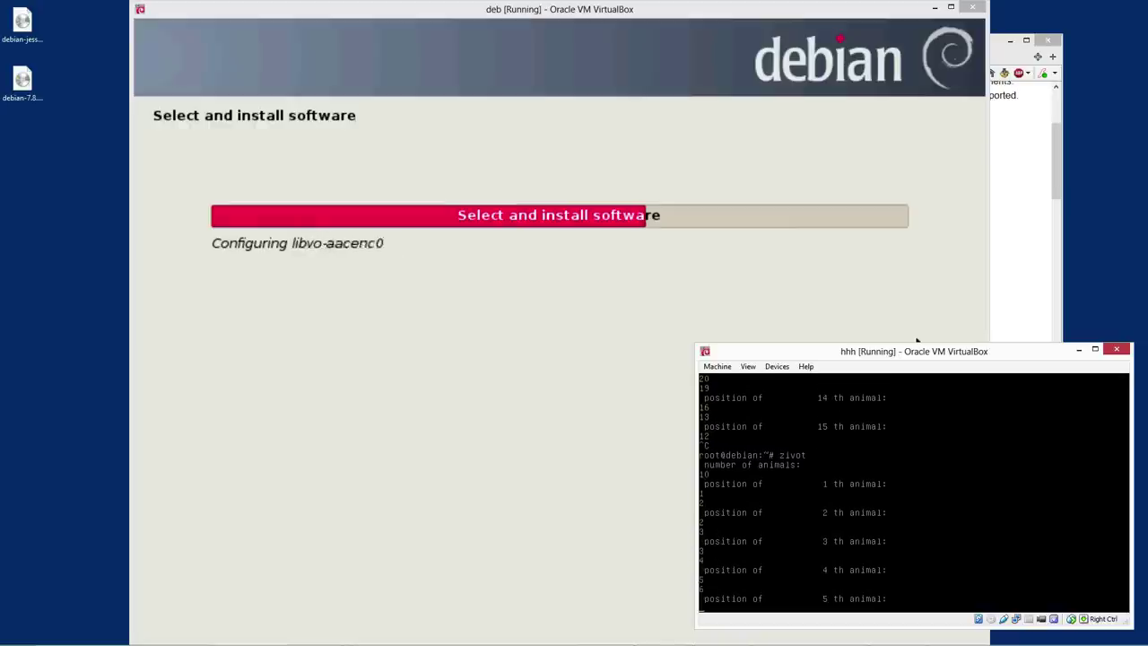
Enter the remaining coordinates 7, 6, 5, 4, 32, 13, 5 to draw the life grid
type("7")
key("Return")
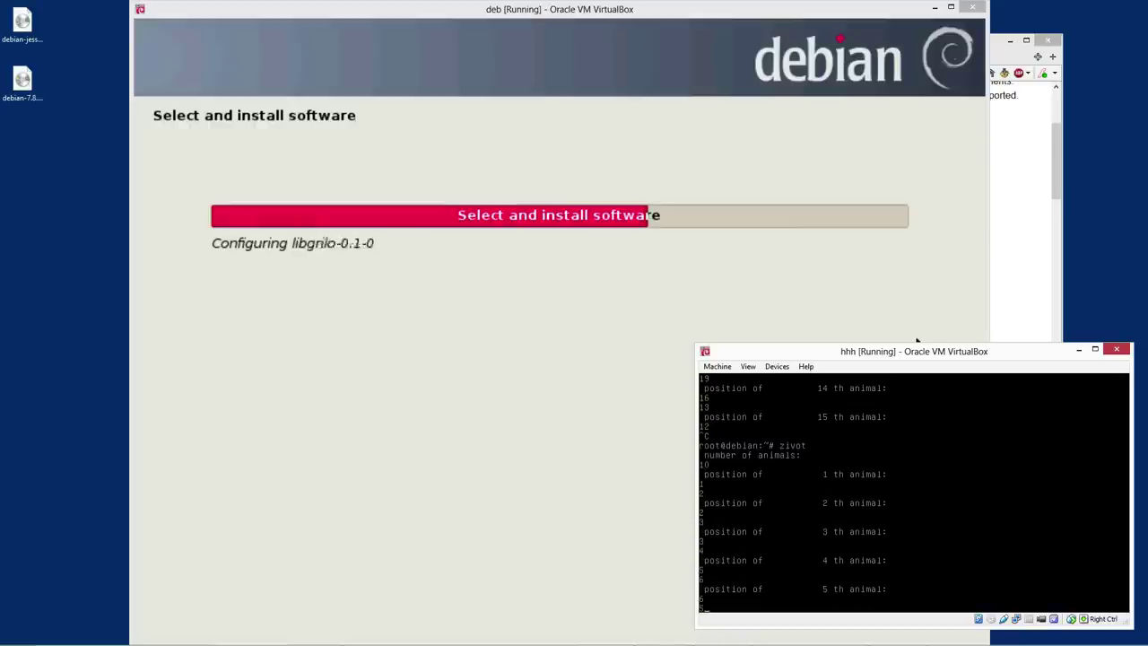
type("6")
key("Return")
type("5")
key("Return")
type("4")
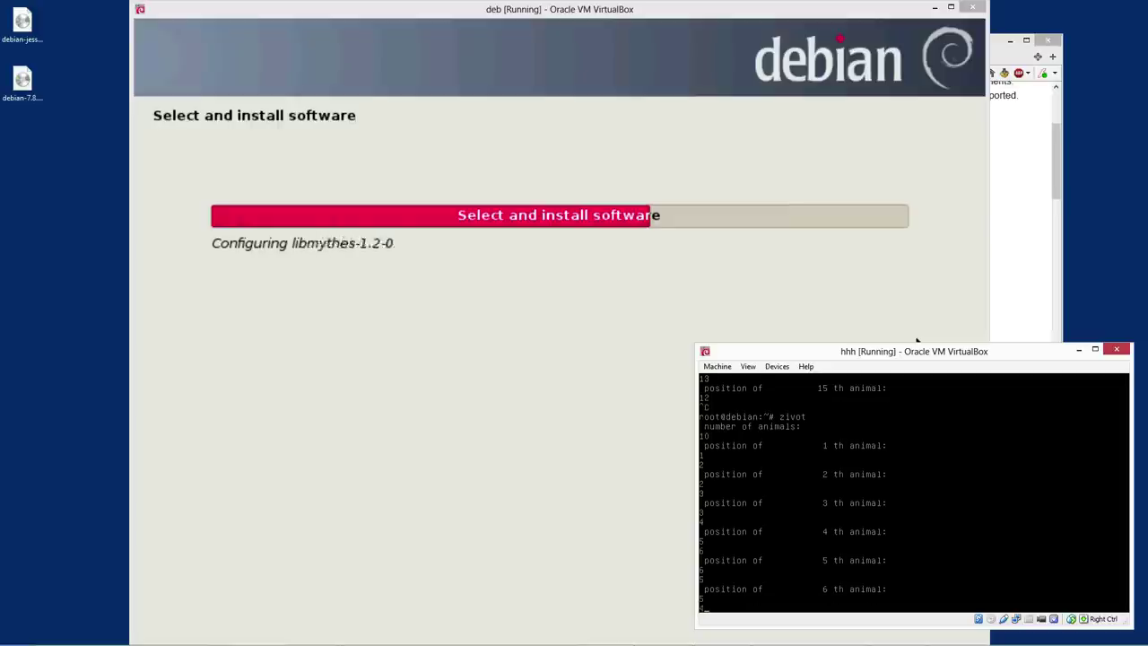
key("Return")
type("32")
key("Return")
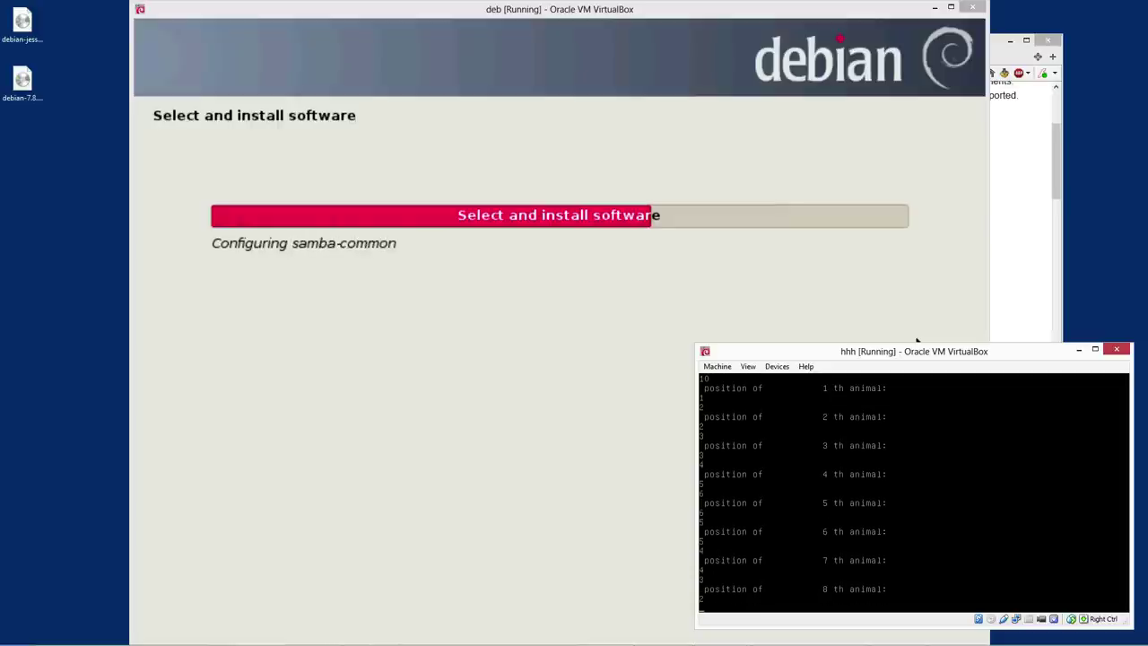
type("1")
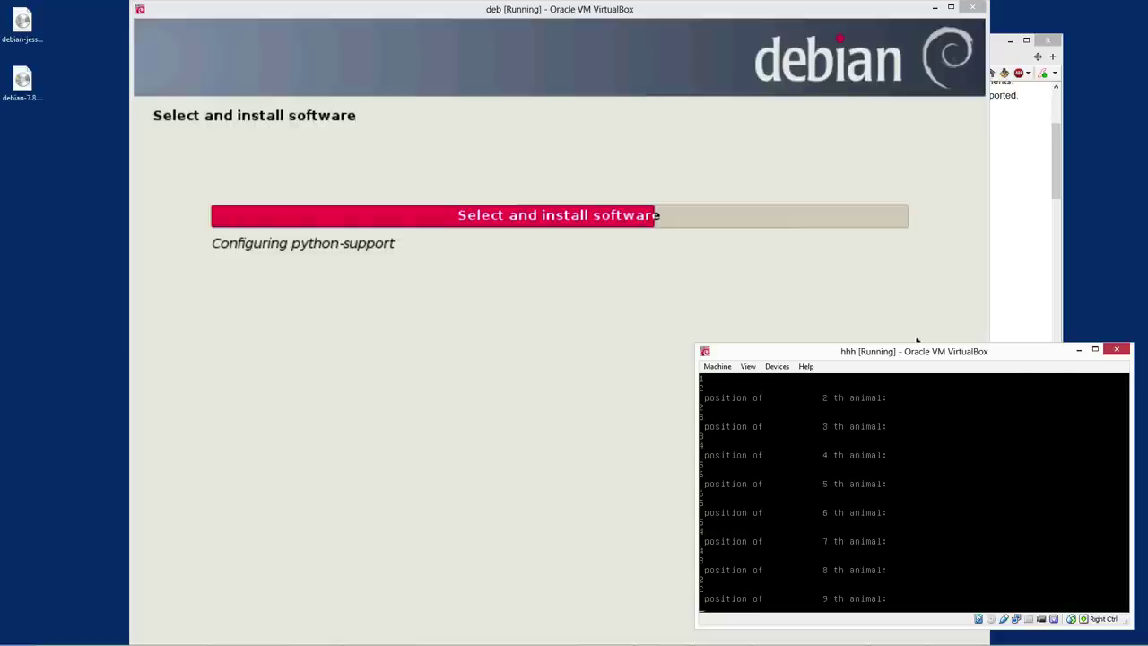
type("3")
key("Return")
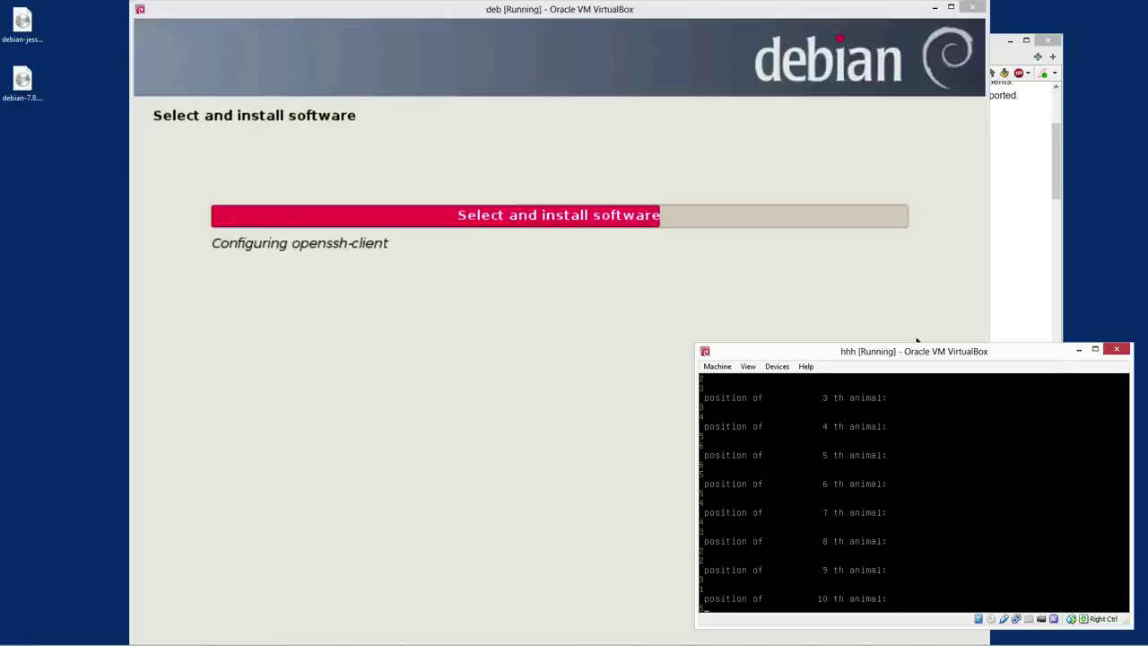
type("5")
key("Return")
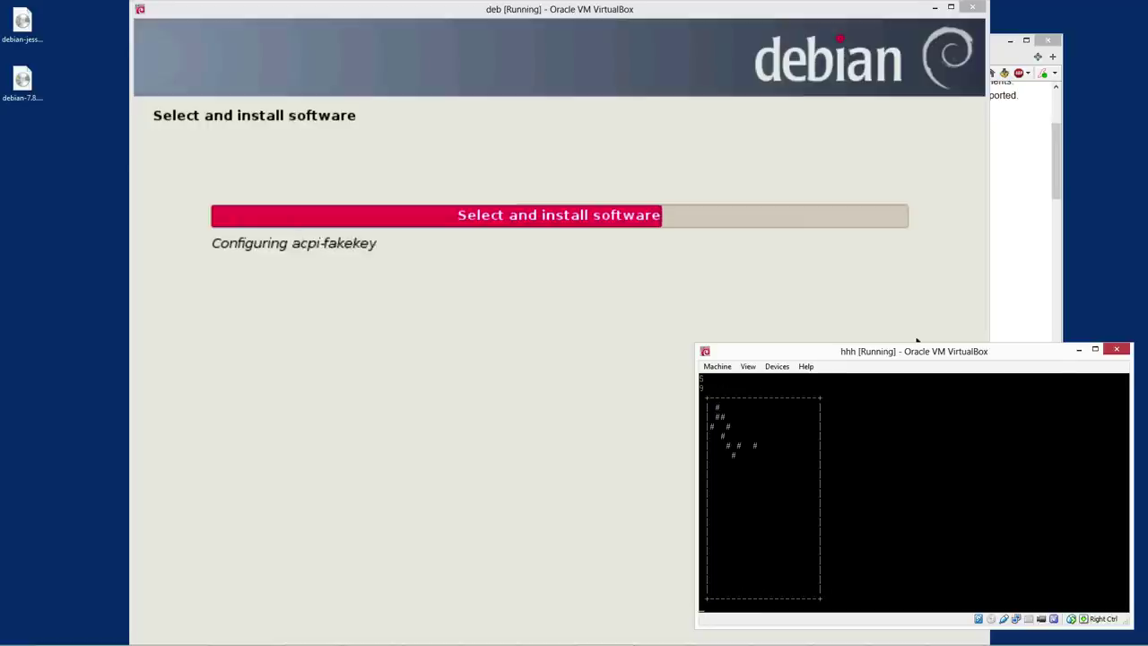
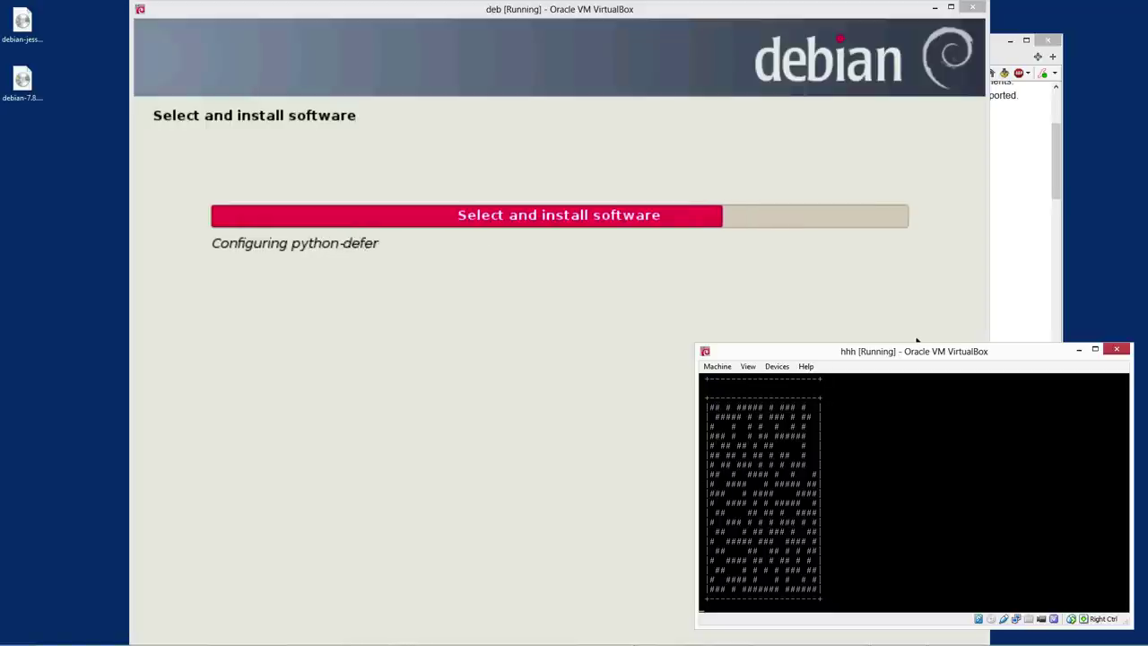
Stop the game of life, then read zivot's --help output and manual page
key("ctrl+c")
type("zivot --help")
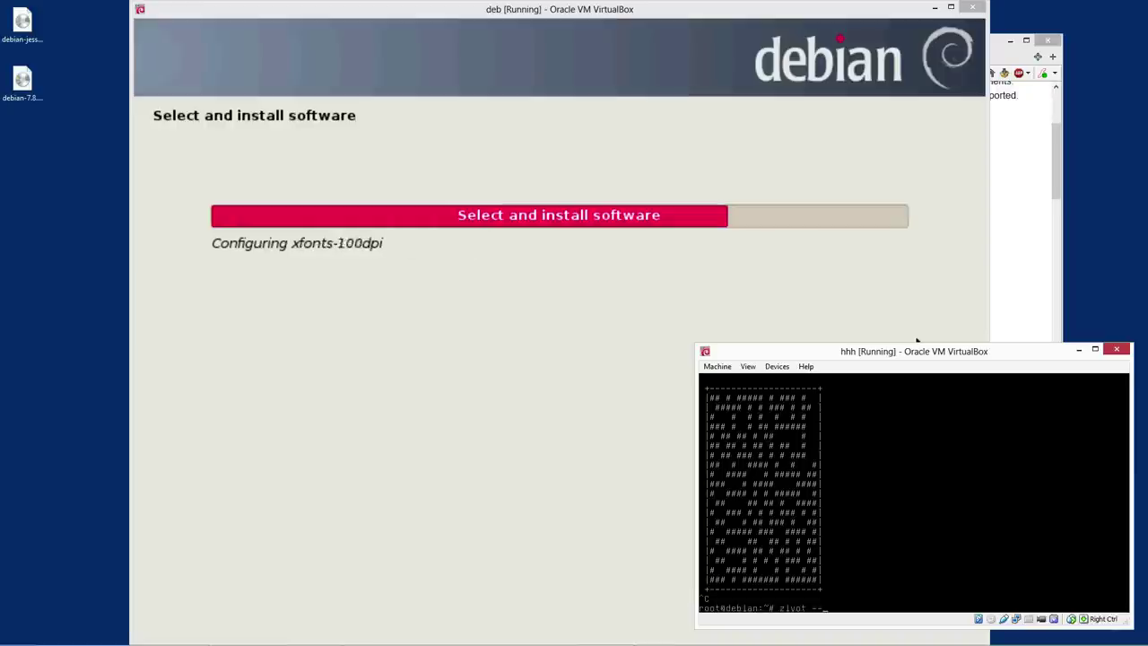
key("Return")
key("ctrl+c")
key("ctrl+c")
key("ctrl+c")
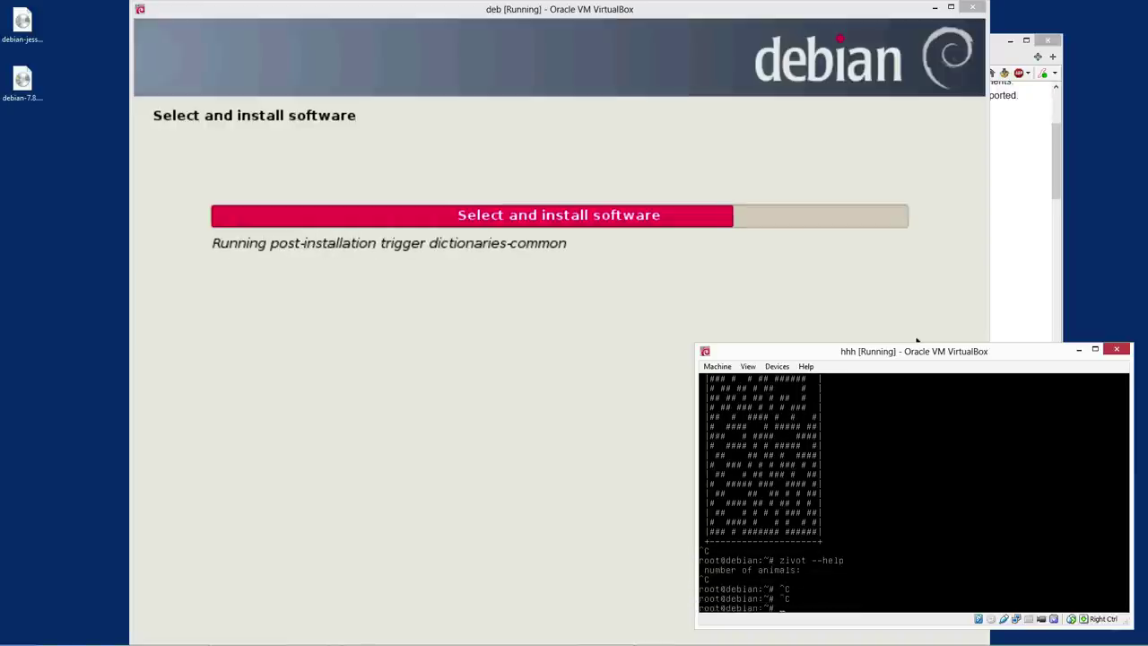
type("man zivot")
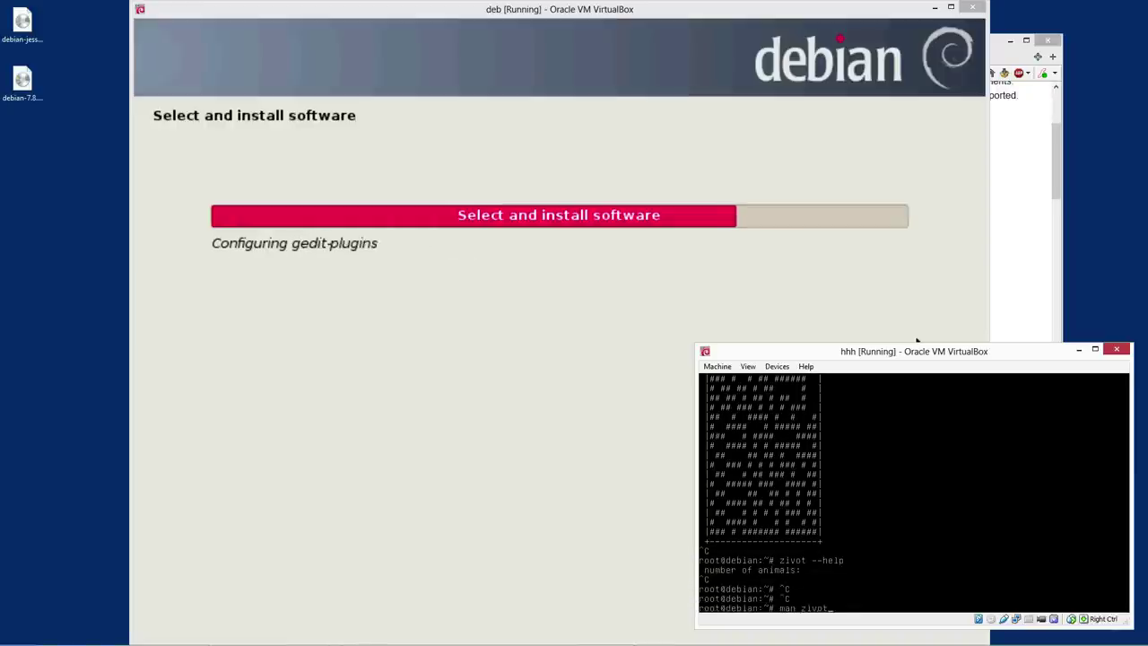
key("Return")
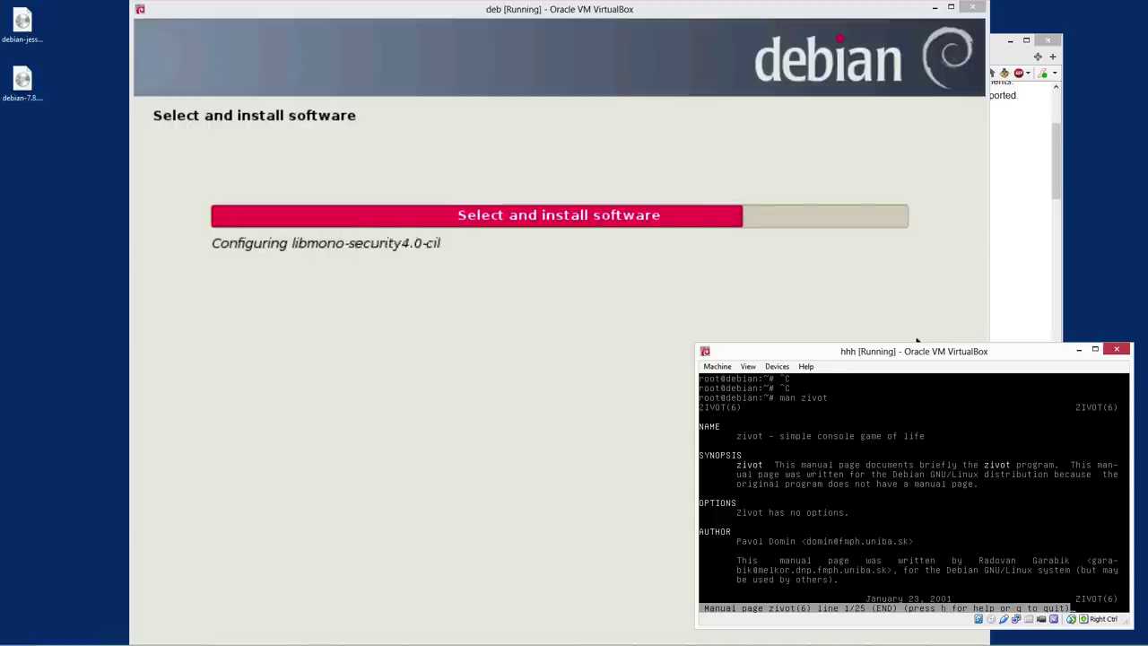
key("q")
Edit the recalled command back to zivot and start it with 2 animals
key("Up")
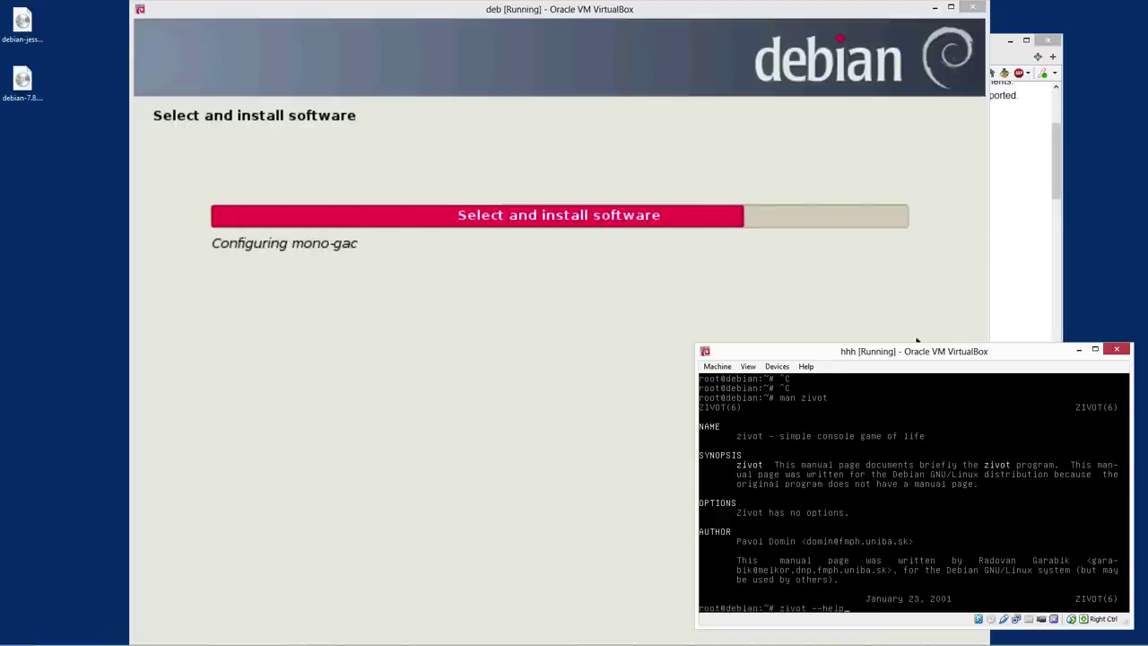
key("Home")
key("Delete")
key("Delete")
key("Delete")
key("Delete")
key("End")
key("Return")
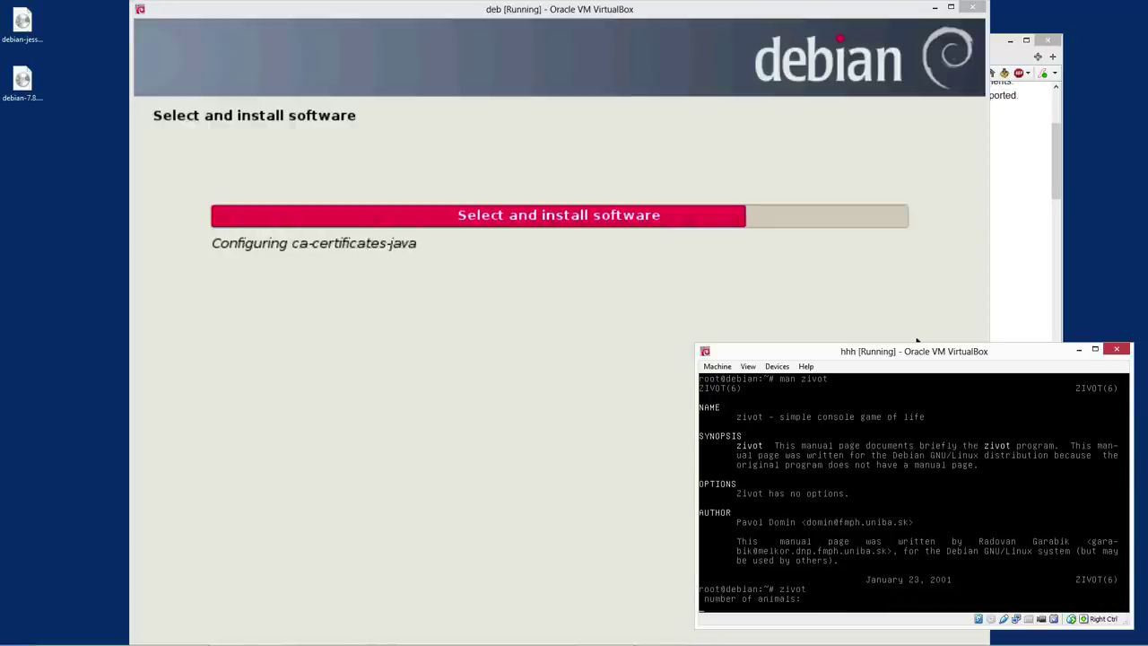
type("2")
key("Return")
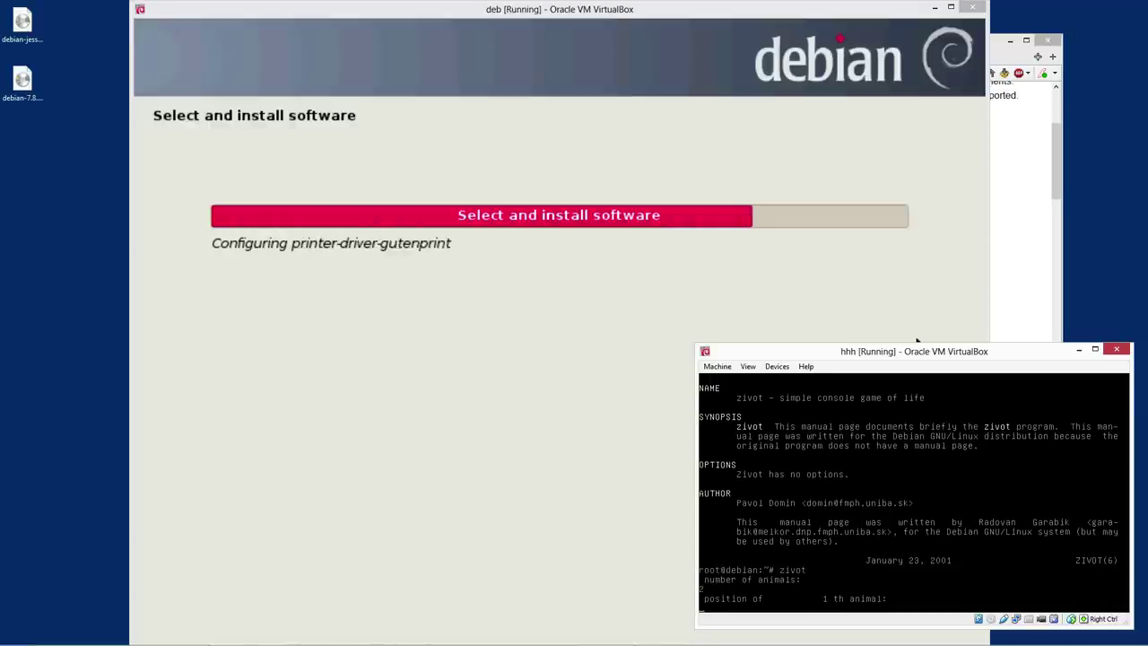
Place the two animals at (1,1) and (2,2) and run the simulation
type("1")
key("Return")
type("1")
key("Return")
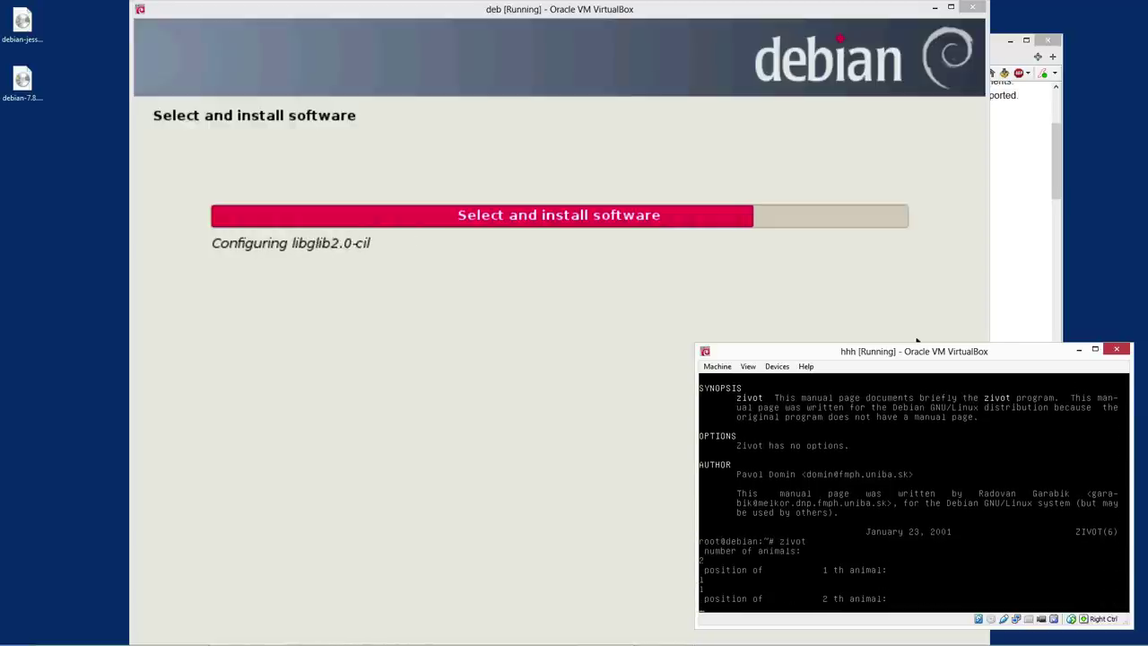
type("2")
key("Return")
type("2")
key("Return")
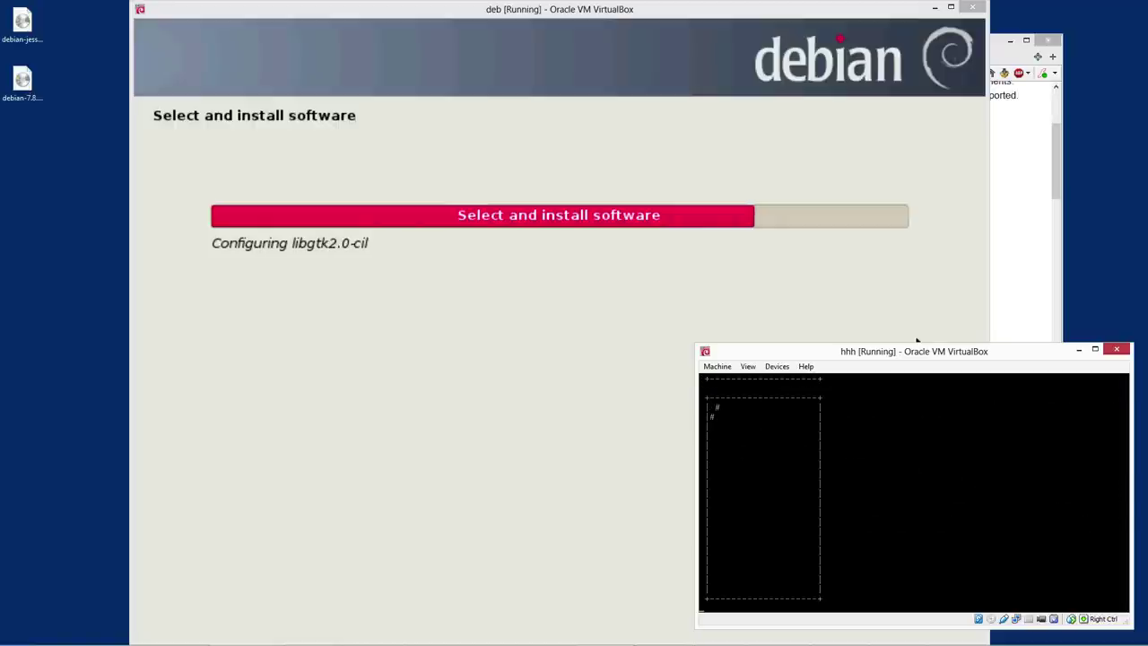
Stop the simulation and rerun zivot with 4 animals
key("ctrl+c")
type("man zivot")
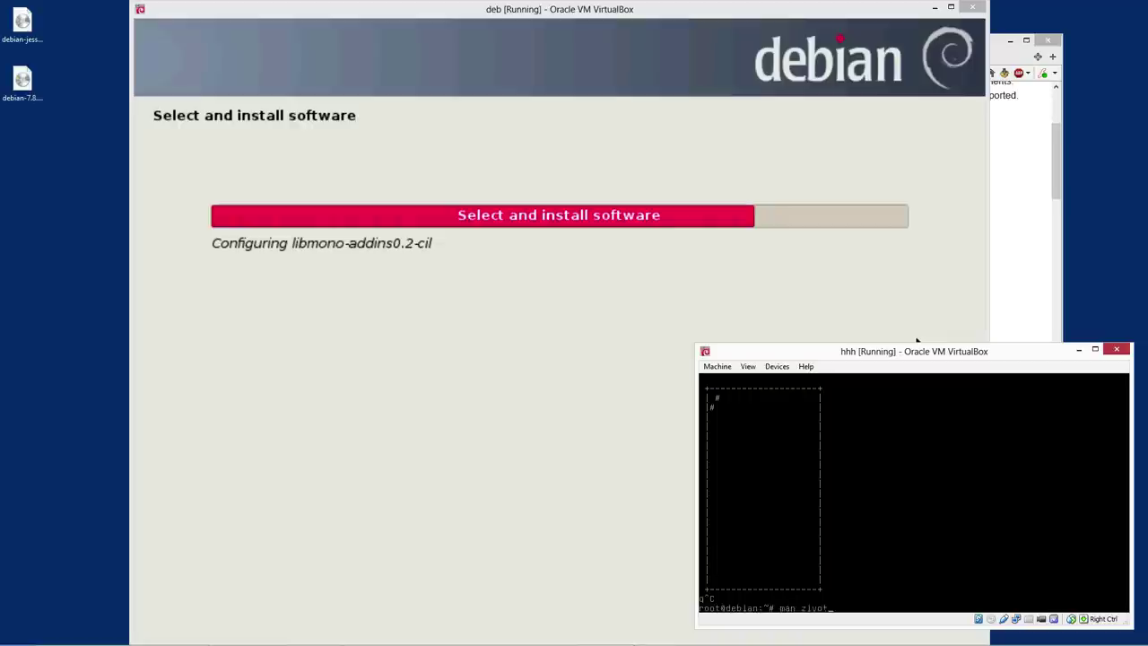
key("Up")
key("Return")
type("4")
key("Return")
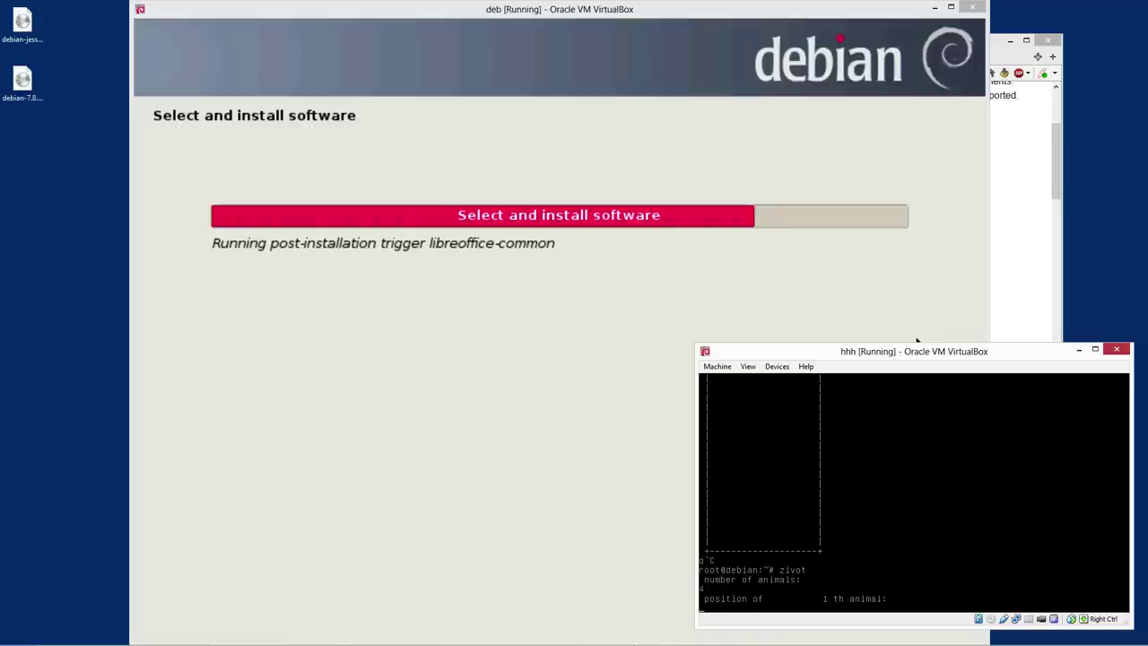
Enter the four animals' coordinates (1,1), (2,2), (3,3), 4 and start the simulation
type("1")
key("Return")
type("1")
key("Return")
type("2")
key("Return")
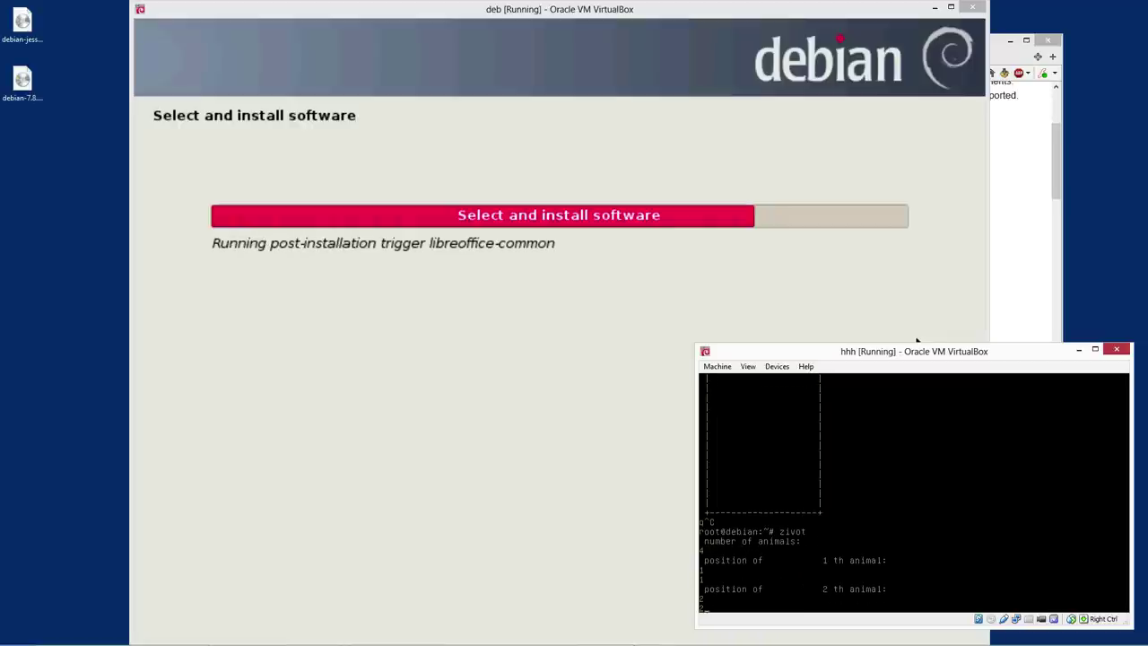
type("2")
key("Return")
type("3")
key("Return")
type("3")
key("Return")
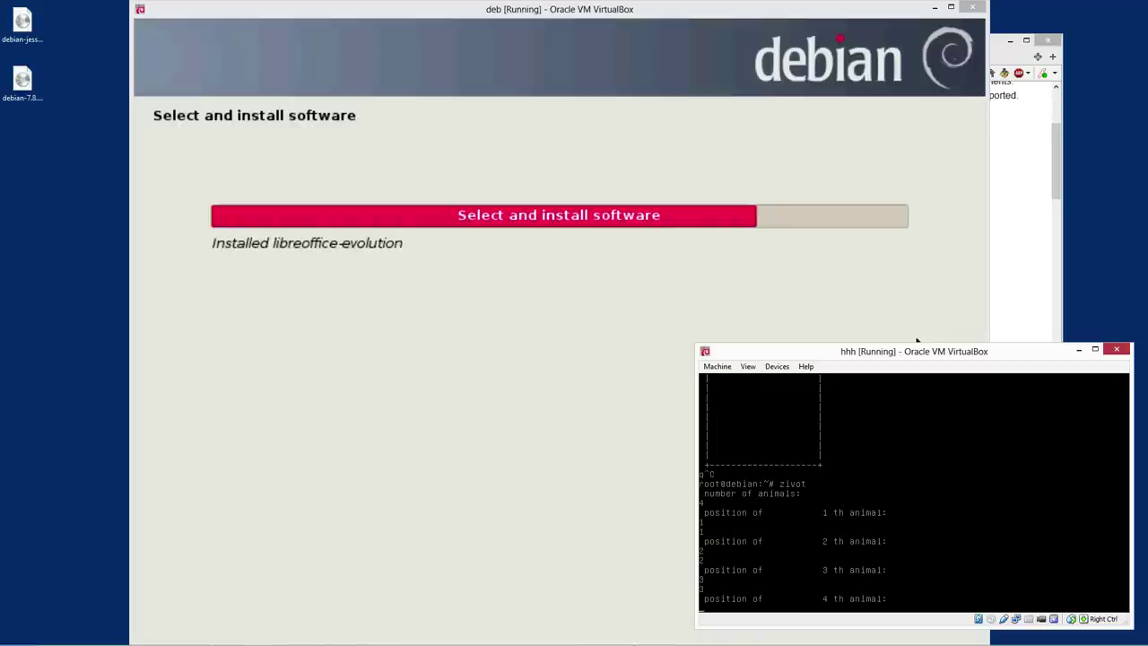
type("4")
key("Return")
type("4")
key("Return")
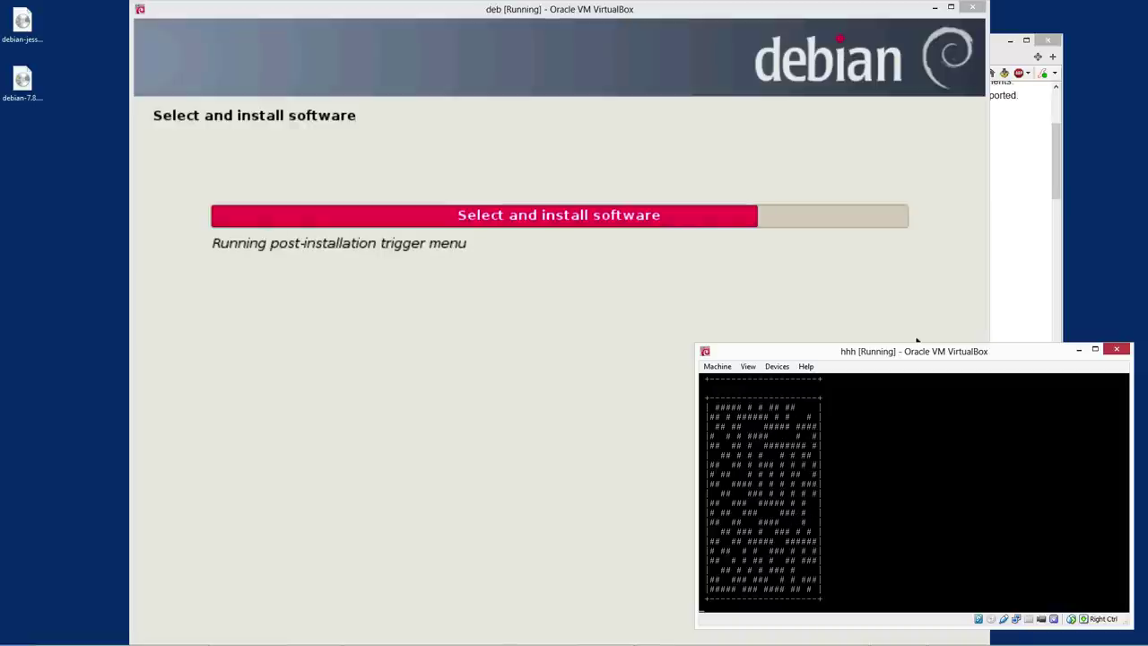
Stop the simulation and restart zivot with 5 animals
key("ctrl+c")
type("zivot")
key("Return")
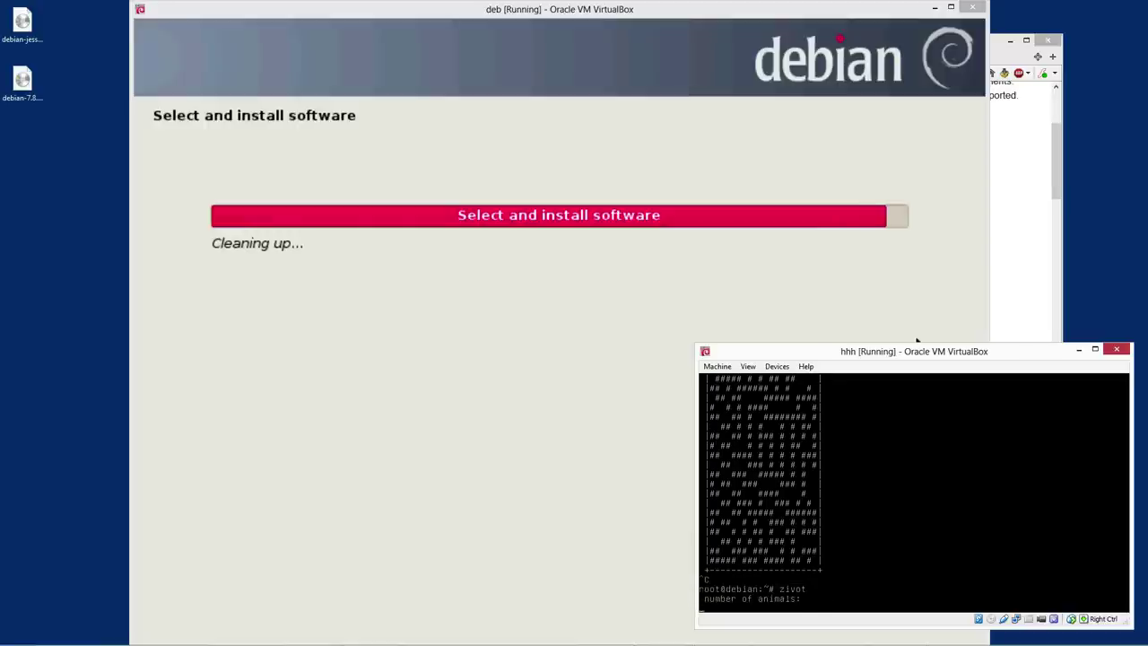
type("5")
key("Return")
Place the first two animals at (1,1) and (2,1)
type("1")
key("Return")
type("1")
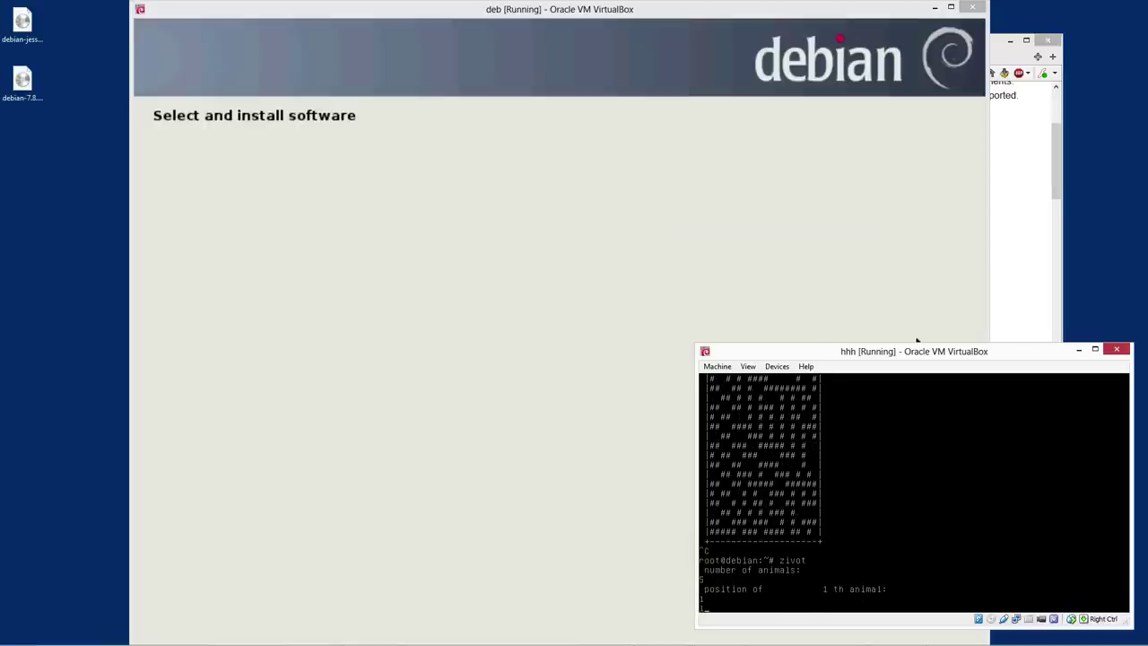
key("Return")
type("2")
key("Return")
type("1")
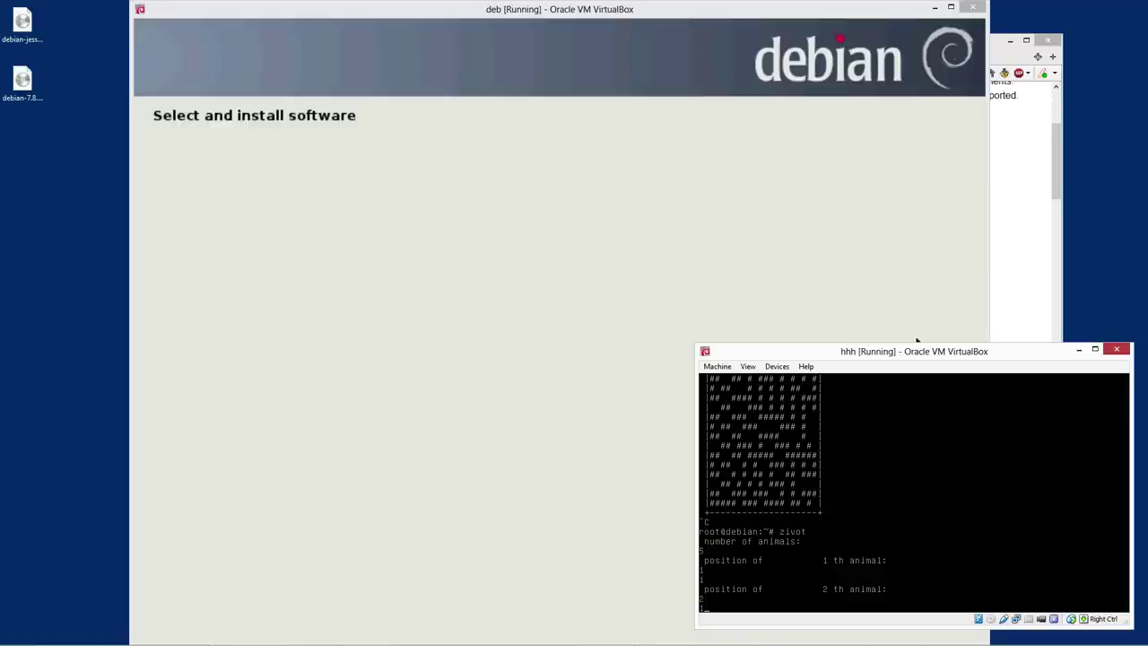
key("Return")
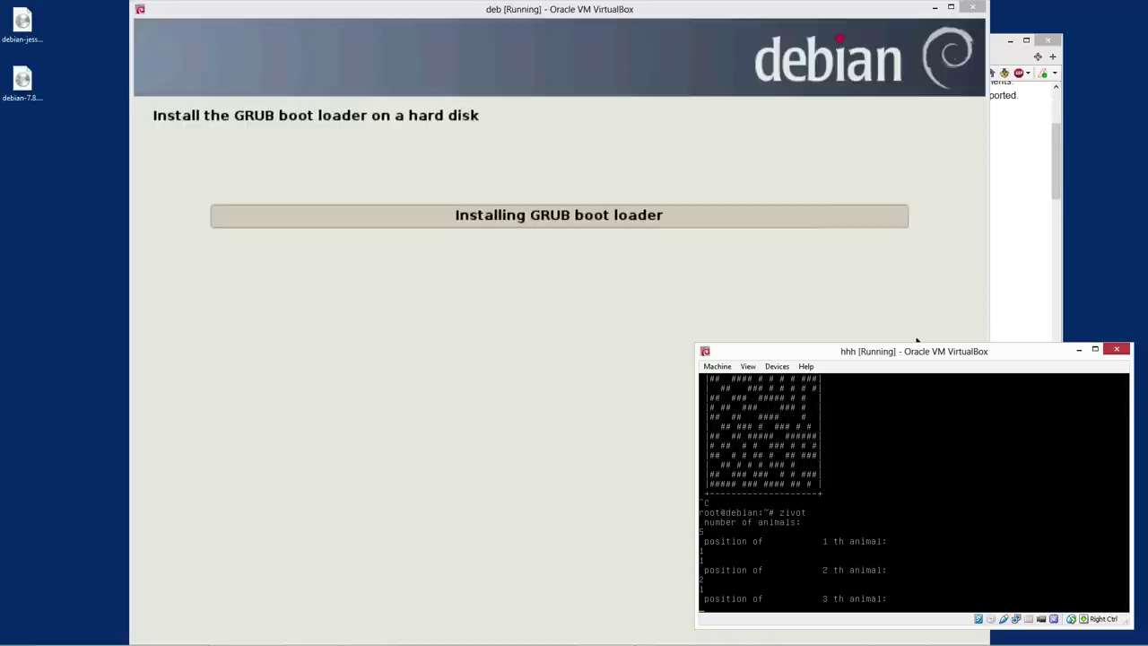
Place the remaining animals at (2,1), (2,3), (3,3), run it, and return to the installer VM
type("2")
key("Return")
type("1")
key("Return")
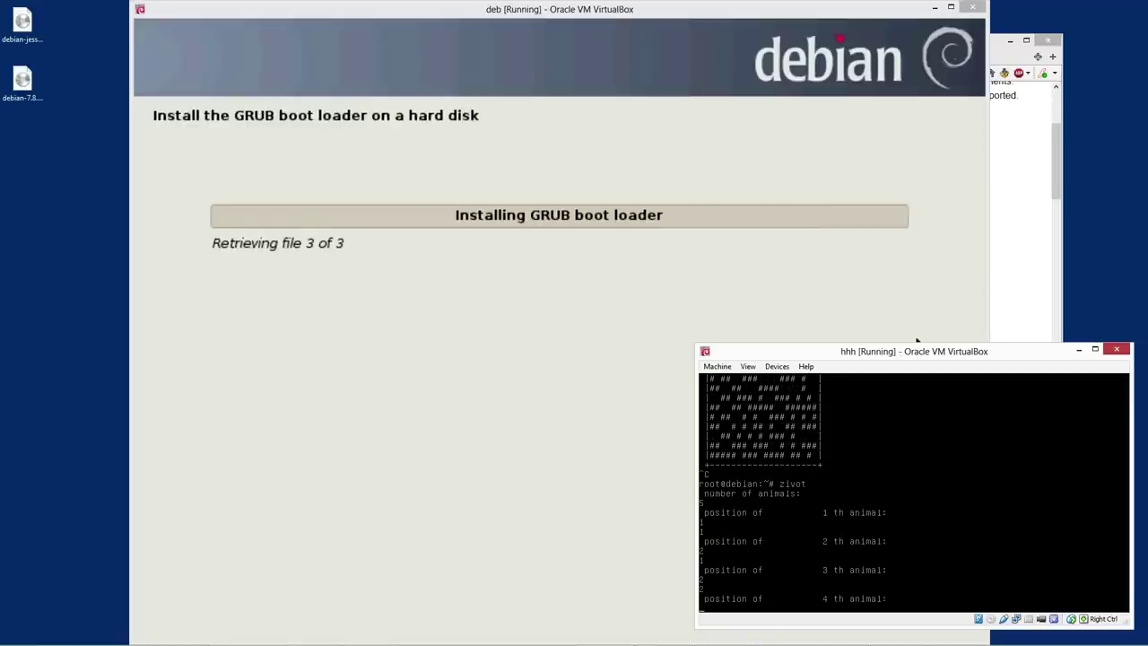
type("2")
key("Return")
type("3")
key("Return")
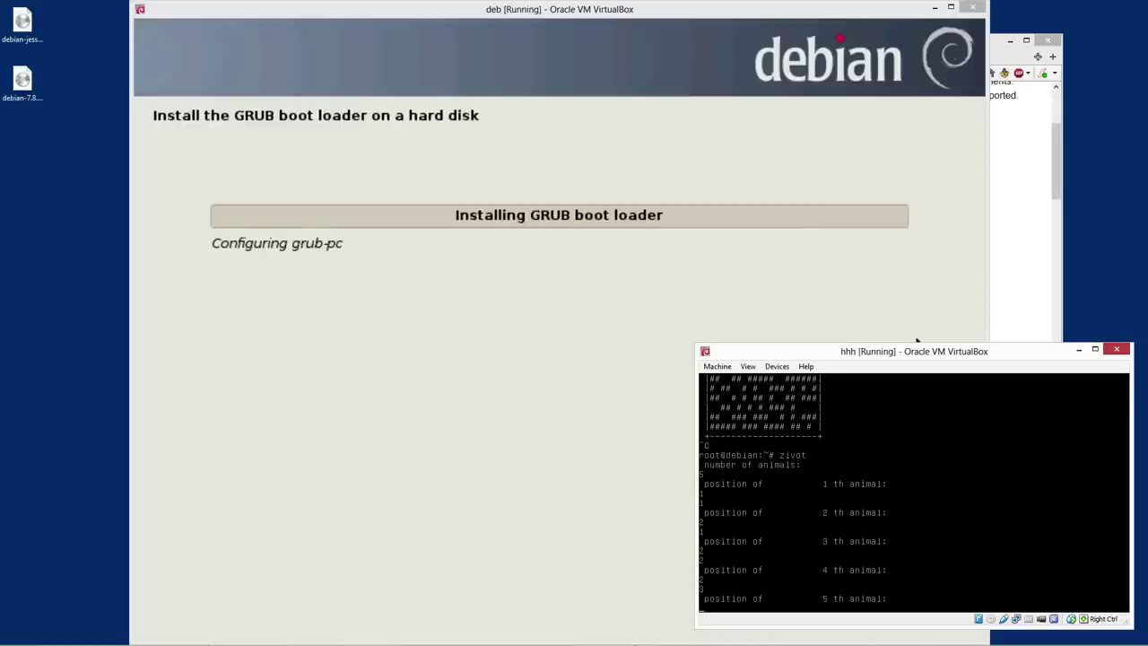
type("3")
key("Return")
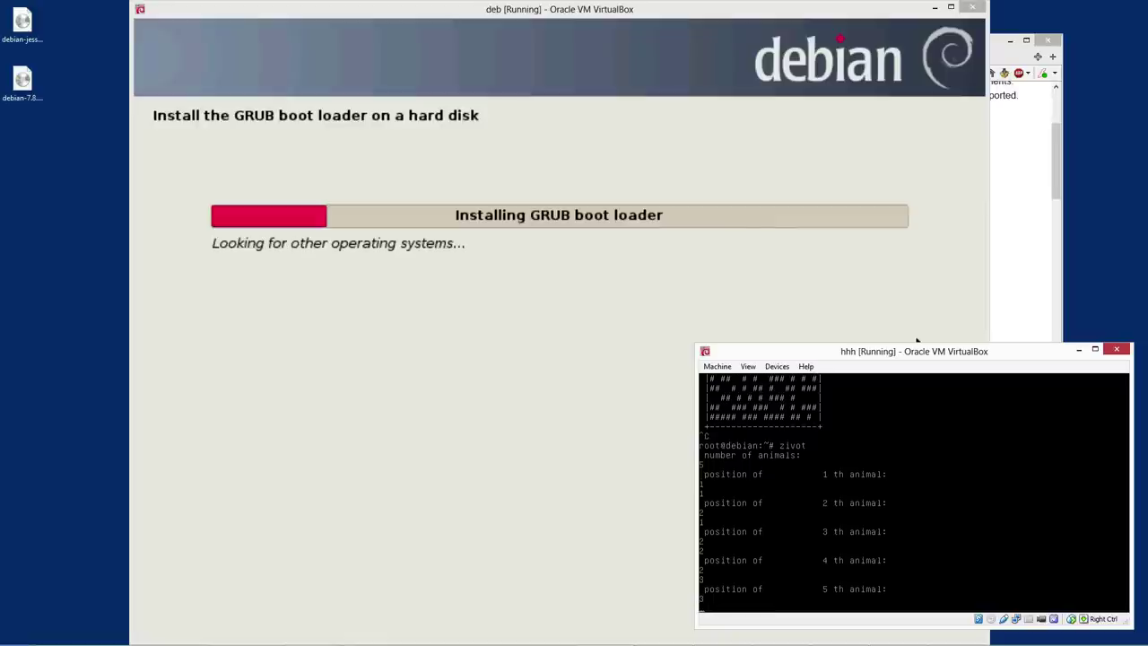
type("3")
key("Return")
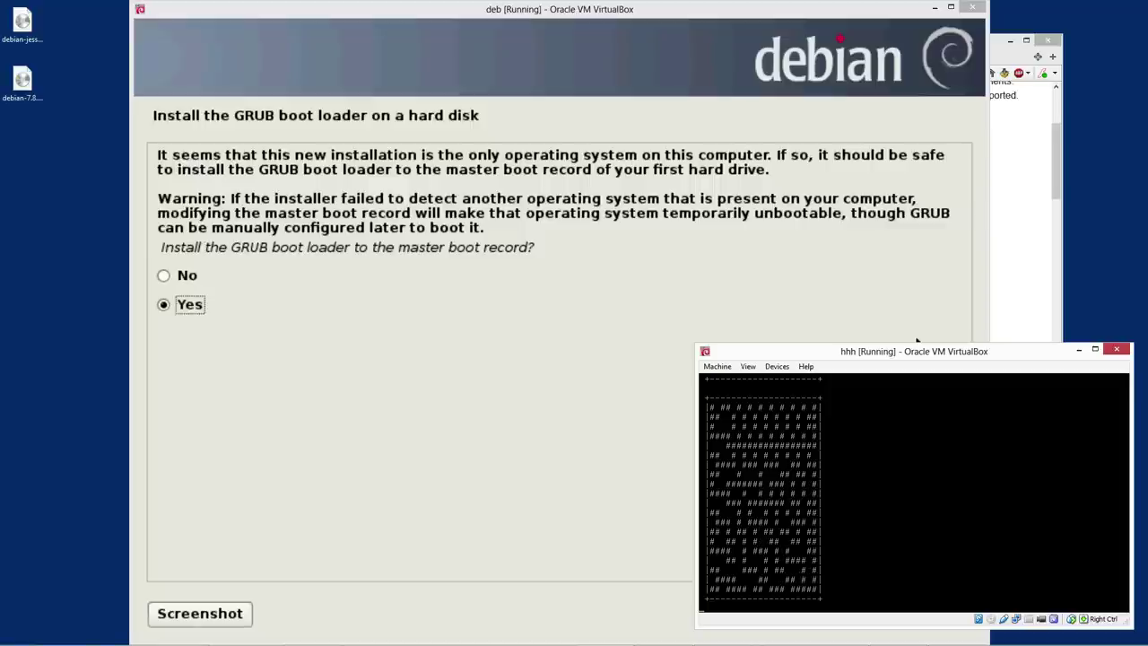
left_click(399, 489)
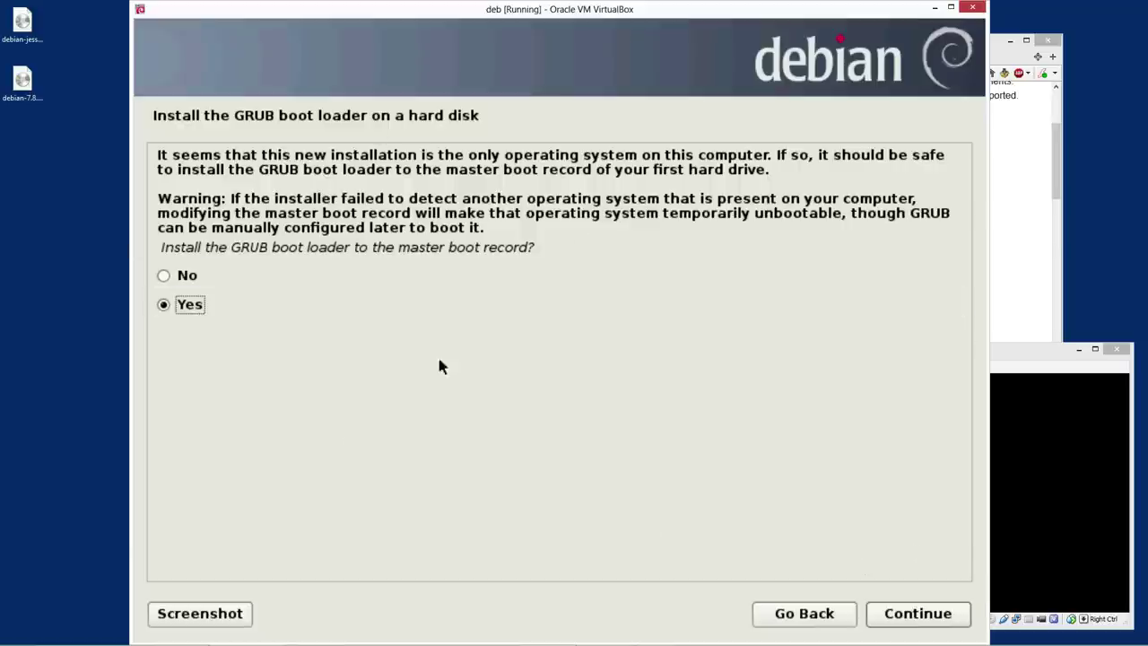
Confirm GRUB installation to the master boot record and finish the install to reboot
left_click(908, 625)
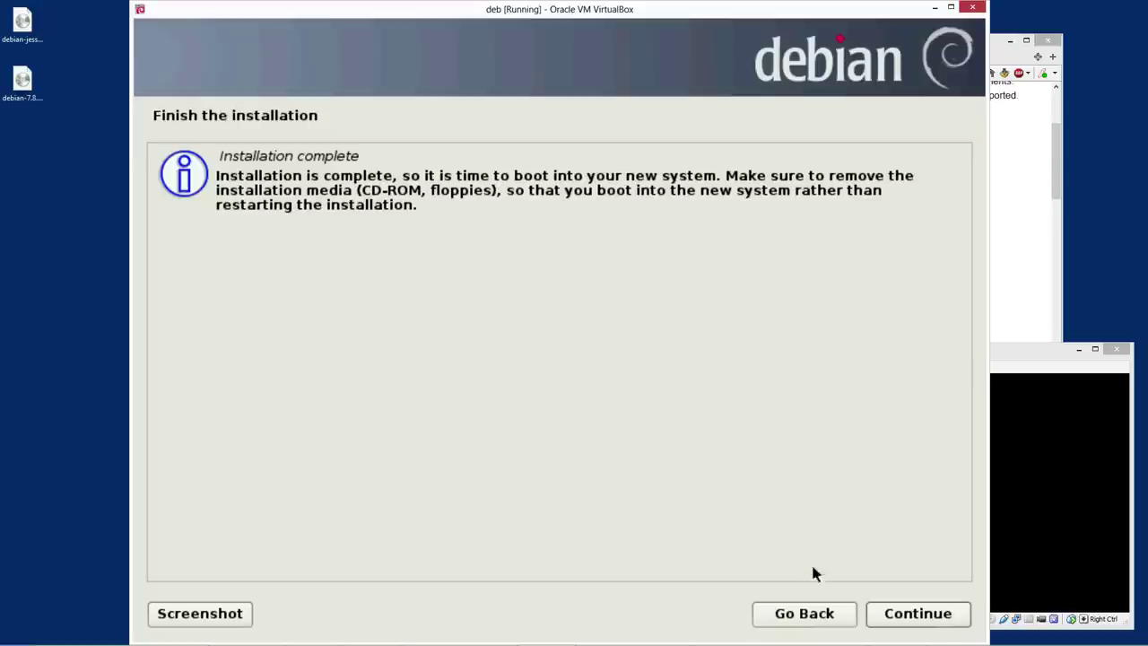
left_click(934, 618)
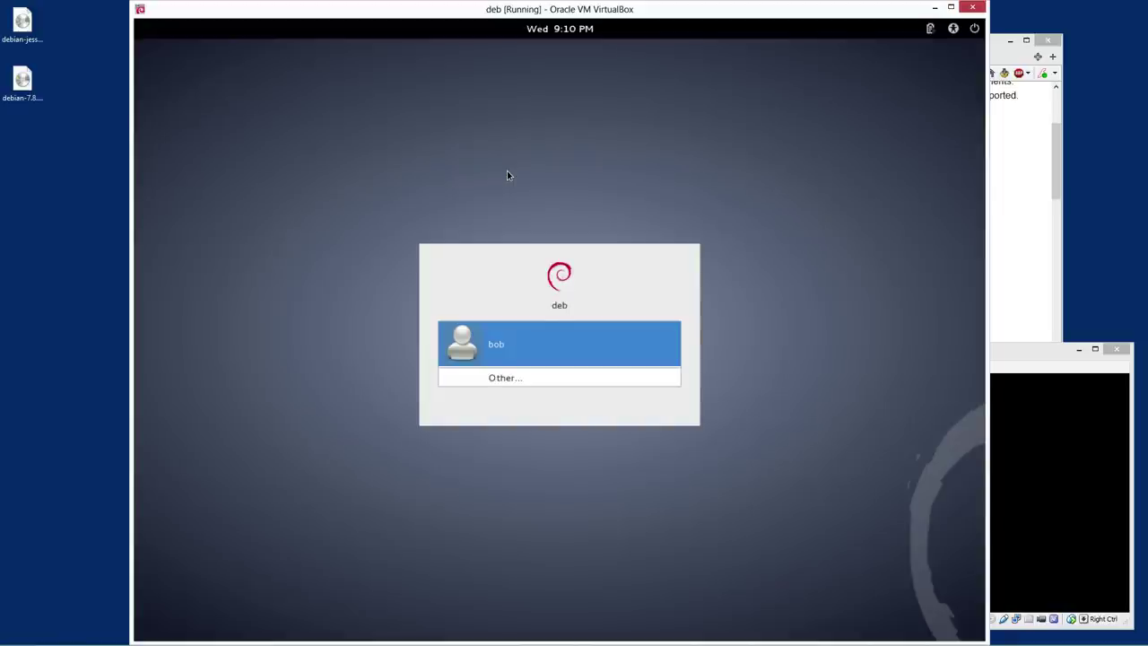
Log in to the new Debian desktop with the user account's password
key("Return")
type("p")
key("Return")
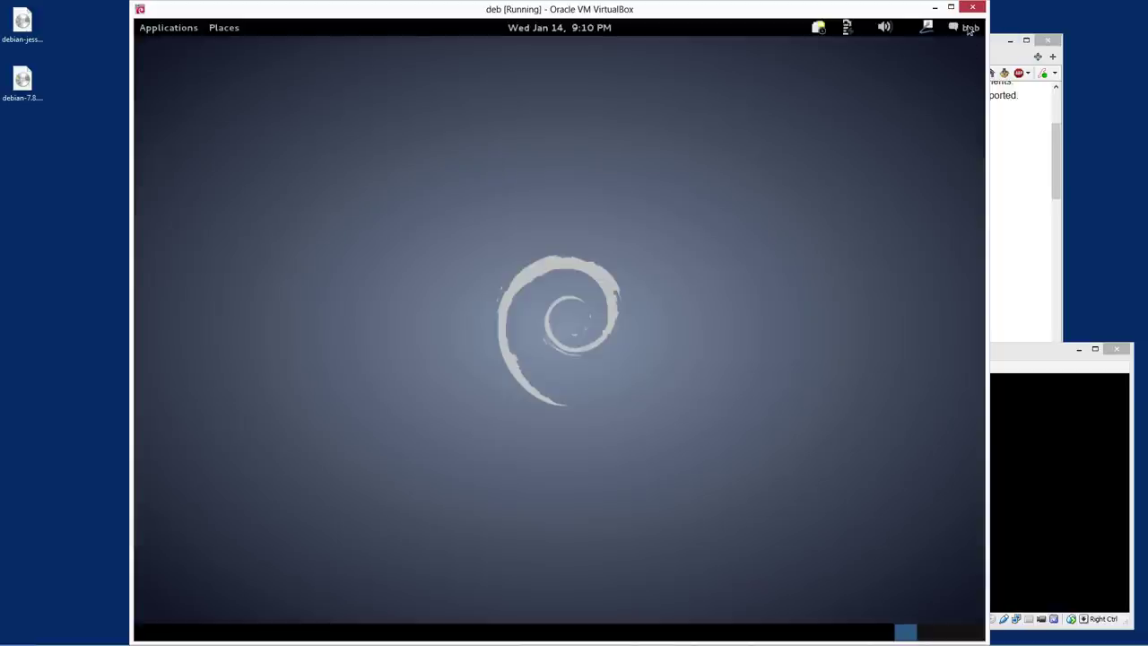
Browse the Places and Applications menus on the top panel
left_click(214, 29)
left_click(149, 36)
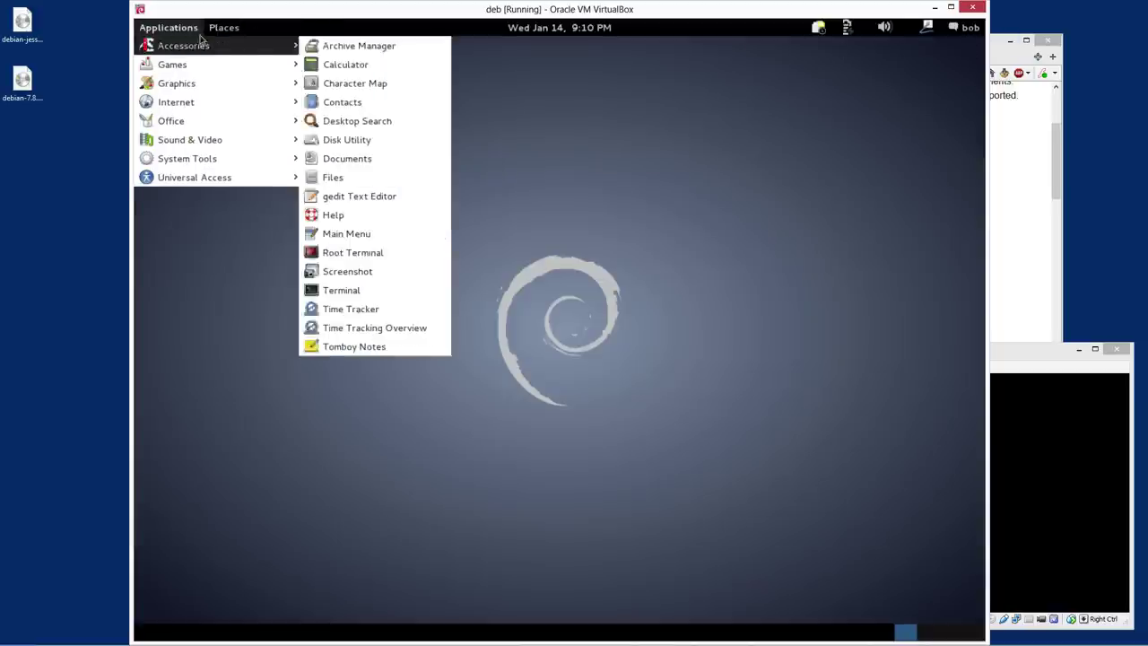
left_click(251, 34)
left_click(251, 34)
left_click(628, 191)
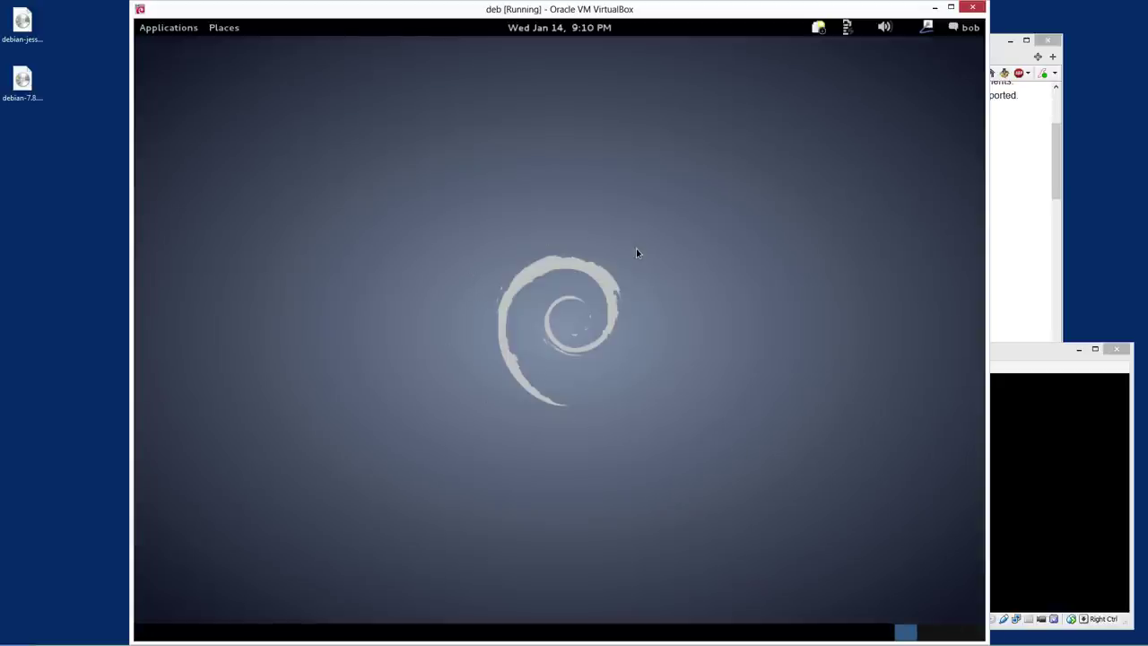
left_click(188, 32)
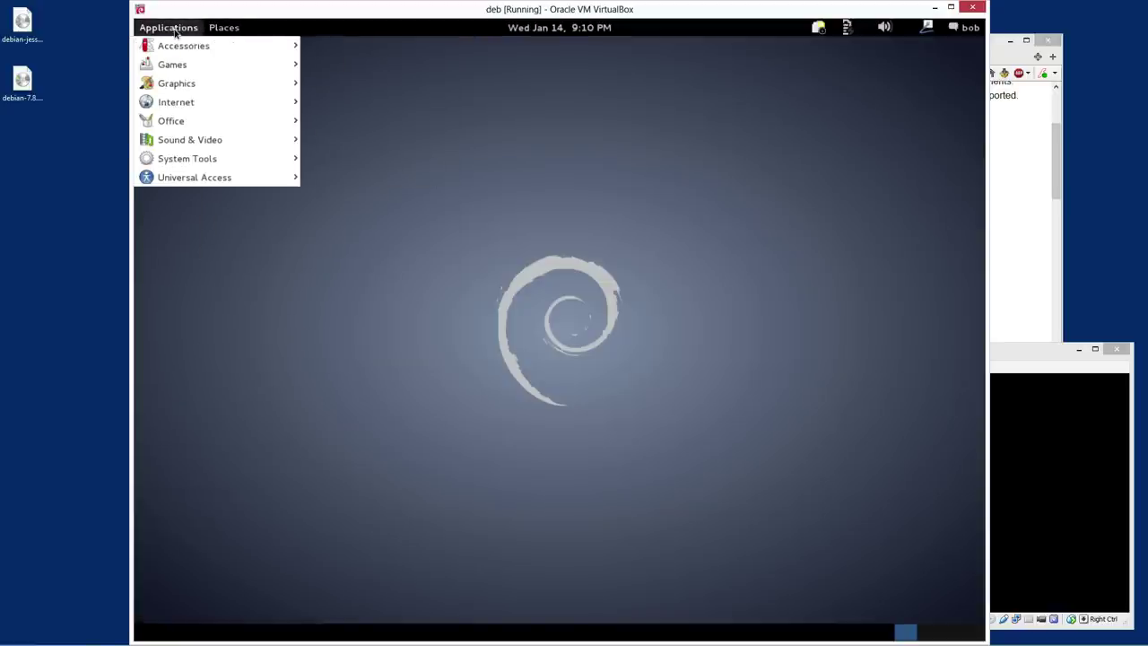
Launch xterm from the Alt+F2 run dialog and become root with su
left_click(728, 140)
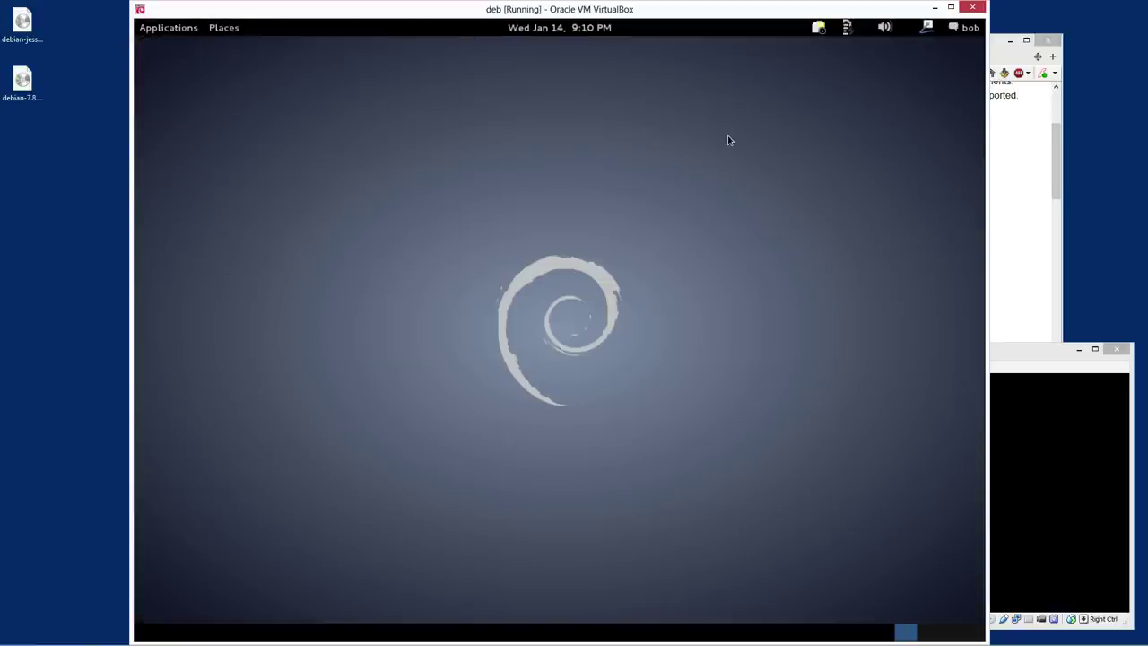
key("alt+F1")
key("alt+F2")
type("xterm")
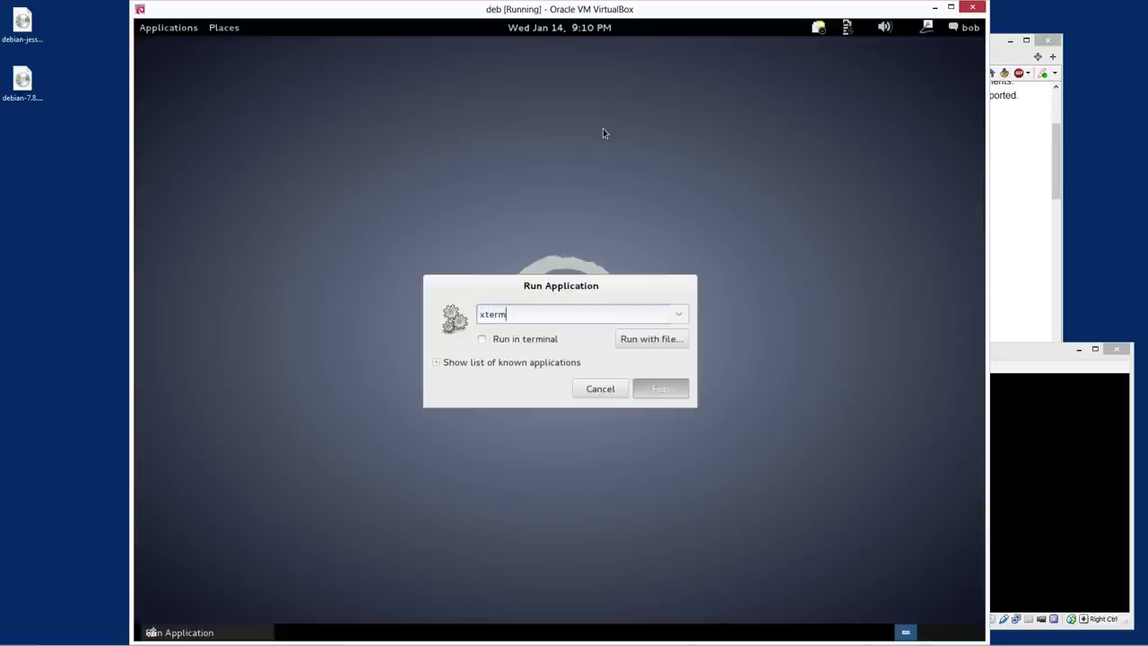
key("Return")
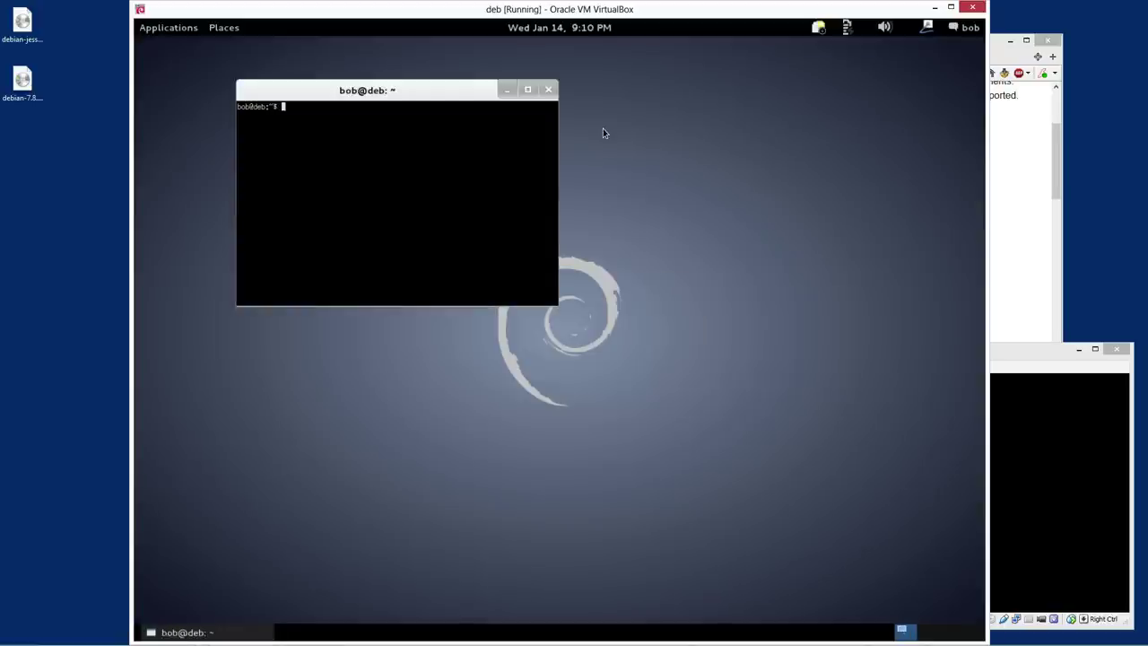
type("su")
key("Return")
key("Return")
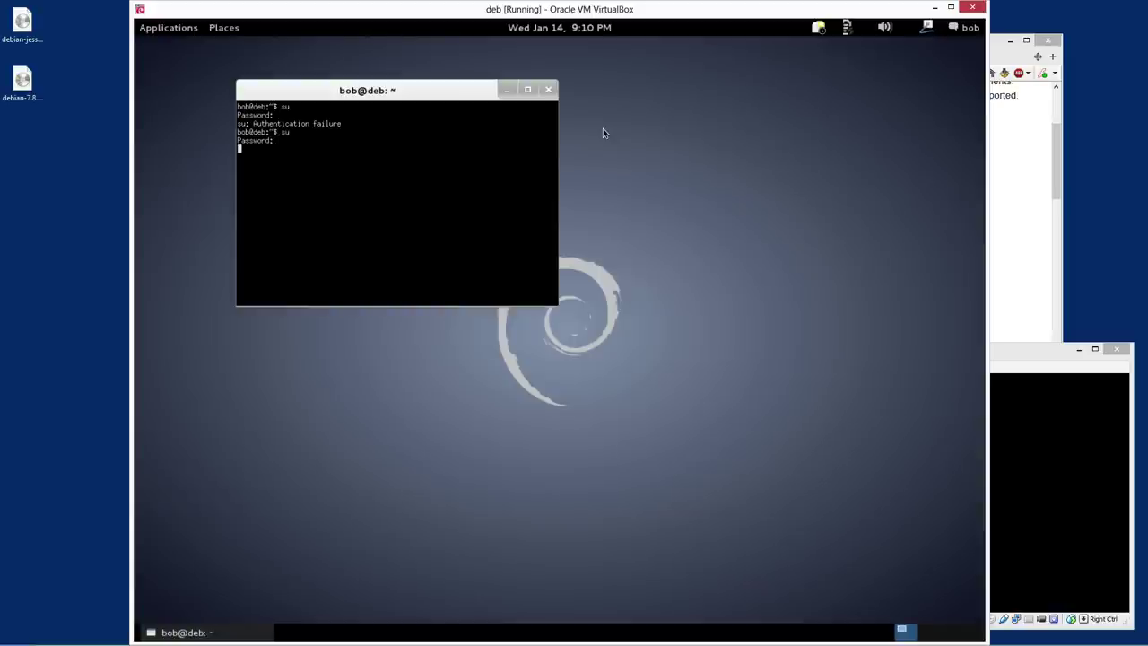
key("Return")
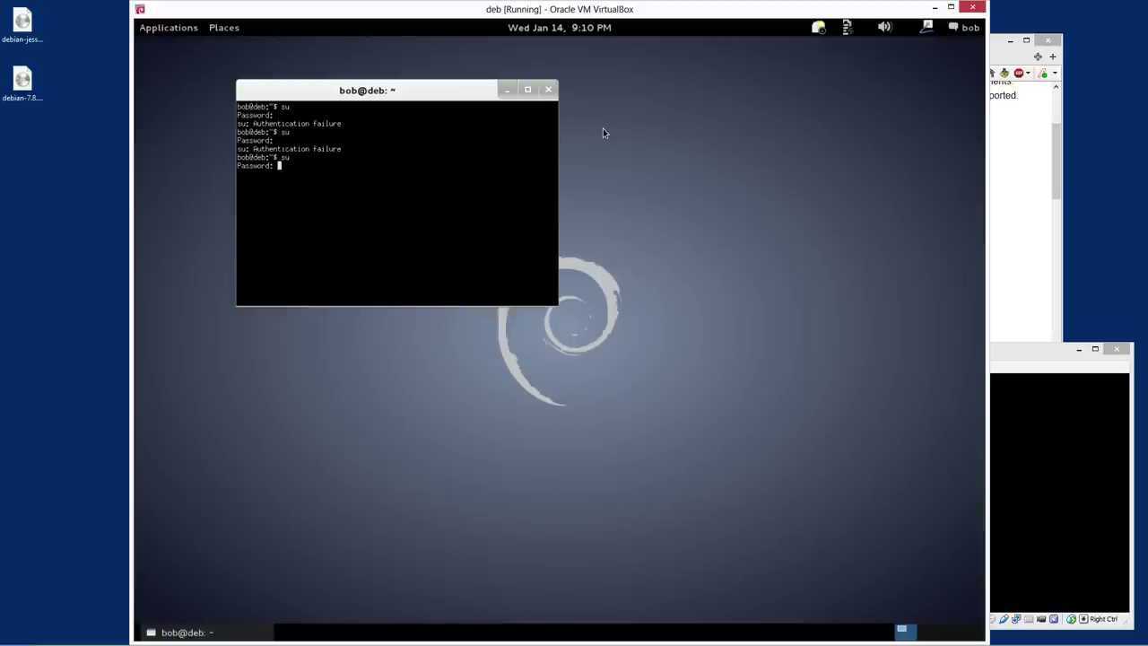
key("Return")
Run apt-get update and apt-get install synaptic, then launch synaptic as root
type("apt-get update")
key("Return")
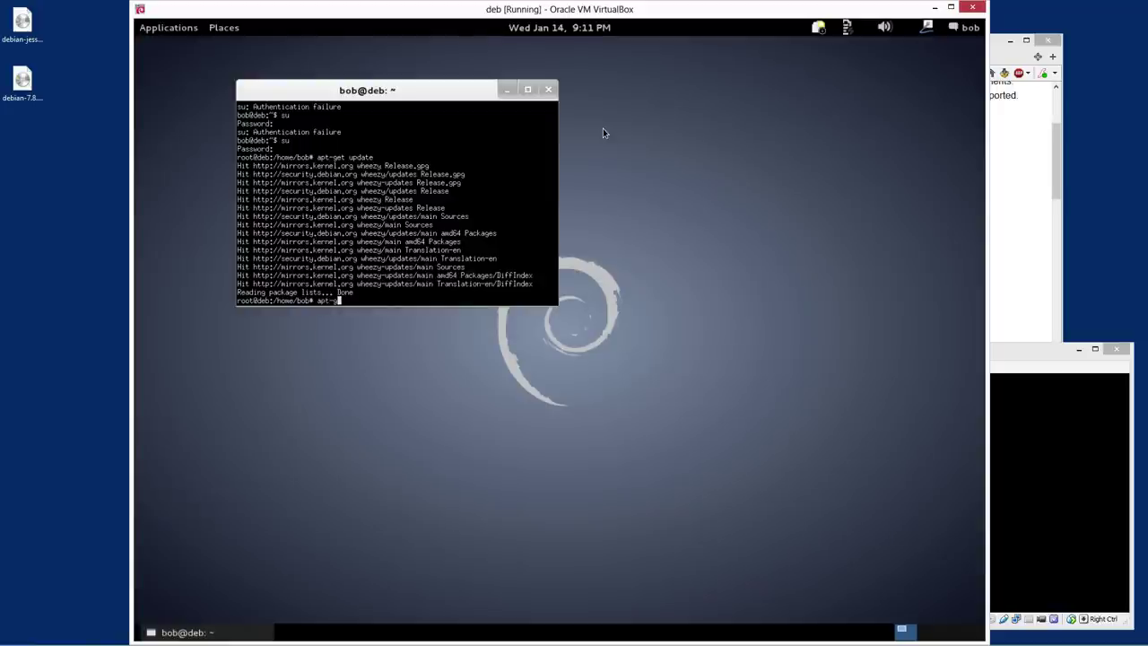
type("install synaptic")
key("Return")
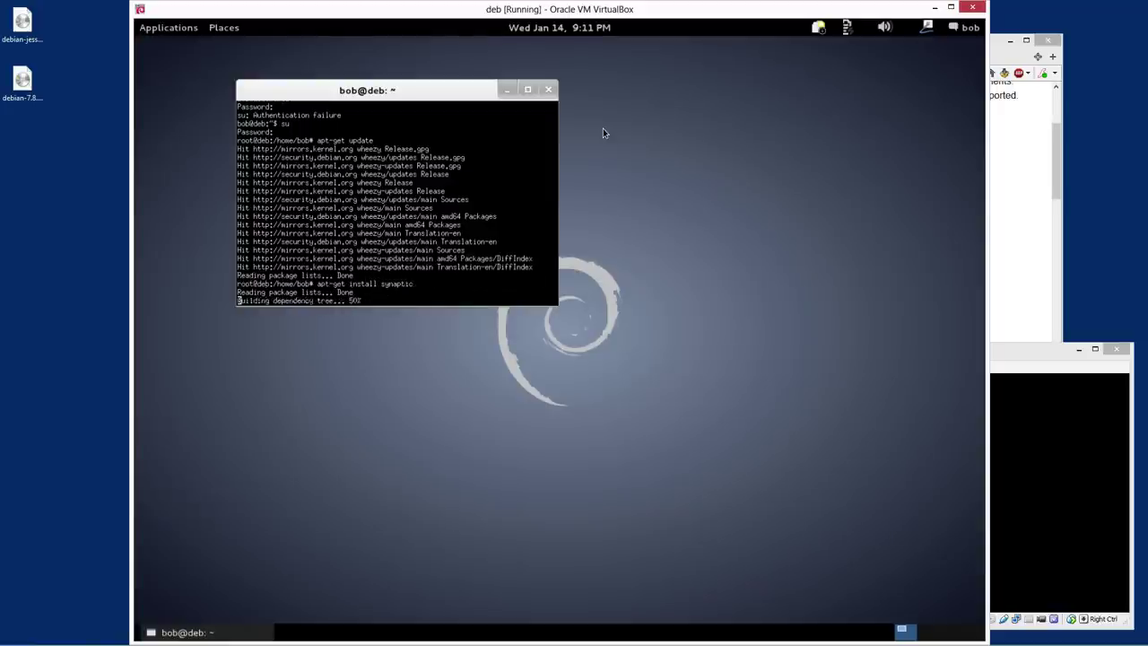
type("synaptic")
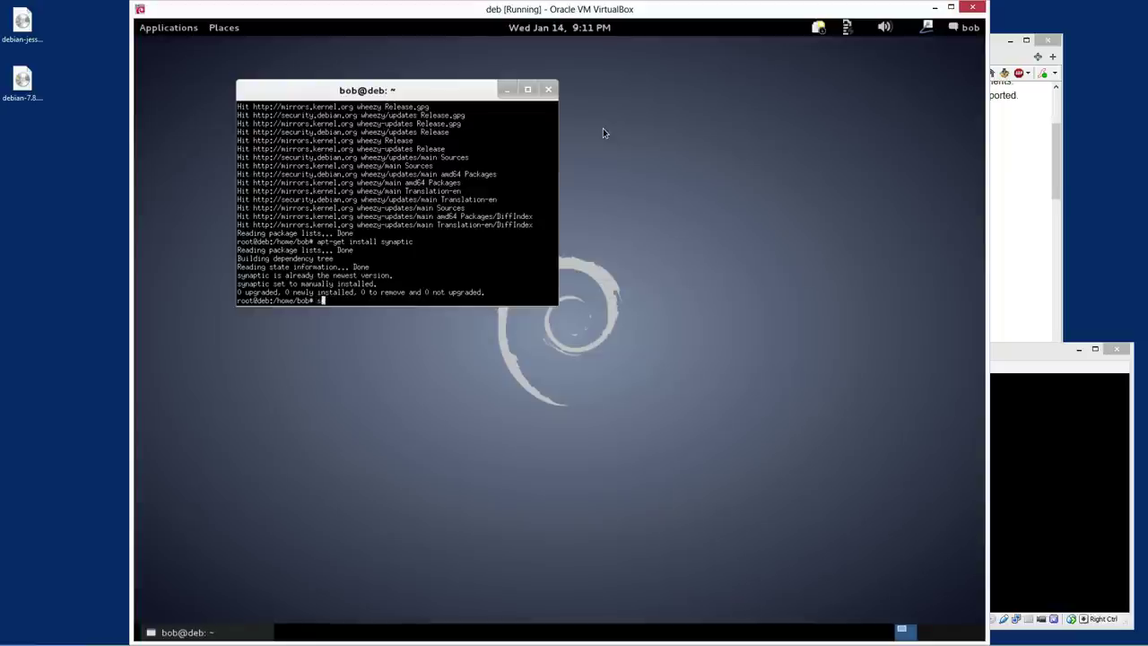
key("Return")
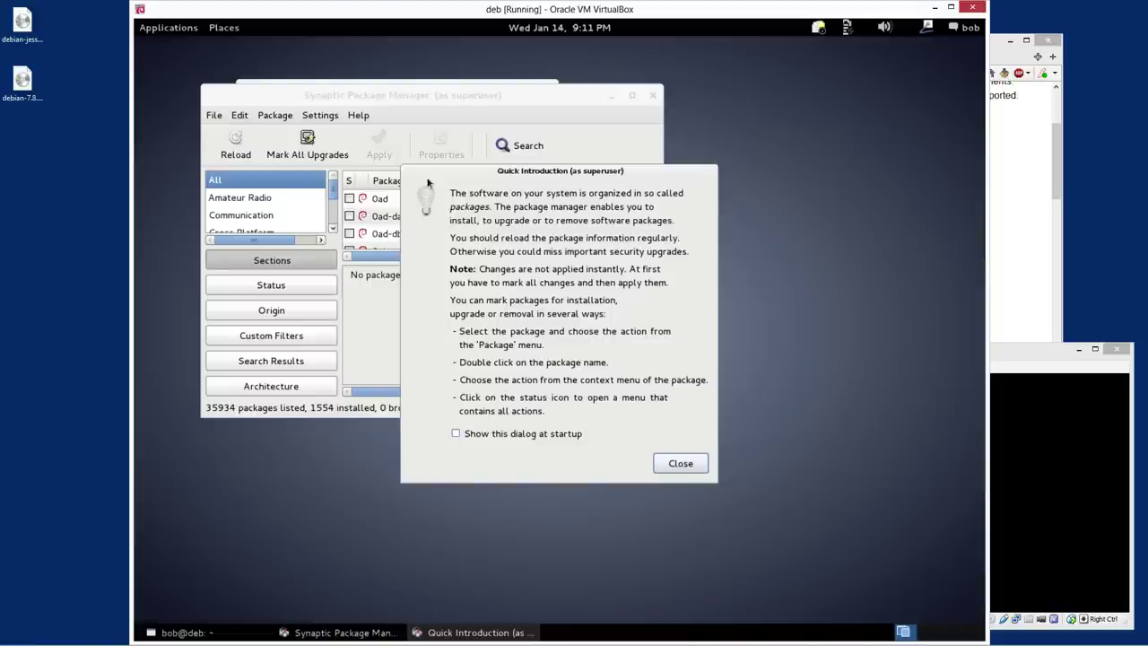
Dismiss Synaptic's Quick Introduction, enlarge the window and list, and pick GNOME Desktop Environment
left_click(488, 435)
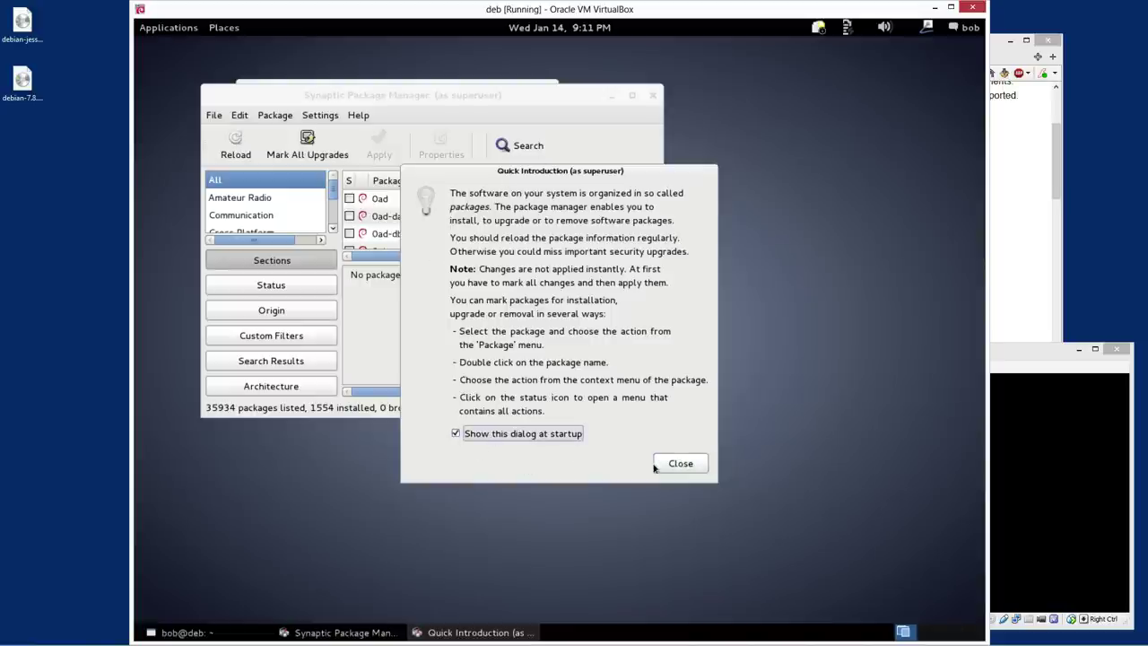
left_click(681, 462)
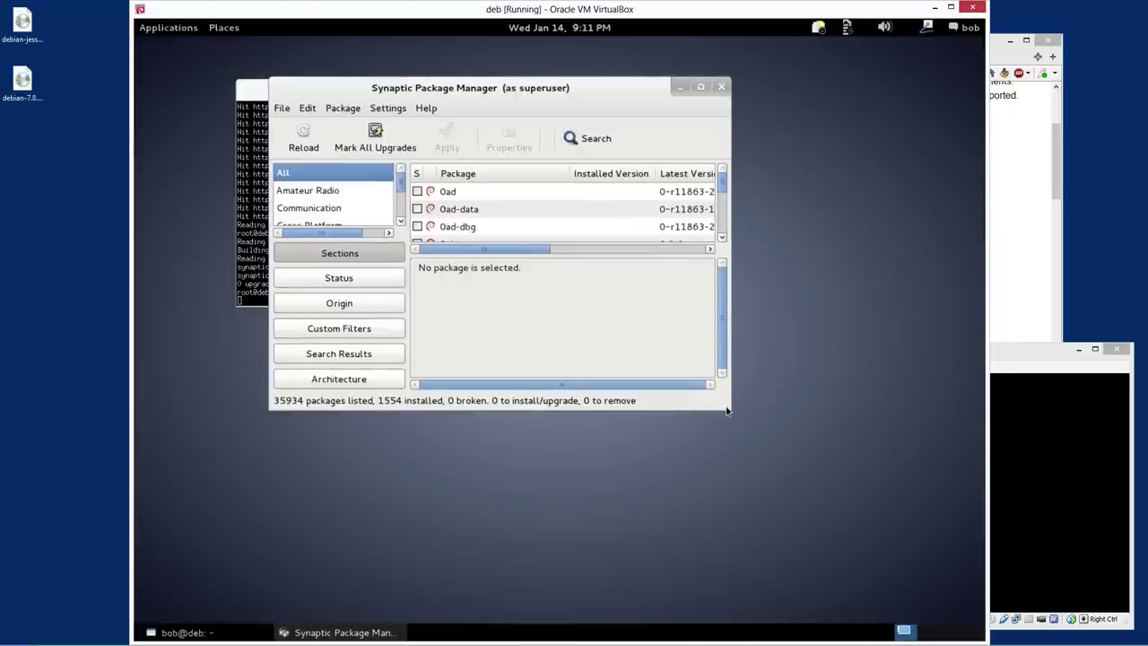
left_click_drag(726, 415, 946, 612)
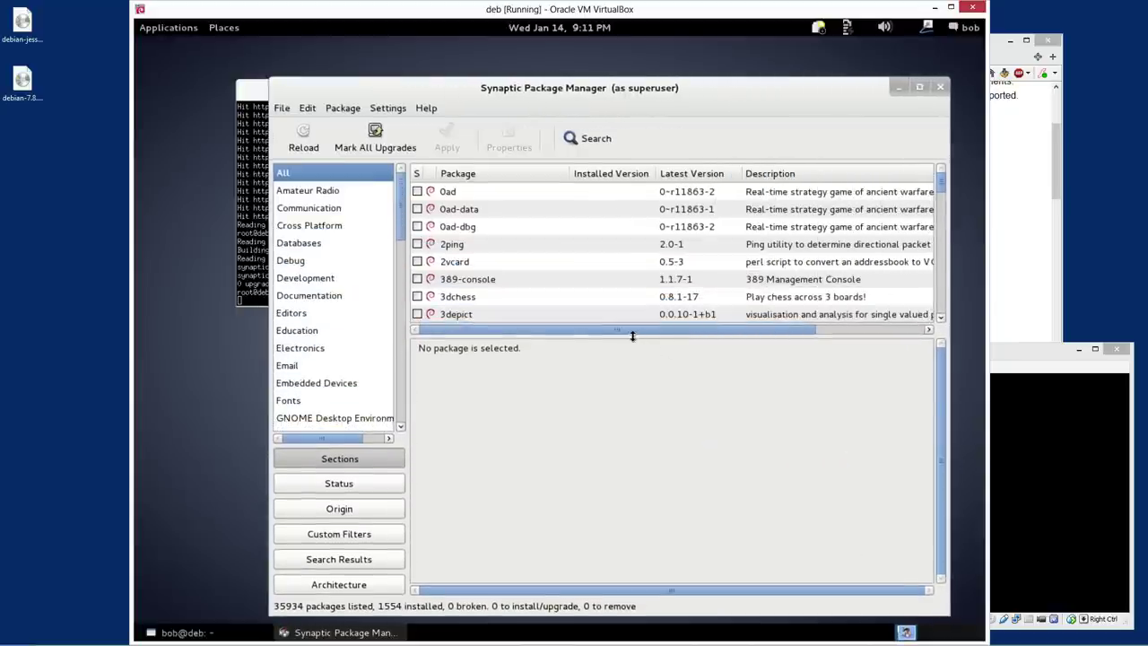
left_click_drag(632, 331, 628, 427)
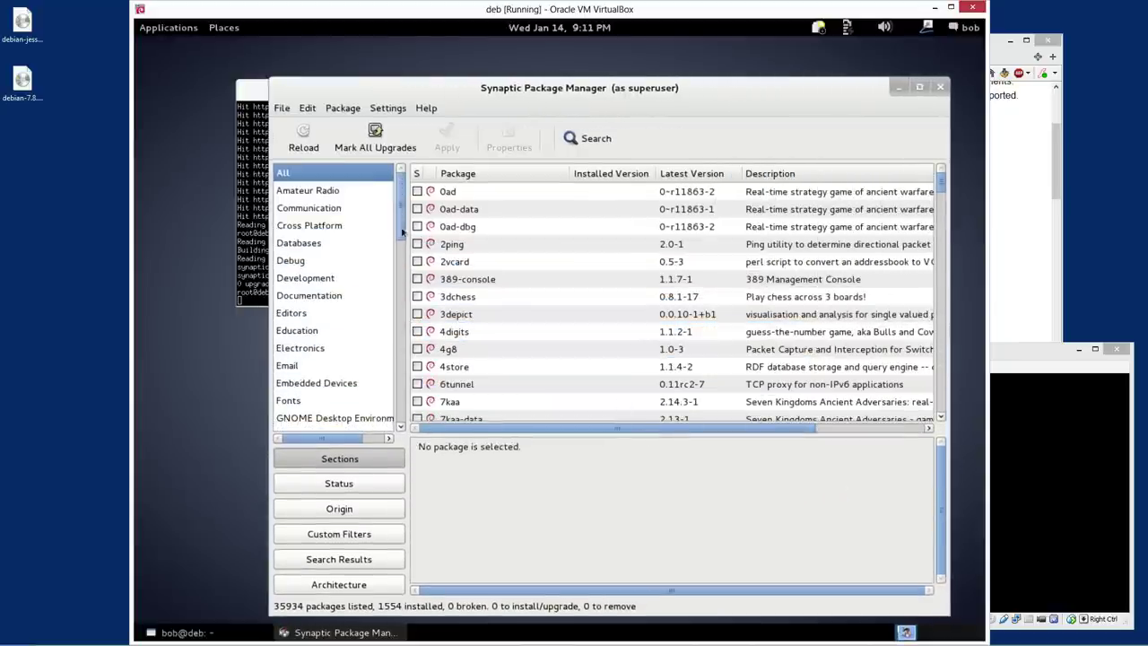
left_click_drag(401, 226, 416, 297)
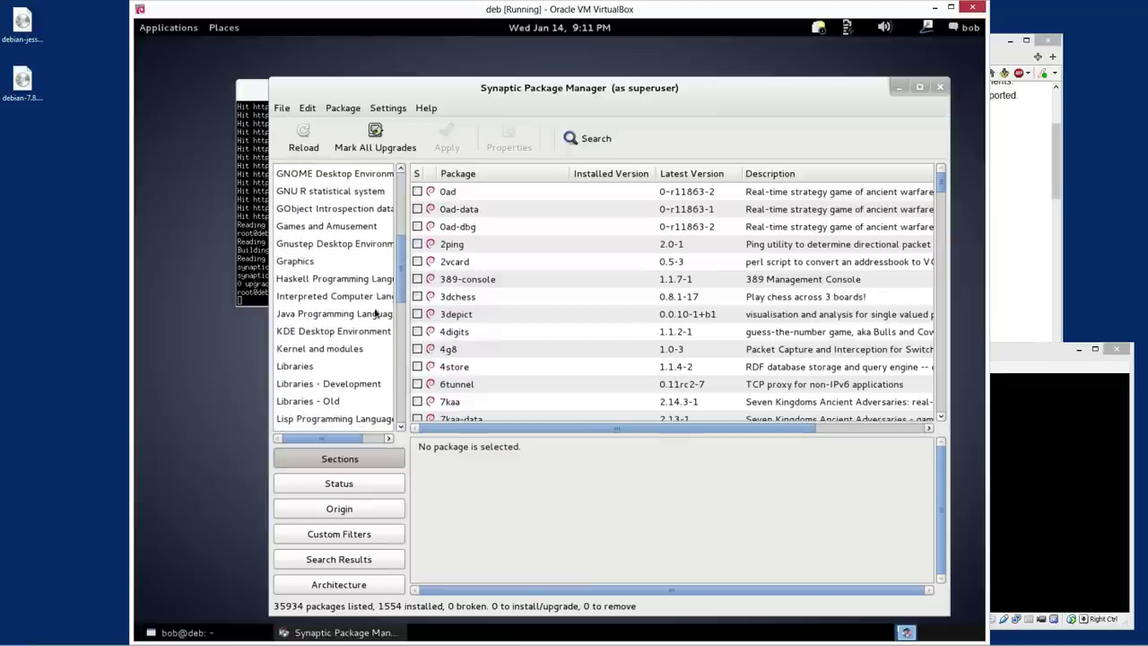
left_click(338, 175)
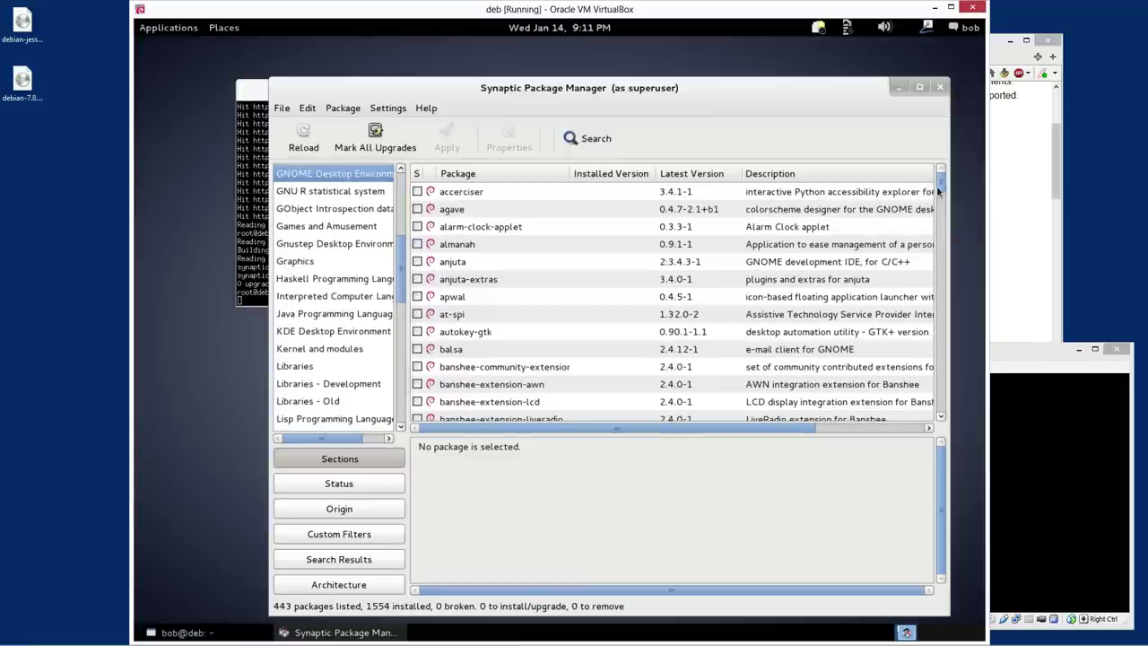
Select the Xfce Desktop Environment section and inspect the xfprint4 package
left_click_drag(941, 184, 714, 357)
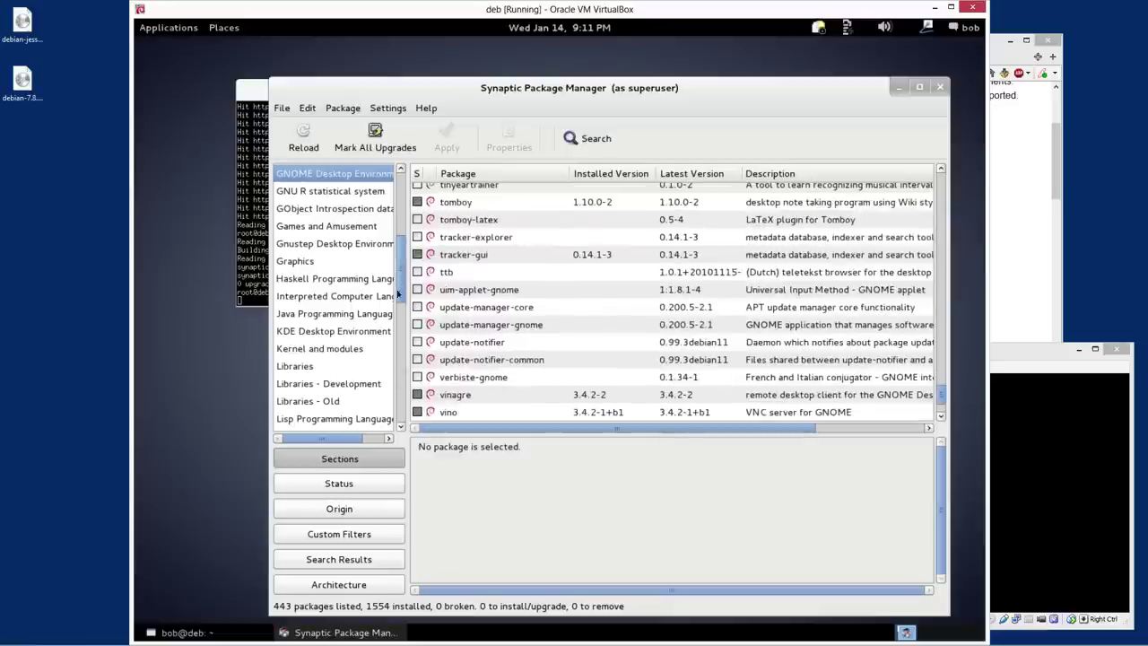
left_click_drag(401, 409, 402, 187)
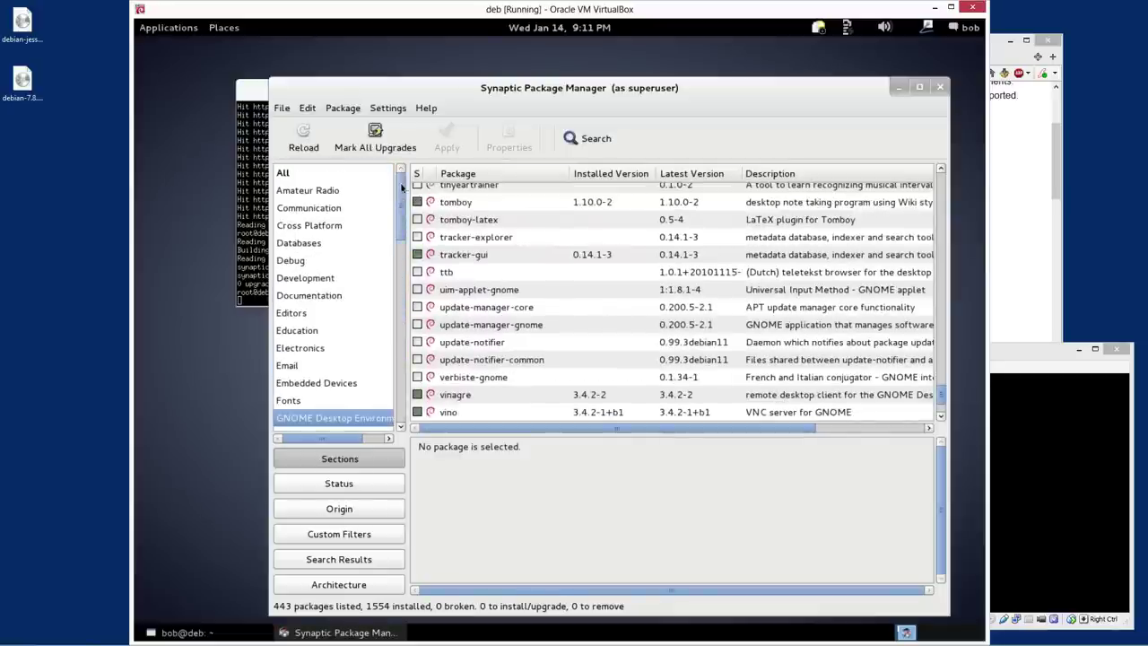
left_click(587, 139)
left_click(603, 330)
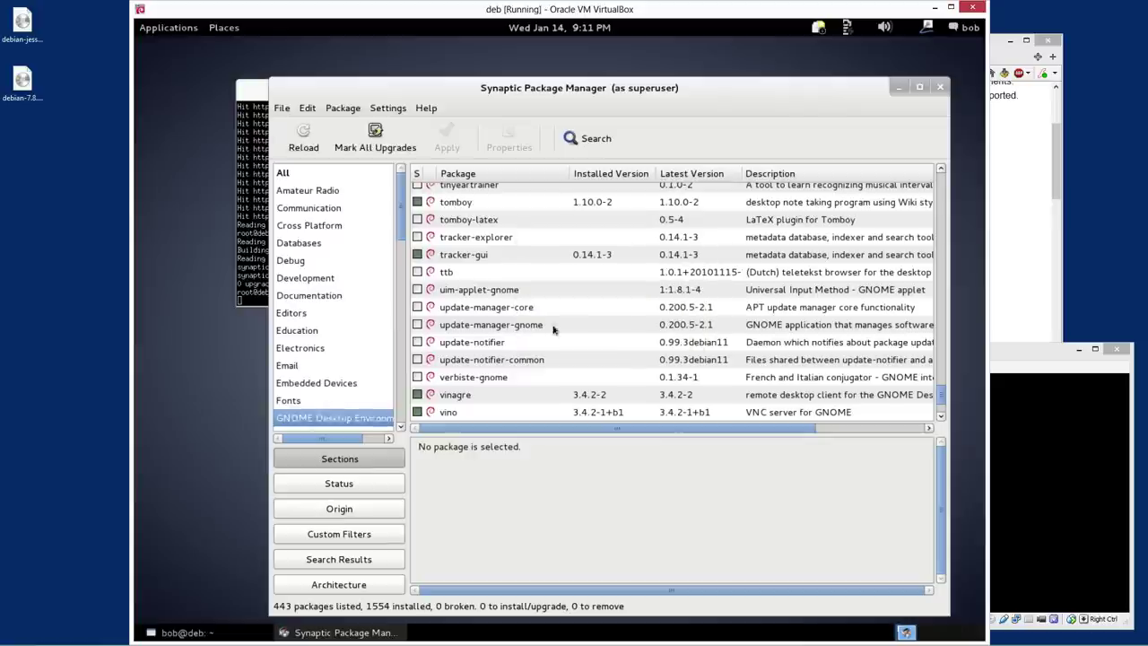
left_click_drag(401, 220, 402, 411)
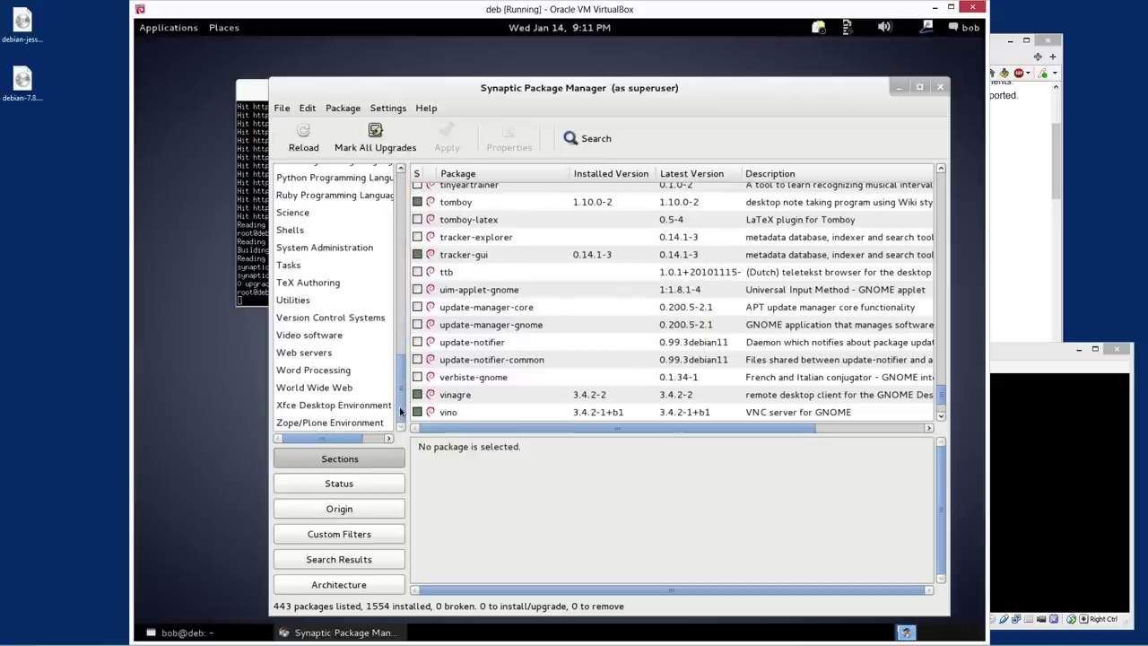
left_click(356, 407)
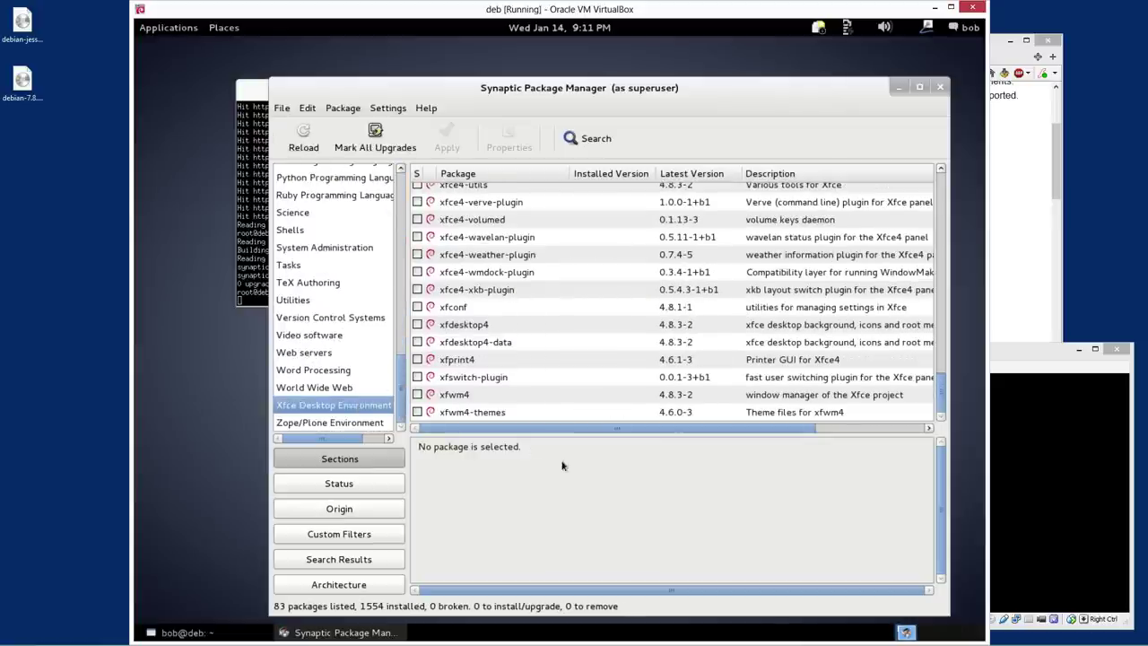
left_click(532, 364)
scroll(538, 366, "up", 15)
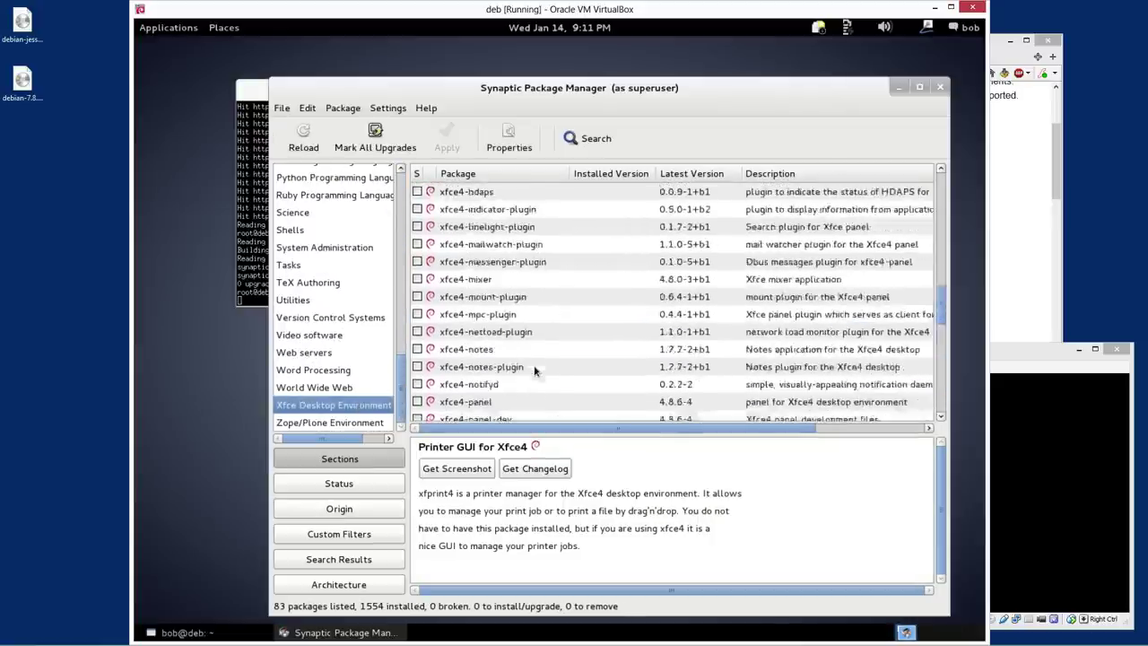
scroll(563, 370, "up", 4)
scroll(434, 281, "down", 7)
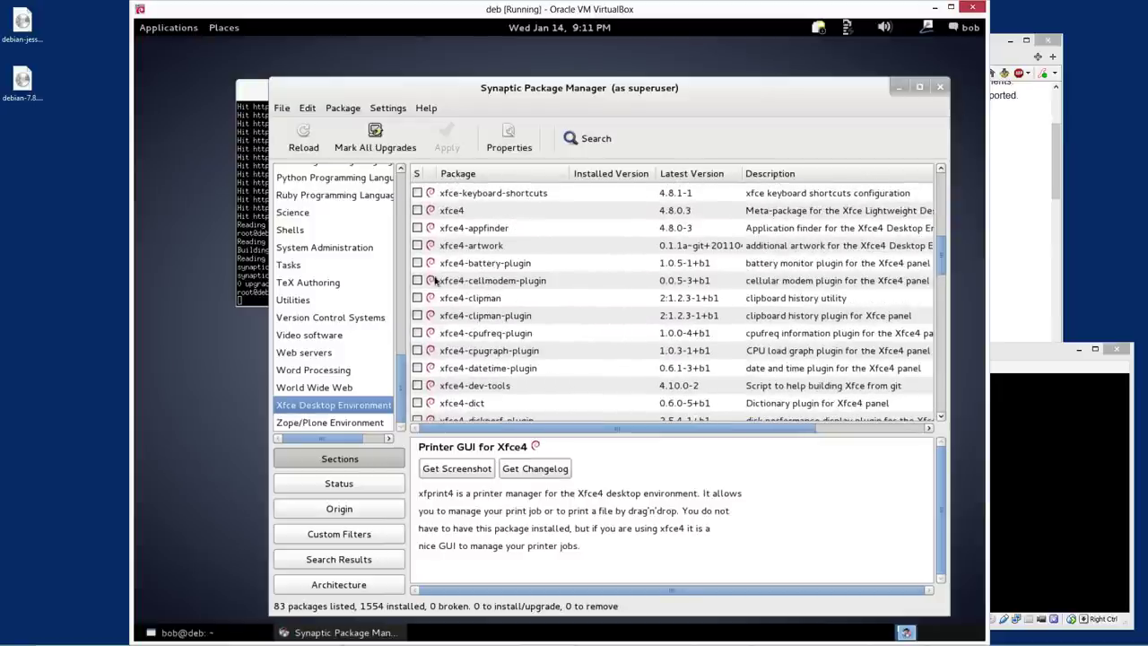
Mark xfce4 for installation and accept its required extra packages
left_click(417, 210)
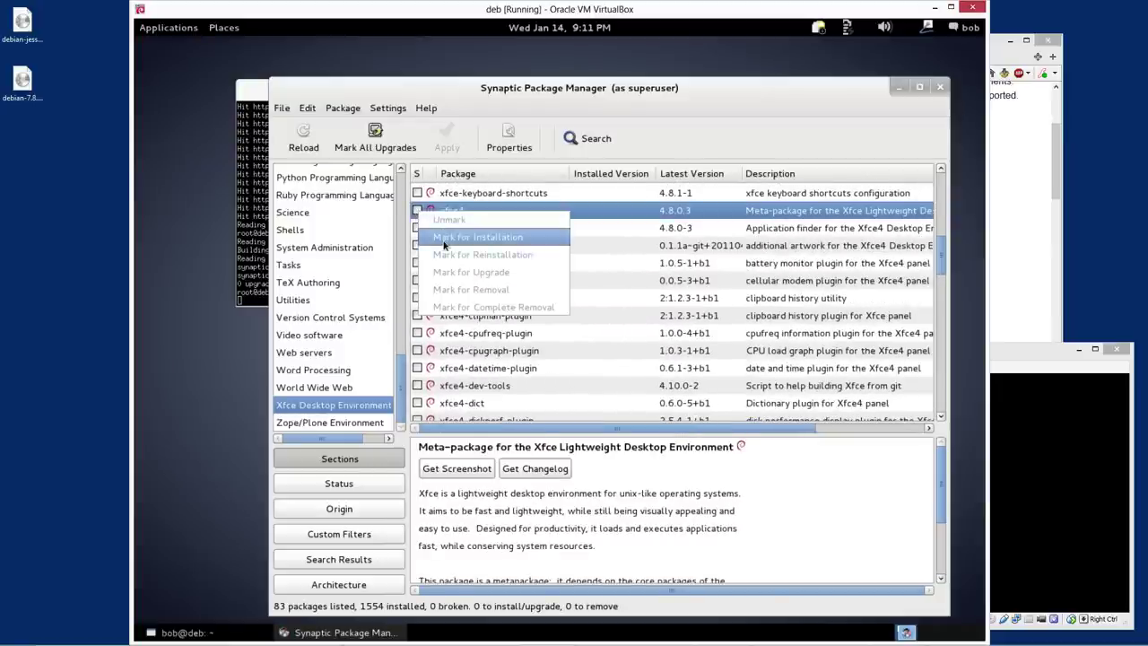
left_click(480, 235)
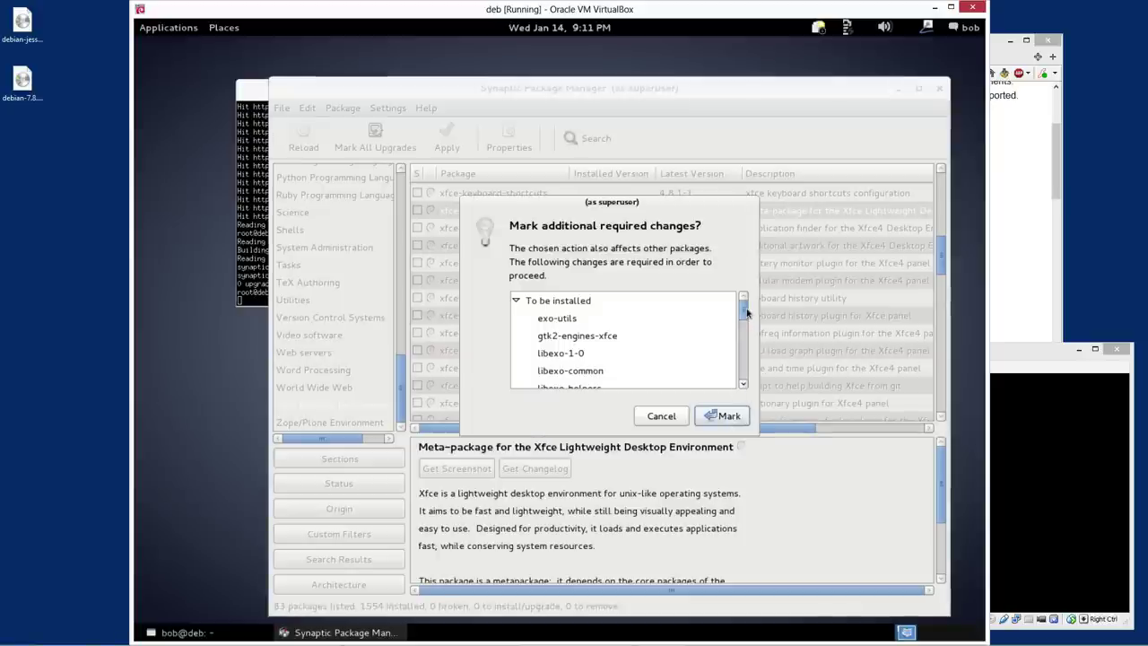
left_click(743, 333)
left_click_drag(743, 334, 749, 381)
left_click(723, 415)
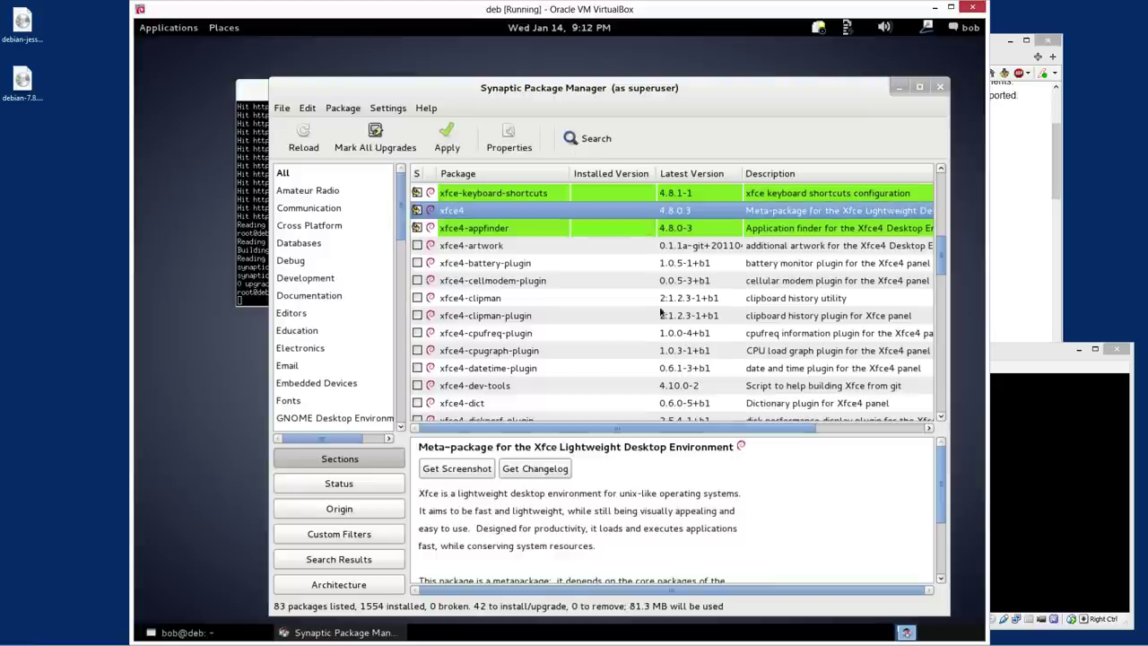
Mark xfce4-screenshooter for installation and view the xfce4-terminal details
scroll(453, 305, "down", 7)
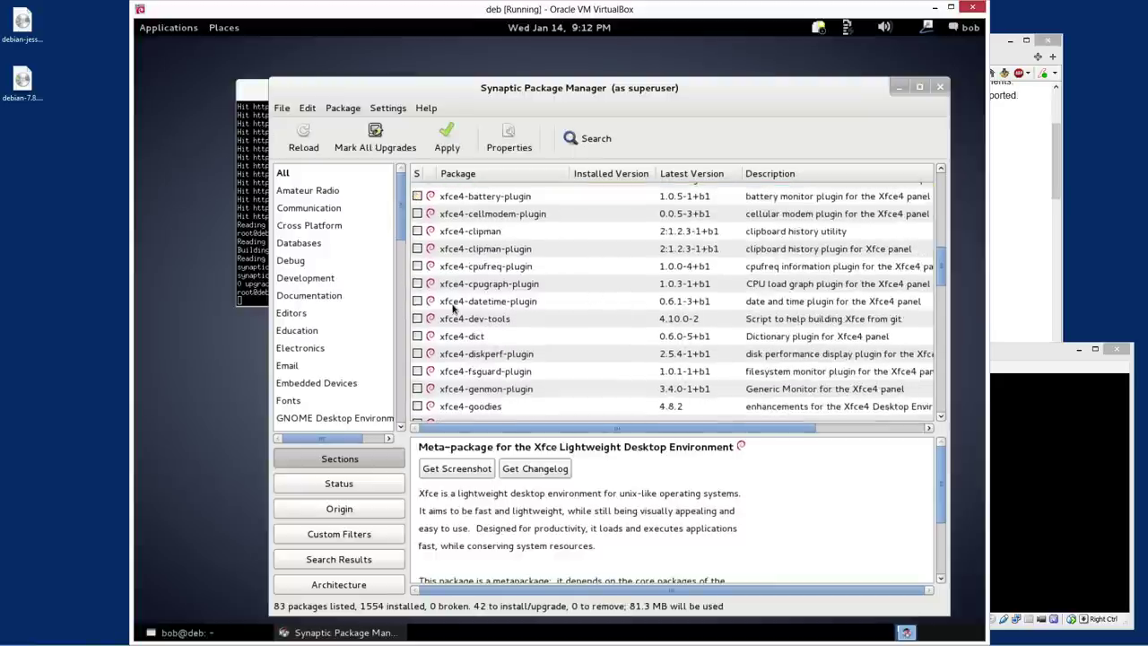
scroll(442, 300, "down", 6)
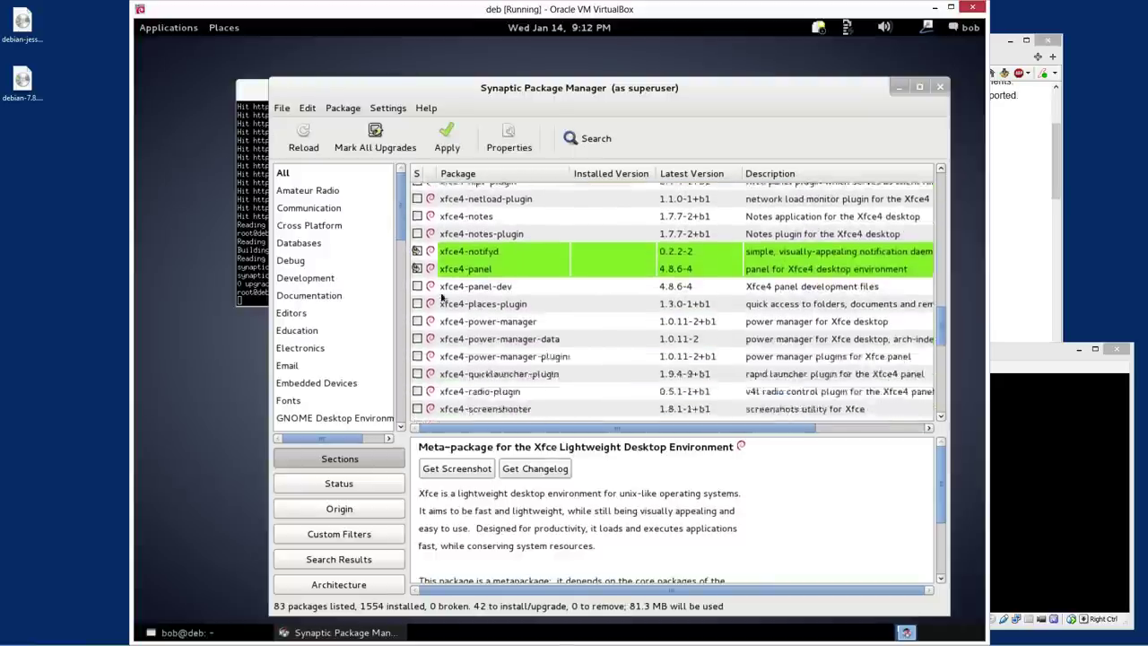
left_click(420, 244)
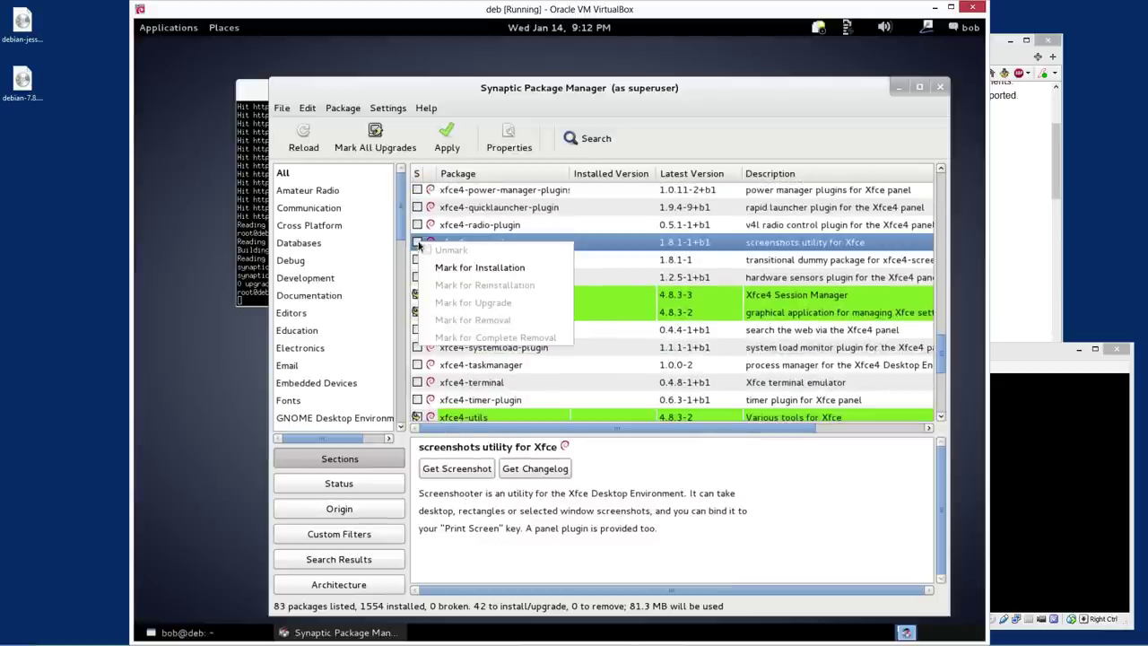
left_click(487, 267)
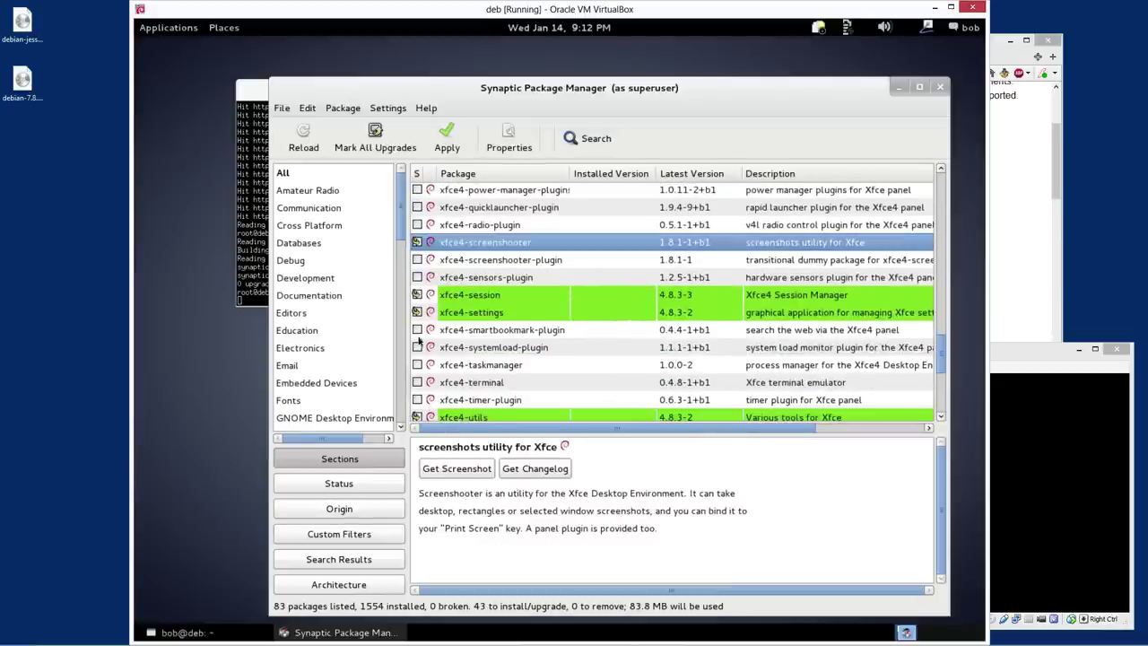
left_click(481, 384)
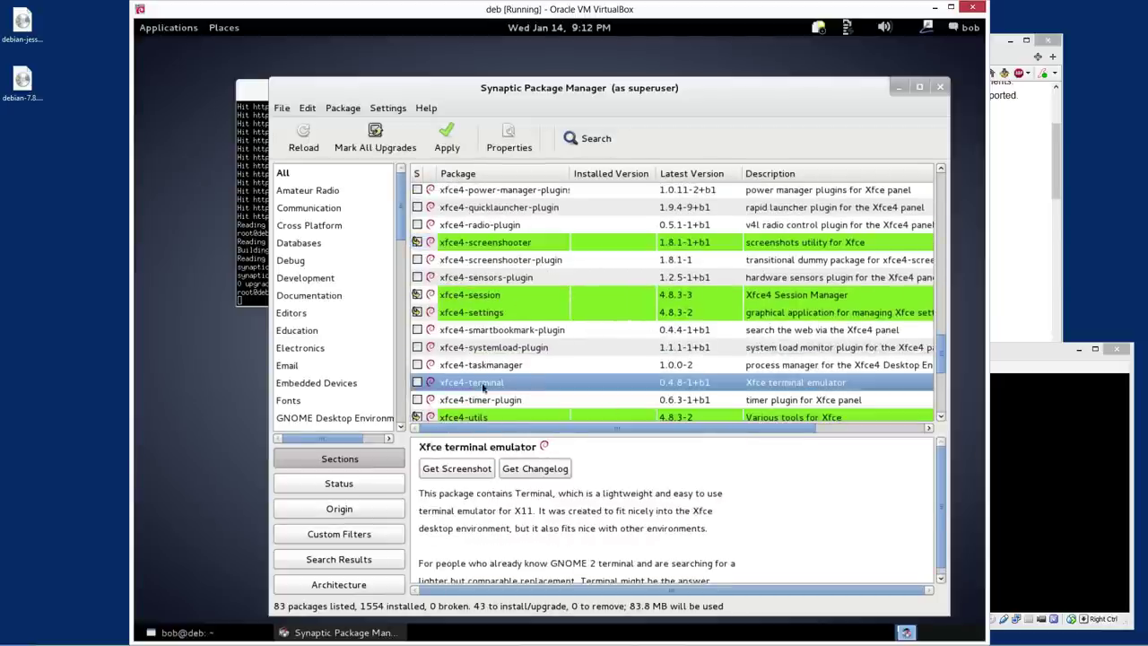
scroll(535, 374, "down", 5)
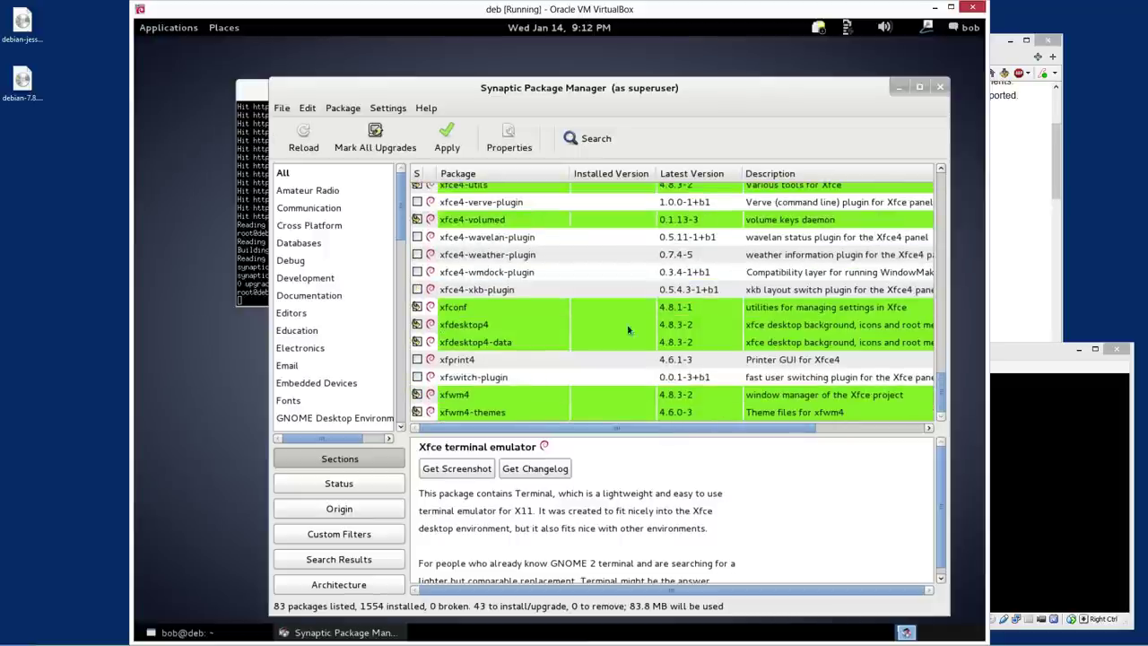
left_click_drag(946, 392, 891, 181)
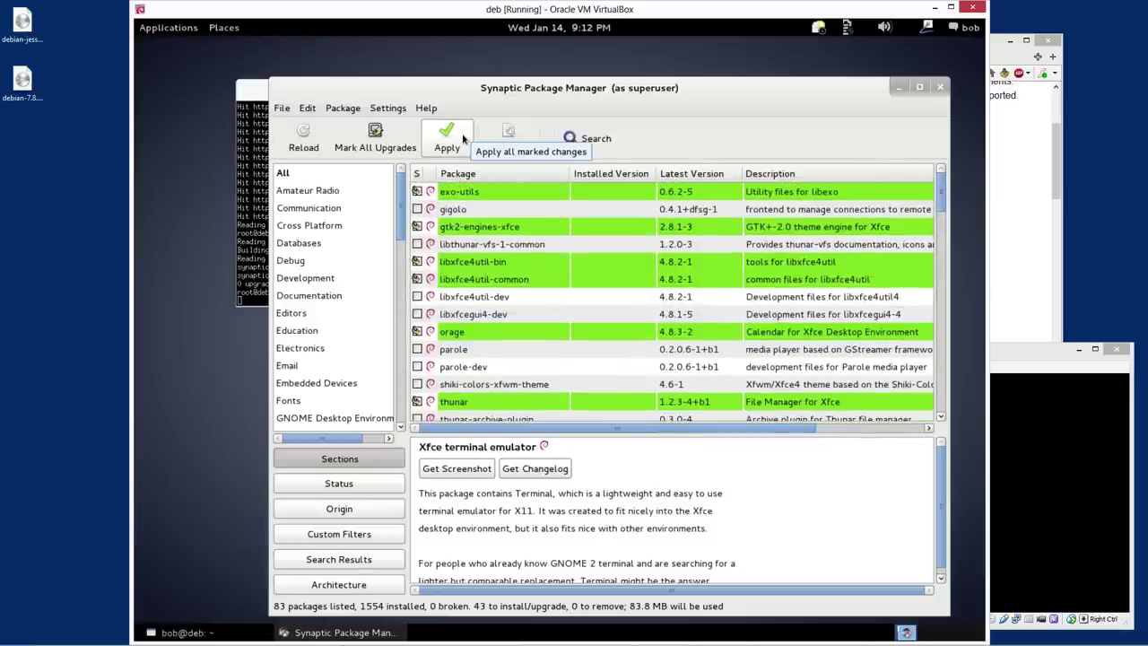
Apply the 43 marked package installs, dismiss the completion notice, and close Synaptic
left_click(463, 137)
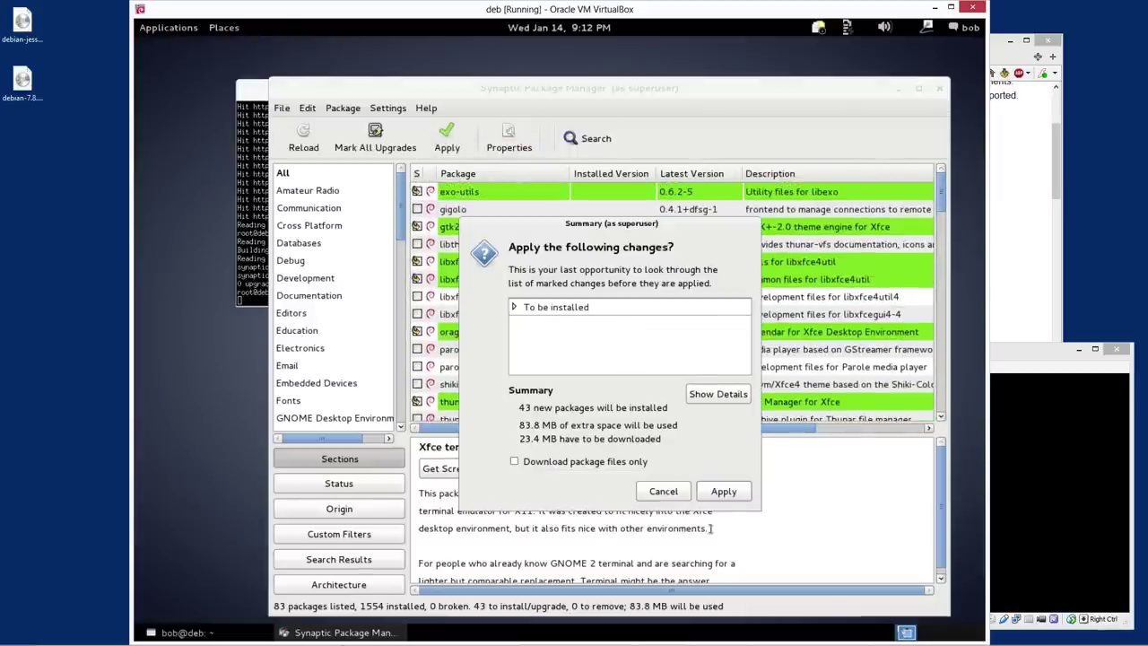
left_click(734, 495)
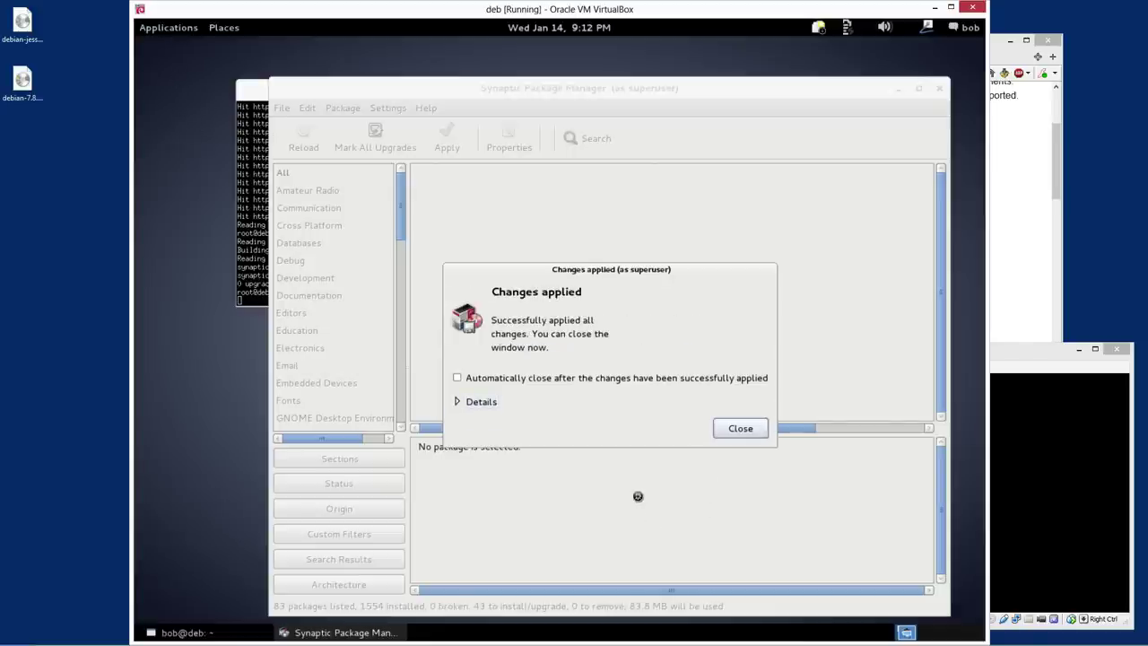
left_click(745, 431)
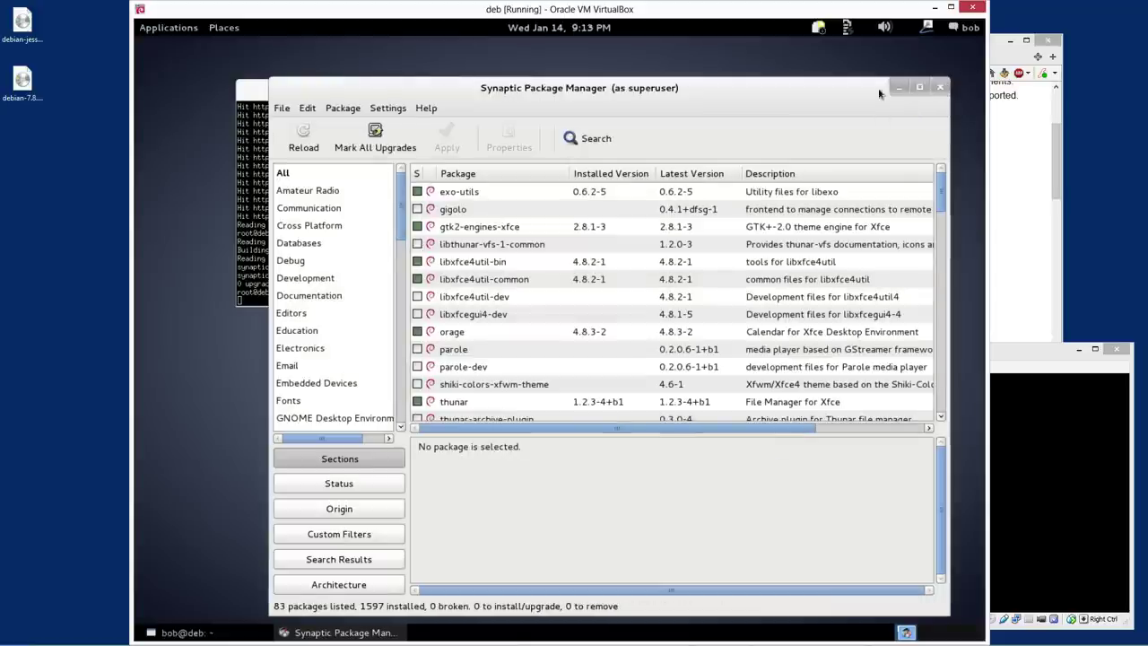
left_click(938, 89)
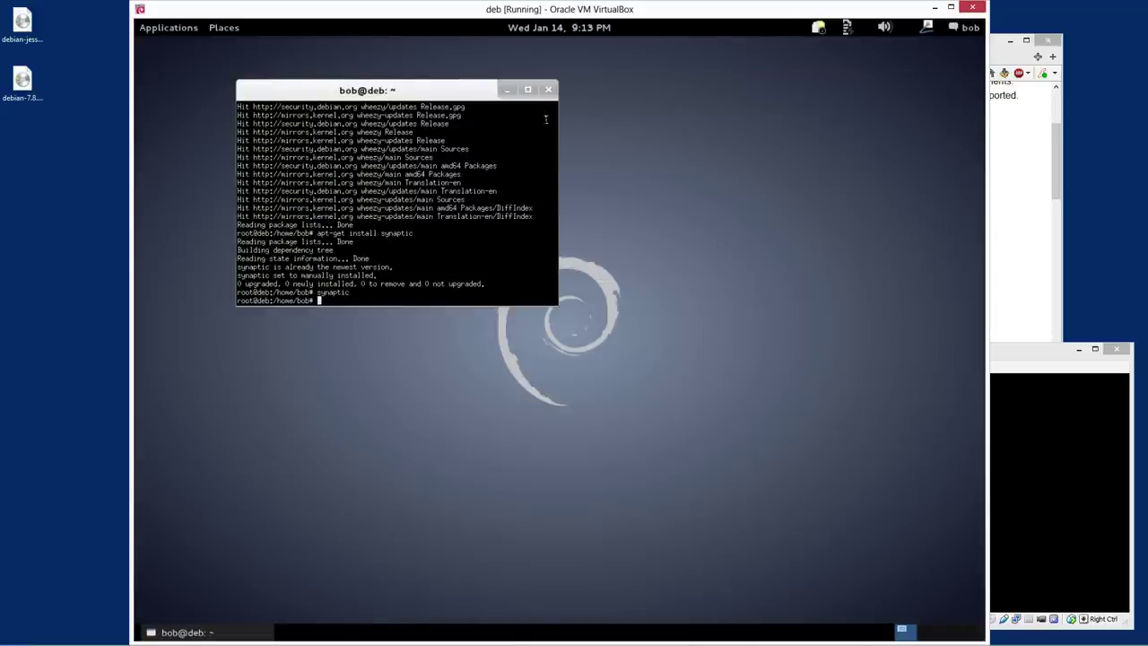
Close the root terminal, then launch LibreOffice Writer from Applications > Office and close it
left_click(548, 88)
left_click(175, 27)
mouse_move(186, 50)
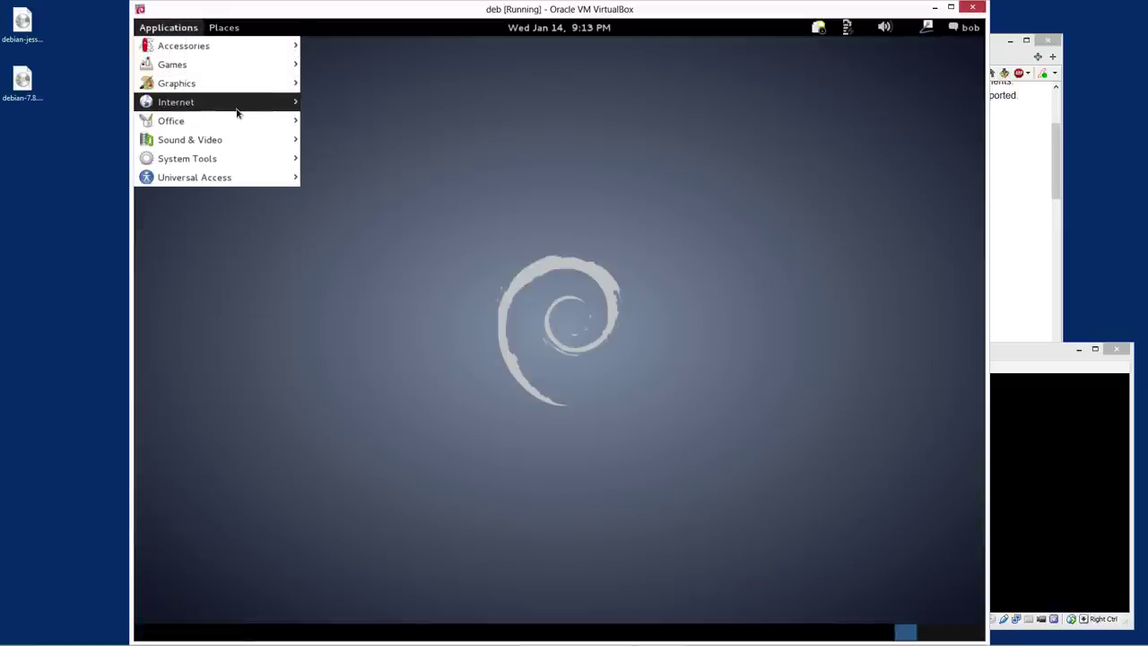
mouse_move(242, 124)
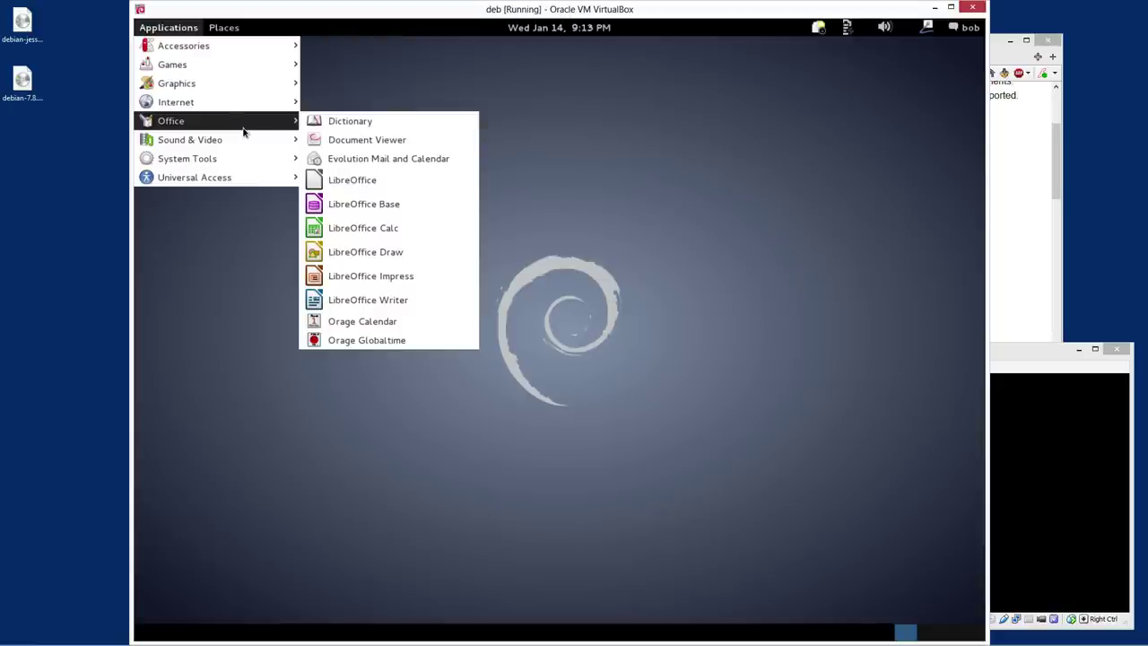
left_click(395, 302)
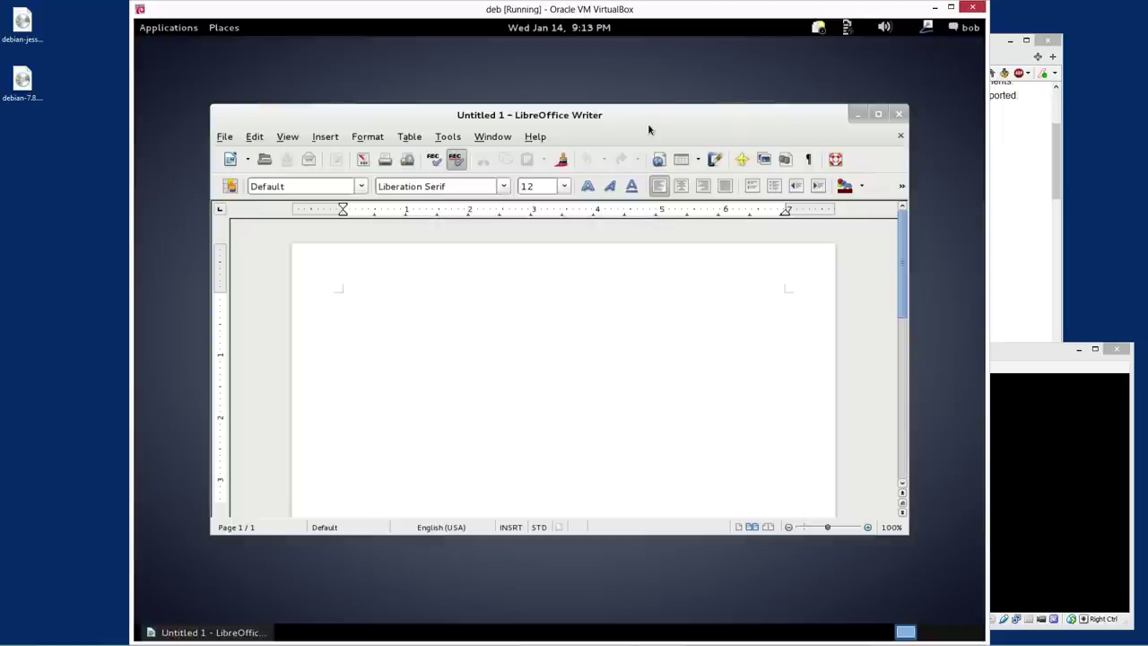
left_click(899, 115)
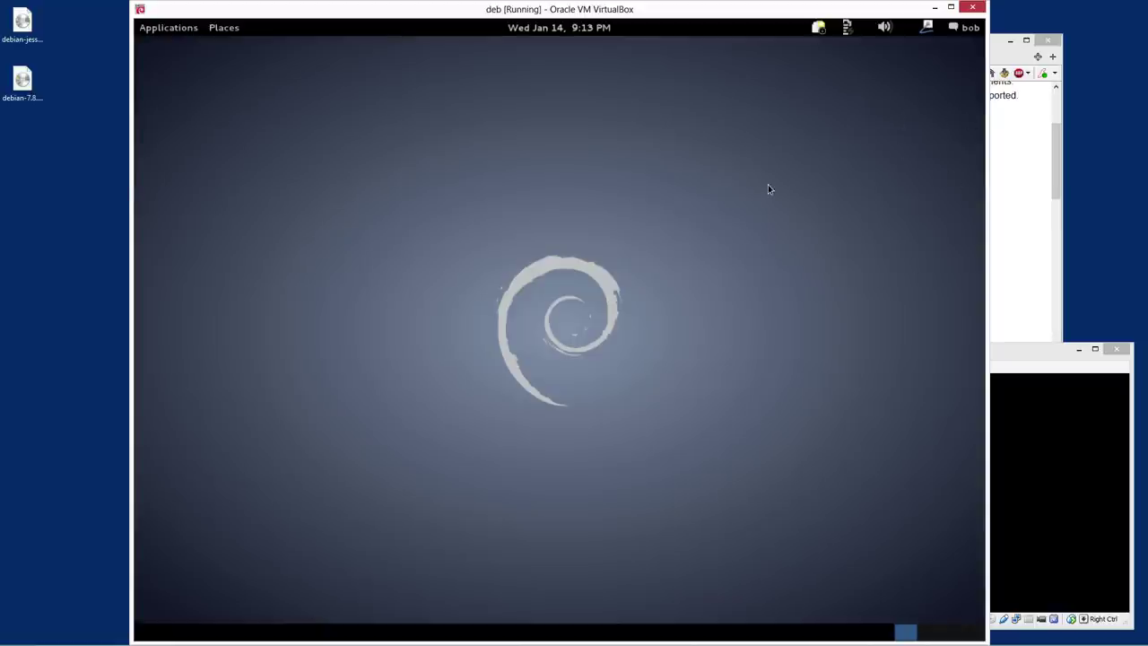
key("alt+F1")
key("alt+F2")
type("xterm")
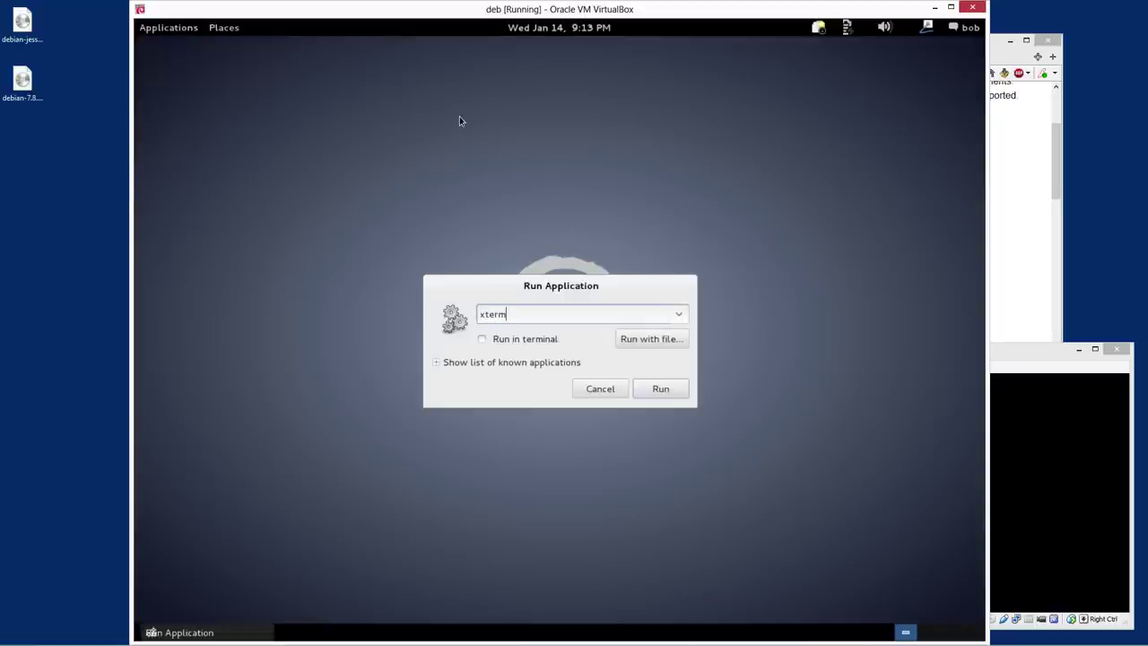
key("Return")
type("df")
key("Return")
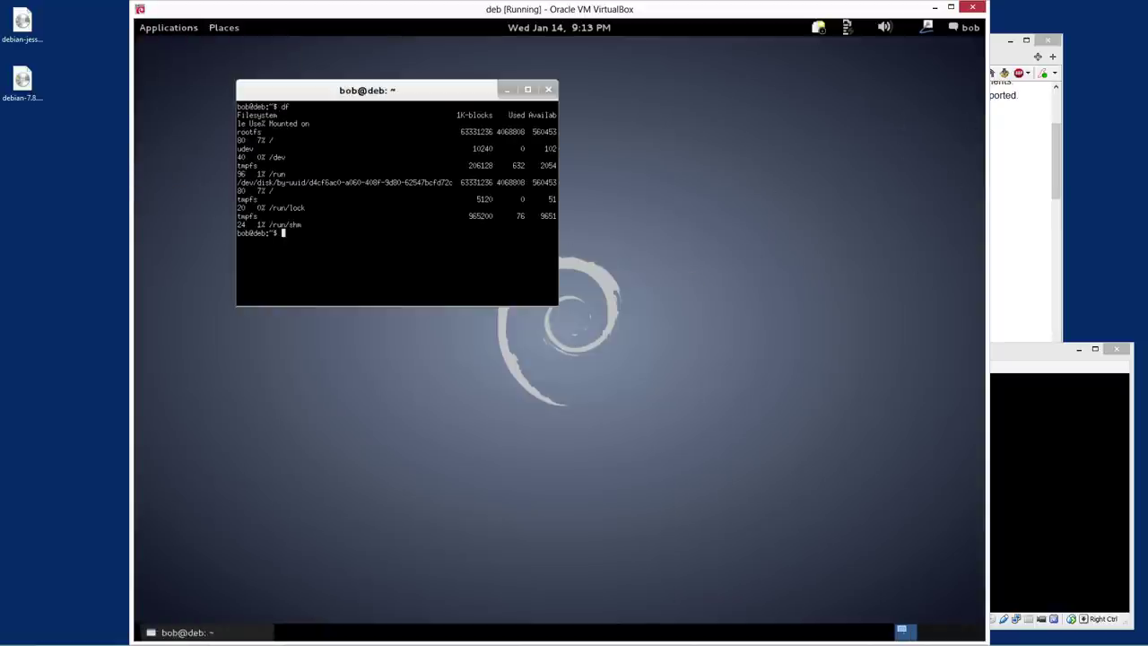
key("alt+space")
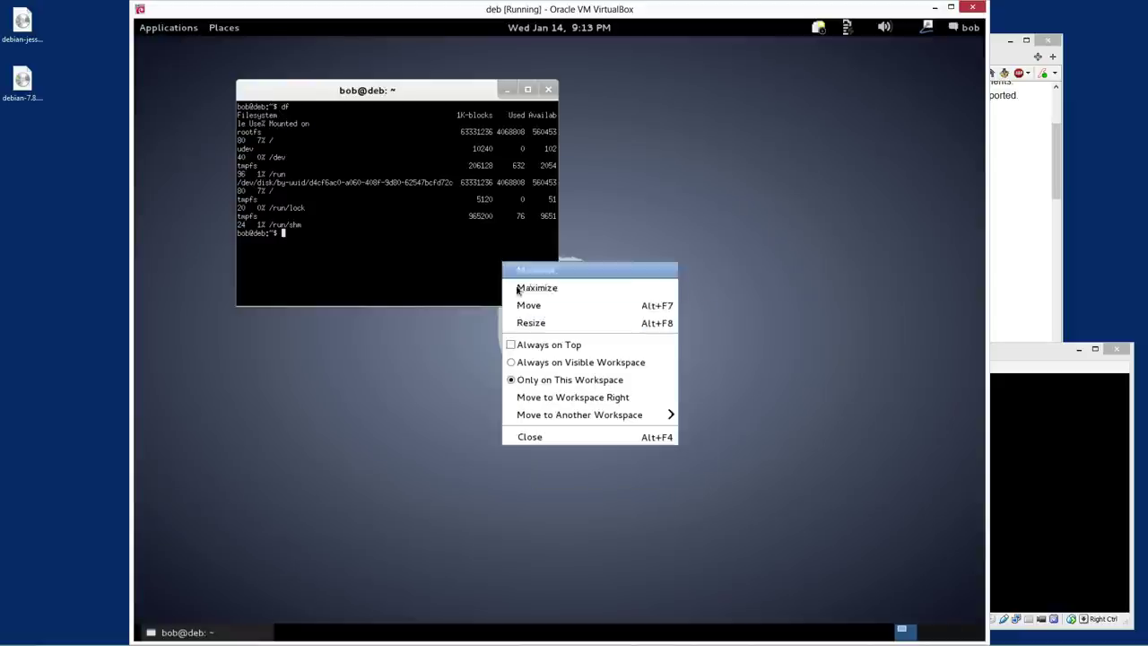
left_click(527, 303)
left_click_drag(568, 346, 403, 369)
right_click(540, 442, "alt")
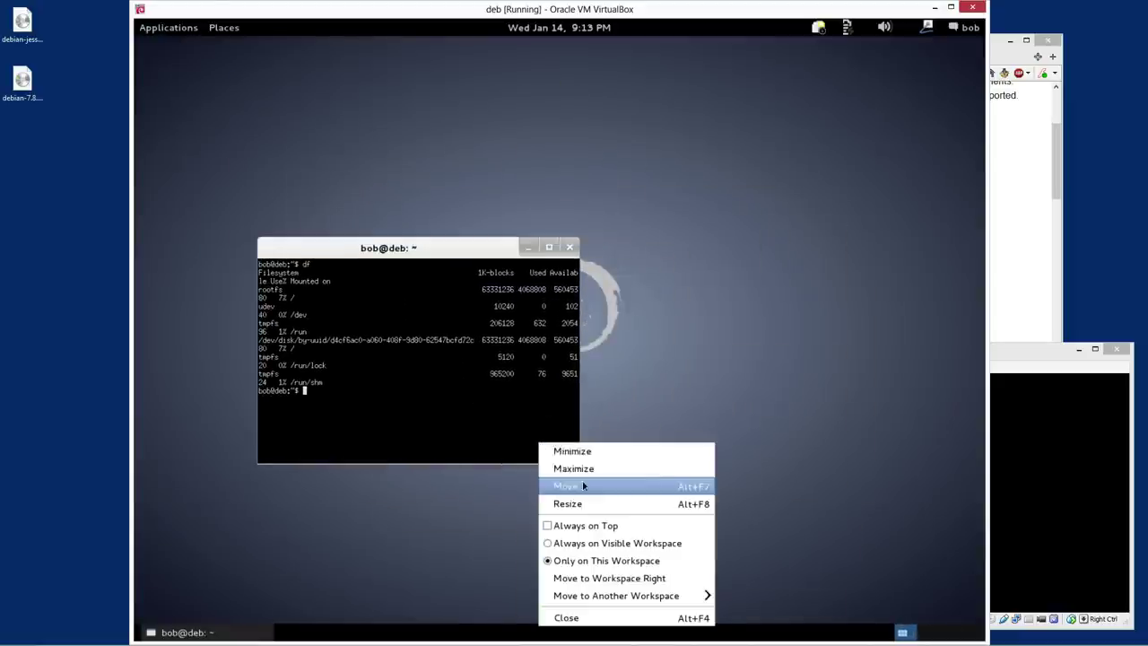
left_click(505, 403)
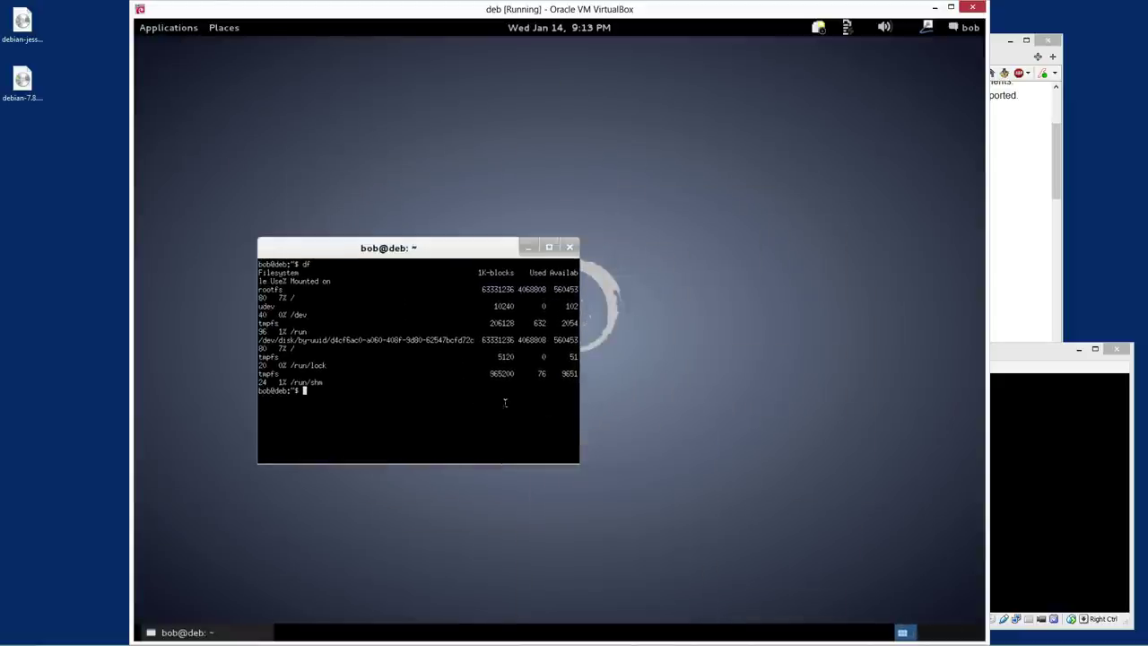
right_click(548, 443, "super")
left_click(601, 418)
left_click_drag(577, 458, 798, 530)
key("Return")
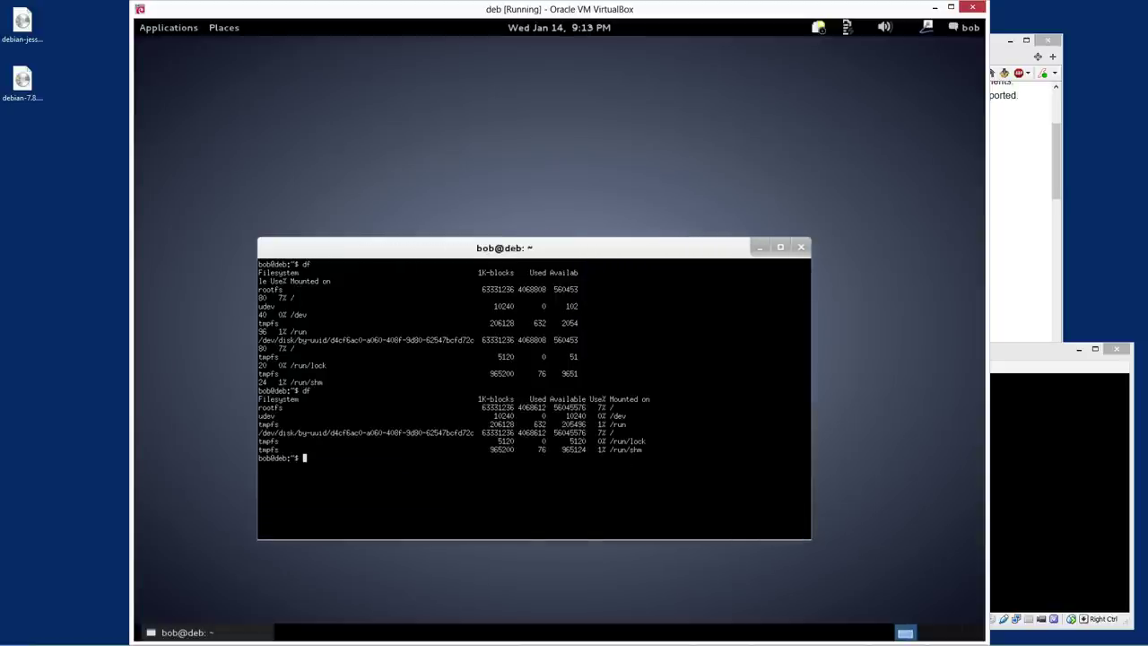
type("df -h")
key("Return")
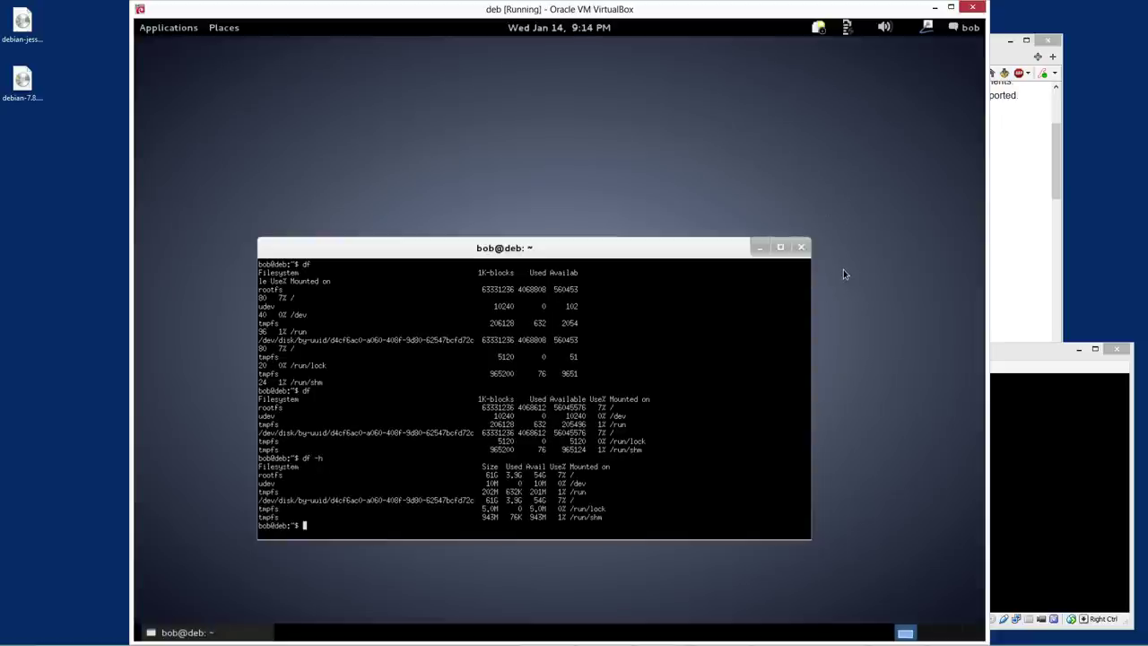
left_click(802, 249)
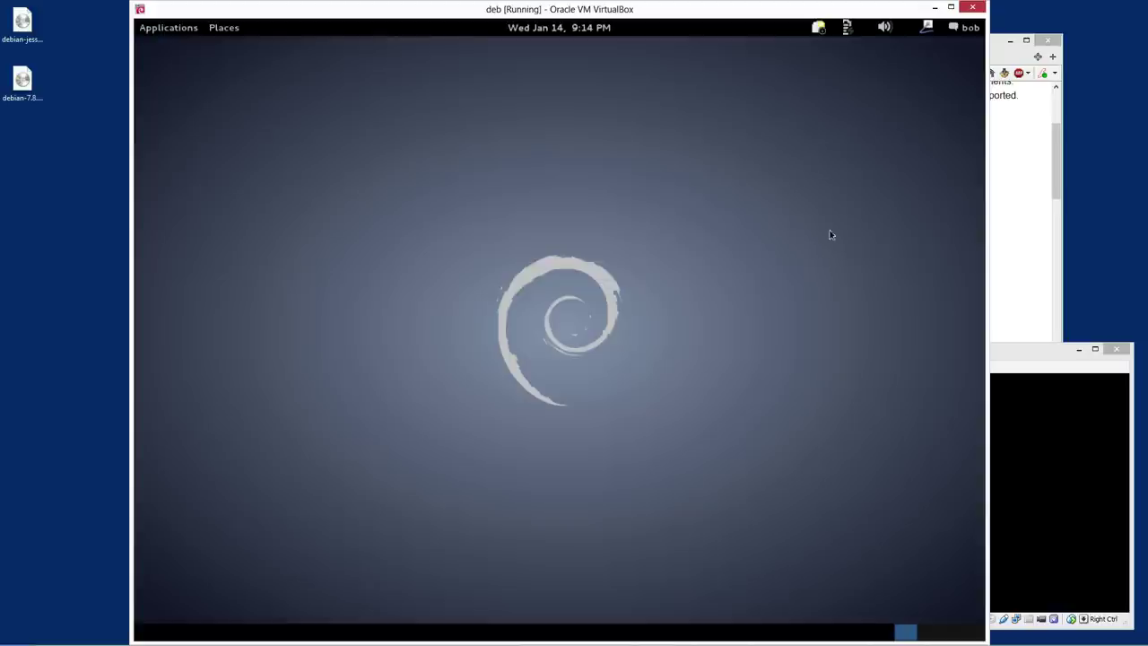
Log out of the current guest session from the user menu
left_click(970, 28)
left_click(951, 151)
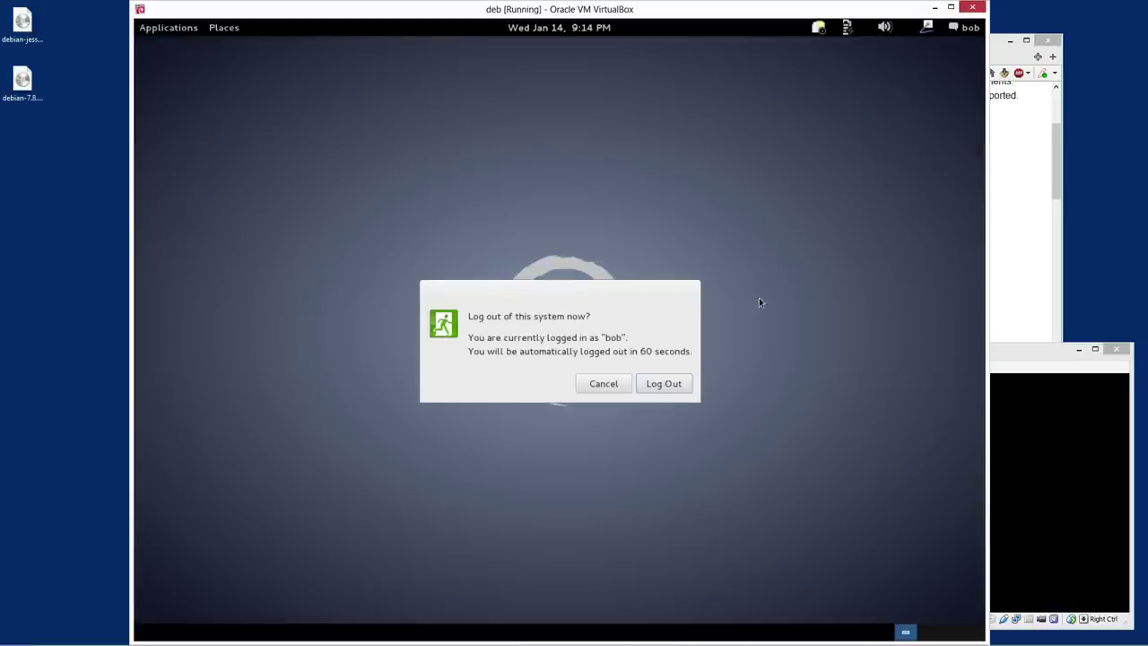
left_click(687, 384)
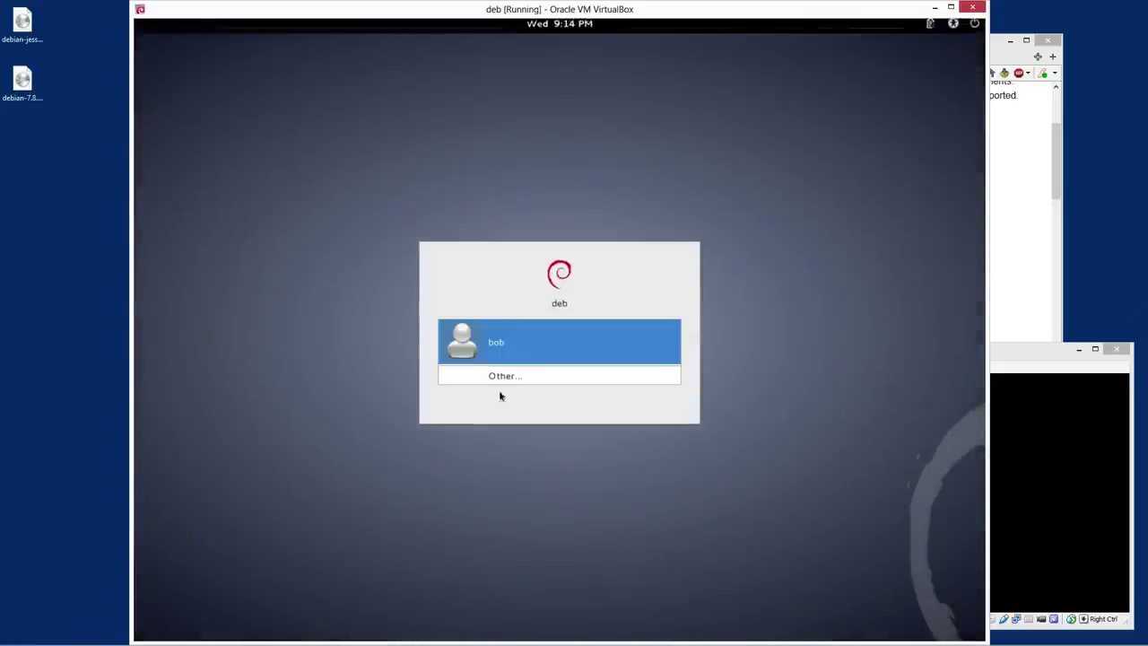
Log back in as the user account with Xfce Session selected
left_click(499, 340)
left_click(480, 419)
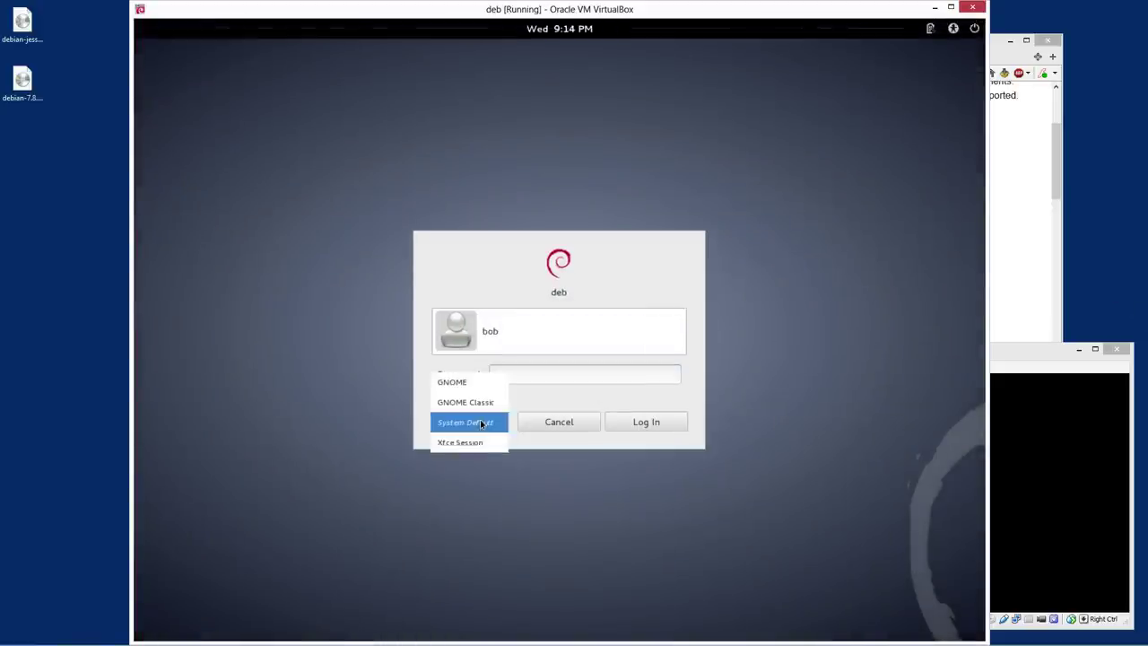
left_click(466, 445)
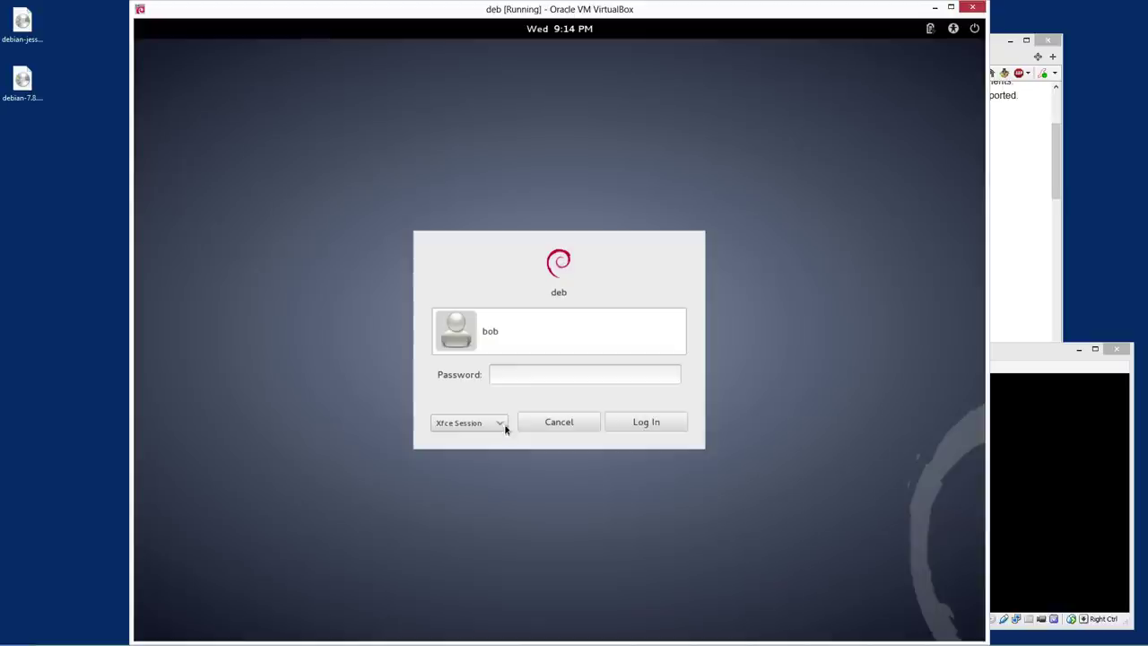
left_click(517, 373)
key("Return")
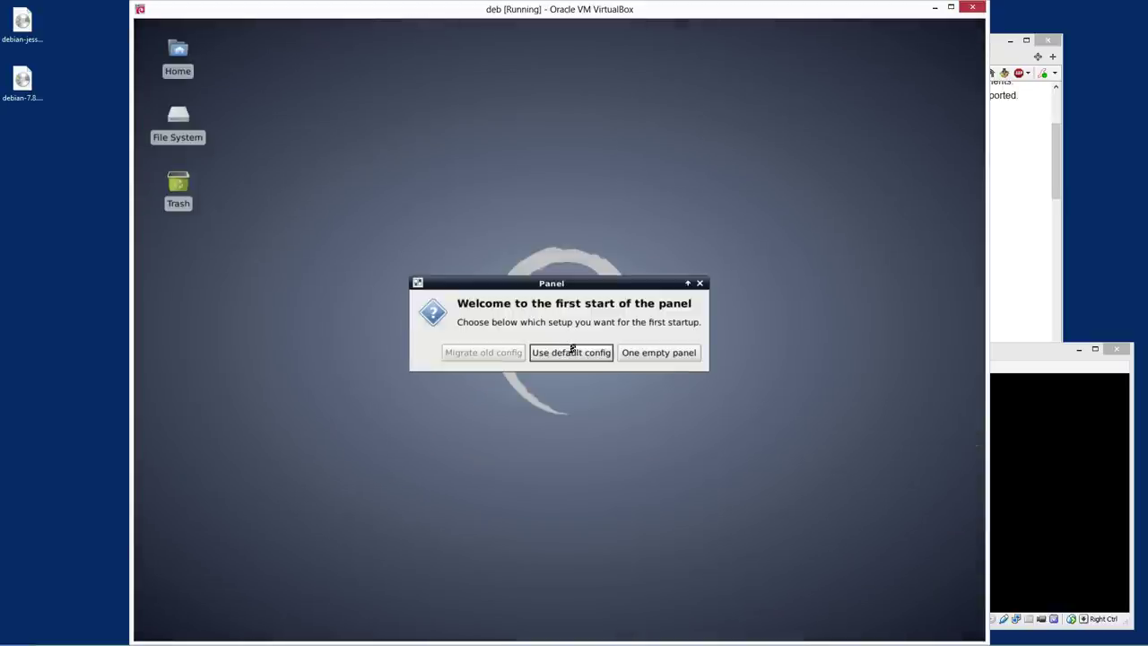
Accept the default Xfce panel layout, launch Synaptic Package Manager, and enter the root password
left_click(578, 355)
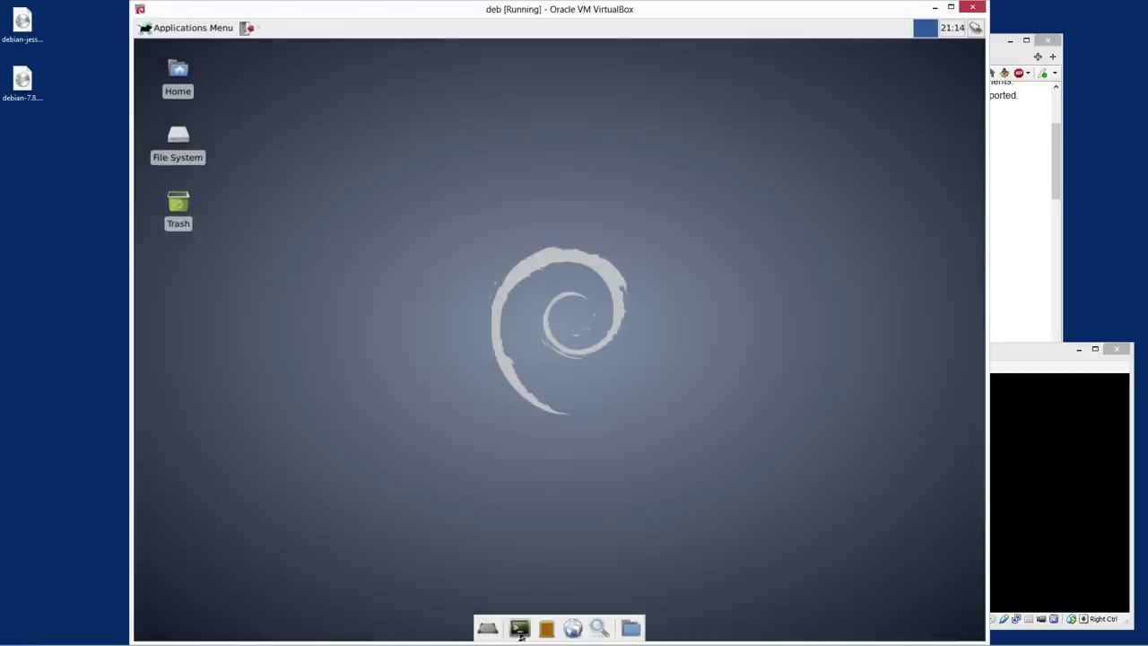
left_click(190, 28)
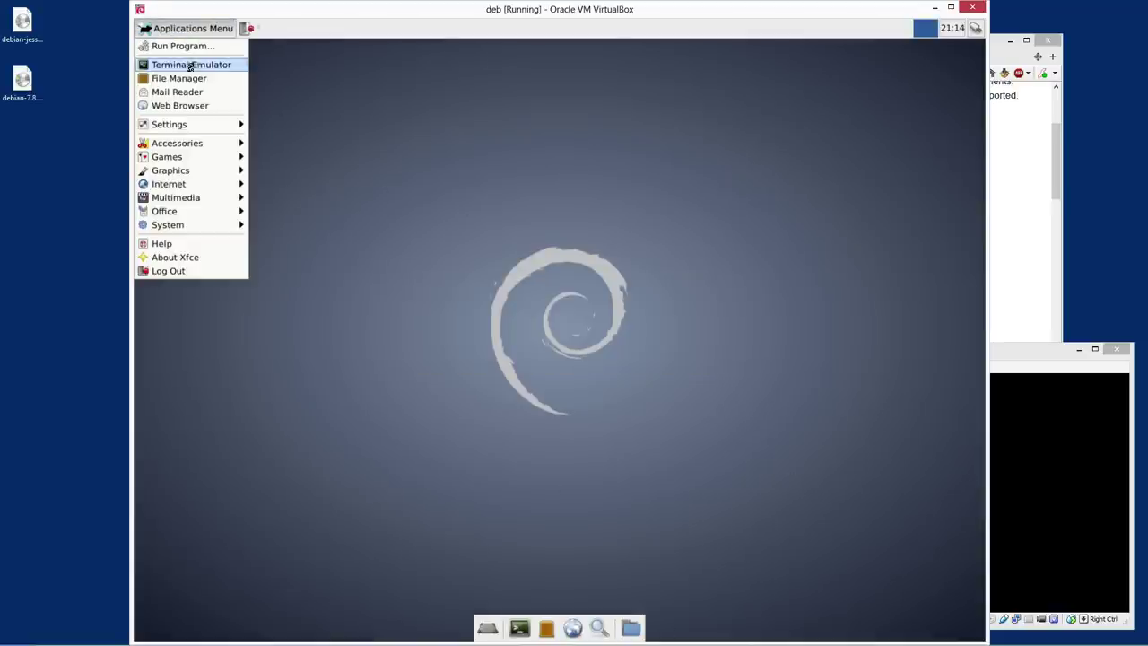
mouse_move(219, 150)
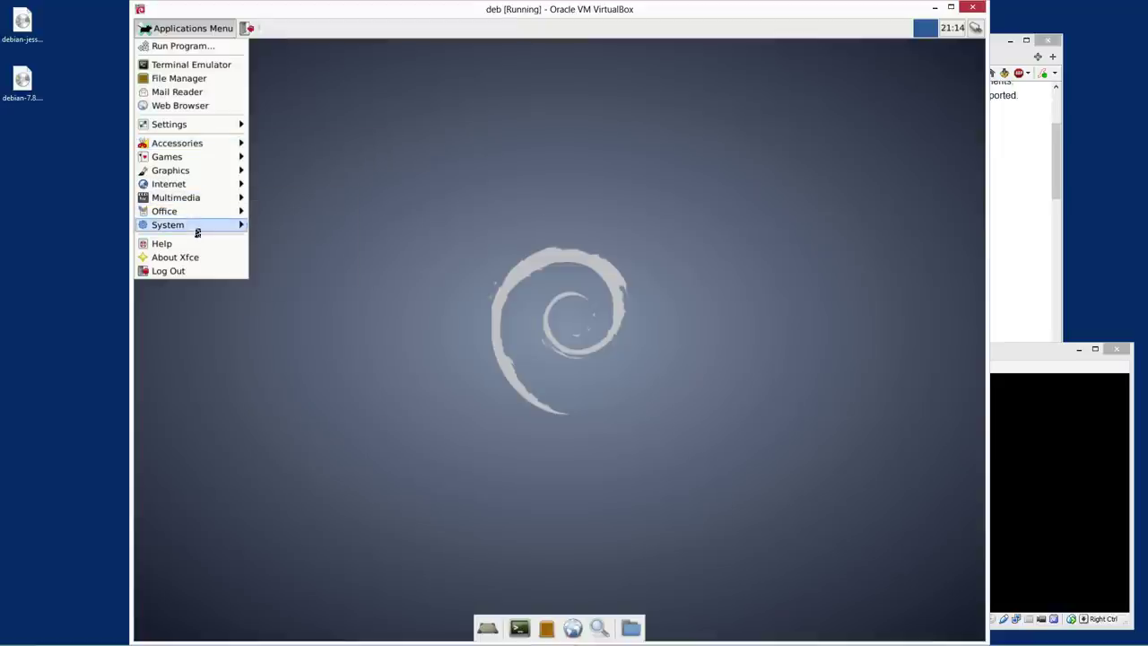
mouse_move(197, 231)
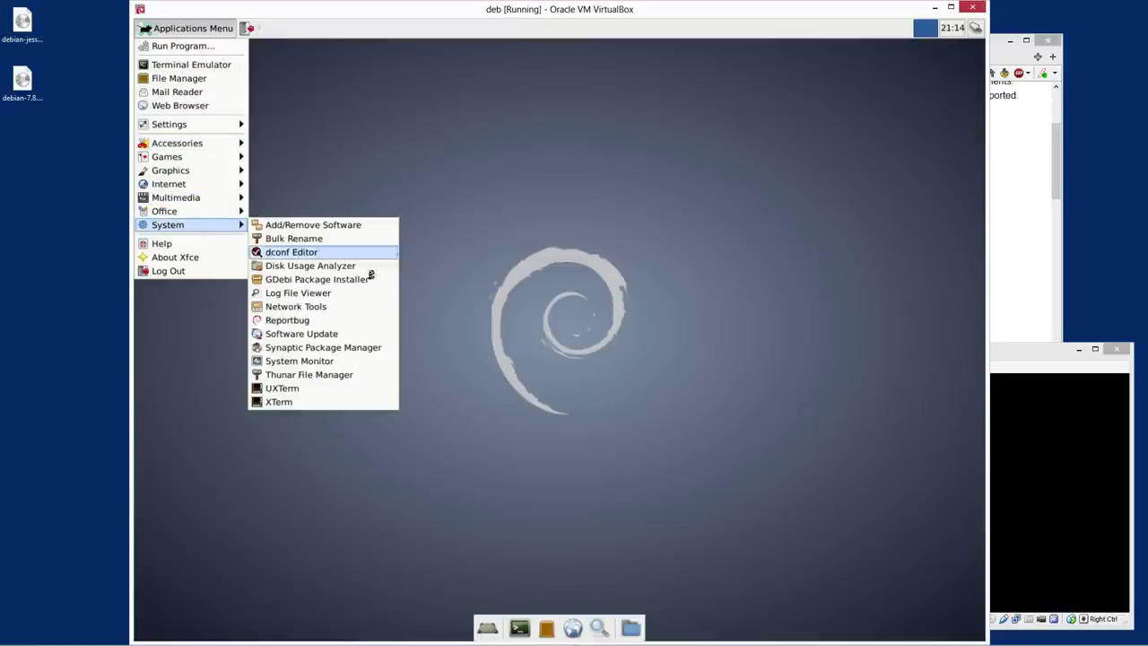
left_click(323, 347)
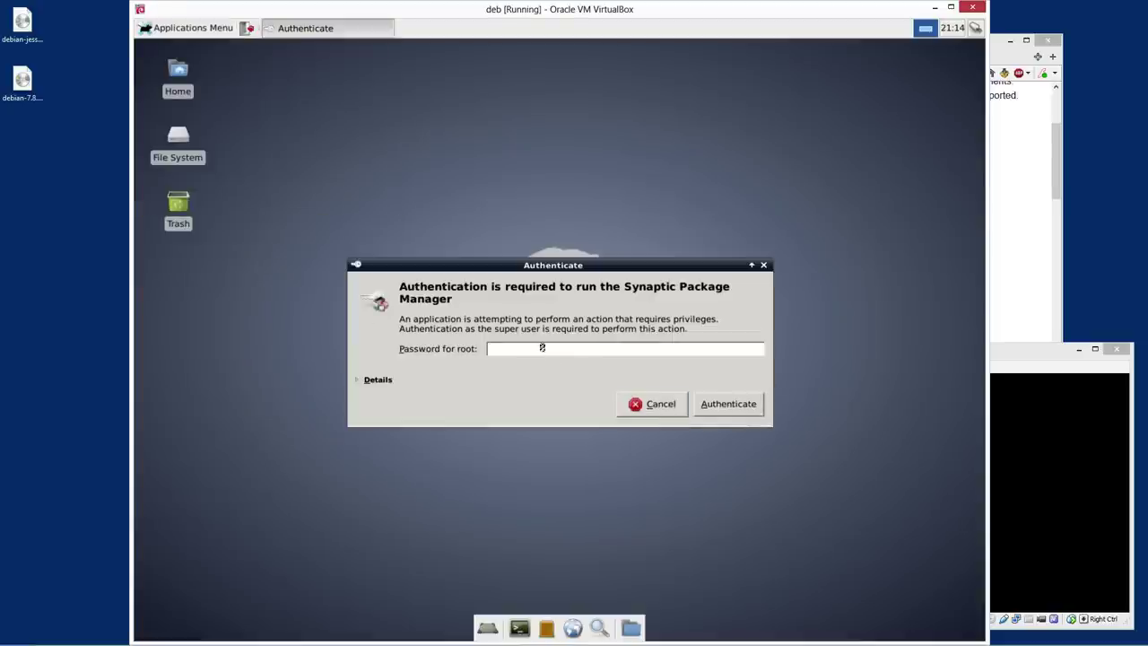
type("*******")
Correct the root password and authenticate to start Synaptic
key("BackSpace")
key("BackSpace")
key("BackSpace")
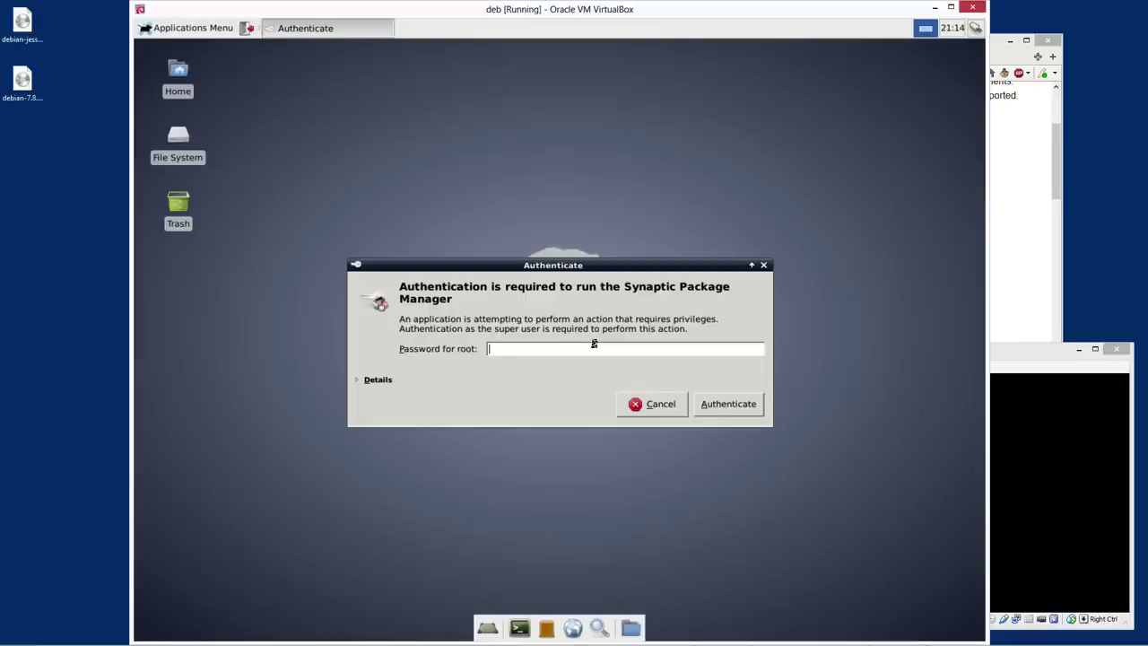
key("Return")
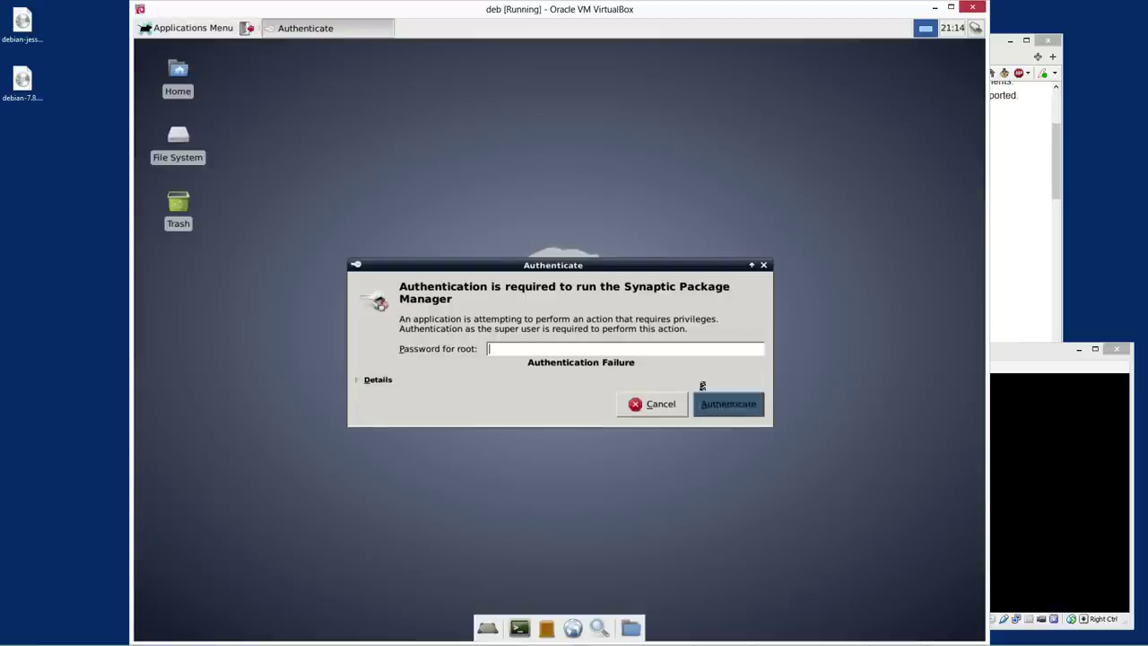
type("*")
left_click(727, 406)
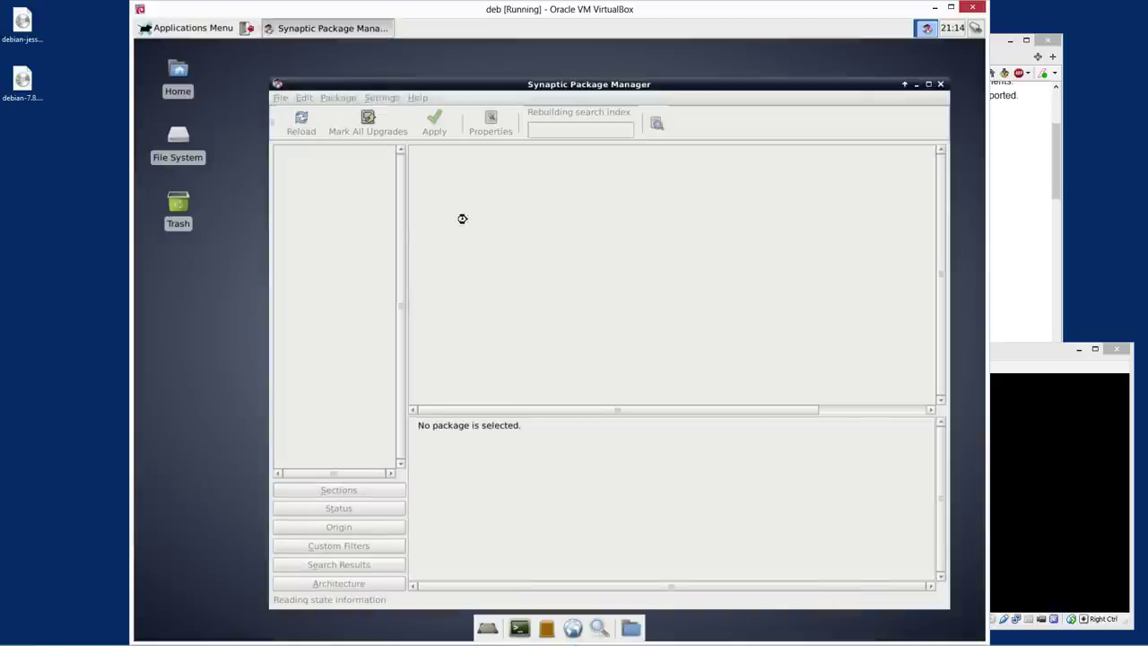
Close the Quick Introduction and browse the kde-filtered package list
left_click(686, 436)
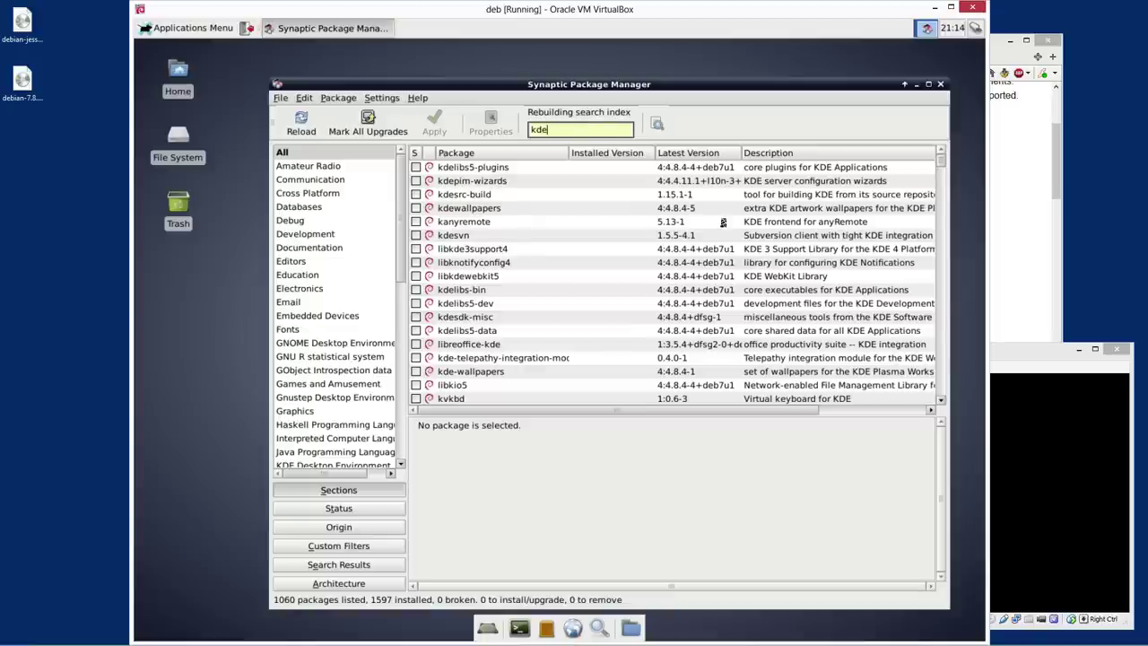
scroll(672, 263, "down", 15)
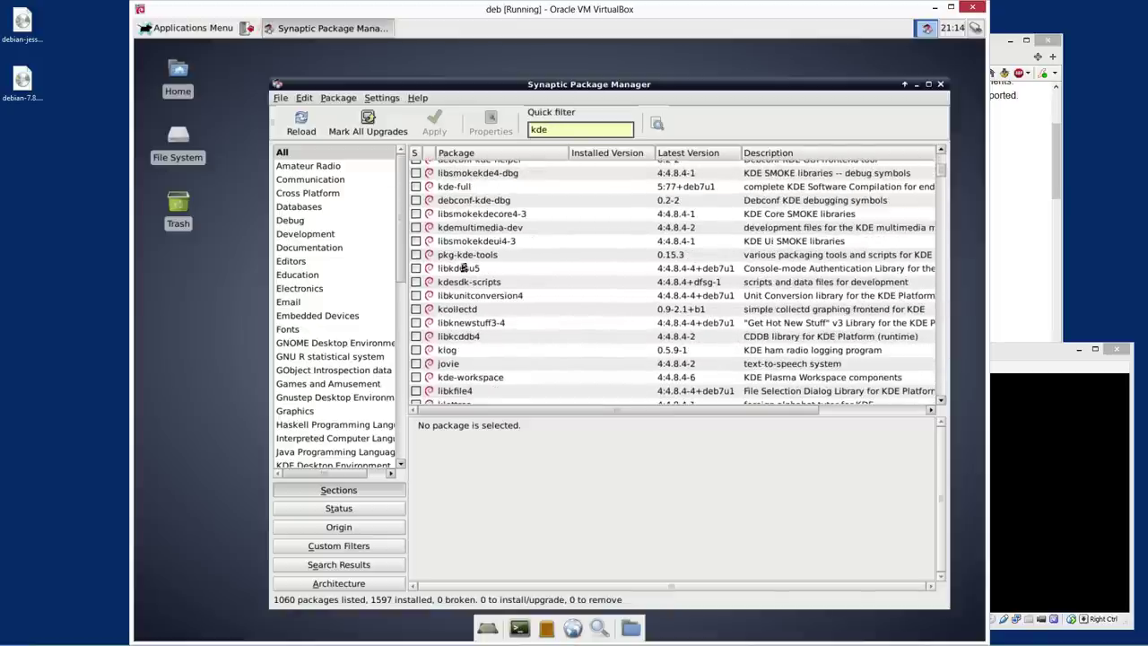
scroll(462, 267, "up", 1)
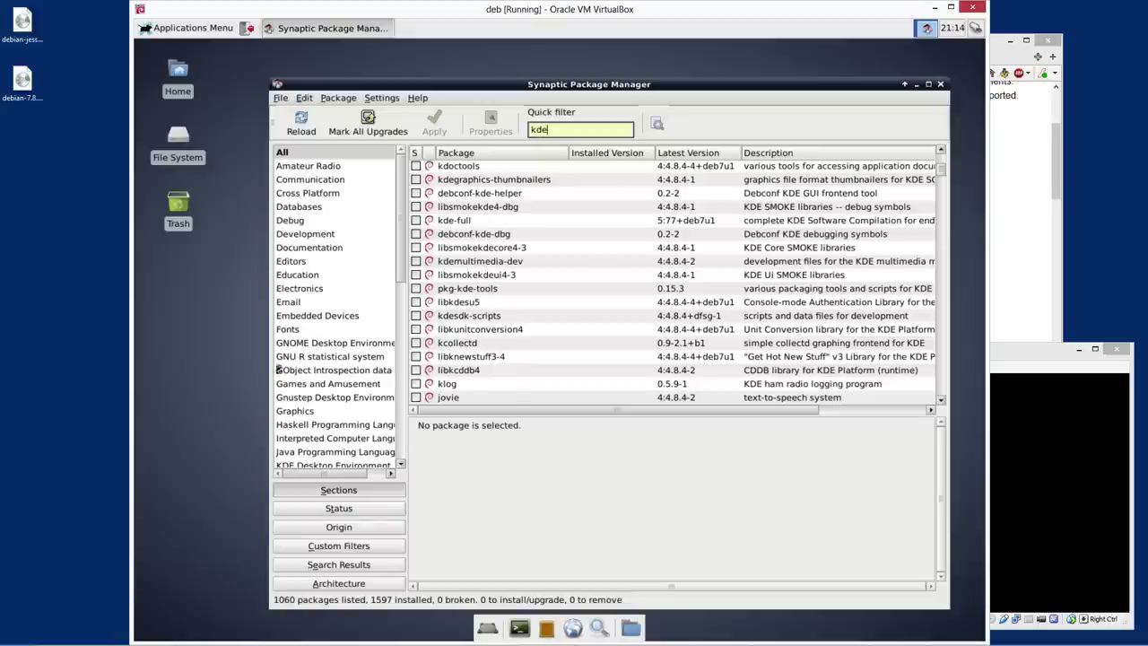
scroll(407, 269, "down", 5)
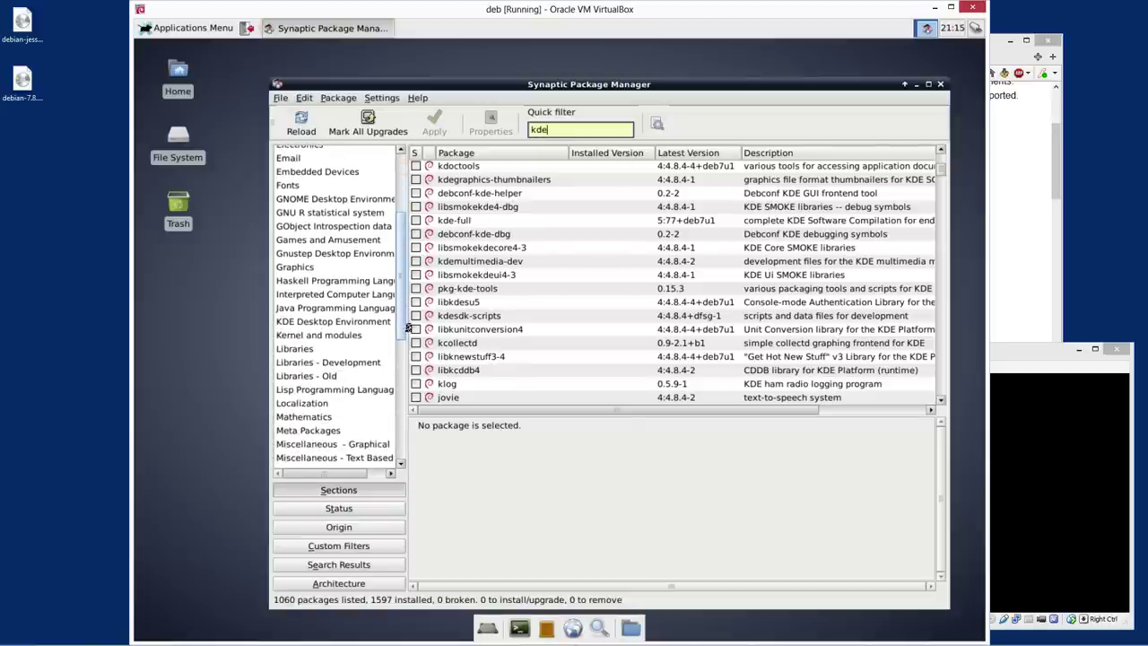
Show only the KDE Desktop Environment section and scroll until kde-full is in view
left_click(346, 321)
left_click(634, 292)
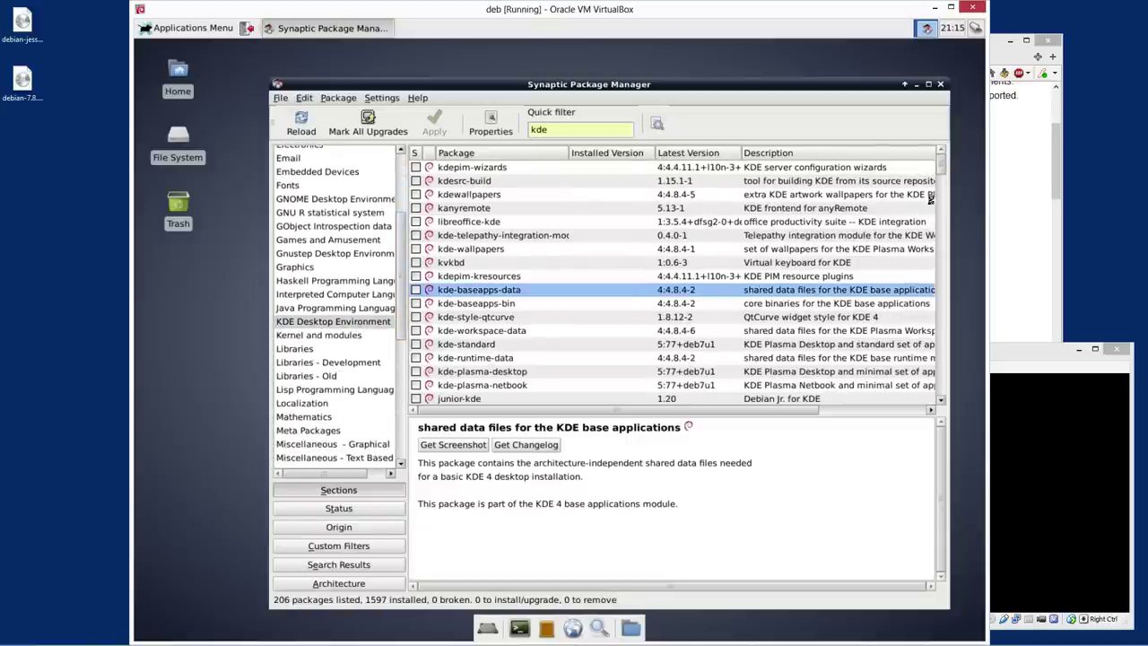
scroll(943, 171, "down", 10)
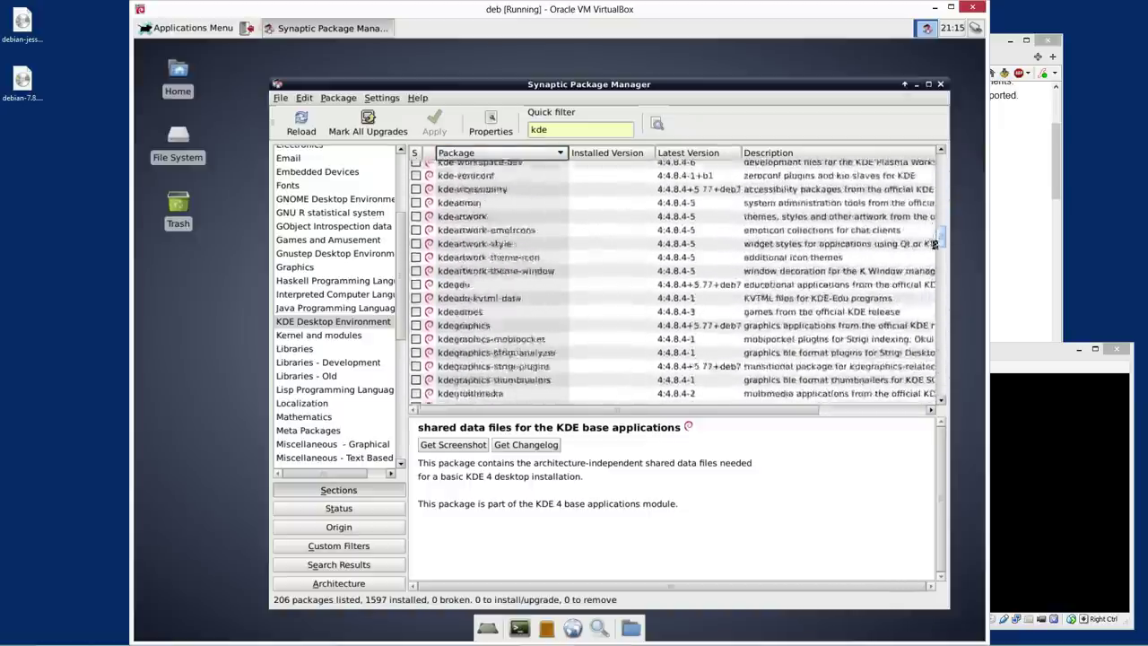
left_click_drag(934, 243, 938, 269)
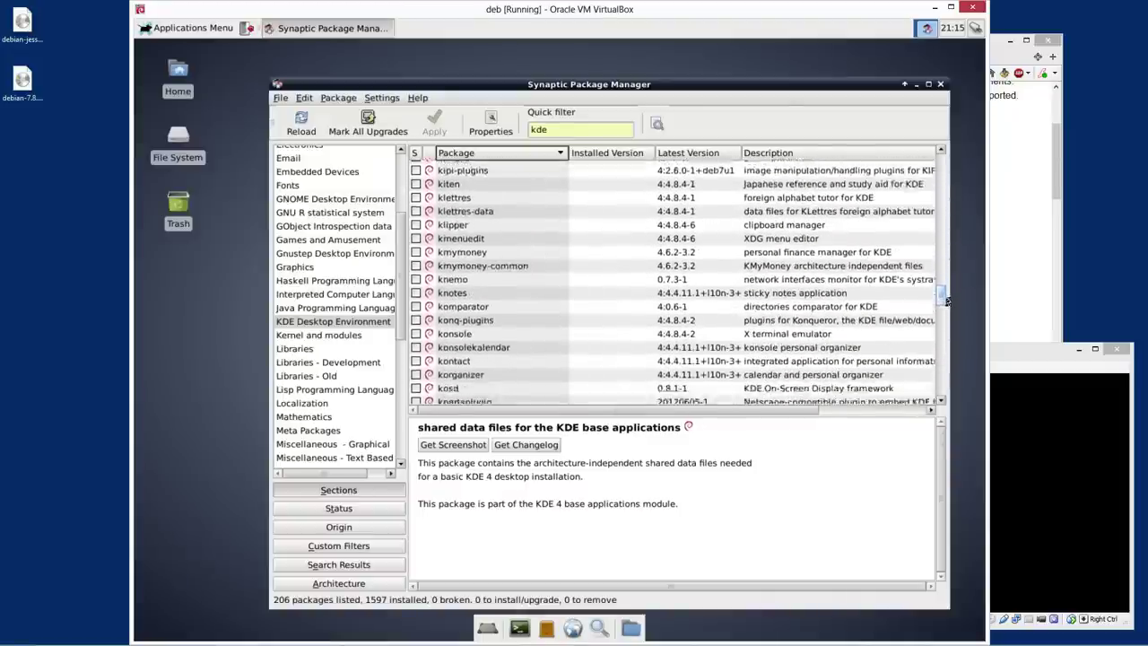
left_click_drag(946, 309, 946, 314)
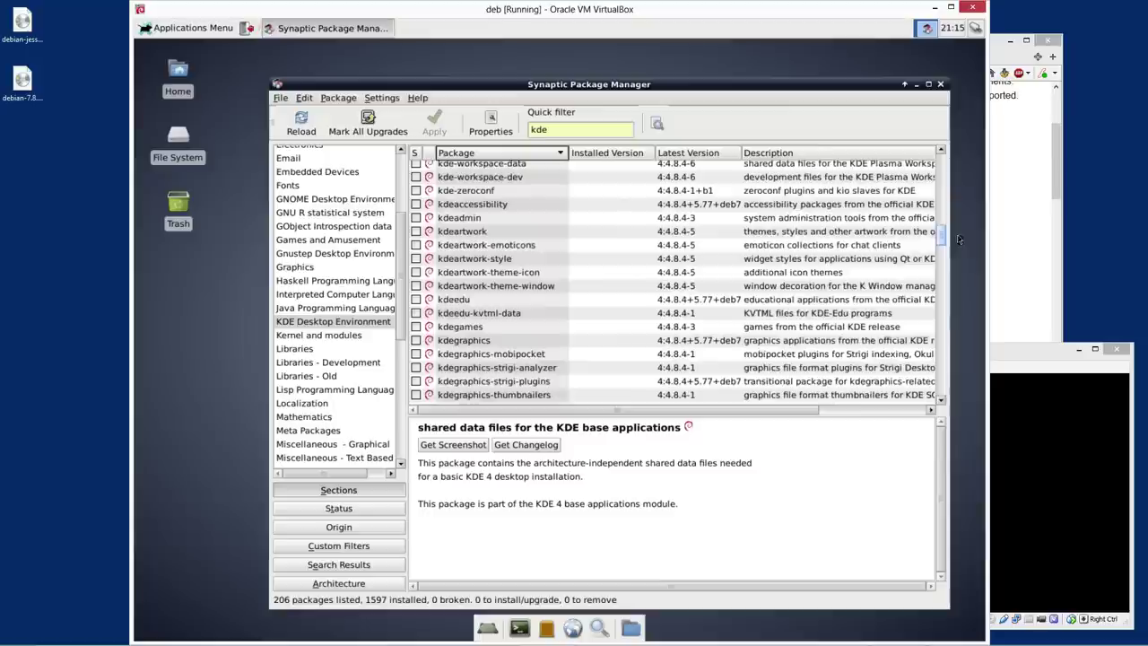
left_click_drag(964, 232, 974, 198)
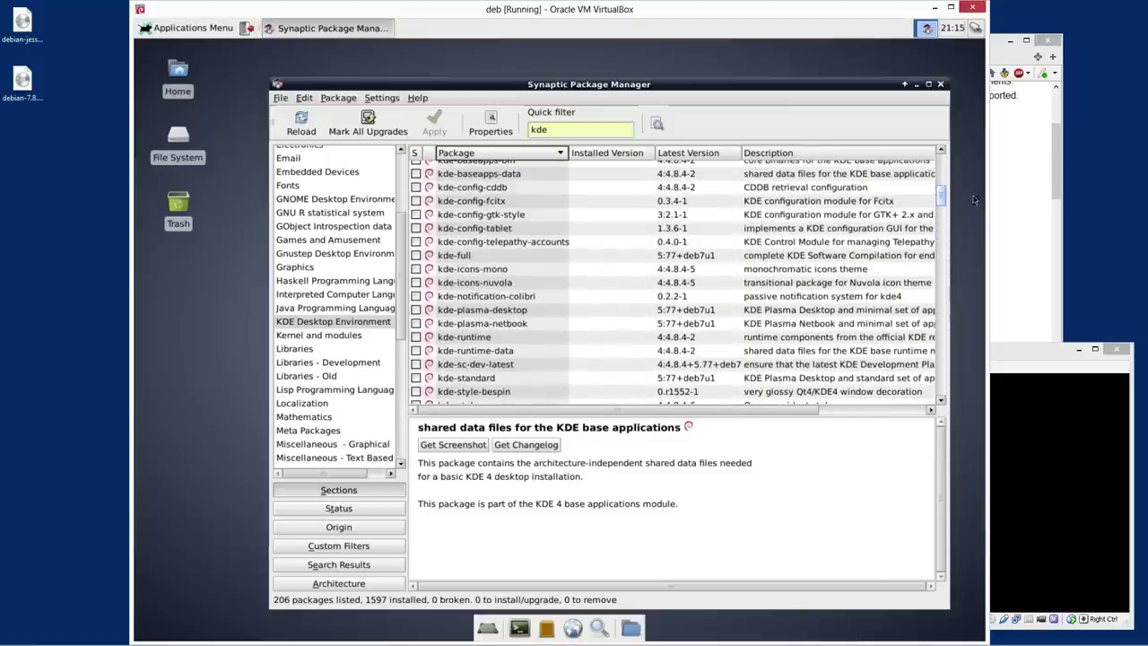
Mark kde-full with its required packages and apply the 632-package installation
left_click(416, 255)
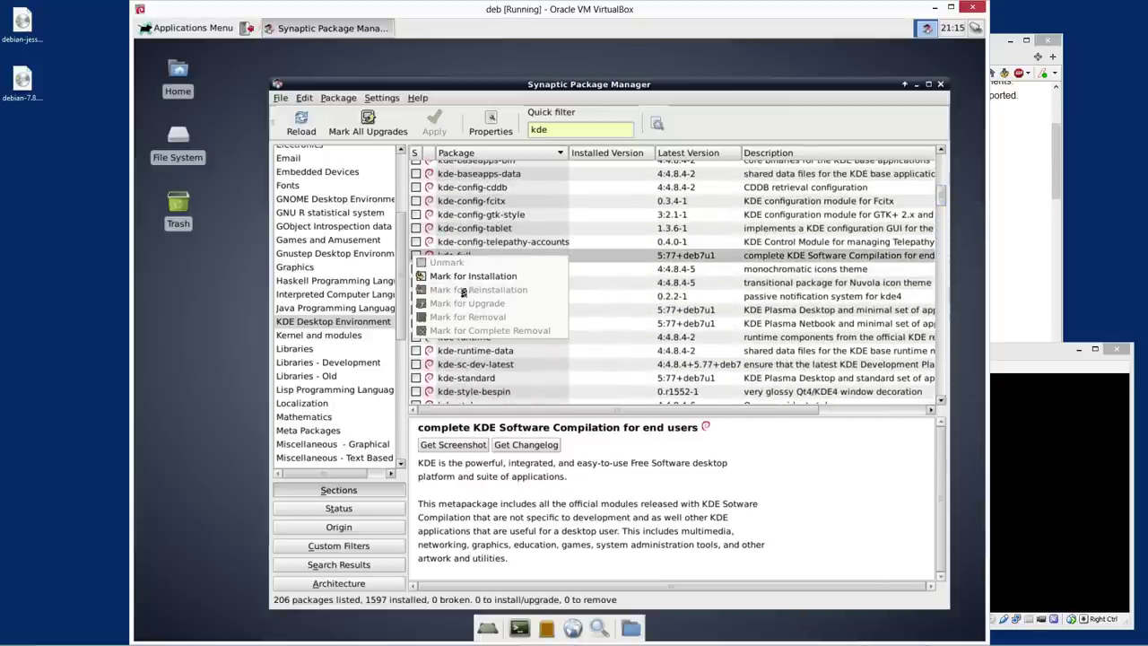
left_click(459, 277)
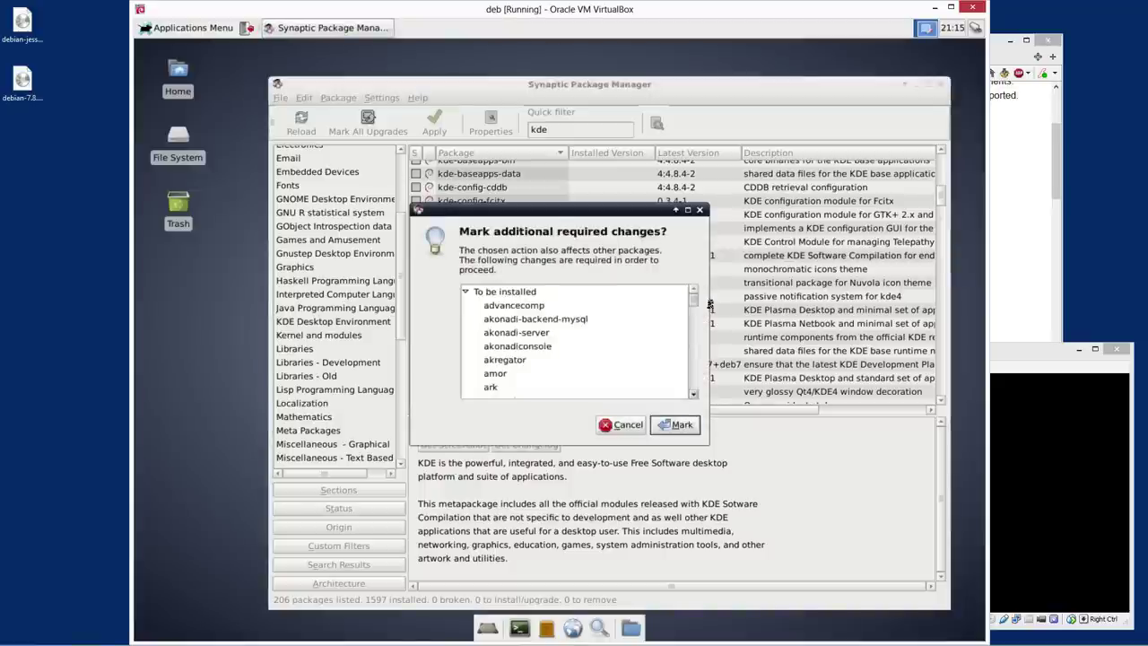
scroll(695, 328, "down", 15)
left_click(680, 428)
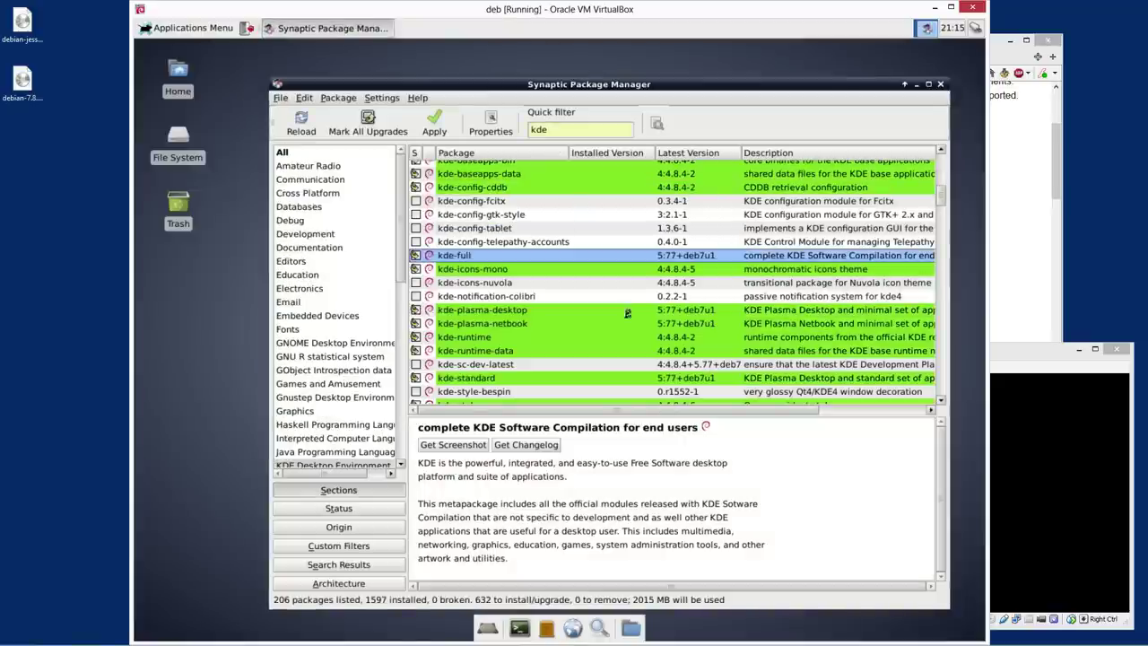
left_click(434, 122)
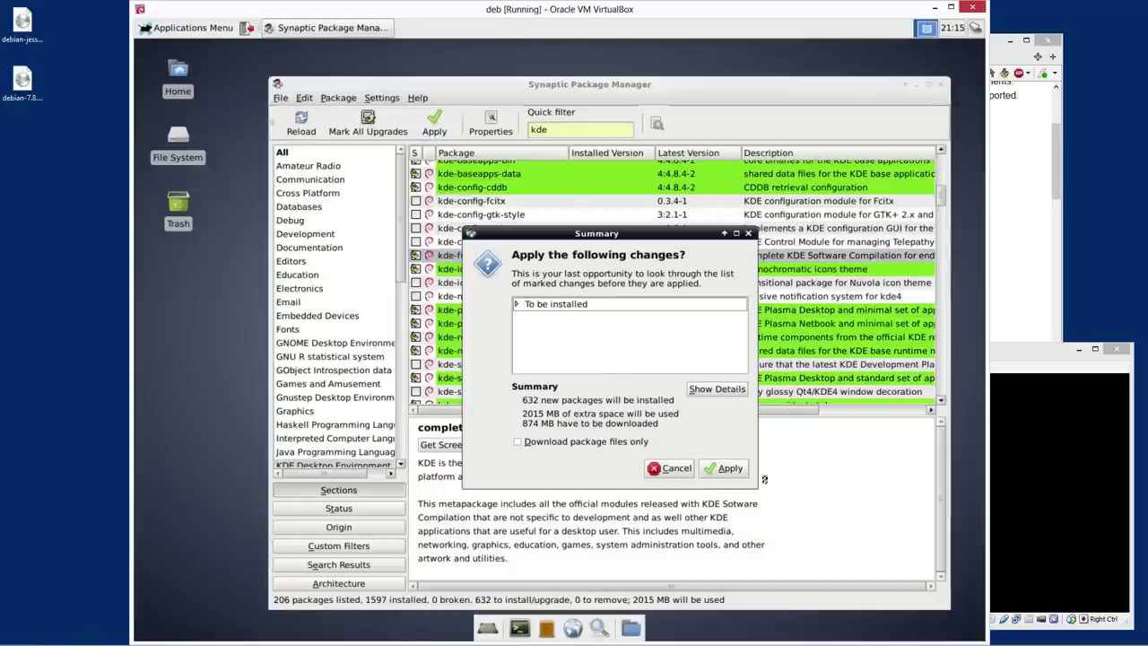
left_click(710, 467)
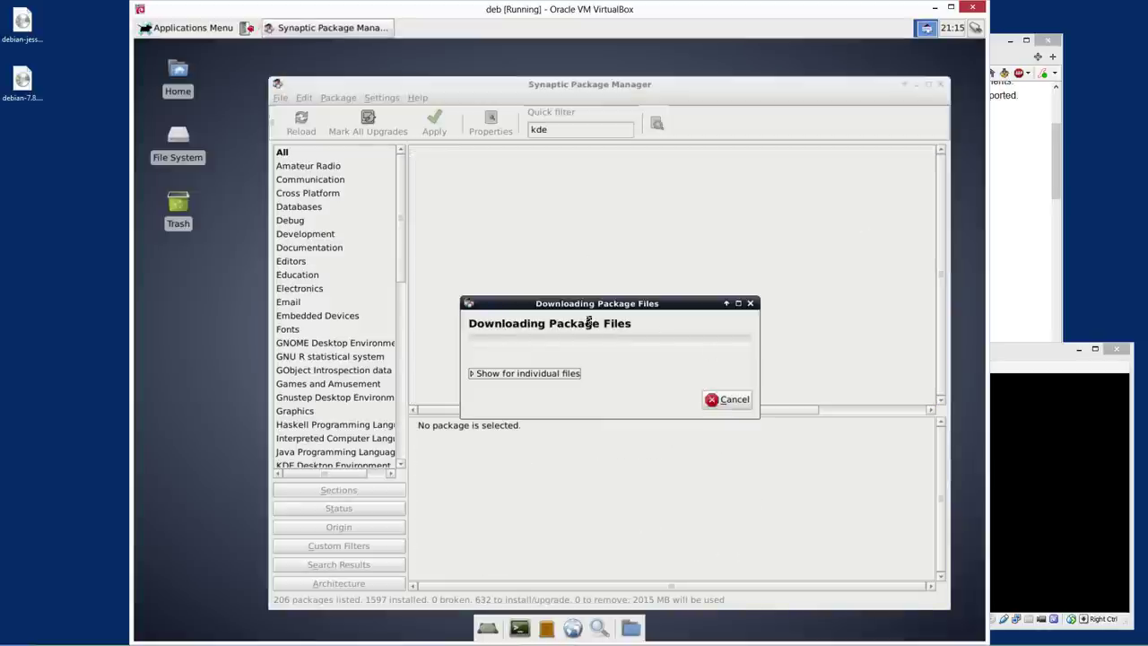
Show per-file download progress and let the download reach file 153 of 632
left_click(489, 377)
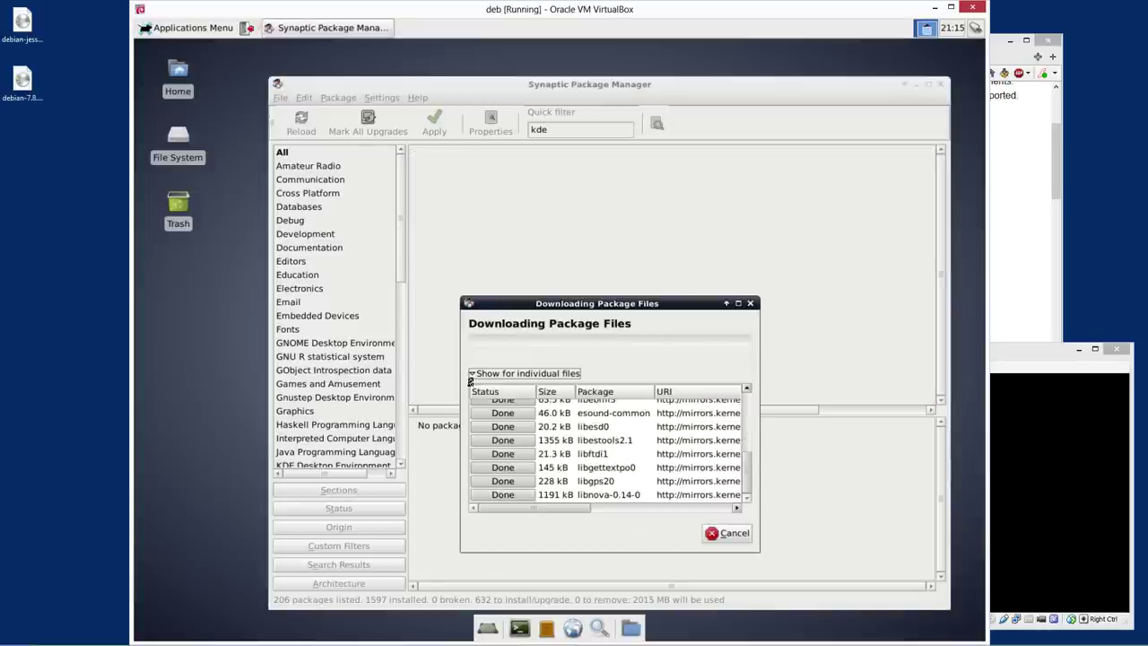
left_click(475, 375)
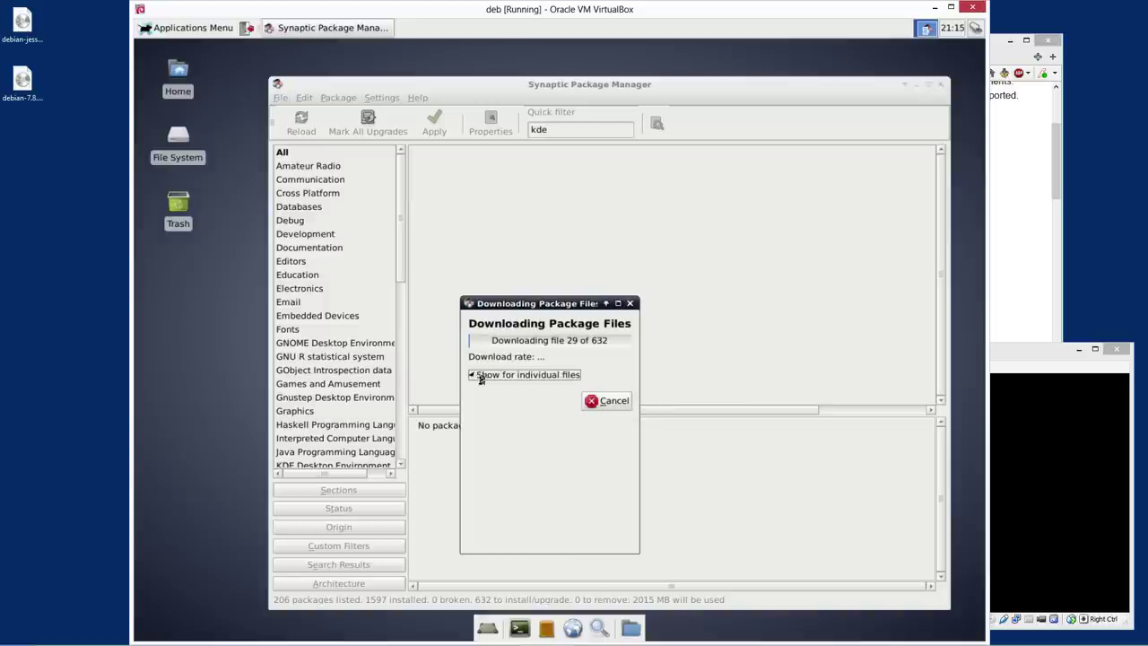
left_click(479, 375)
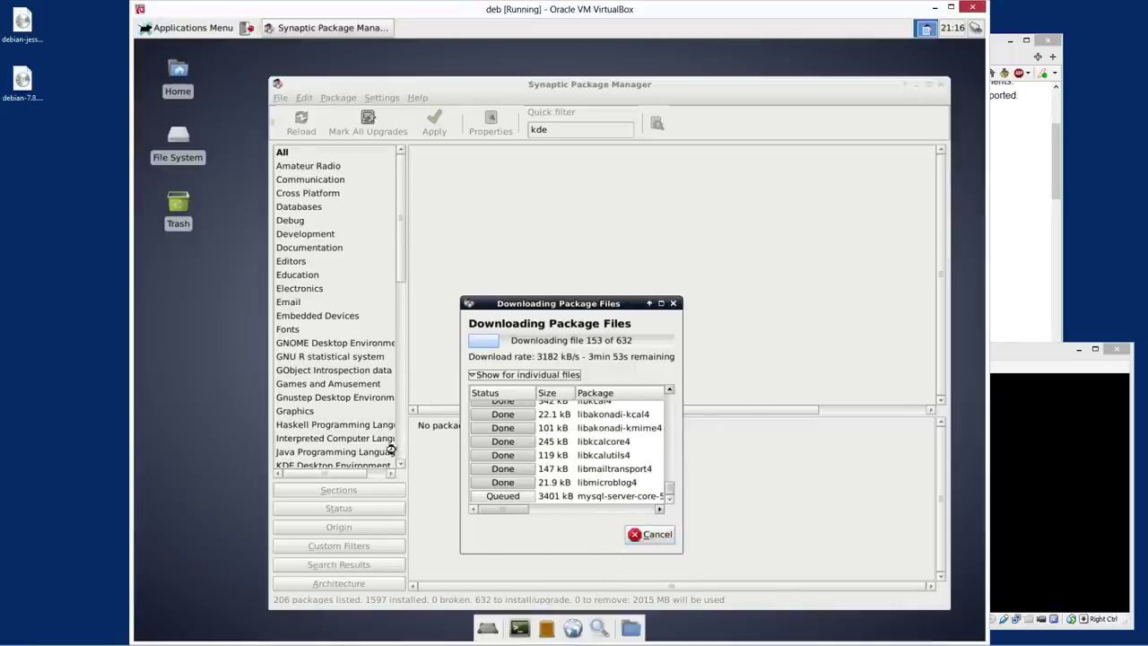
left_click(192, 28)
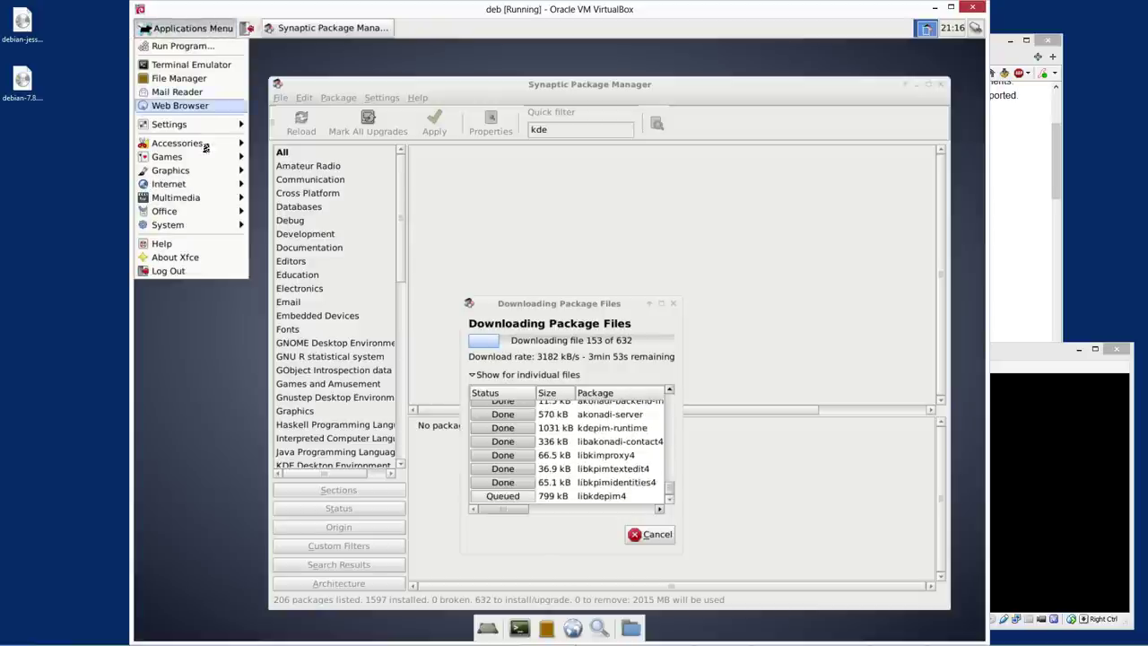
Launch Terminal Emulator from the Applications Menu and look through its menus
mouse_move(204, 150)
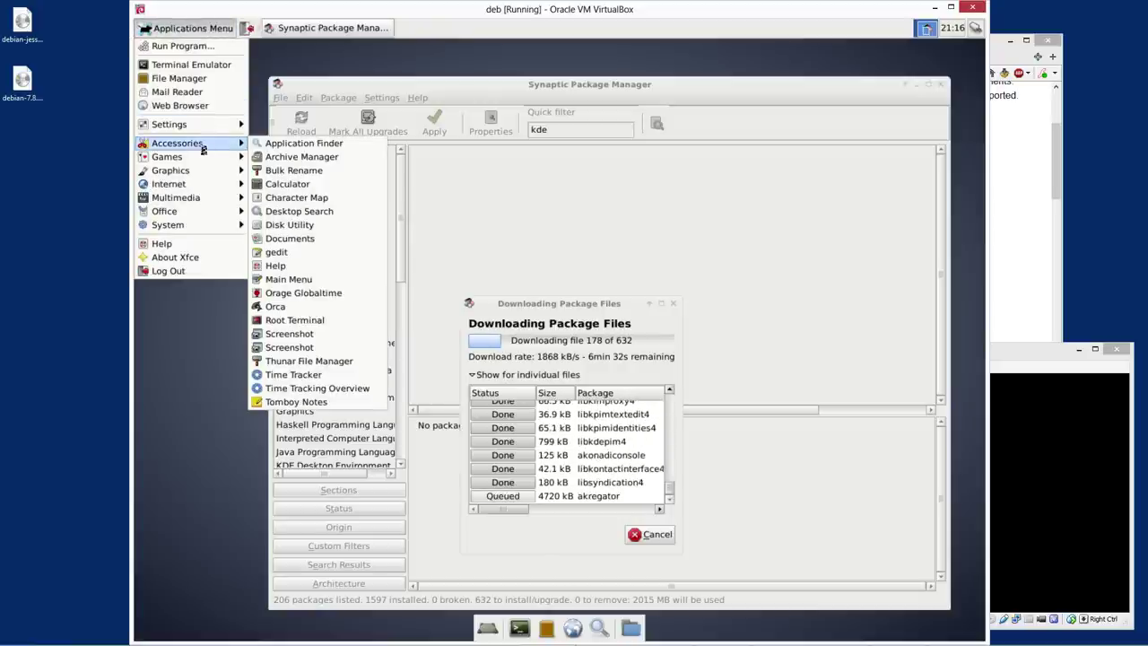
left_click(212, 68)
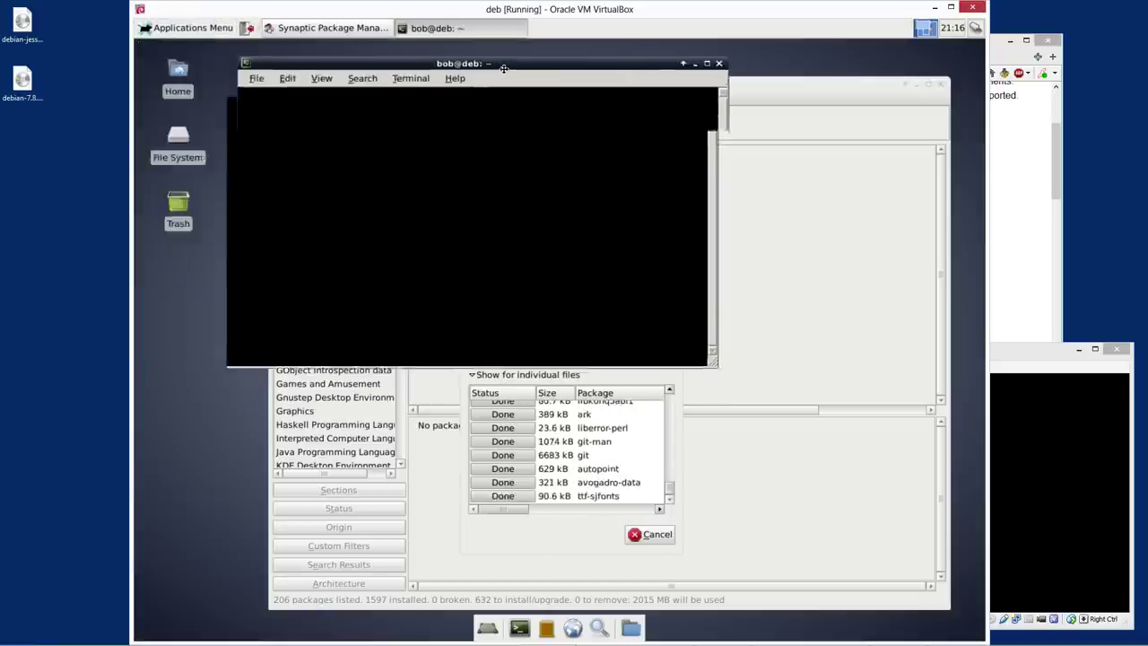
left_click(462, 80)
left_click(408, 82)
left_click(405, 84)
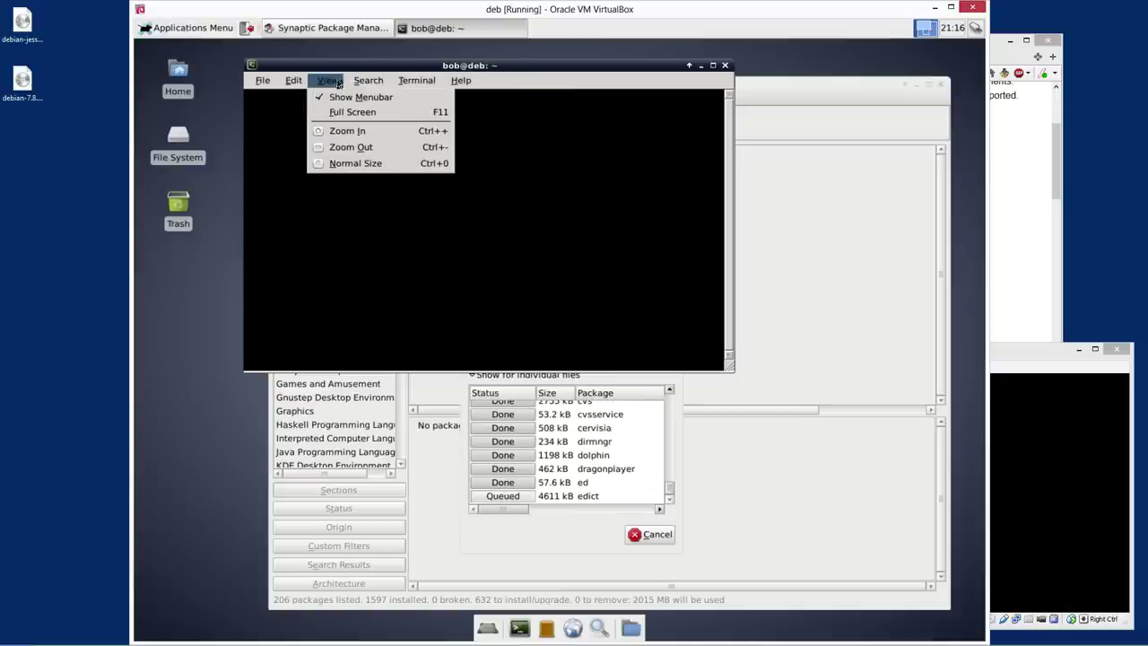
mouse_move(293, 82)
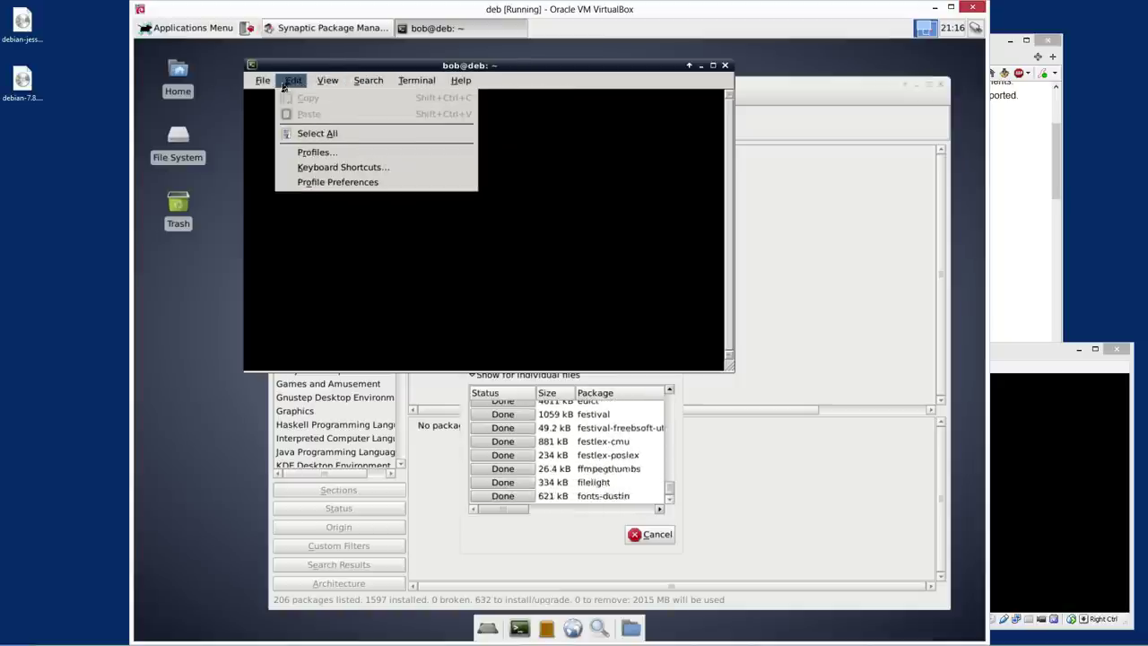
left_click(337, 80)
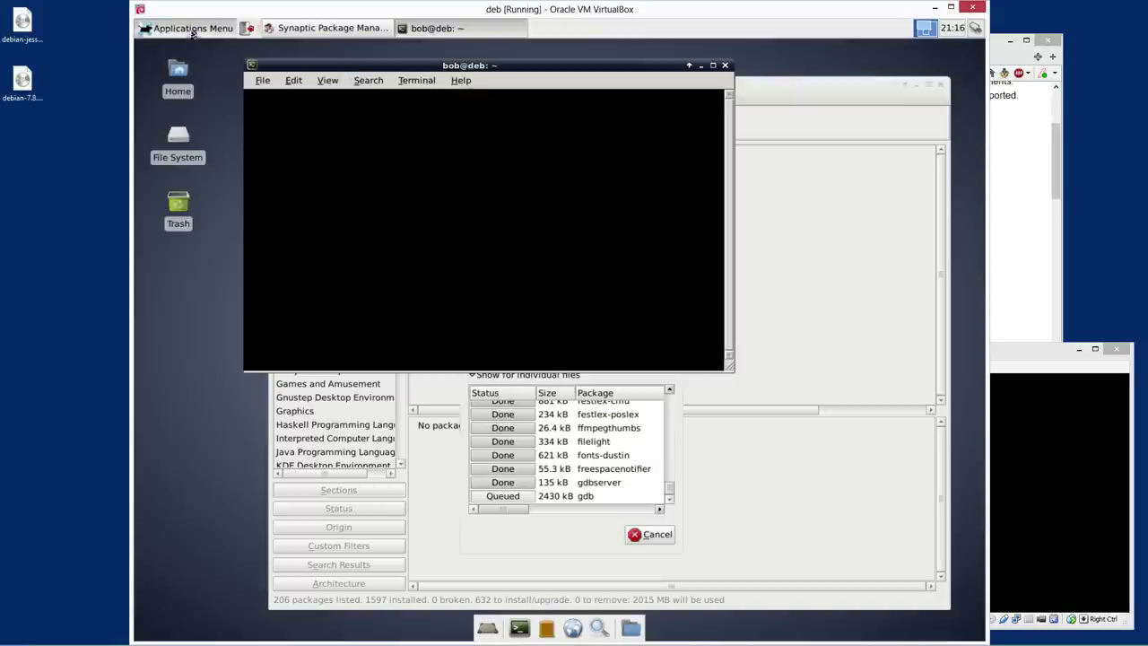
Browse the Applications Menu, then bring up the Run Program prompt with Alt+F2
left_click(189, 28)
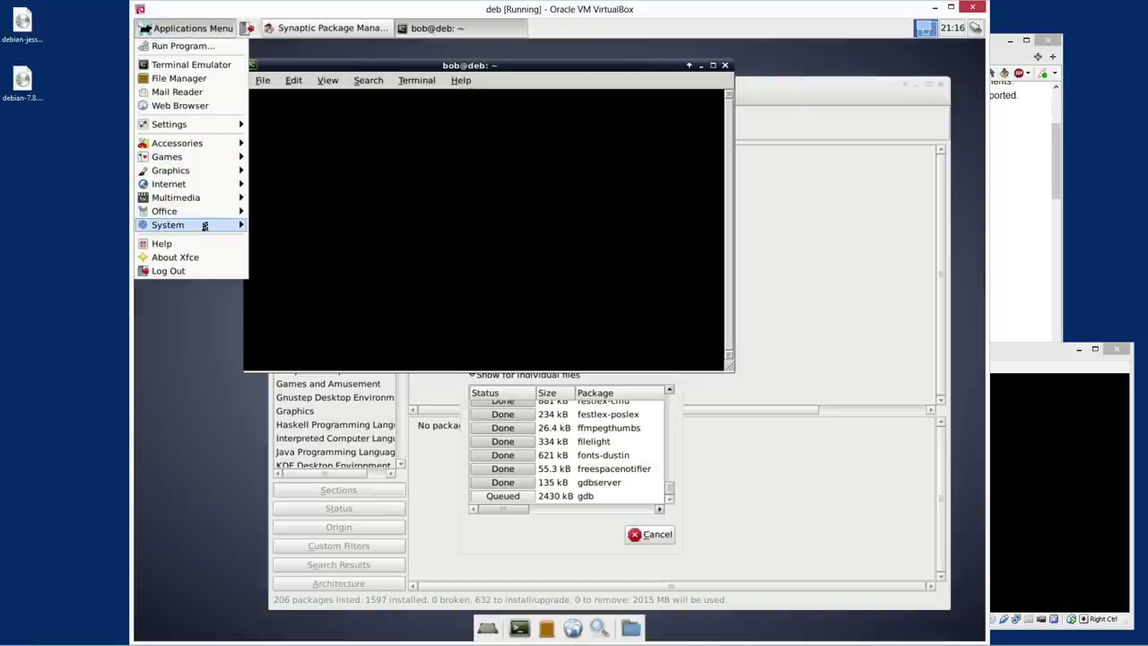
mouse_move(242, 225)
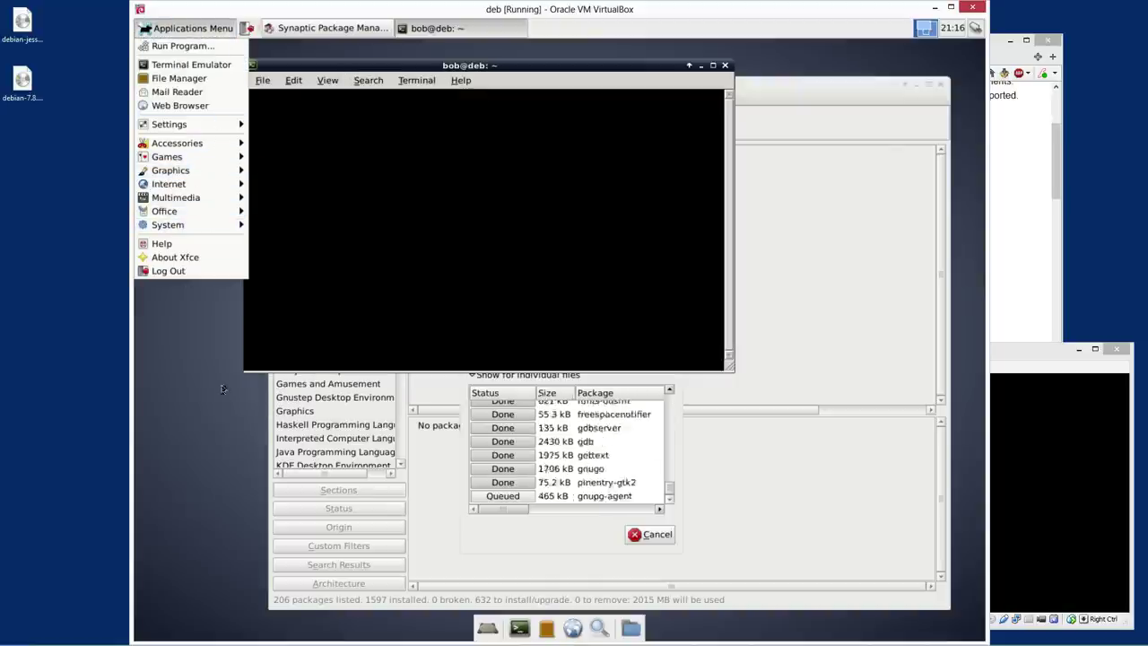
left_click(265, 380)
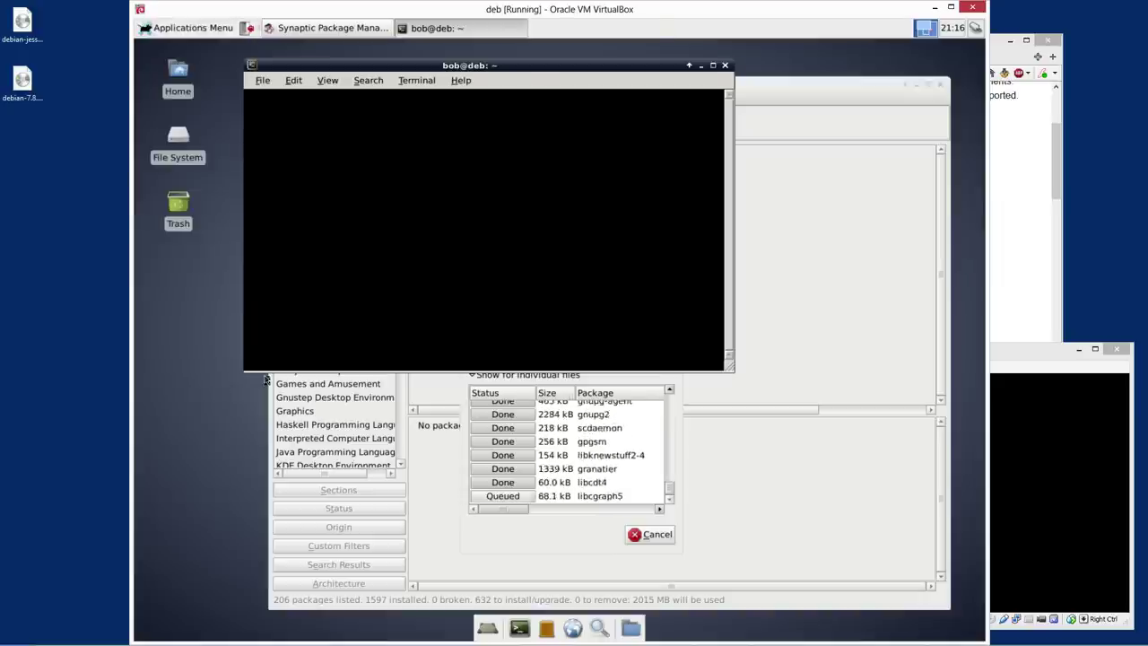
key("alt+F2")
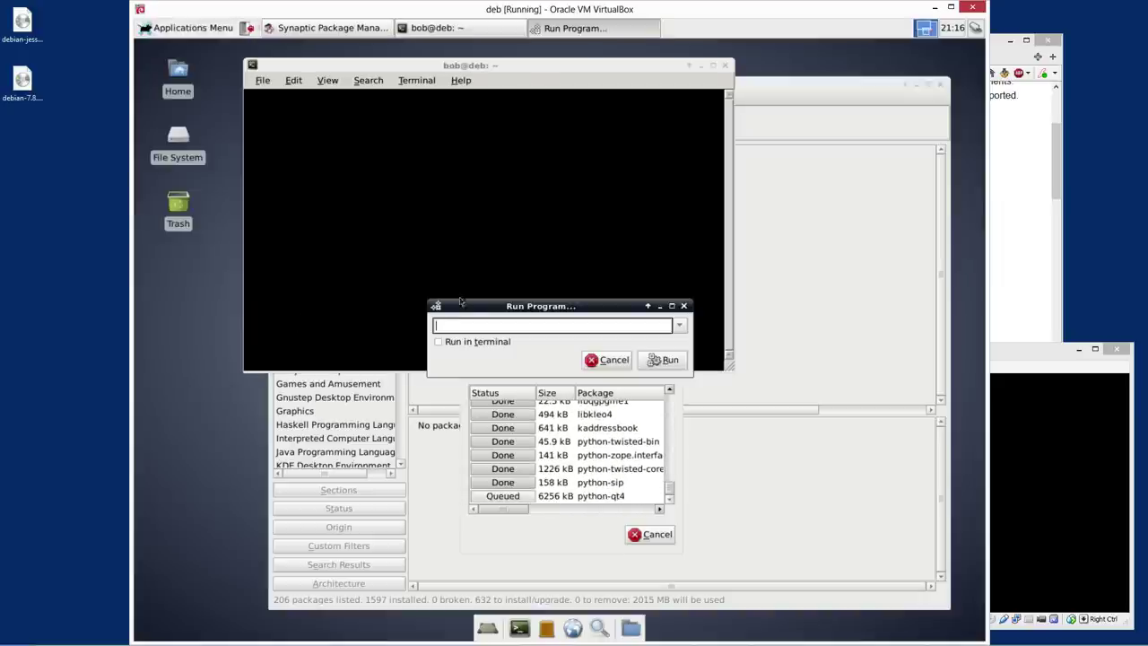
Run gnome-terminal from the Run Program prompt
type("gn om")
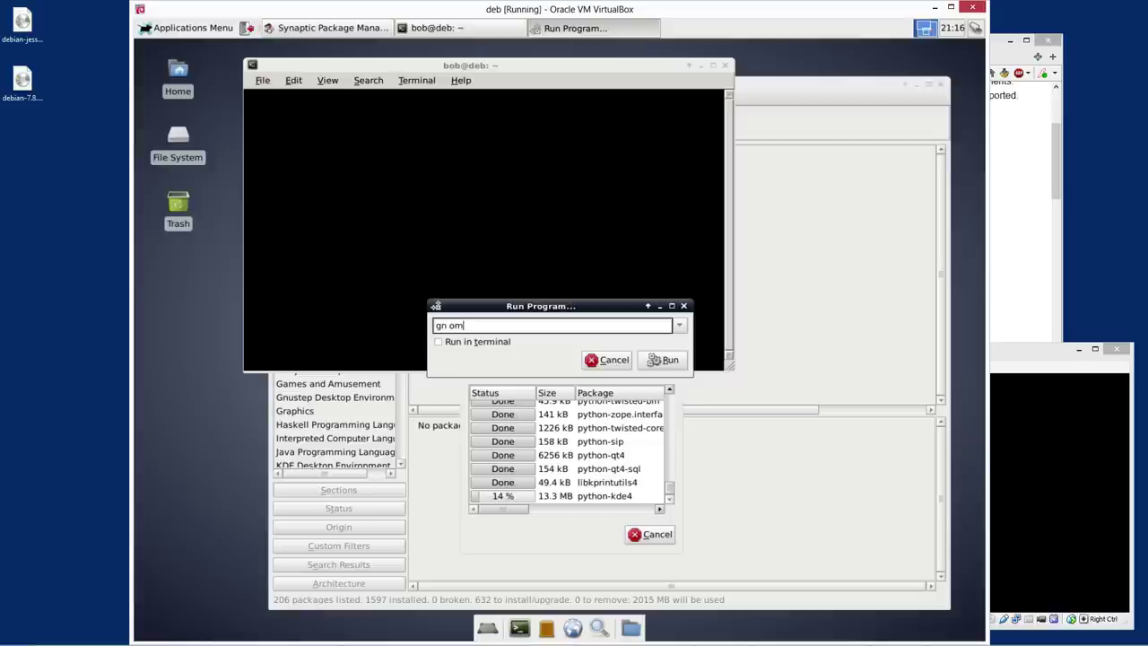
key("BackSpace")
type("ome-terminal")
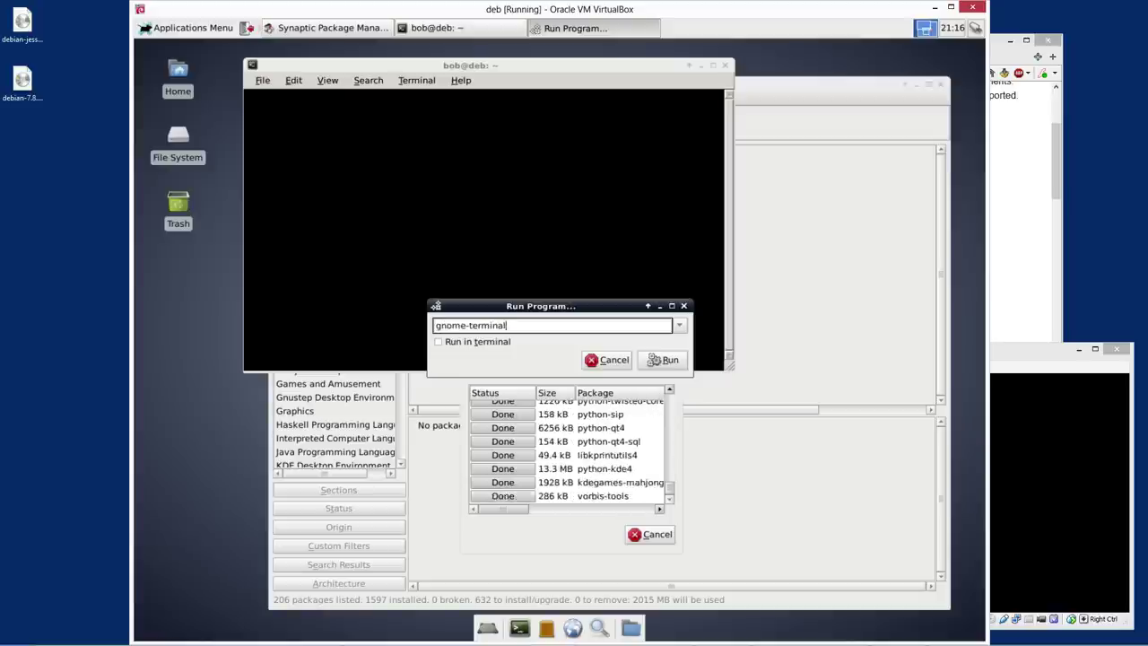
key("Return")
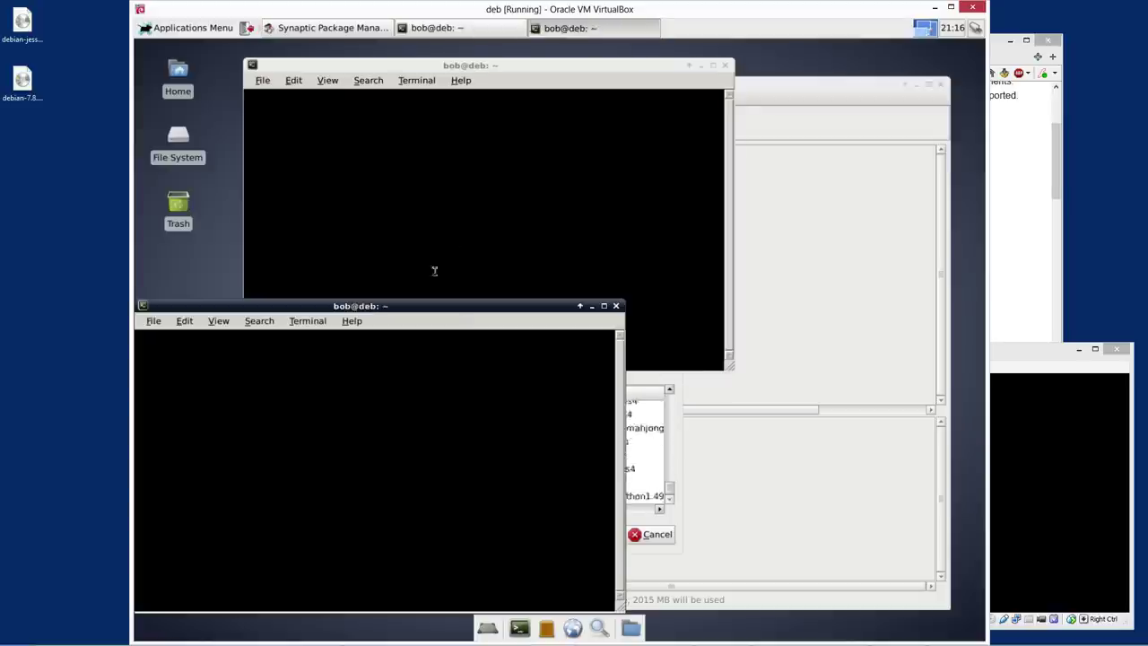
View About GNOME Terminal in the new terminal, then close that dialog and window
left_click(351, 321)
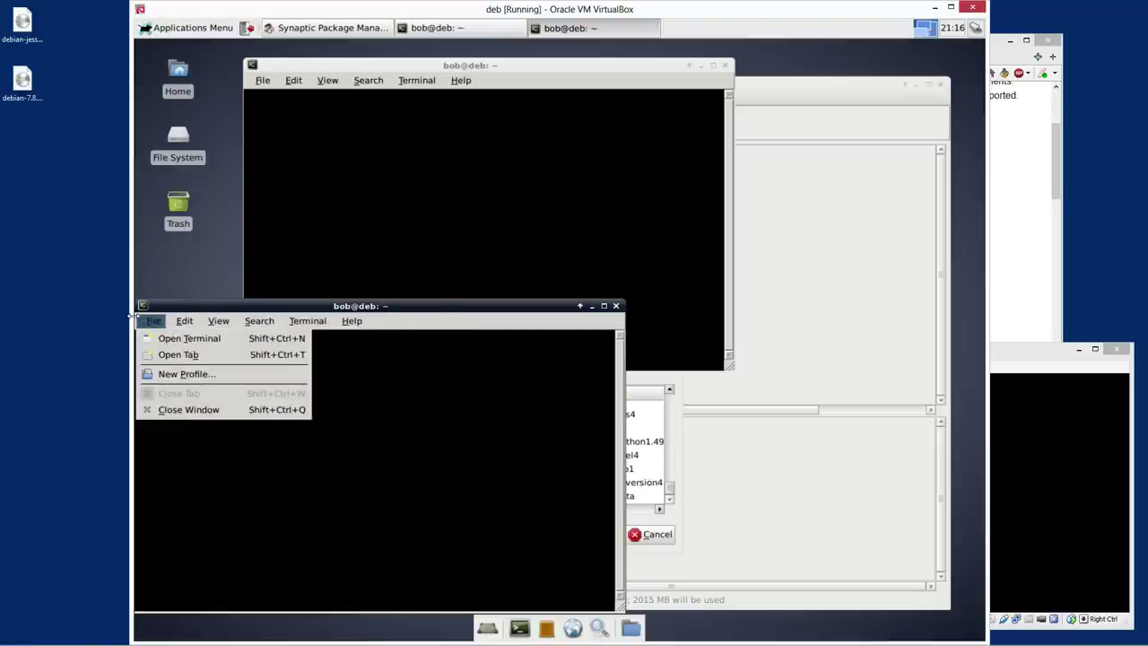
left_click(357, 355)
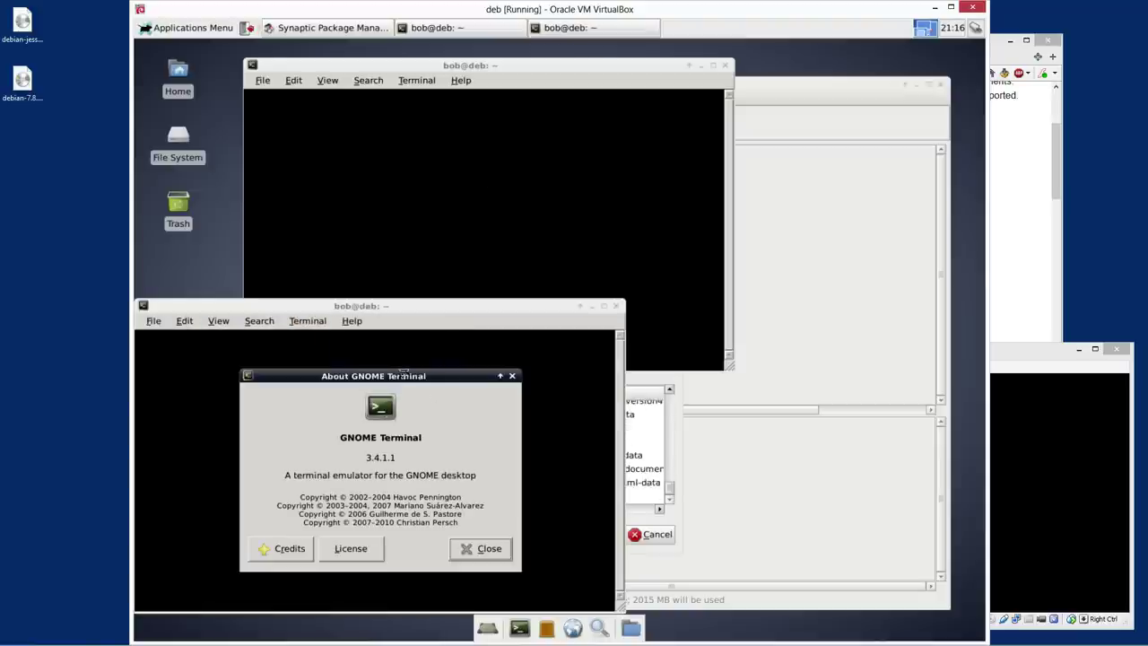
left_click(476, 548)
key("ctrl+d")
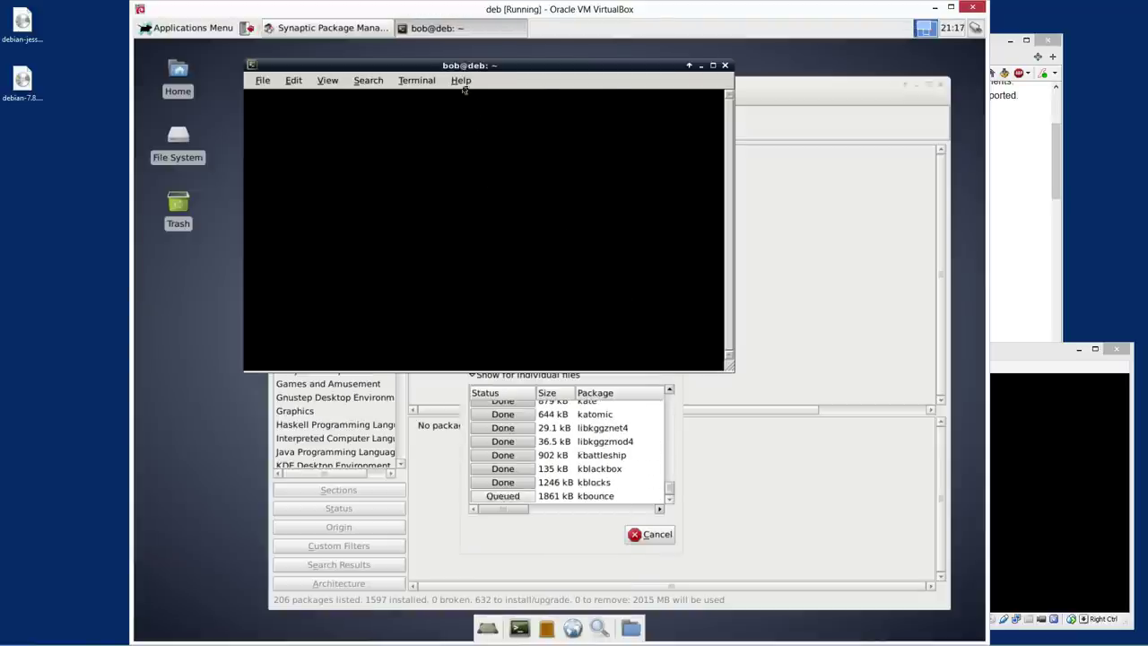
Check the first terminal's Help > About information and close that terminal
left_click(461, 80)
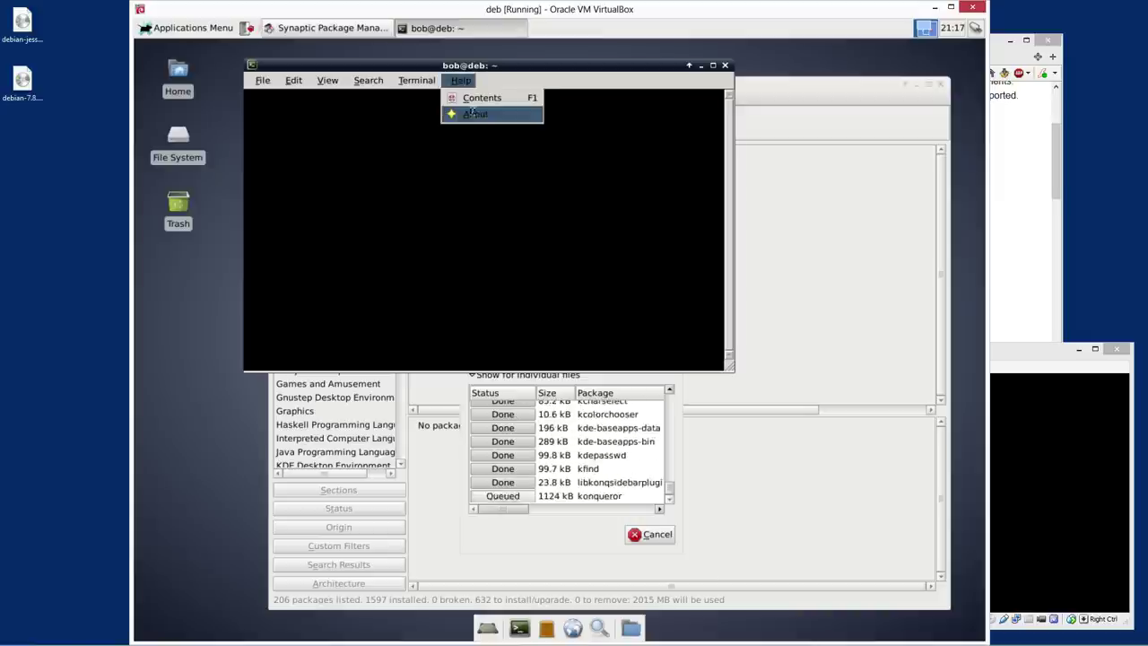
left_click(474, 111)
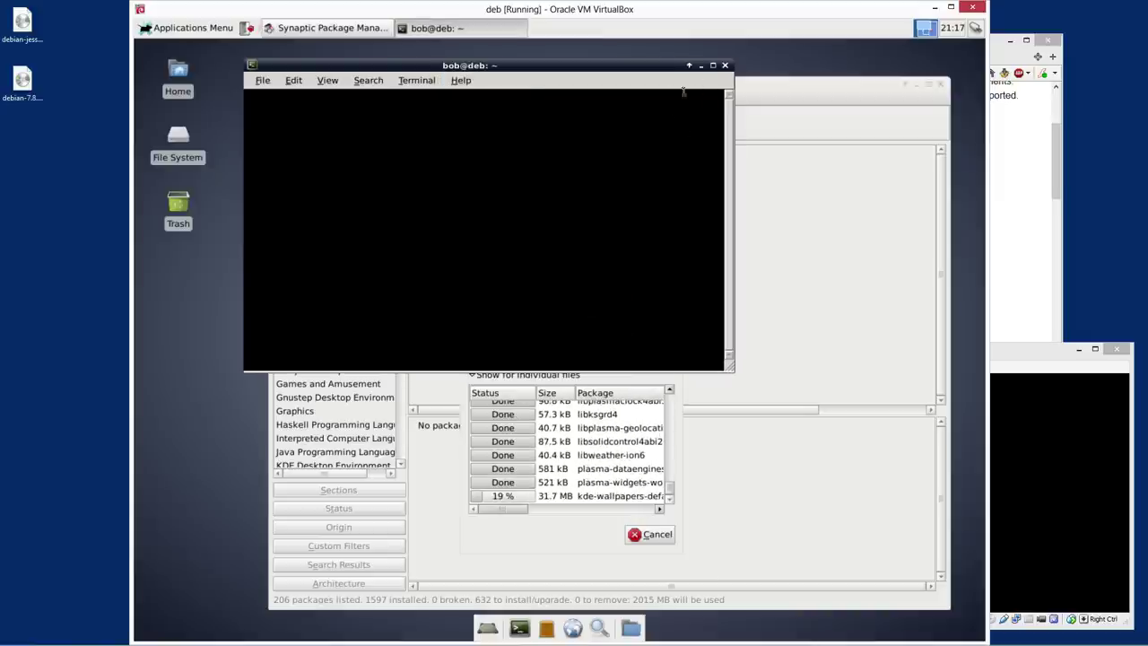
left_click(725, 65)
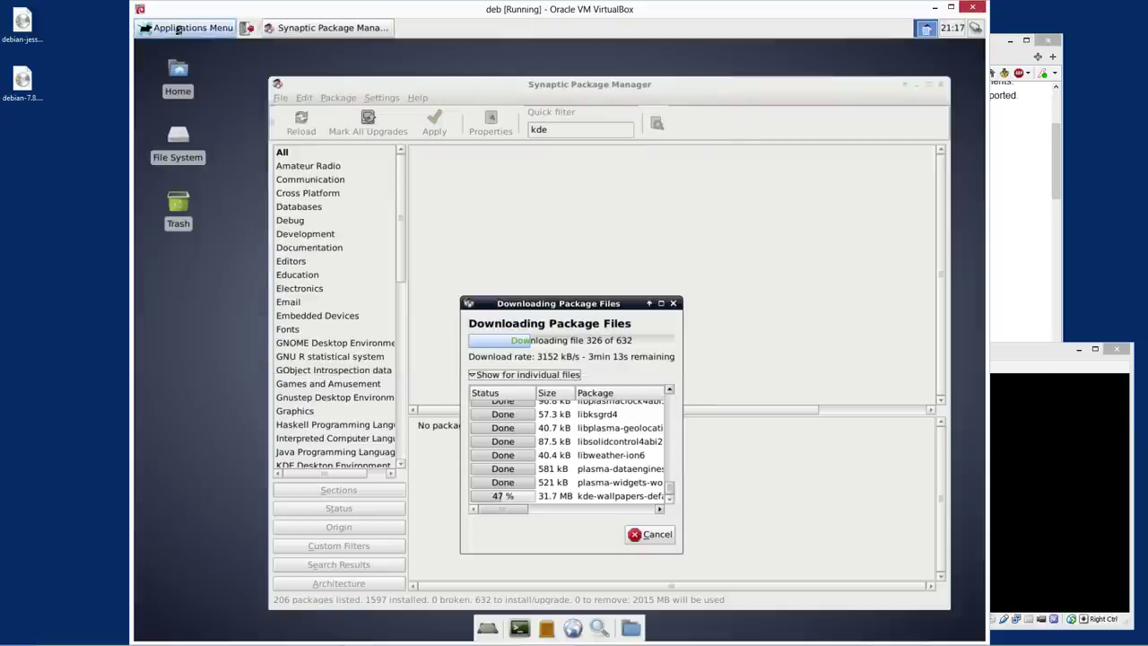
Open a terminal and a second terminal window, then close both again
left_click(179, 30)
left_click(184, 62)
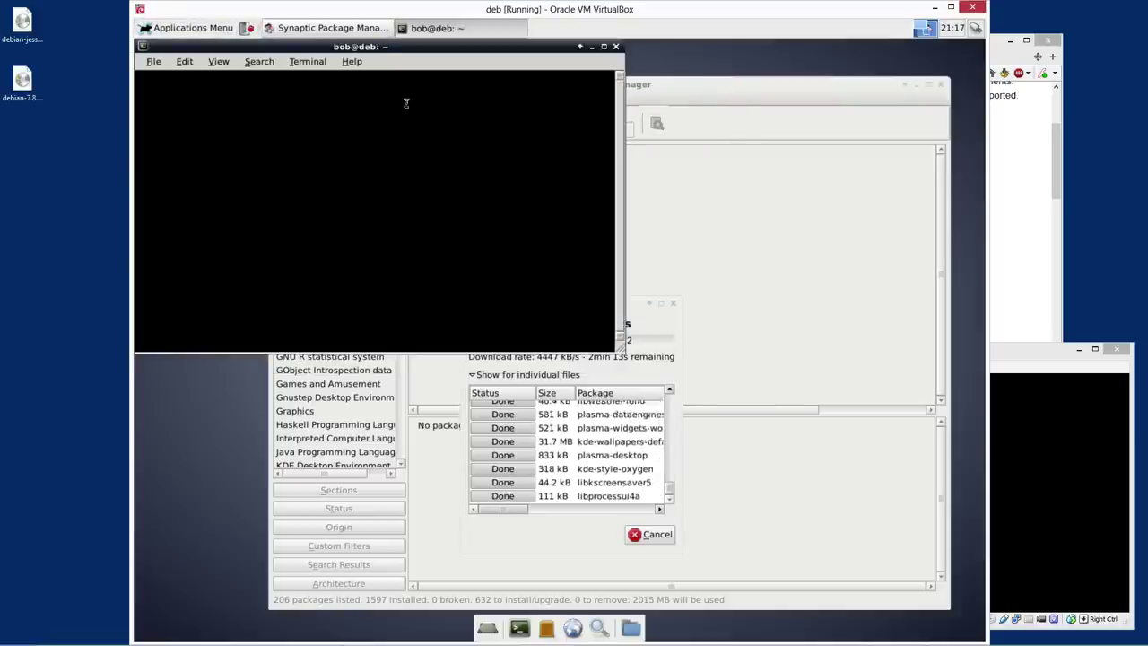
left_click(155, 63)
left_click(166, 78)
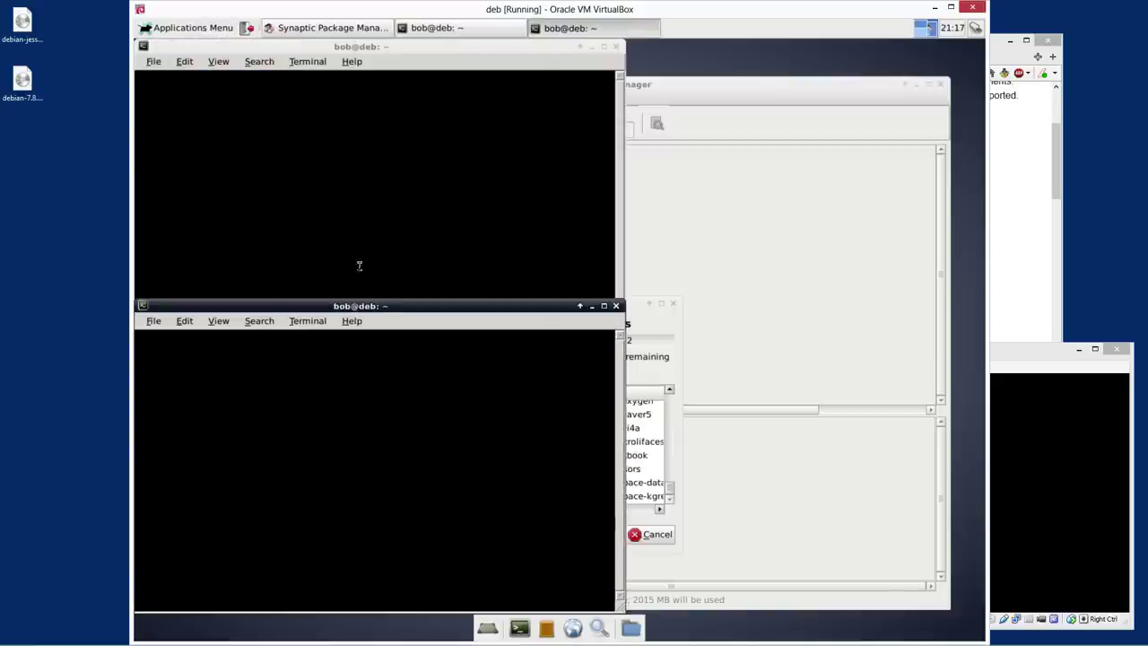
left_click(616, 307)
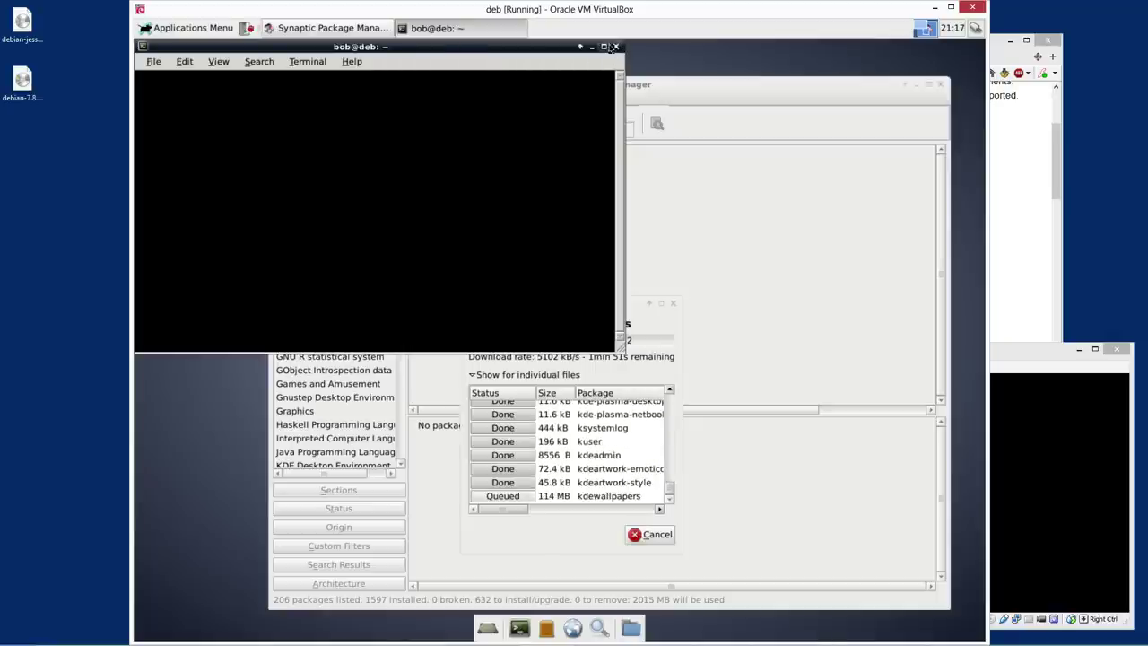
left_click(605, 47)
left_click(979, 46)
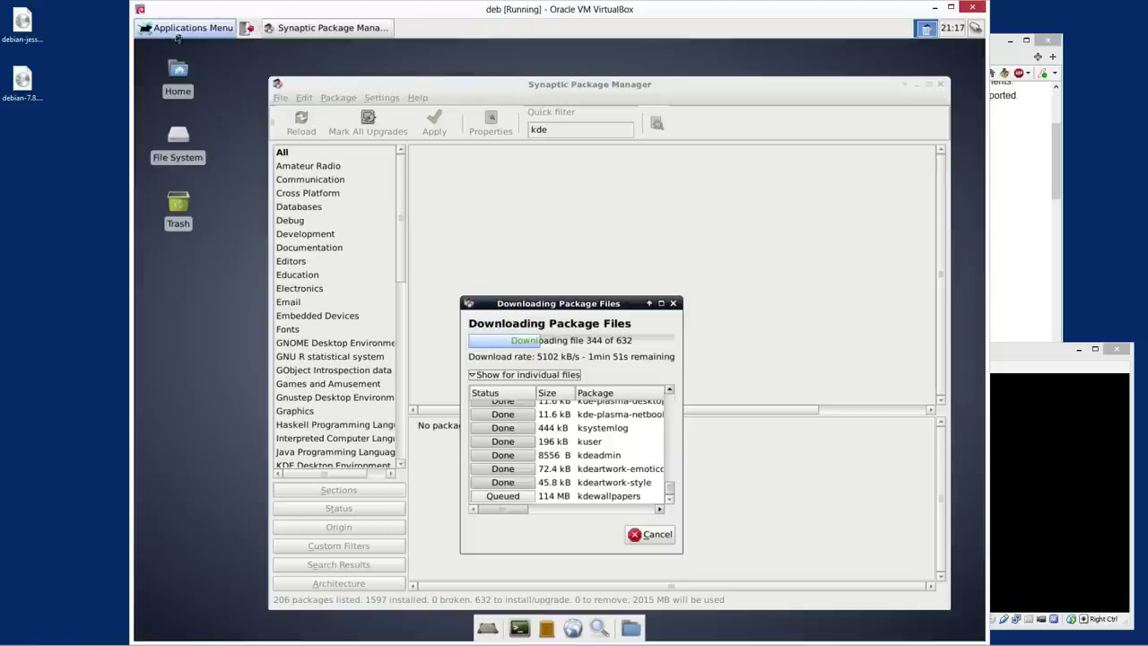
Browse the Applications Menu's System and Settings submenus while the download continues
left_click(188, 28)
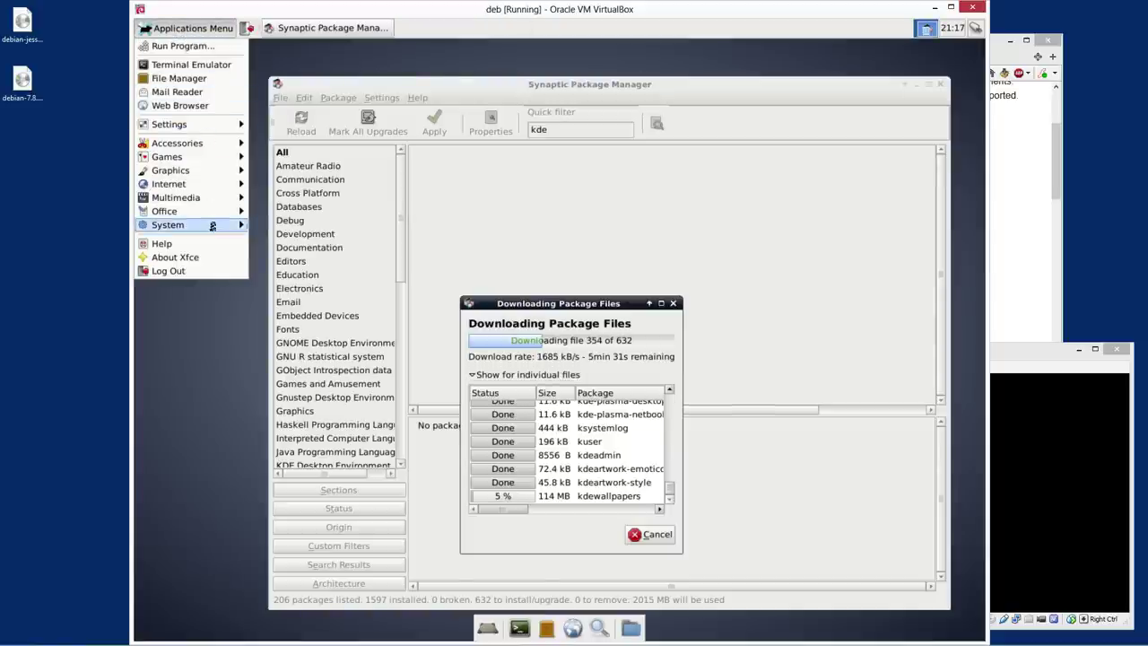
mouse_move(213, 225)
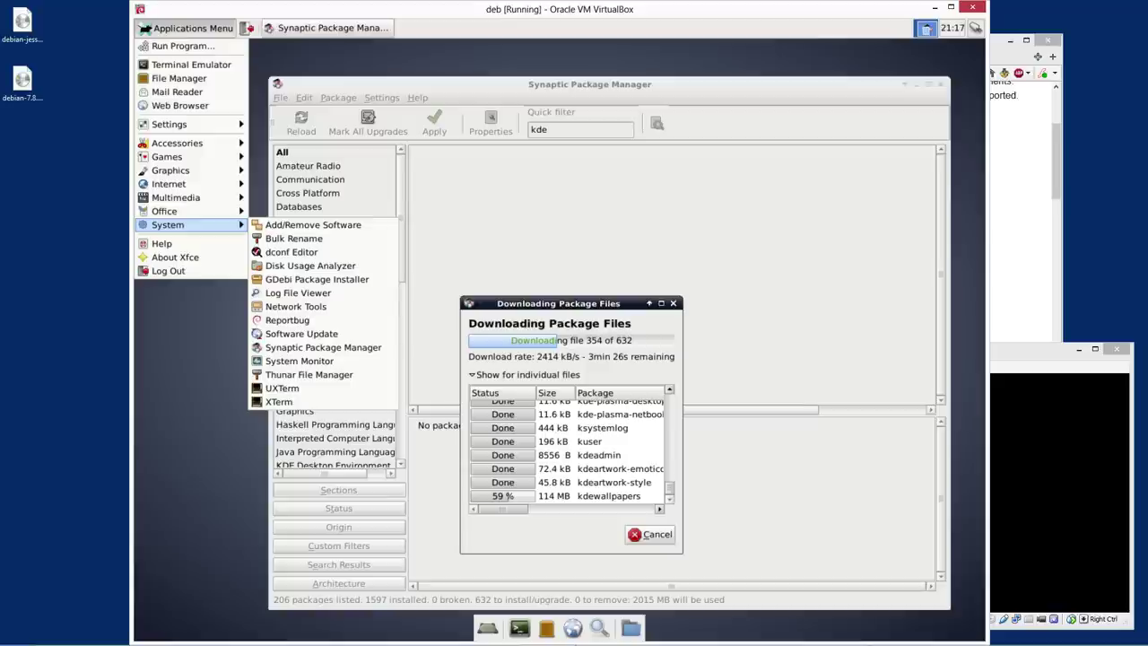
left_click(570, 546)
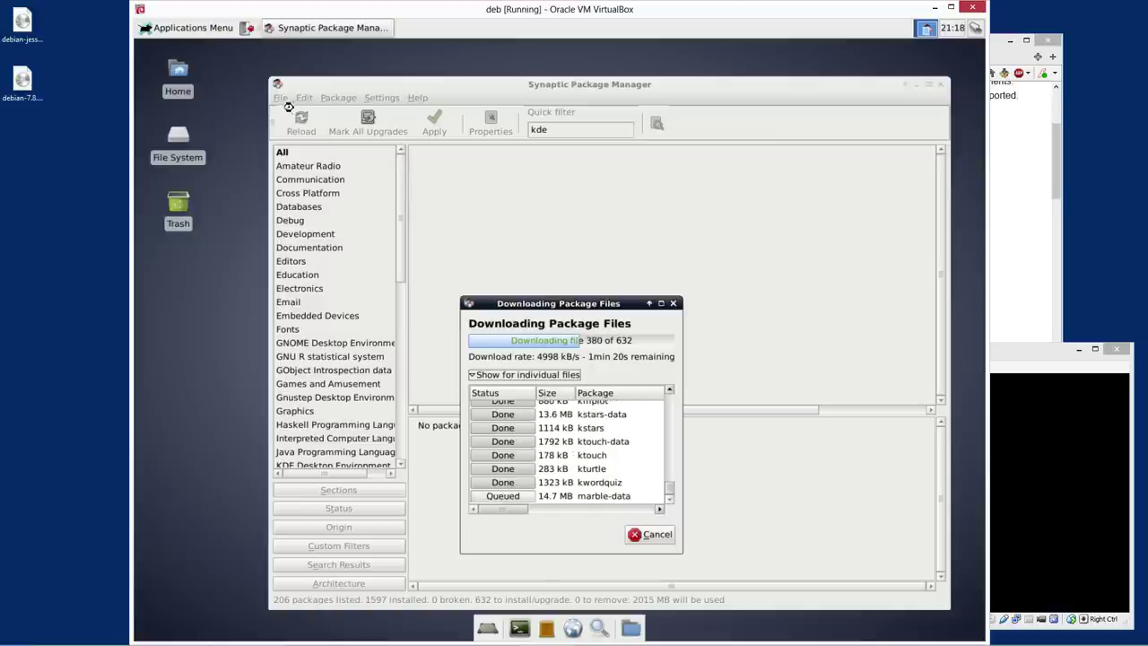
left_click(186, 28)
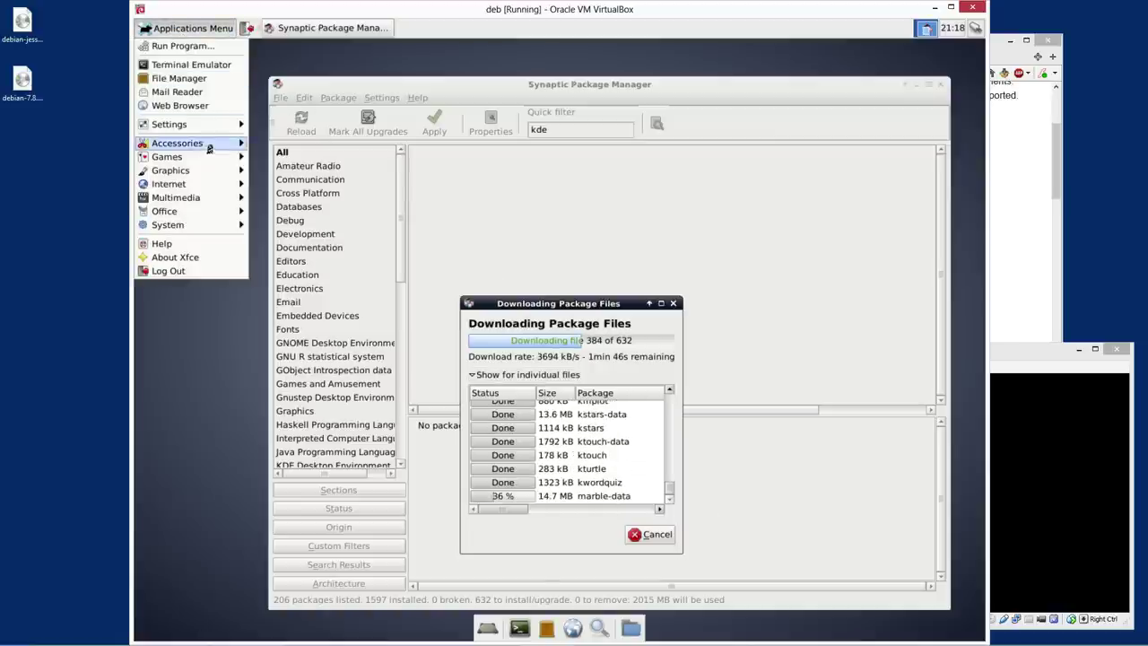
mouse_move(201, 133)
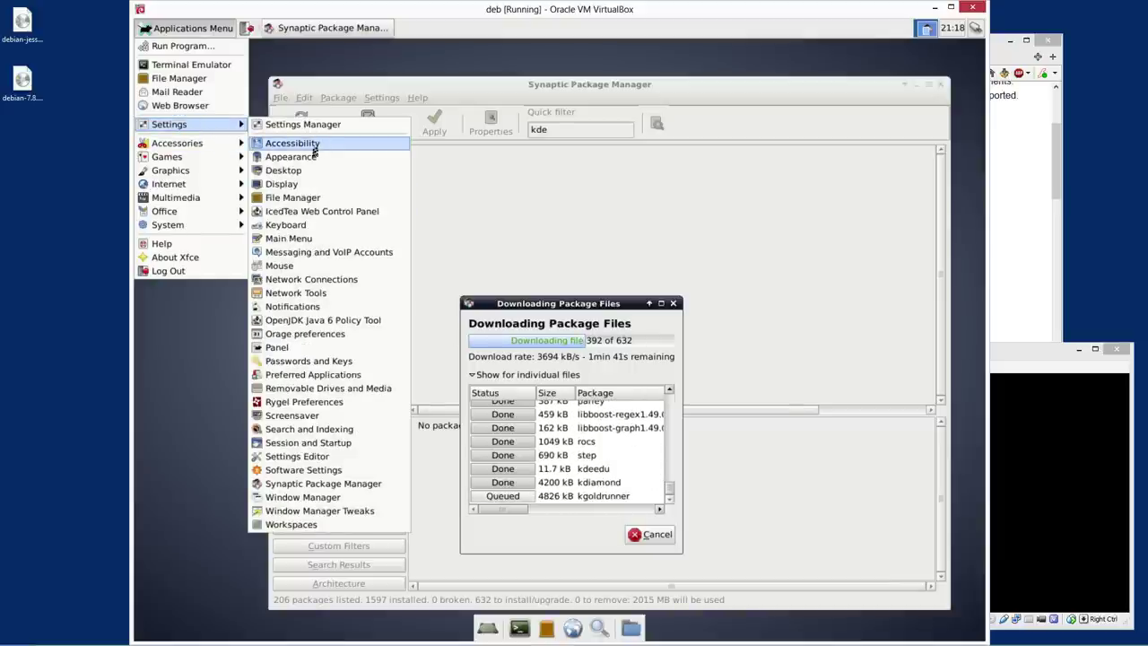
left_click(304, 157)
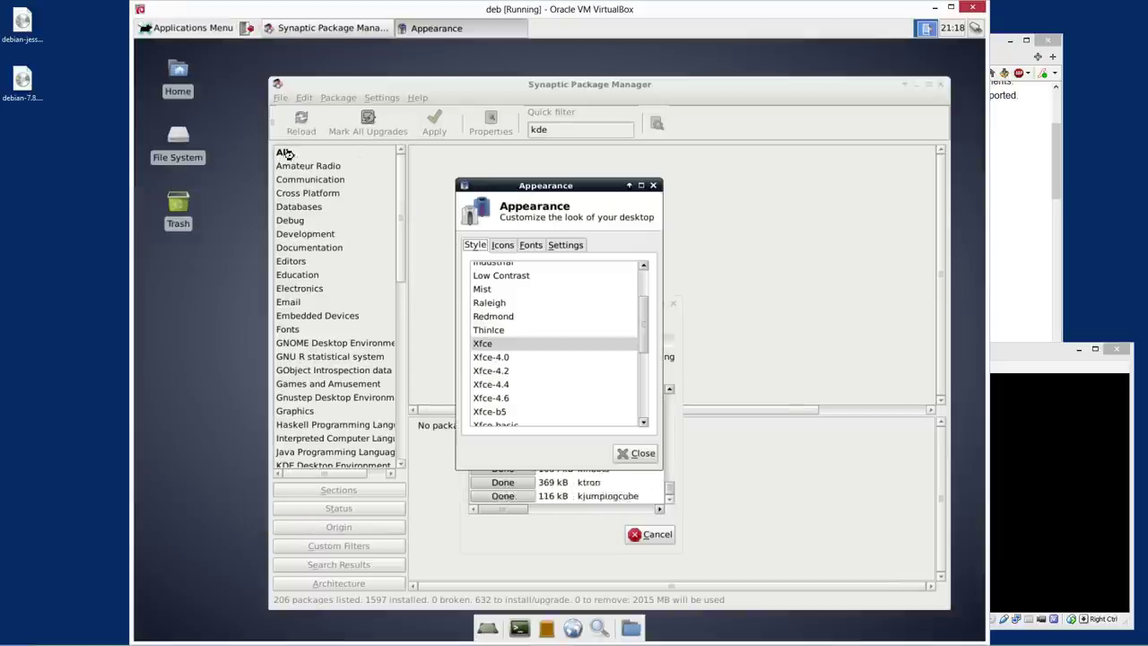
left_click(556, 246)
left_click(530, 244)
left_click(503, 245)
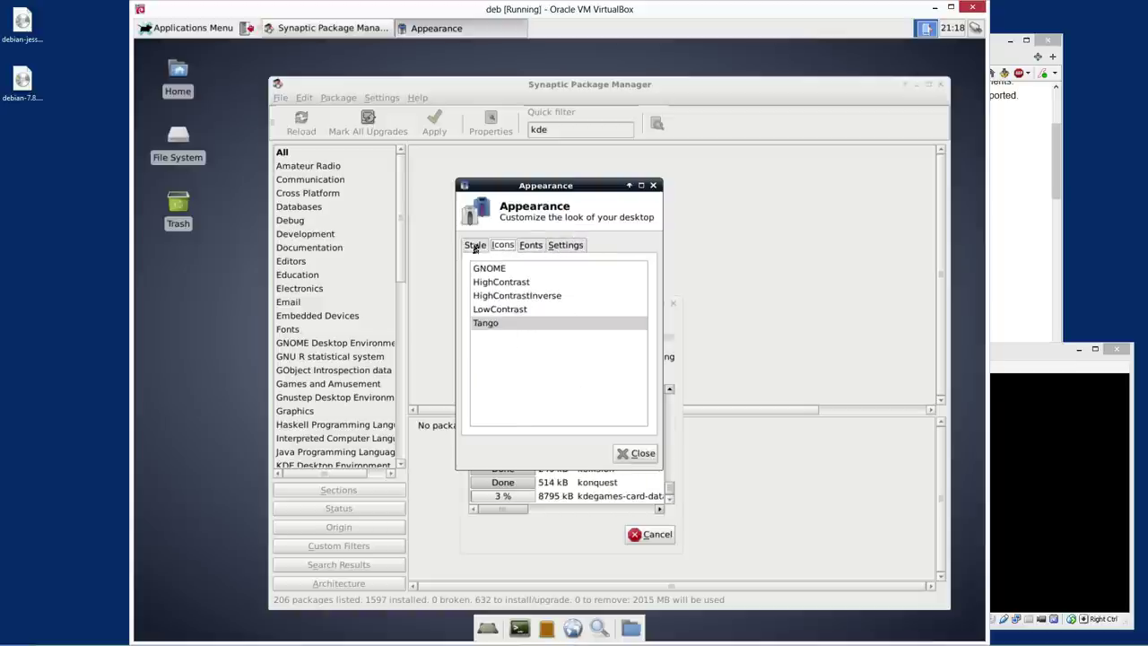
left_click(475, 244)
left_click(503, 245)
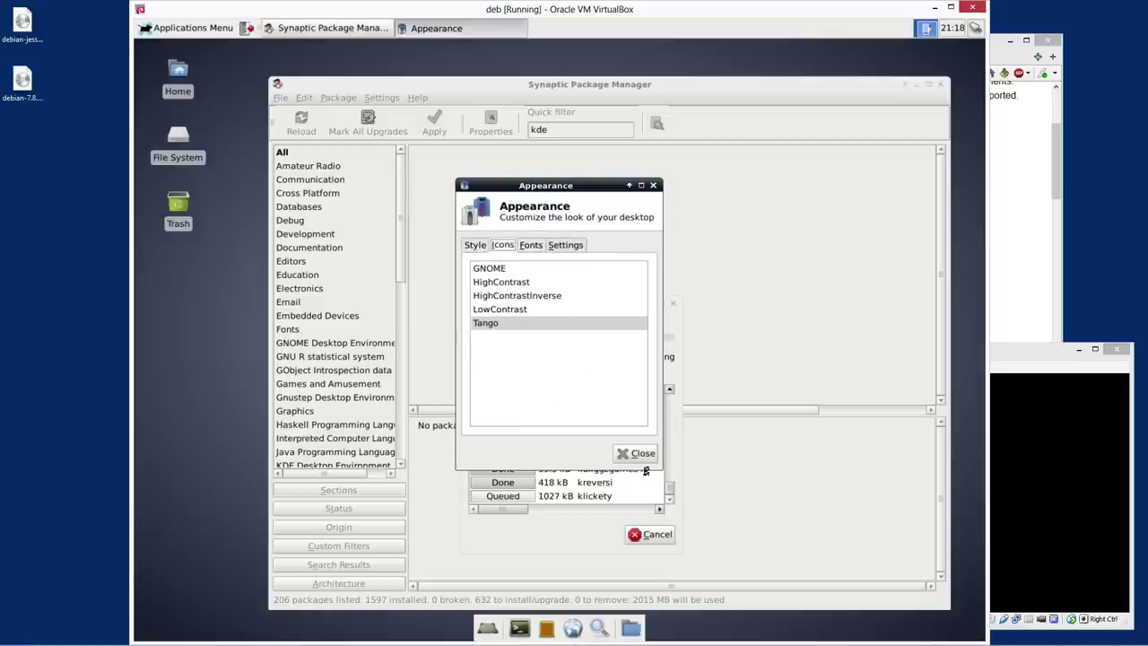
left_click(632, 453)
left_click(188, 28)
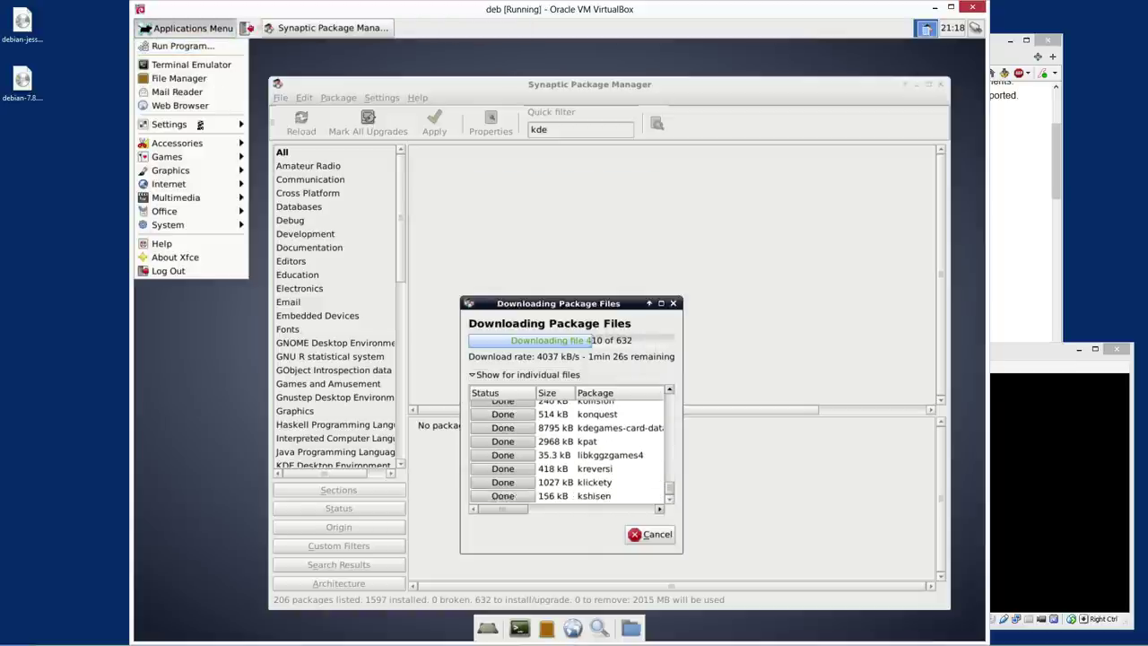
mouse_move(175, 124)
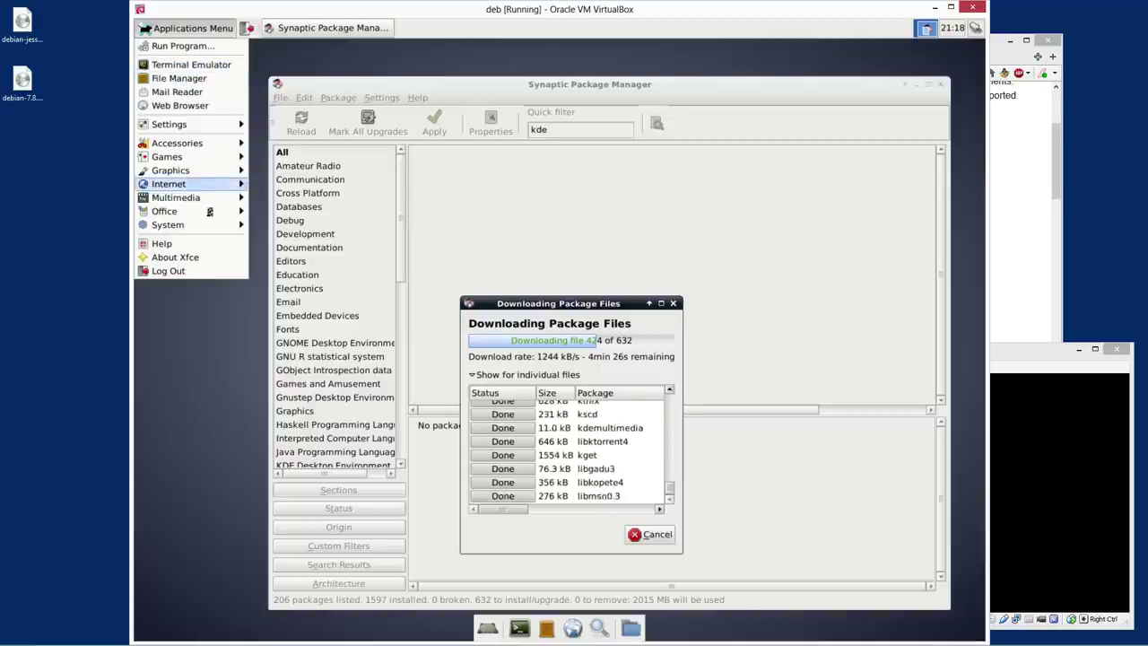
mouse_move(208, 230)
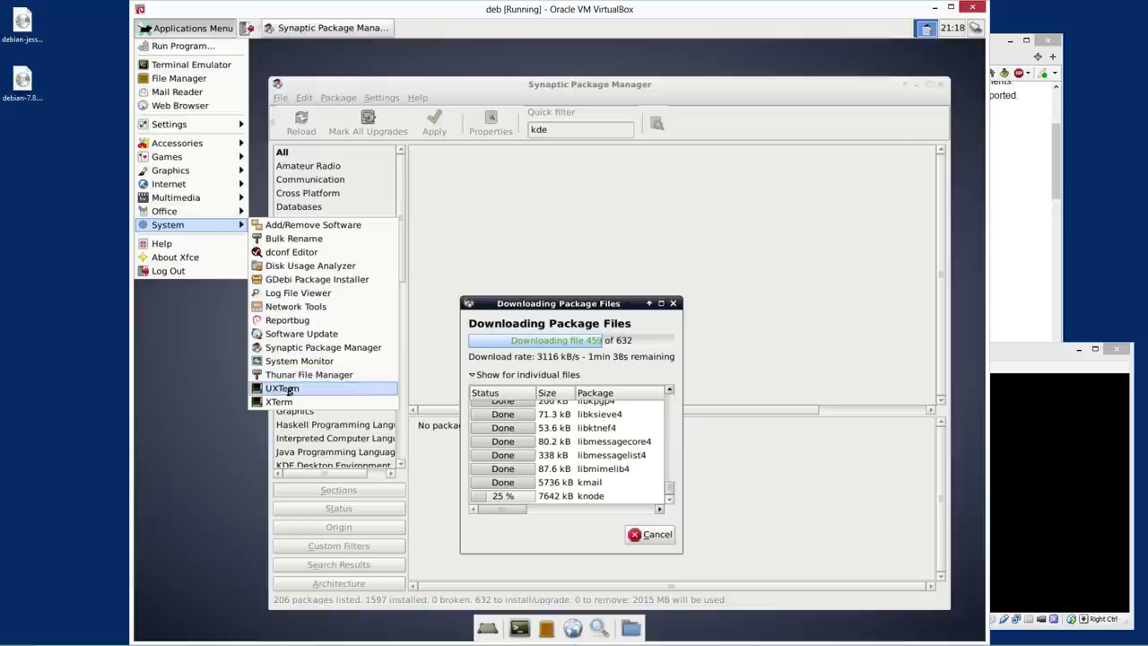
left_click(289, 390)
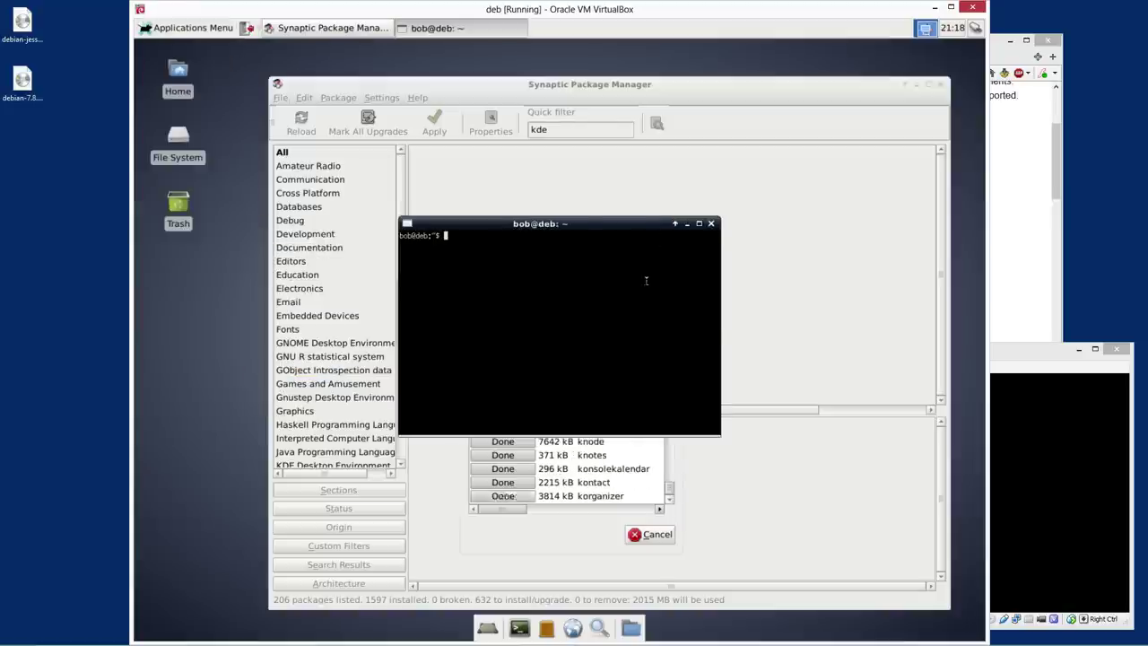
right_click(570, 299, "ctrl")
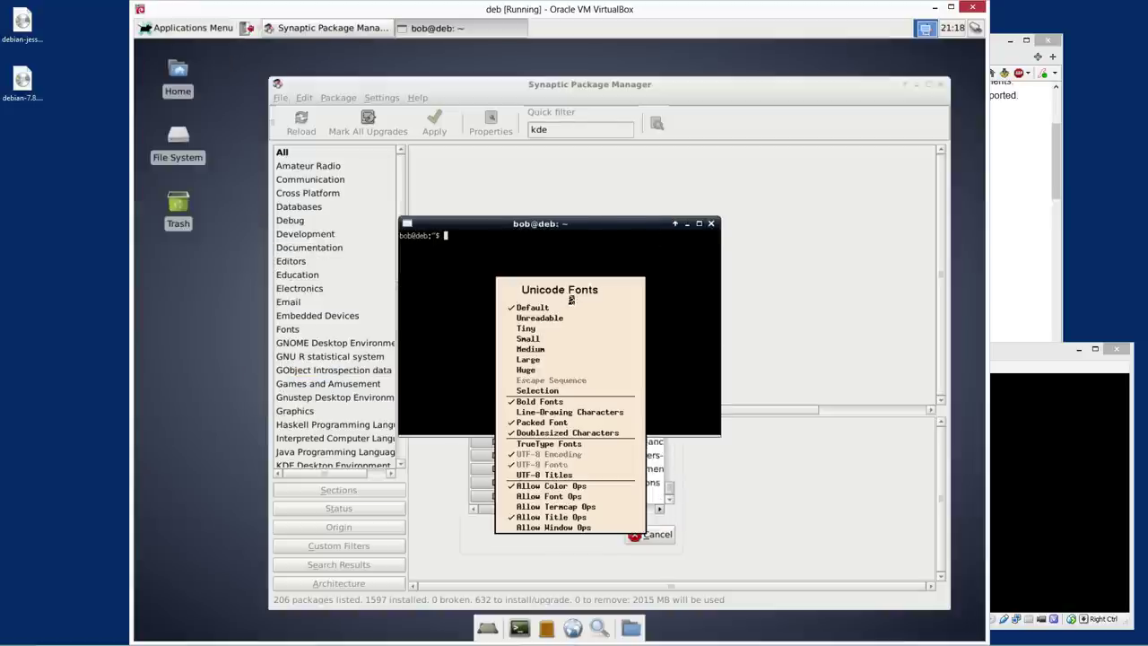
left_click(578, 269)
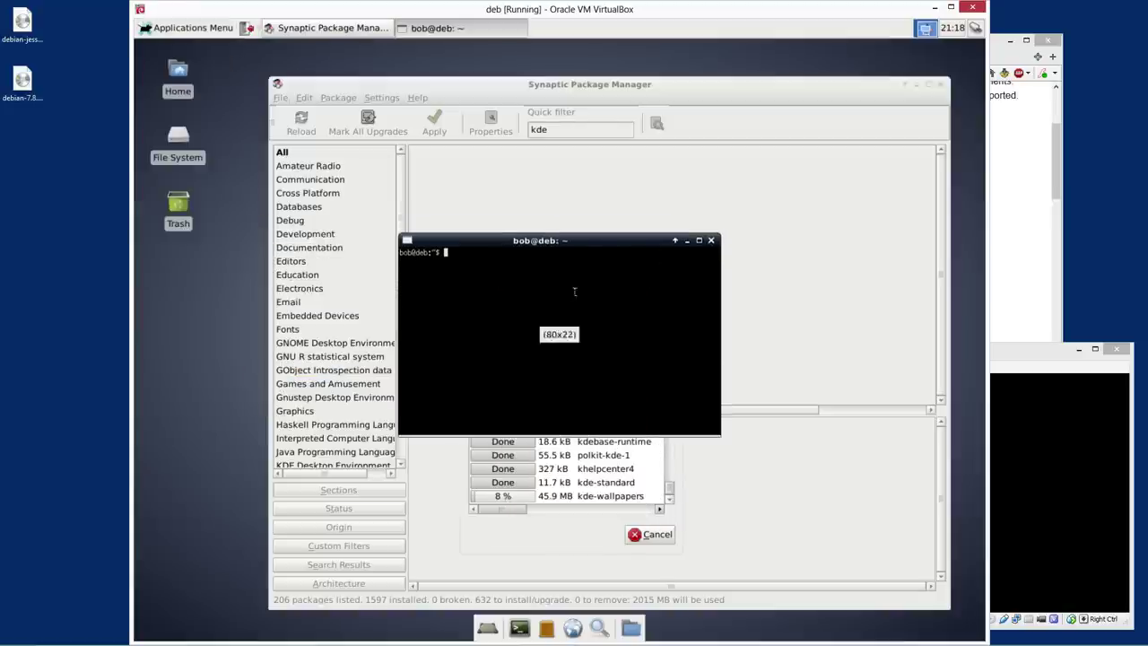
left_click_drag(653, 274, 583, 345)
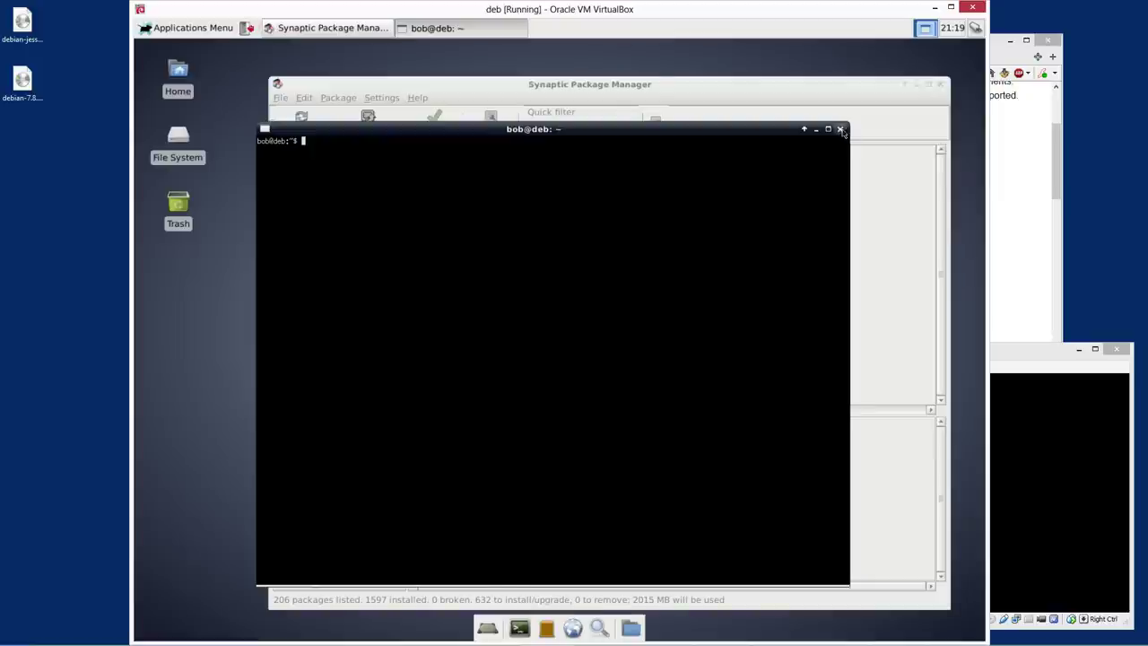
left_click(840, 129)
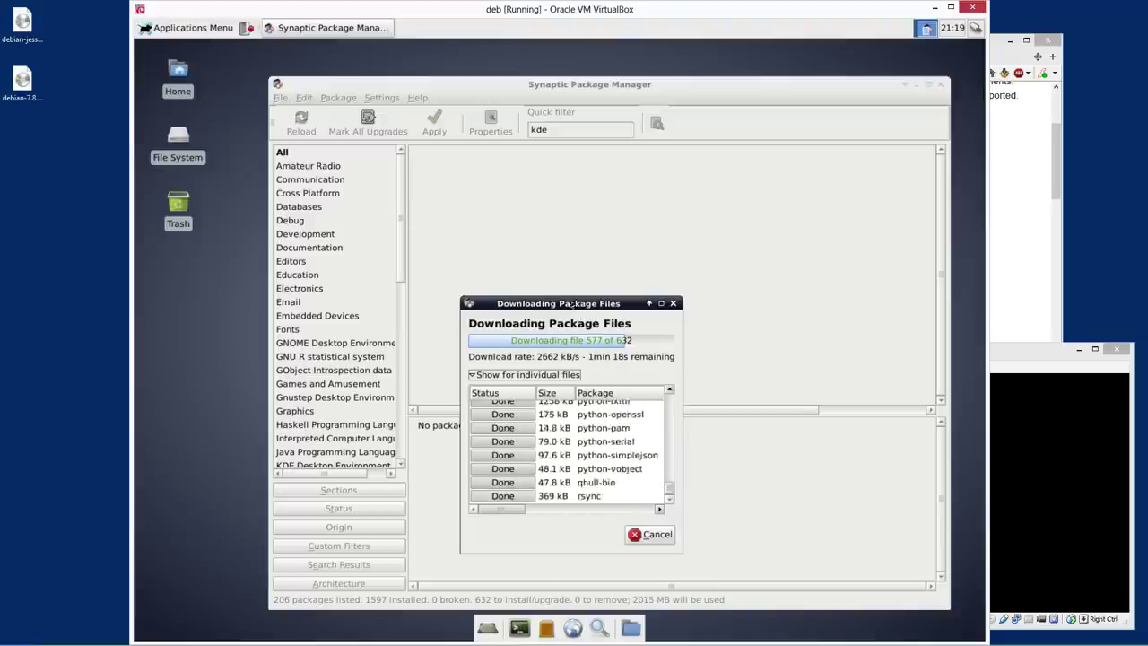
Launch Robots from the Games menu and make the opening moves
left_click(181, 30)
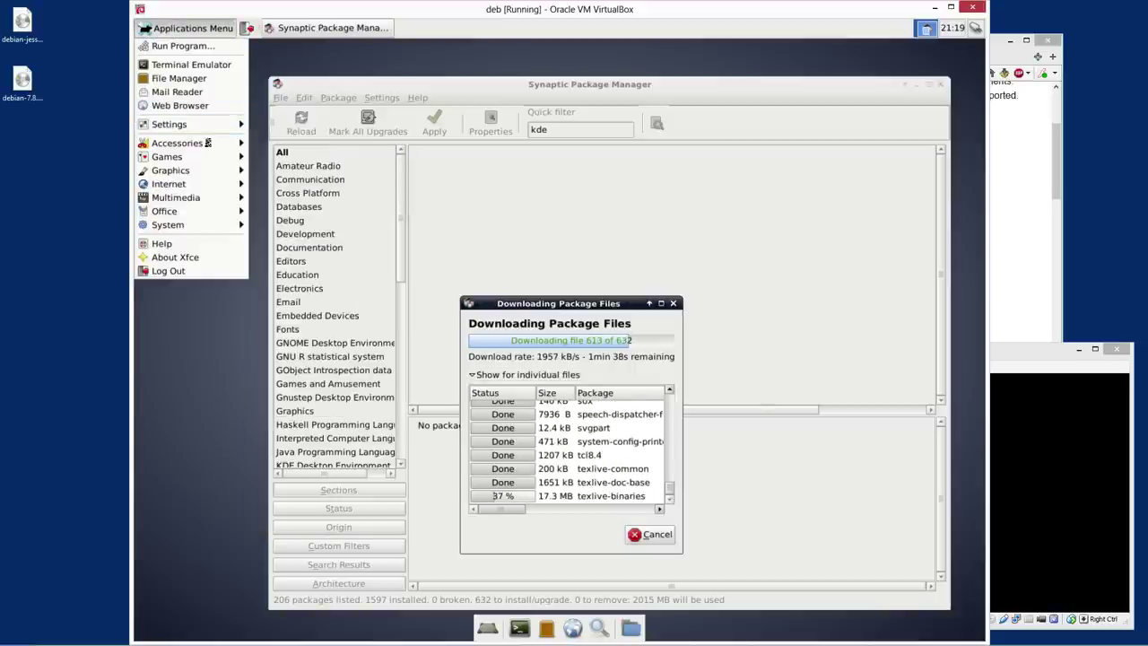
mouse_move(207, 149)
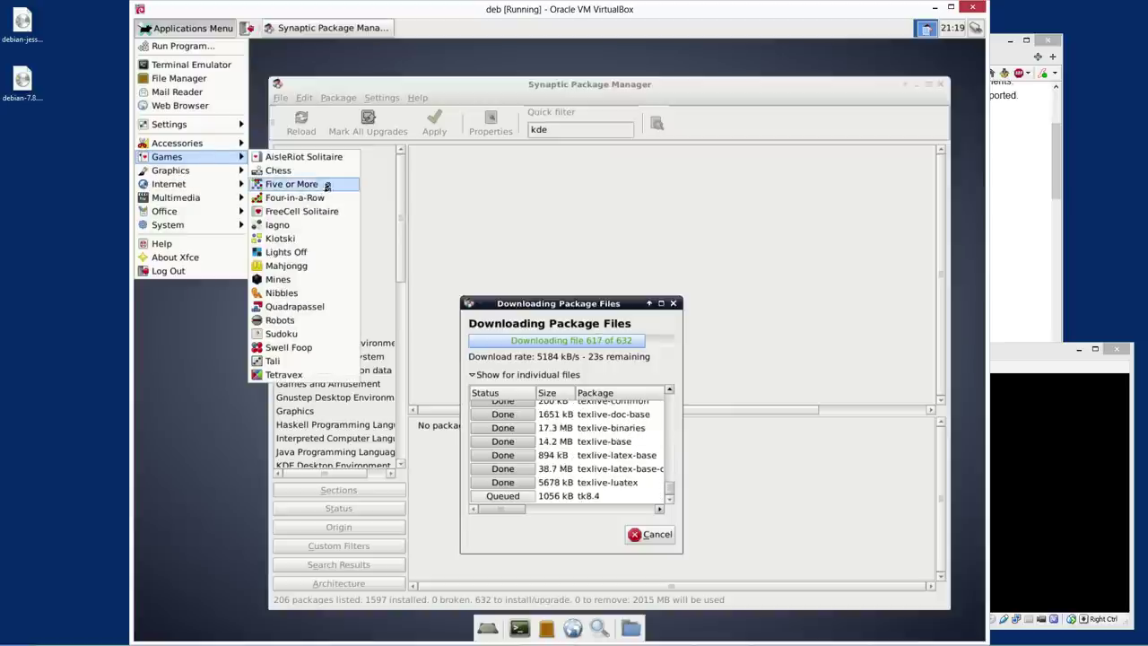
left_click(304, 324)
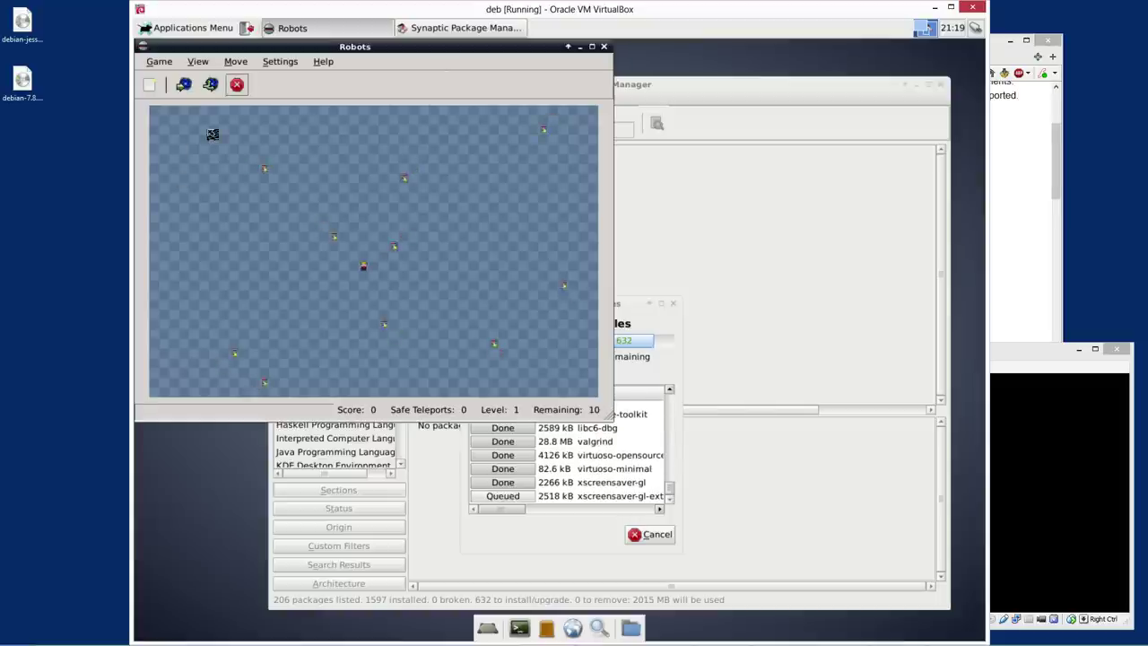
key("b")
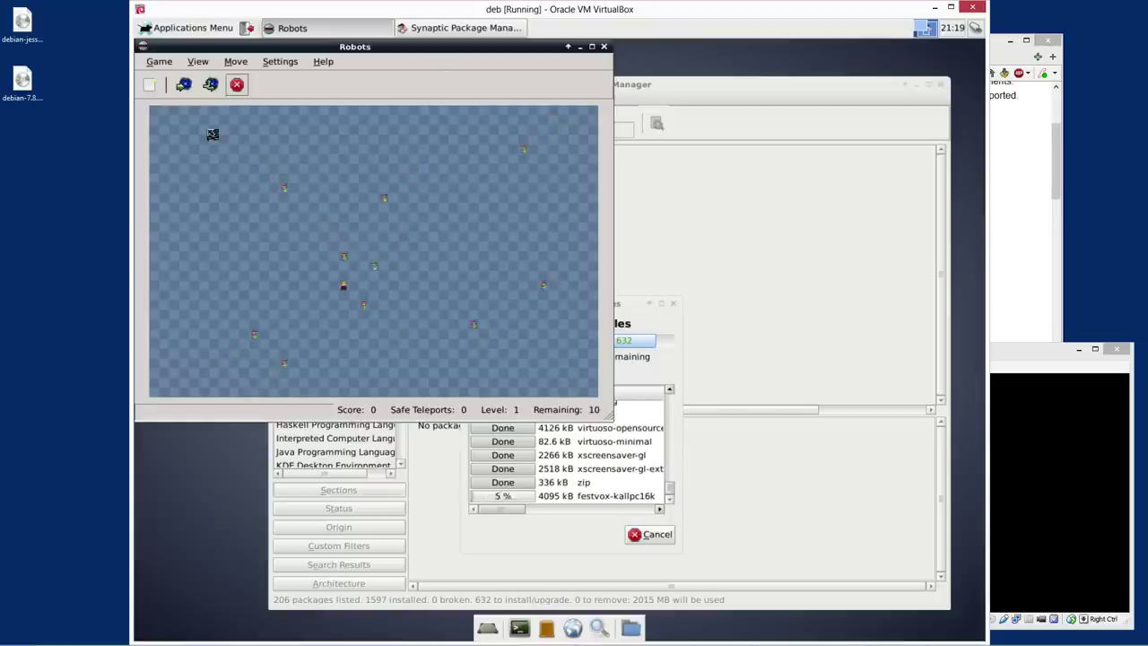
key("b")
key("h")
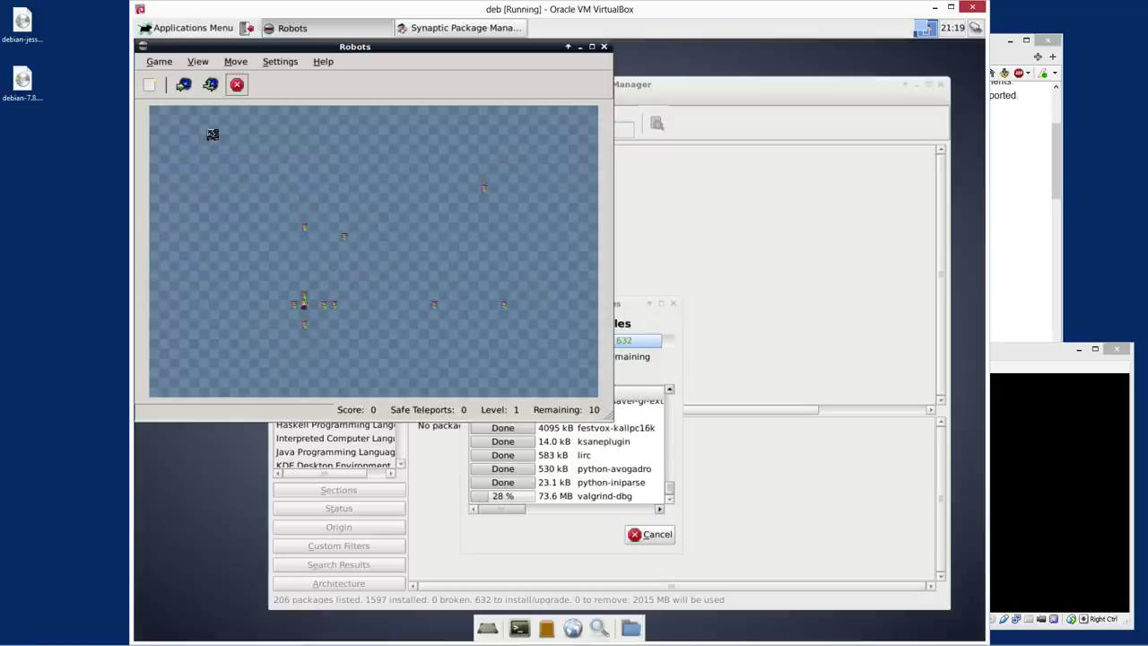
Start a new Robots game, destroy every robot for a score of 100, and close it
left_click(157, 83)
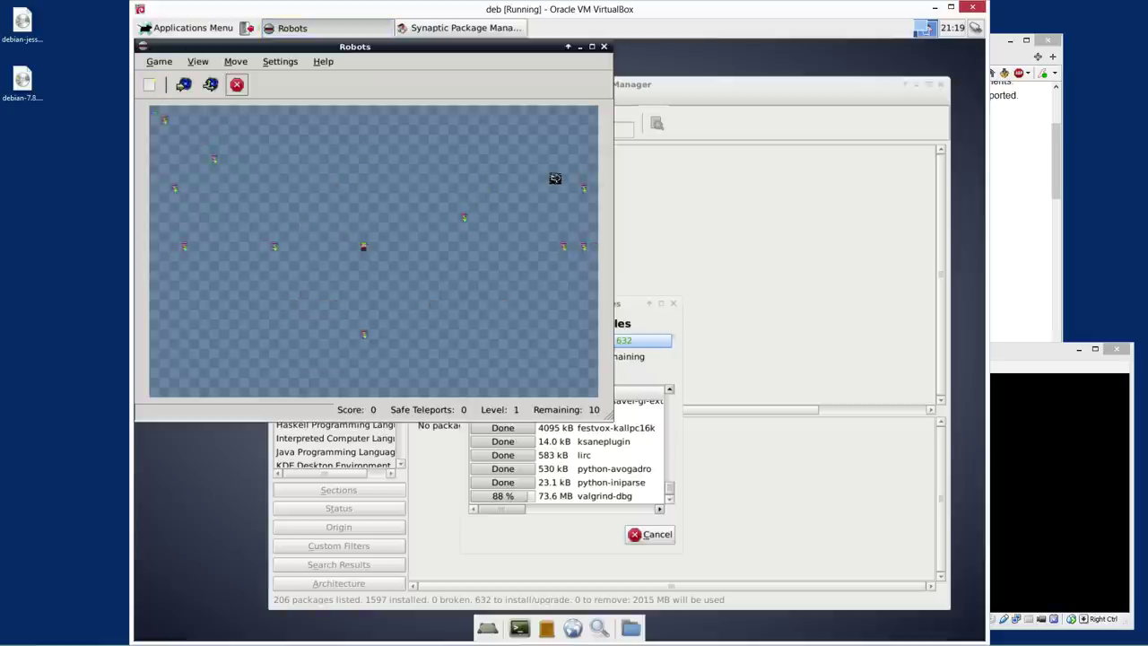
key("k")
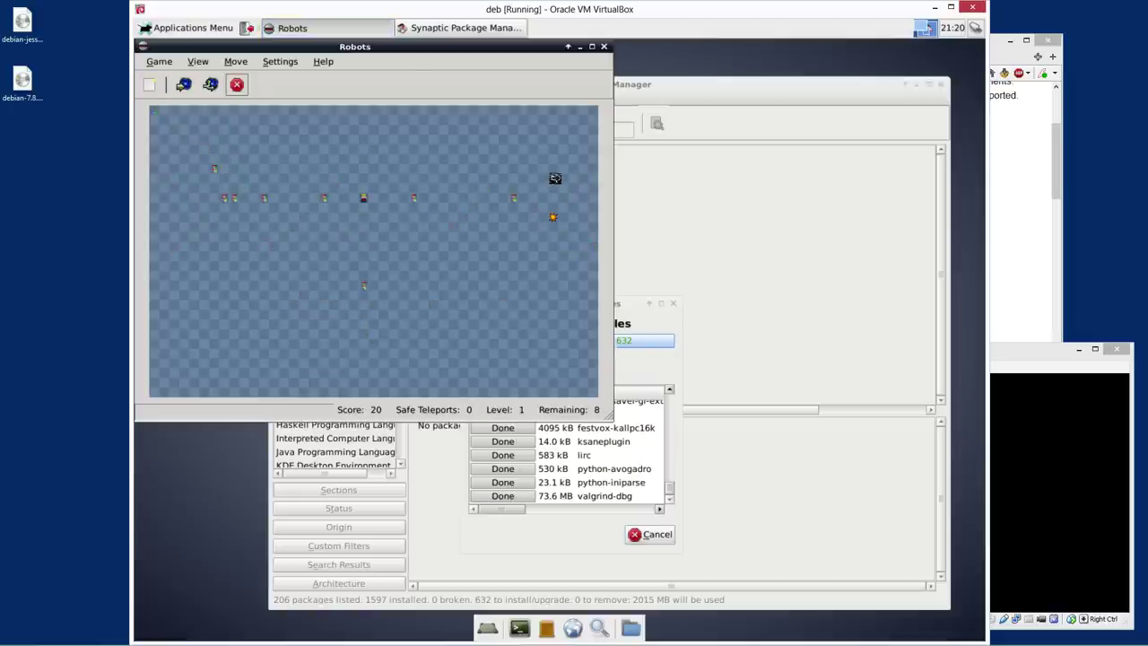
left_click(487, 166)
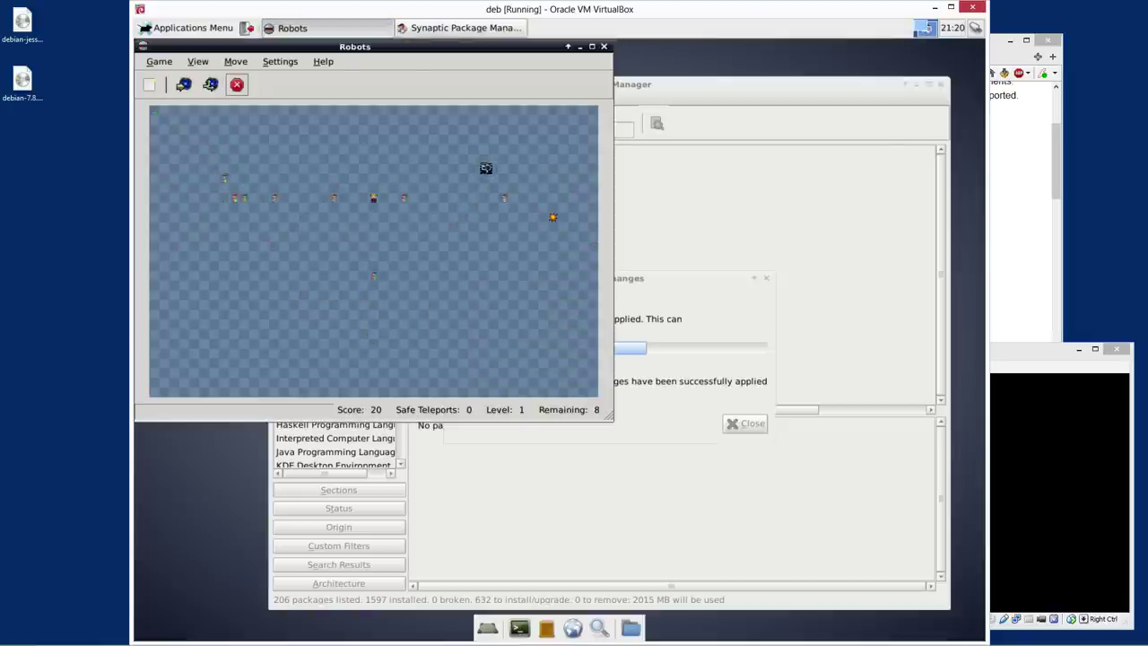
left_click(487, 158)
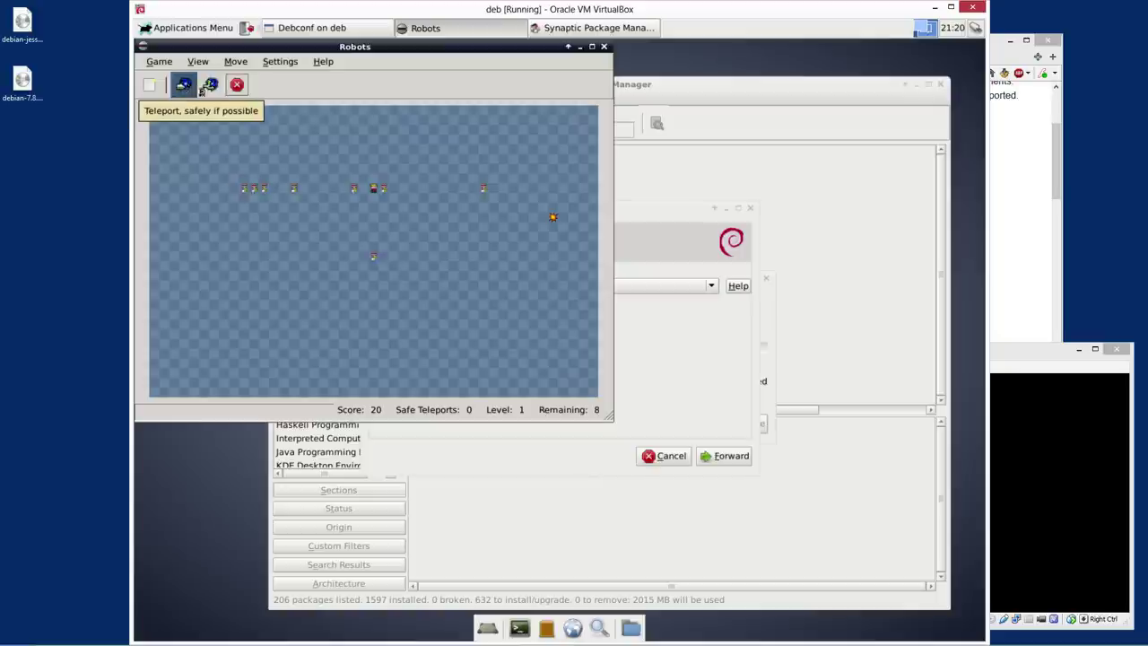
left_click(186, 86)
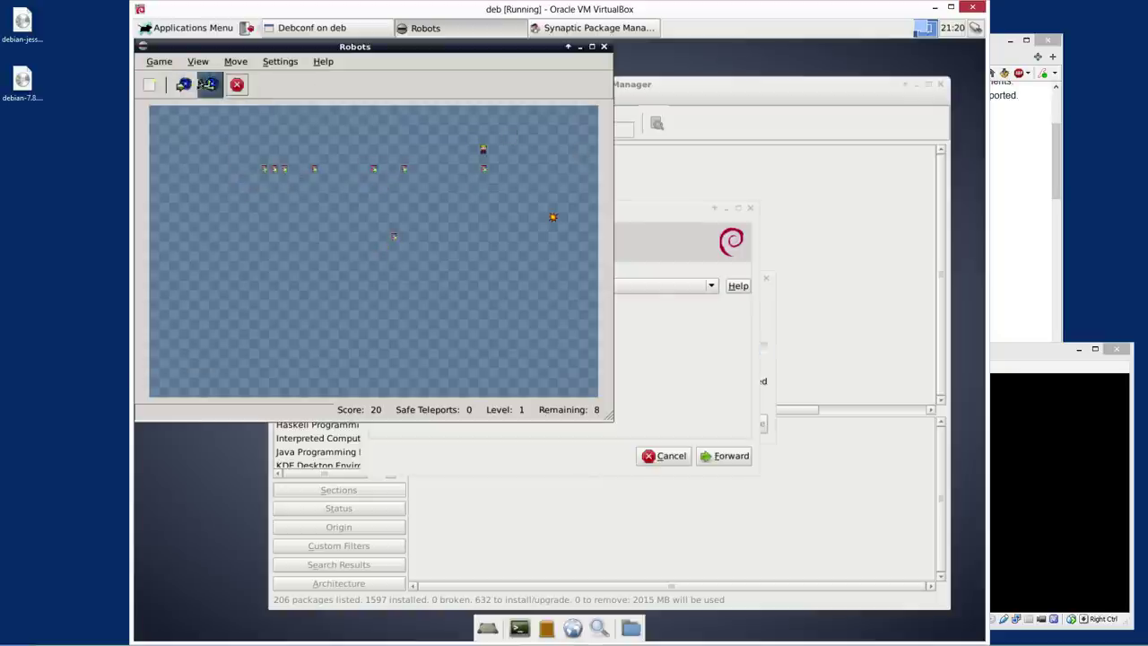
left_click(207, 84)
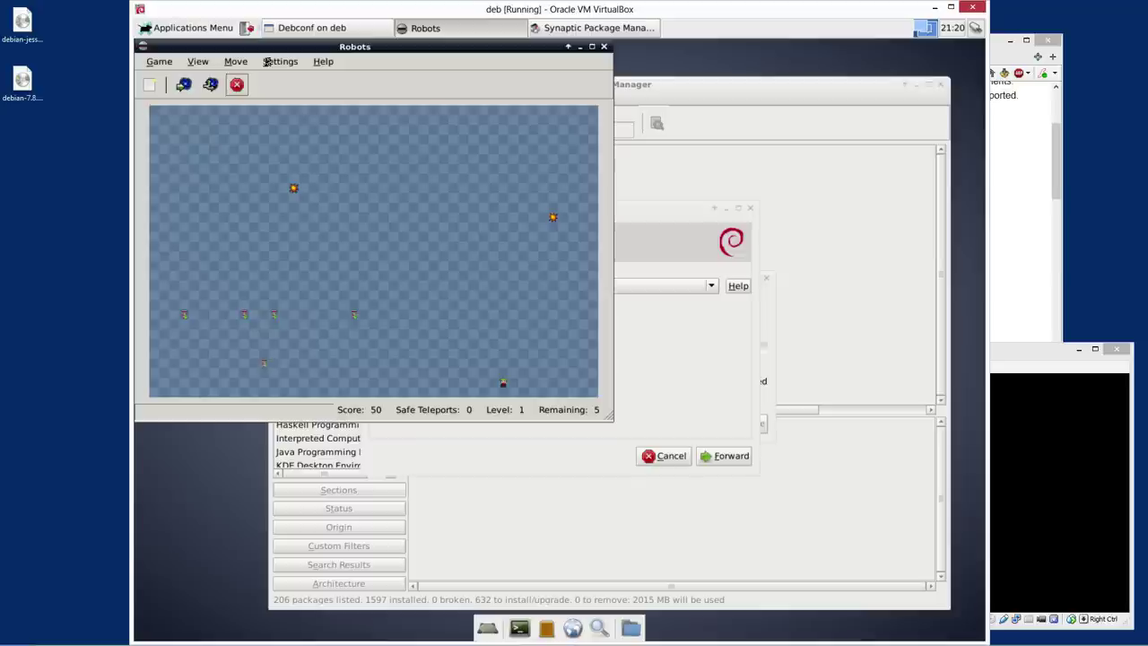
key("u")
key("u")
key("u")
key("u")
key("u")
key("u")
key("w")
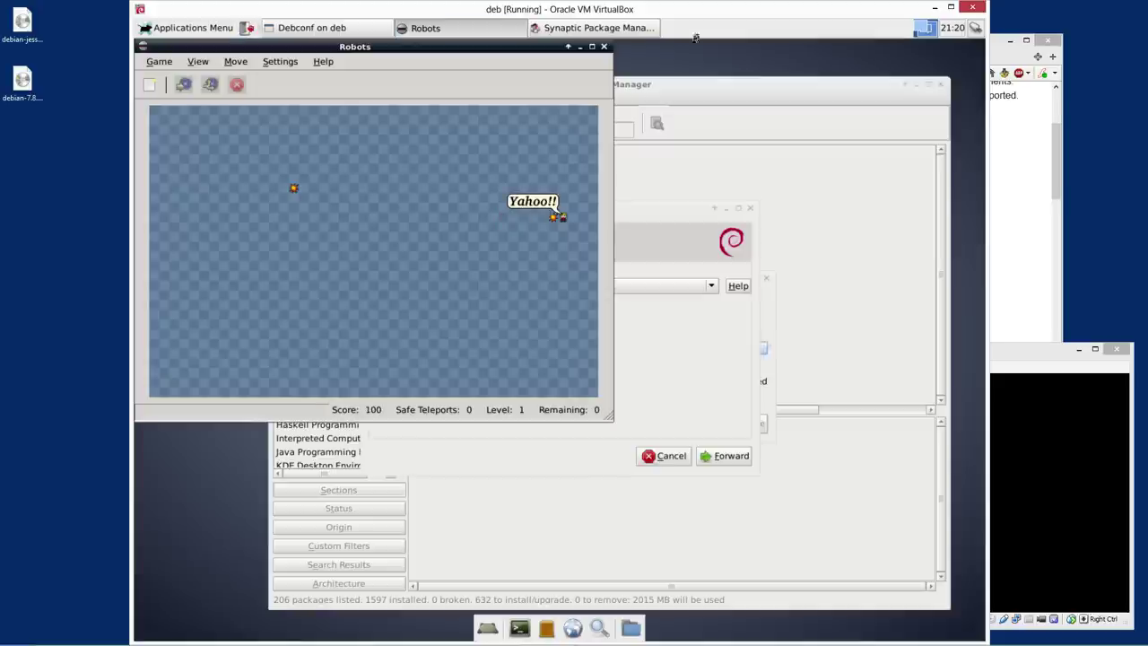
left_click(604, 46)
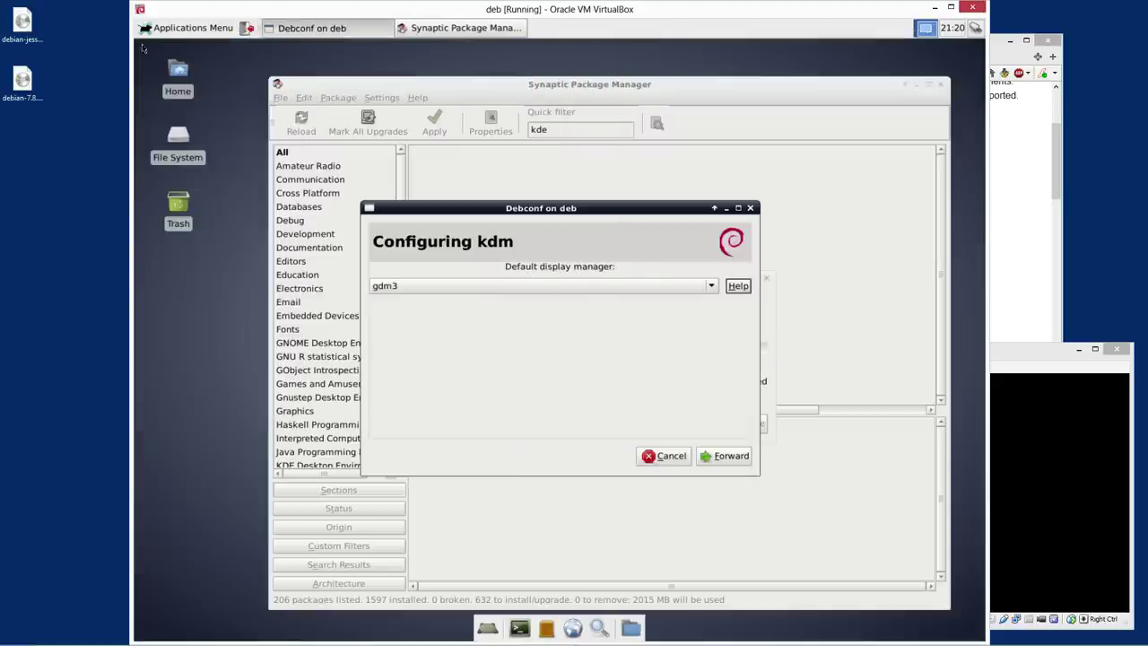
Choose kdm as the default display manager in the Debconf prompt and continue
left_click(678, 287)
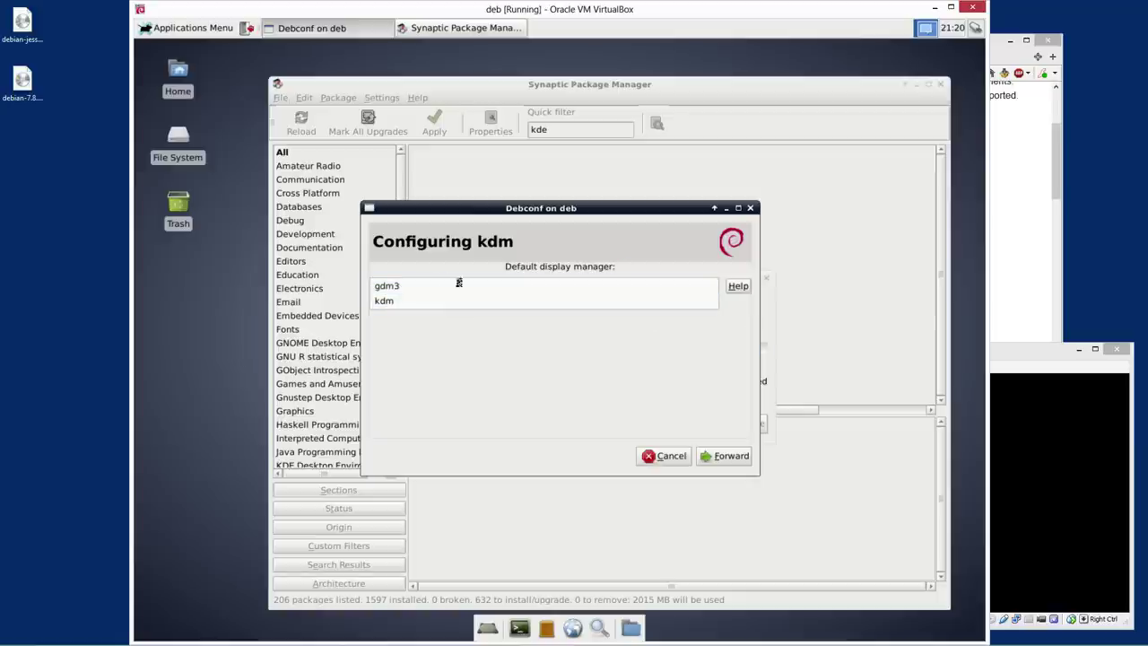
left_click(397, 301)
left_click(725, 456)
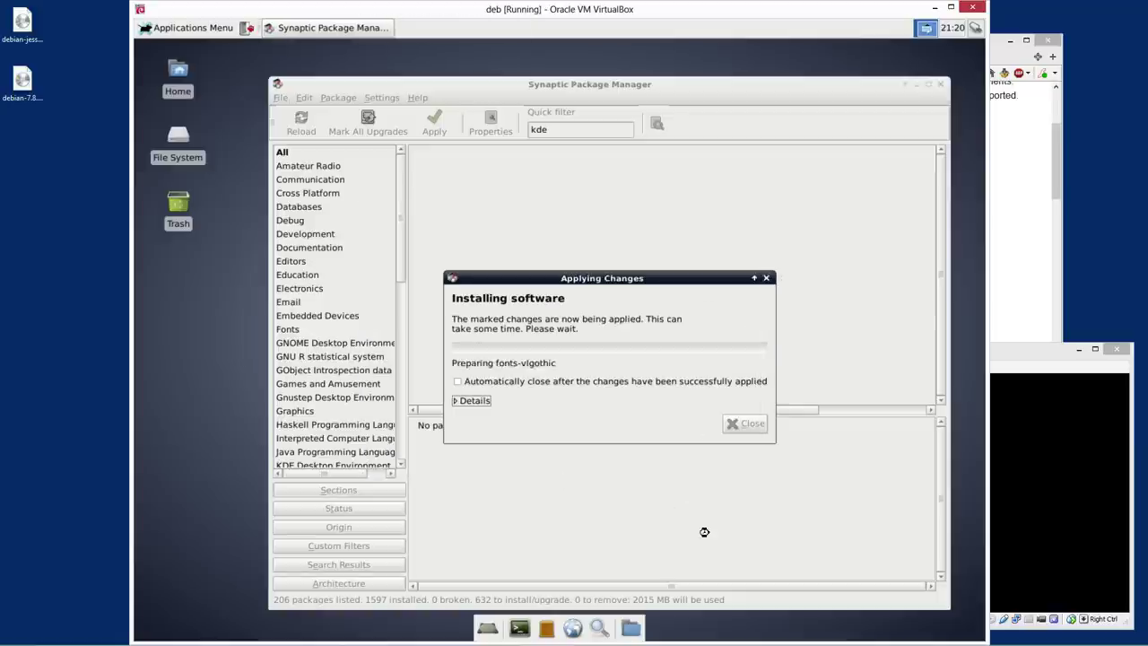
Browse the Xfce Applications Menu toward Terminal Emulator
left_click(193, 28)
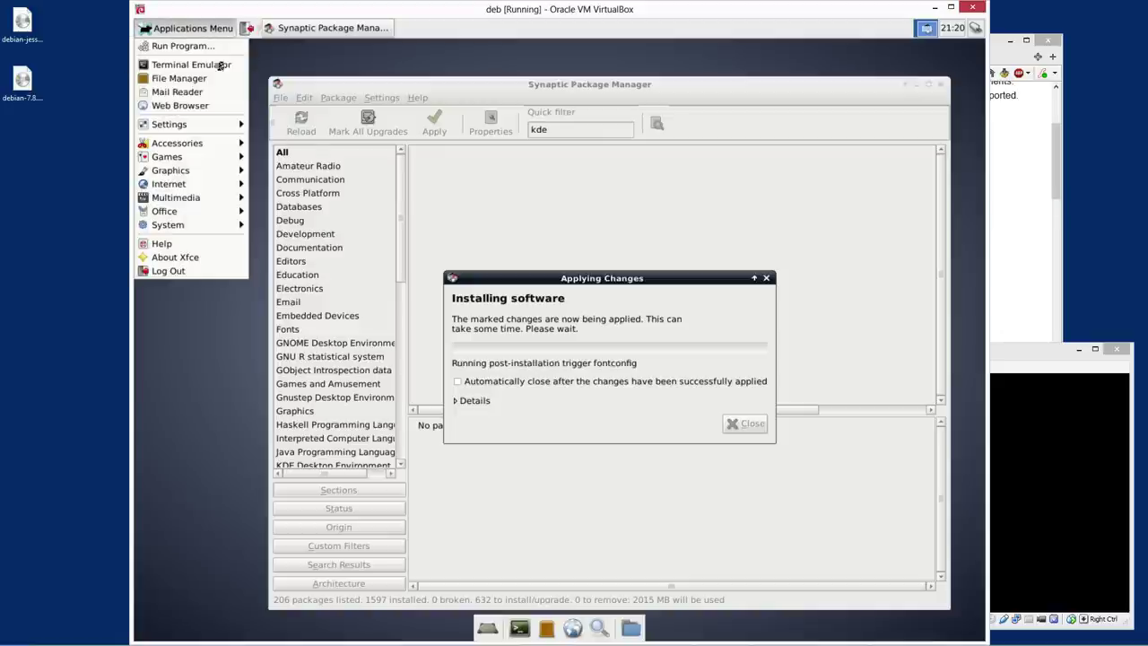
mouse_move(185, 156)
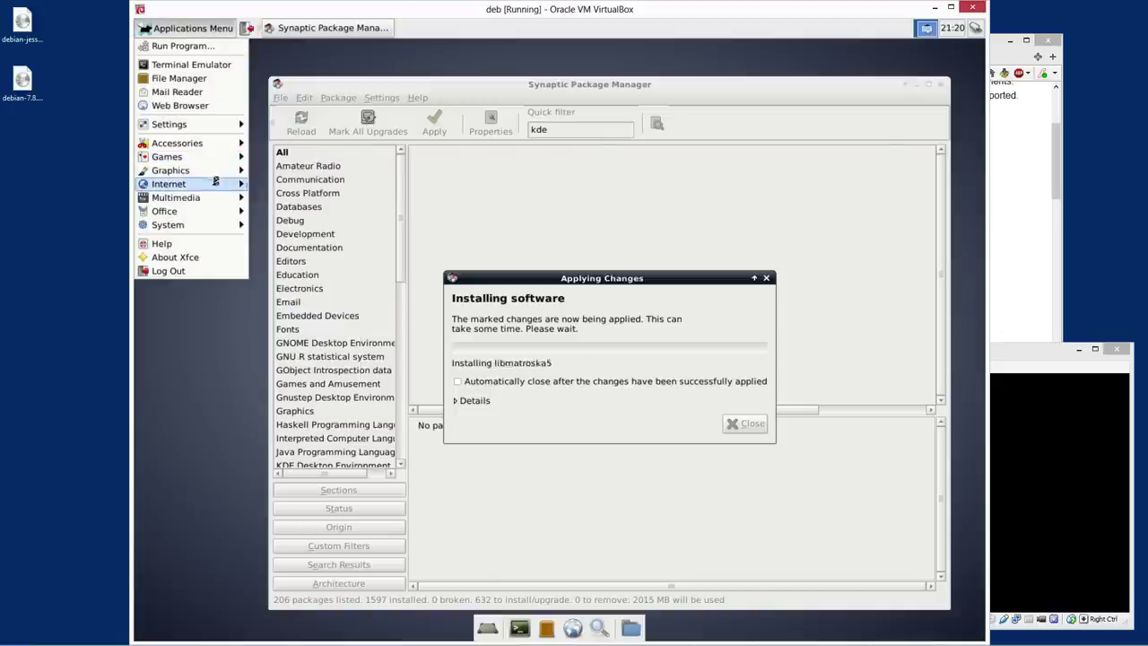
mouse_move(214, 183)
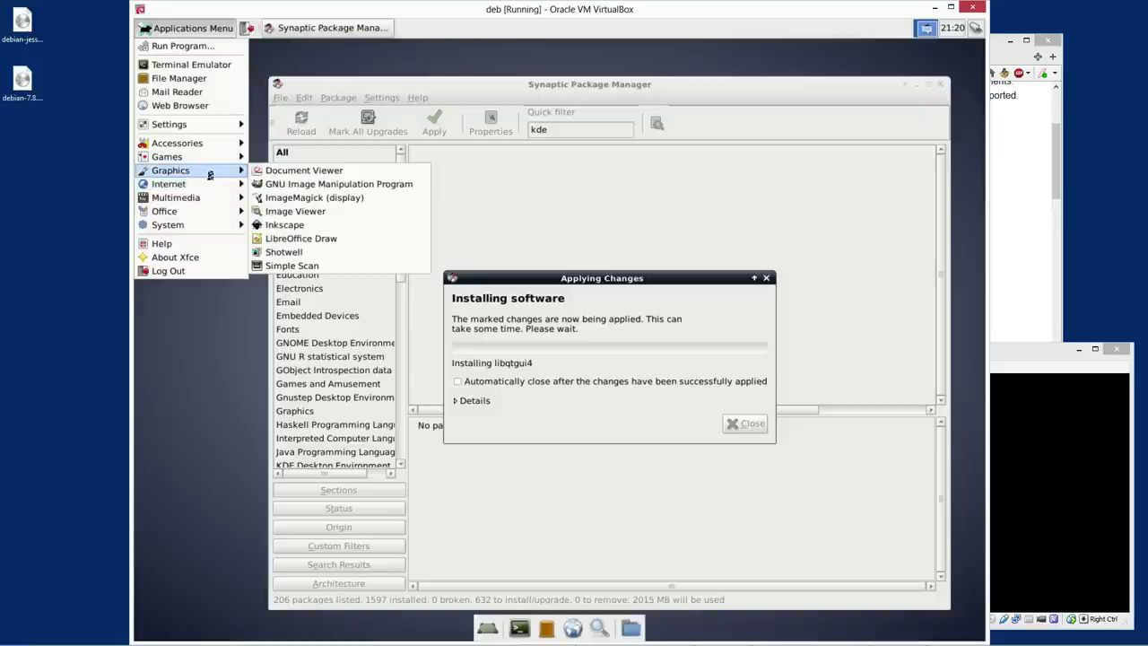
Launch Terminal Emulator and look through its File and Edit menus
left_click(217, 66)
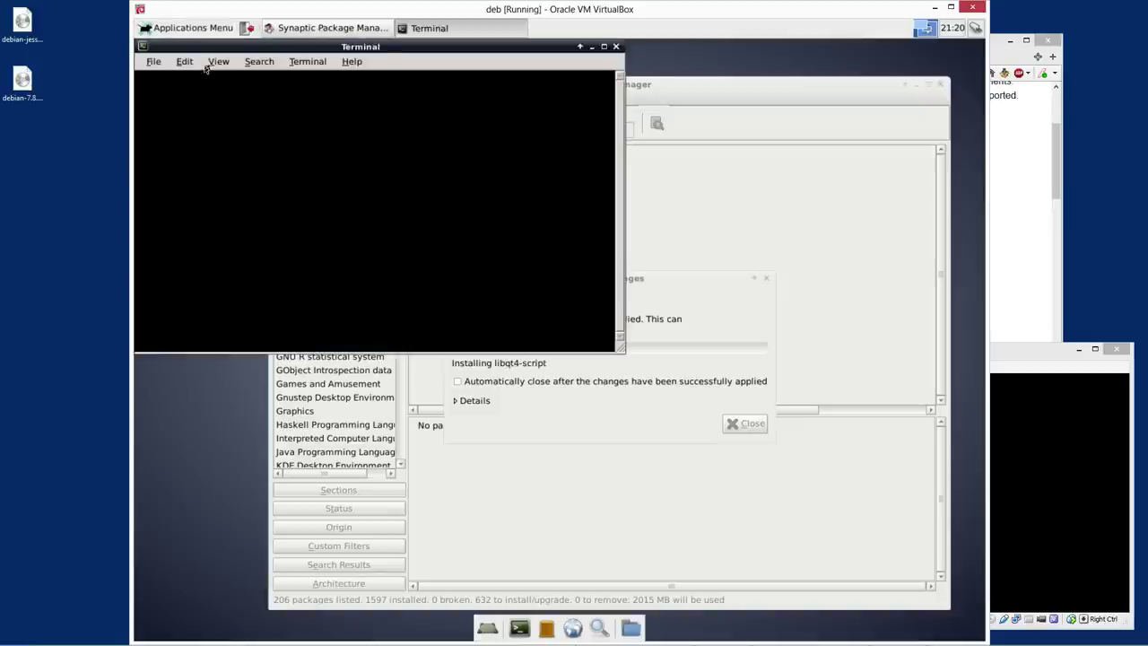
left_click(153, 61)
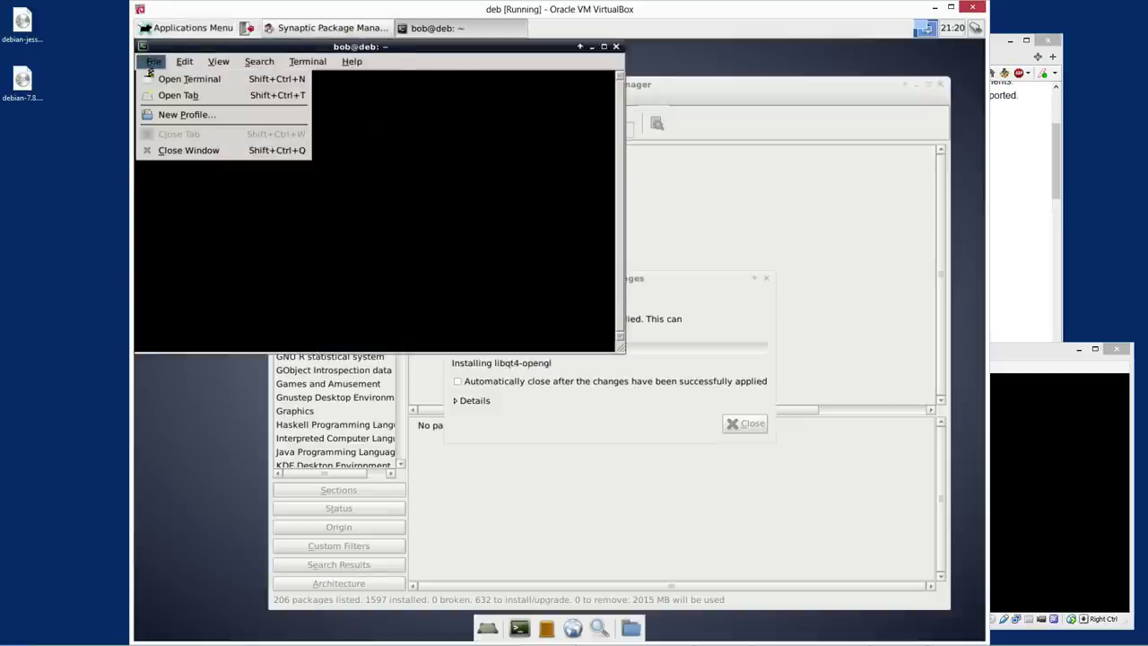
mouse_move(298, 61)
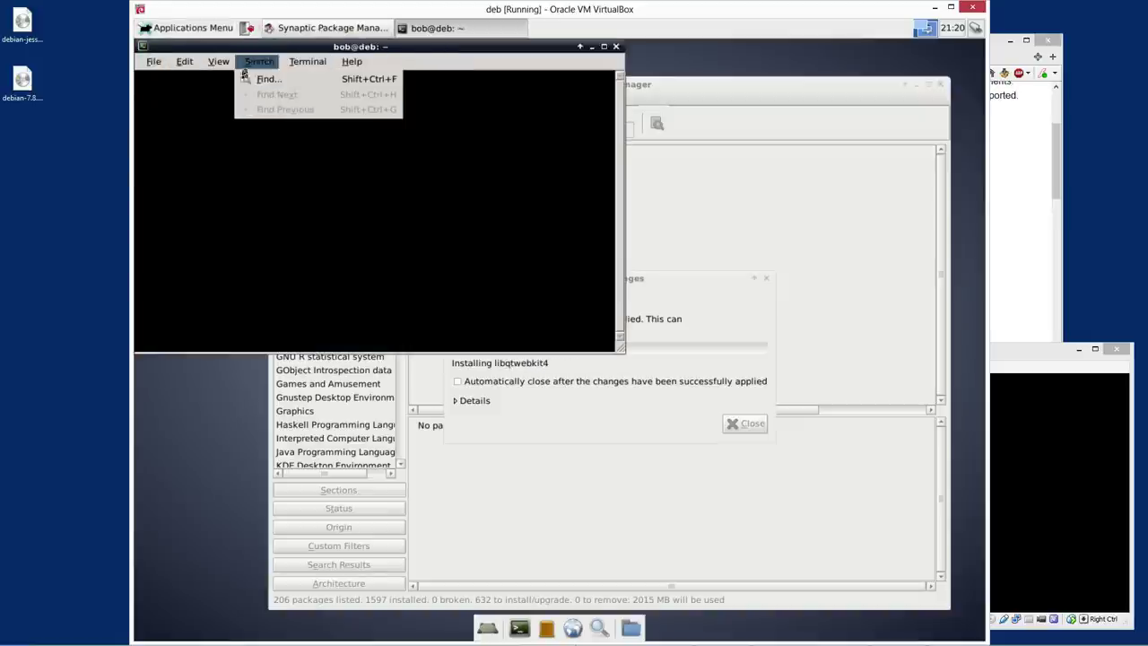
mouse_move(183, 61)
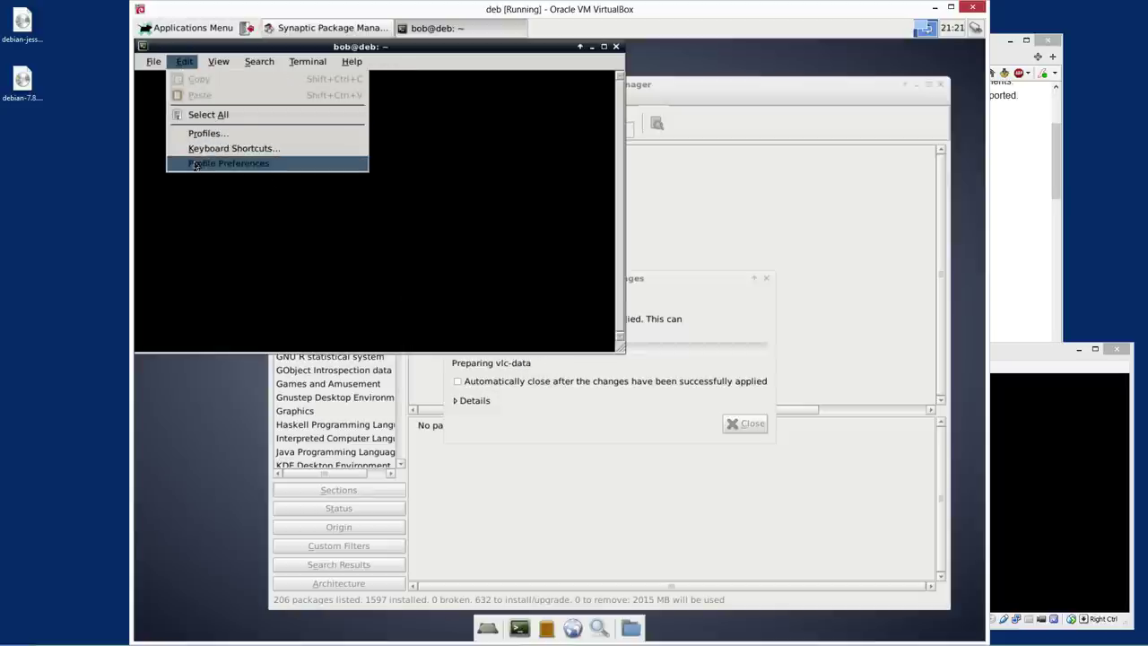
Browse the default profile's General, Title and Command, Background, Scrolling and Compatibility tabs, then close preferences
left_click(264, 164)
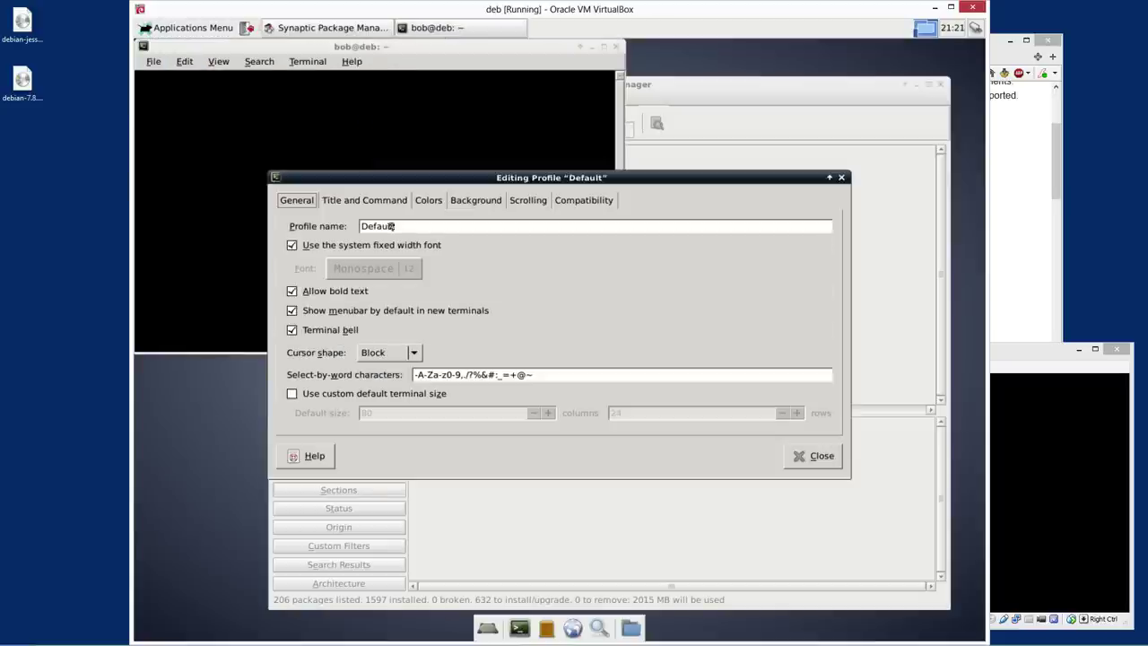
left_click(368, 199)
left_click(588, 201)
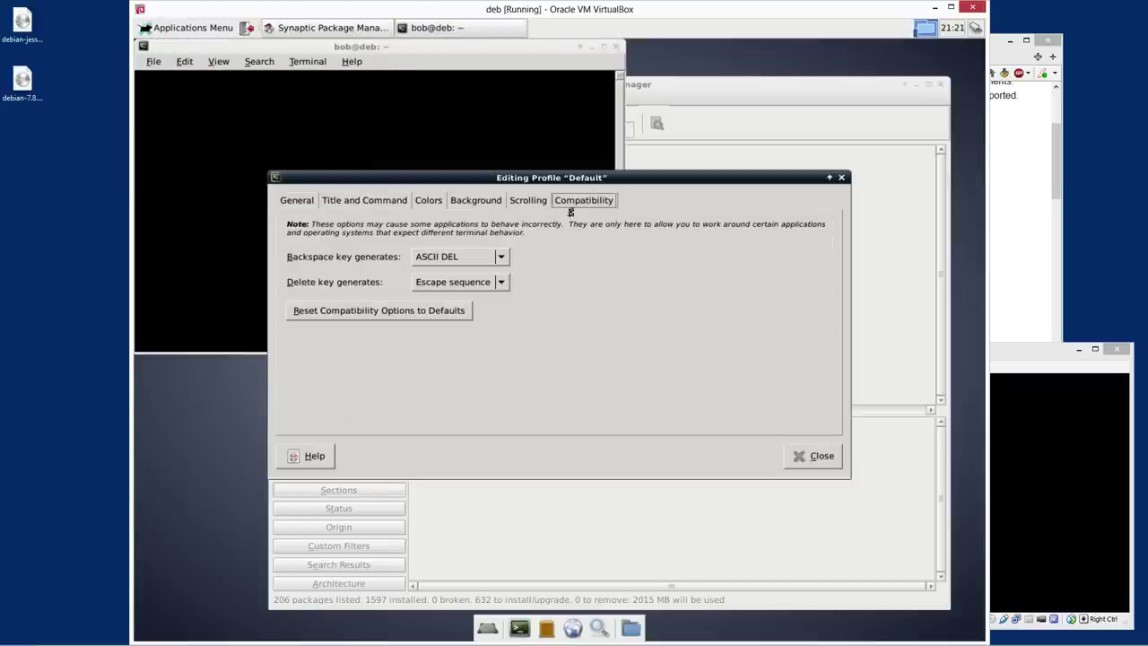
left_click(531, 202)
left_click(475, 201)
left_click(368, 200)
left_click(296, 200)
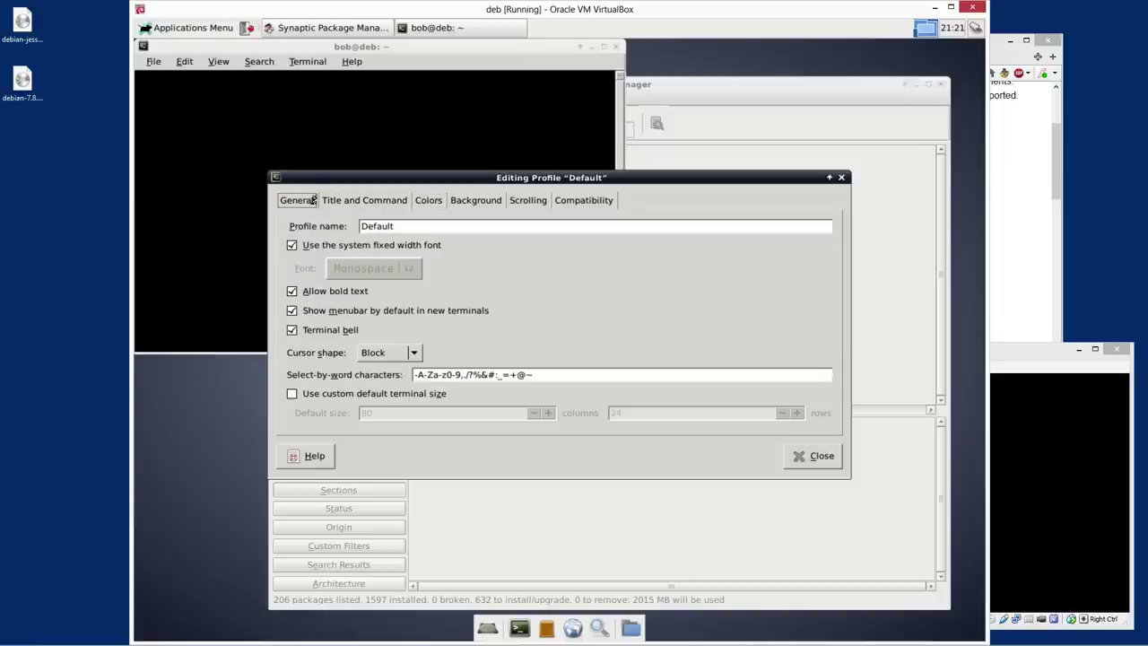
left_click(813, 456)
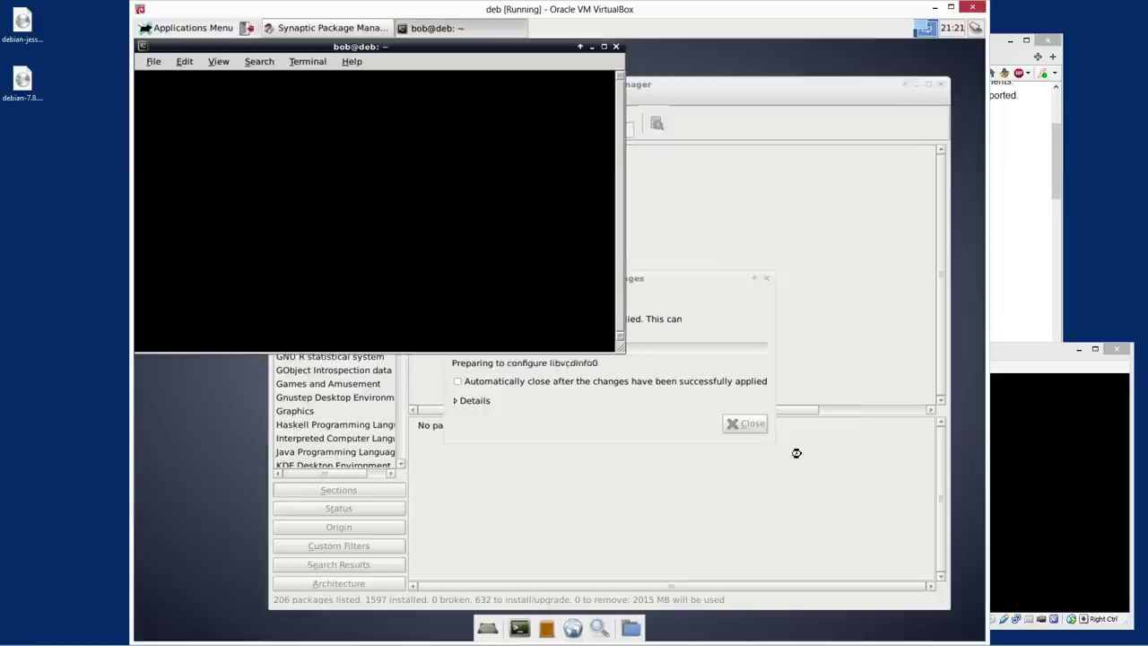
Close the terminal and view the Applications Menu's Multimedia entries, including VLC media player
left_click(152, 62)
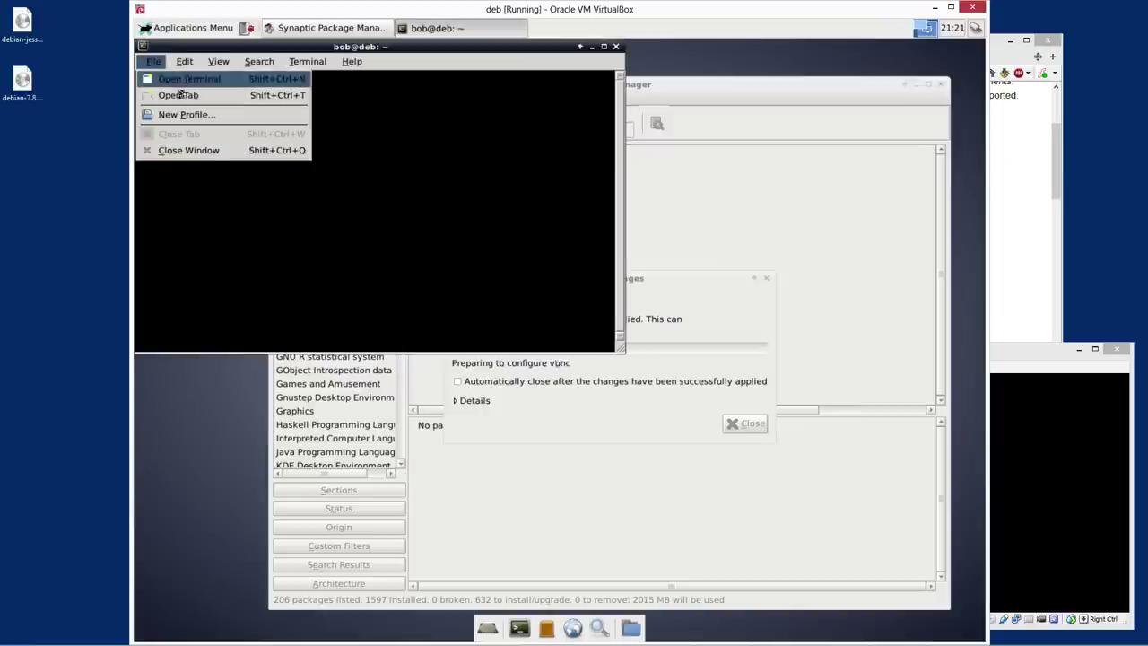
left_click(171, 152)
left_click(162, 29)
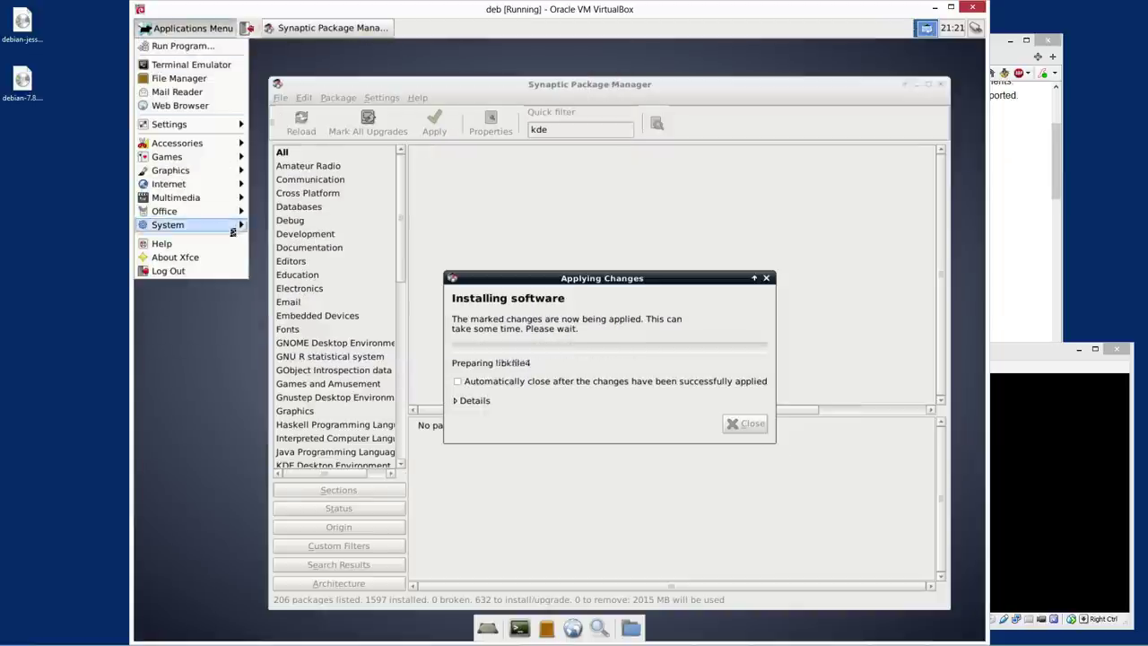
mouse_move(232, 229)
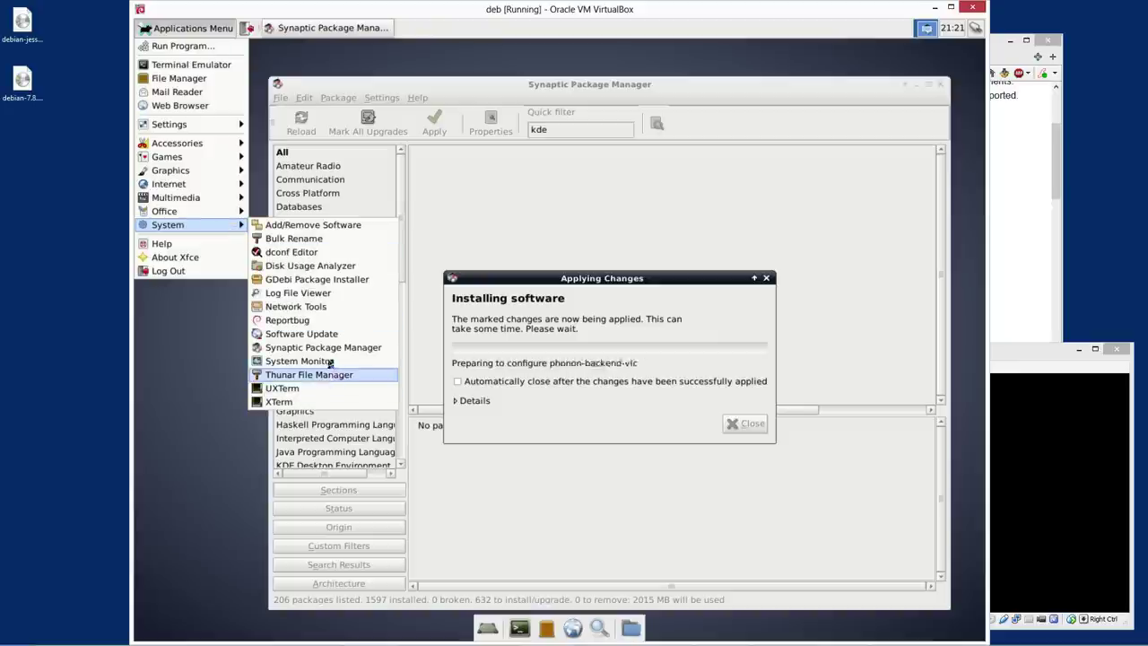
Launch Mines from Games, move its window left, and start a 16×16 game
mouse_move(190, 196)
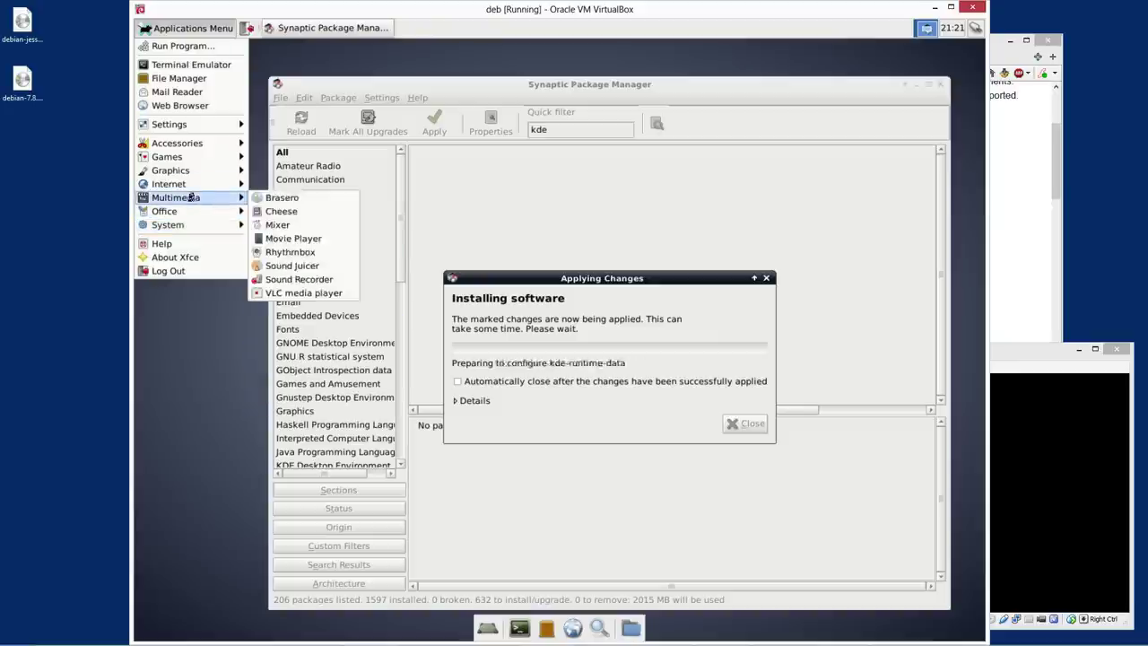
mouse_move(191, 147)
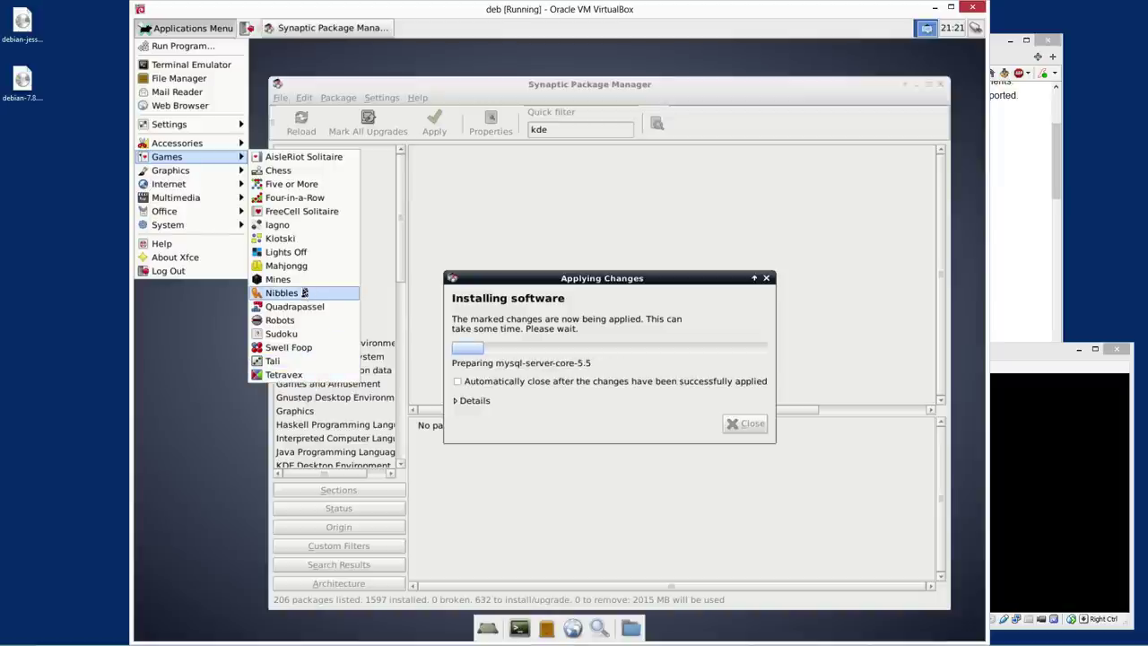
left_click(283, 276)
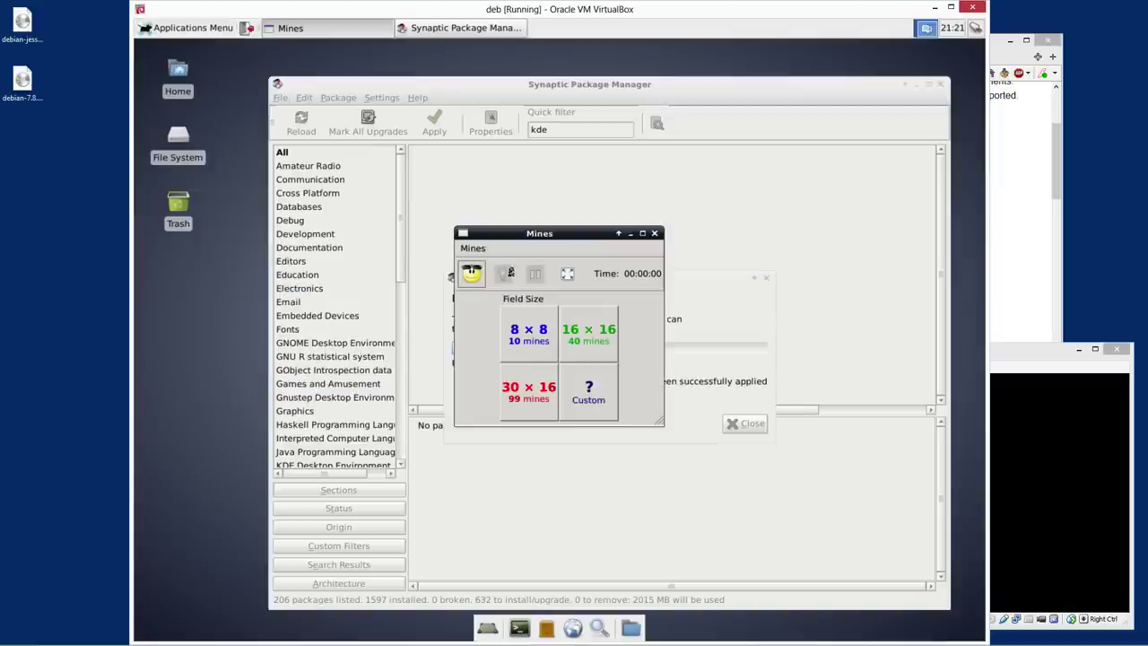
left_click_drag(547, 238, 227, 181)
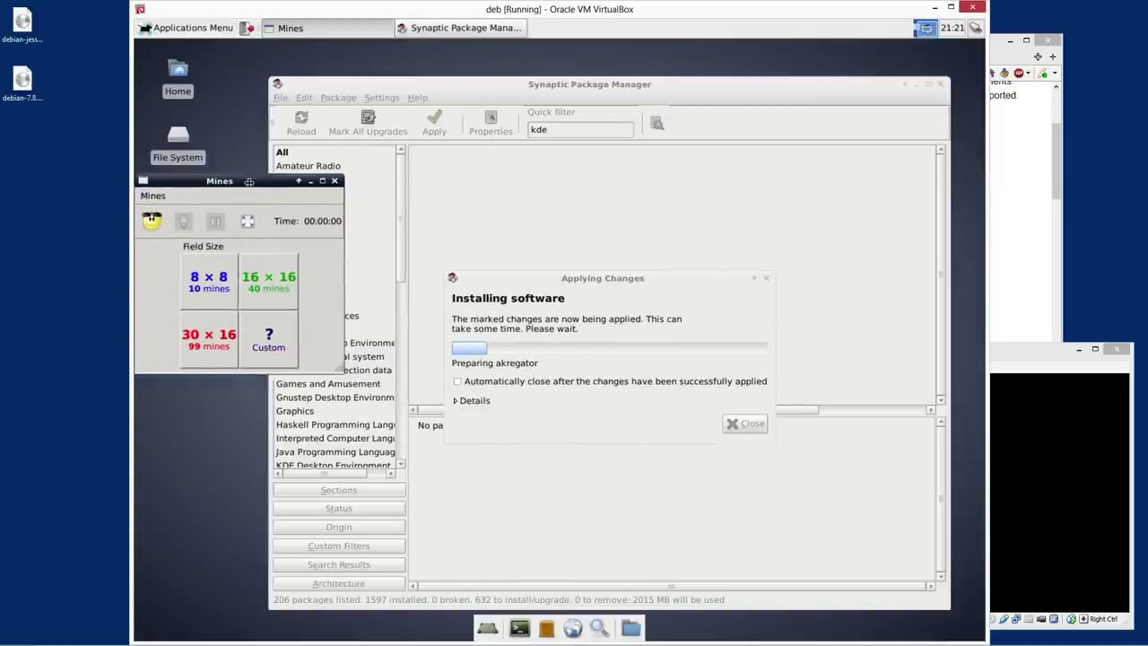
left_click(269, 280)
Uncover and flag cells on the minefield until a mine is hit
left_click(149, 258)
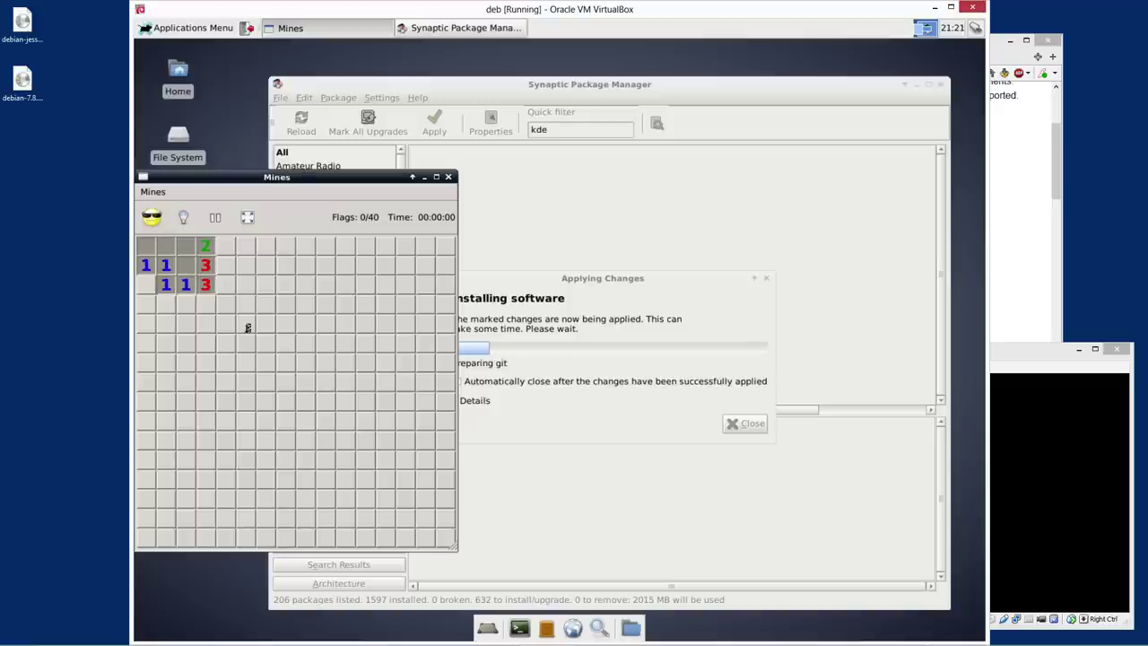
left_click(163, 309)
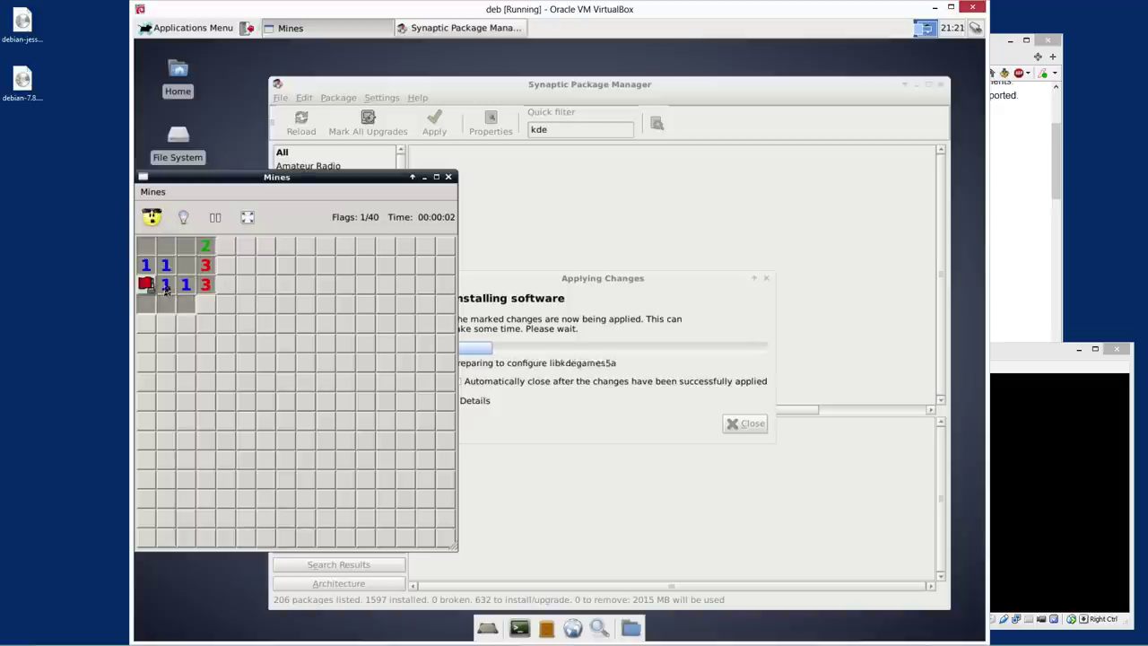
left_click(175, 309)
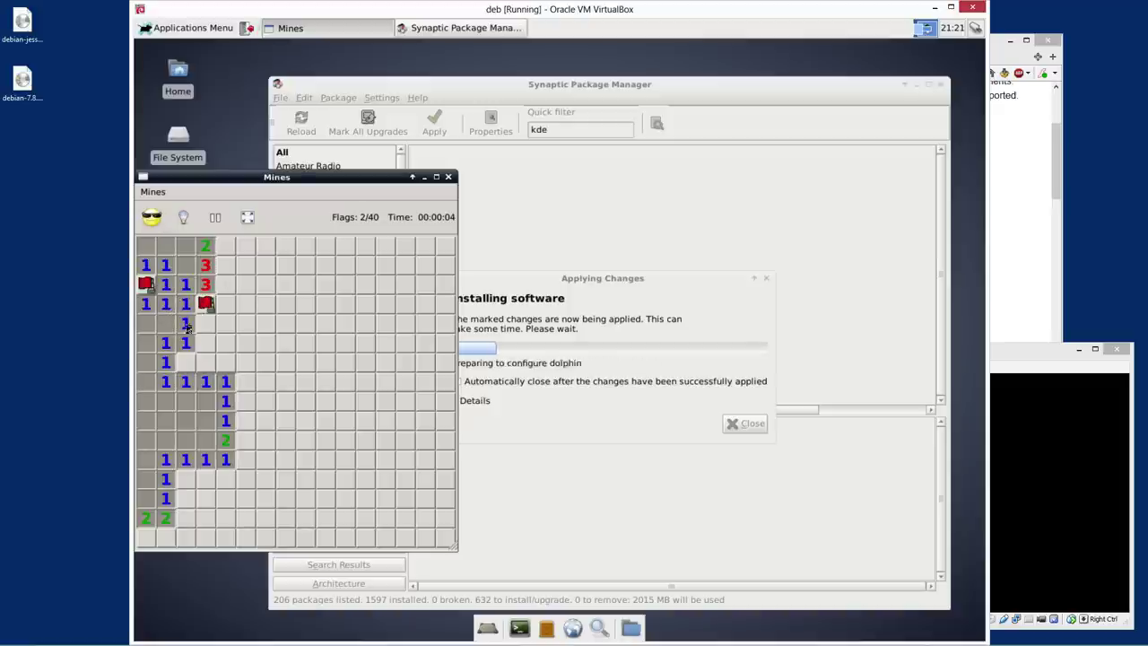
left_click(198, 334)
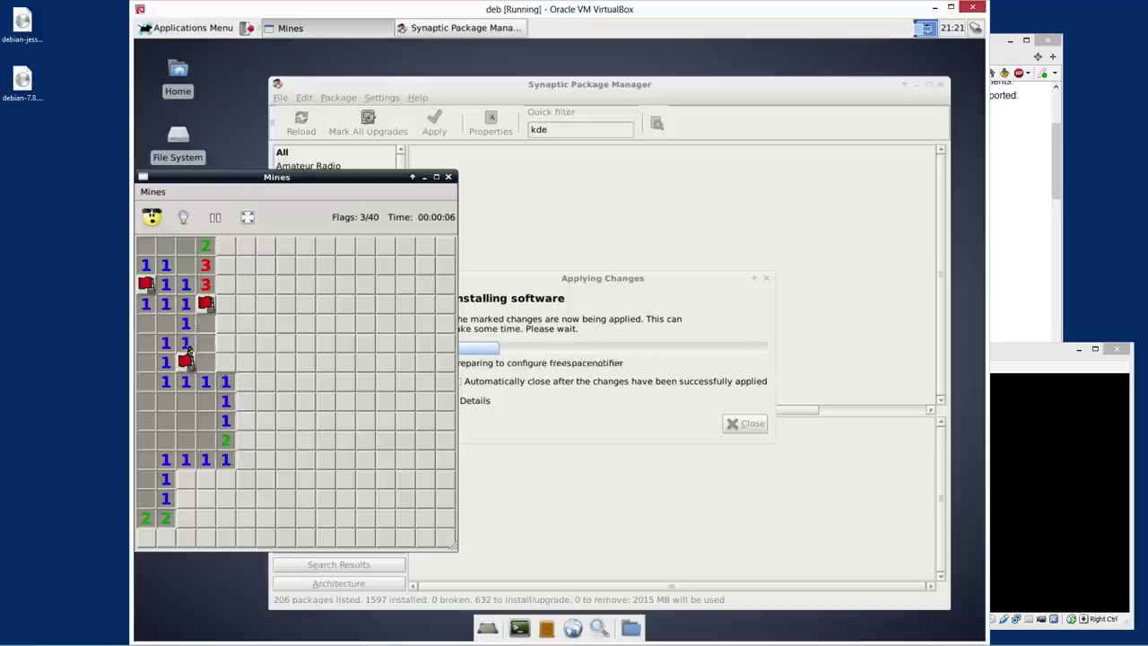
left_click(212, 365)
left_click(213, 368)
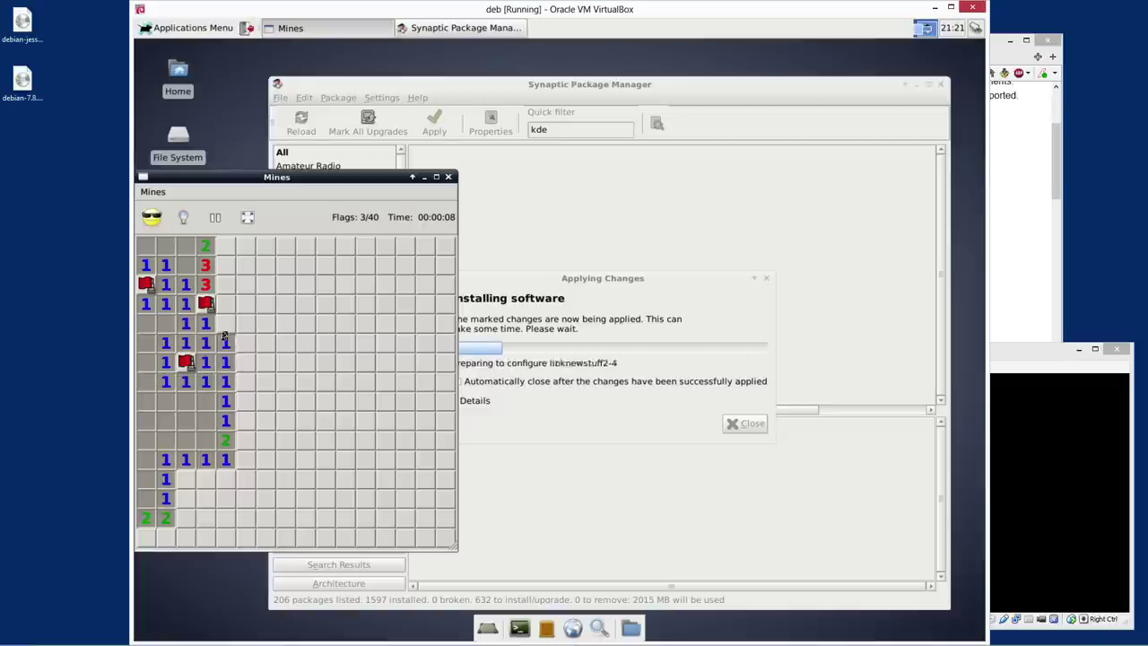
right_click(223, 321)
left_click(203, 324)
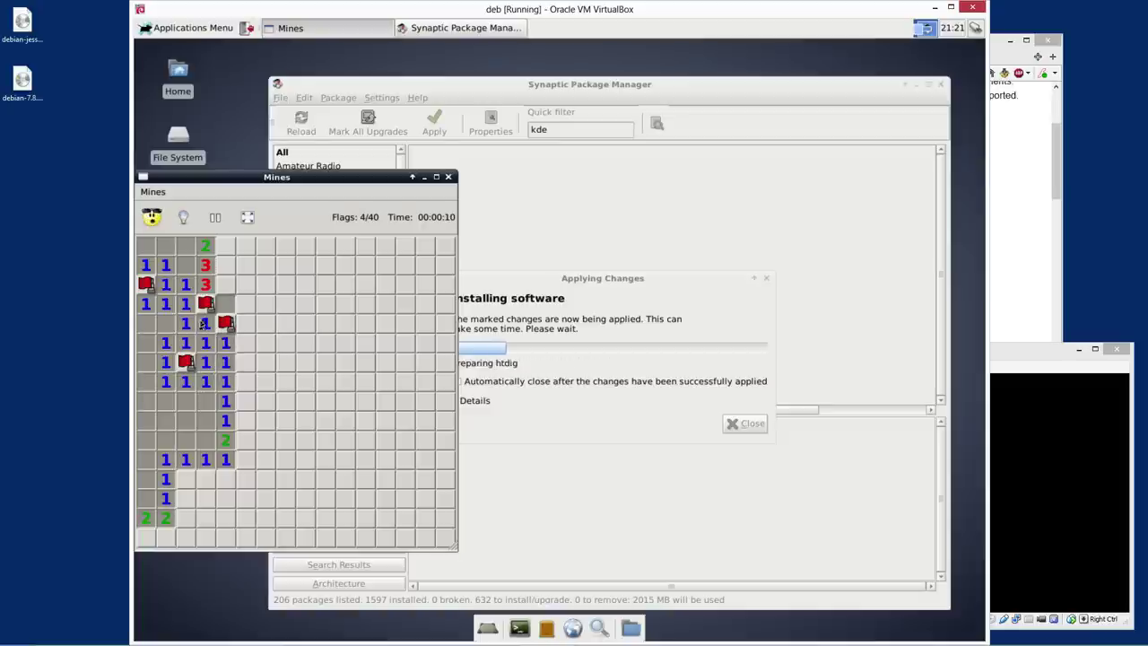
right_click(227, 305)
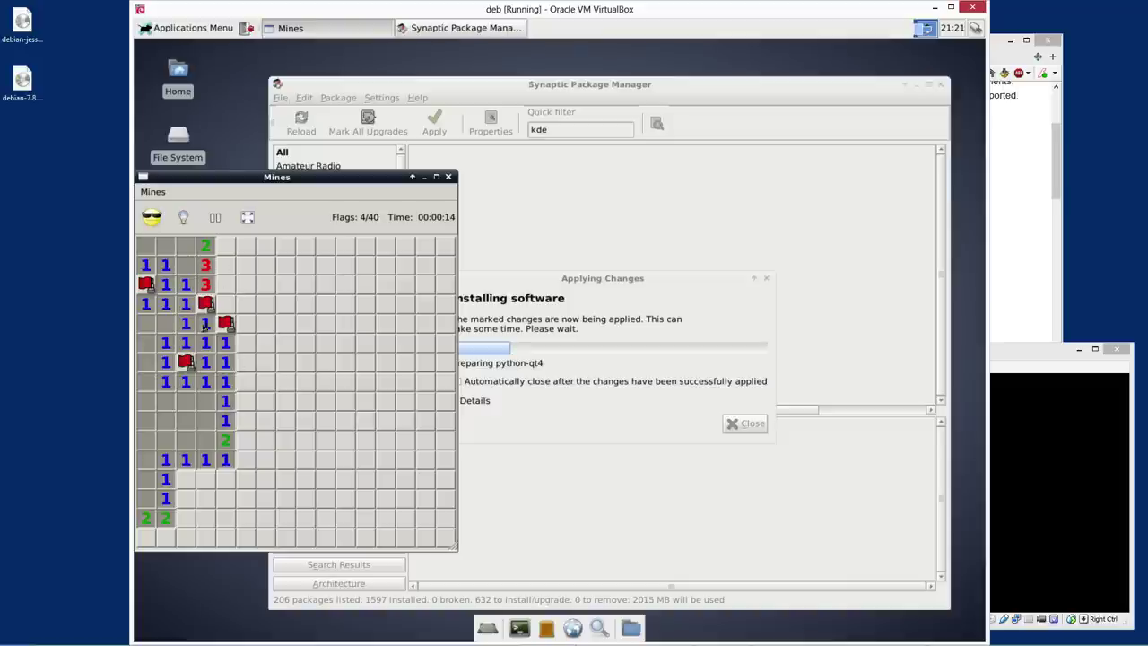
left_click(226, 345)
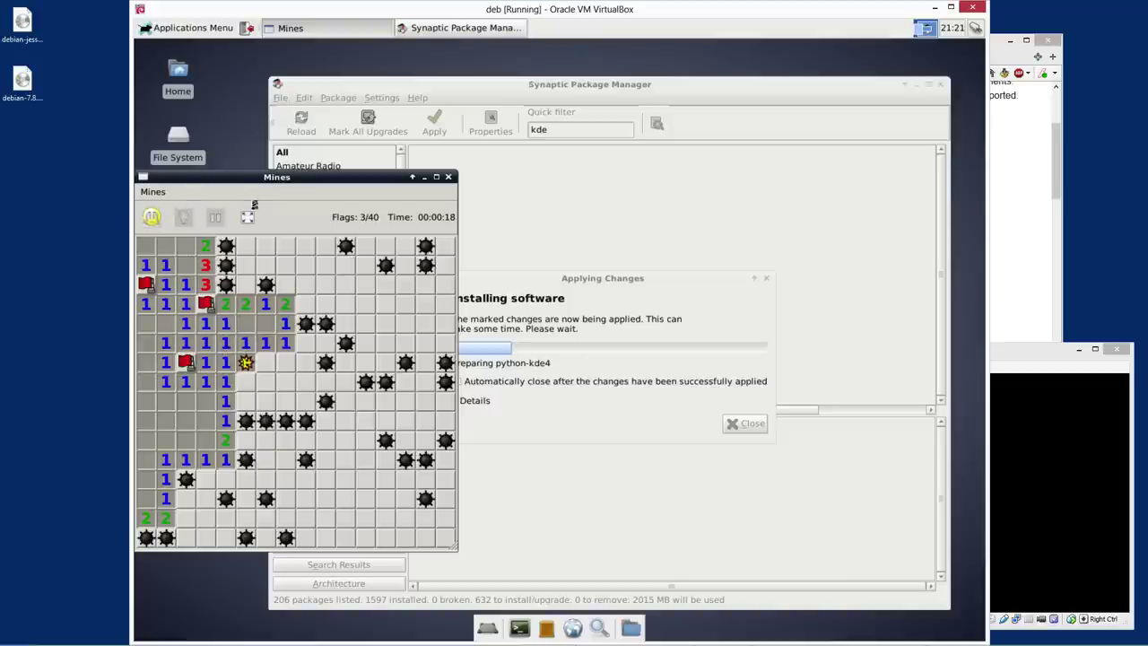
Start a new 16×16 Mines game and clear the left side, flagging nearby mines
left_click(150, 226)
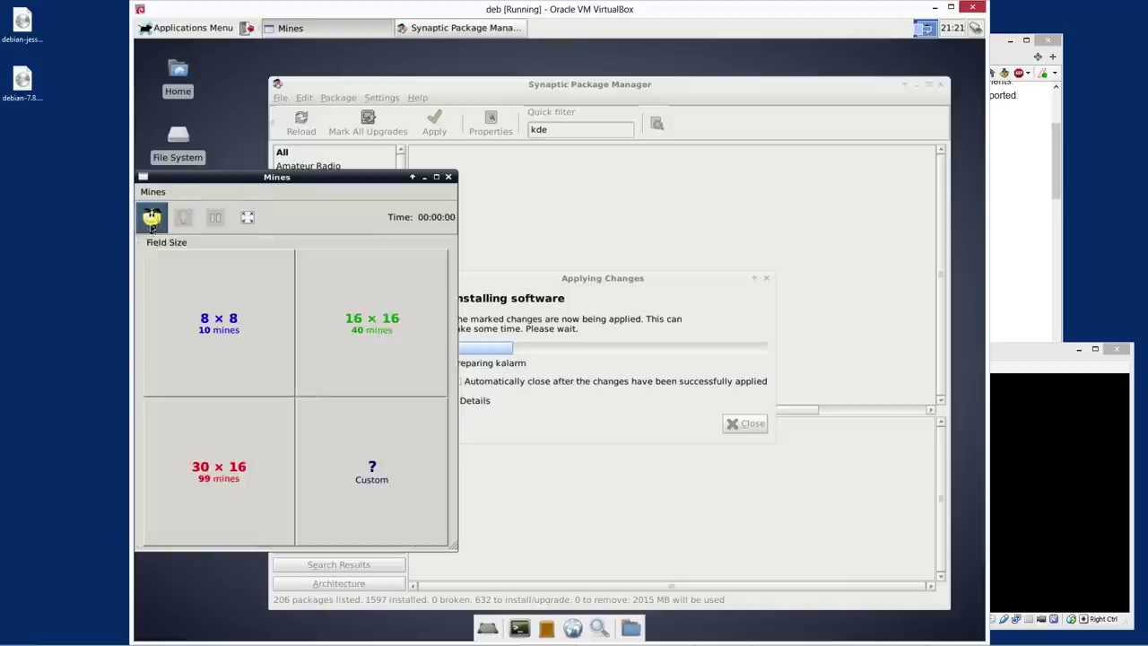
left_click(359, 368)
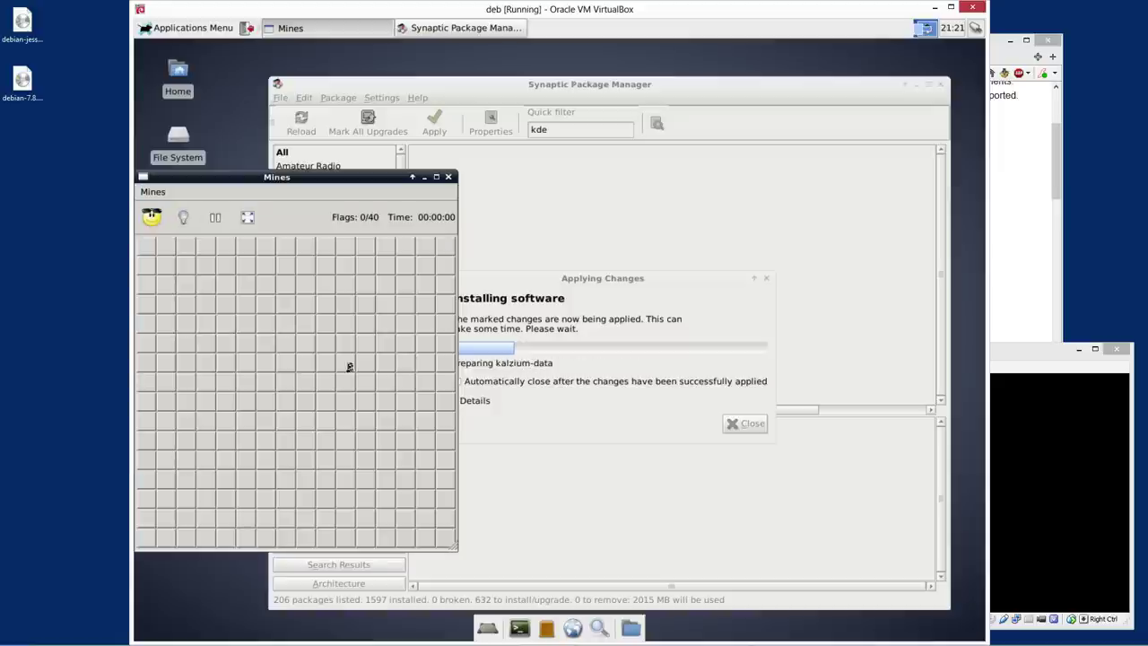
left_click(148, 268)
left_click(224, 324)
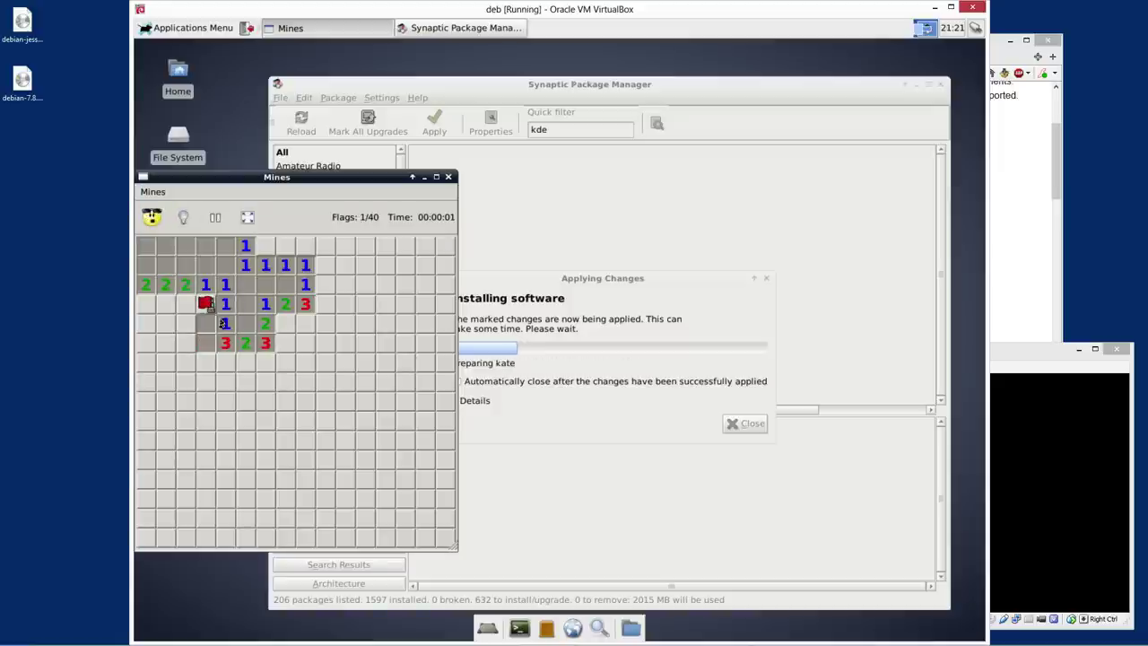
left_click(206, 324)
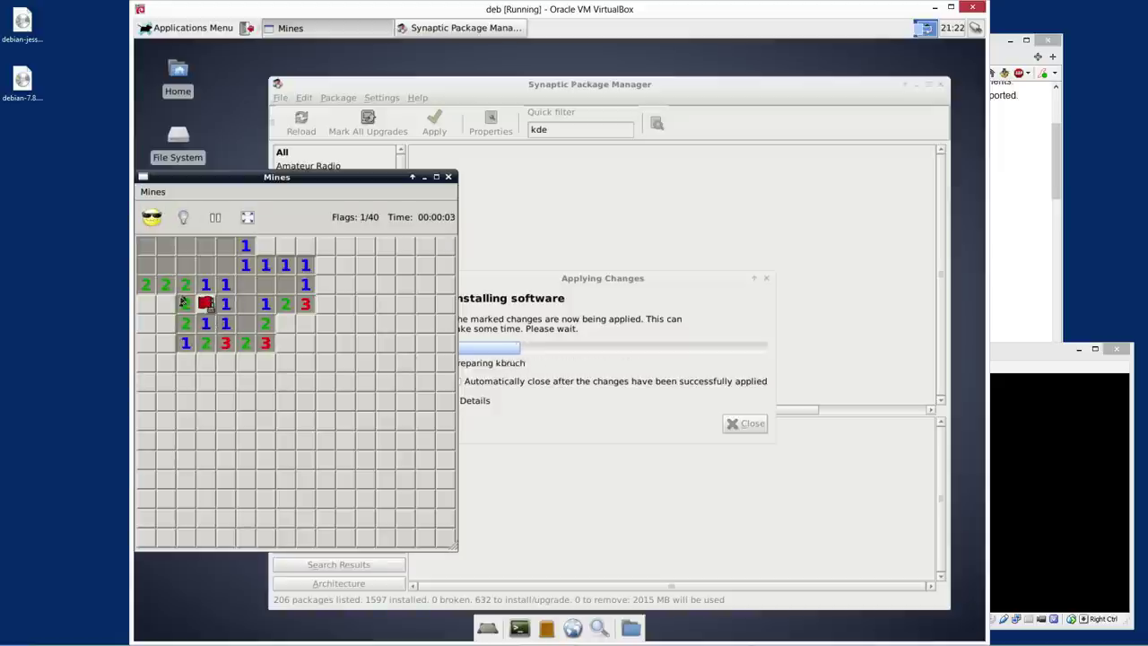
right_click(165, 303)
left_click(186, 324)
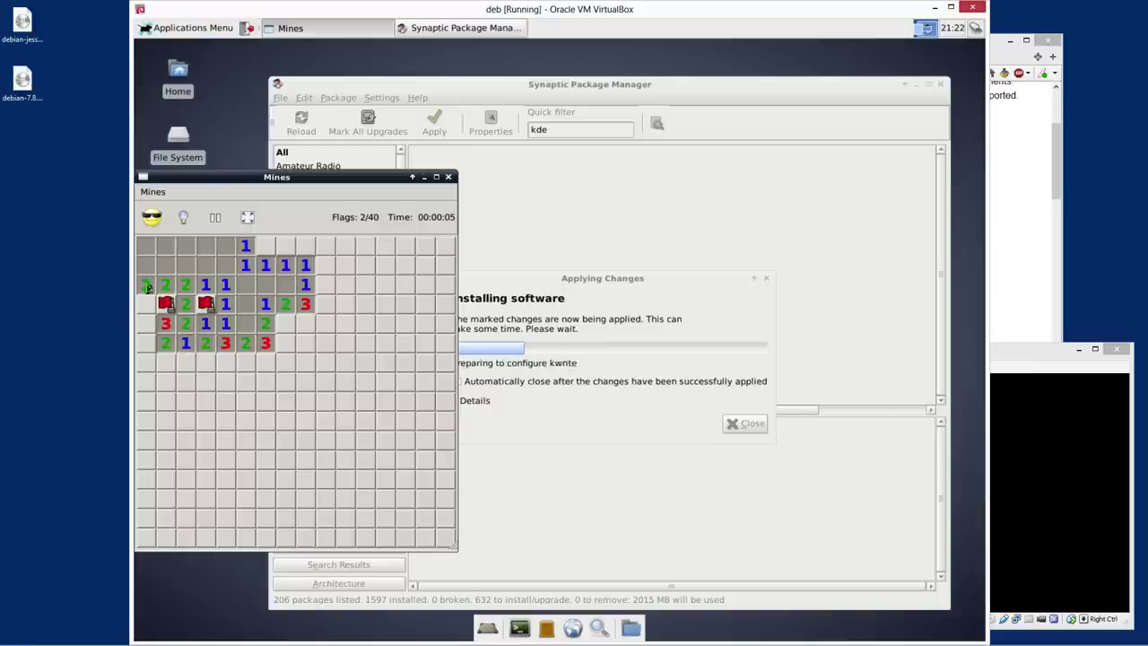
right_click(146, 304)
right_click(266, 244)
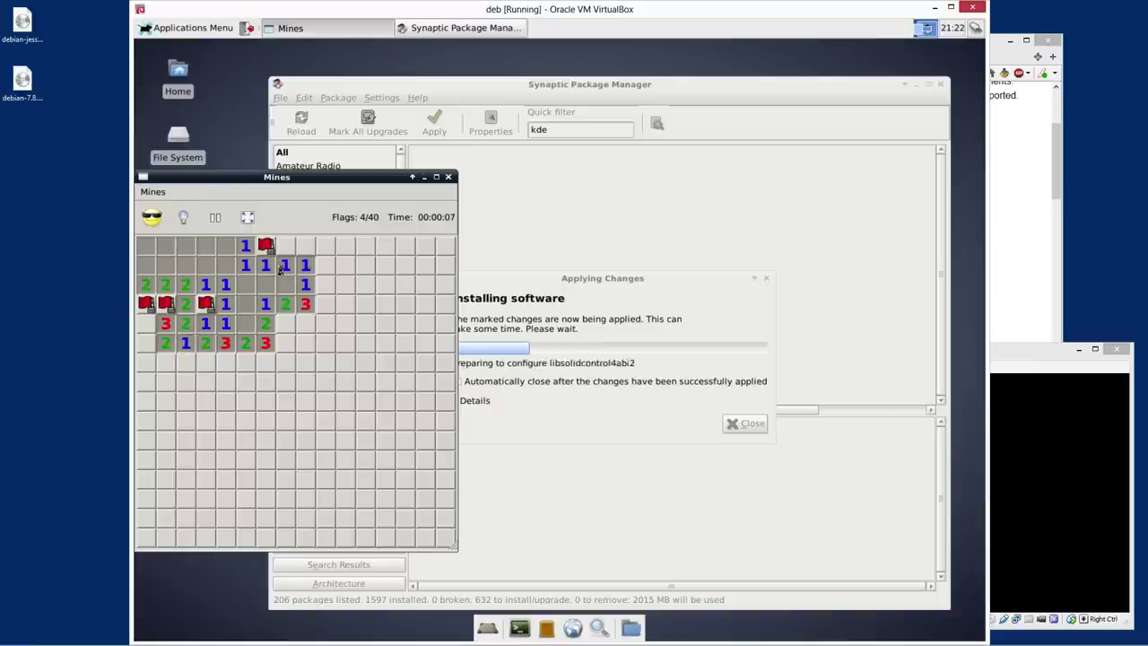
left_click(282, 266)
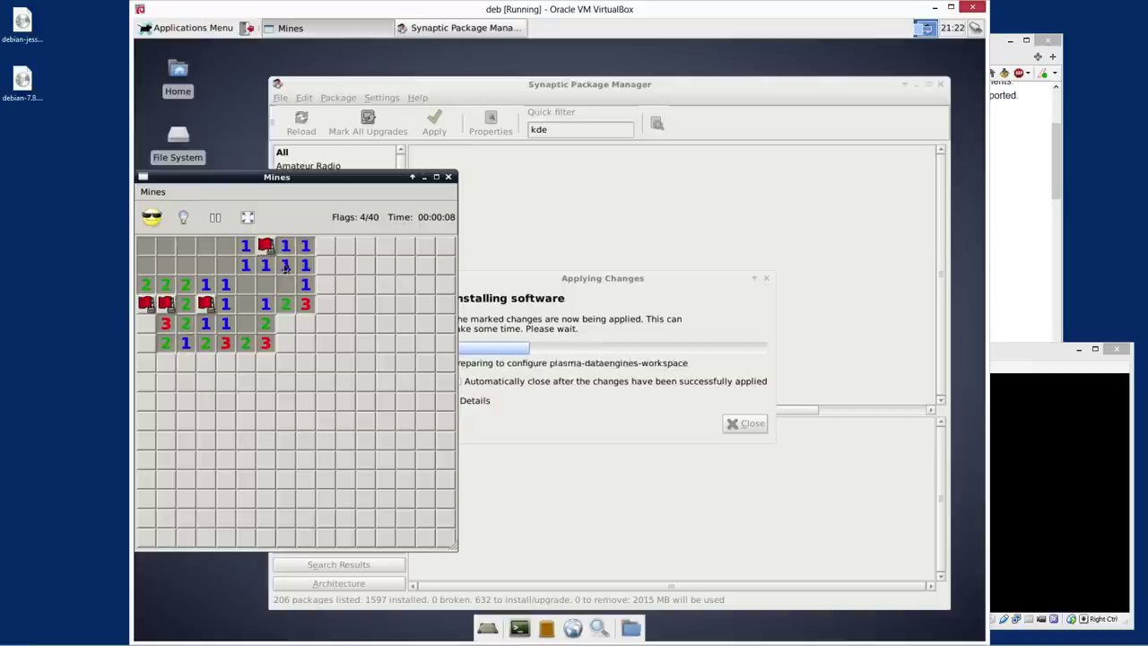
Flag mines and clear cells across the middle columns of the top rows
right_click(305, 323)
right_click(285, 342)
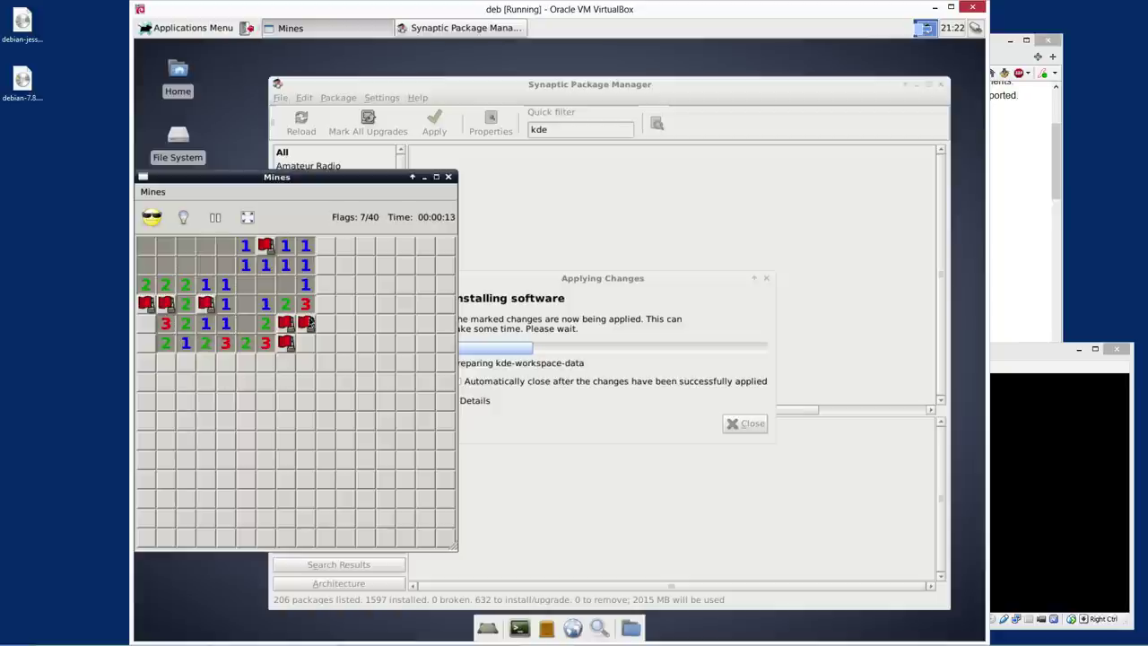
left_click(323, 246)
right_click(325, 265)
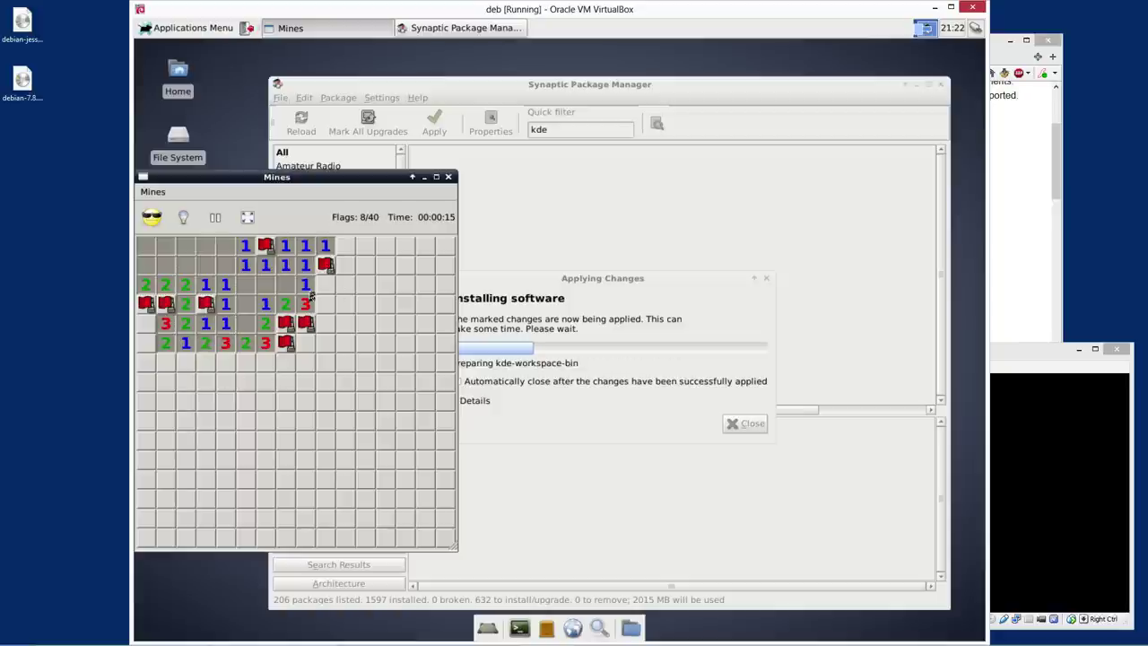
left_click(305, 285)
left_click(324, 284)
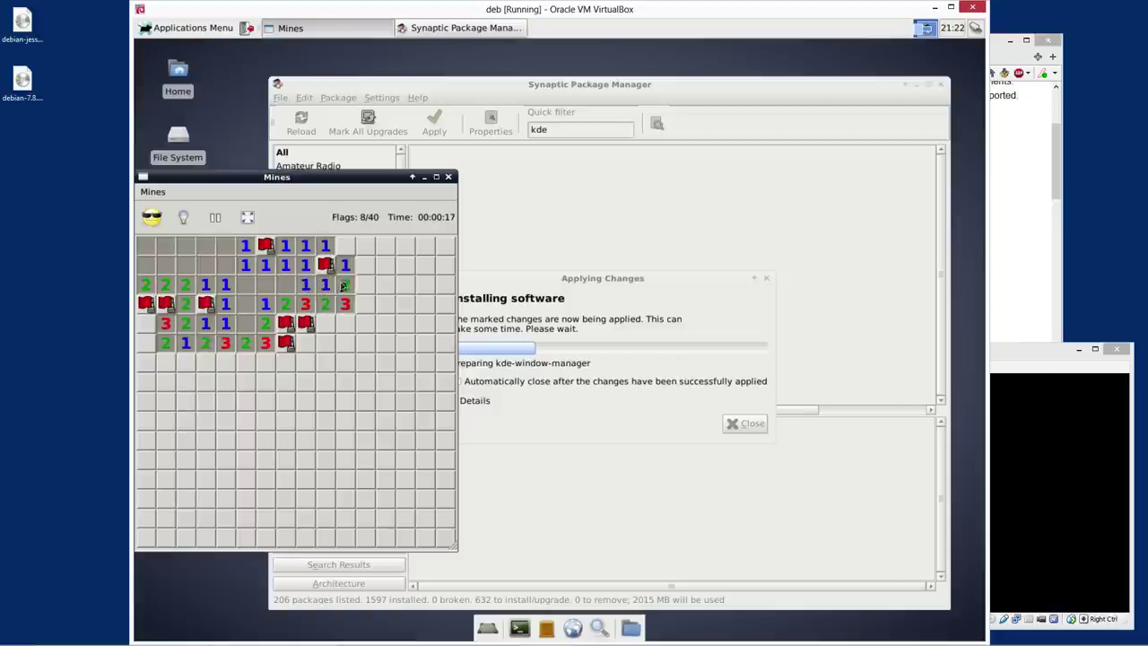
left_click(346, 264)
right_click(365, 304)
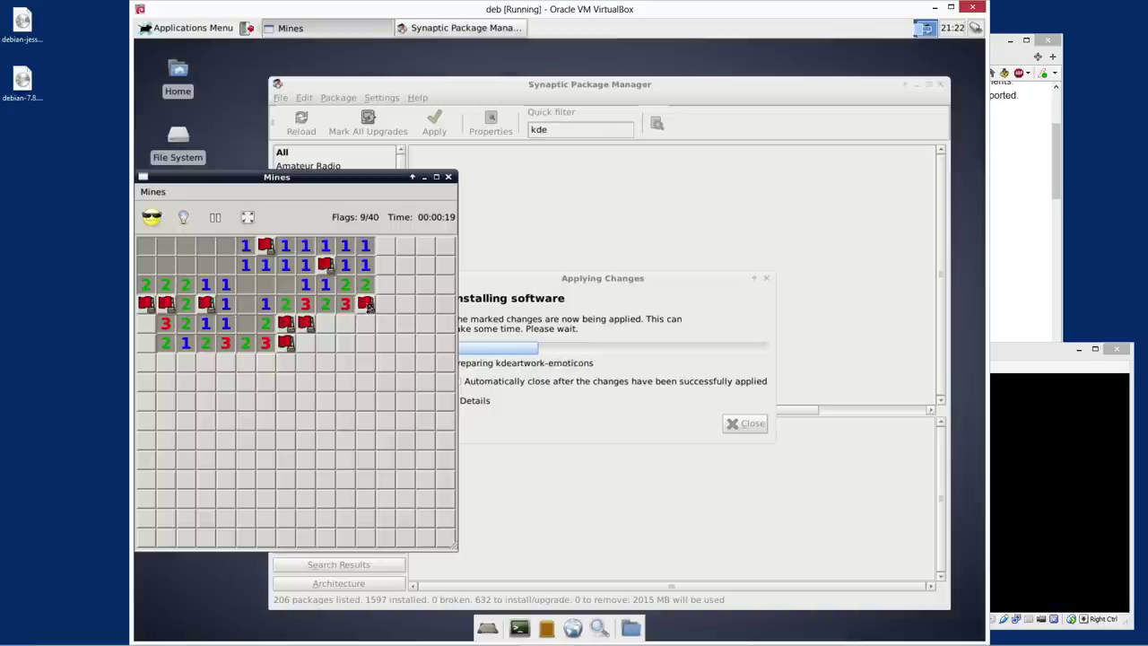
left_click(384, 251)
right_click(384, 269)
left_click(386, 248)
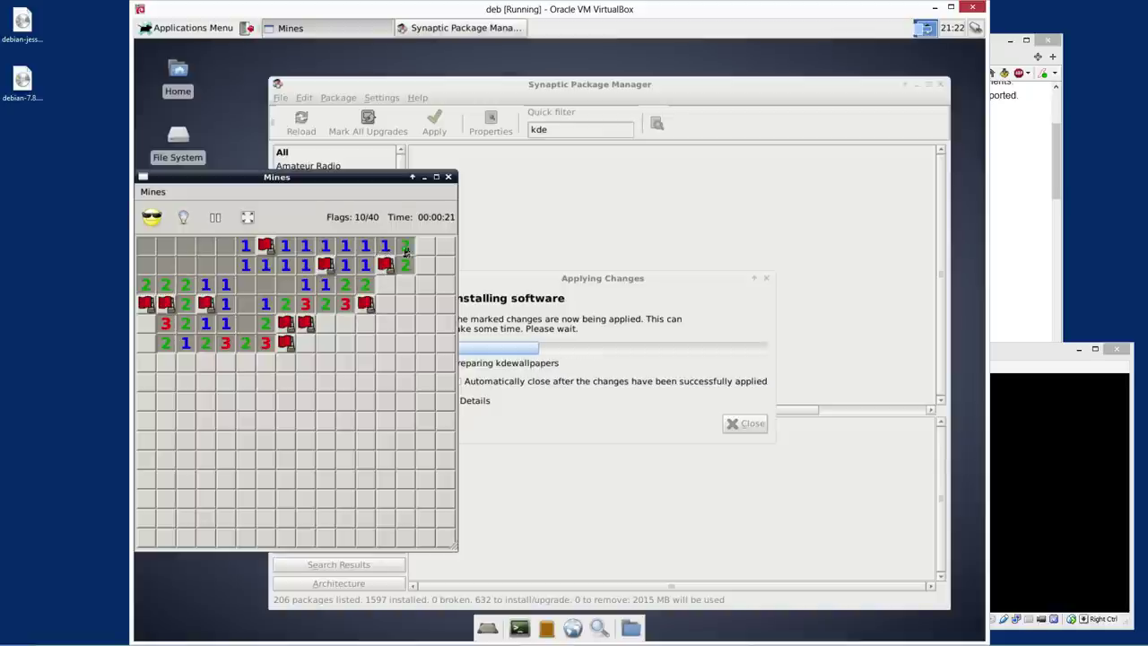
left_click(371, 271)
left_click(383, 289)
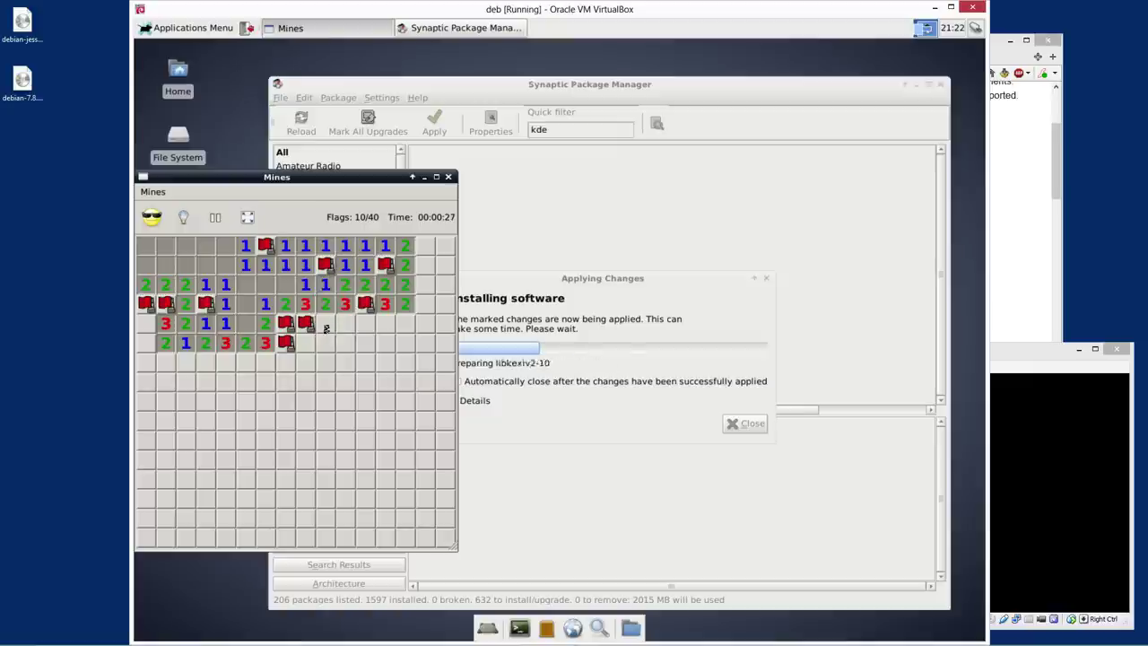
Clear below the middle and the top-right corner, fix a wrong flag, and close Mines
right_click(325, 323)
left_click(330, 308)
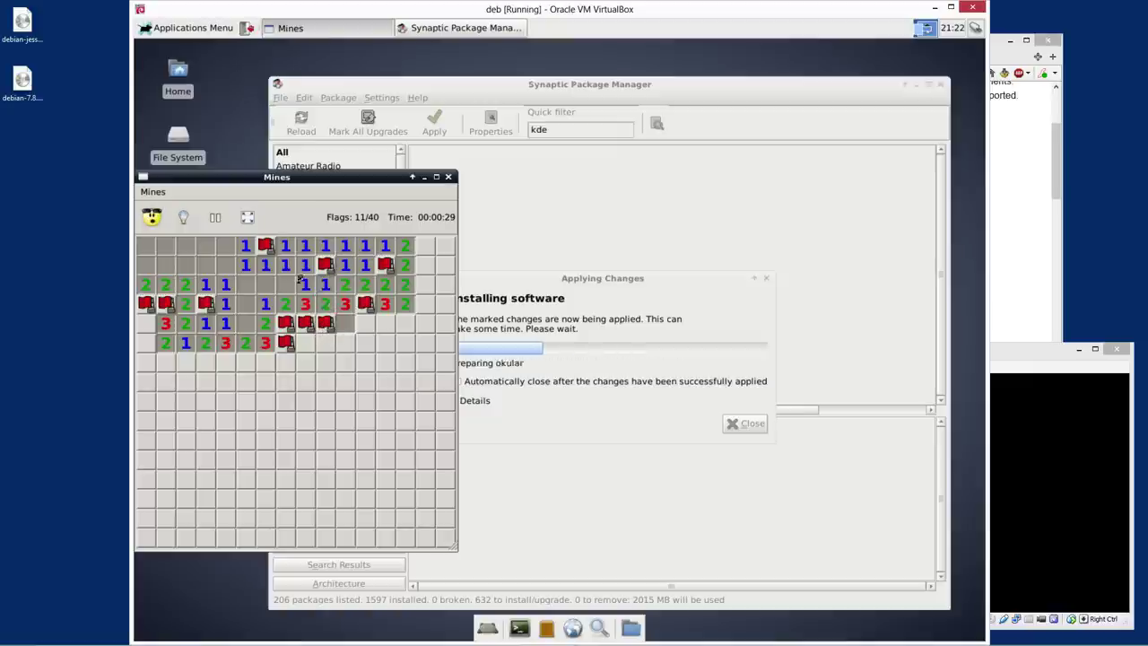
left_click(350, 325)
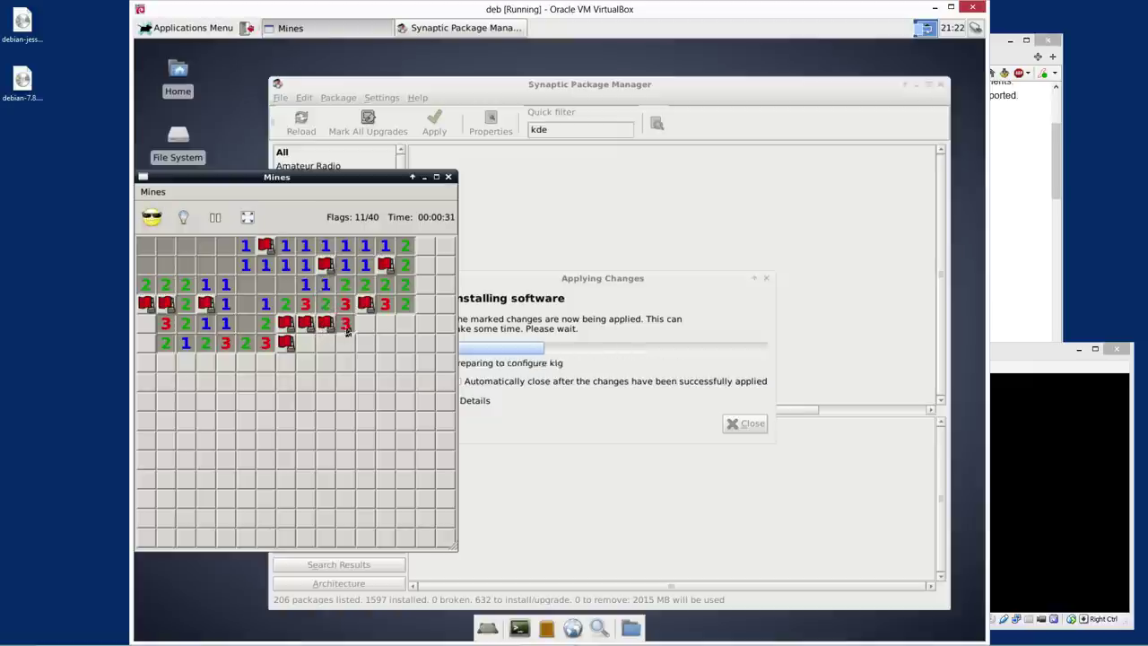
left_click(346, 324)
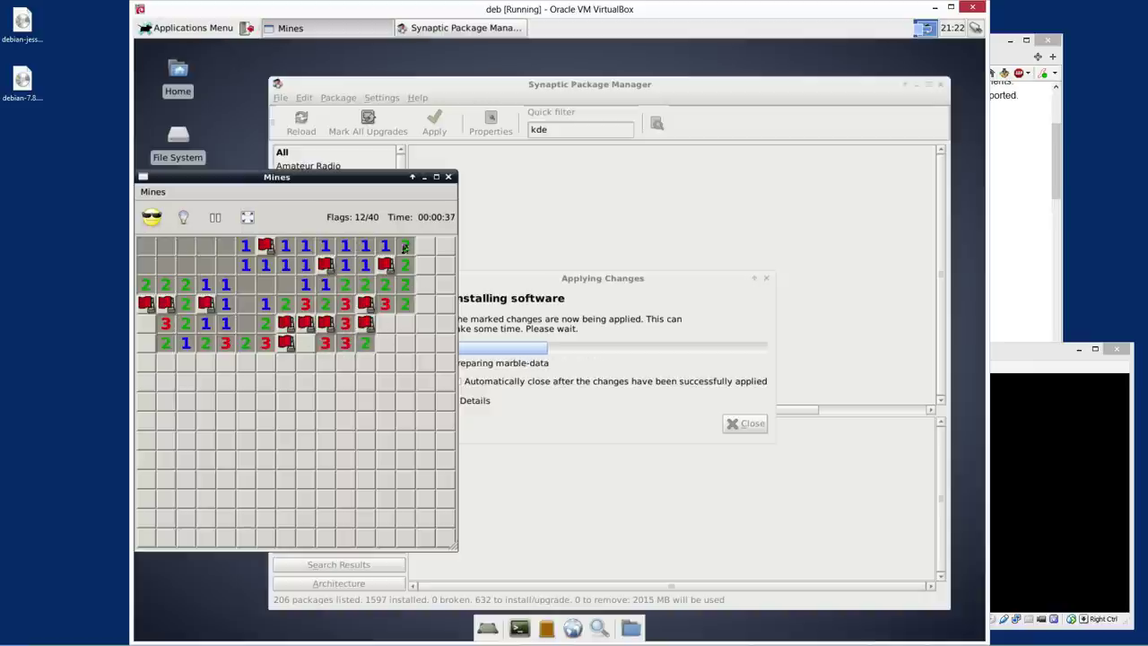
left_click(425, 246)
left_click(445, 245)
left_click(445, 264)
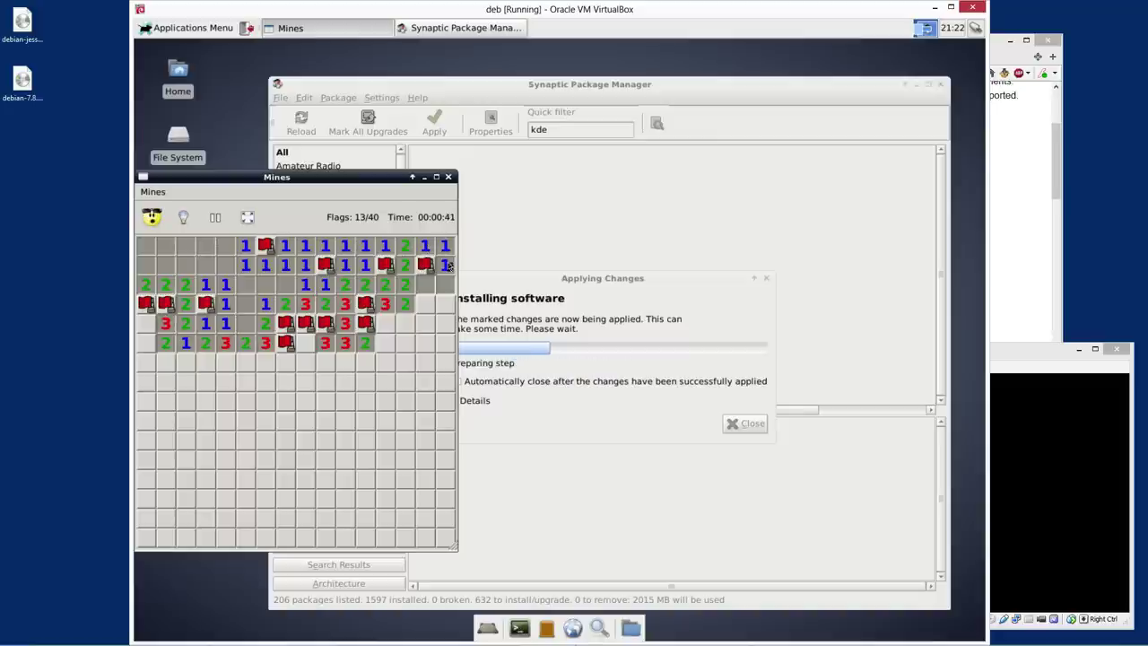
right_click(443, 286)
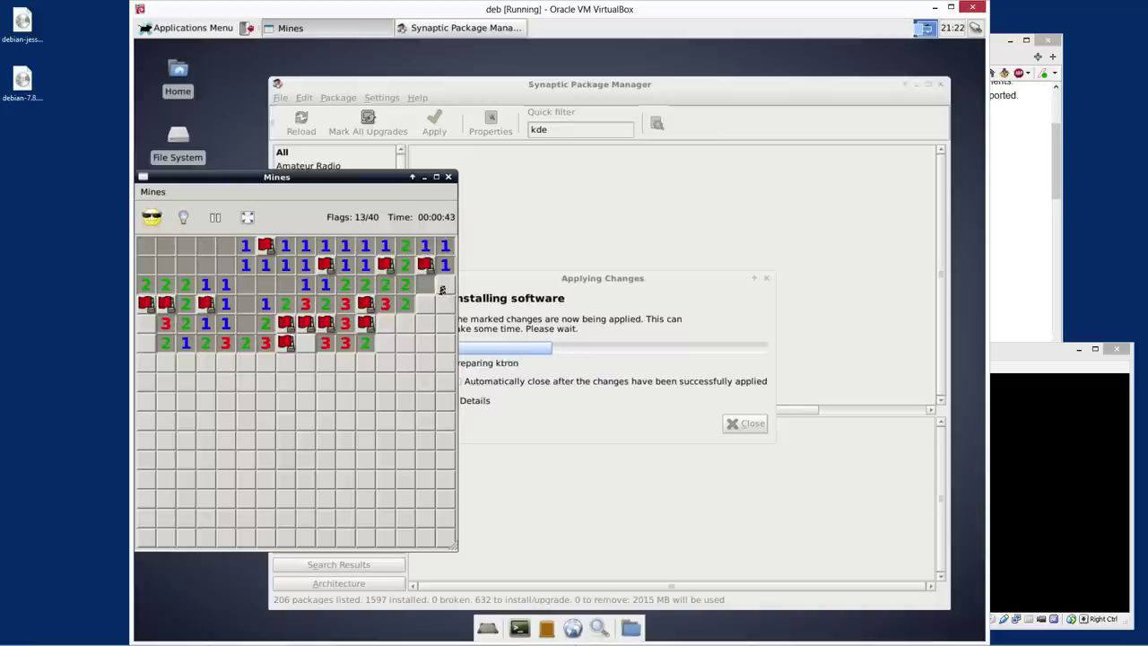
right_click(422, 285)
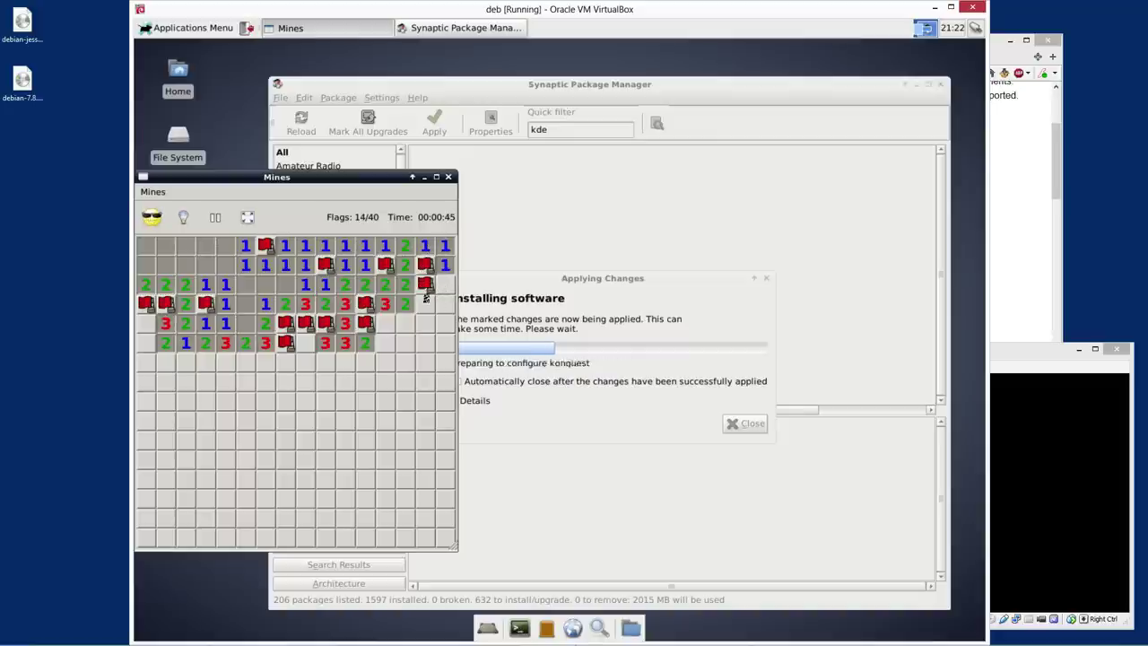
right_click(425, 287)
left_click(425, 287)
middle_click(427, 289)
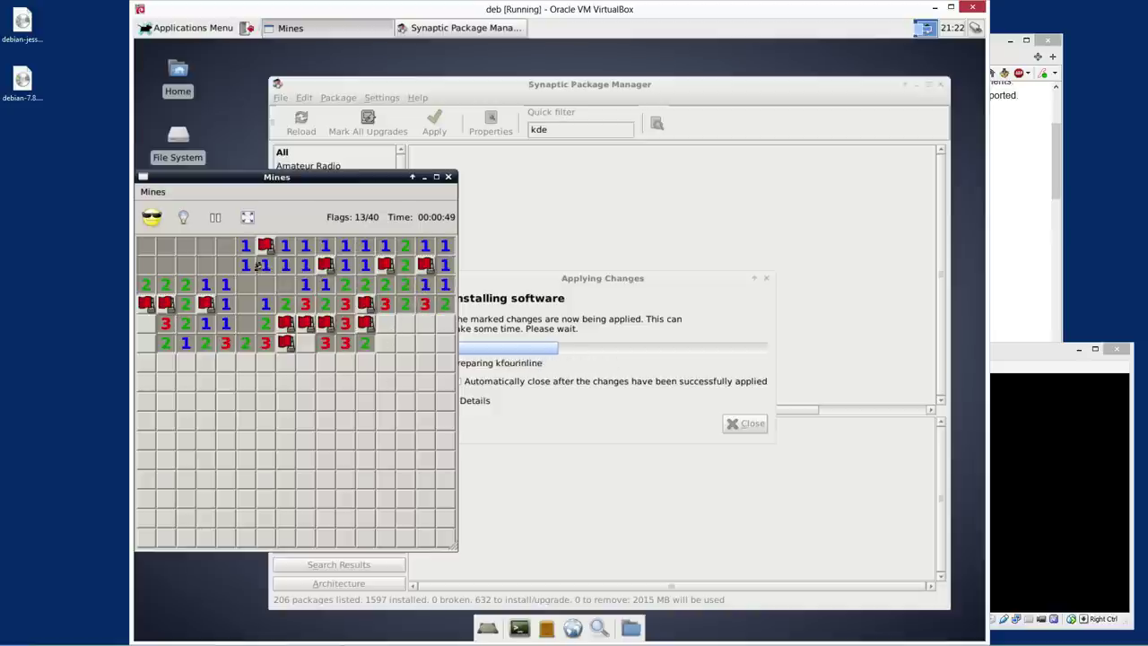
left_click_drag(238, 177, 270, 175)
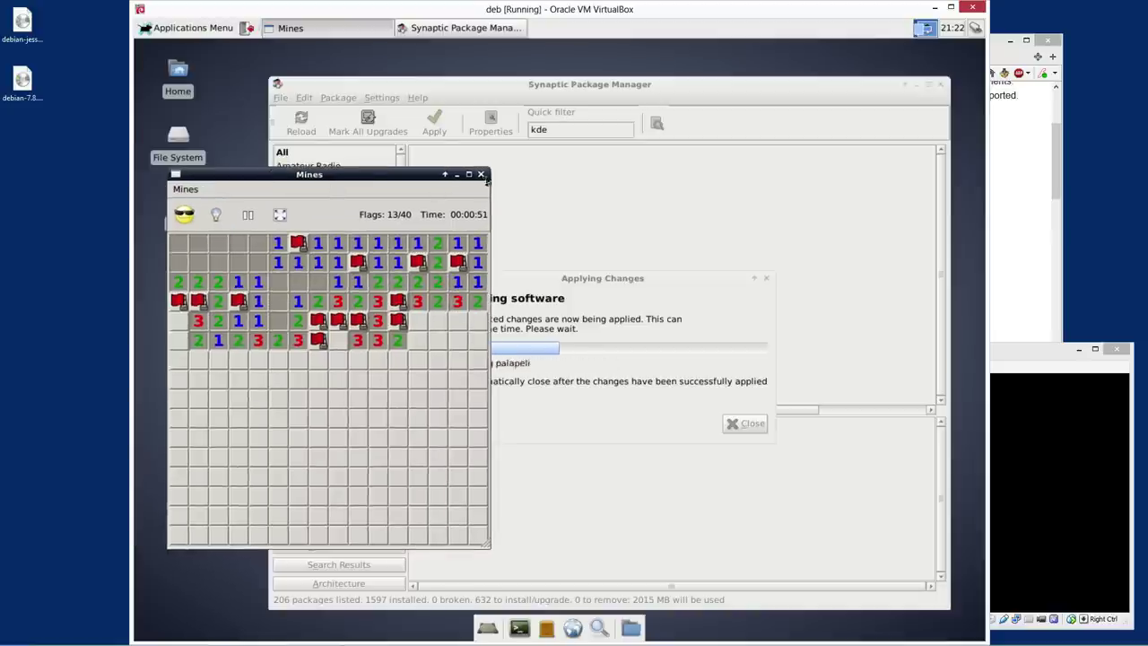
left_click(482, 178)
Browse the Applications Menu's Games, System and Accessories for new KDE entries like Ark, KAlarm, Kate
left_click(189, 28)
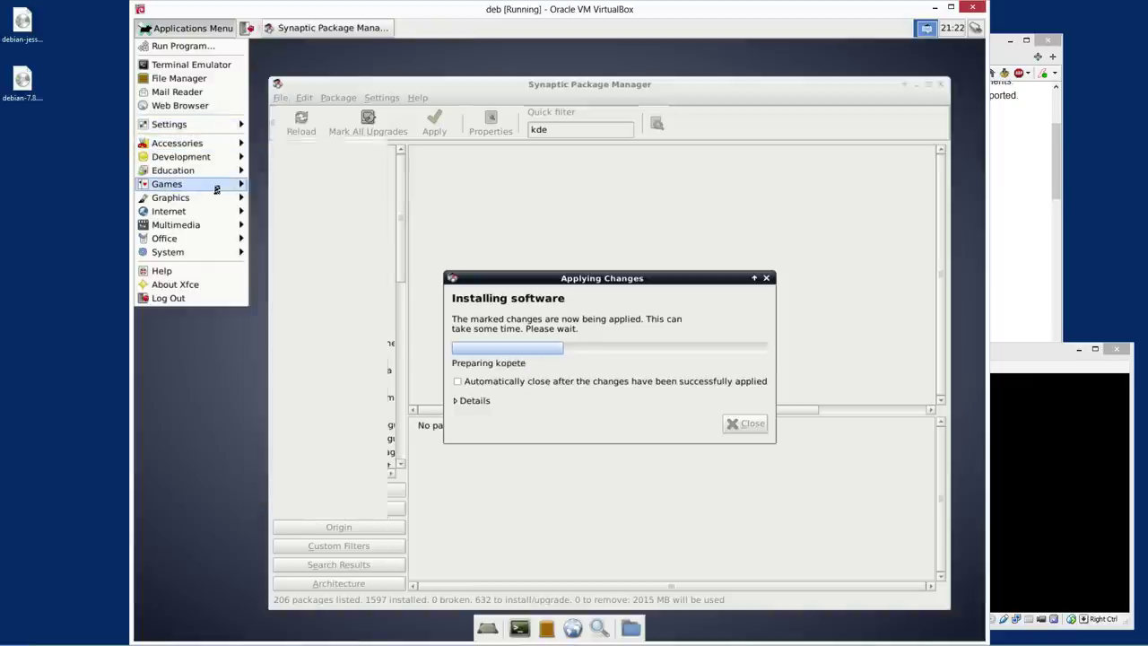
mouse_move(216, 189)
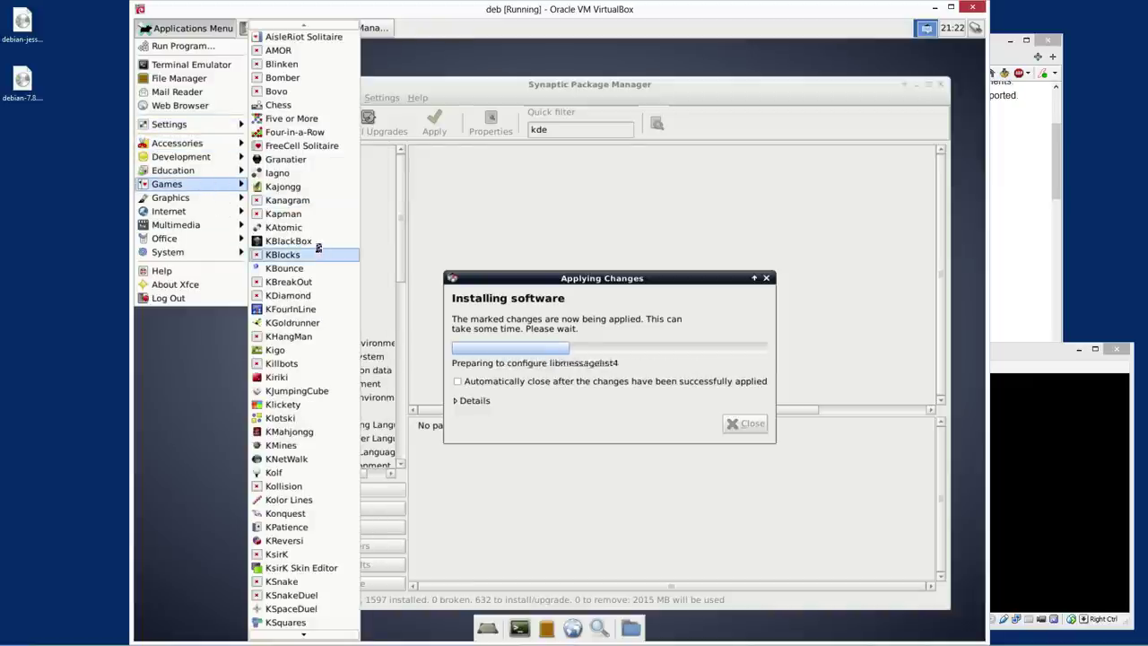
mouse_move(279, 633)
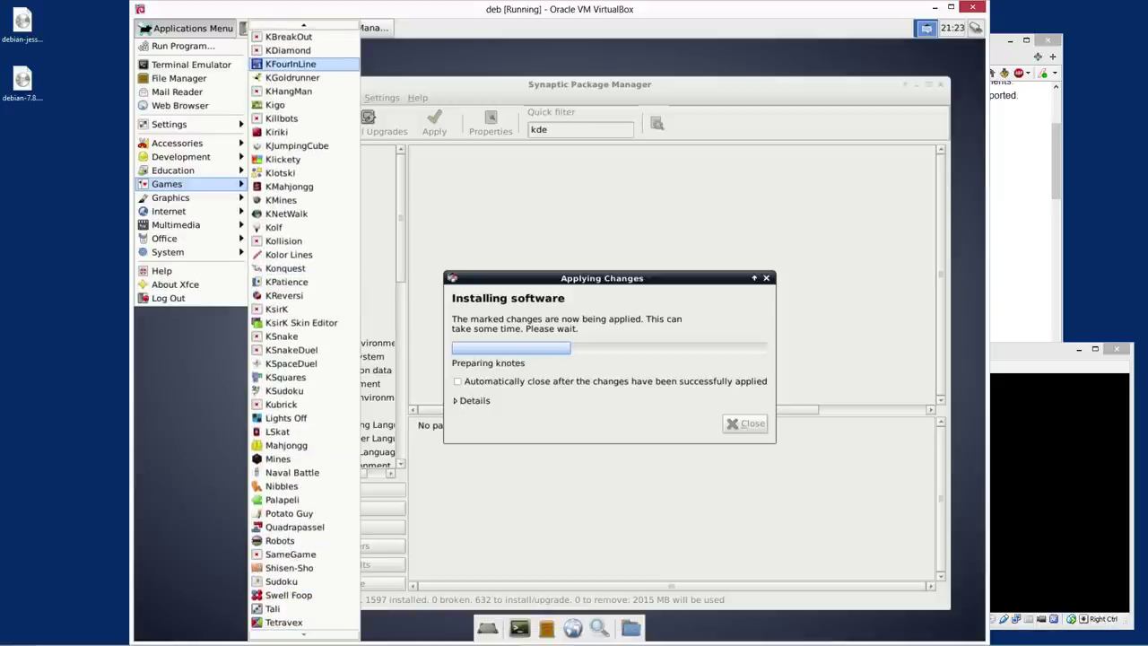
mouse_move(309, 20)
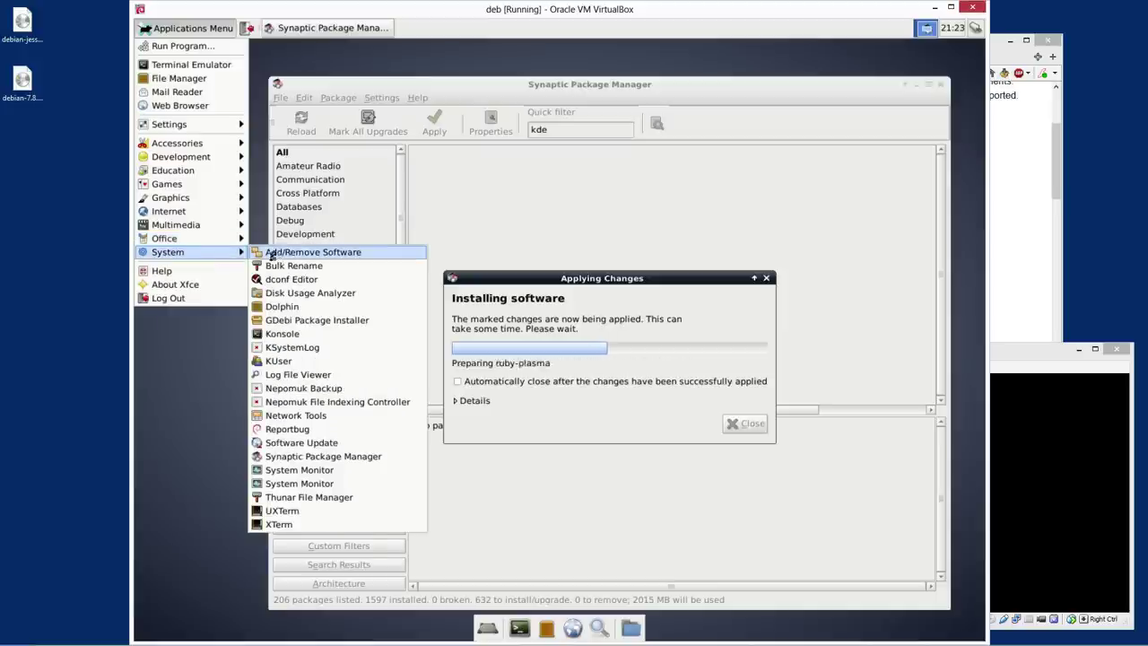
mouse_move(188, 148)
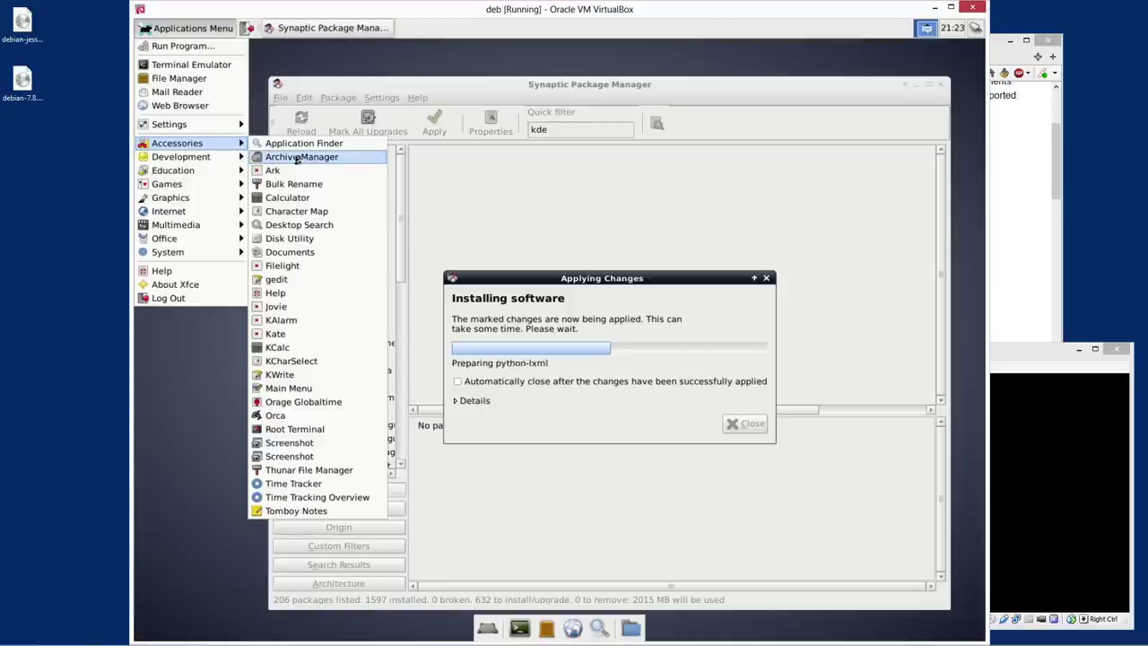
Launch Root Terminal from Accessories, authenticating with the administrator password
left_click(316, 429)
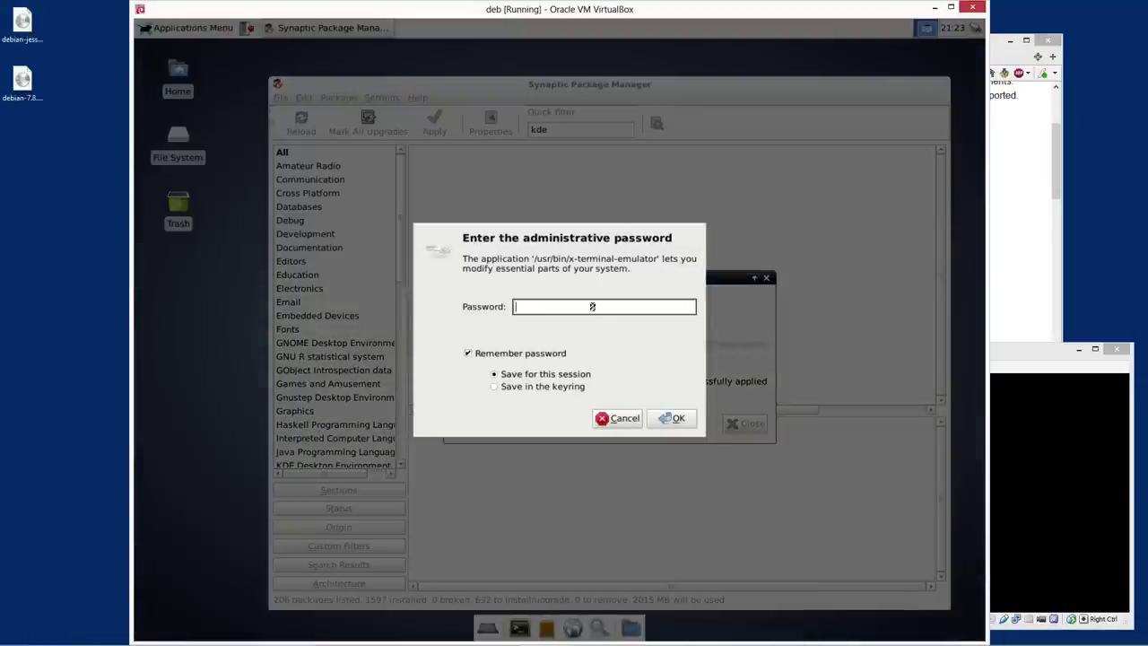
type("x")
left_click(671, 418)
Close the root terminal window and expand the install dialog's Details log
key("ctrl+alt+t")
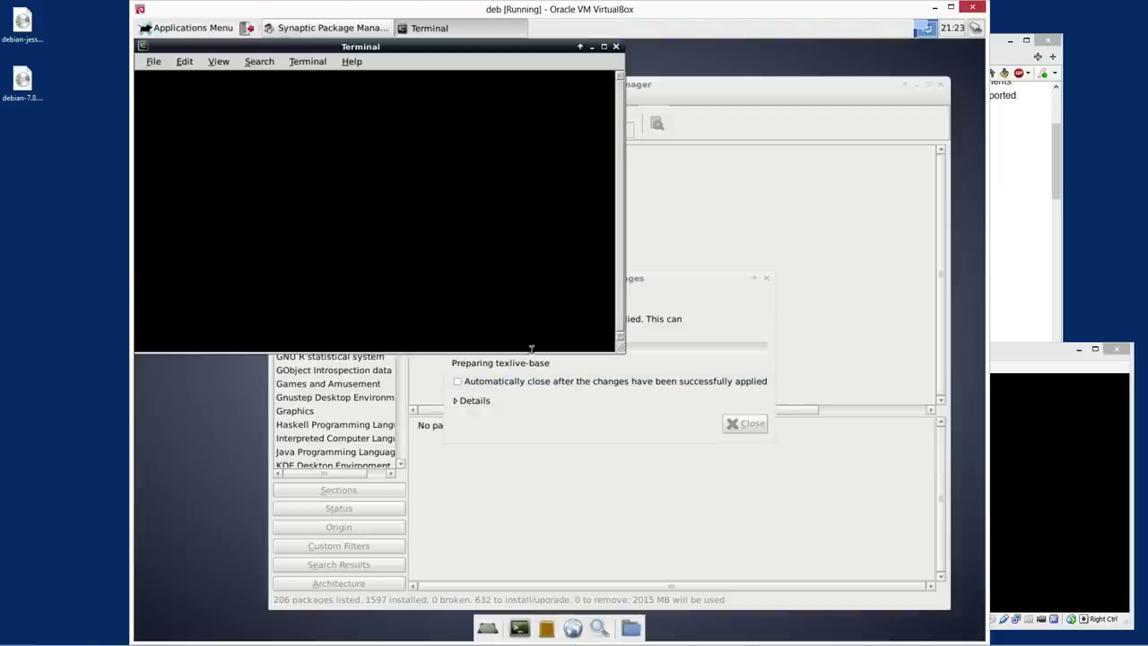
left_click(153, 61)
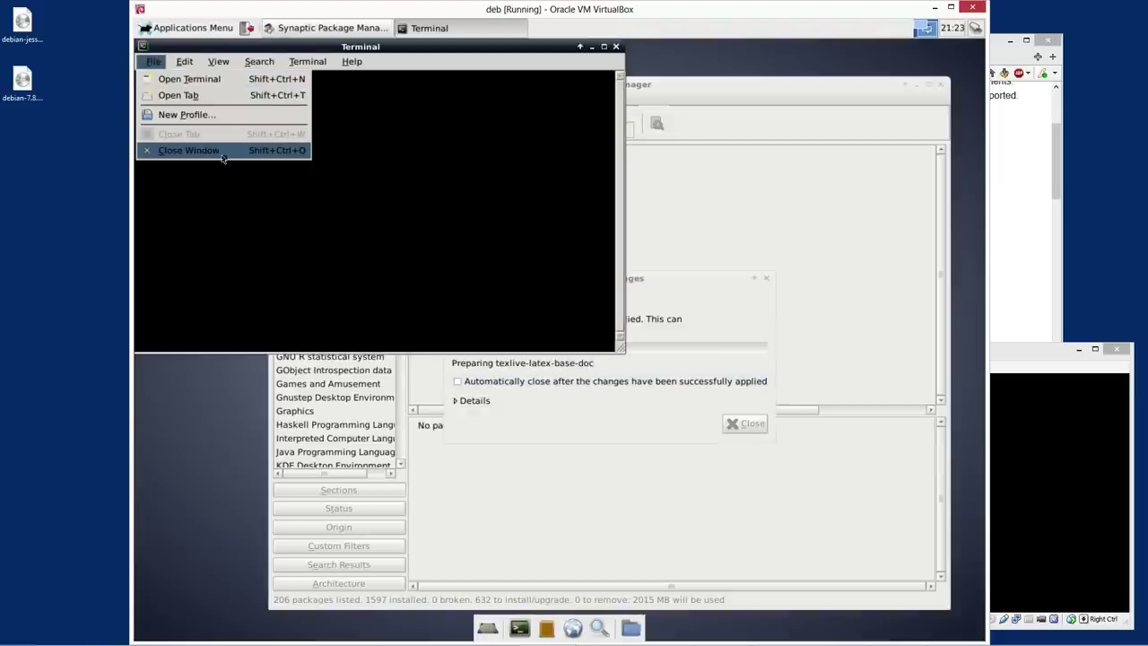
left_click(189, 150)
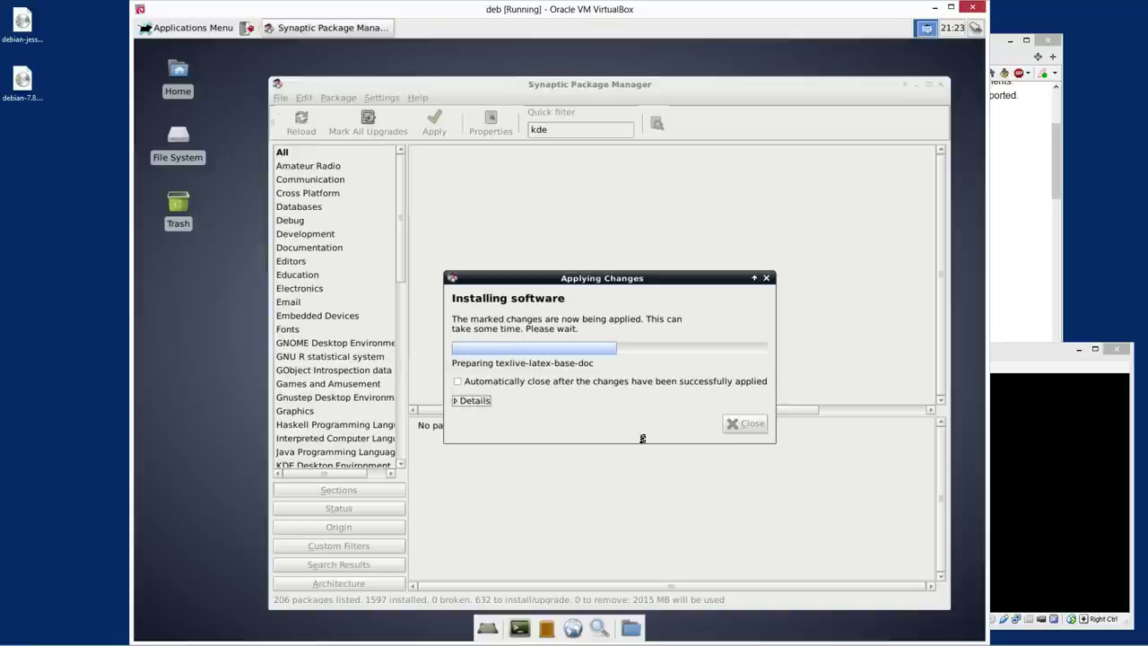
left_click(470, 400)
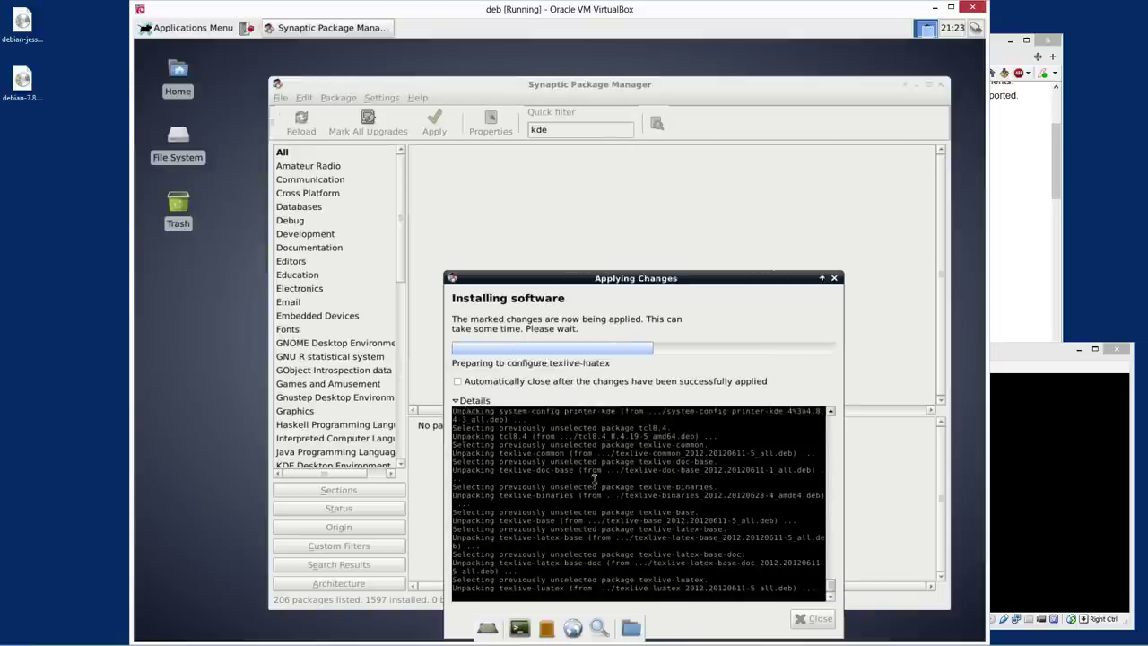
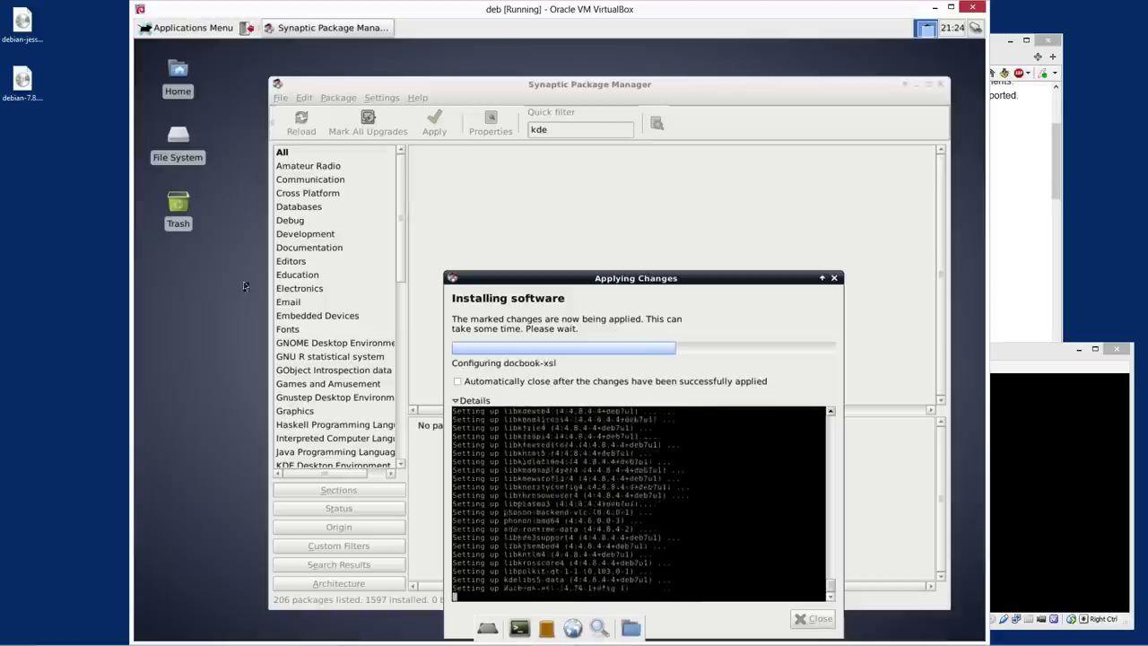
Launch Screensaver from the Applications Menu's Settings submenu while Synaptic keeps installing
left_click(203, 29)
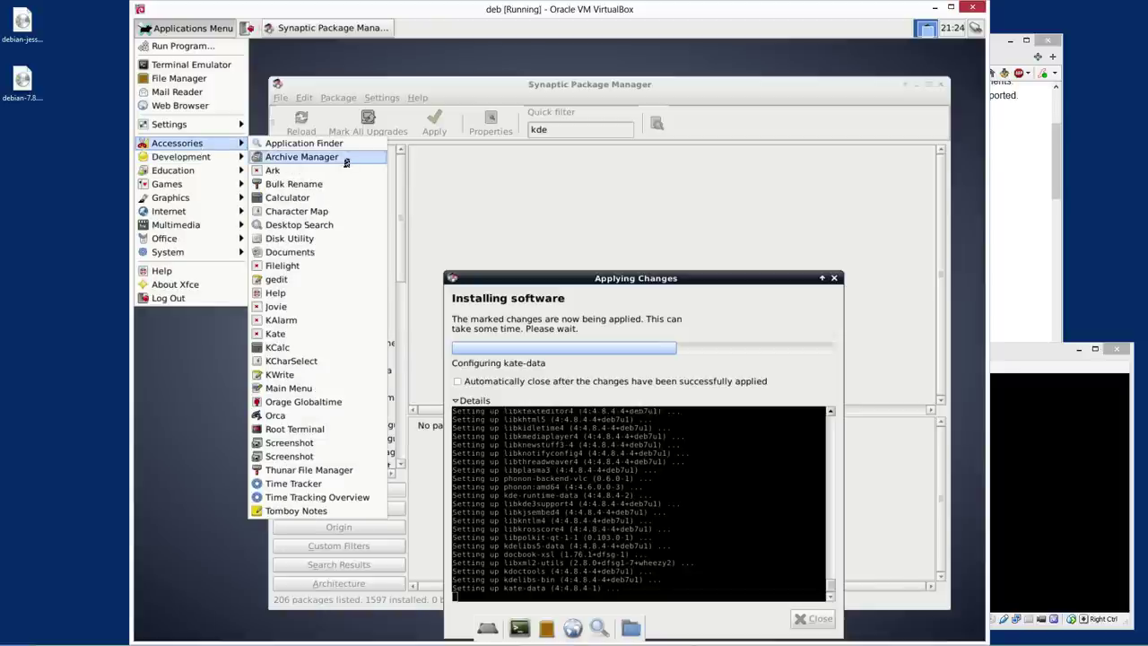
mouse_move(184, 157)
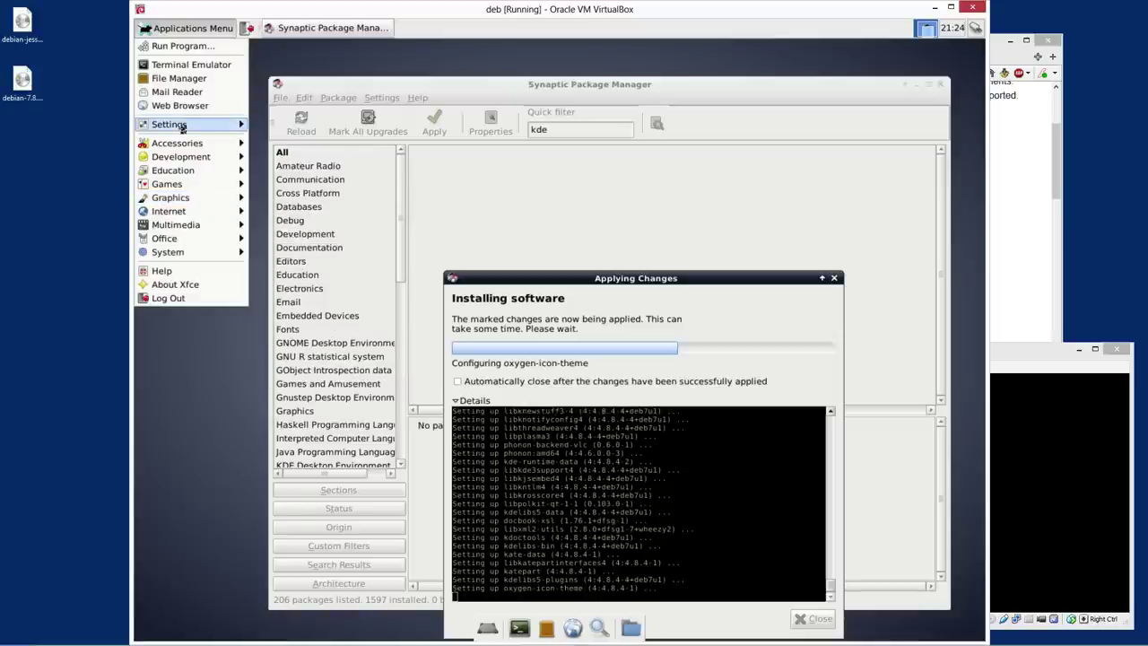
mouse_move(179, 123)
left_click(308, 424)
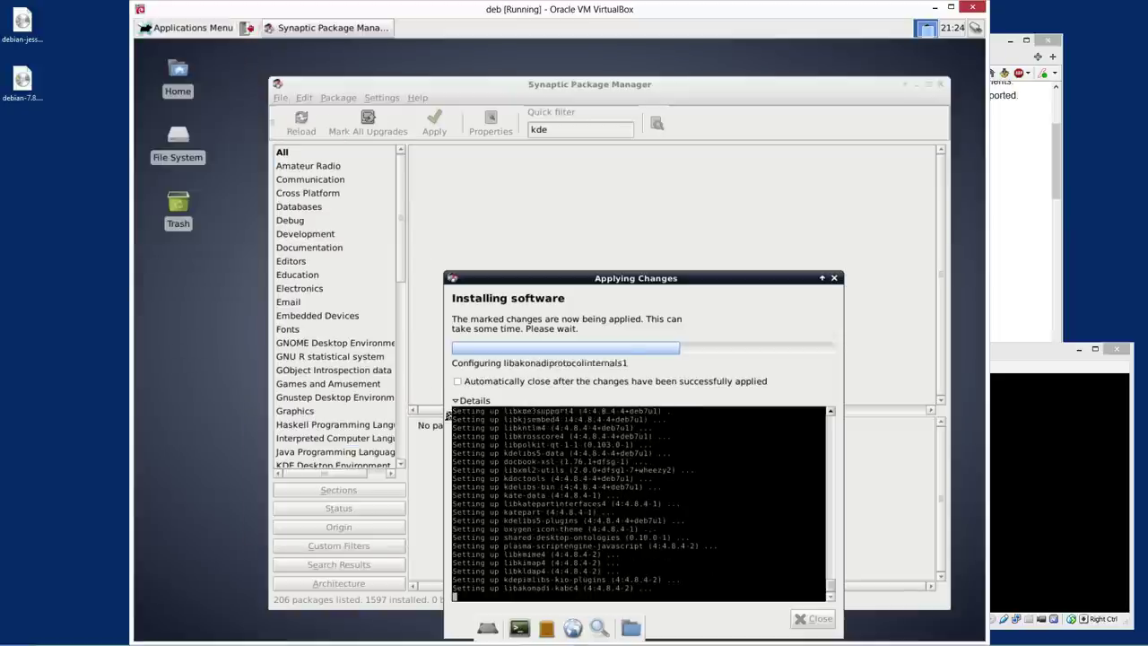
Reposition the XScreenSaver Preferences window and scroll through its Display Modes list
left_click_drag(303, 74, 465, 98)
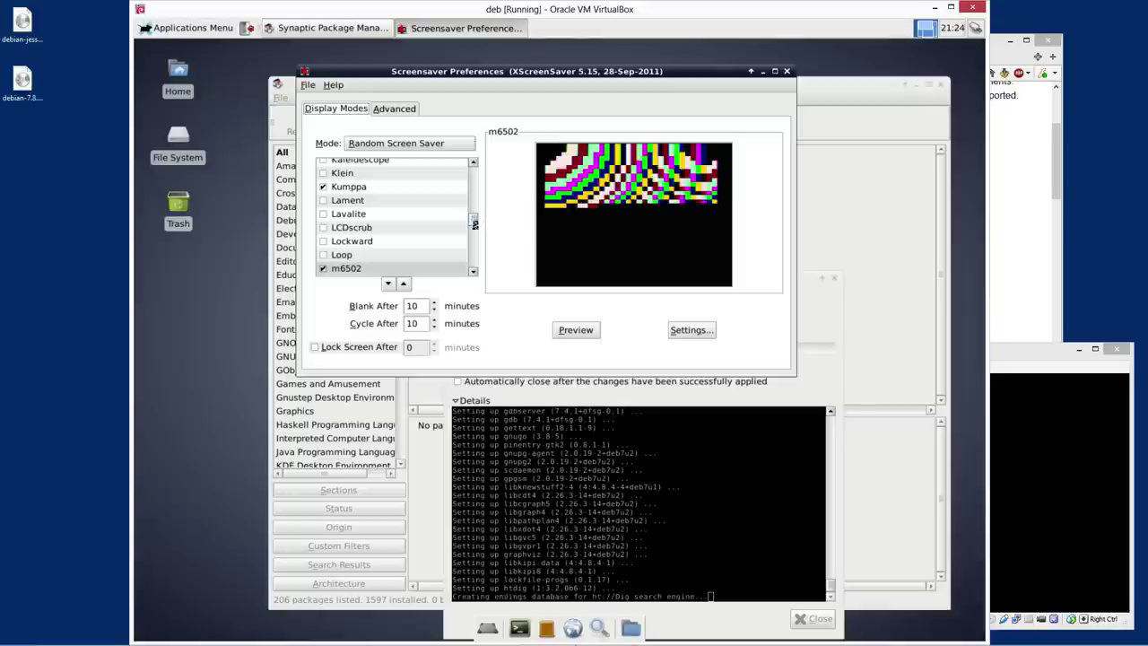
mouse_move(476, 224)
left_mouse_down()
mouse_move(476, 269)
mouse_move(469, 171)
mouse_move(475, 204)
left_mouse_up()
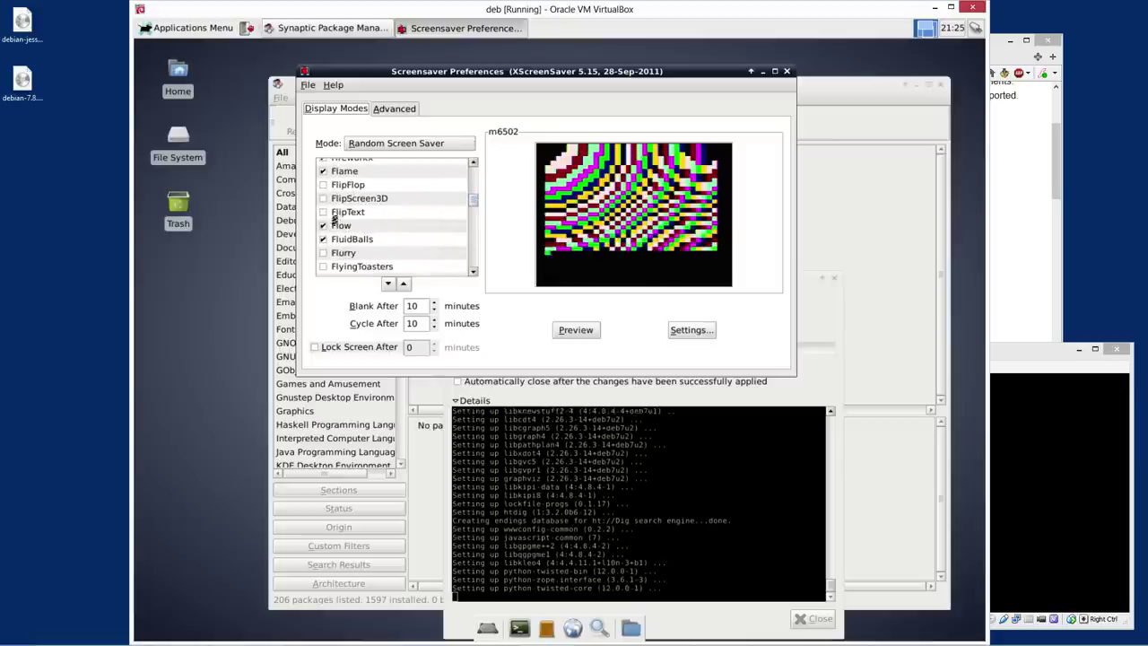
scroll(364, 225, "down", 2)
scroll(364, 225, "down", 2)
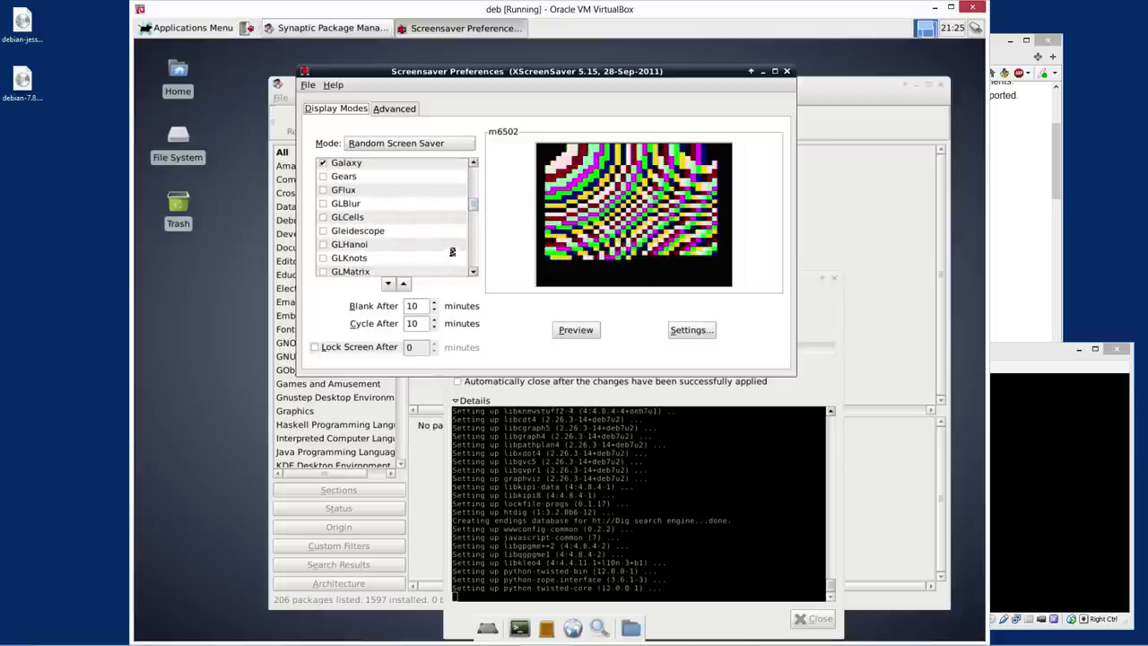
scroll(350, 228, "down", 2)
scroll(350, 228, "down", 2)
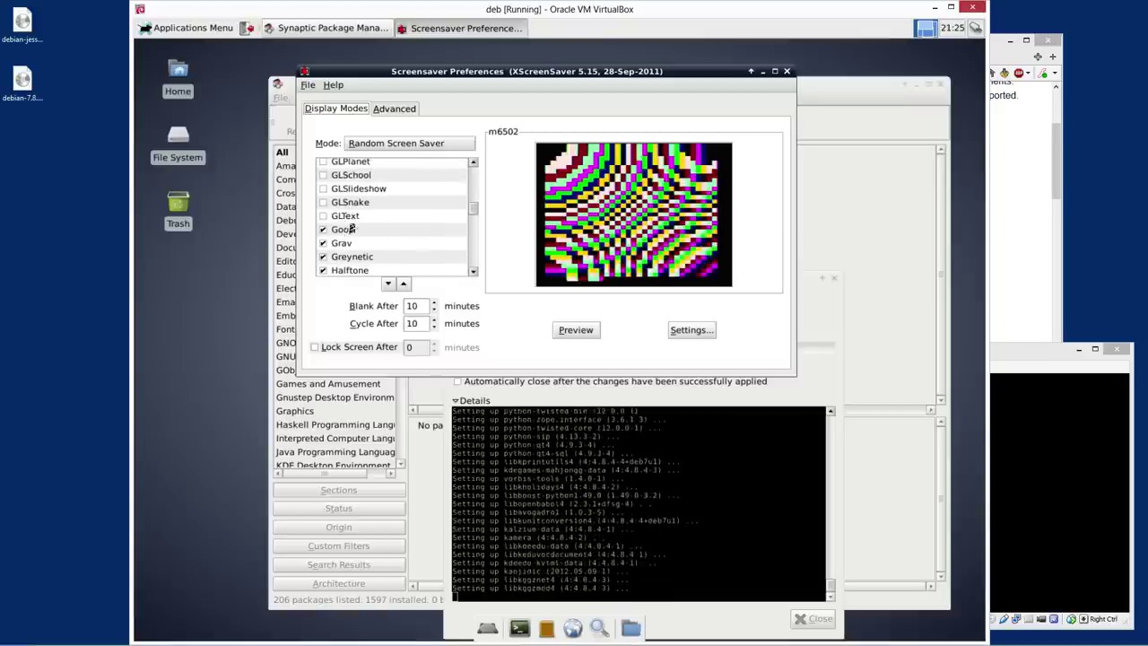
left_click_drag(473, 217, 473, 212)
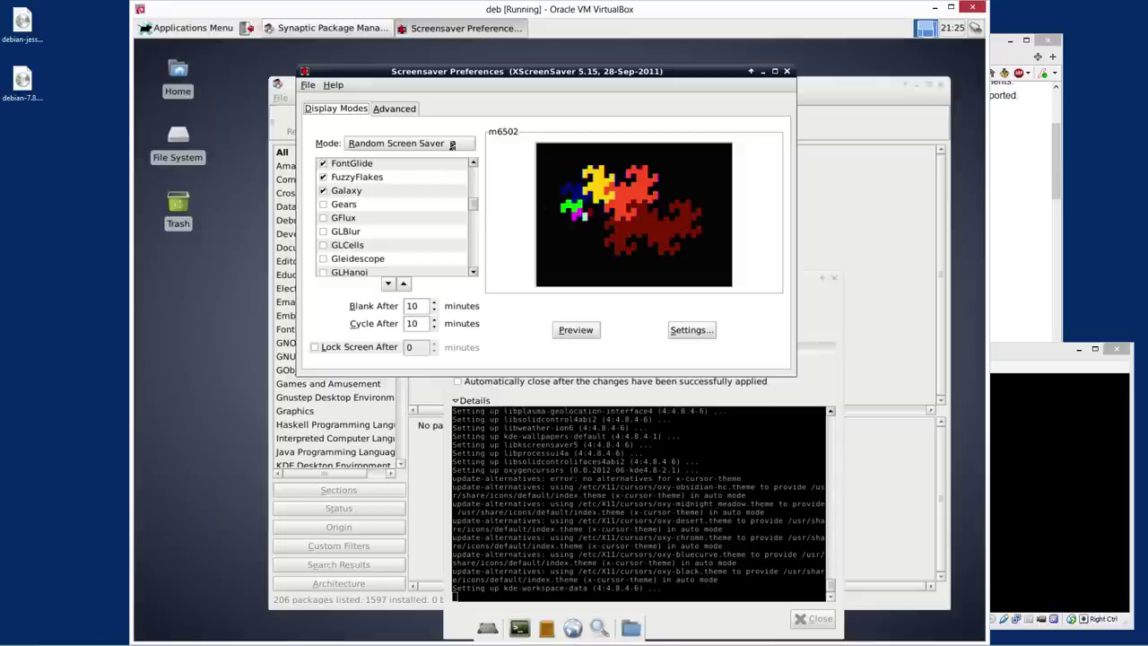
Move the preferences window left, check the Advanced tab, then select GFlux and GLBlur
left_click_drag(558, 79, 467, 73)
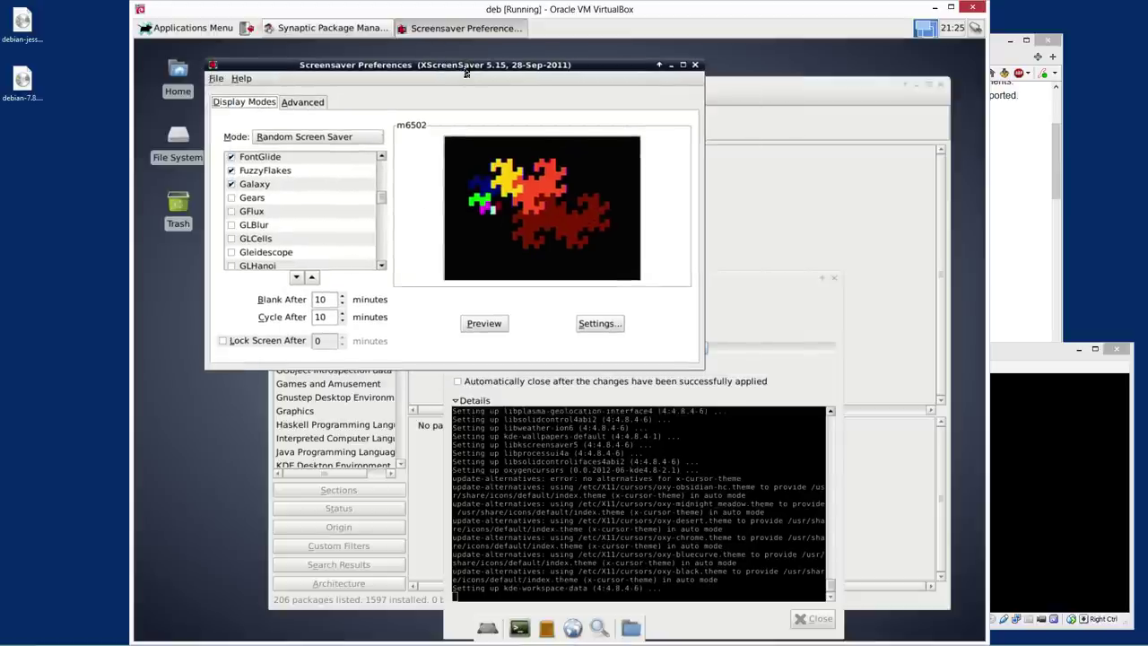
left_click(306, 103)
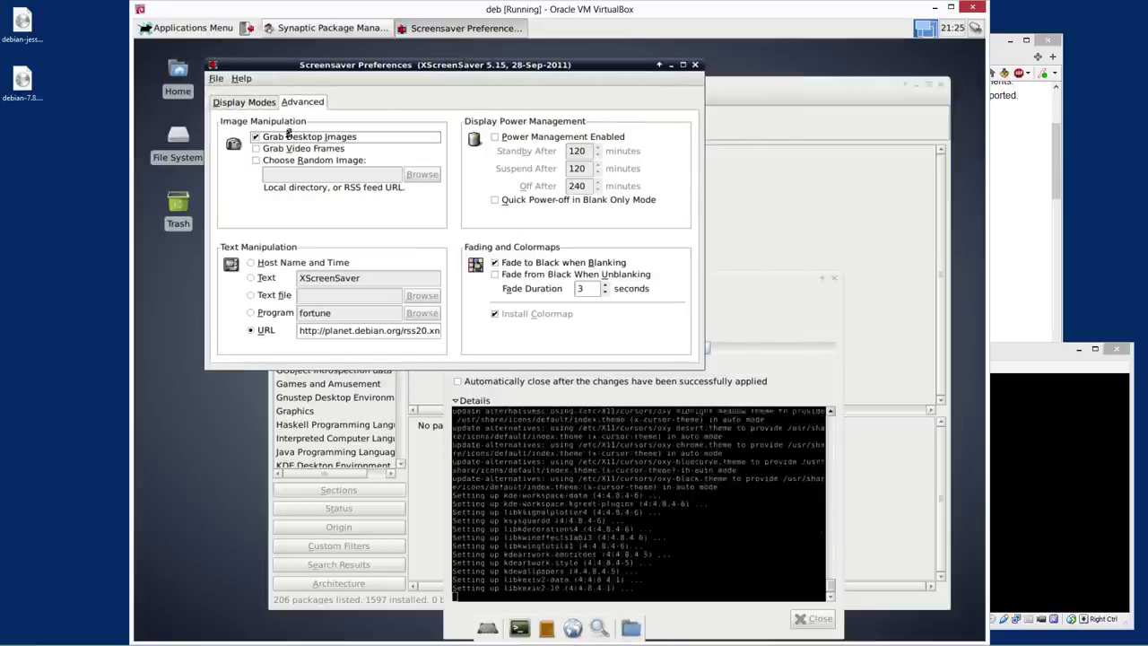
left_click(269, 107)
left_click(251, 211)
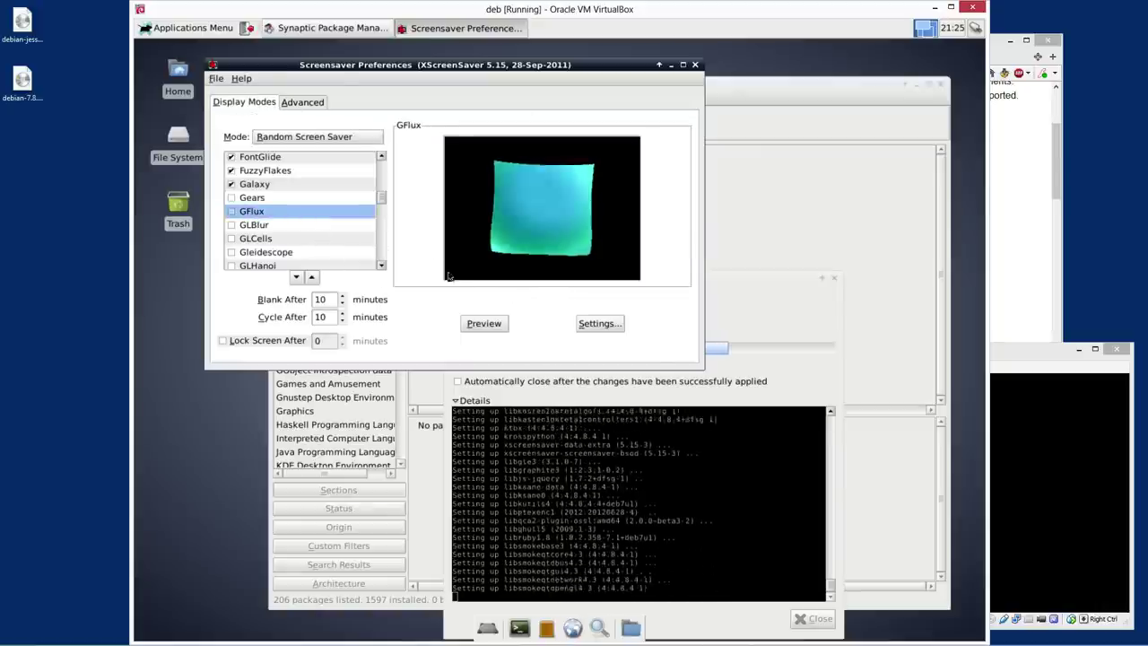
left_click(256, 225)
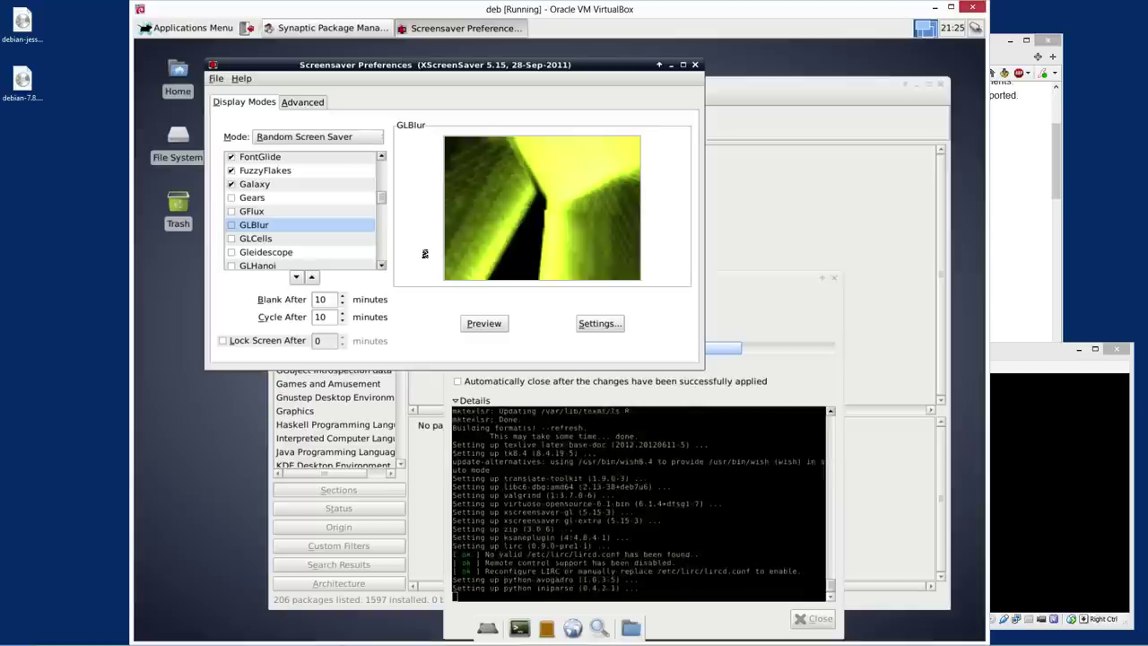
Run the GLBlur full-screen preview to test 3D, exit it, and unfocus the window
left_click(484, 323)
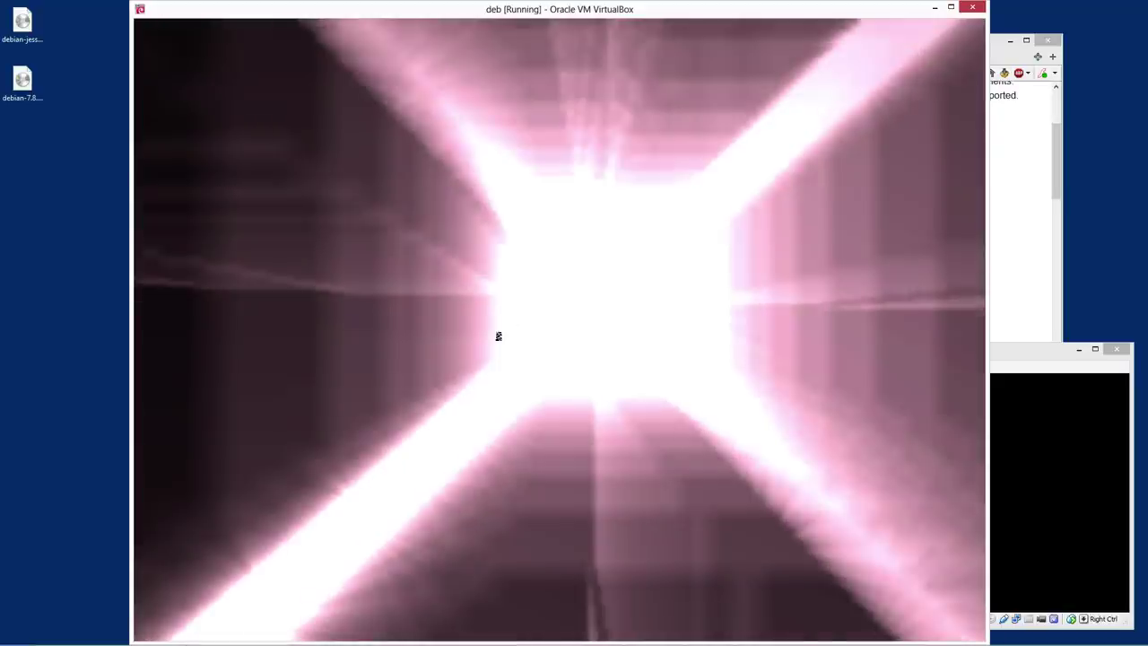
left_click(498, 335)
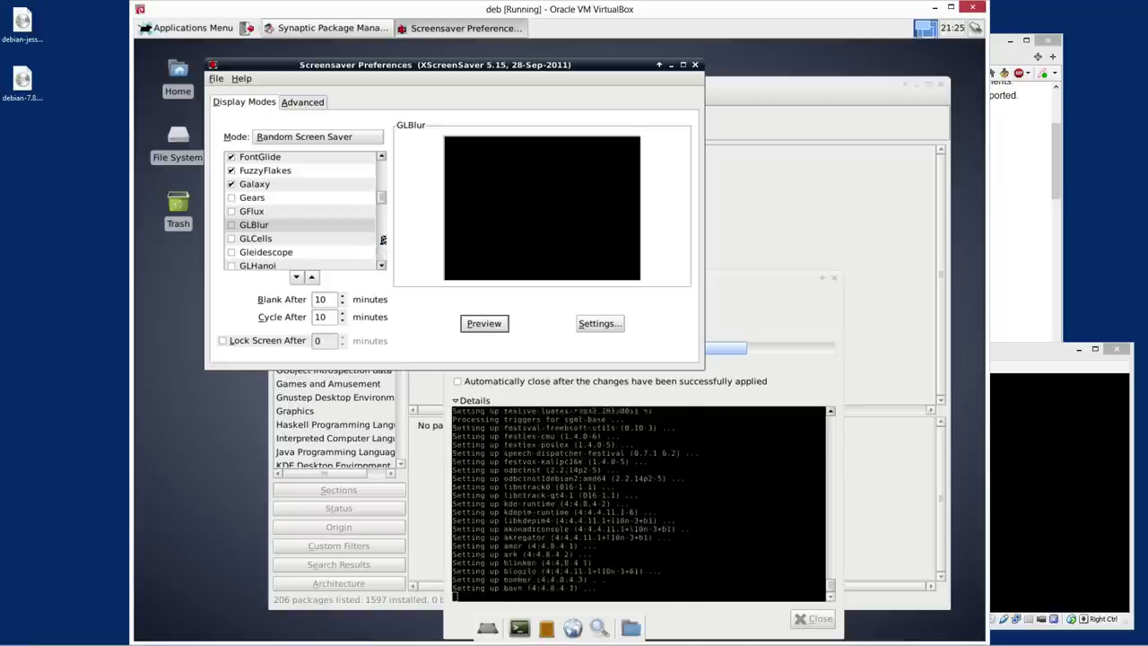
left_click(381, 240)
left_click(384, 236)
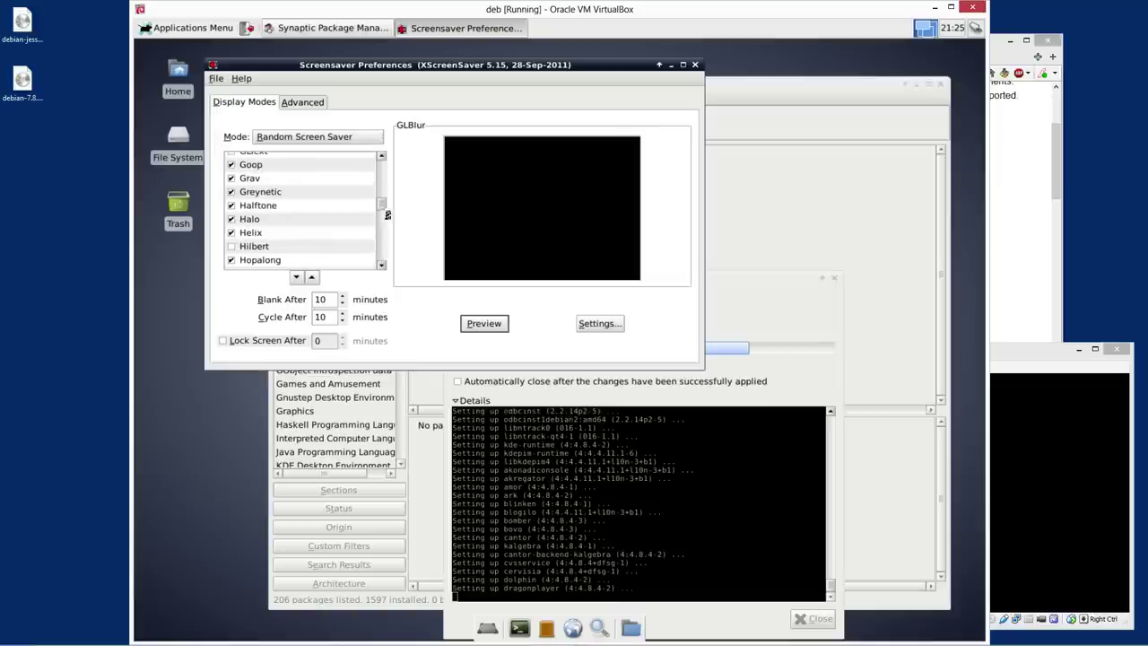
left_click(204, 463)
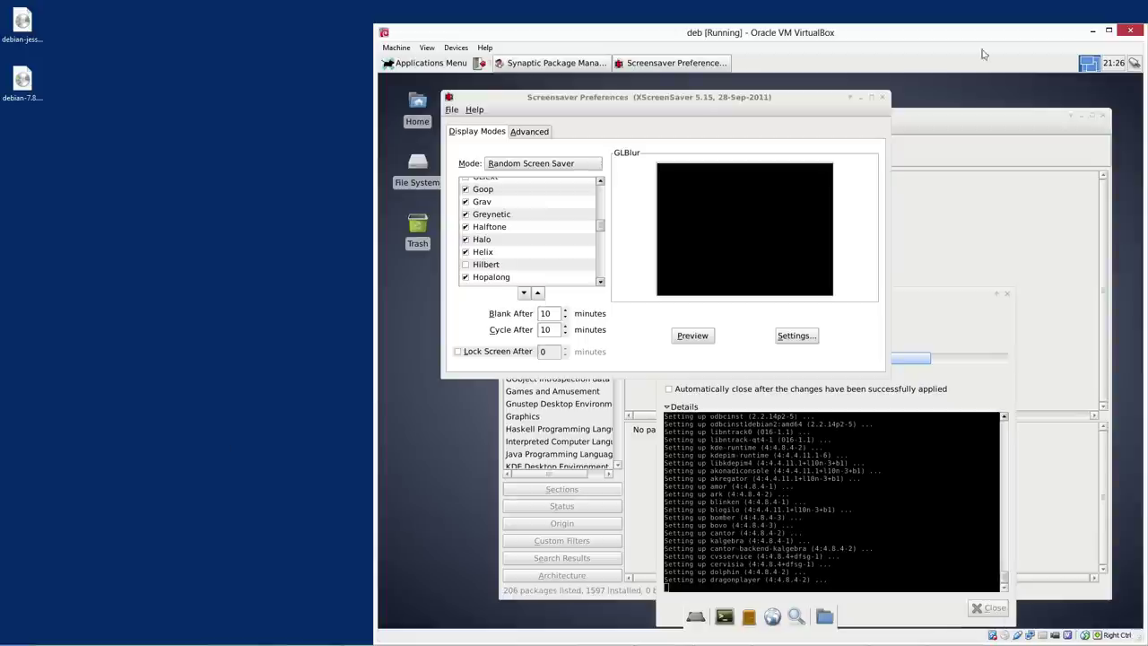
Move the VirtualBox window left, enlarge it, and bring the Applying Changes dialog forward
left_click_drag(845, 36, 640, 27)
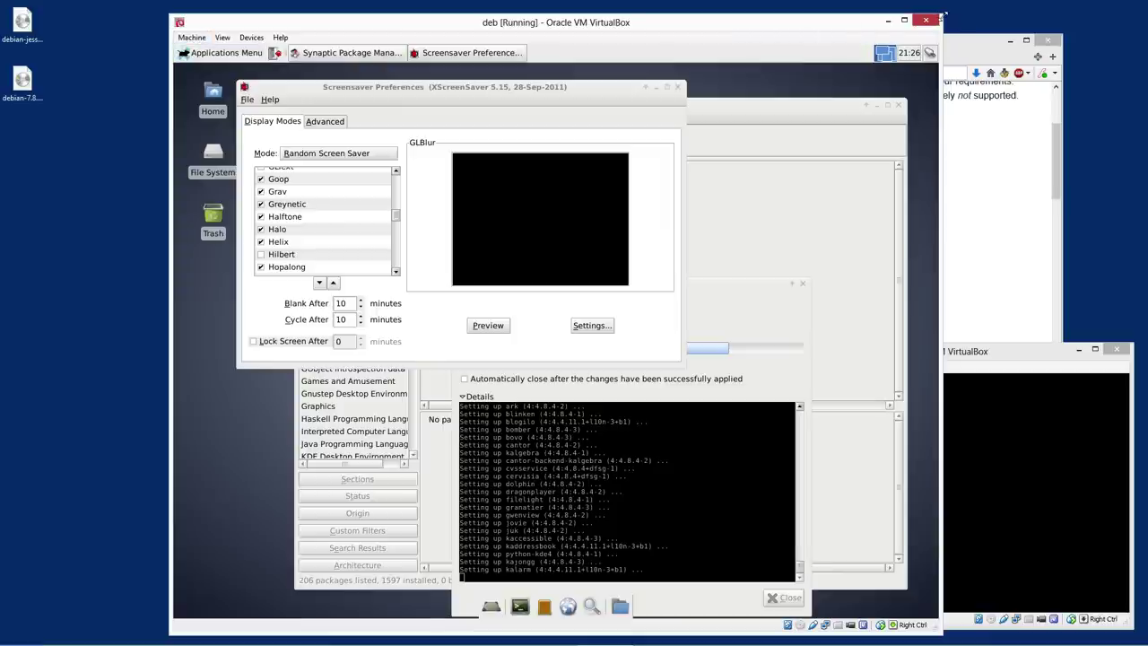
left_click_drag(942, 15, 969, 2)
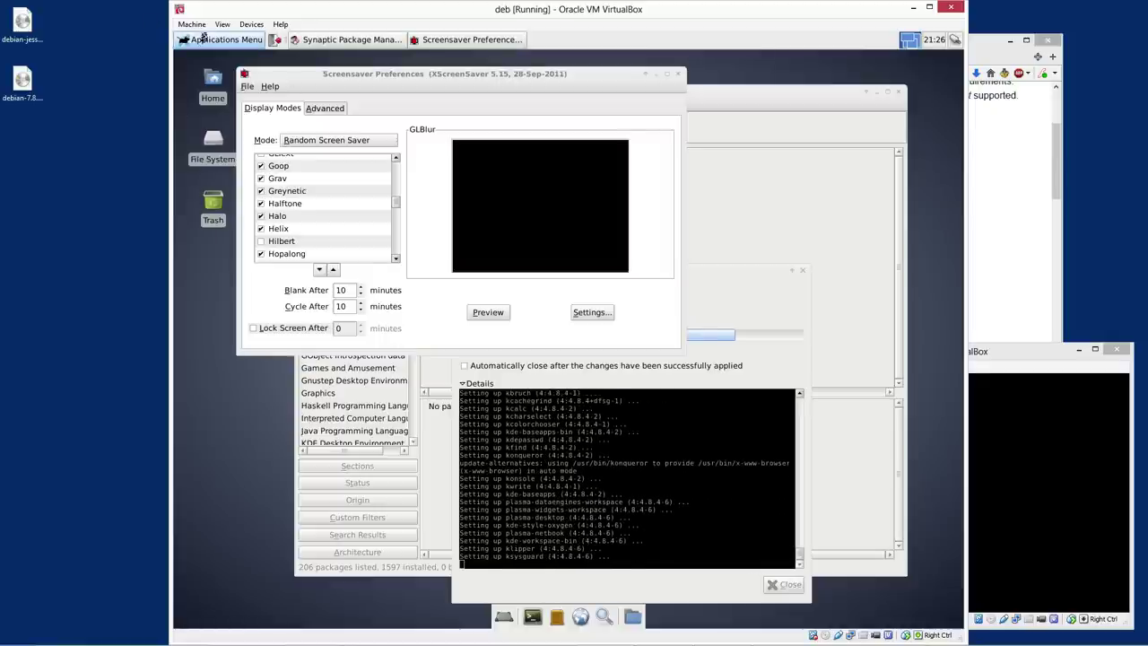
left_click_drag(171, 82, 68, 83)
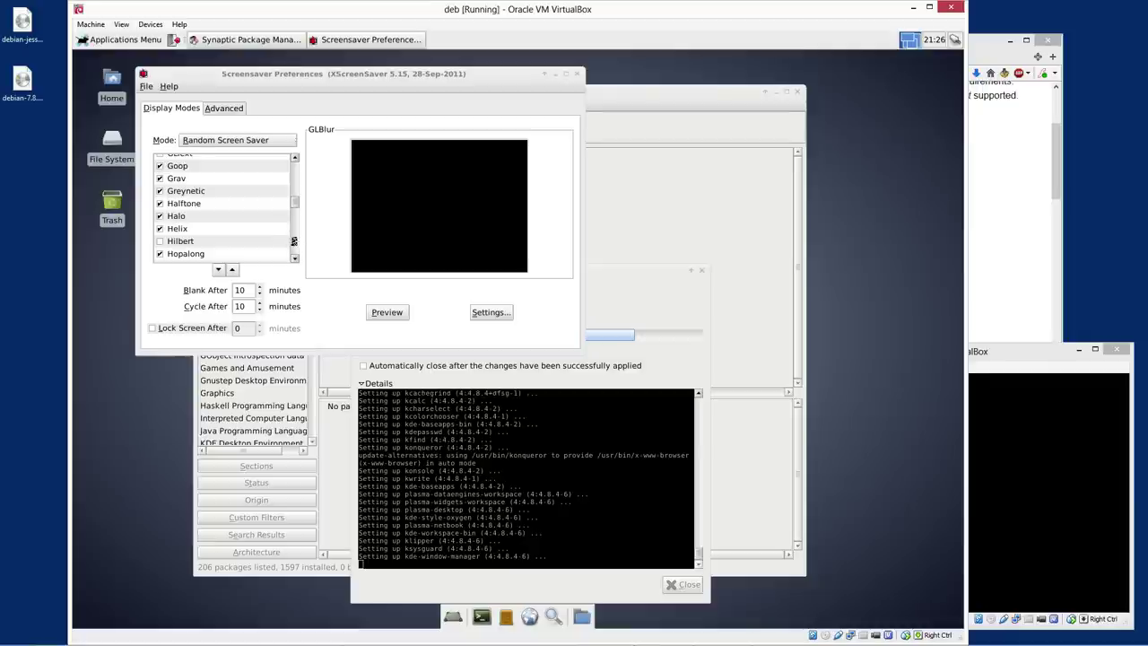
scroll(294, 241, "down", 8)
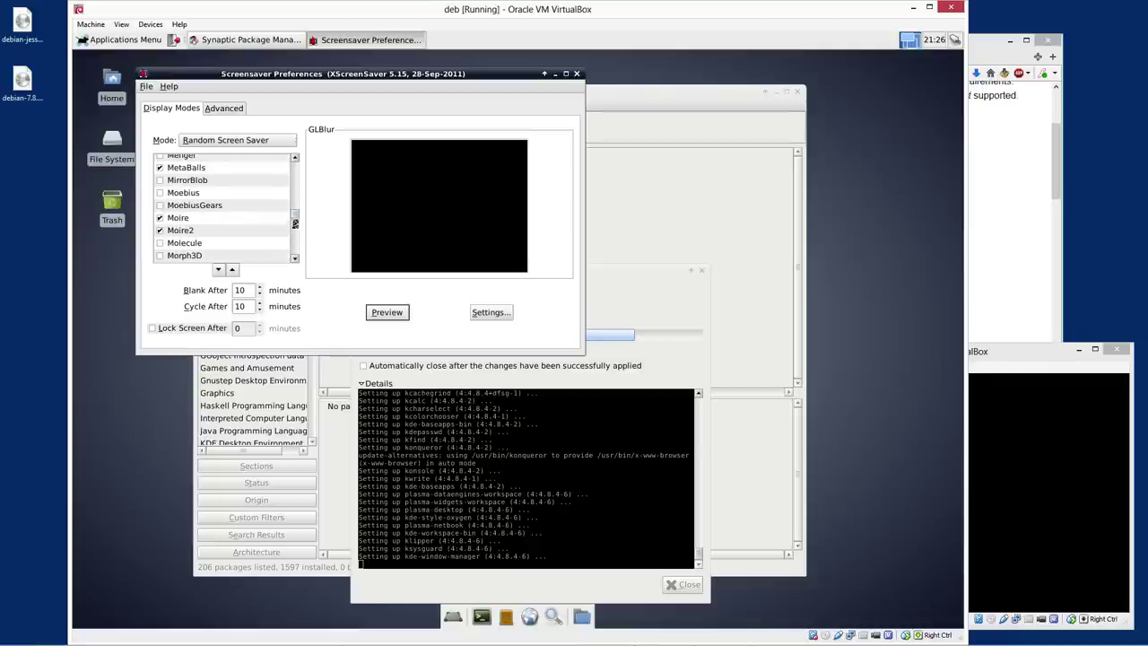
scroll(294, 220, "up", 15)
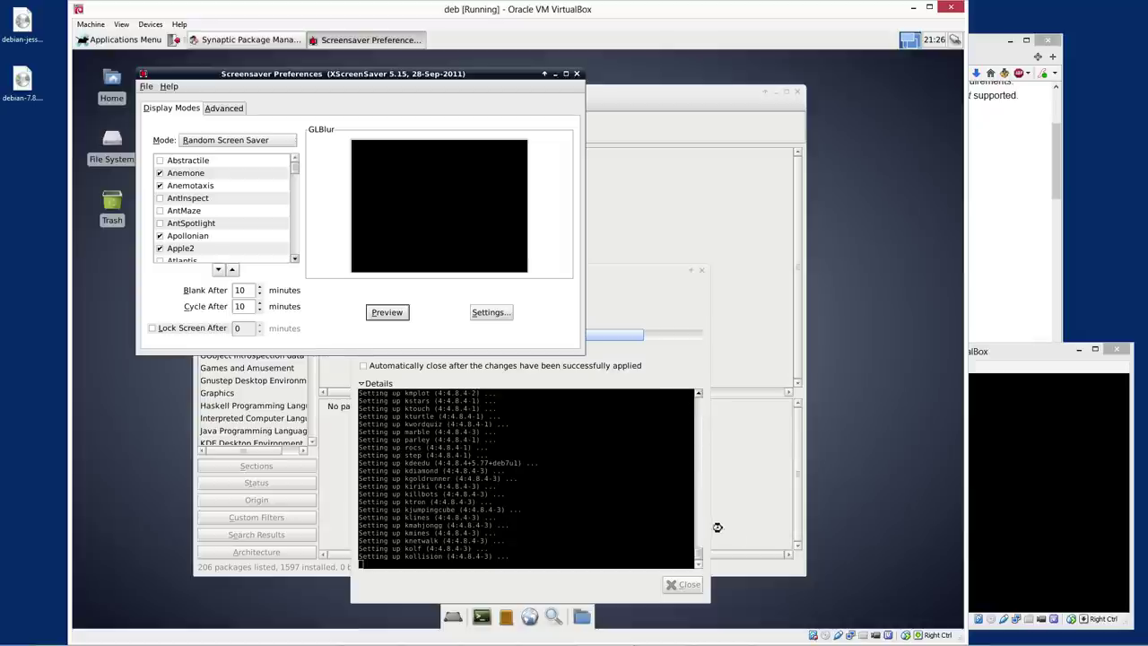
left_click(555, 597)
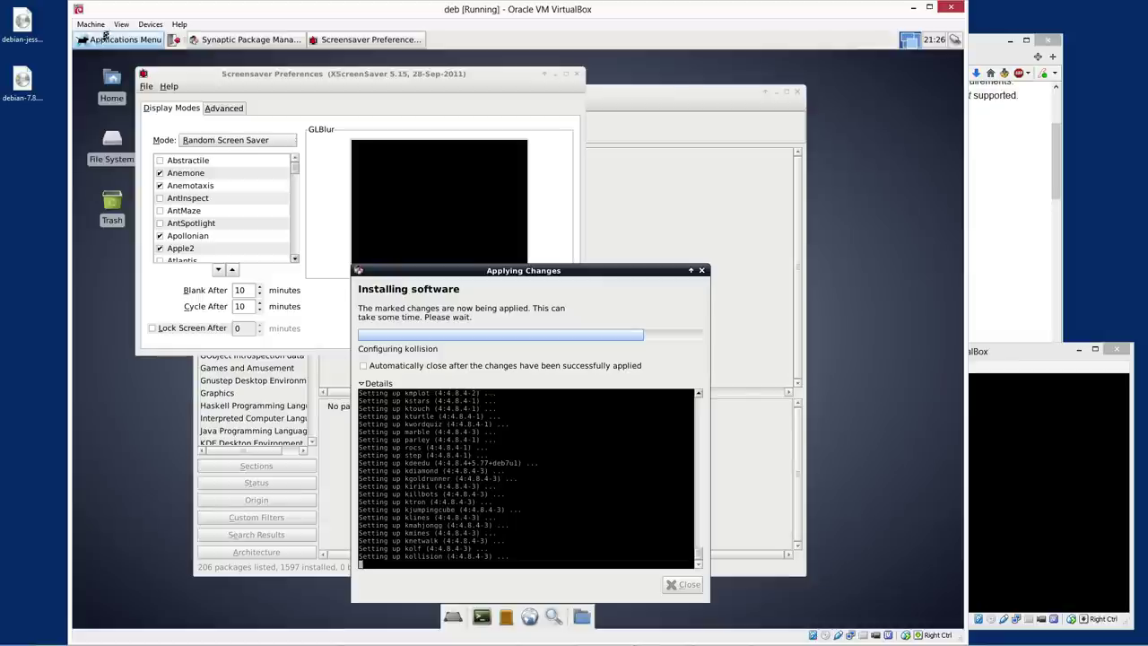
Check the Machine and Devices menus, then launch KReversi from the Games menu
left_click(90, 24)
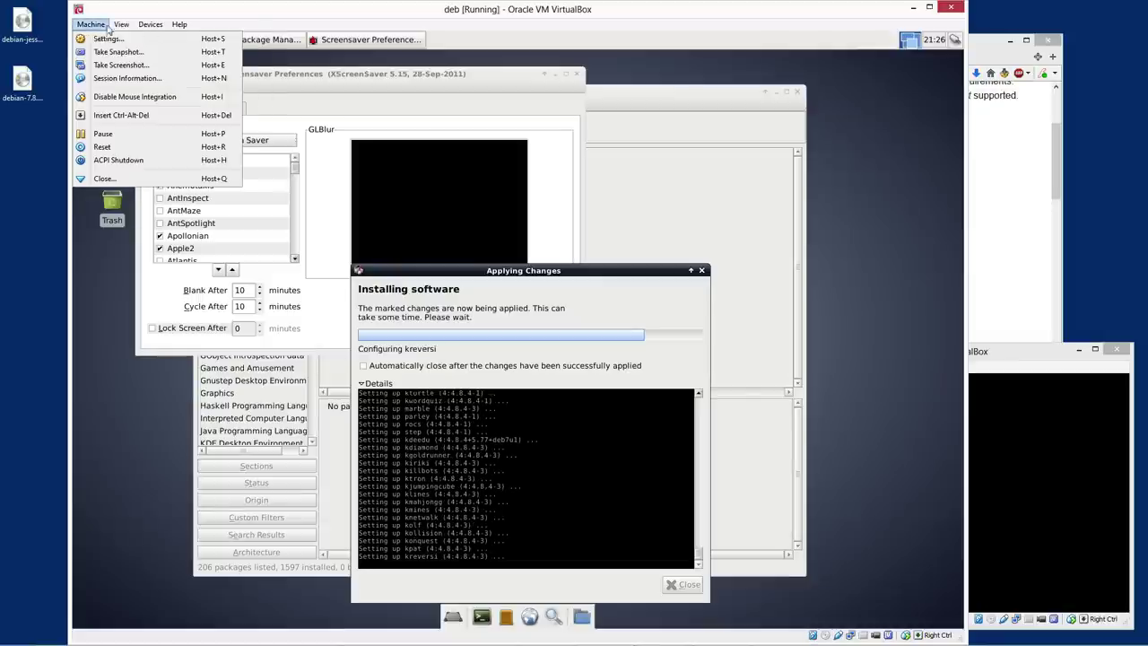
left_click(432, 103)
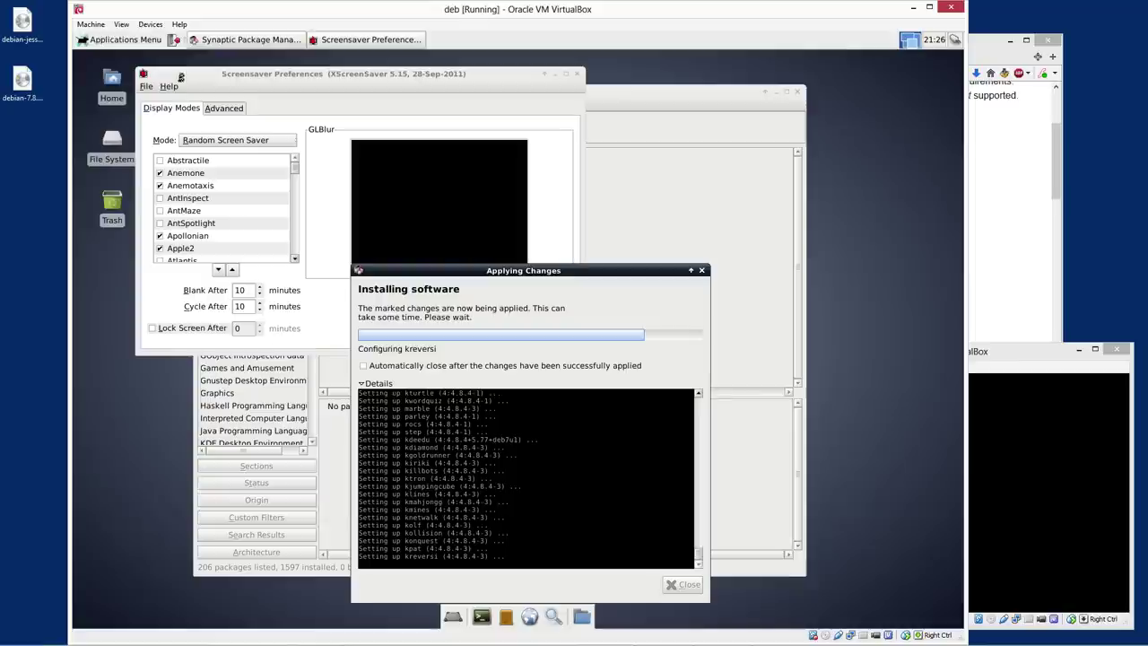
left_click(110, 40)
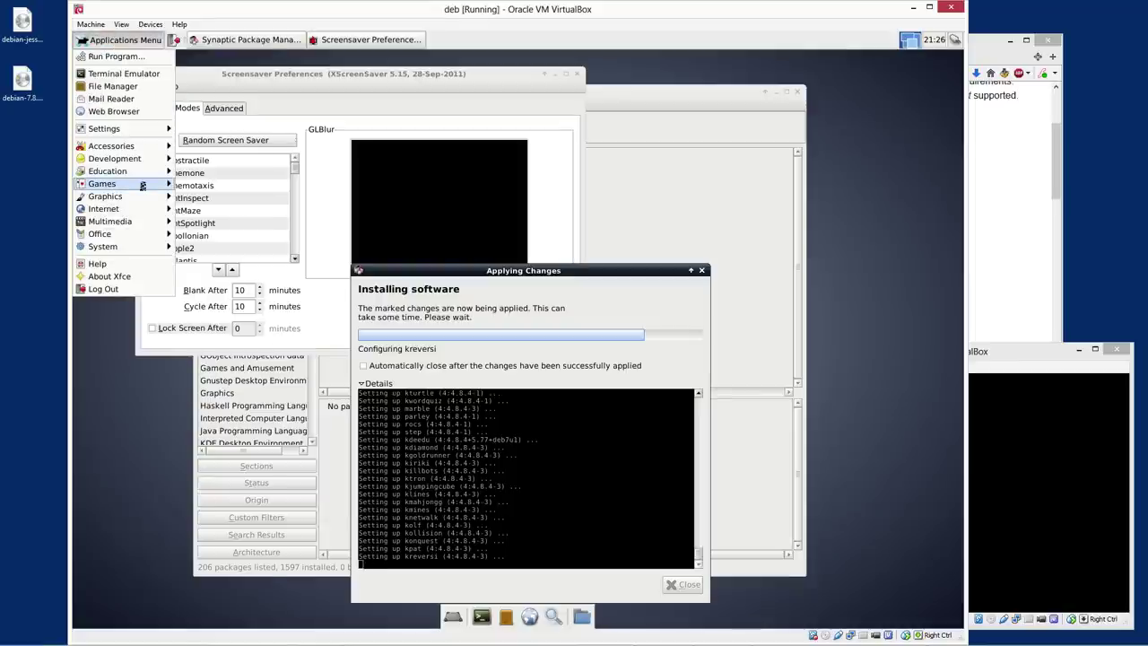
mouse_move(126, 183)
scroll(244, 377, "down", 4)
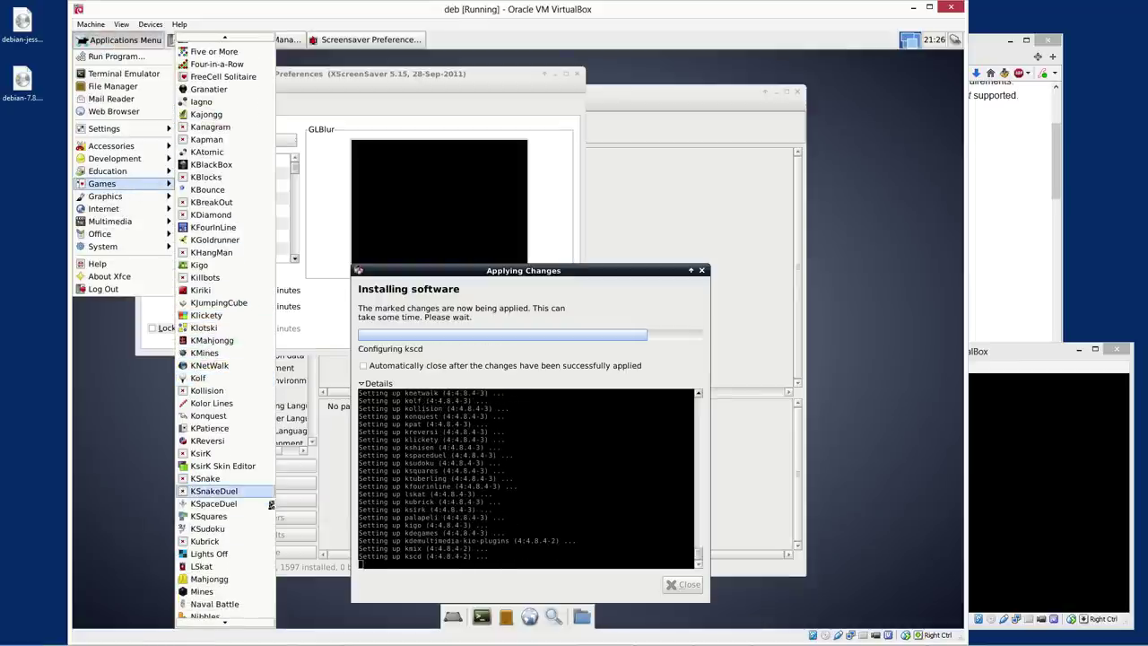
left_click(211, 444)
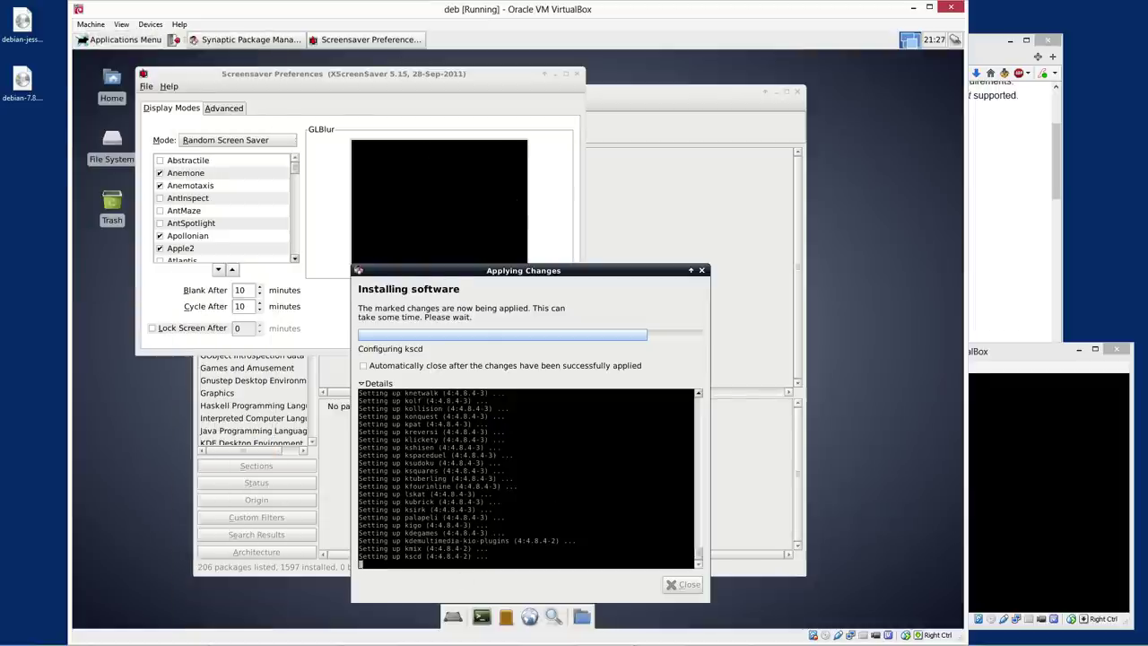
Play the opening black moves of the Easy KReversi game around the board centre
left_click_drag(368, 79, 326, 76)
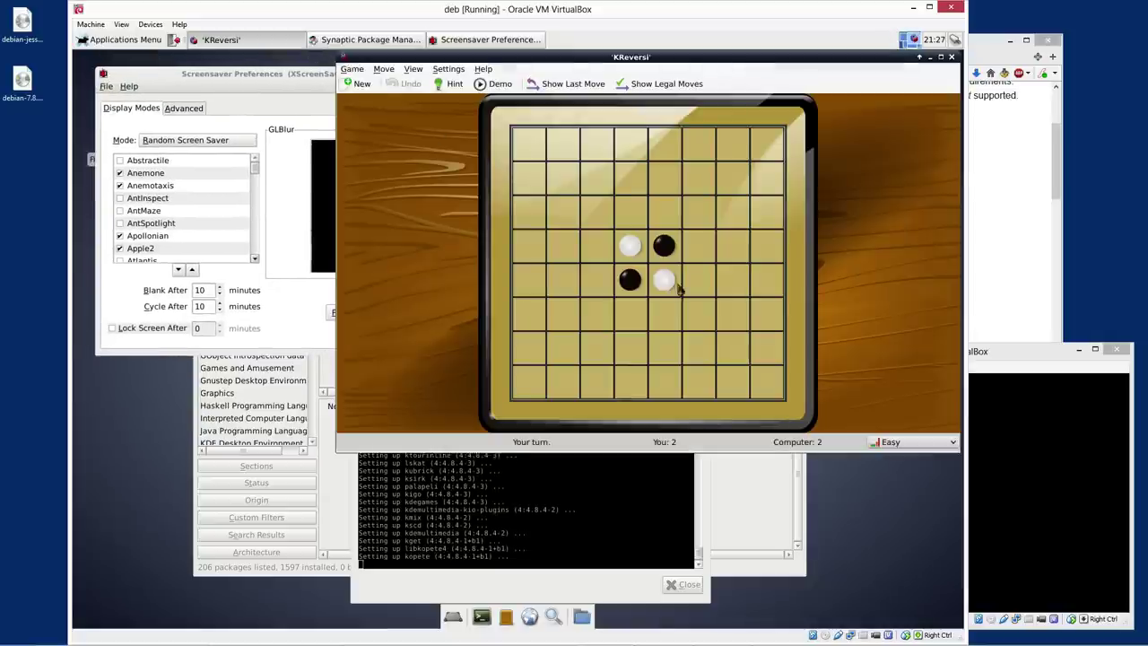
left_click(626, 215)
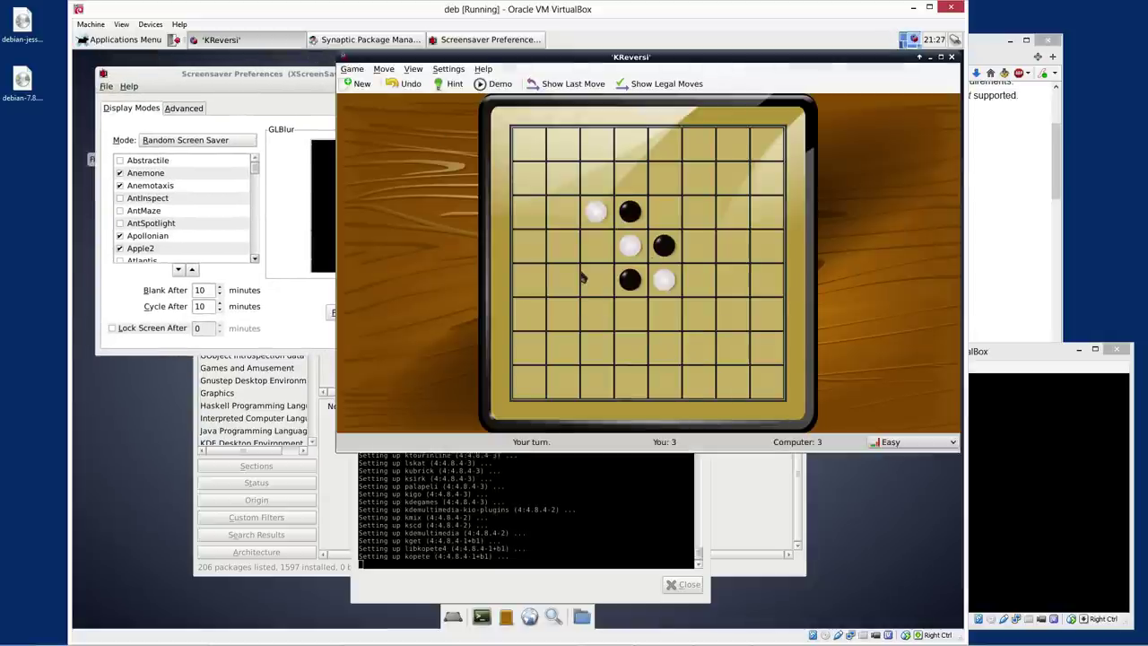
left_click(597, 247)
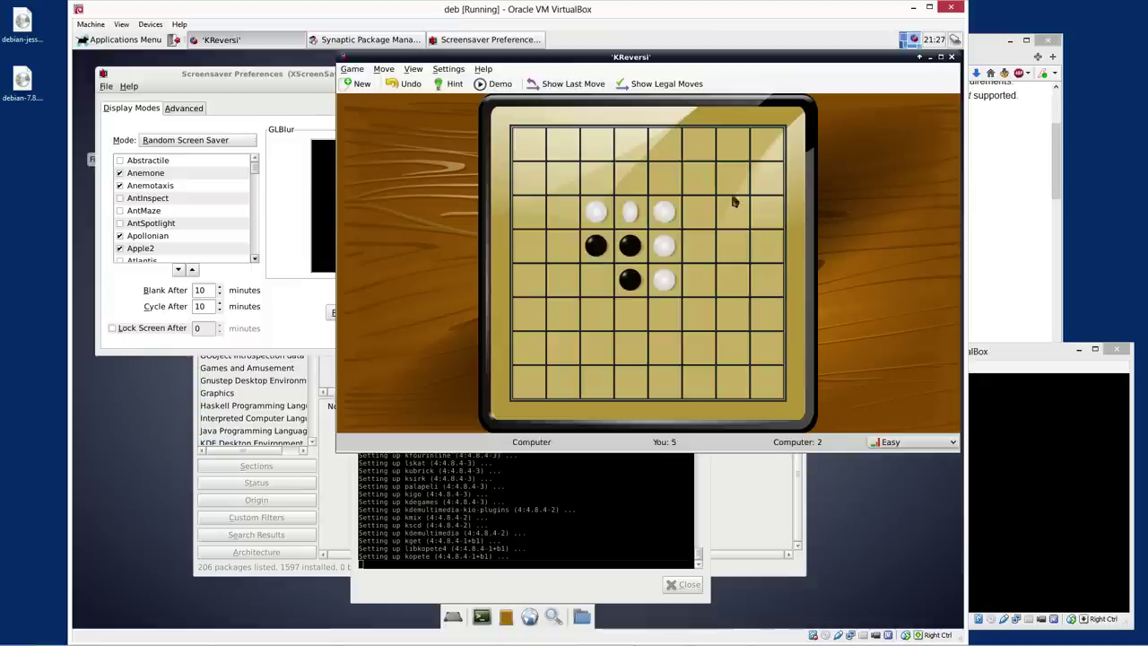
left_click(697, 255)
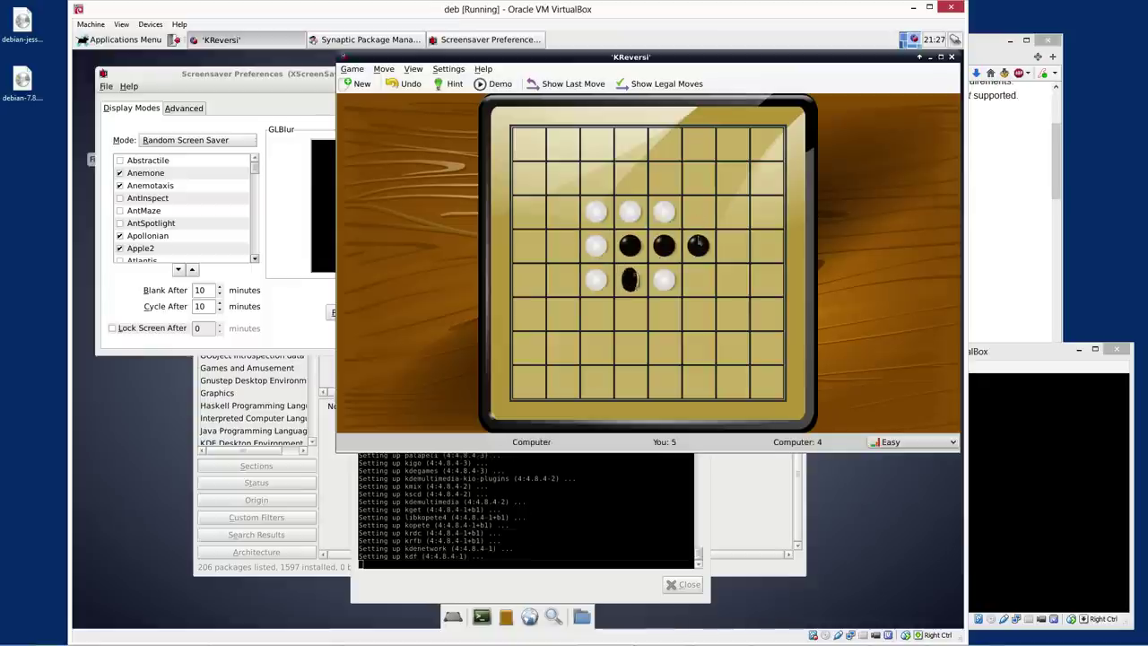
left_click(562, 256)
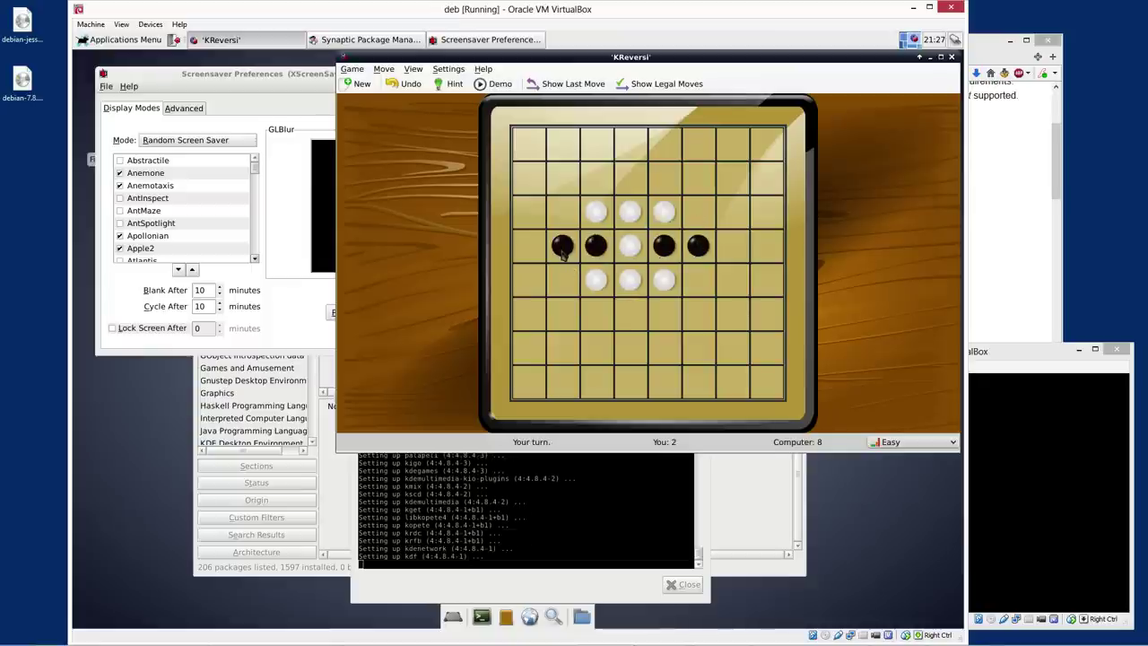
left_click(628, 315)
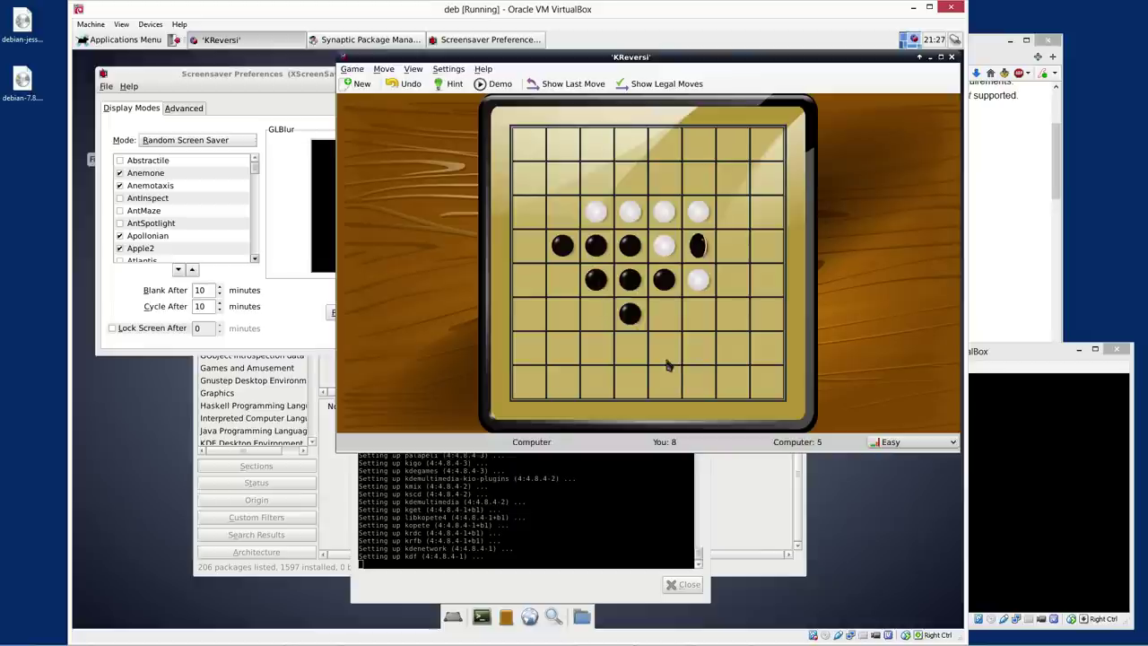
left_click(732, 279)
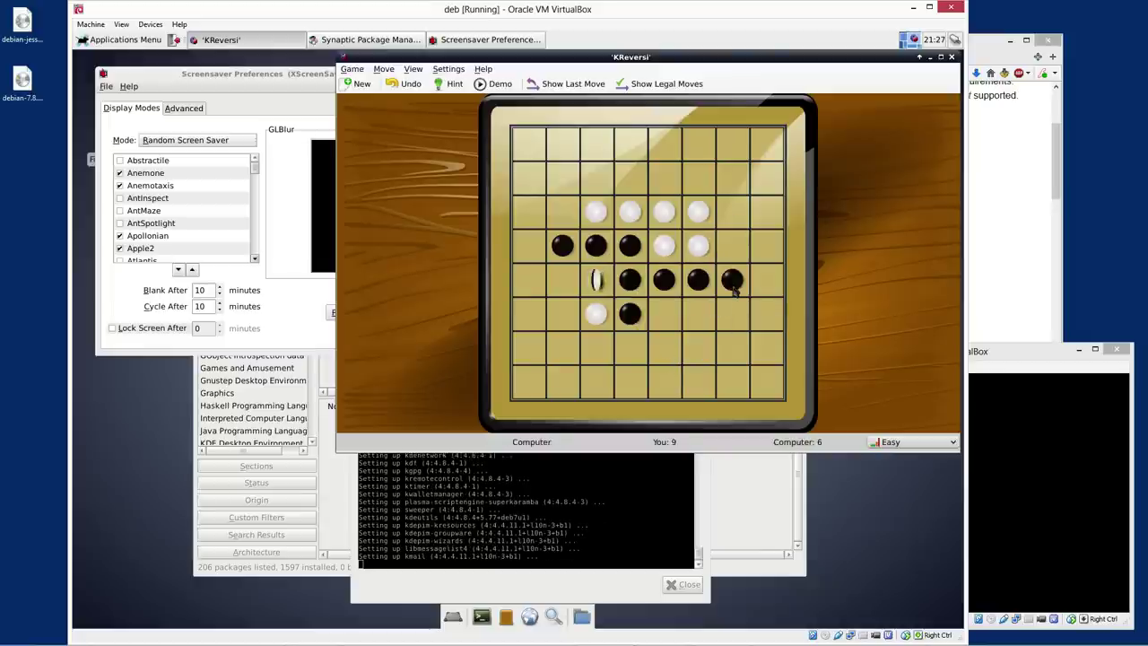
left_click(563, 292)
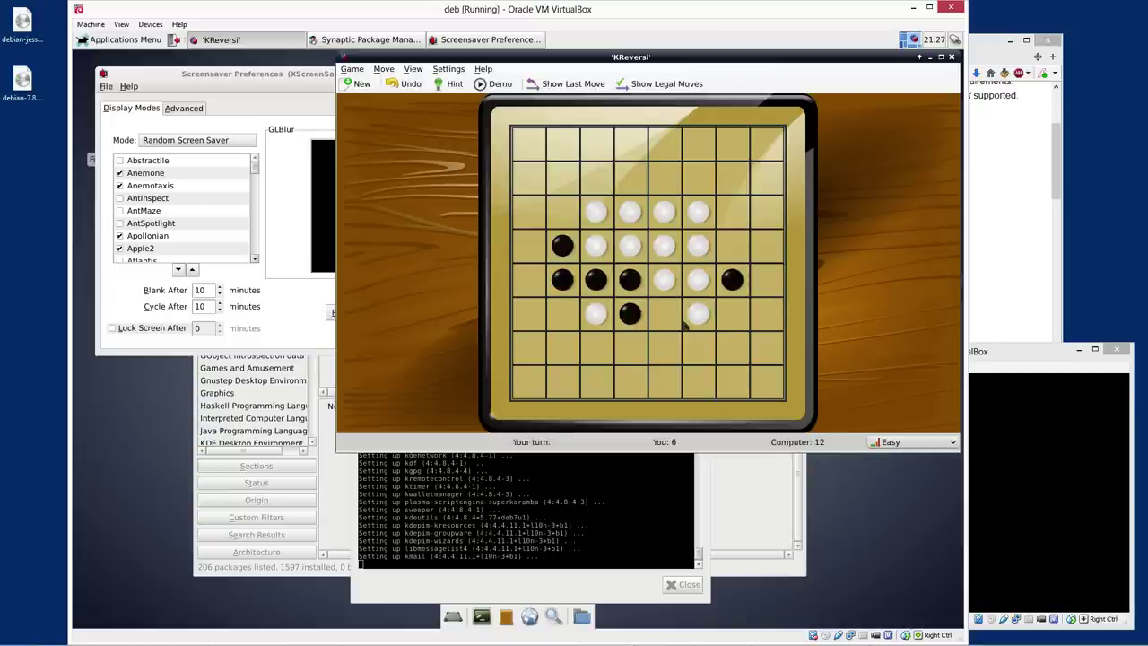
left_click(595, 184)
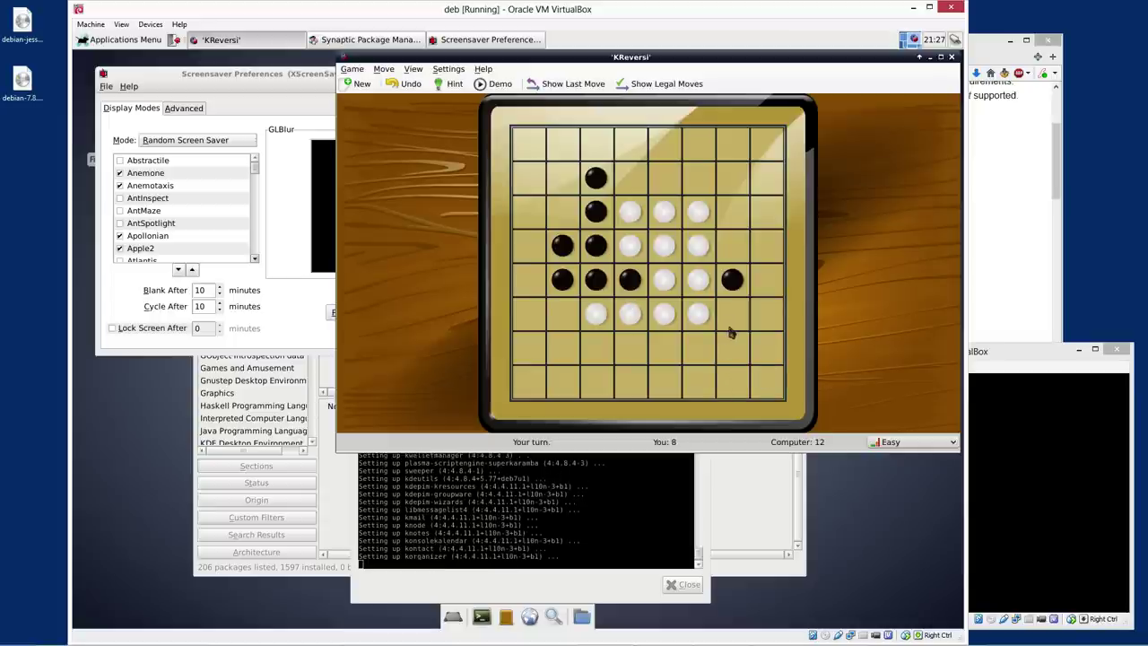
left_click(731, 329)
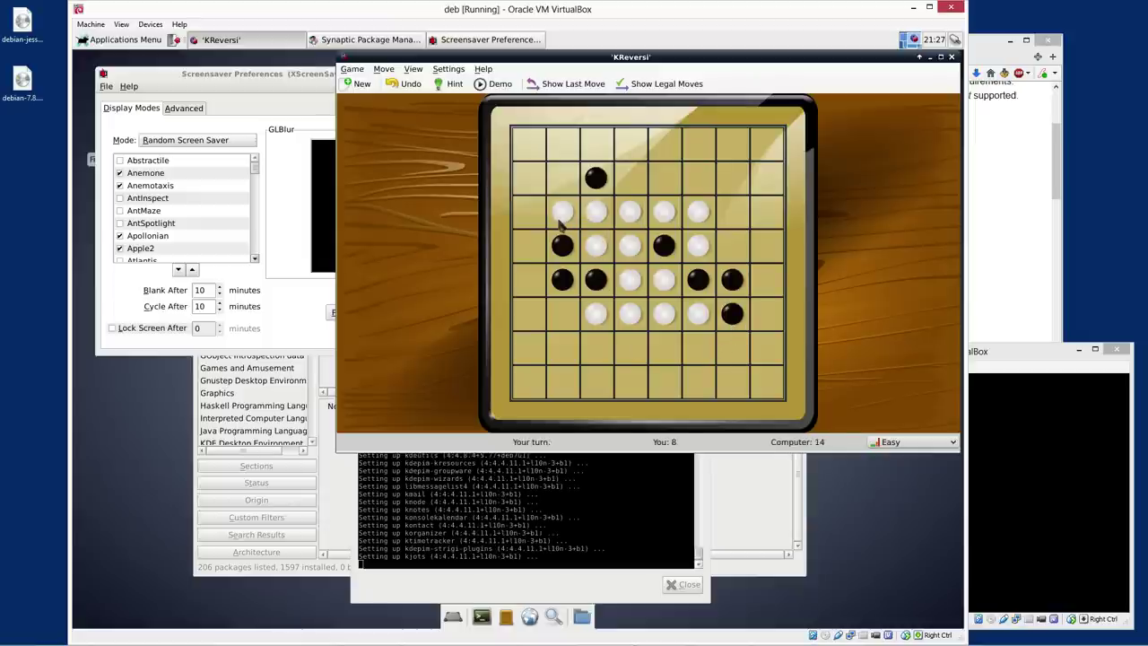
left_click(702, 179)
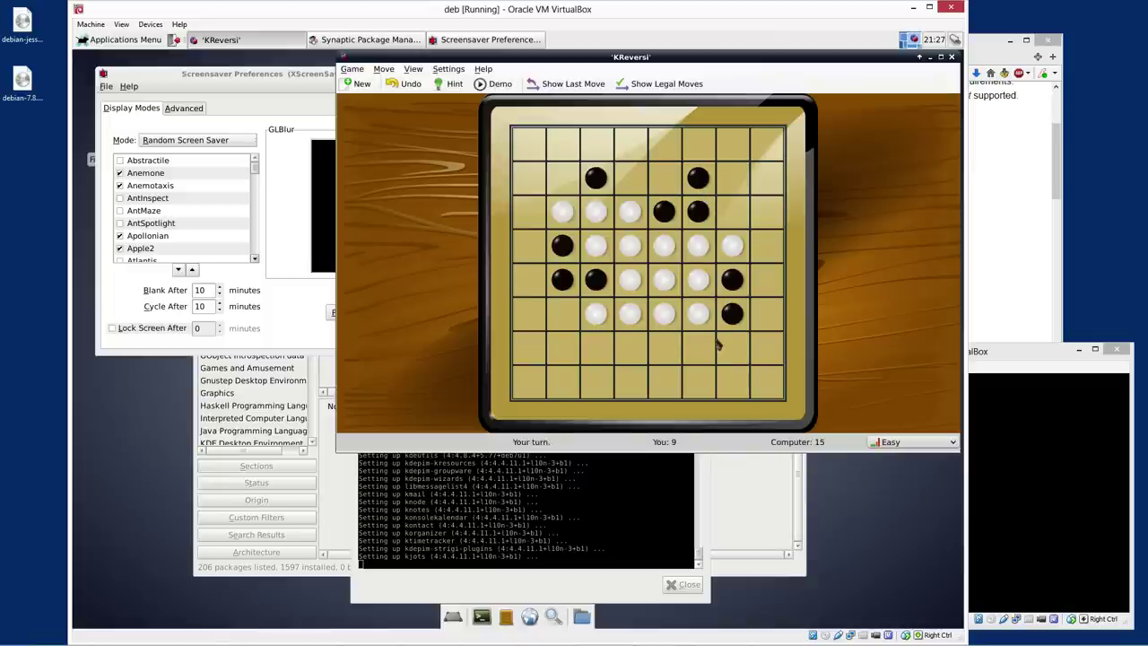
Continue with black moves along row 2, the top row and the right edge
left_click(561, 177)
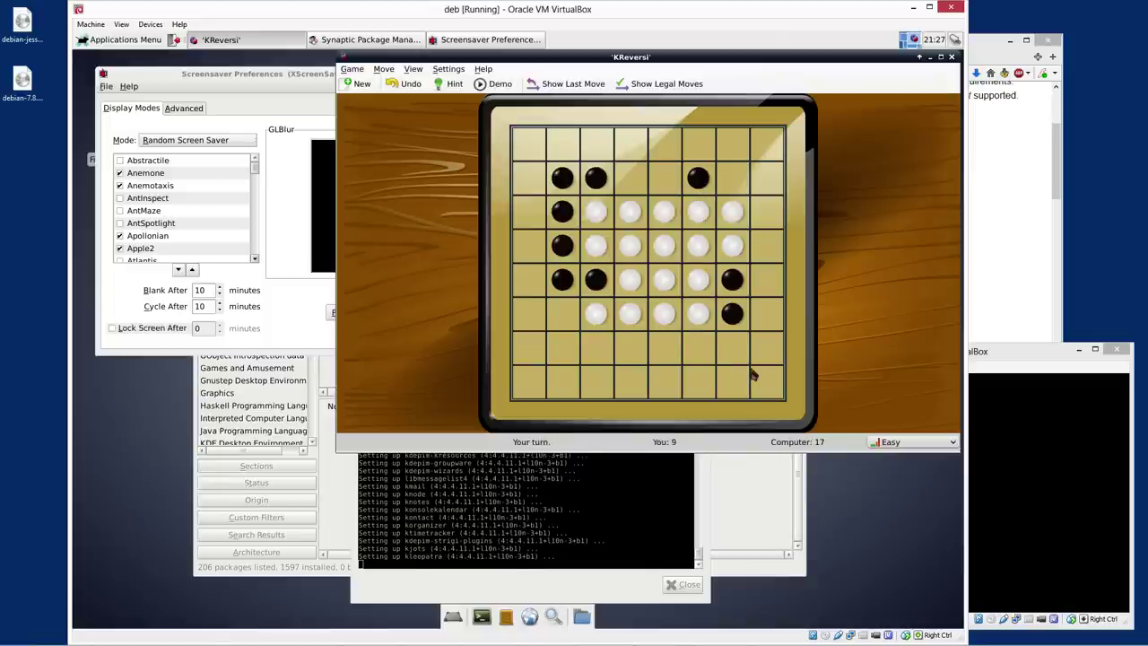
left_click(764, 216)
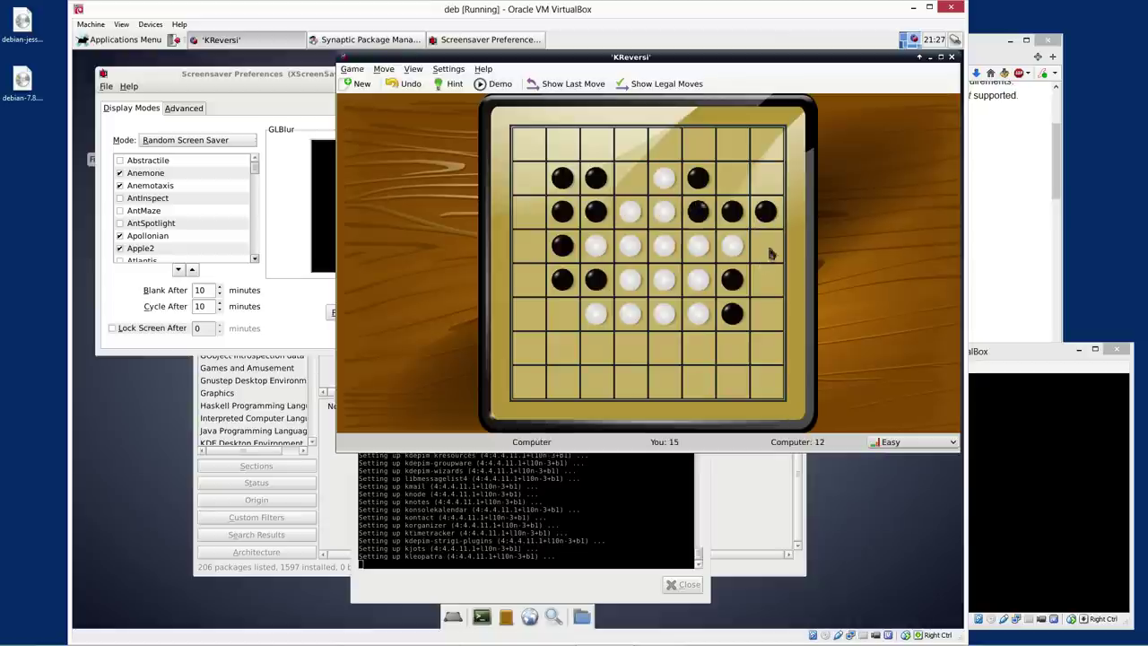
left_click(769, 249)
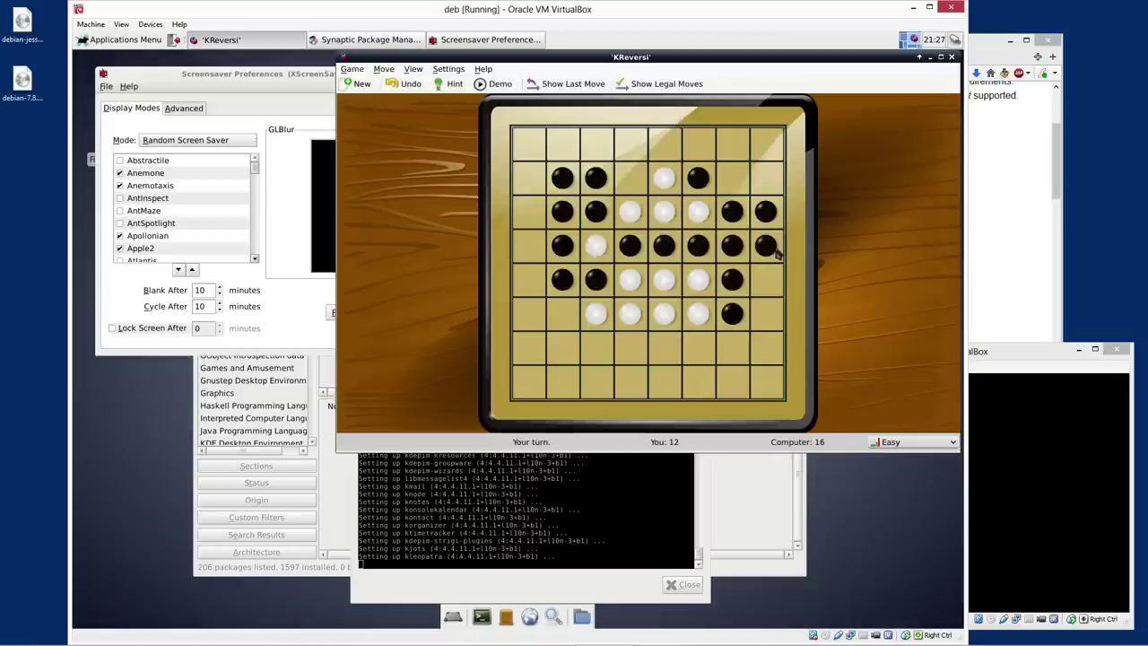
left_click(631, 178)
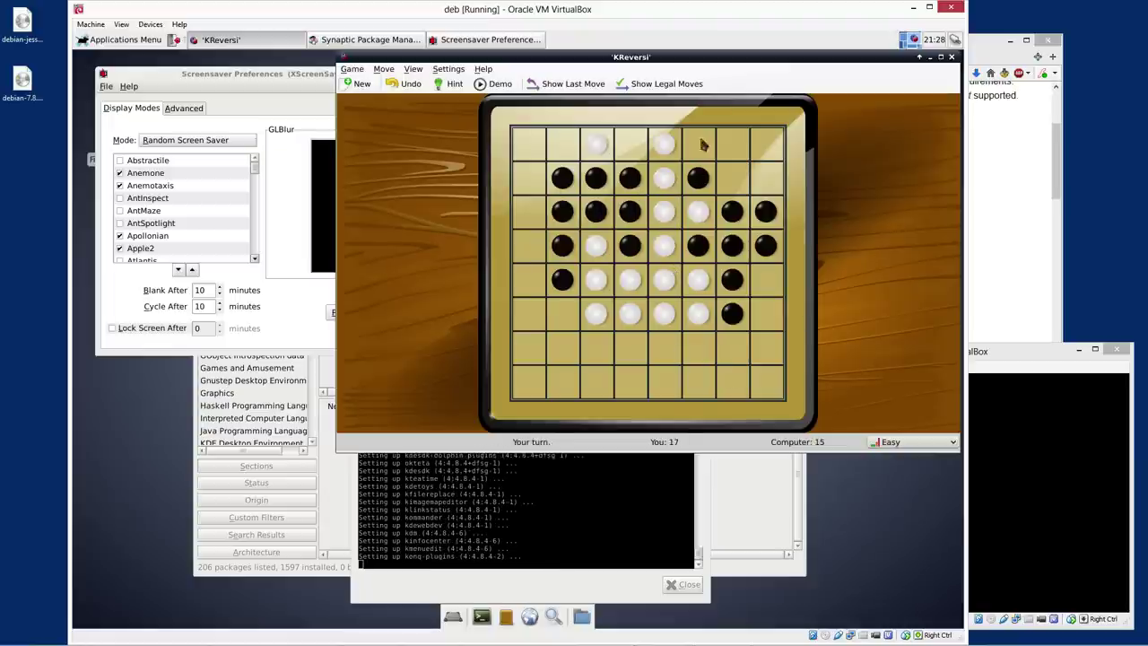
left_click(699, 144)
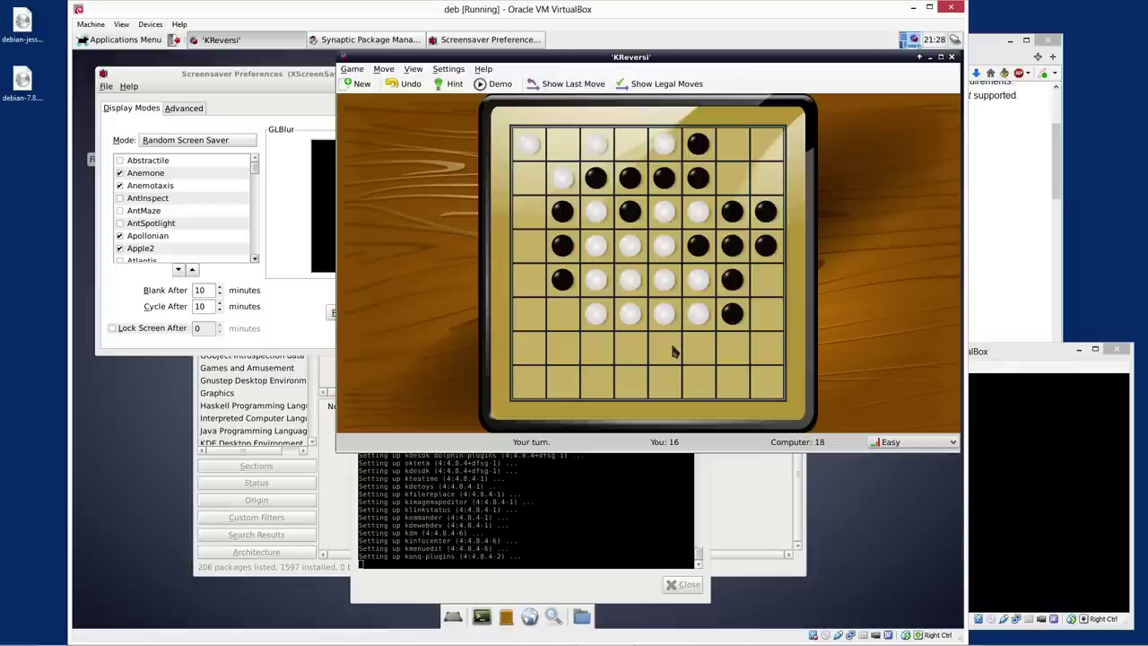
left_click(673, 351)
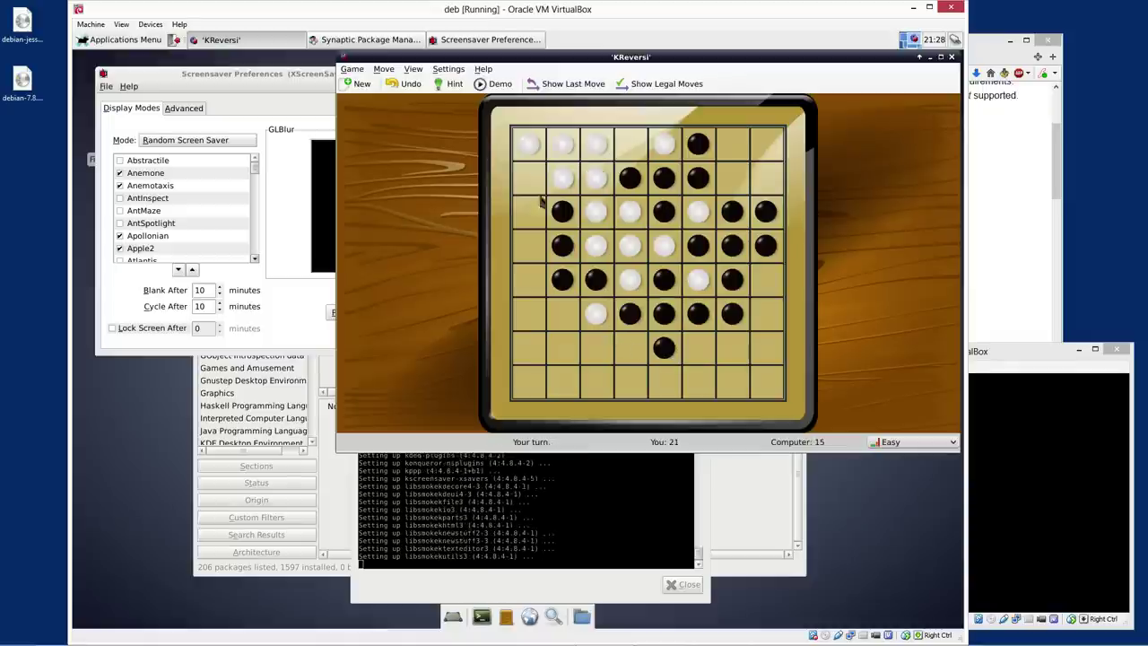
left_click(541, 190)
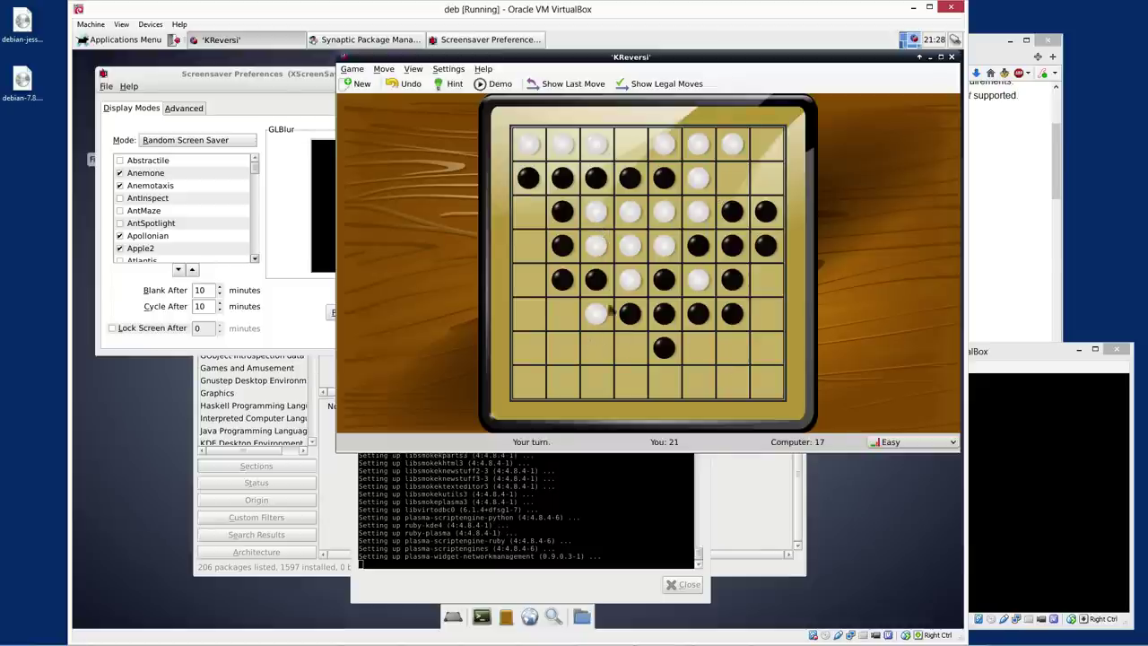
left_click(734, 185)
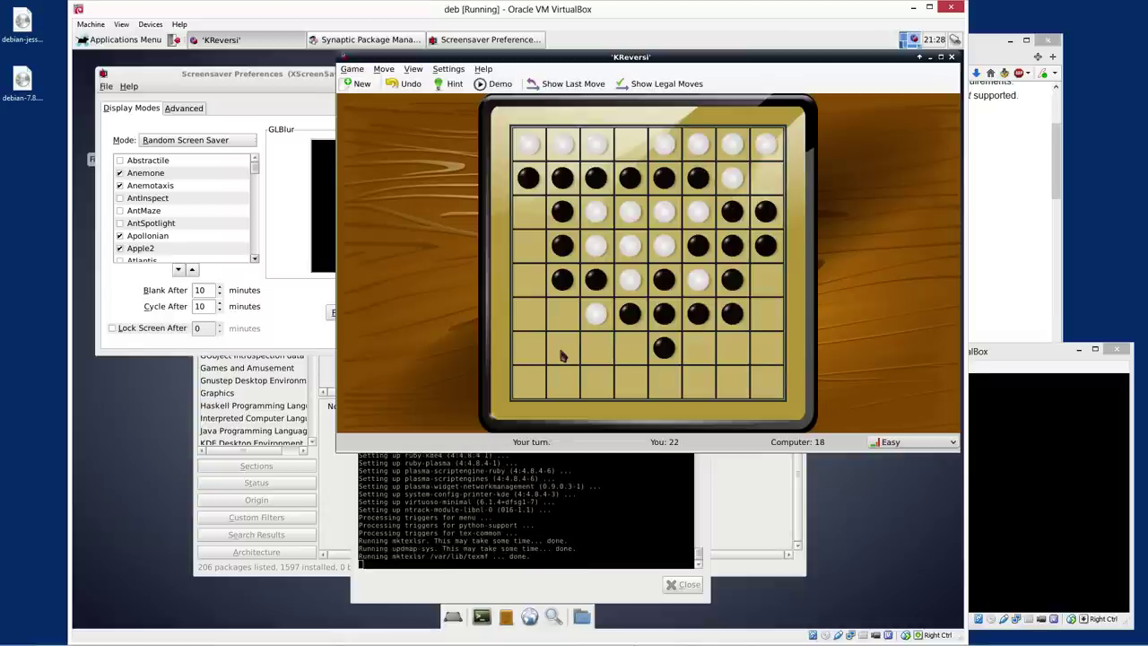
left_click(764, 179)
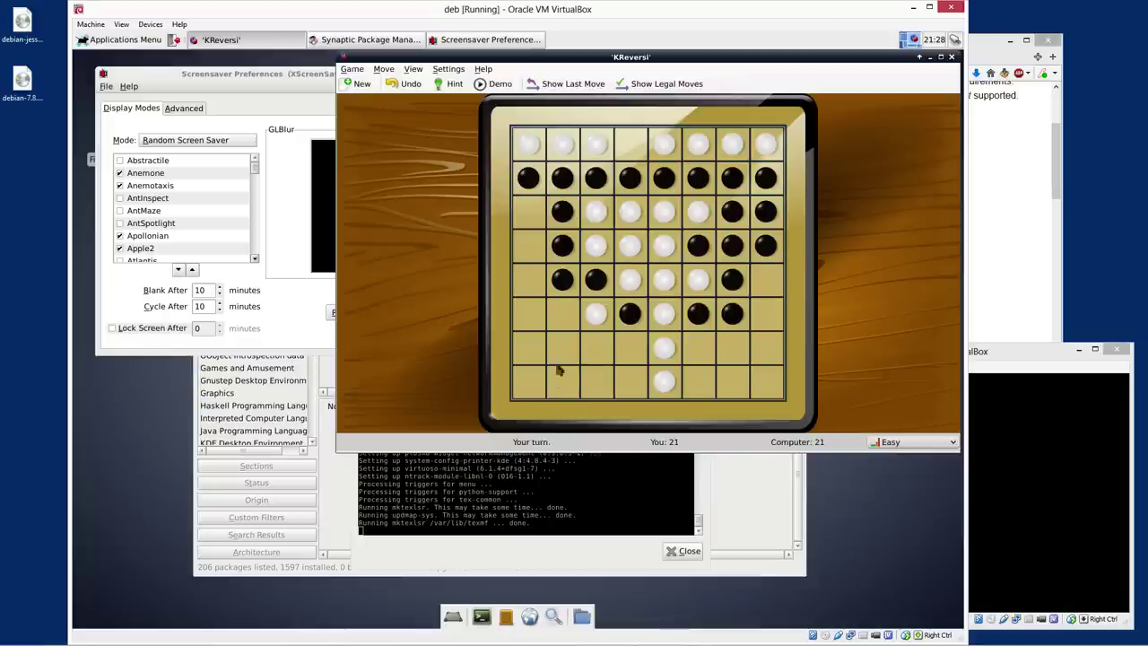
left_click(696, 355)
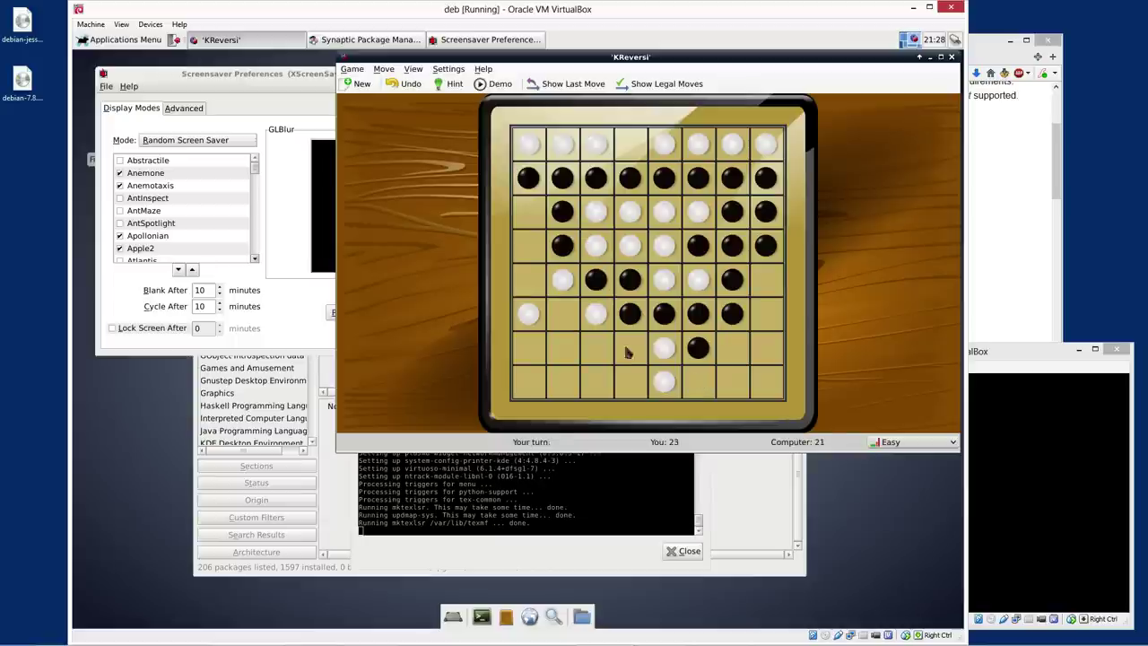
Play the final black moves, taking both bottom corners, losing 27 to 37
left_click(556, 312)
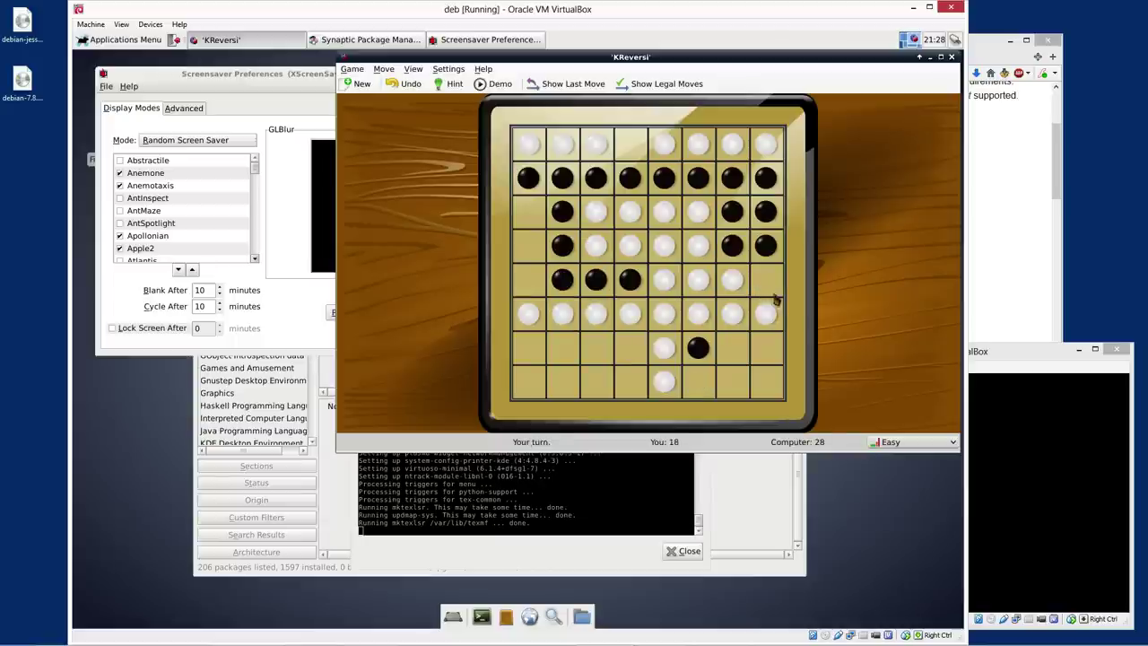
left_click(763, 284)
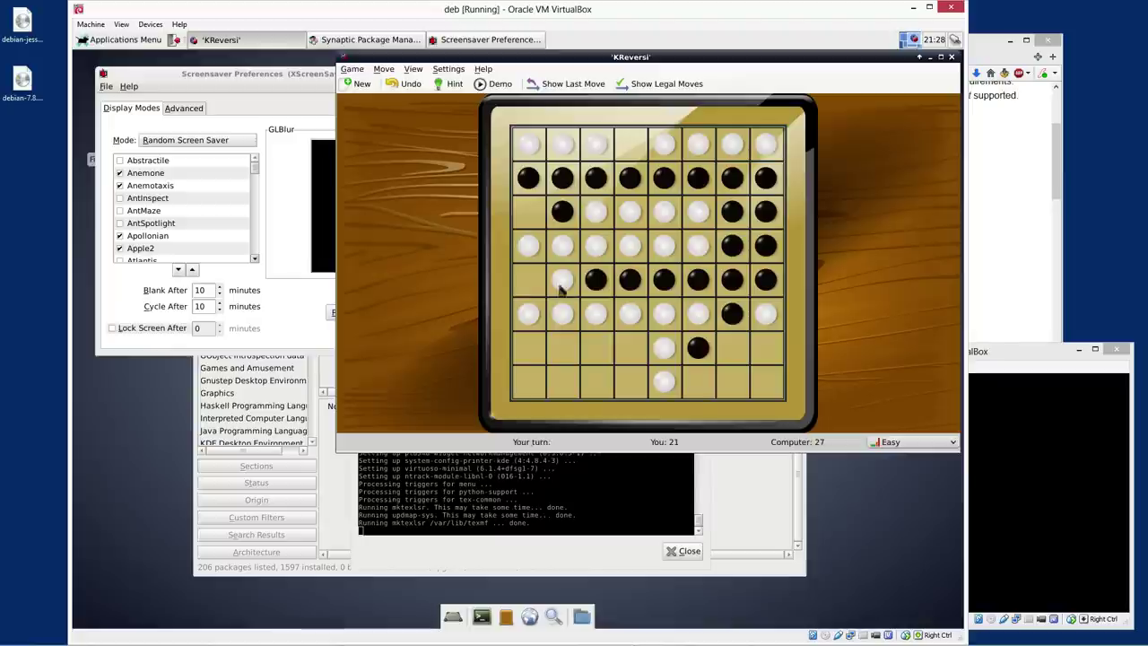
left_click(527, 278)
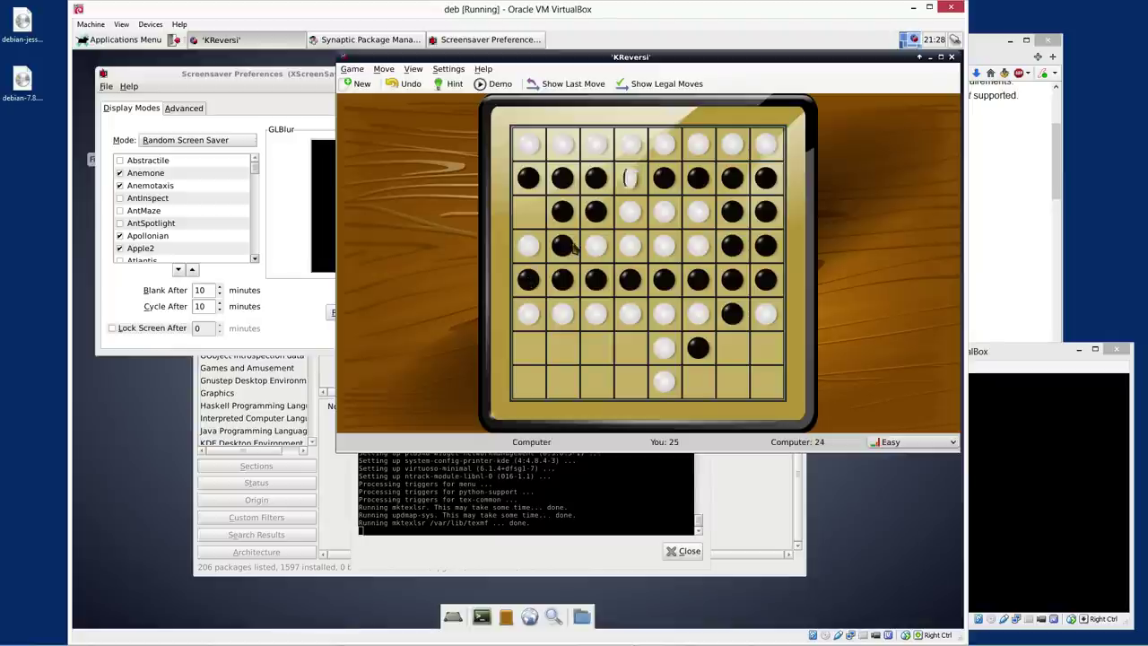
left_click(527, 211)
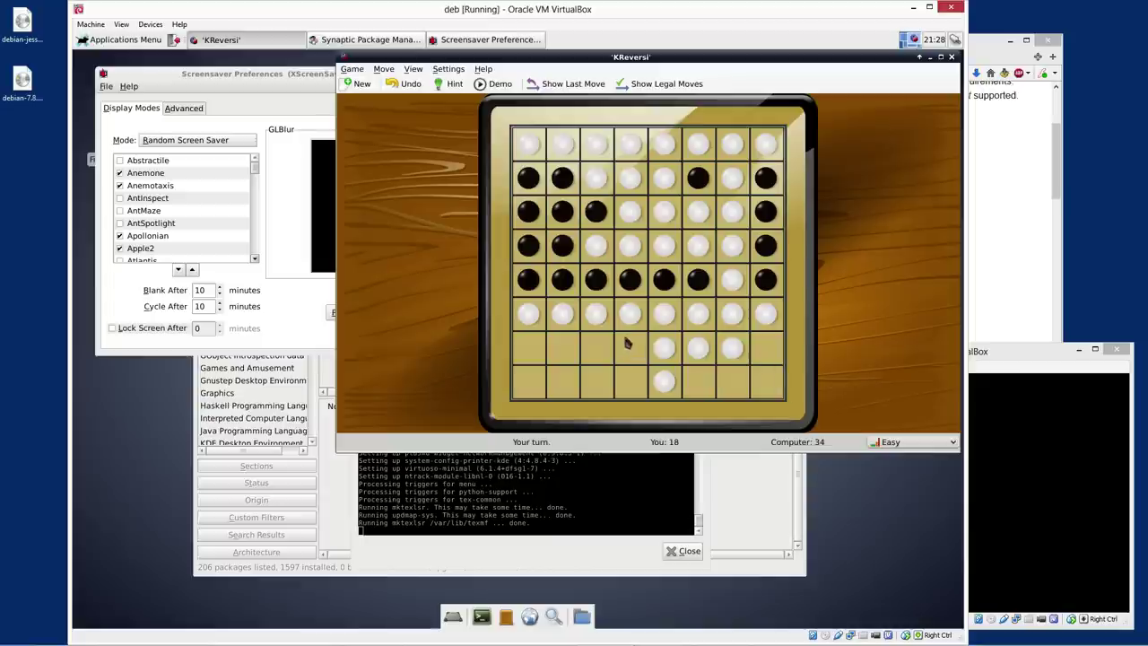
left_click(696, 381)
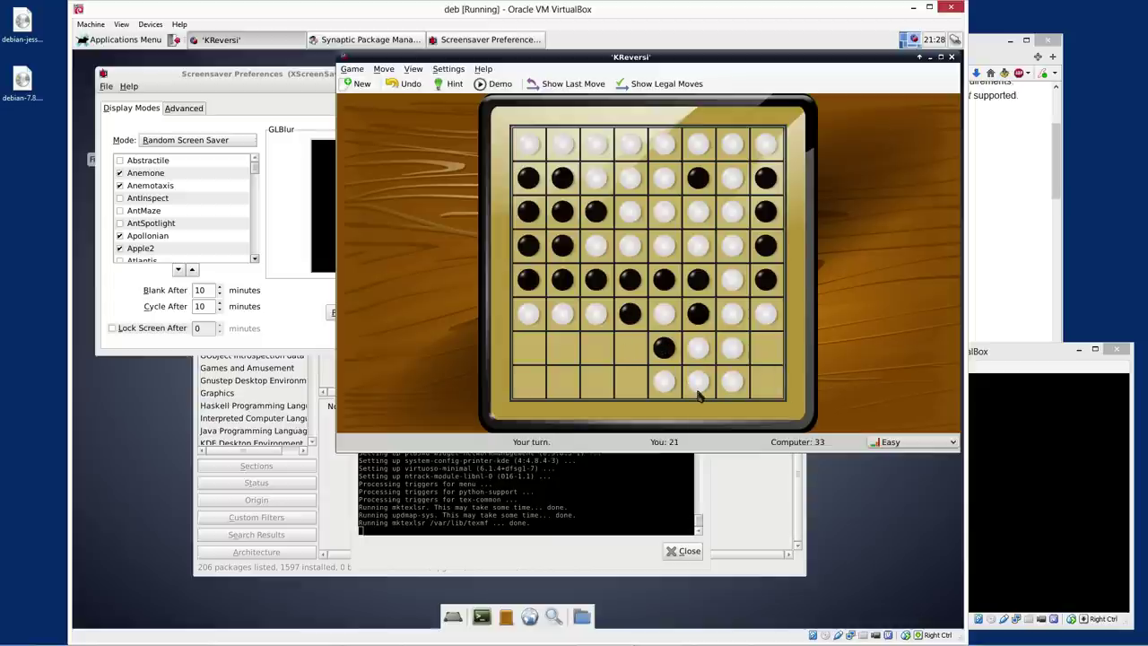
left_click(631, 359)
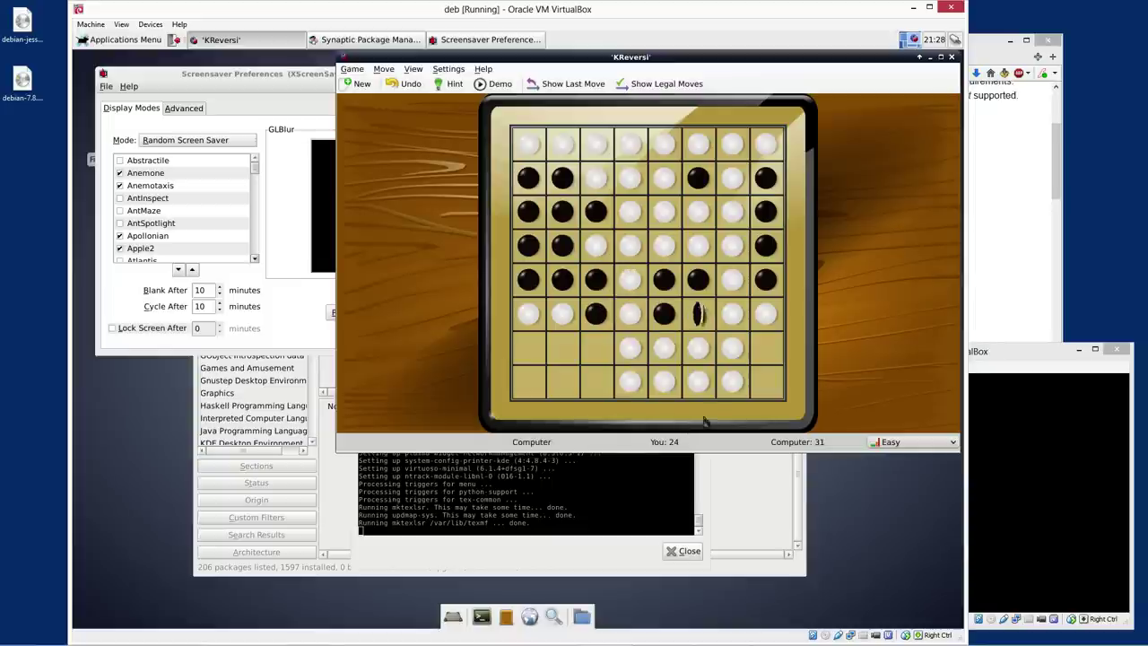
left_click(766, 393)
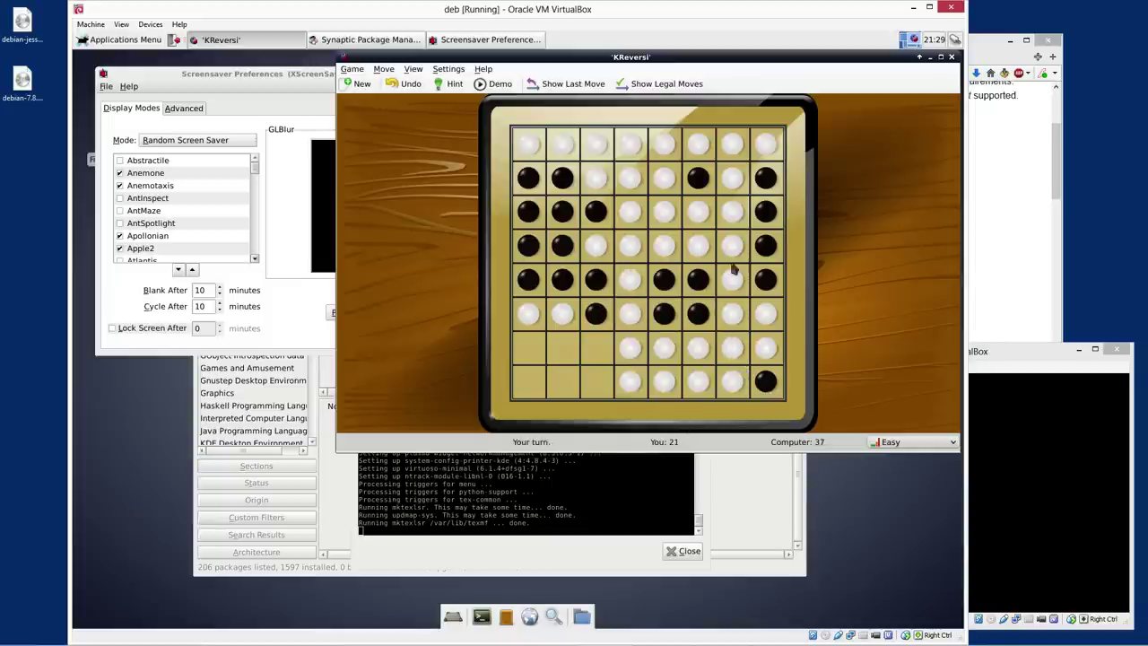
left_click(596, 387)
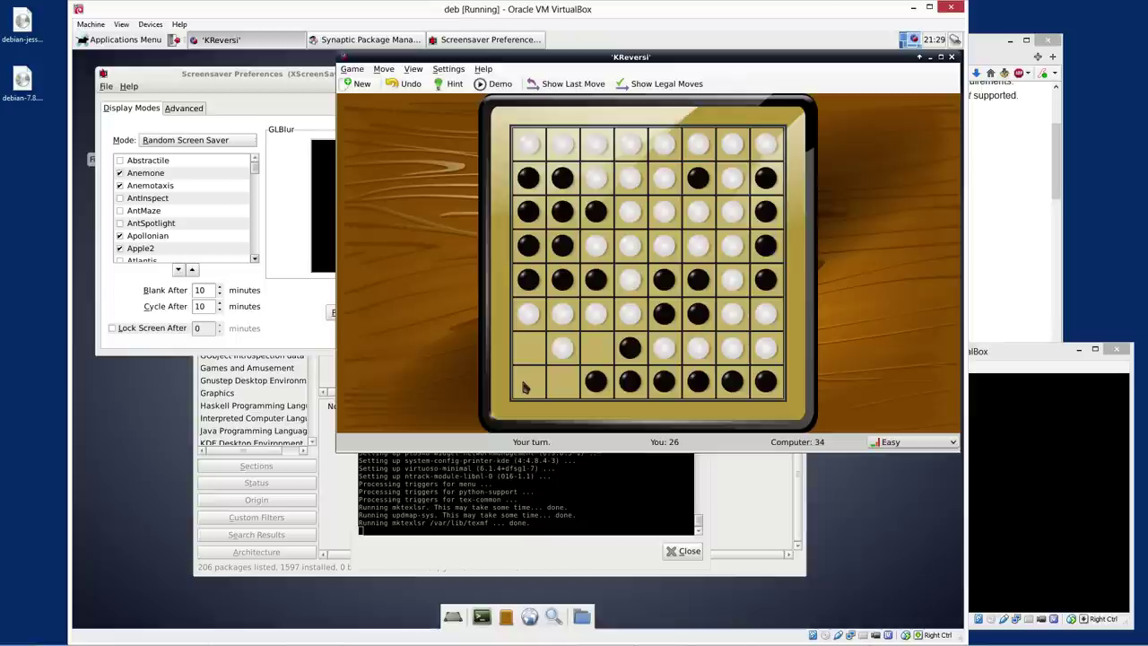
left_click(601, 354)
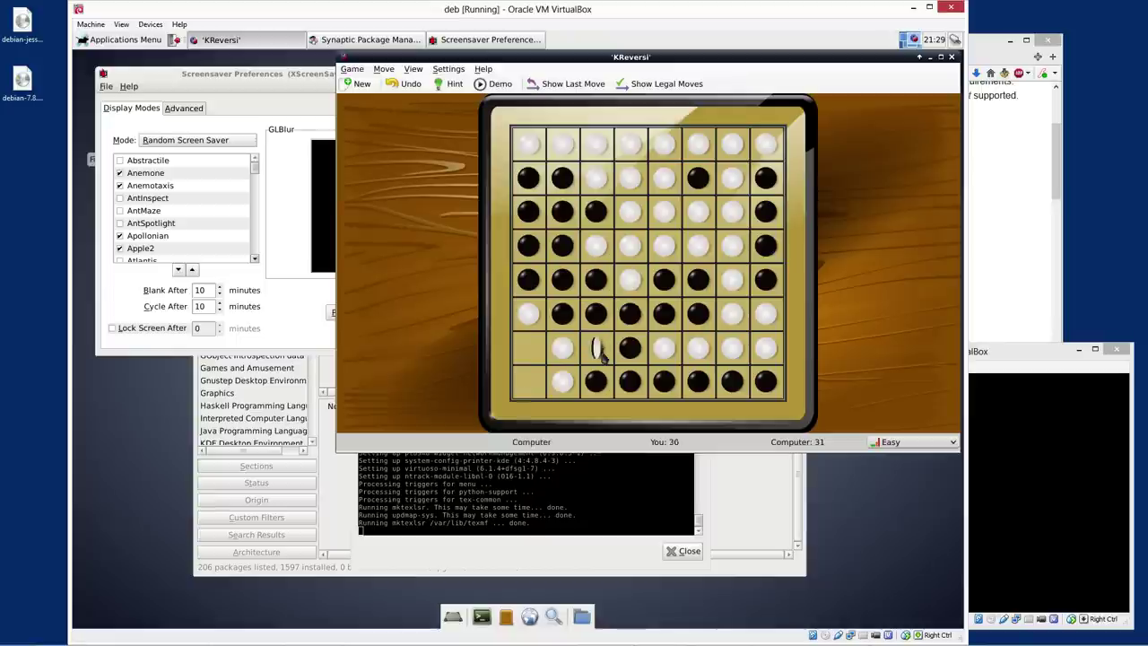
left_click(532, 387)
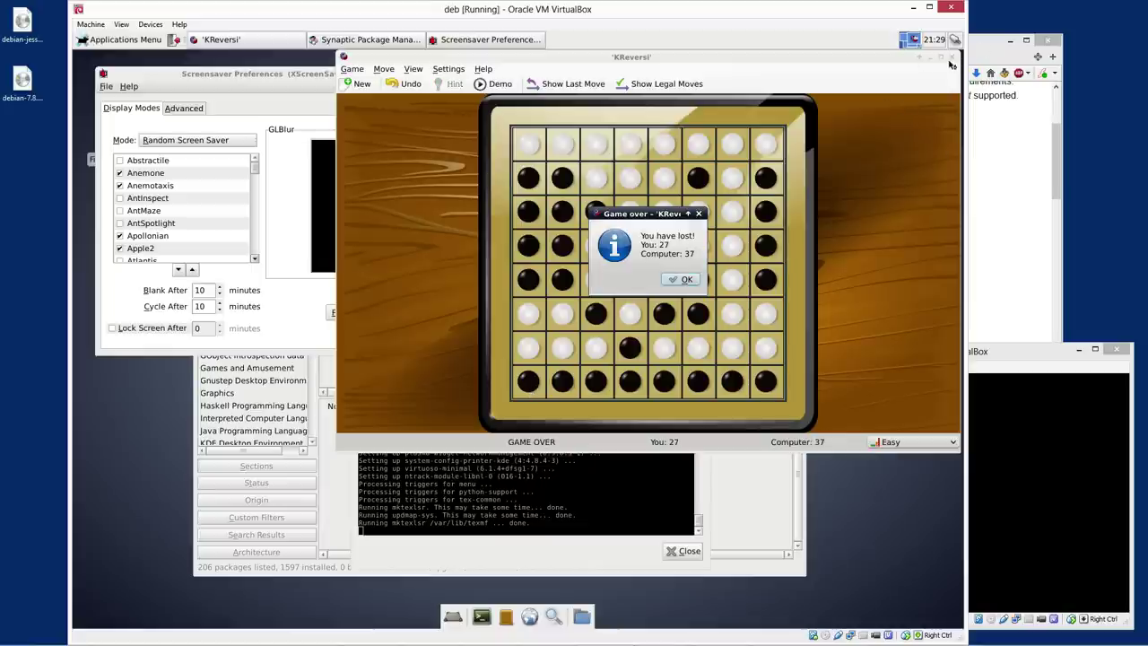
Dismiss the KReversi game-over notice and close the game
left_click(680, 279)
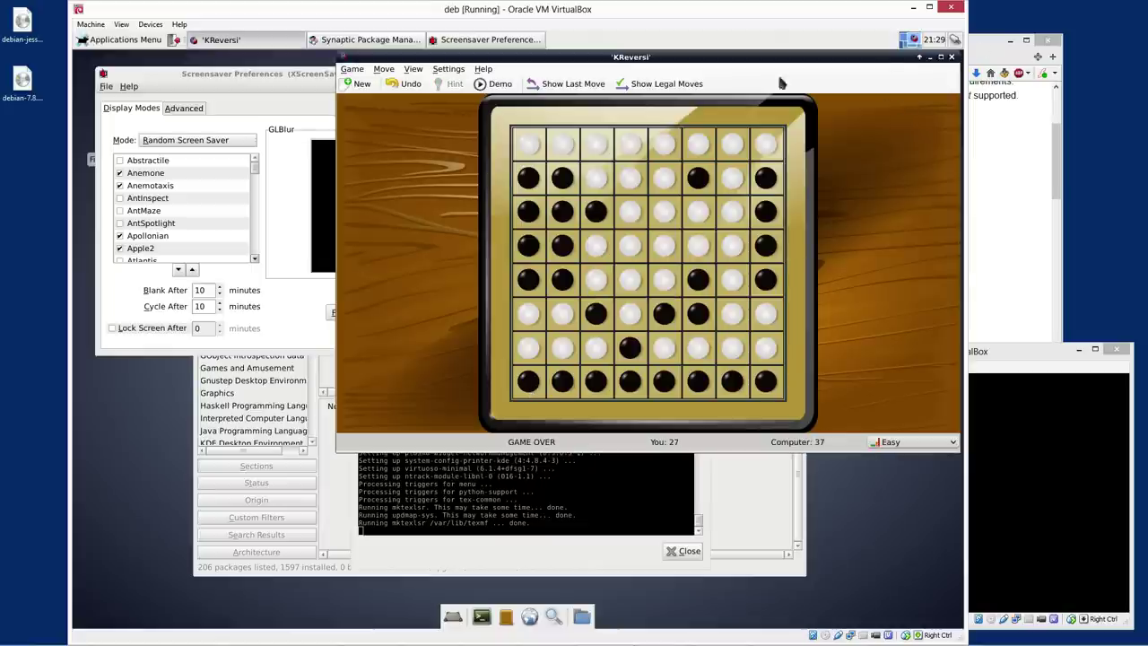
left_click(953, 58)
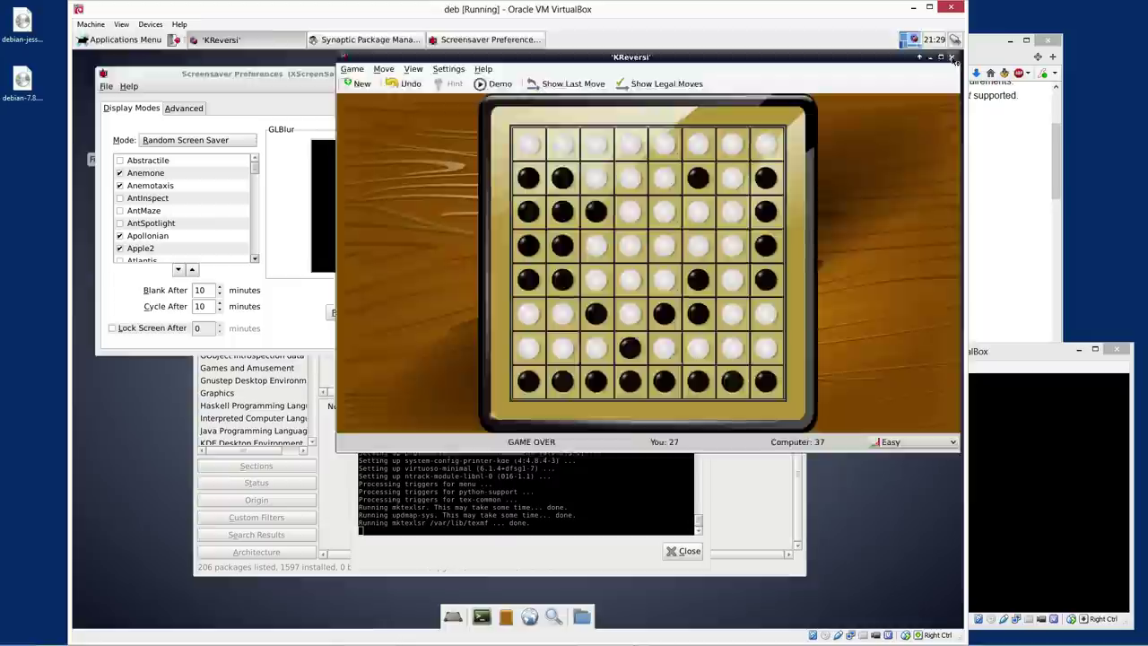
left_click(91, 24)
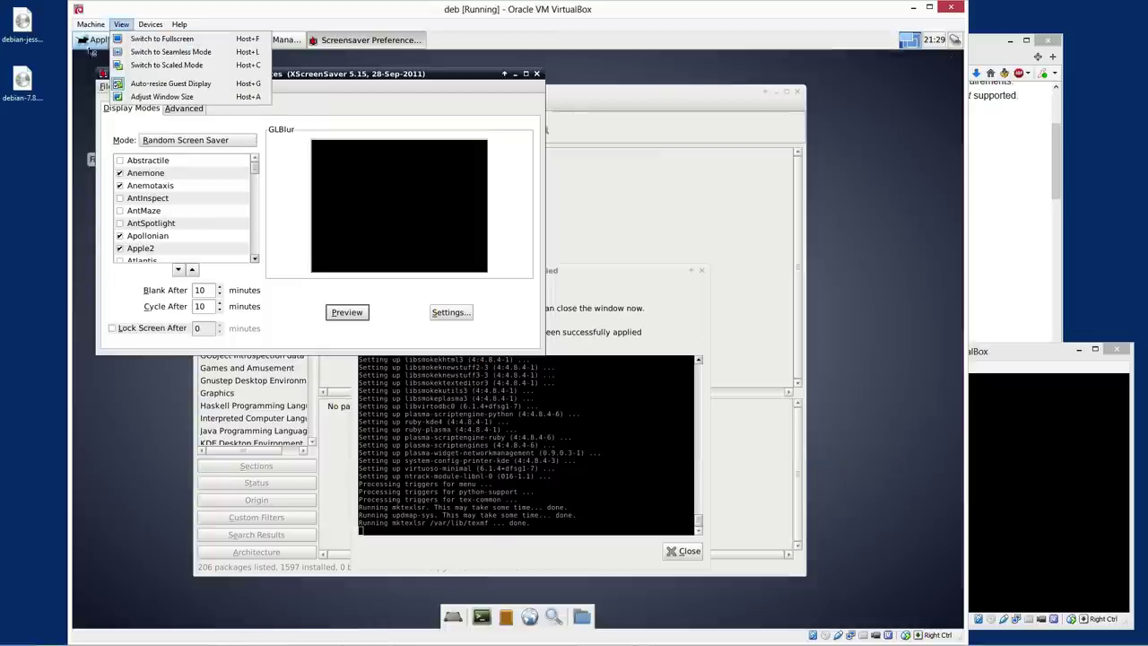
Browse the Applications Menu's Games list to find Iagno
left_click(119, 39)
mouse_move(150, 179)
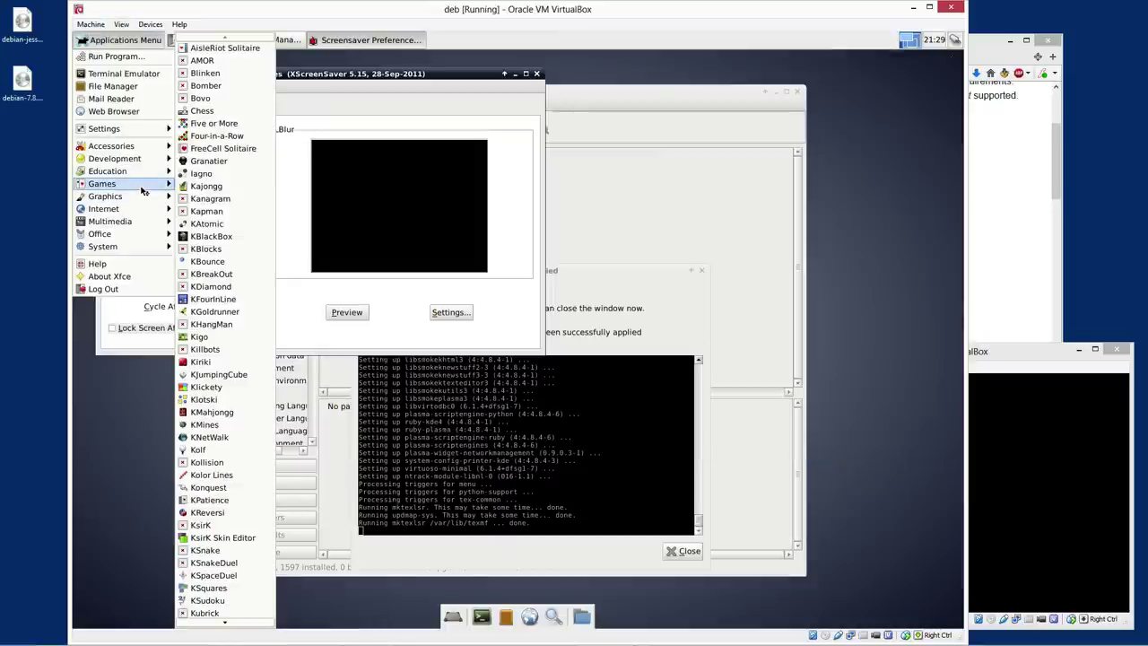
scroll(252, 492, "down", 10)
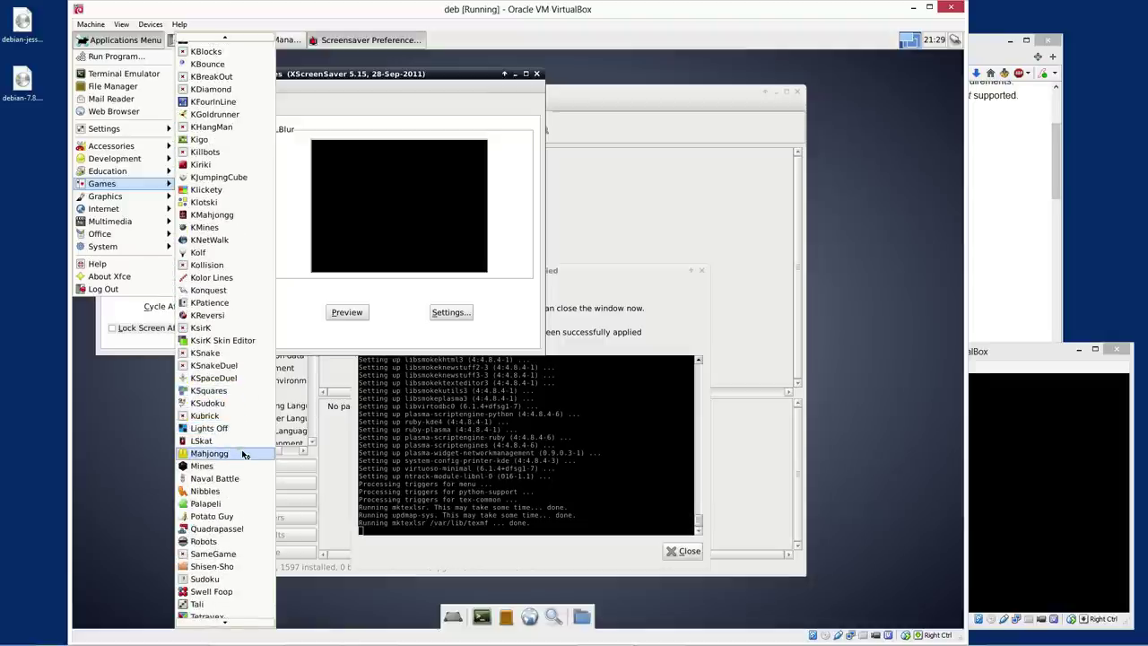
scroll(243, 454, "down", 2)
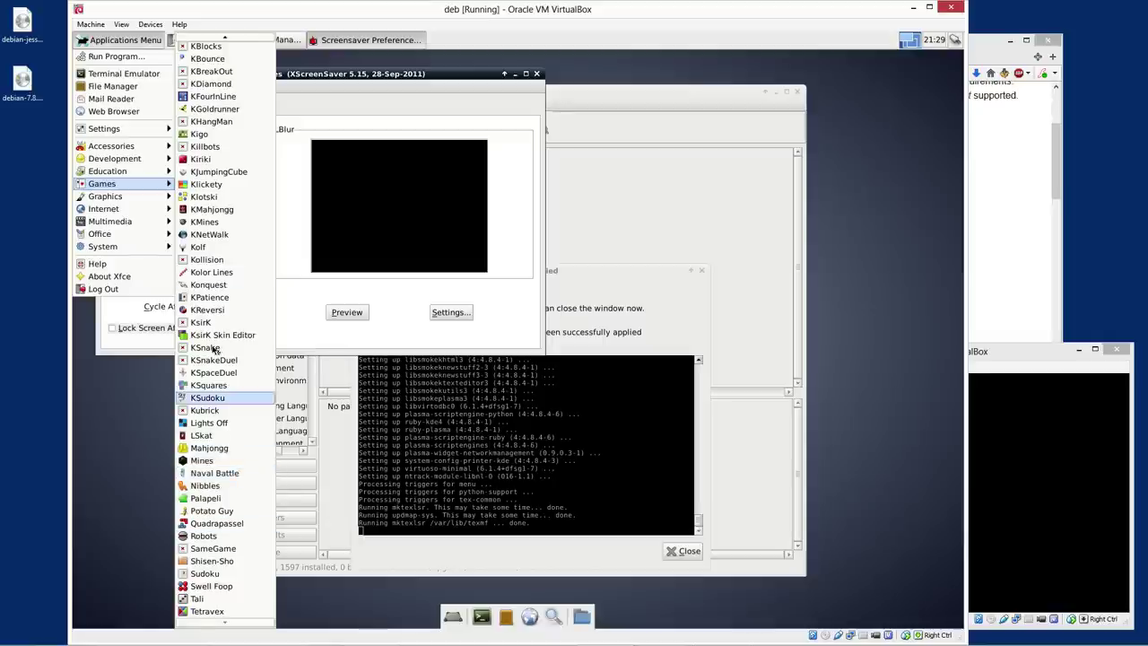
scroll(232, 396, "up", 2)
scroll(231, 396, "up", 6)
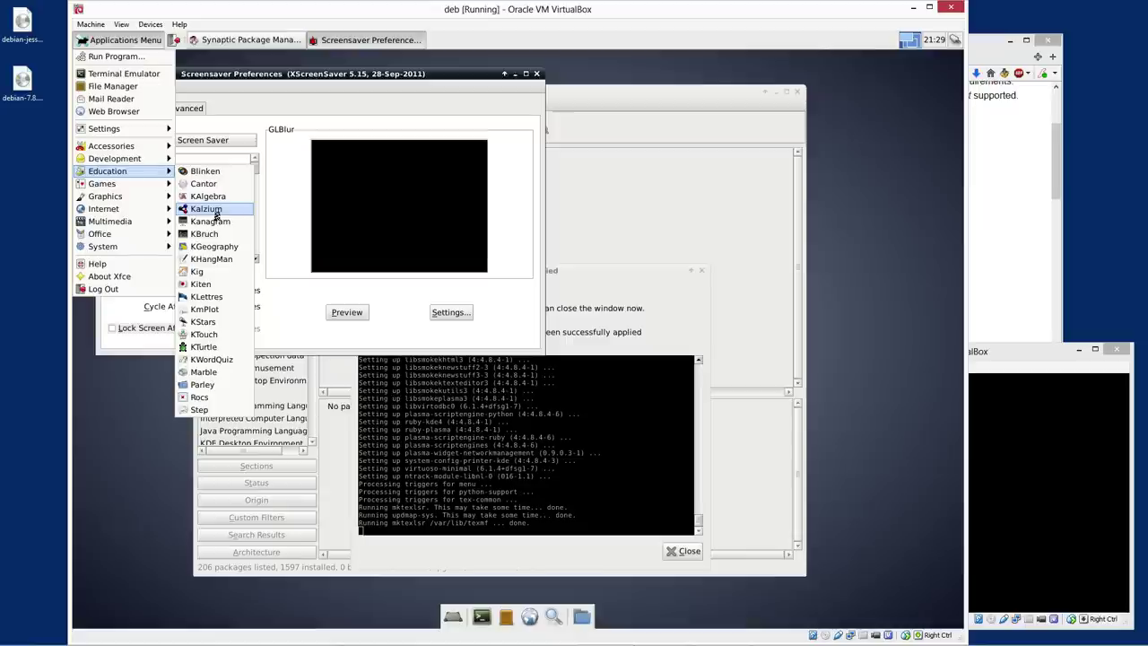
mouse_move(104, 199)
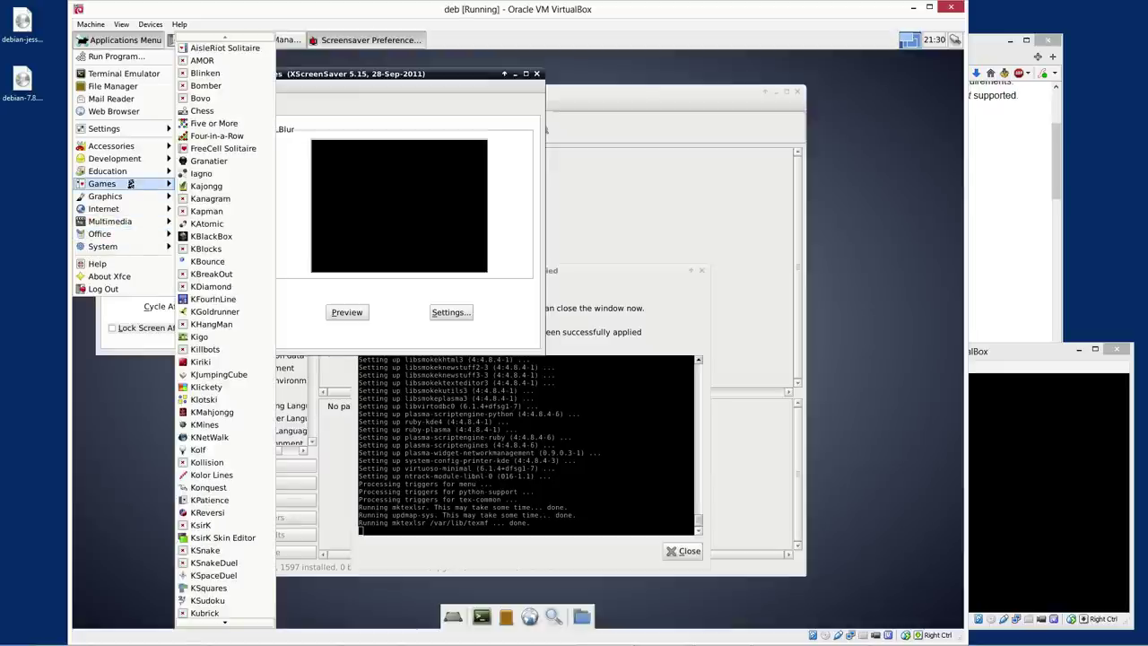
Launch Iagno, maximize it, and play dark moves to a 07–07 score
left_click(213, 176)
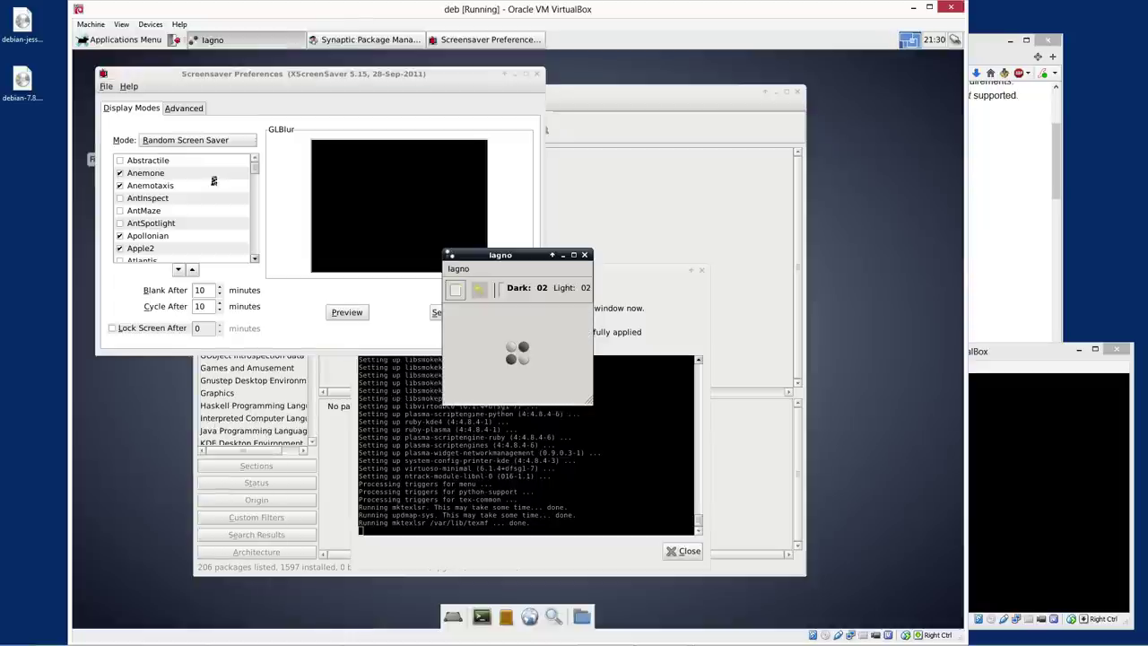
left_click(514, 336)
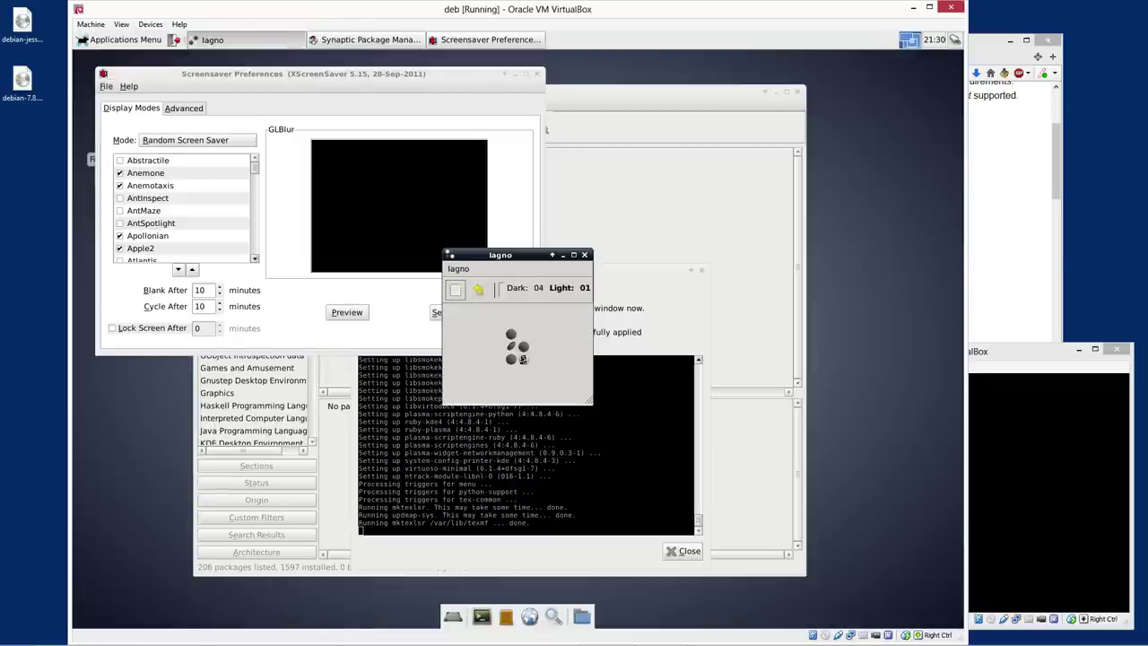
left_click(573, 255)
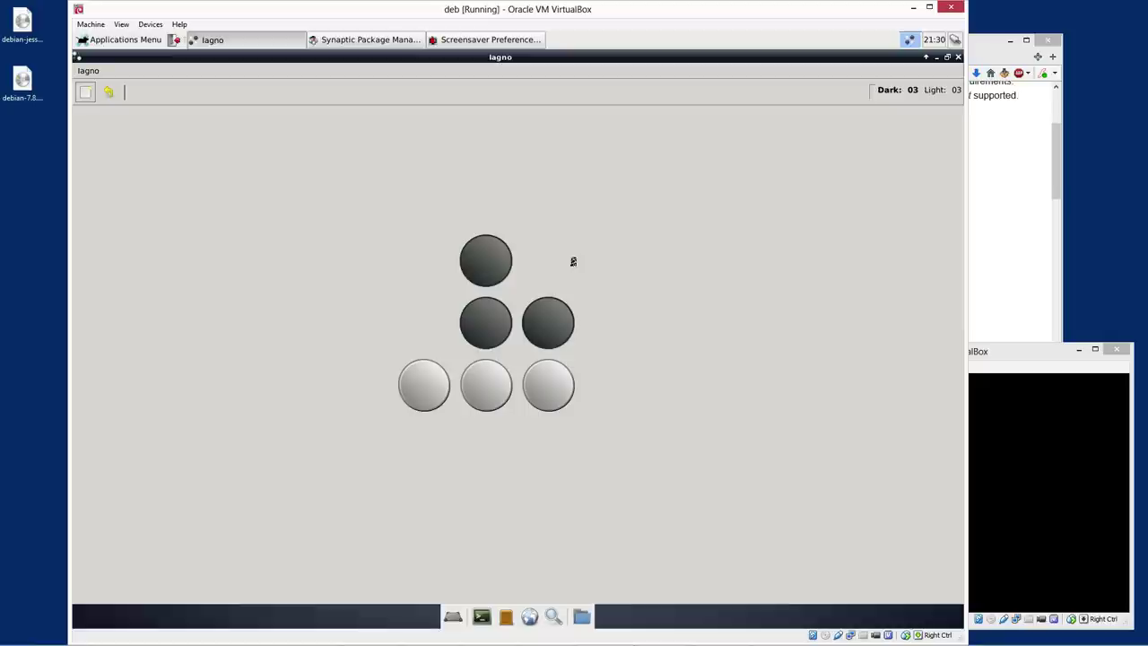
left_click(549, 442)
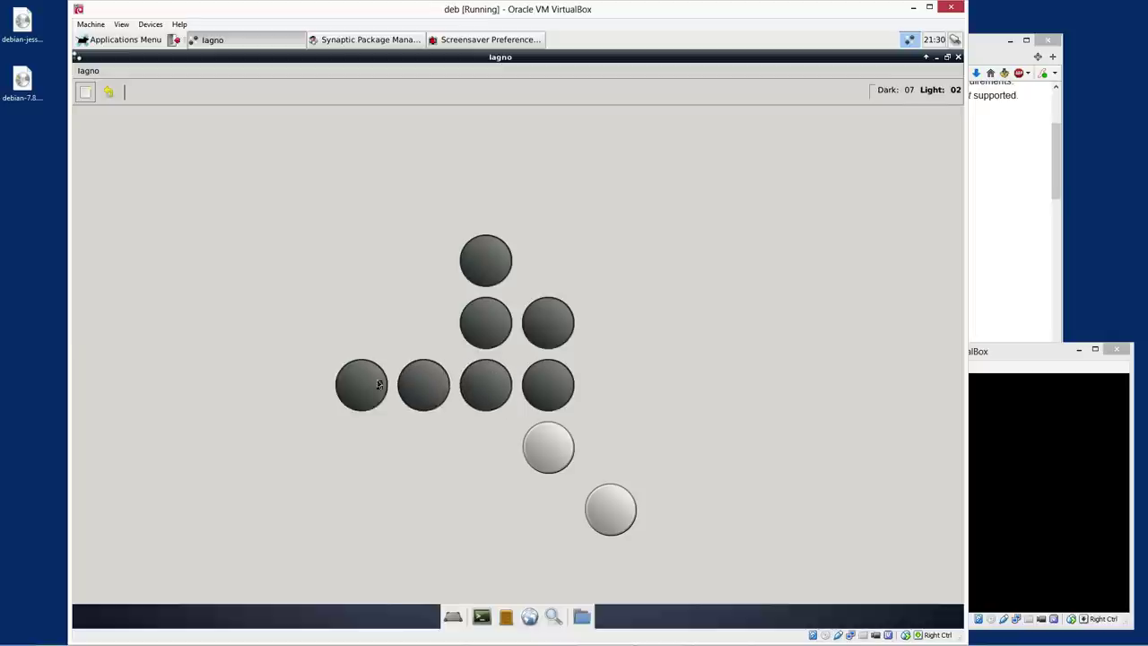
left_click(666, 563)
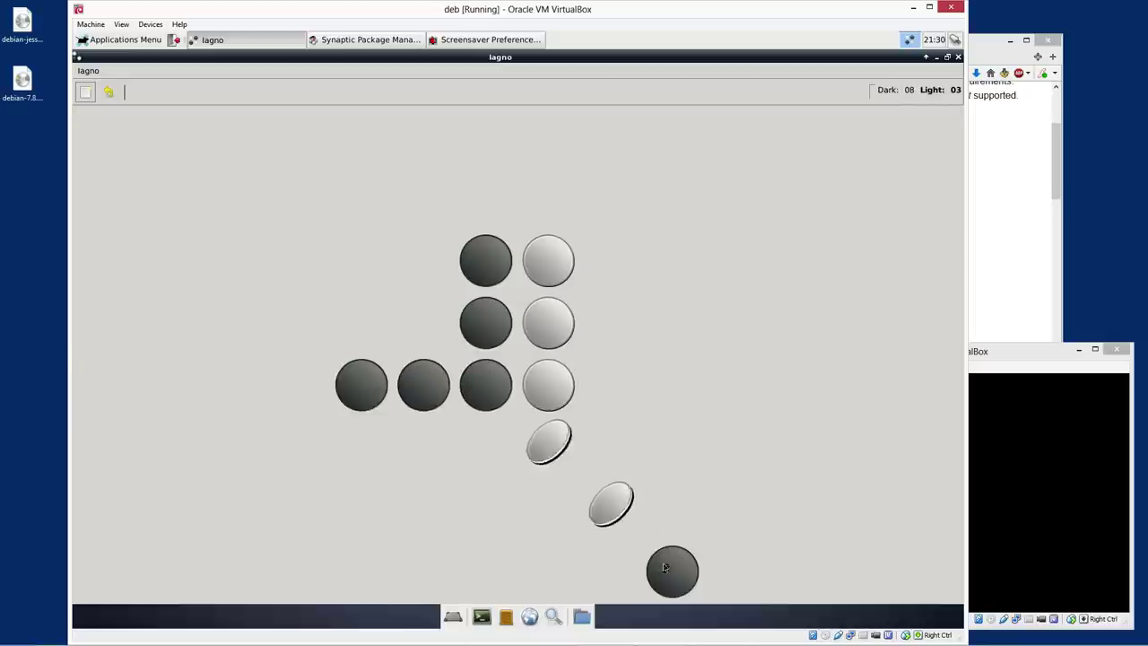
left_click(547, 201)
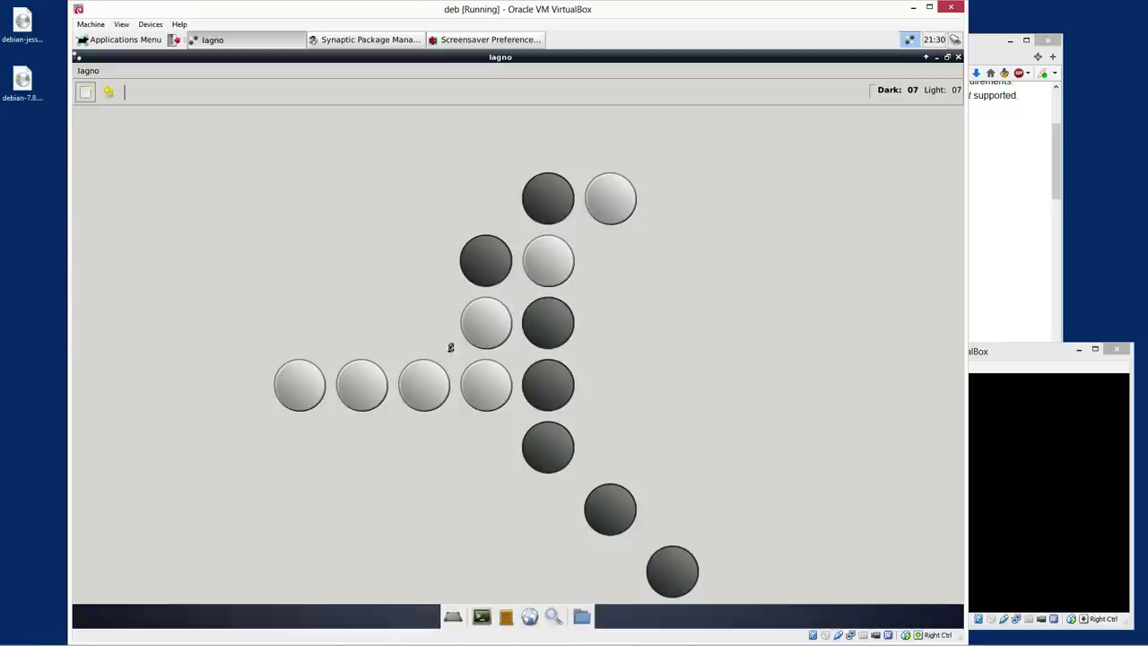
left_click(255, 399)
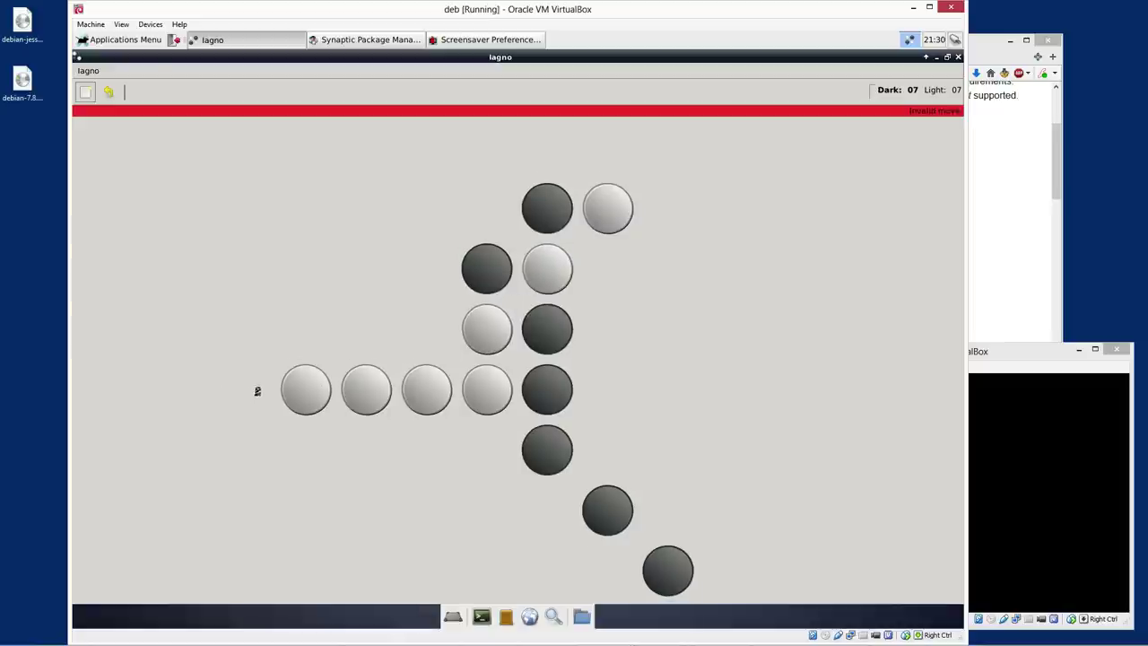
left_click(87, 71)
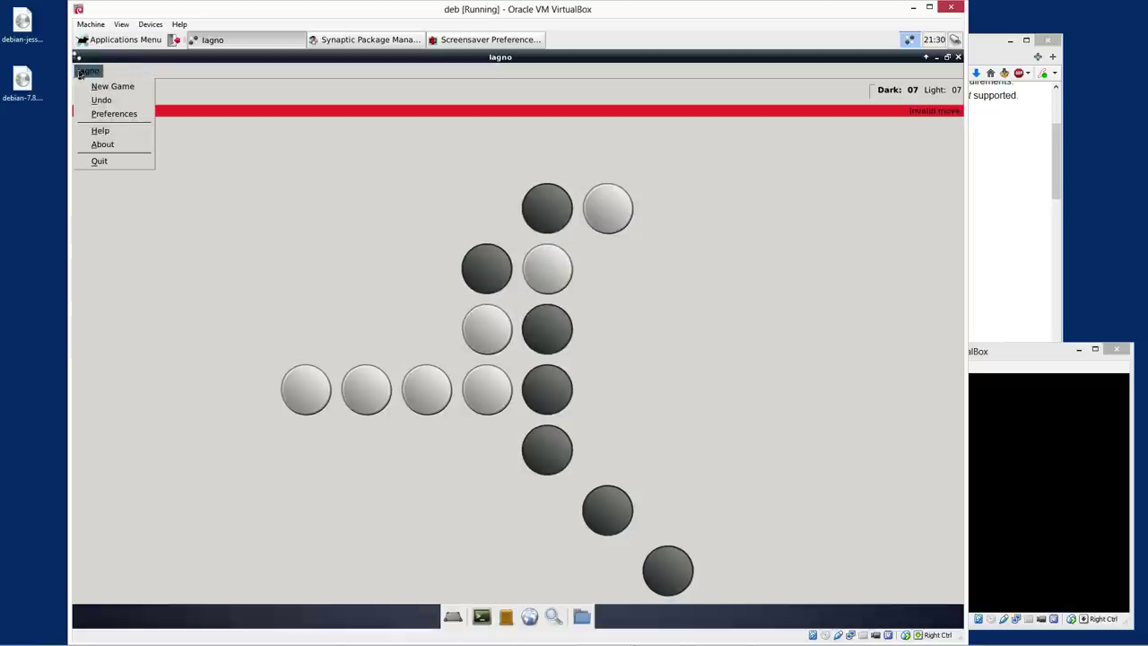
Turn on board grid lines in Iagno's Preferences appearance settings
left_click(118, 115)
left_click(495, 269)
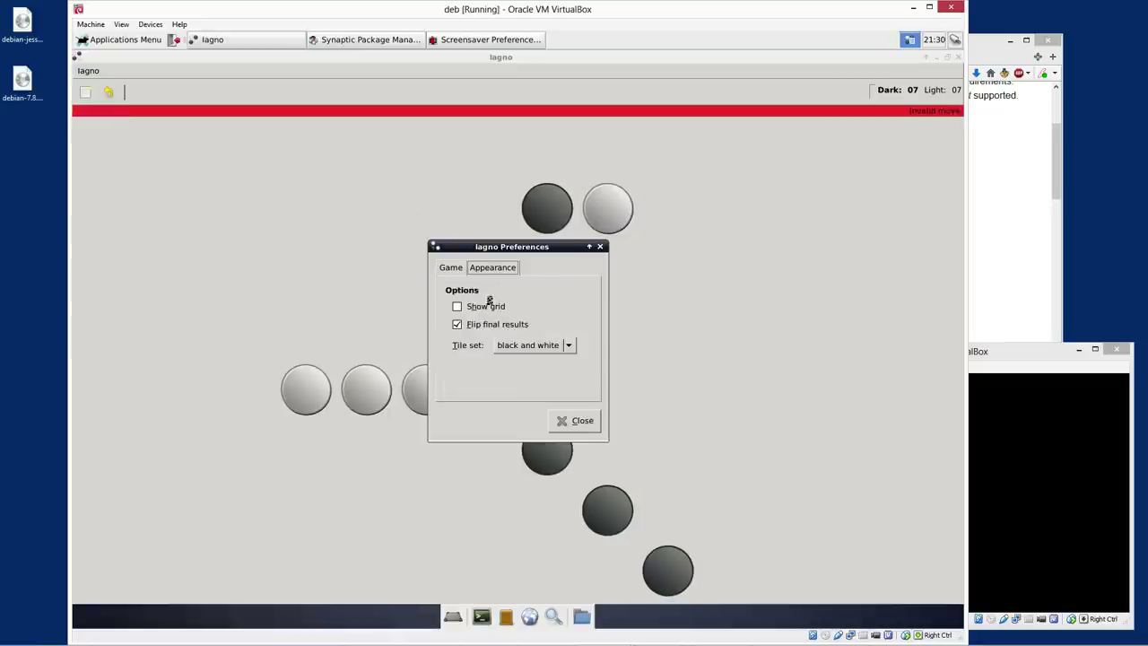
left_click(458, 305)
left_click(576, 421)
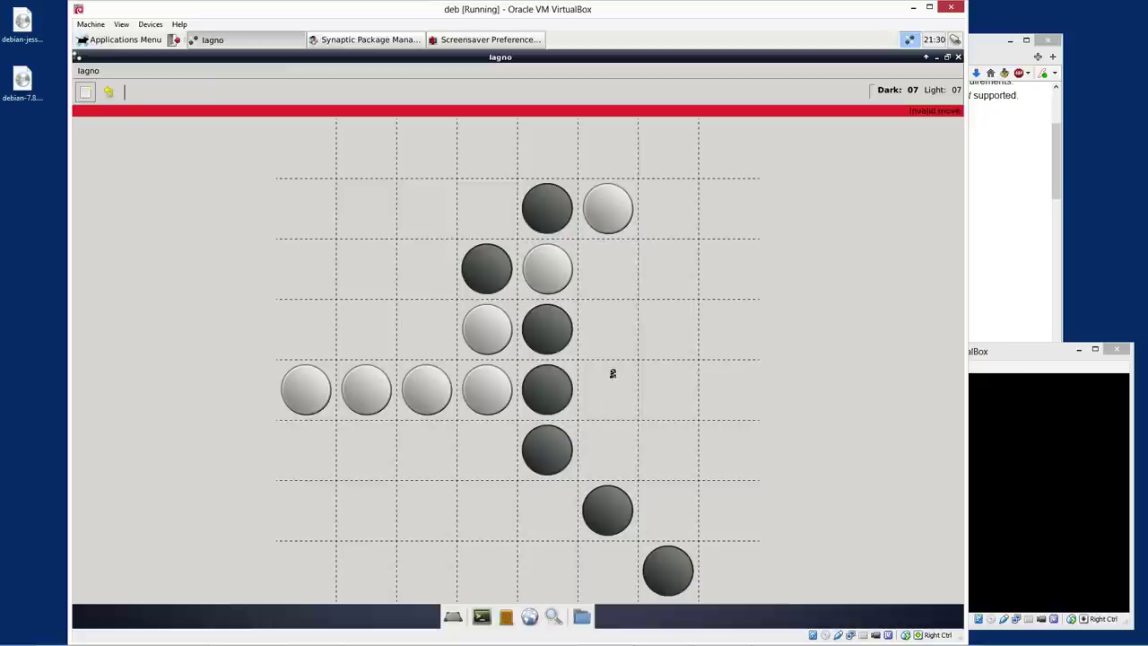
Play a dozen dark moves across the board, one rejected as illegal
left_click(664, 220)
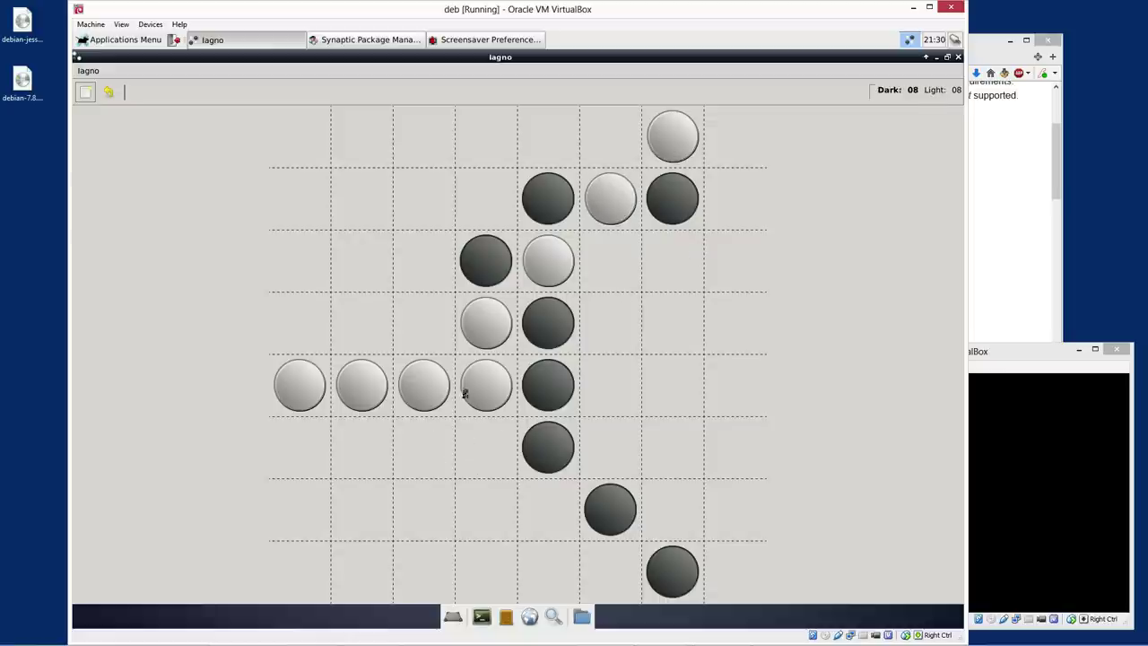
left_click(504, 460)
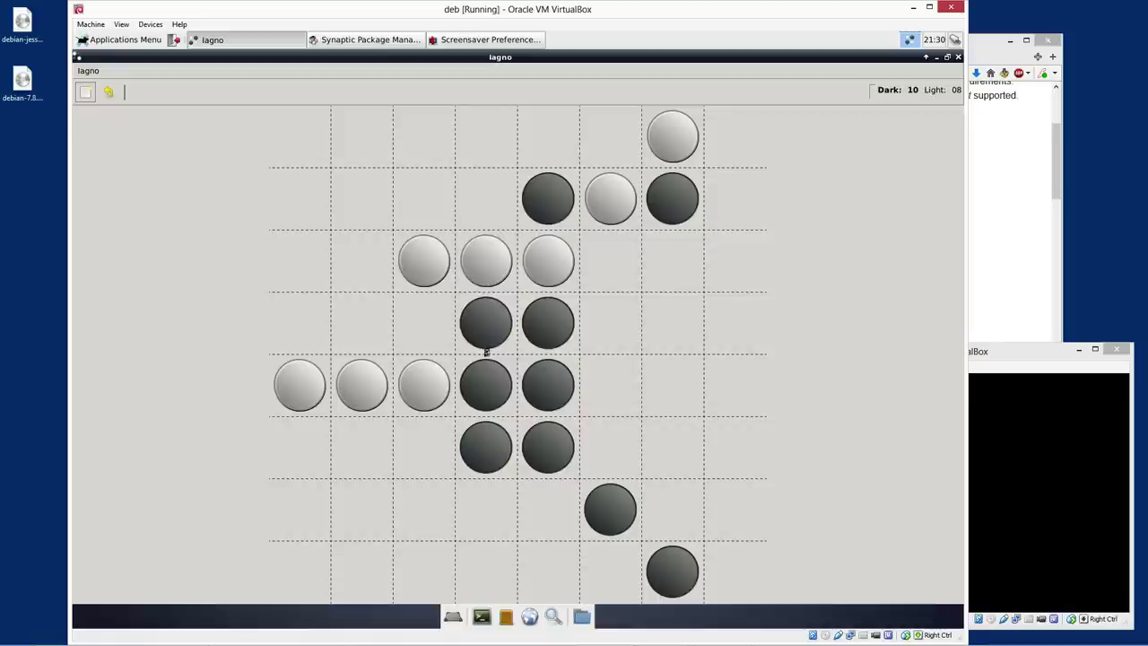
left_click(490, 209)
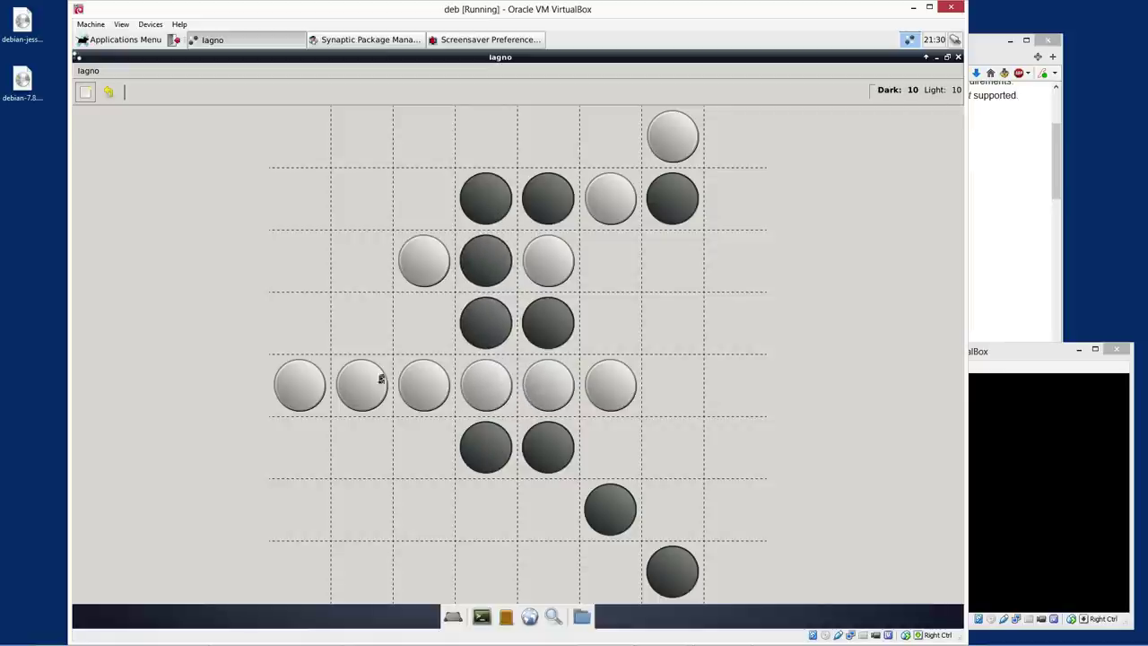
left_click(361, 340)
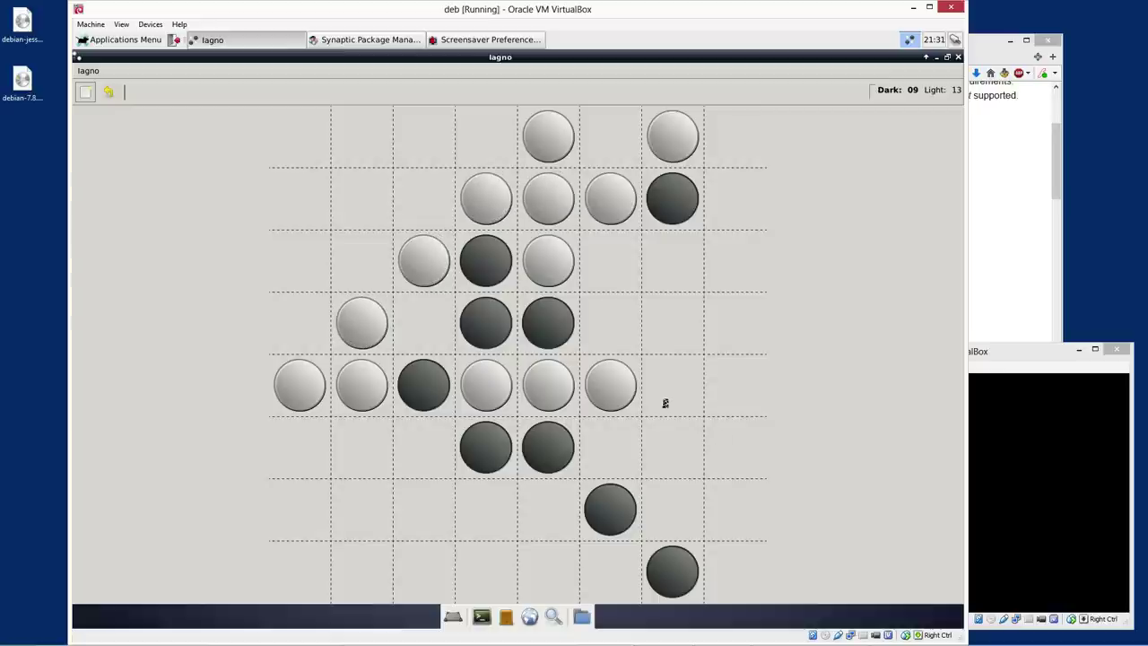
left_click(313, 277)
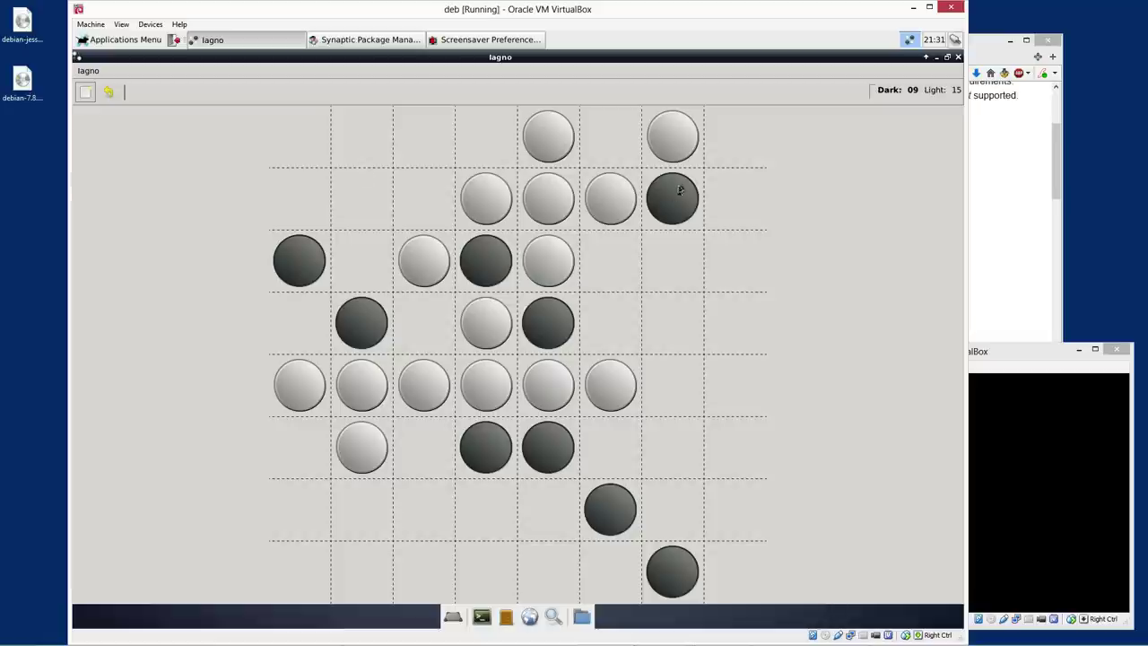
left_click(403, 200)
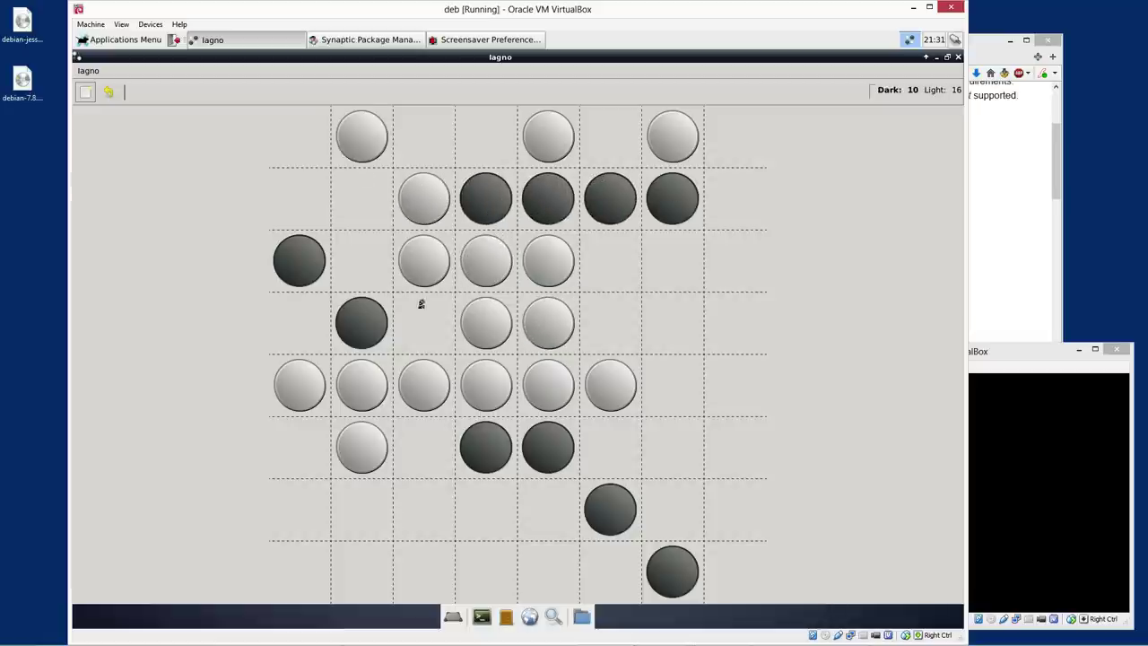
left_click(279, 516)
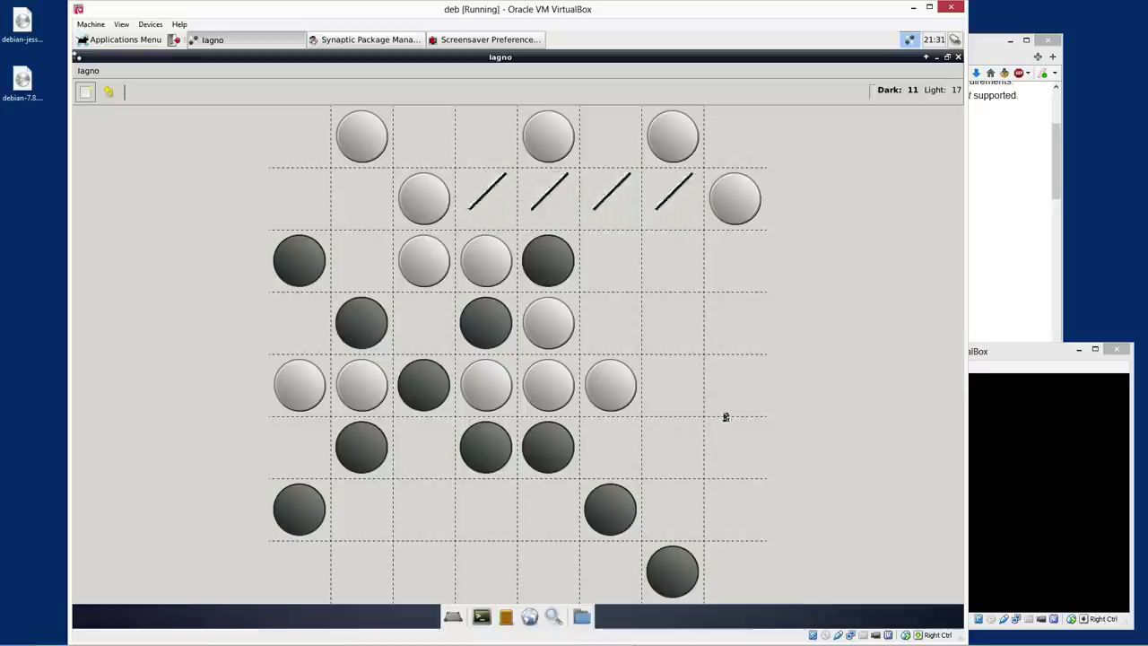
left_click(590, 128)
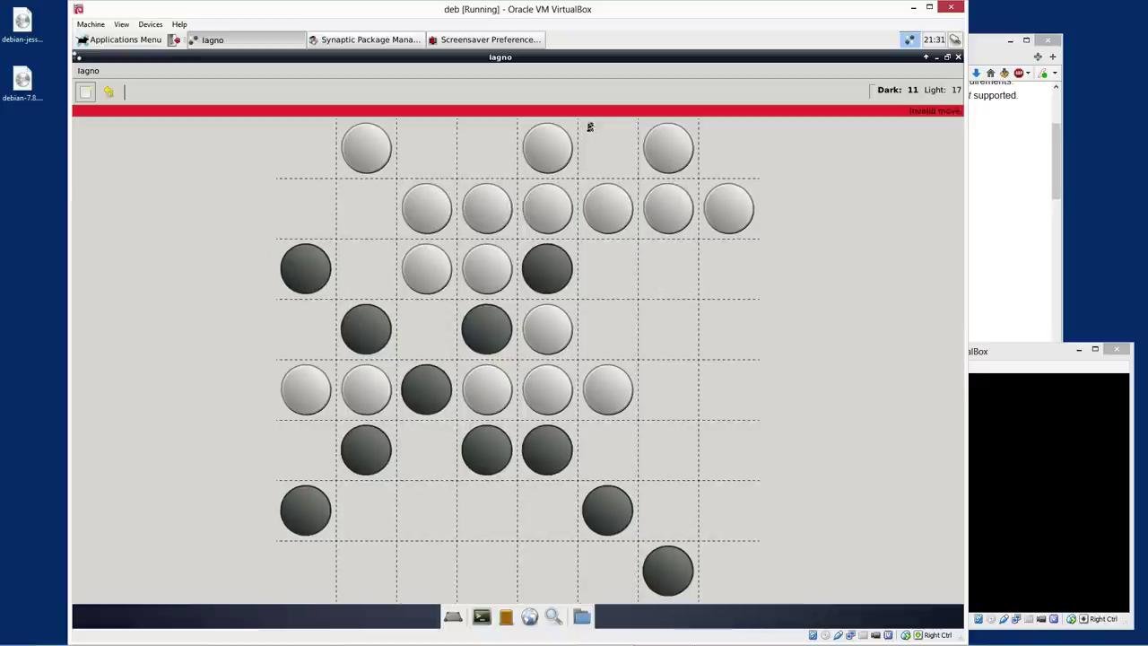
left_click(473, 157)
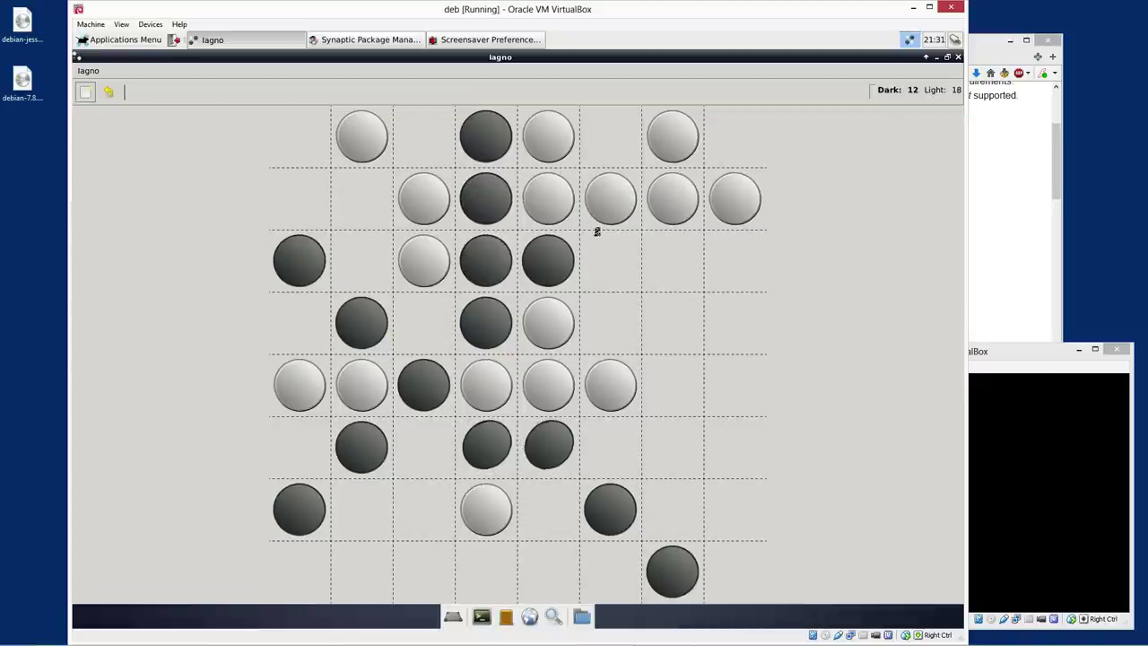
left_click(611, 137)
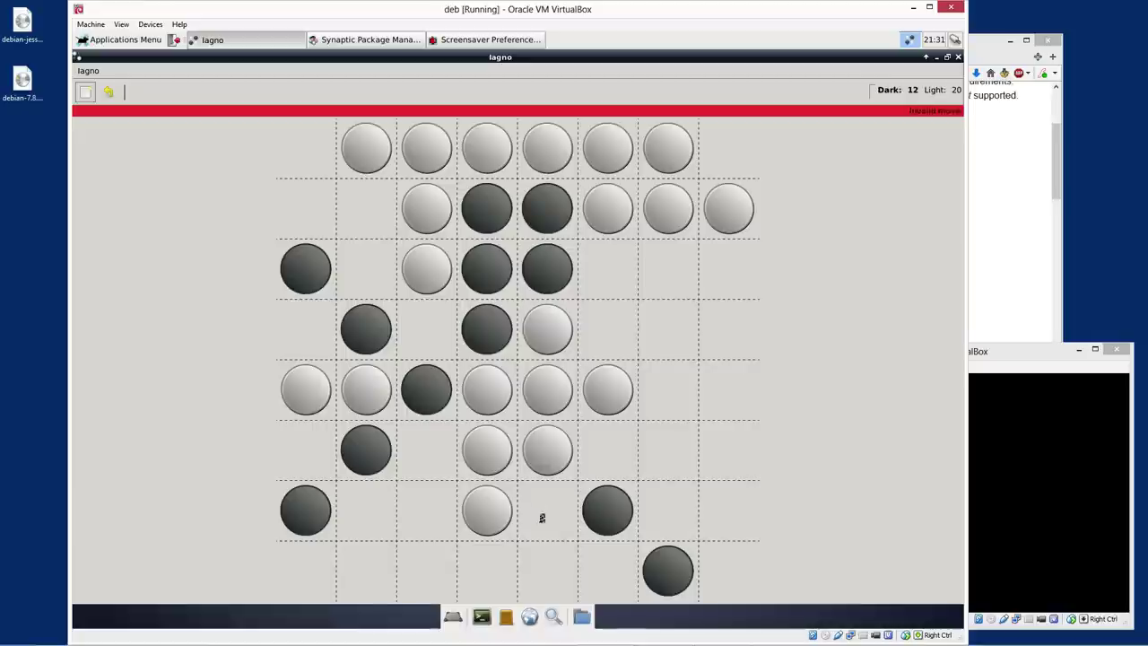
left_click(541, 517)
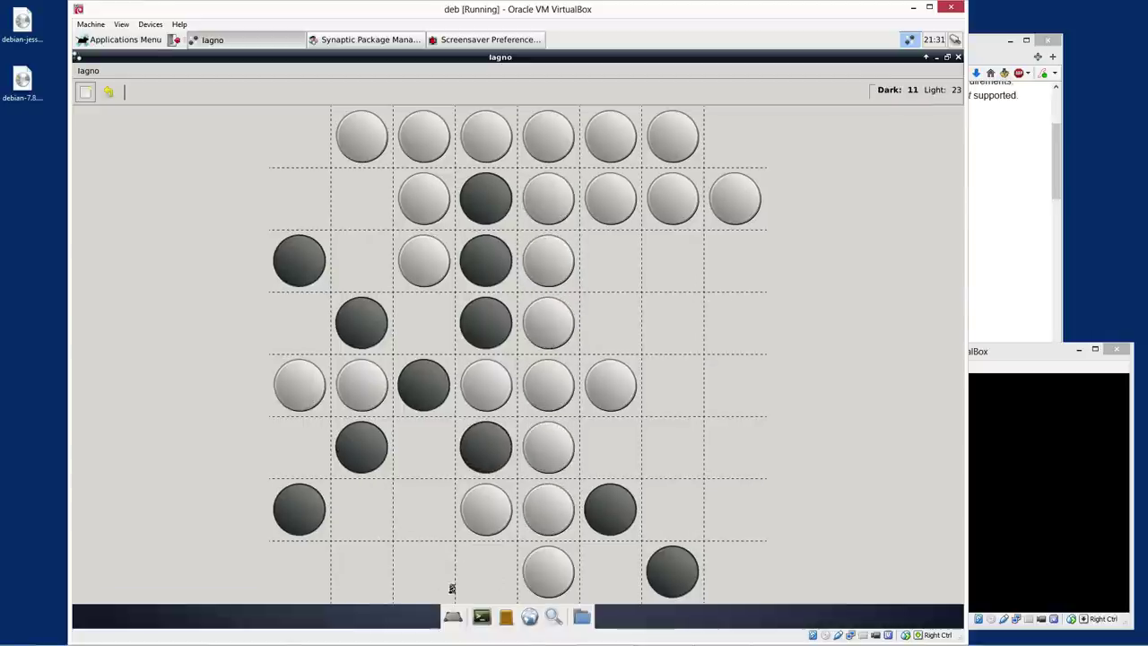
left_click(415, 520)
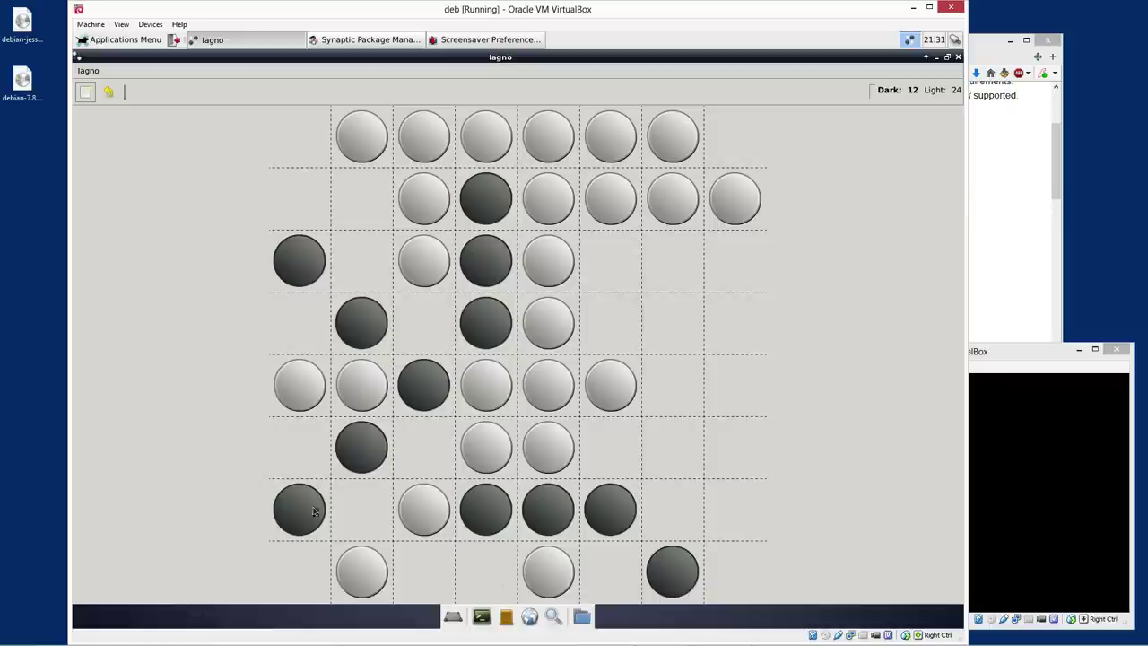
Play further dark moves to the bottom-left corner, reaching 12–38, and glance at Synaptic
left_click(610, 343)
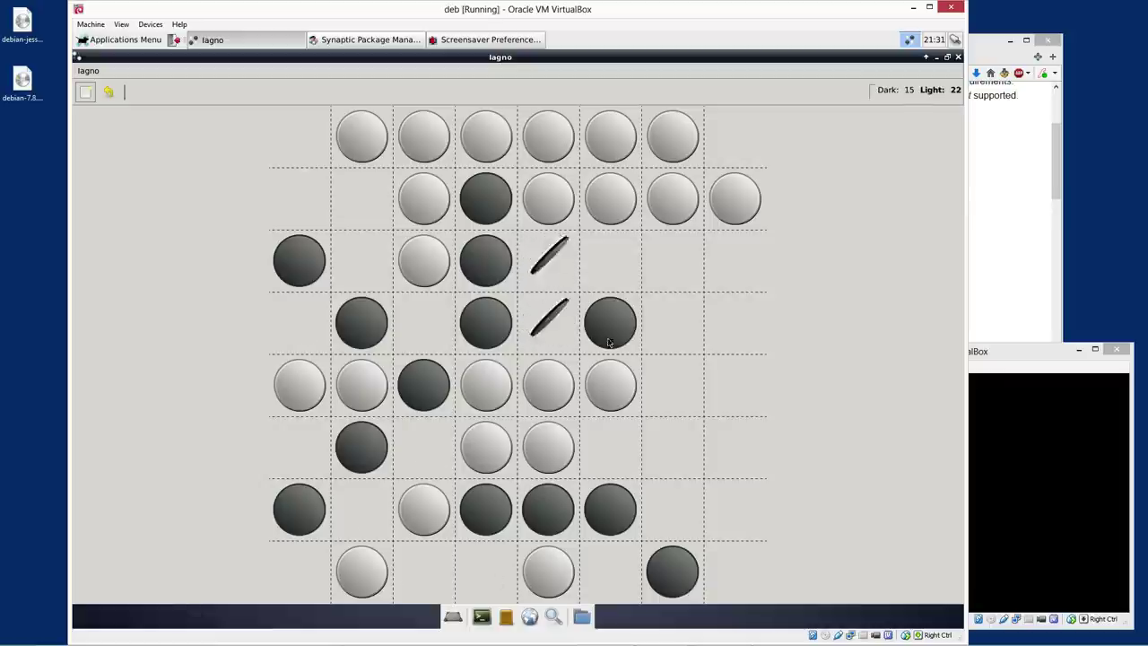
left_click(677, 276)
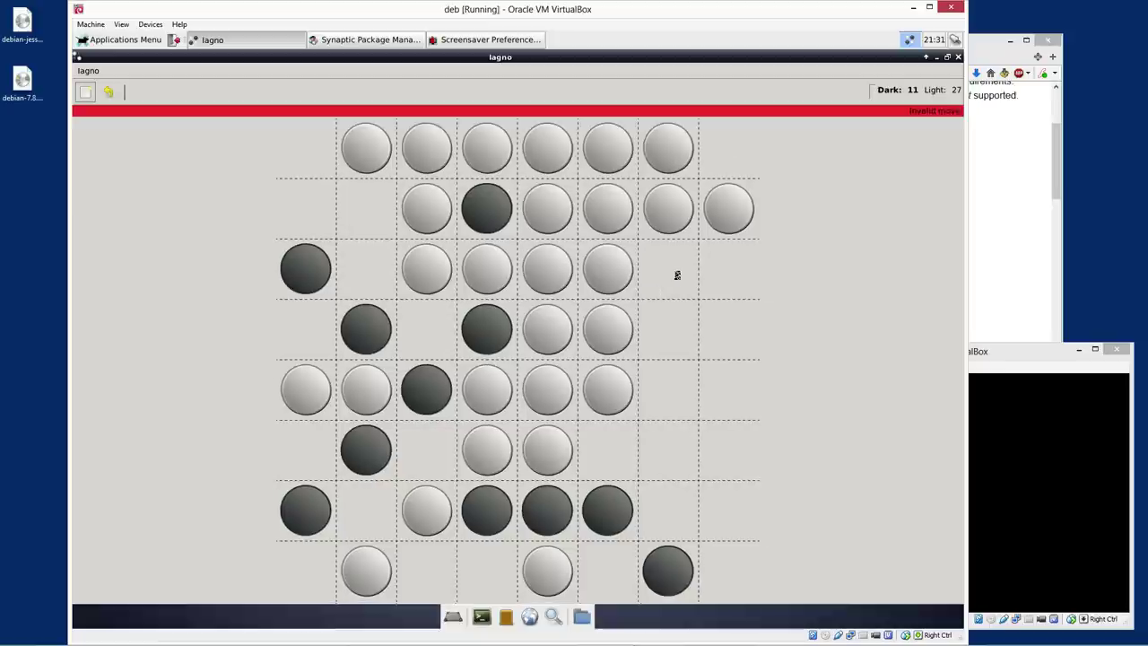
left_click(677, 350)
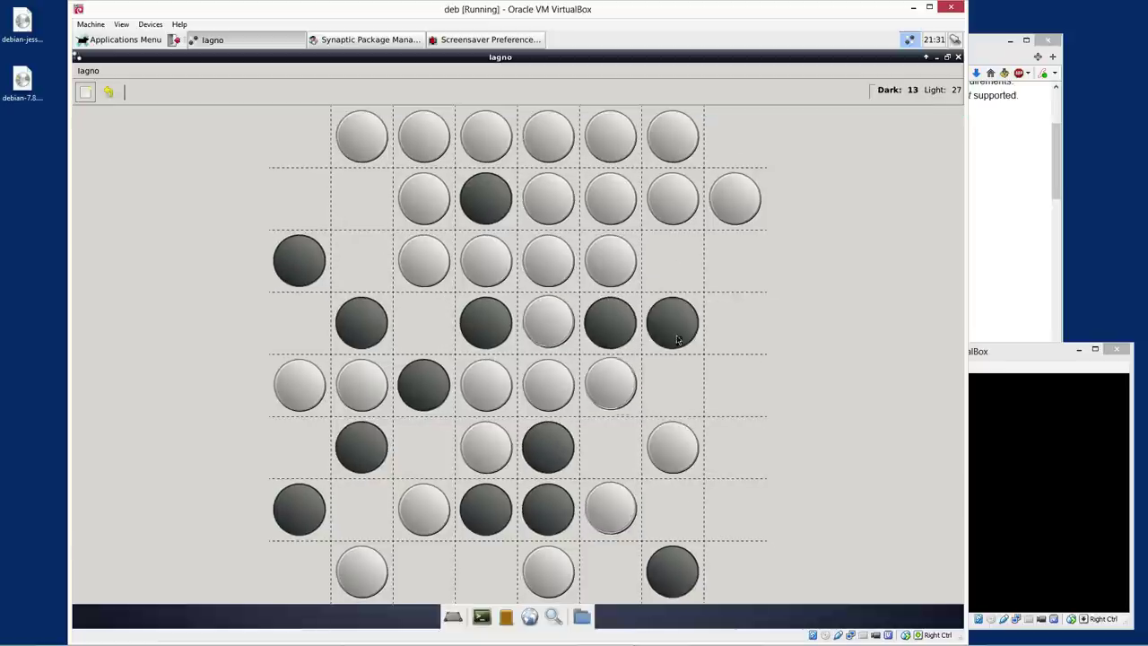
left_click(681, 269)
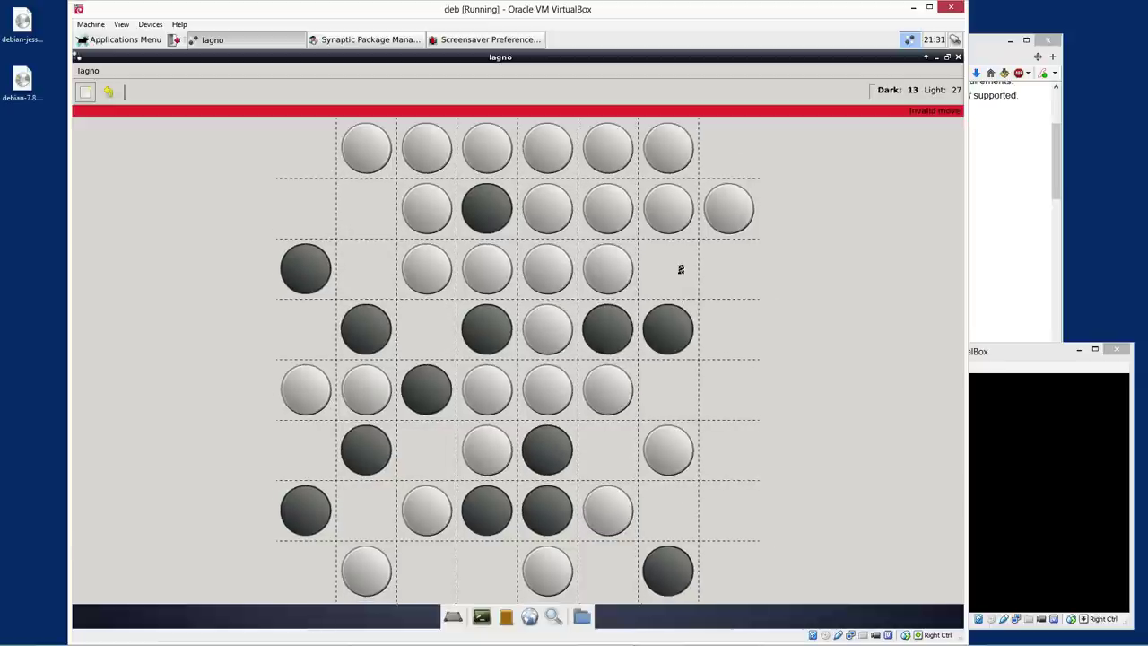
left_click(667, 405)
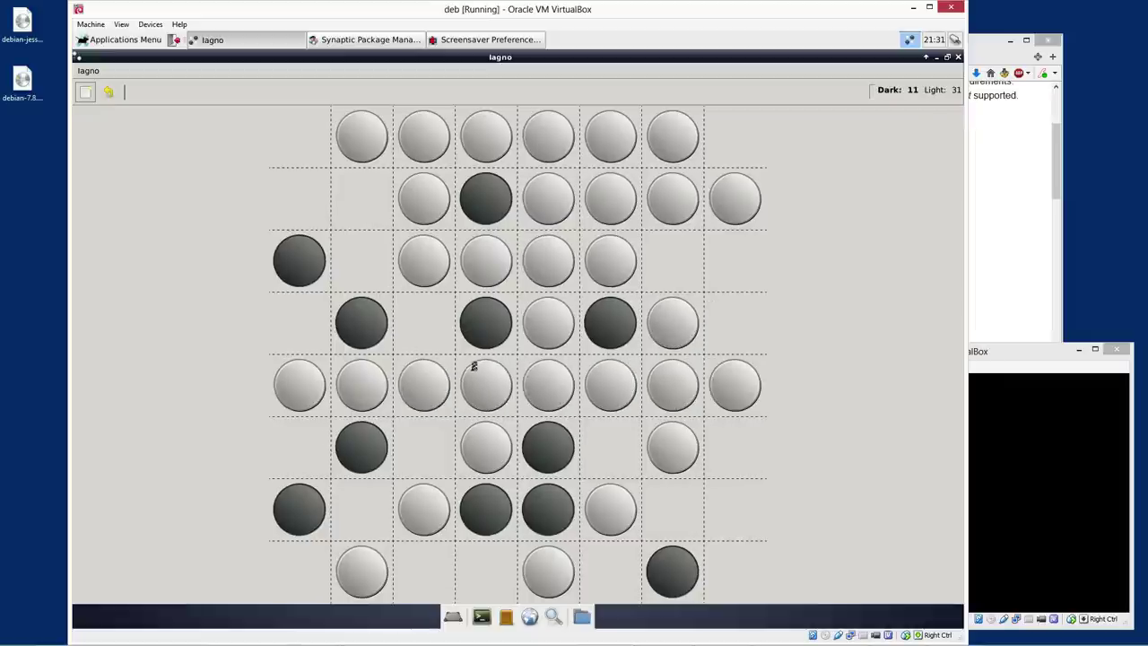
left_click(439, 328)
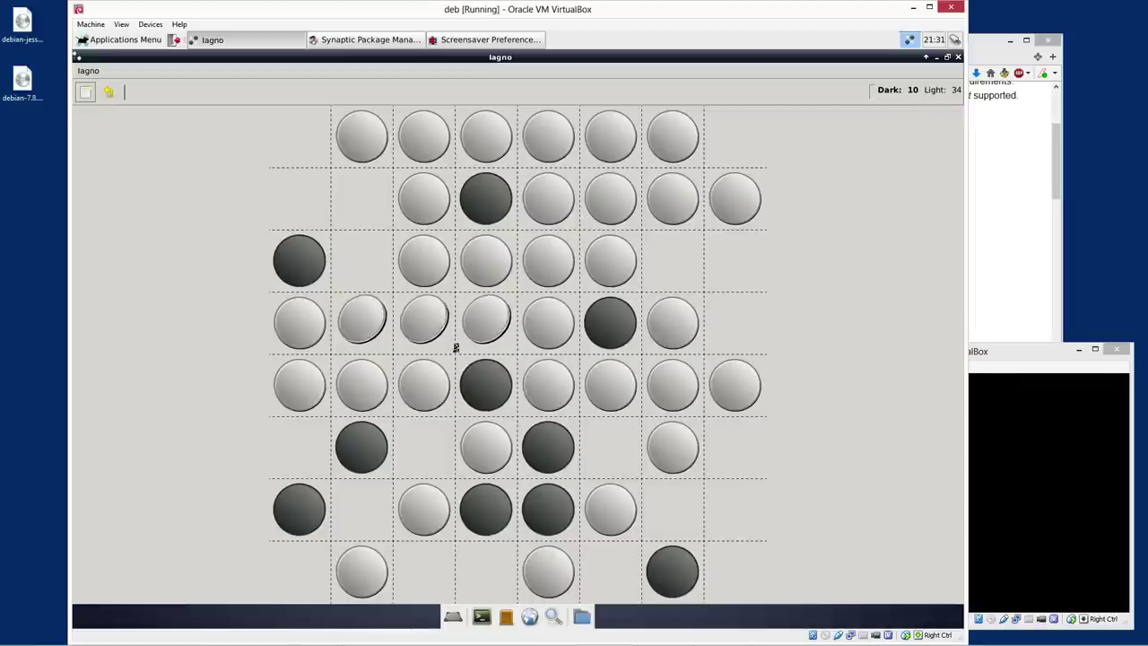
left_click(316, 467)
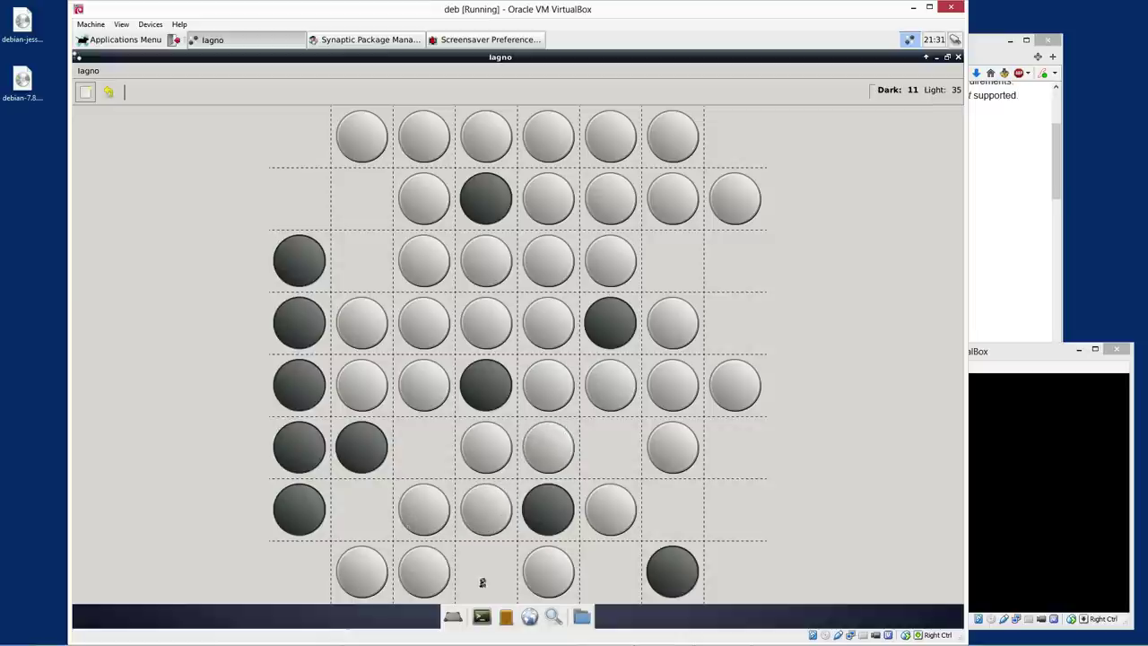
left_click(481, 579)
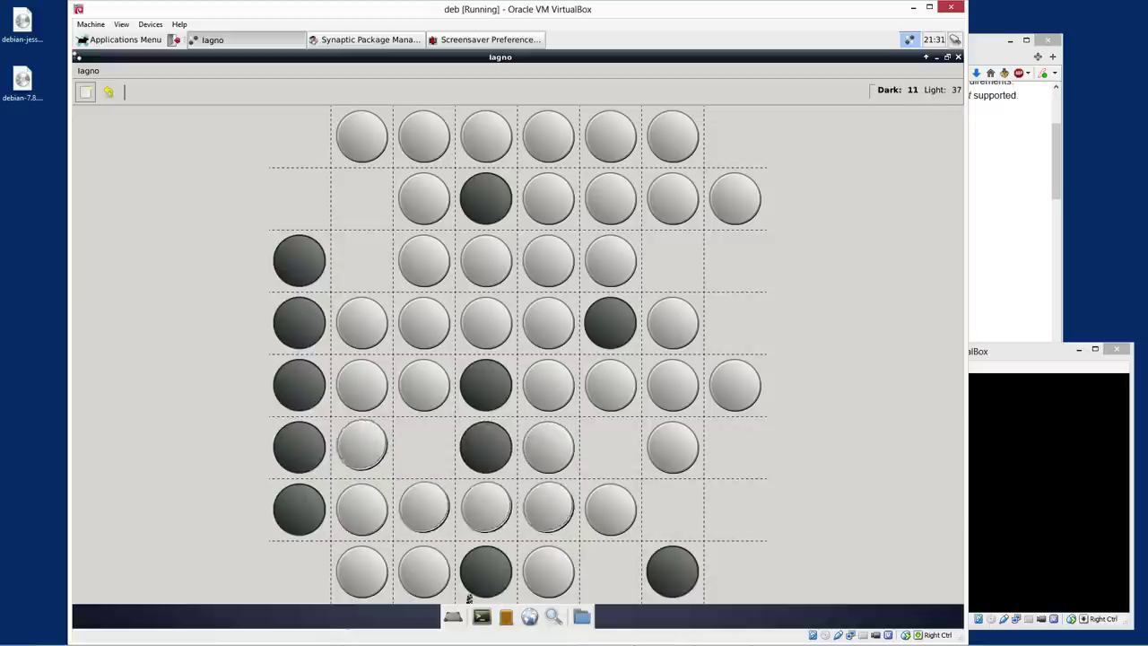
left_click(308, 591)
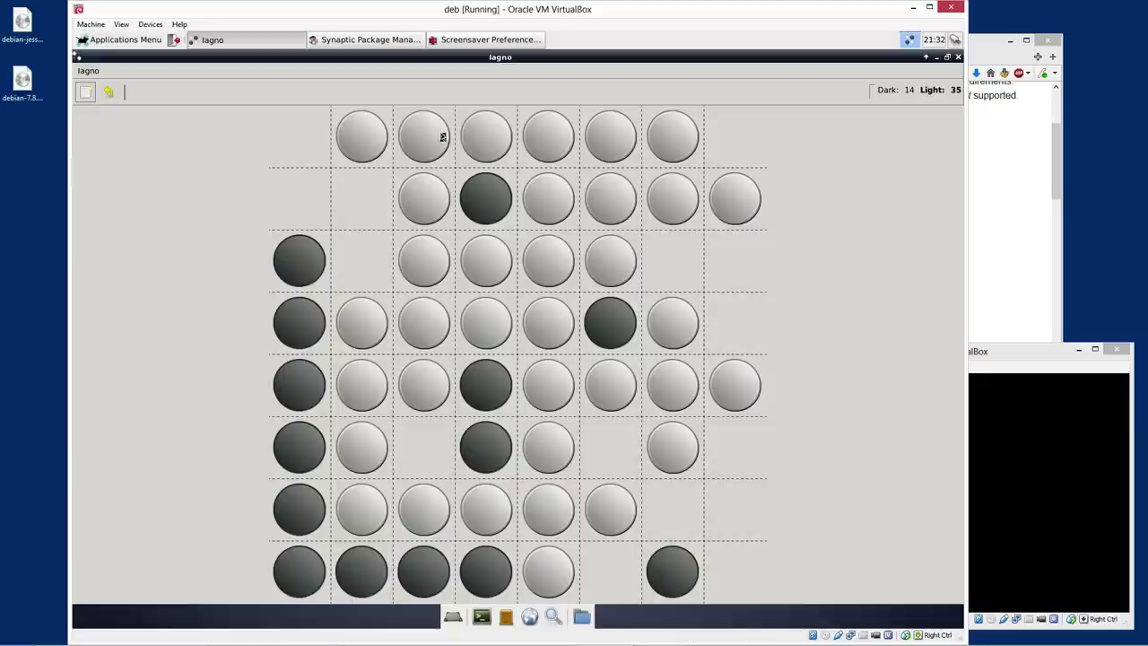
left_click(392, 40)
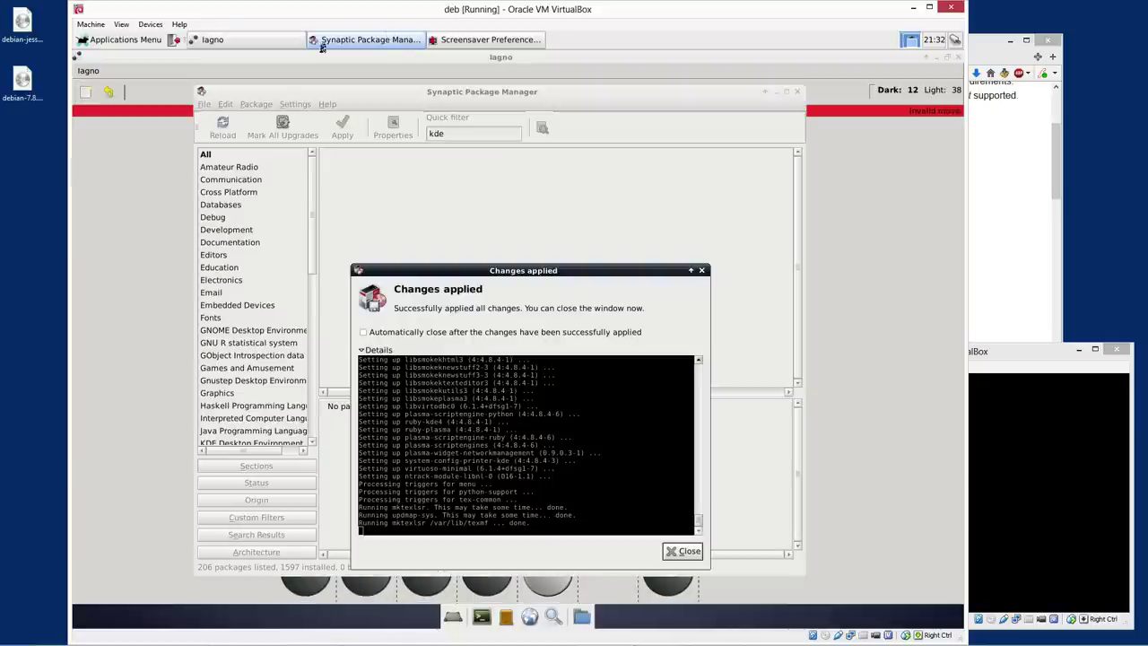
left_click(252, 38)
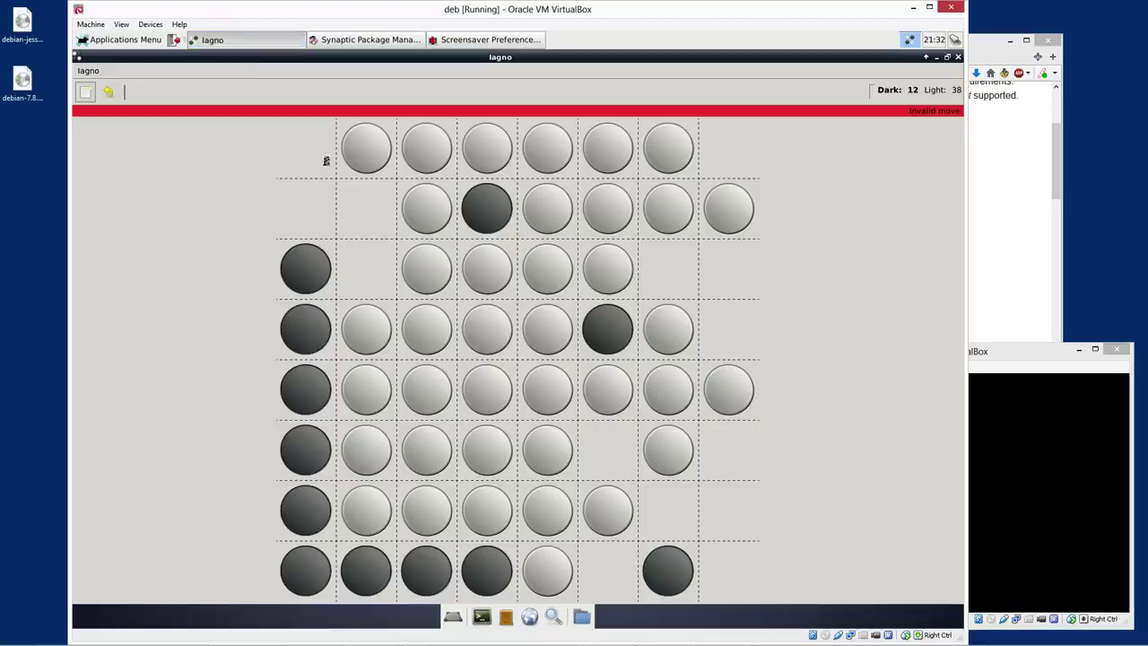
Finish Iagno with both top corners, Dark winning 43 to 20, then close it
left_click(367, 294)
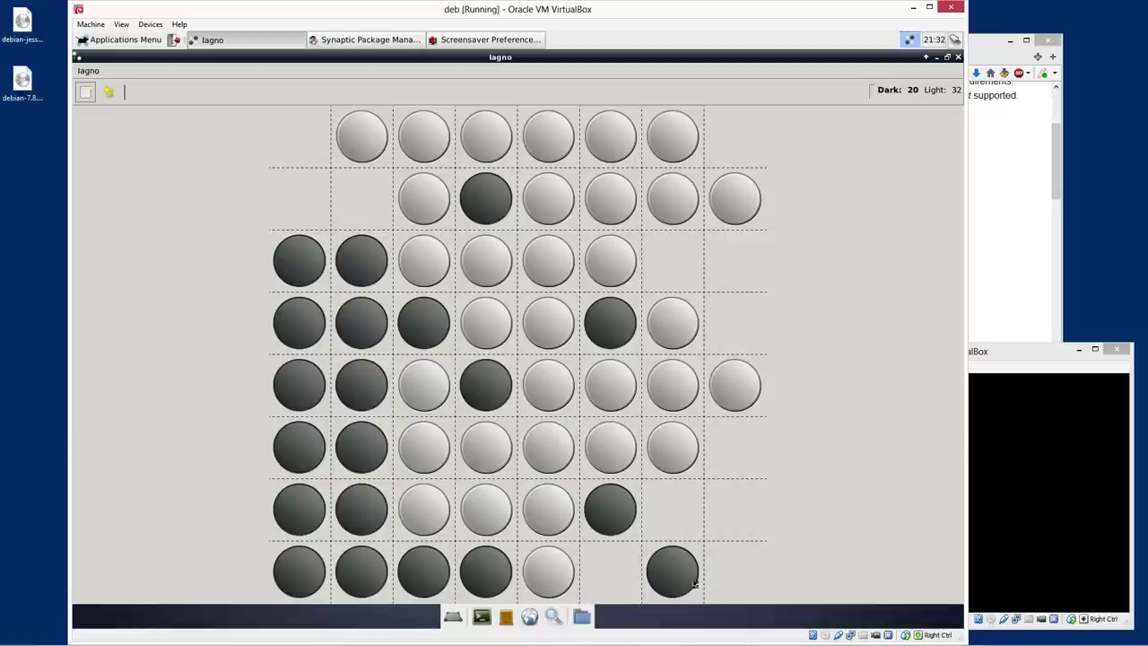
left_click(616, 590)
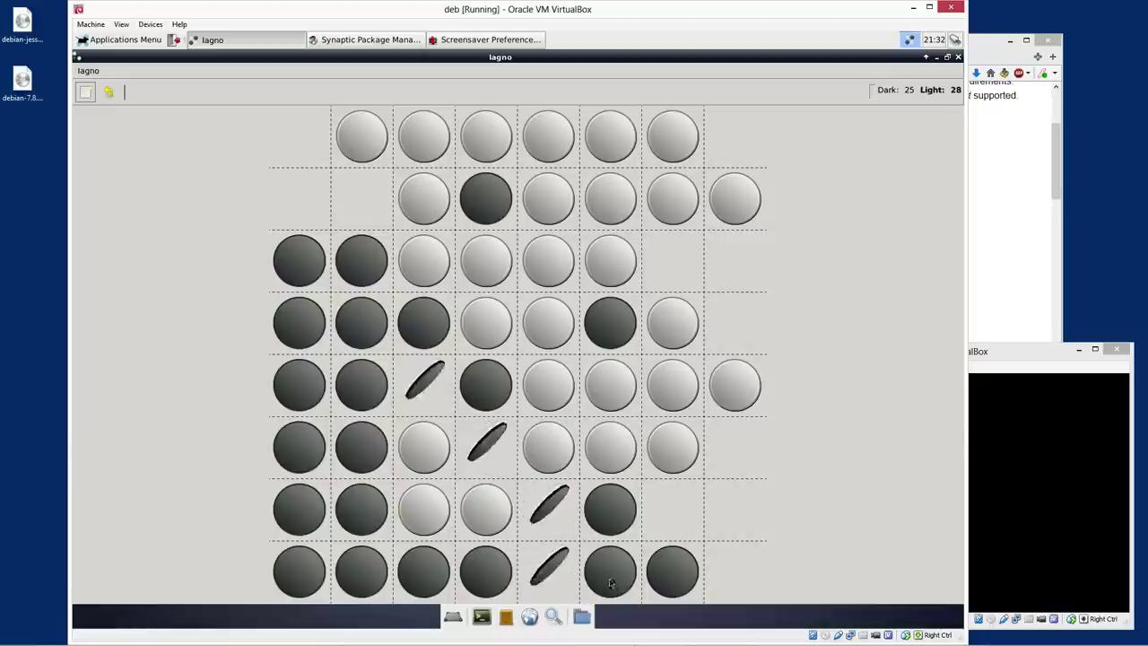
left_click(737, 271)
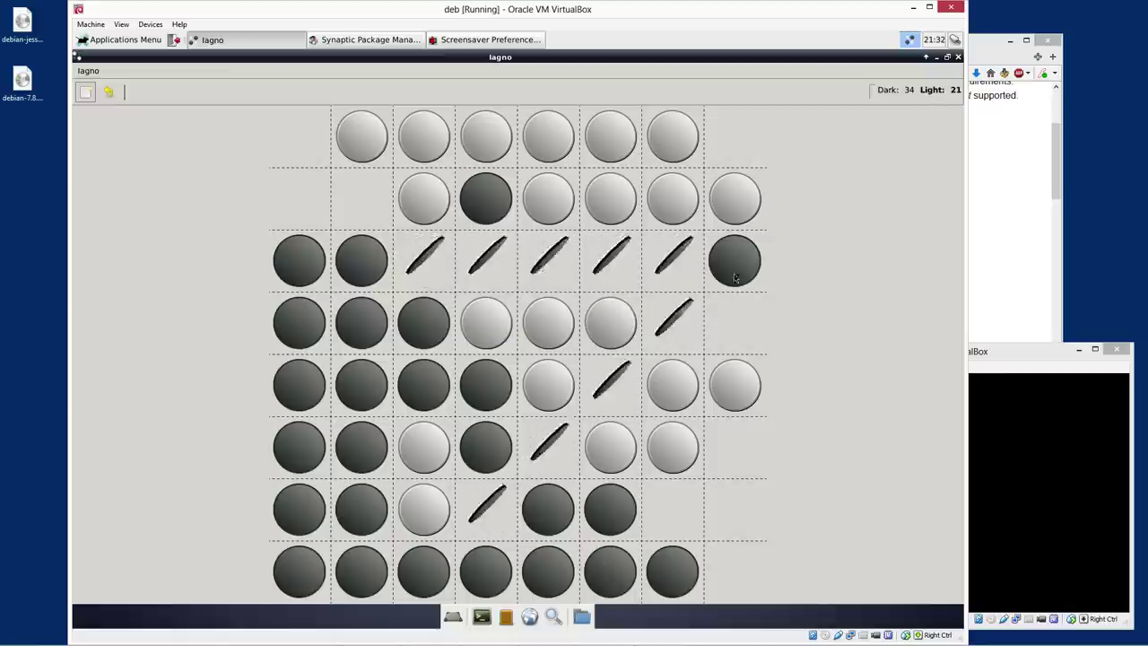
left_click(742, 528)
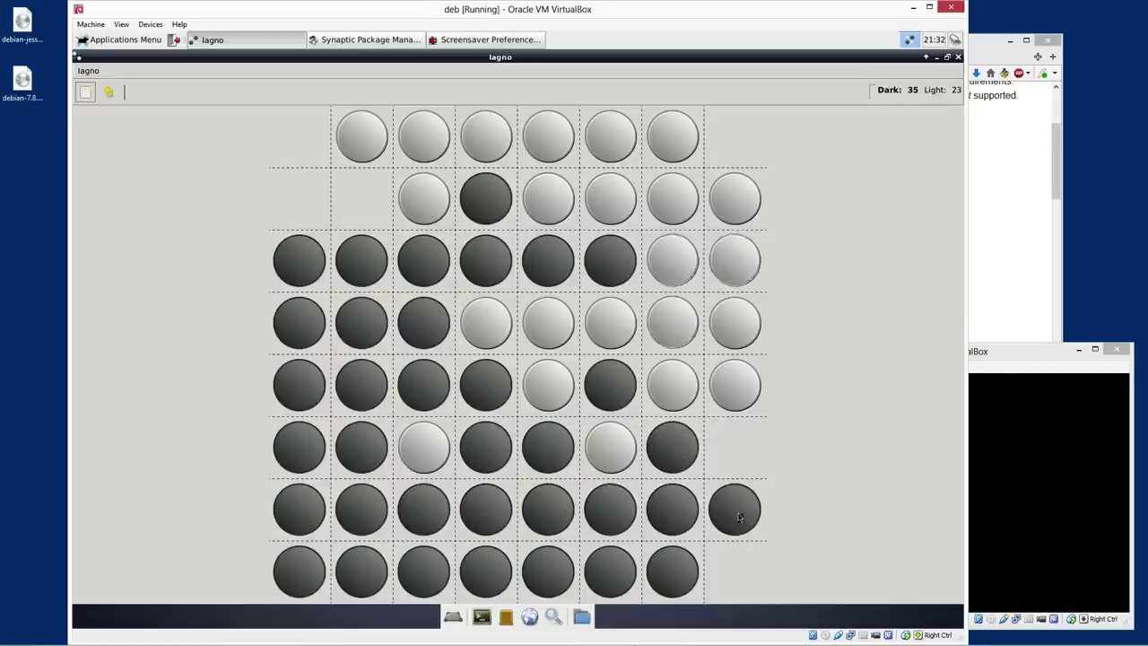
left_click(737, 138)
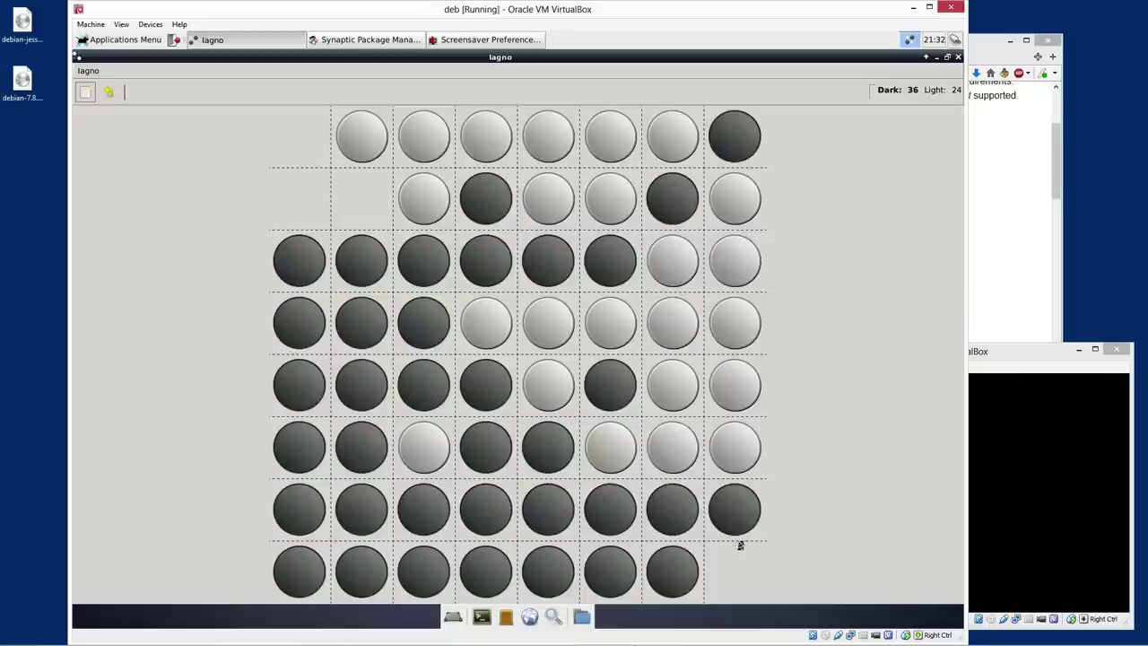
left_click(278, 148)
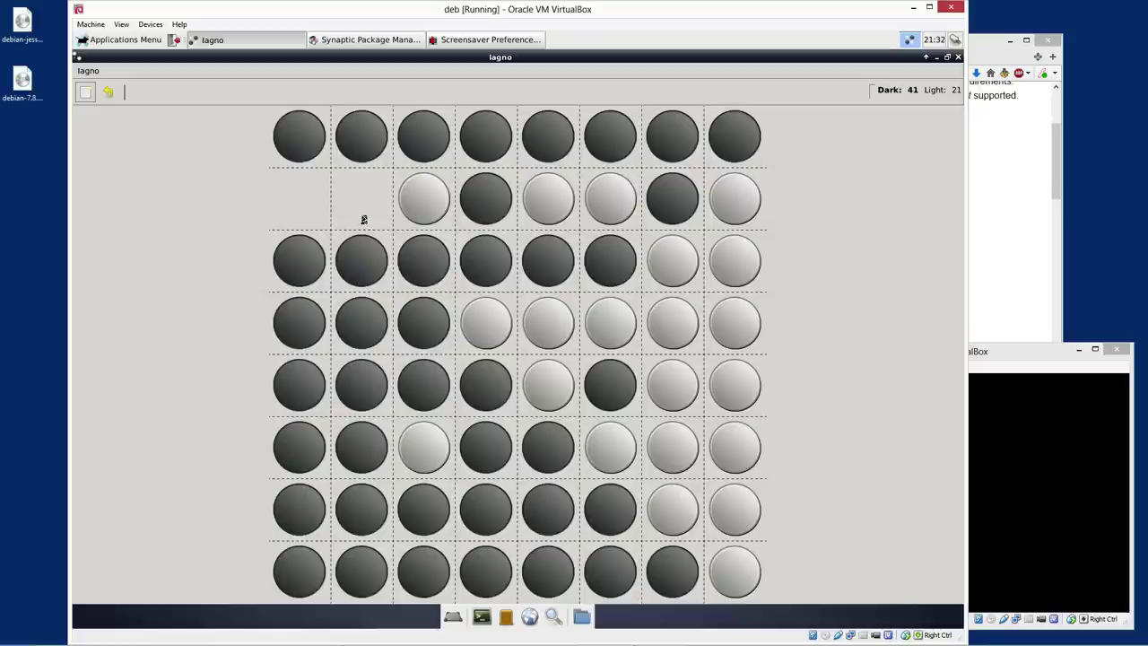
left_click(363, 219)
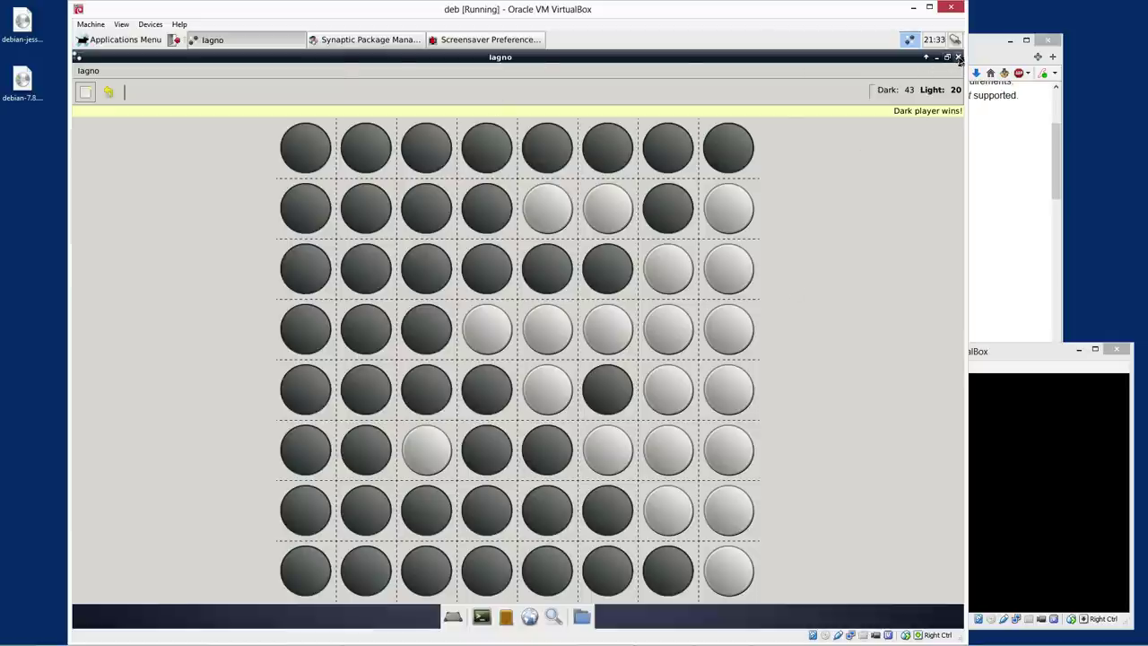
left_click(957, 57)
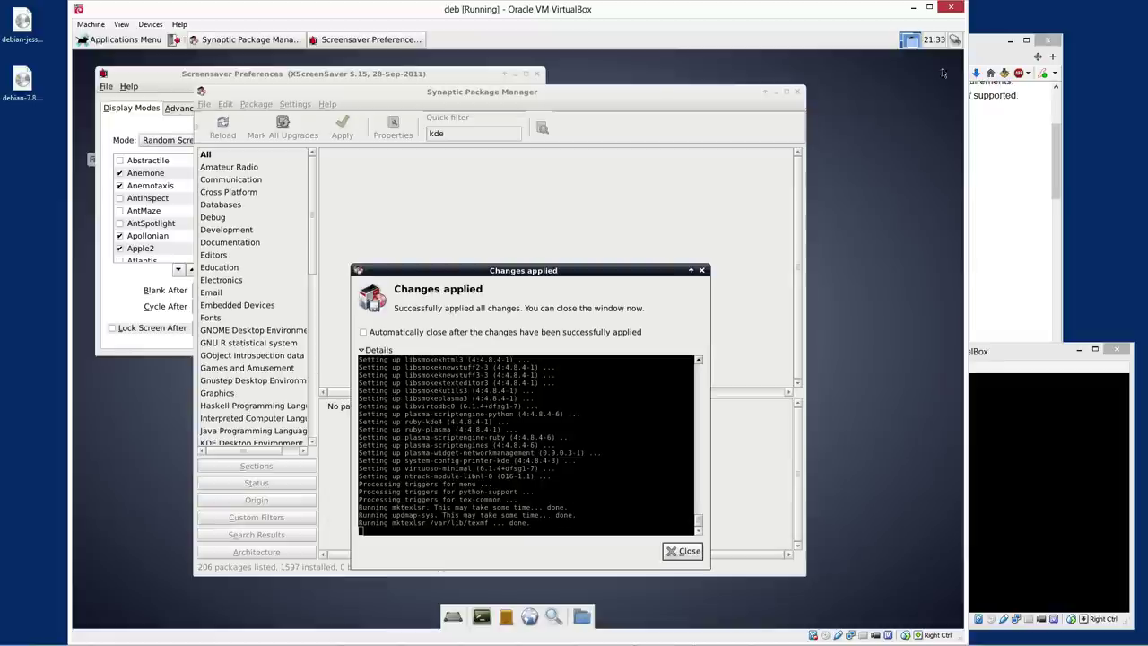
Close Synaptic's Changes applied report and log out of the Xfce session to the login screen
left_click(681, 551)
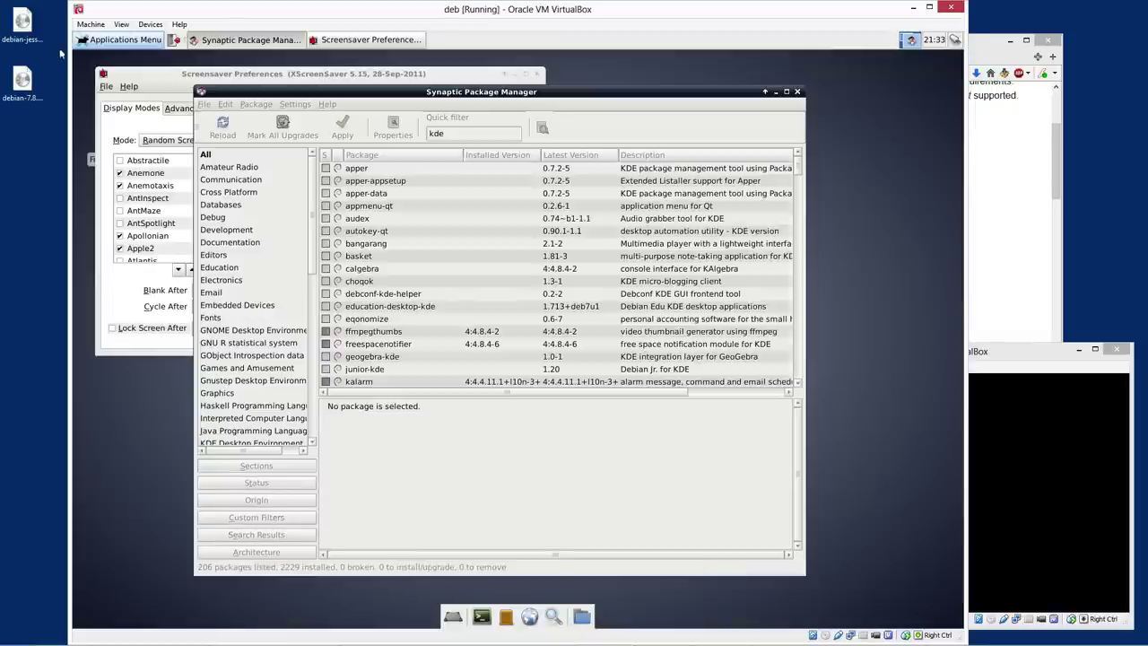
left_click(164, 40)
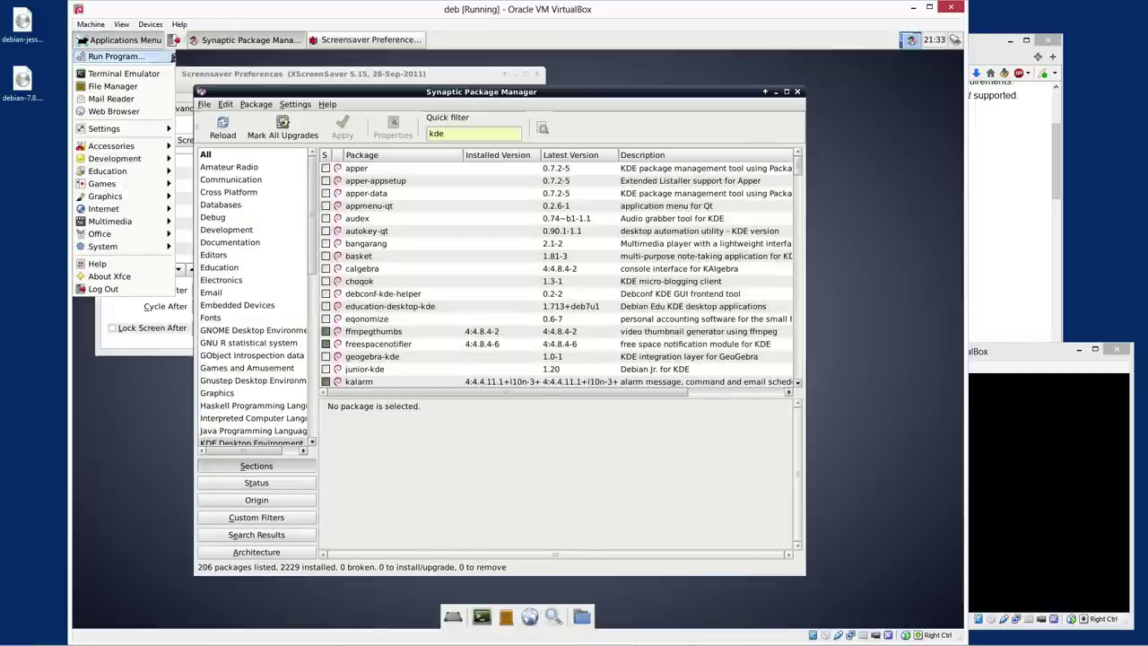
left_click(104, 289)
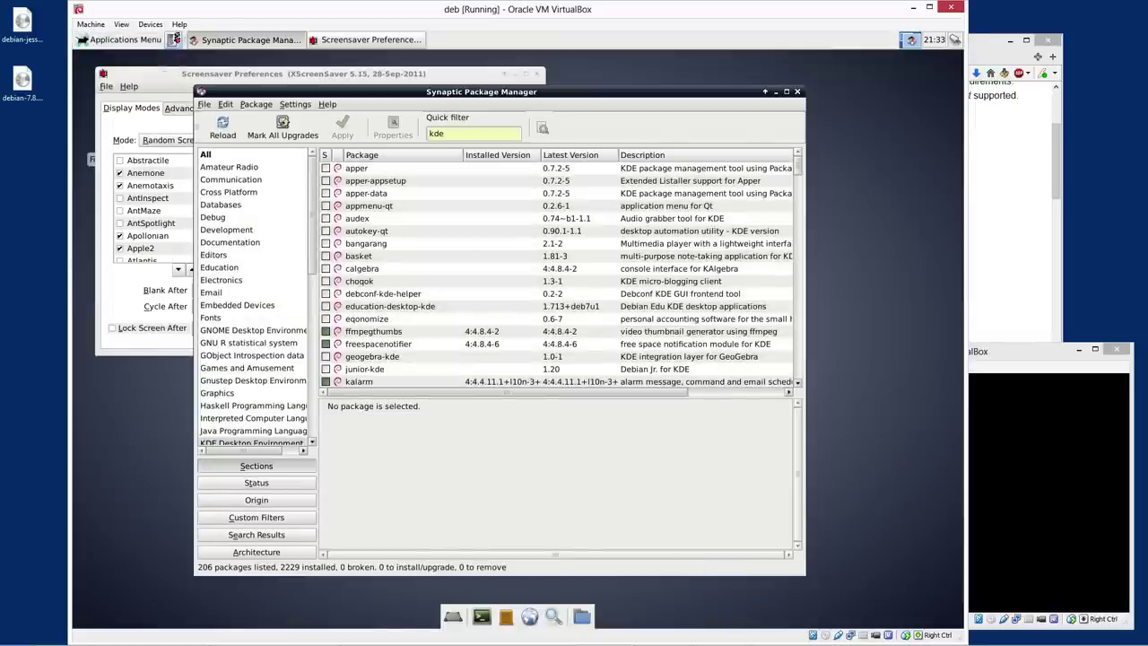
key("Return")
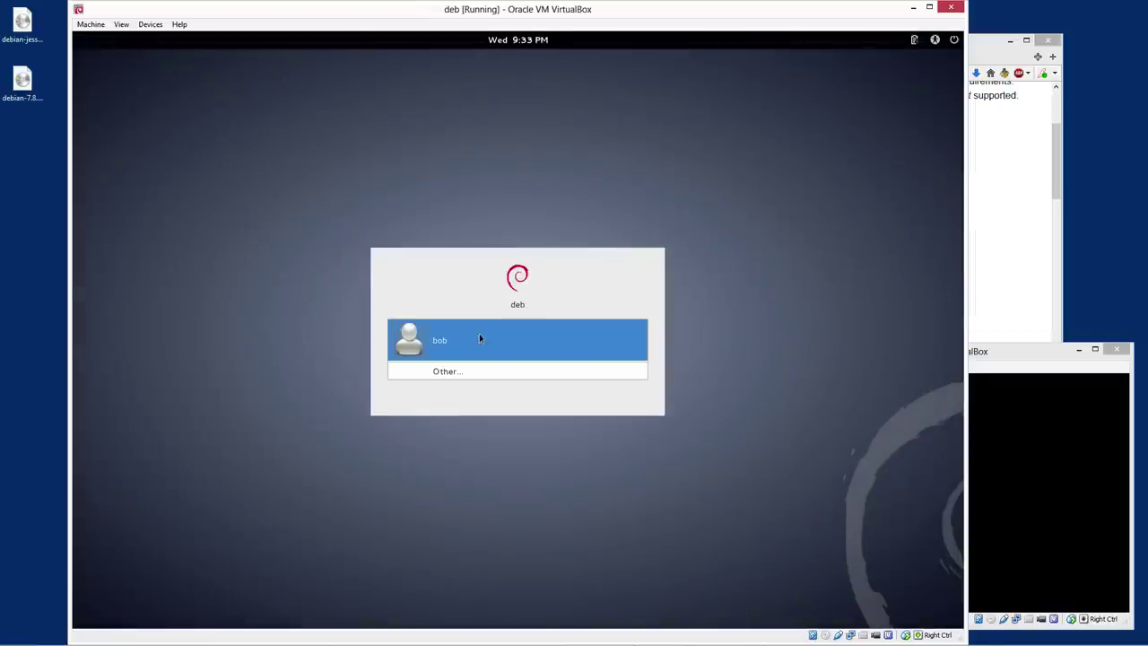
left_click(479, 336)
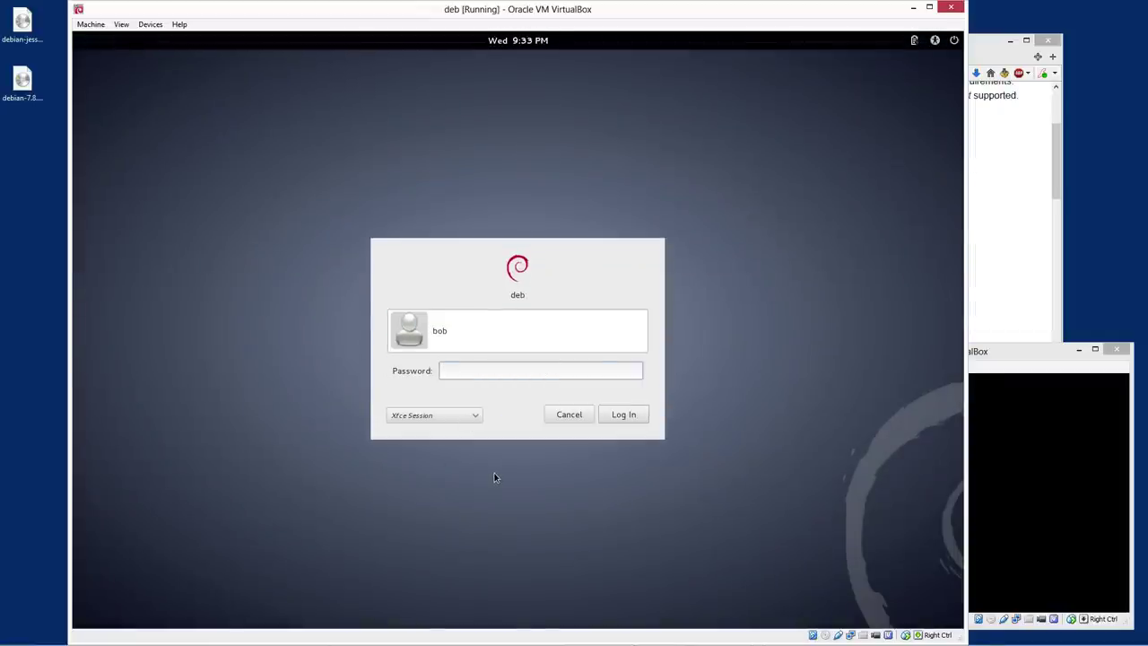
left_click(91, 24)
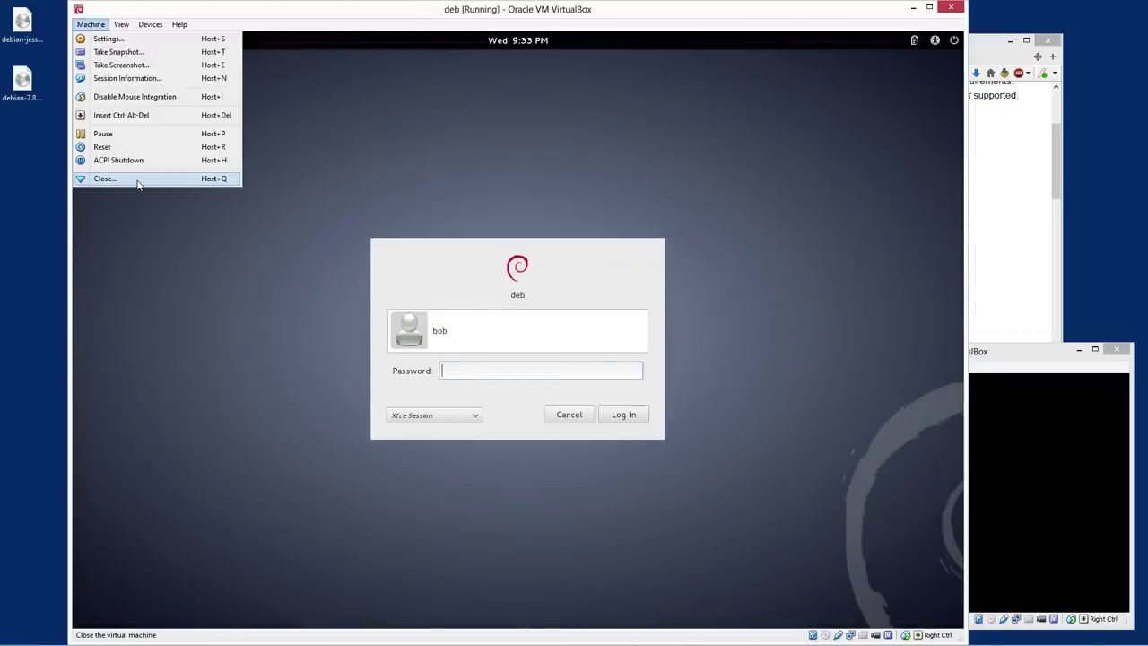
Shut down the deb VM via the shutdown signal and bring VirtualBox Manager forward
left_click(137, 182)
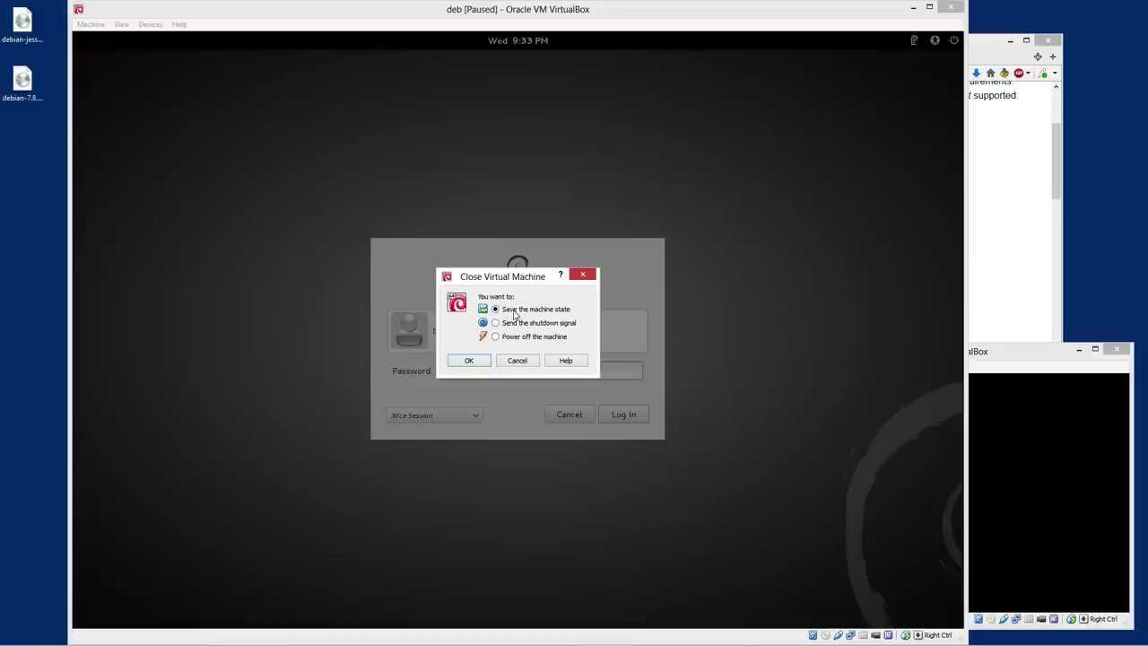
left_click(465, 361)
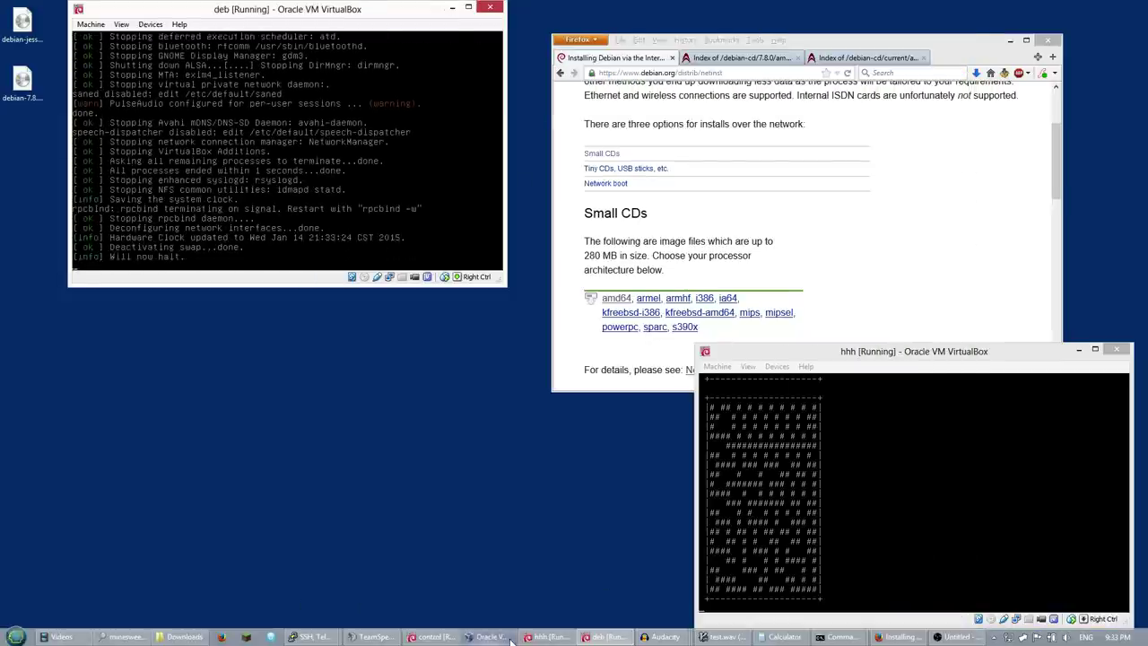
left_click(490, 635)
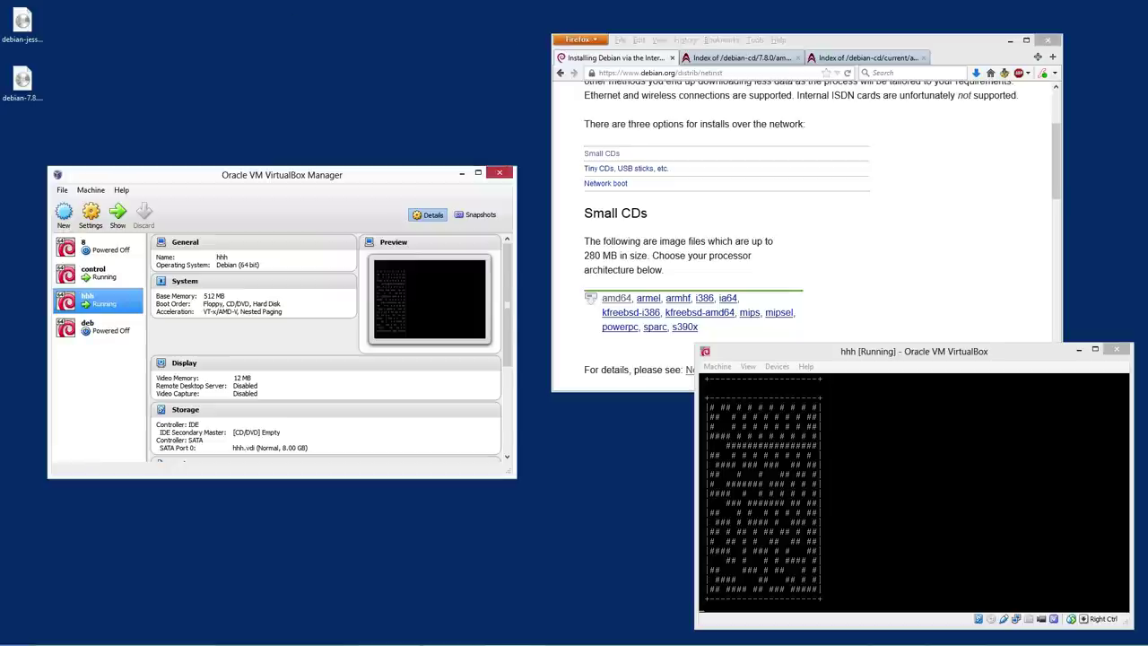
Inspect the hhh VM's display settings unchanged and cancel a deb clone dialog
right_click(108, 303)
left_click(144, 306)
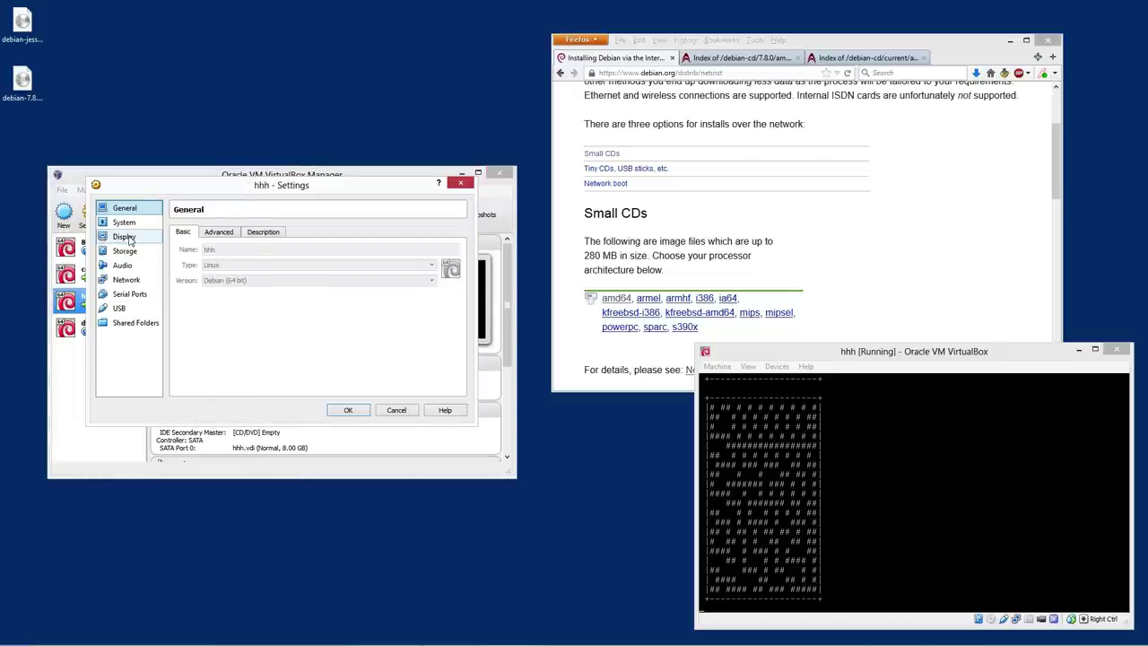
left_click(124, 236)
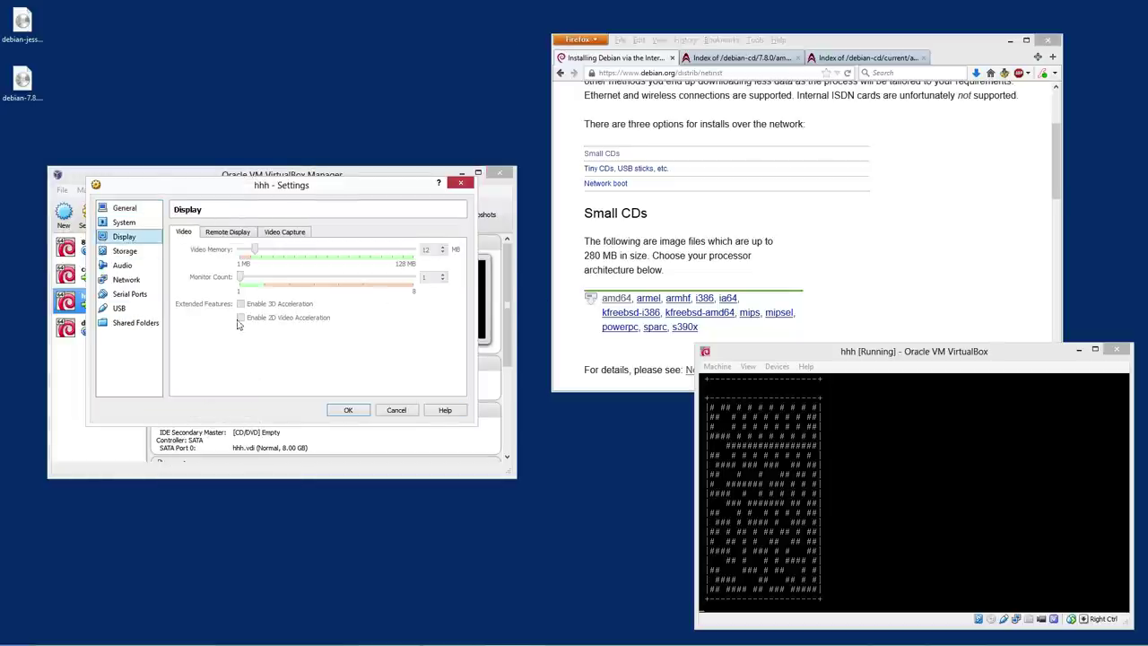
left_click(400, 410)
left_click(97, 332)
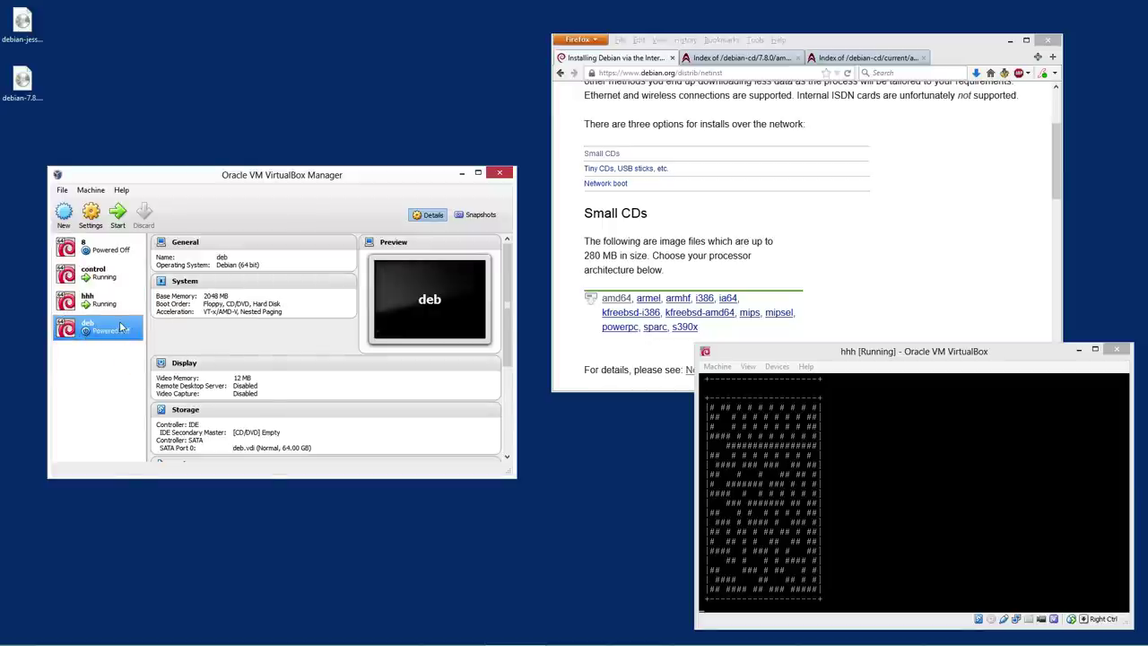
right_click(117, 324)
left_click(153, 341)
left_click(360, 419)
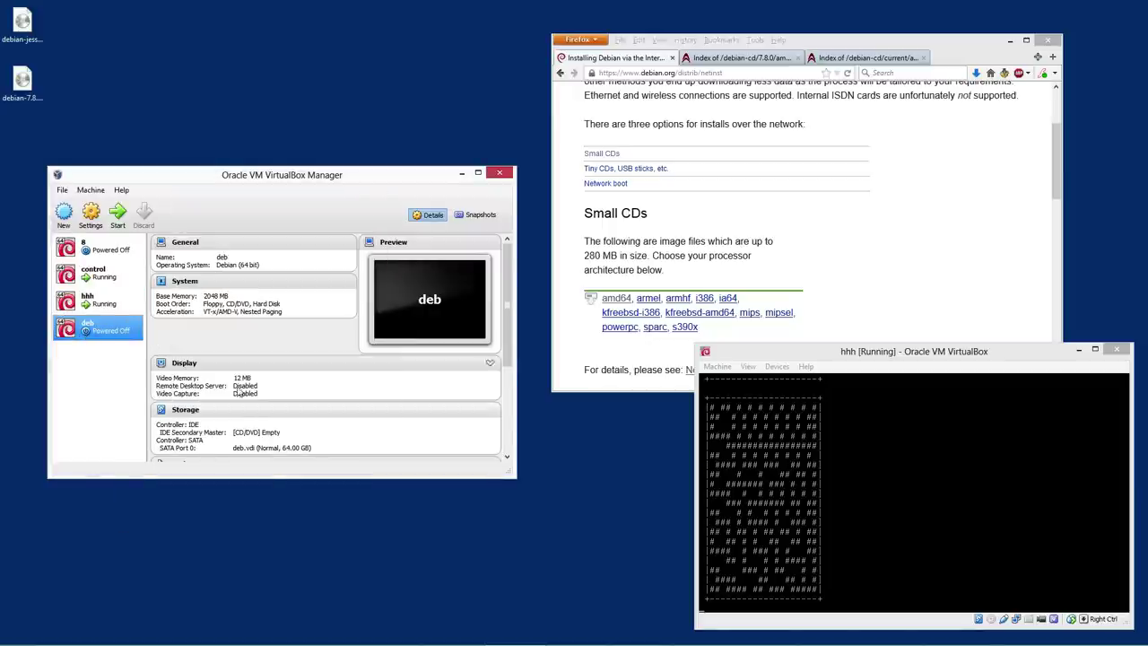
Give the deb VM 64 MB video memory and enable 3D acceleration
right_click(105, 334)
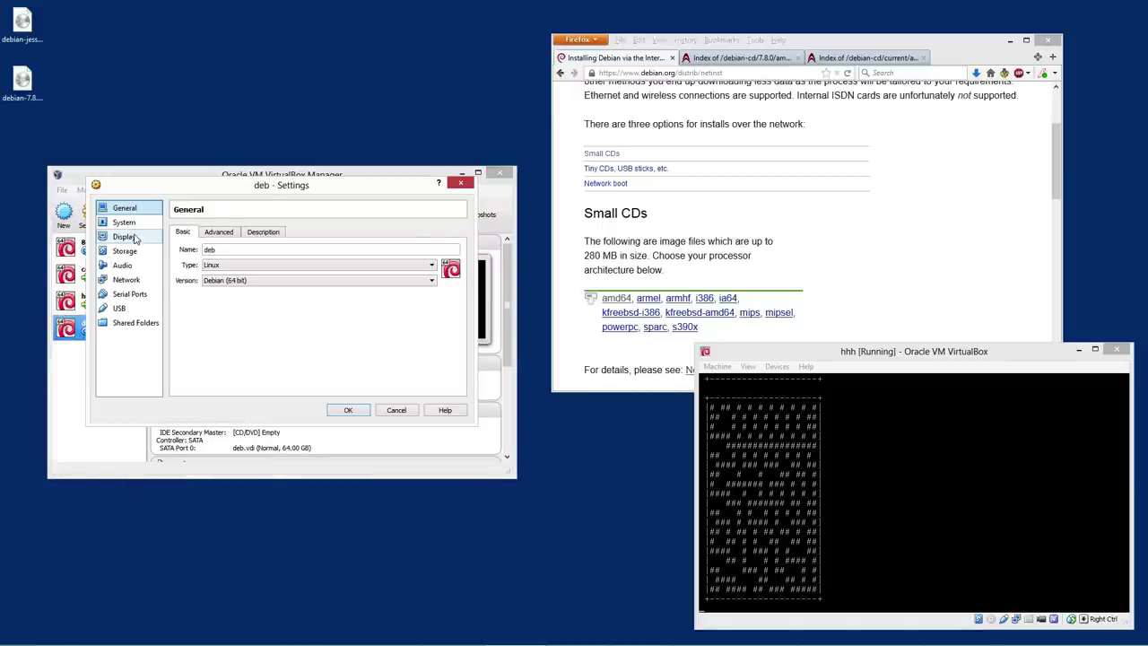
left_click(125, 237)
left_click_drag(326, 258, 338, 259)
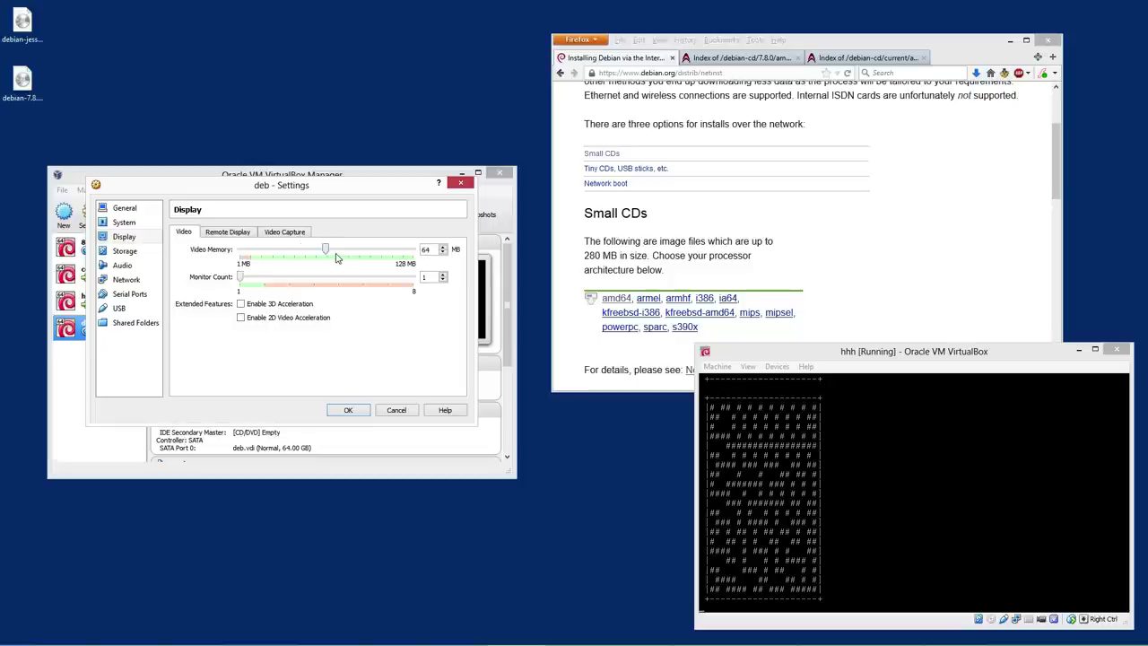
left_click(247, 317)
left_click(346, 410)
Verify deb's display settings show 3D acceleration enabled, then start the VM
right_click(119, 326)
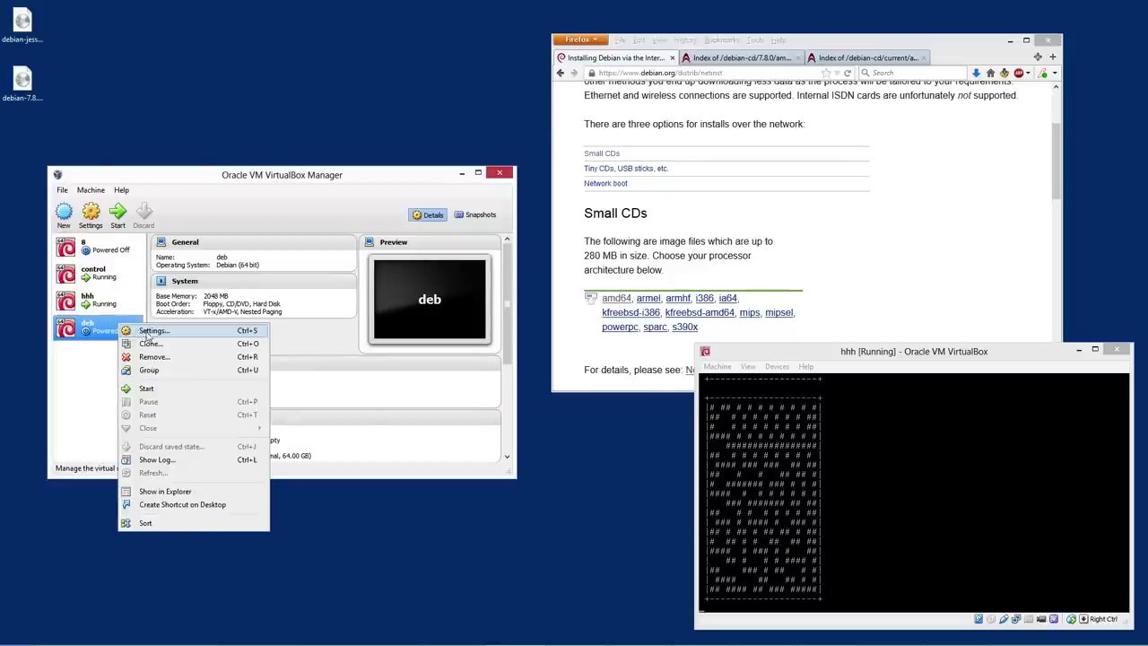
left_click(150, 331)
left_click(124, 236)
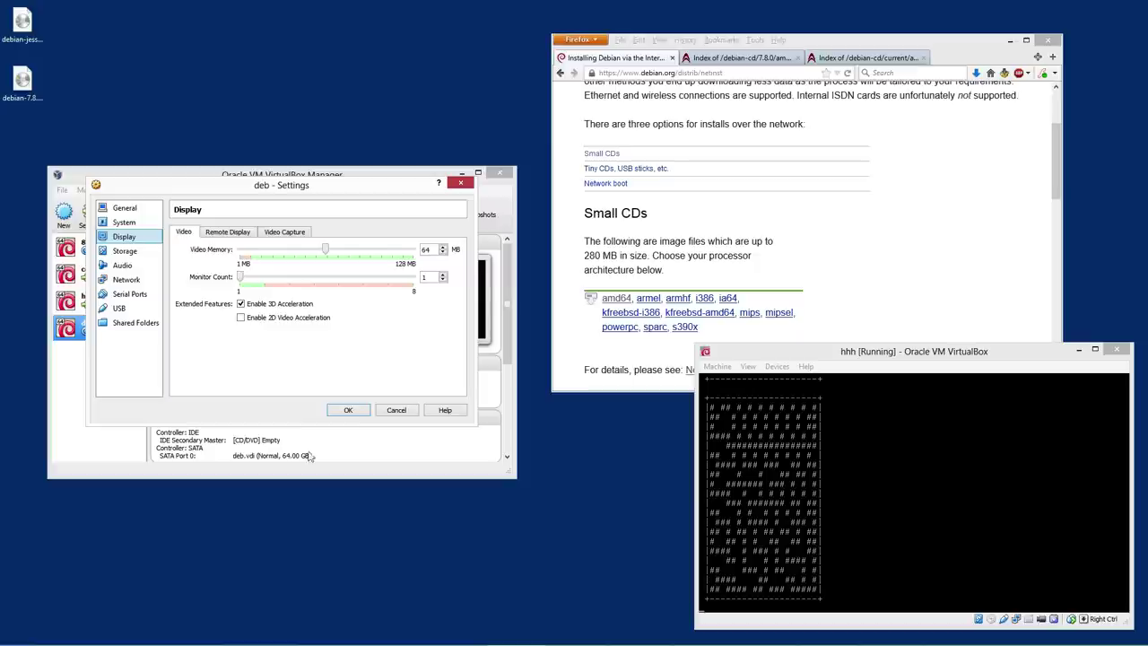
left_click(359, 414)
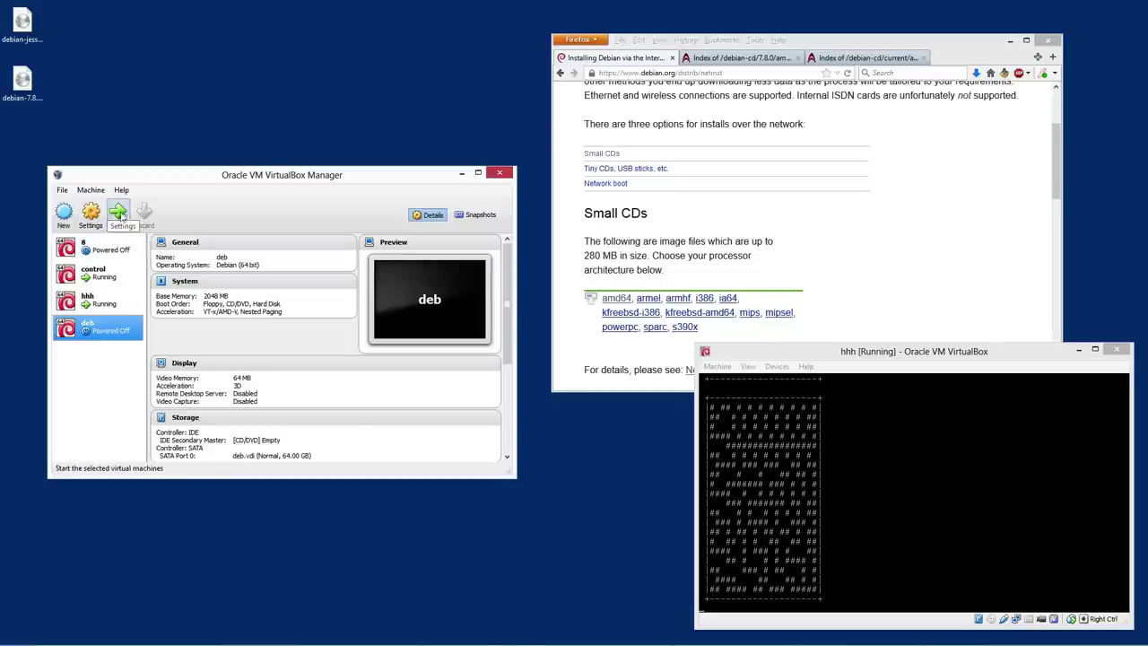
left_click(121, 215)
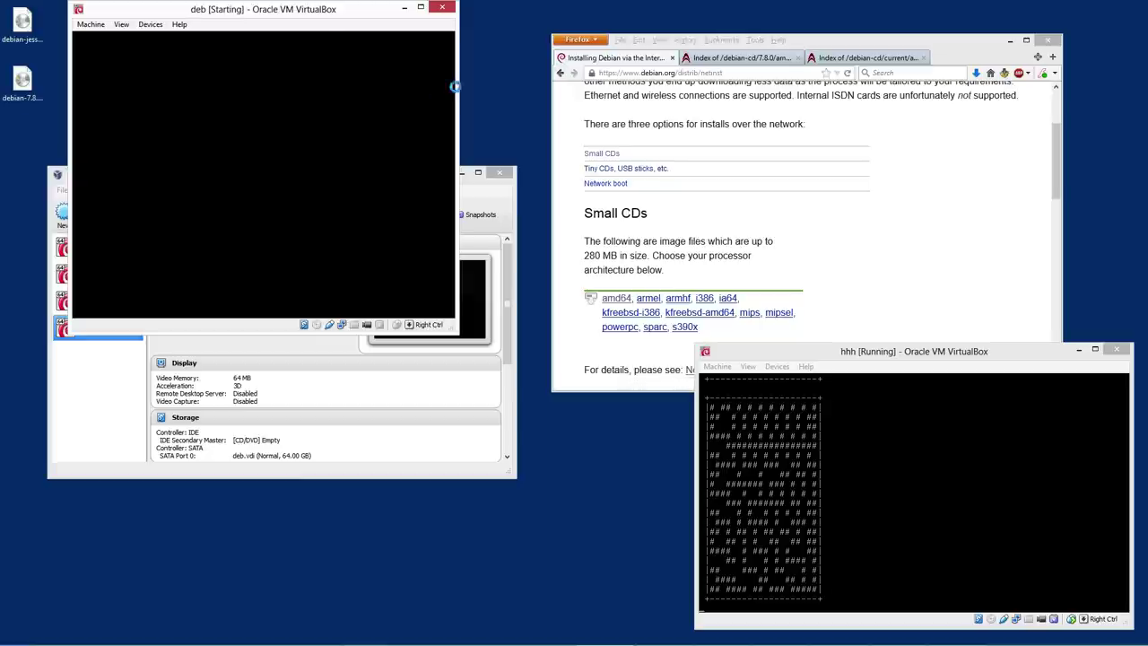
Maximize the deb VM window, boot the default GRUB entry, and go fullscreen at login
left_click_drag(273, 21, 413, 103)
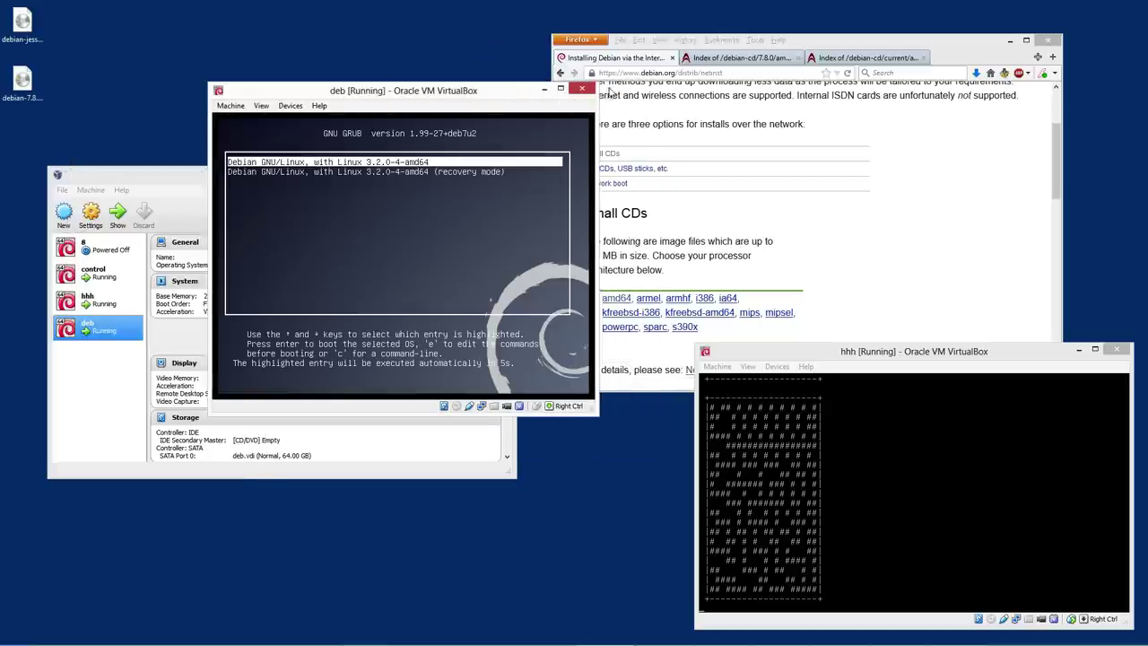
left_click(561, 90)
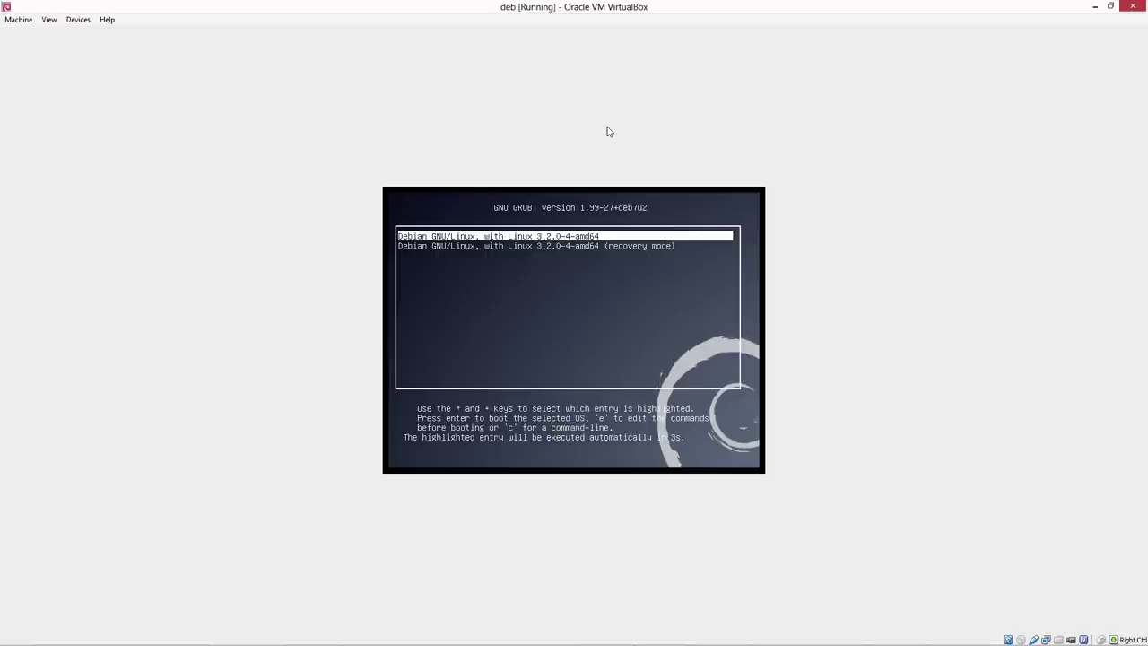
key("Return")
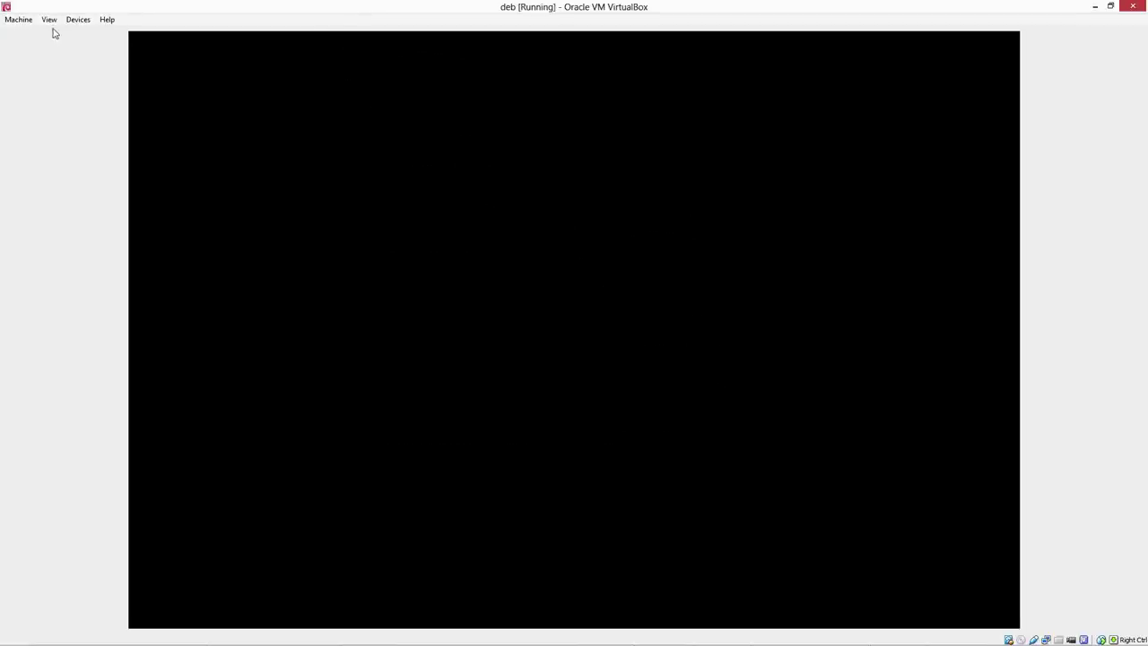
left_click(48, 19)
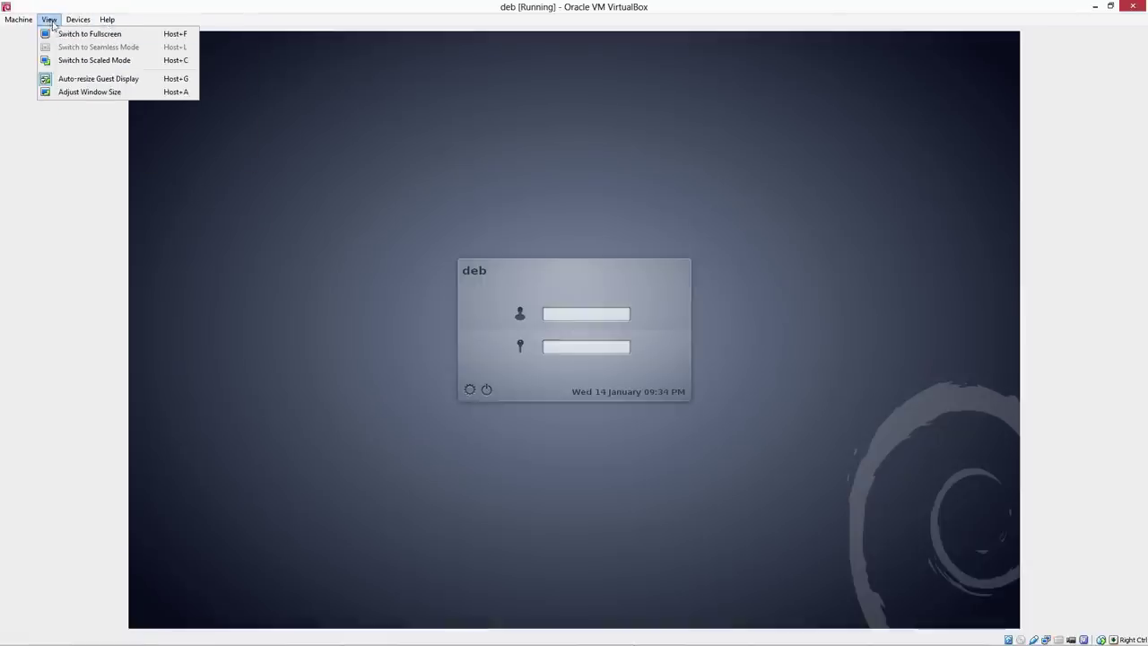
left_click(66, 33)
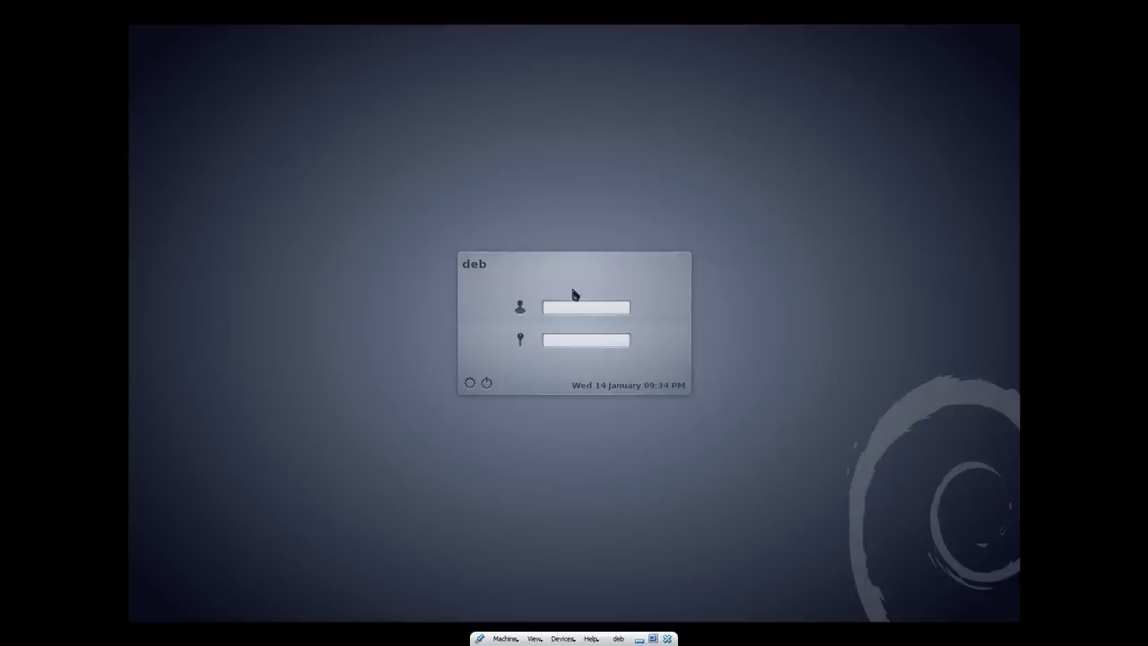
left_click(589, 319)
Choose the KDE Plasma Workspace session, enter the password, and log in
left_click(476, 384)
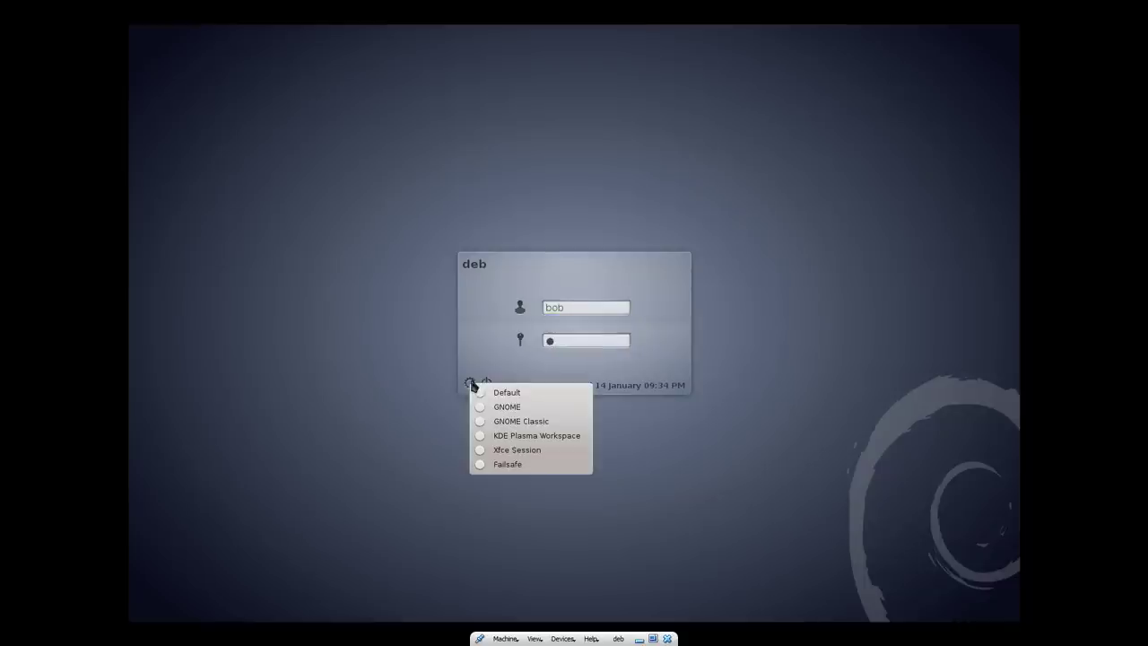
left_click(517, 437)
left_click(617, 342)
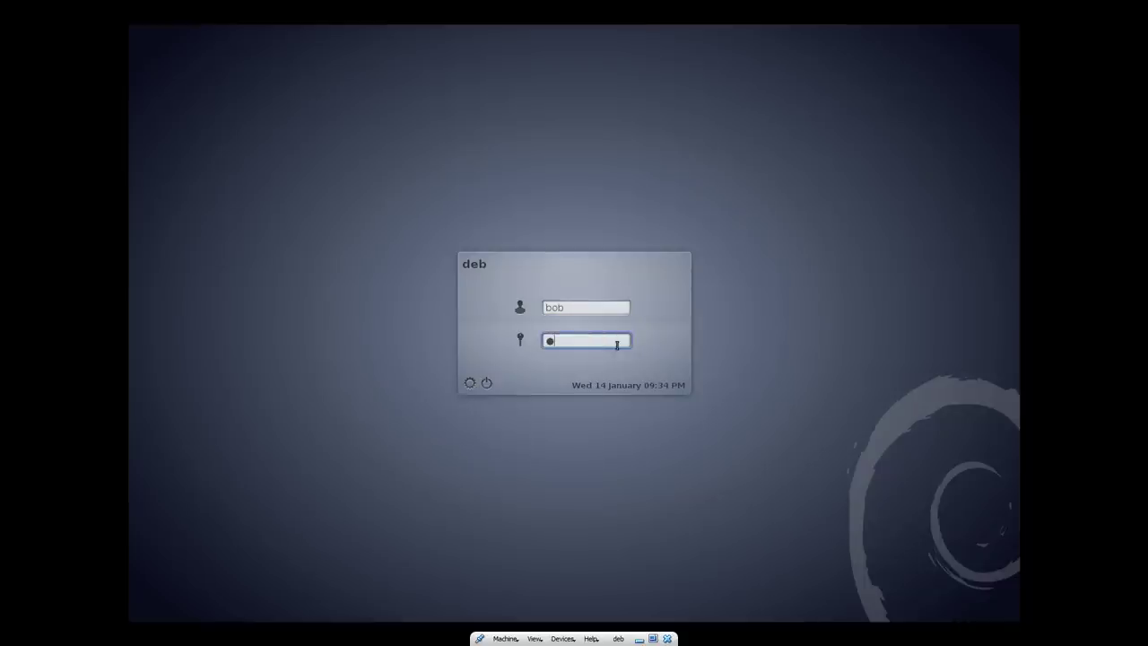
key("Return")
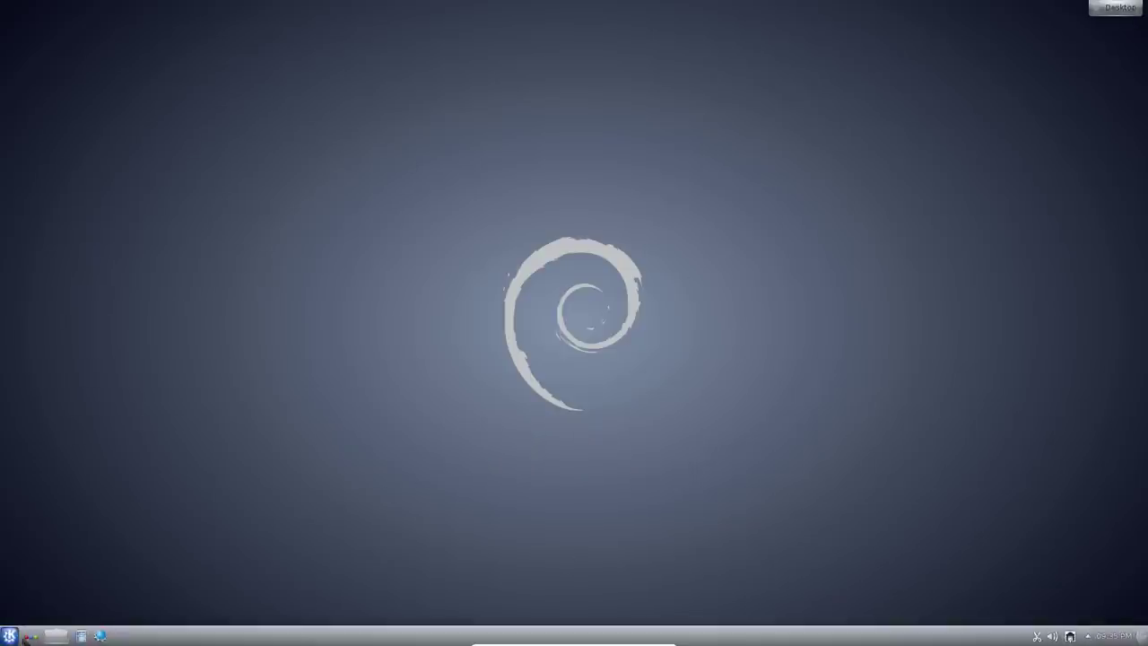
Open the Kickoff launcher and browse the Applications > Games category
left_click(10, 636)
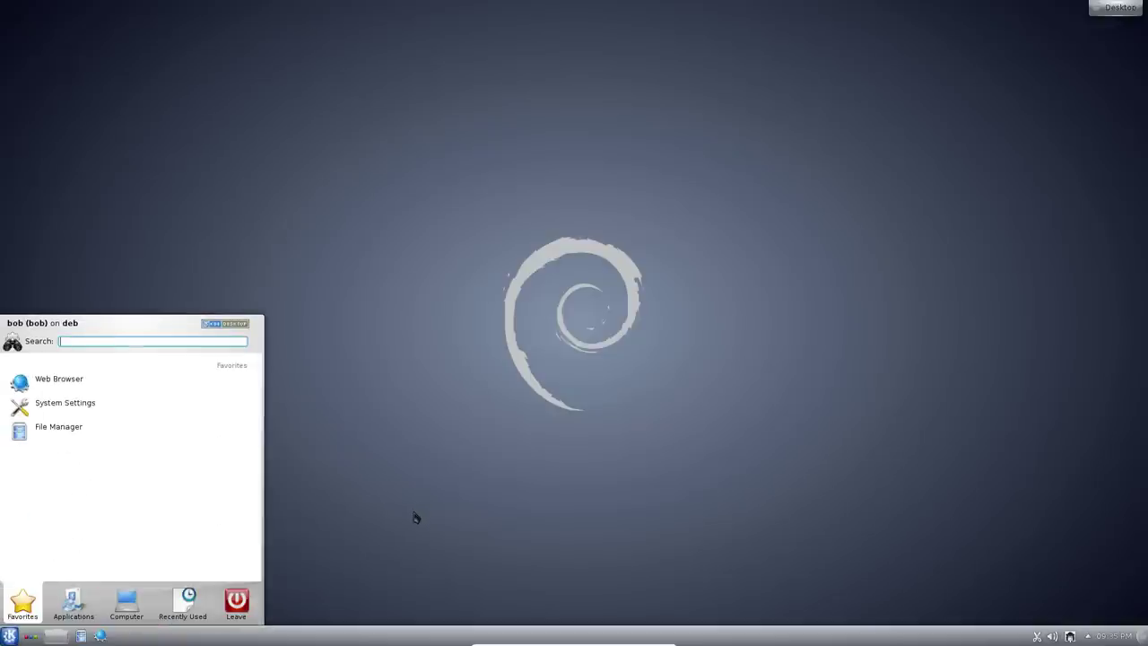
left_click(416, 517)
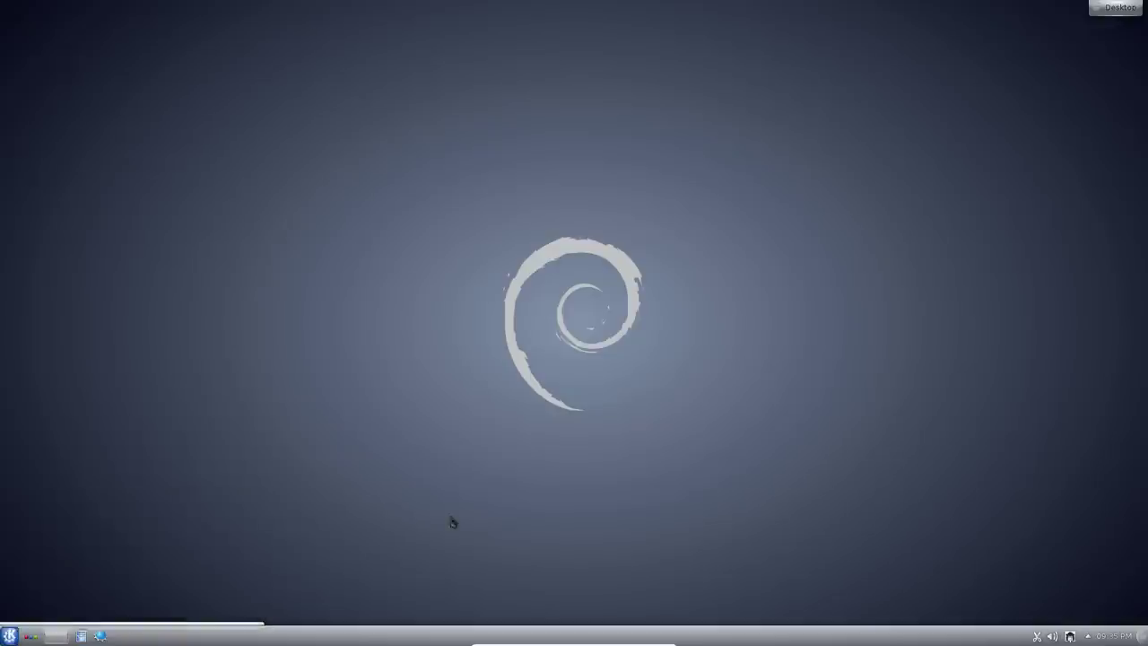
left_click(10, 636)
mouse_move(74, 608)
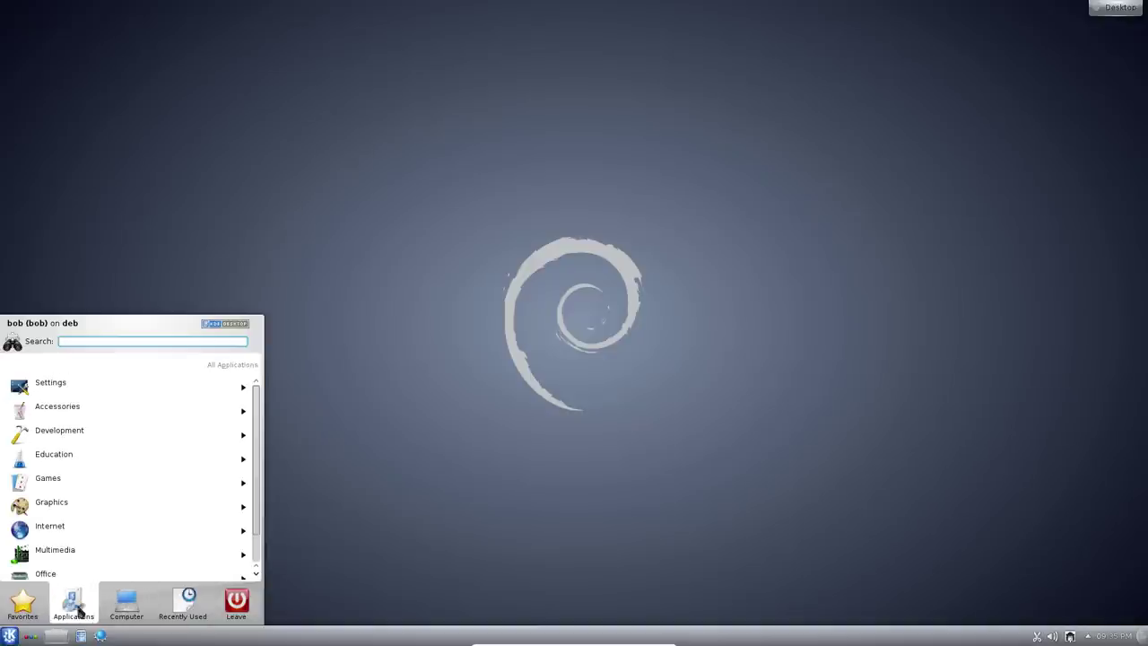
scroll(257, 439, "down", 1)
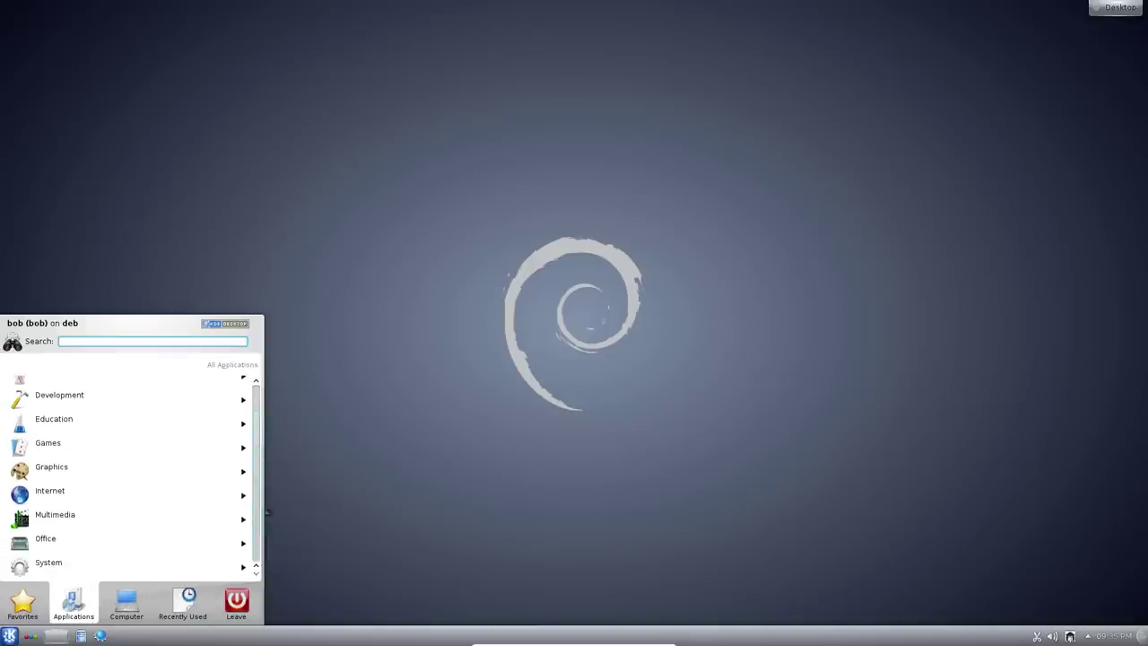
scroll(251, 420, "up", 2)
left_click(49, 478)
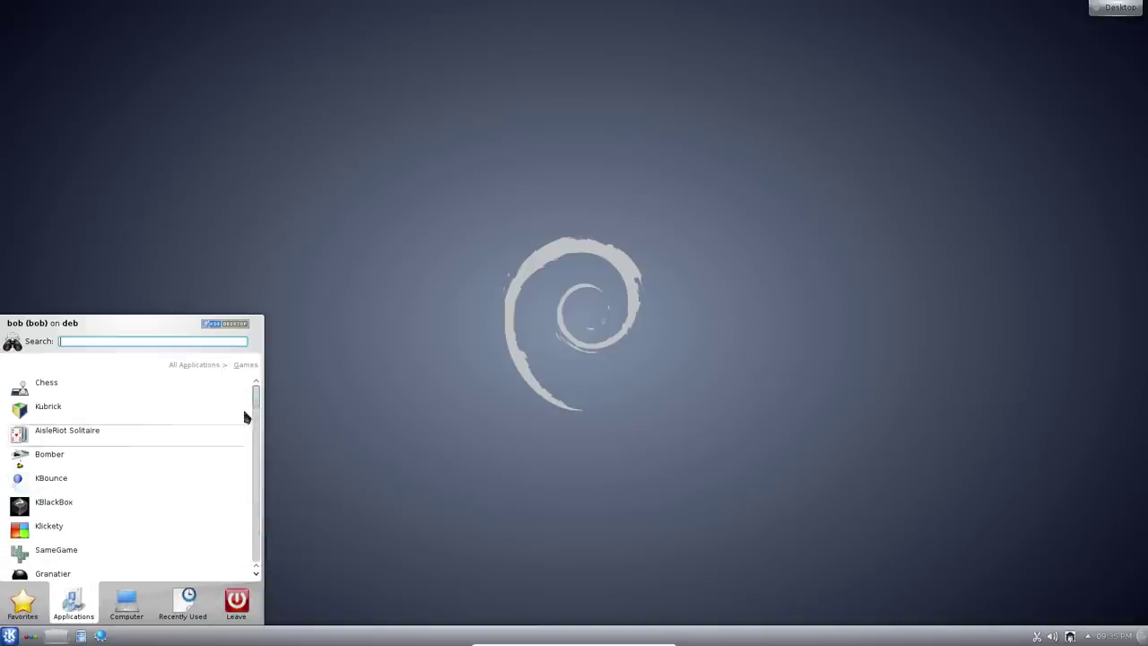
left_click_drag(257, 392, 257, 529)
scroll(252, 443, "up", 8)
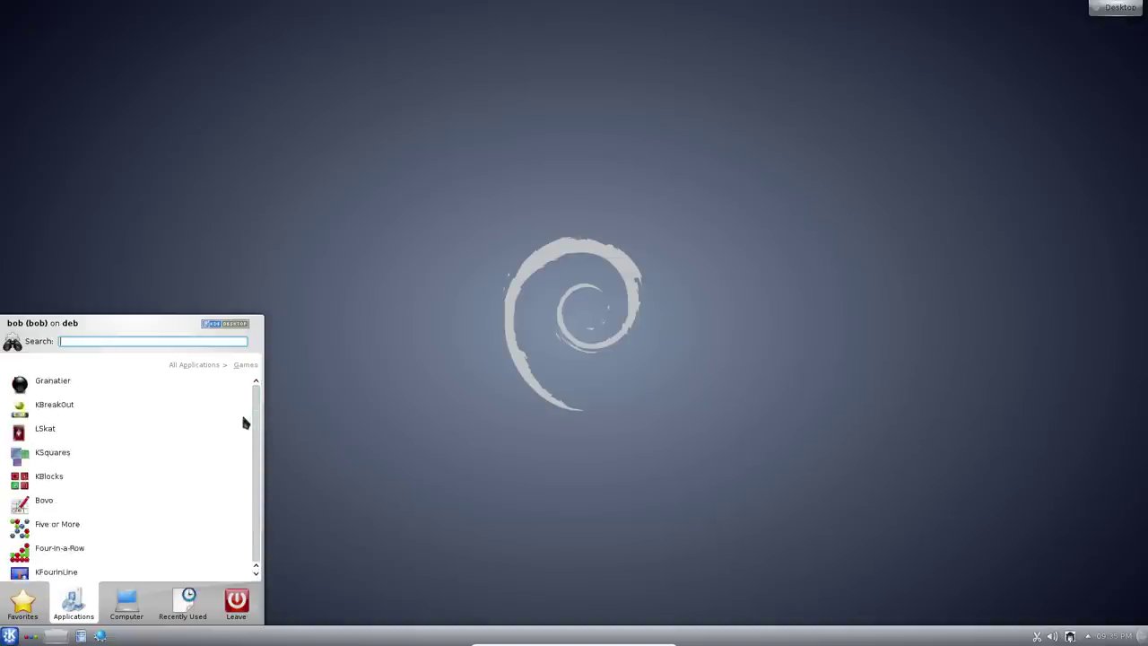
scroll(246, 404, "up", 3)
left_click_drag(257, 395, 275, 577)
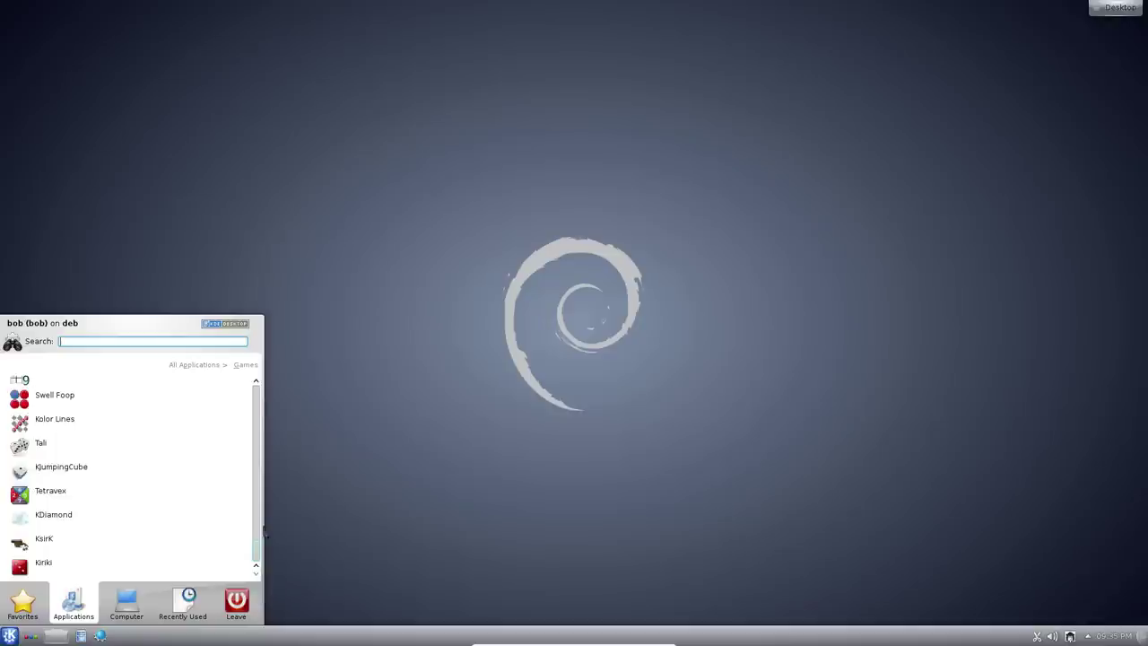
mouse_move(264, 535)
left_mouse_down()
mouse_move(259, 389)
mouse_move(260, 553)
left_mouse_up()
Flip through the Favorites, Applications and Computer tabs, then close and reopen the launcher
left_click(42, 618)
left_click(86, 619)
left_click(127, 606)
left_click(79, 609)
left_click(314, 505)
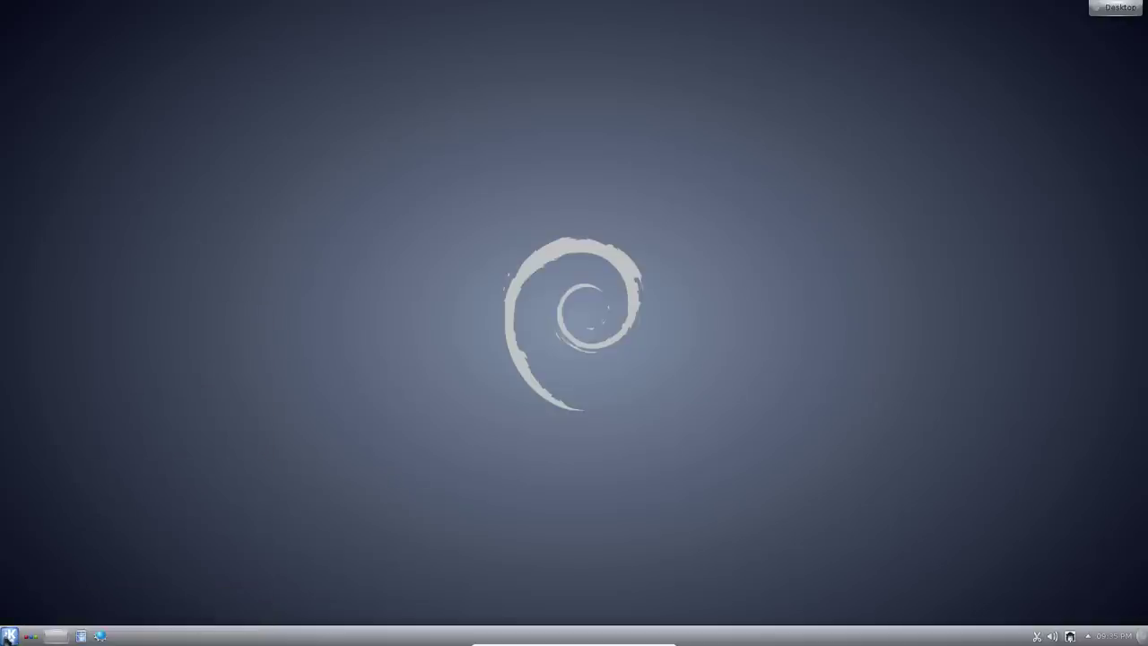
left_click(10, 635)
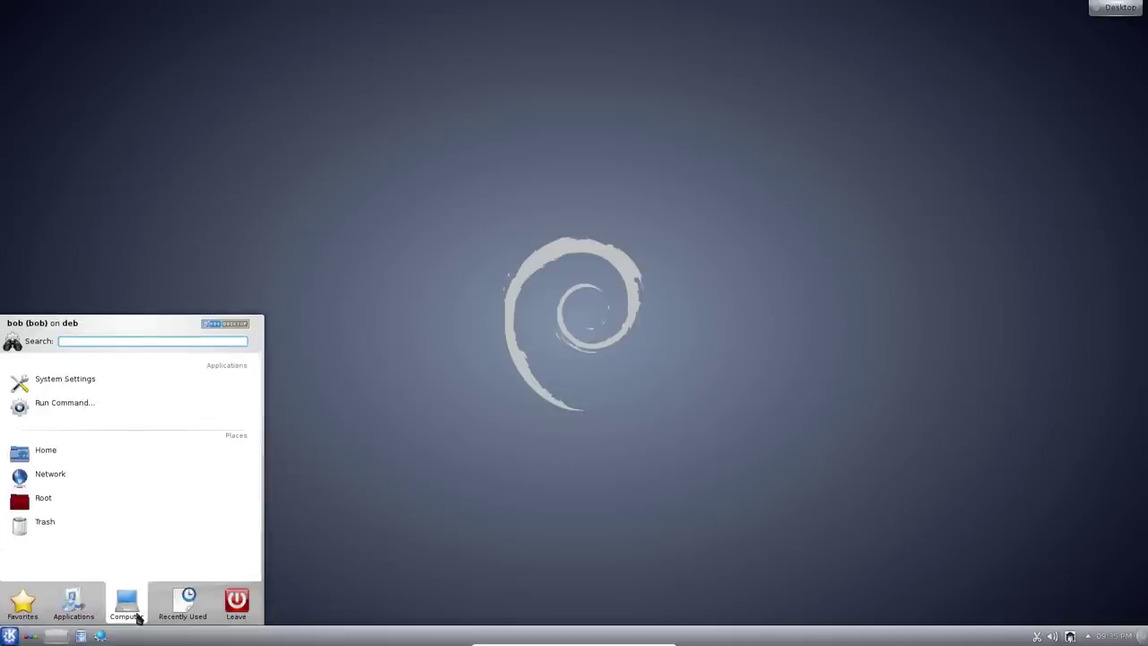
Launch System Settings and Konqueror and centre both windows
left_click(77, 383)
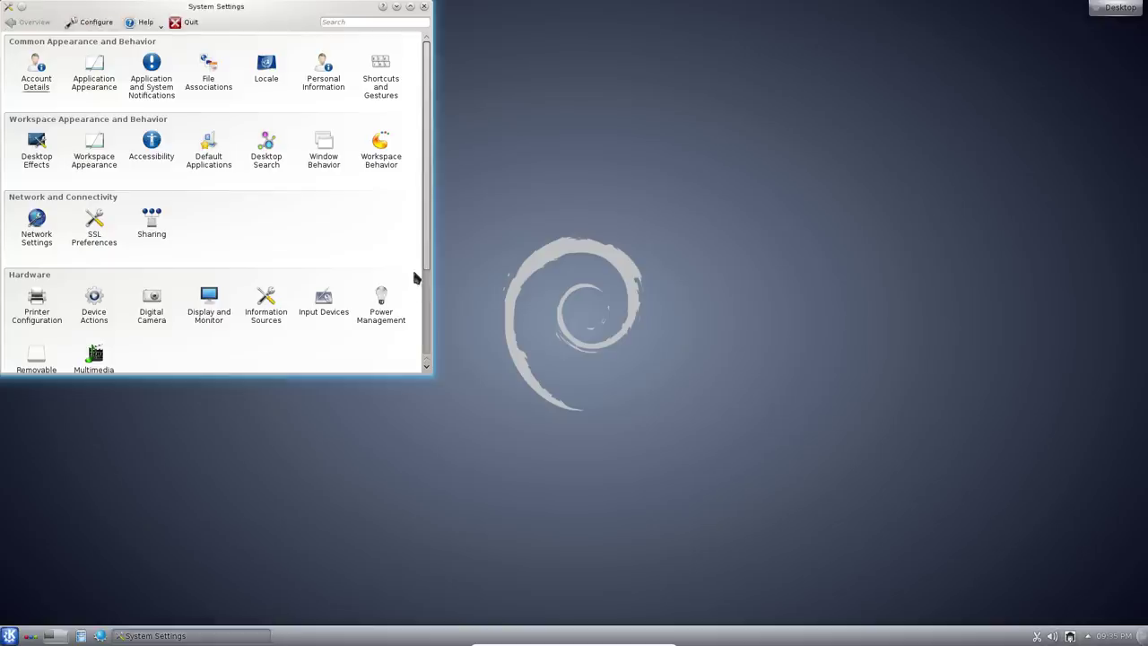
left_click_drag(284, 9, 632, 139)
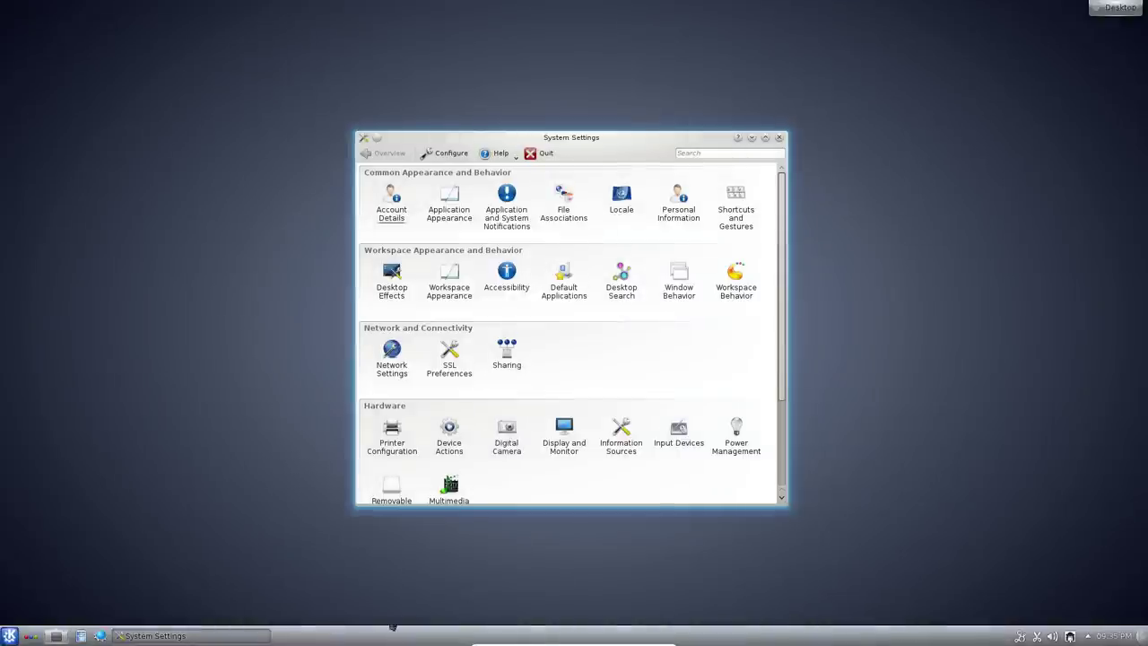
left_click(102, 634)
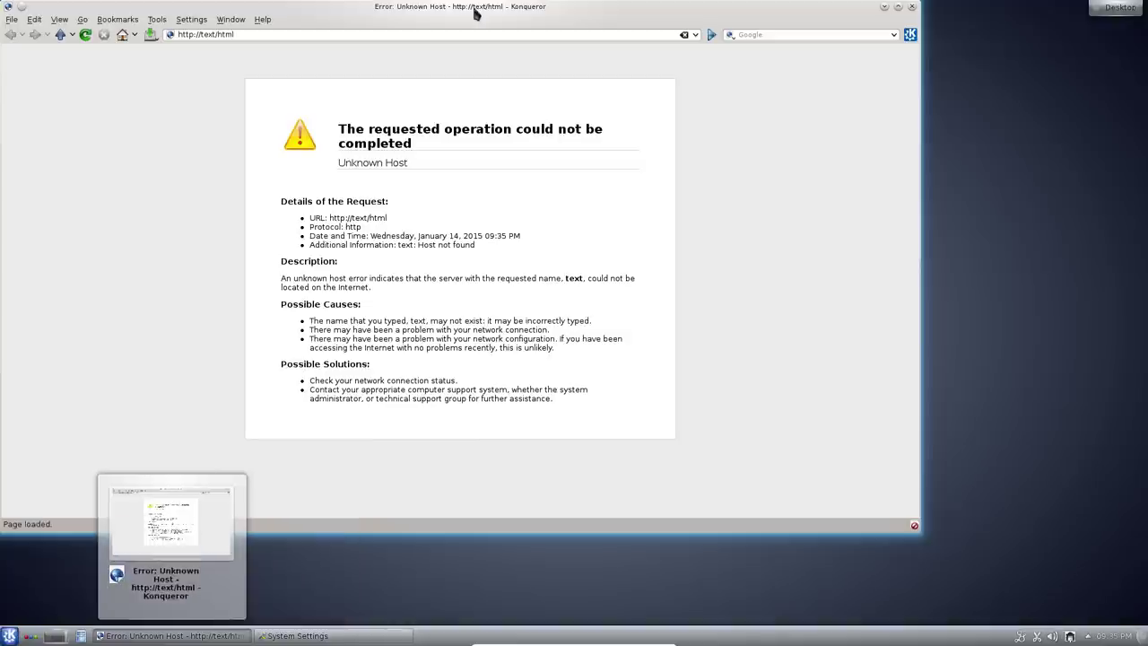
left_click_drag(474, 11, 486, 80)
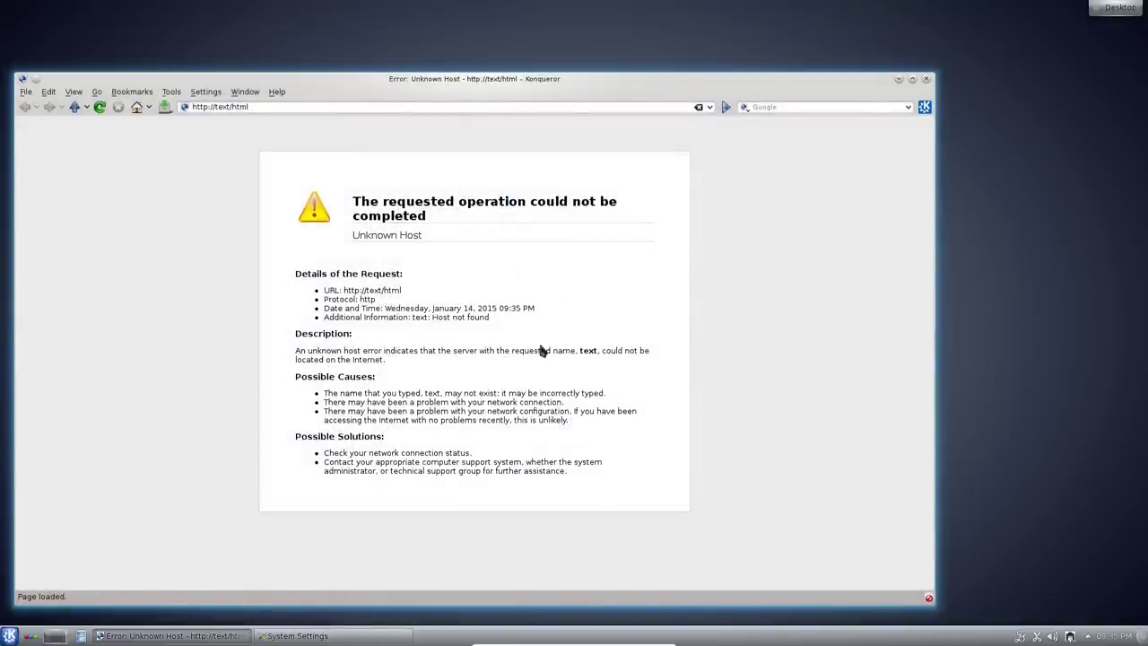
Load google.com in Konqueror and search for kde
left_click(282, 108)
triple_click(282, 107)
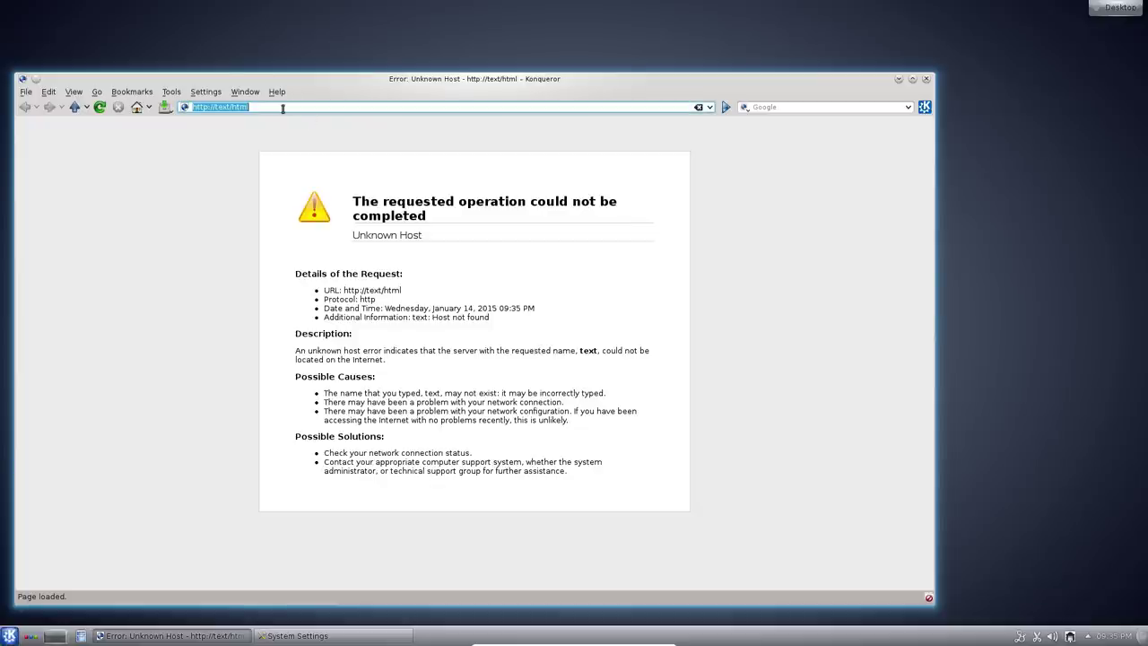
type("google.com")
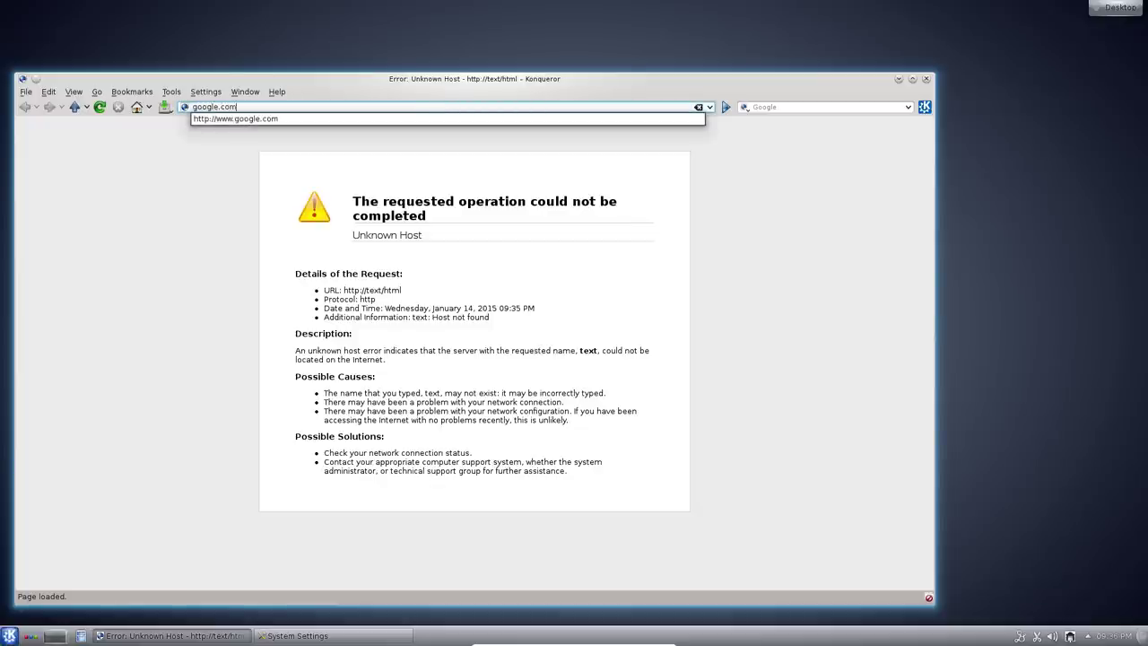
key("Return")
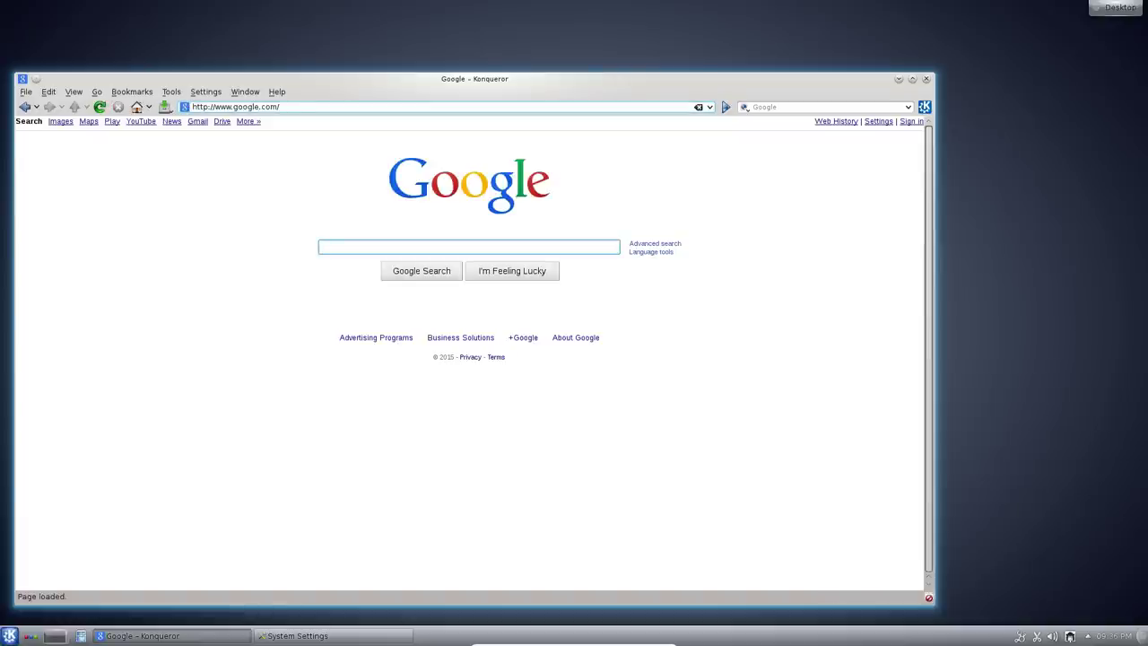
left_click(428, 248)
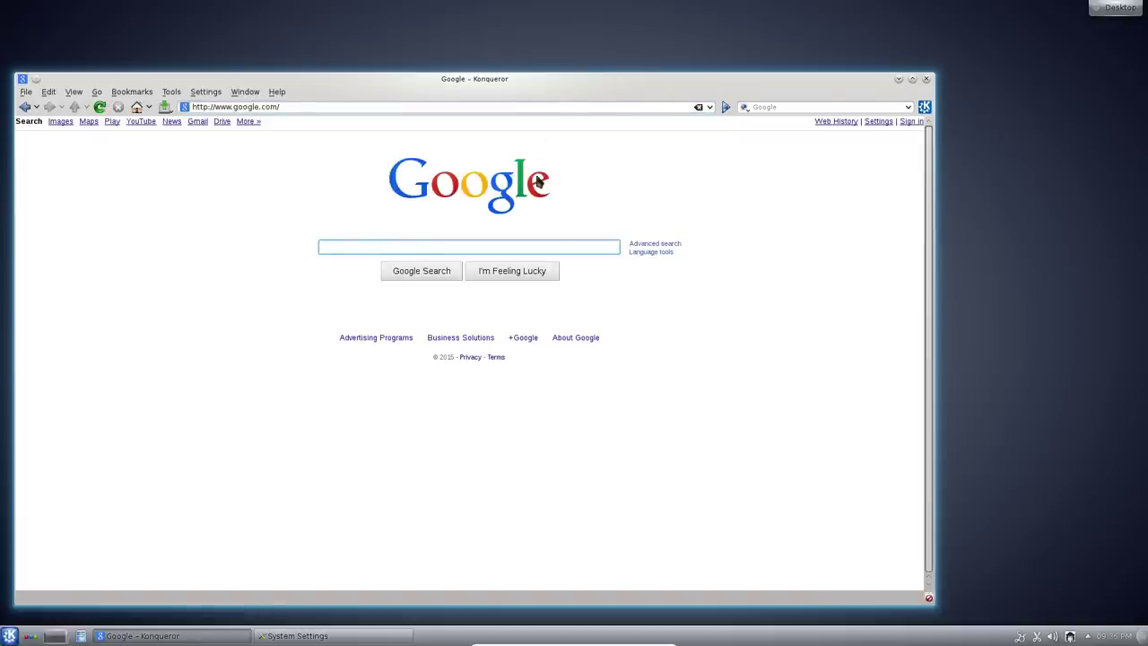
type("kde")
key("Return")
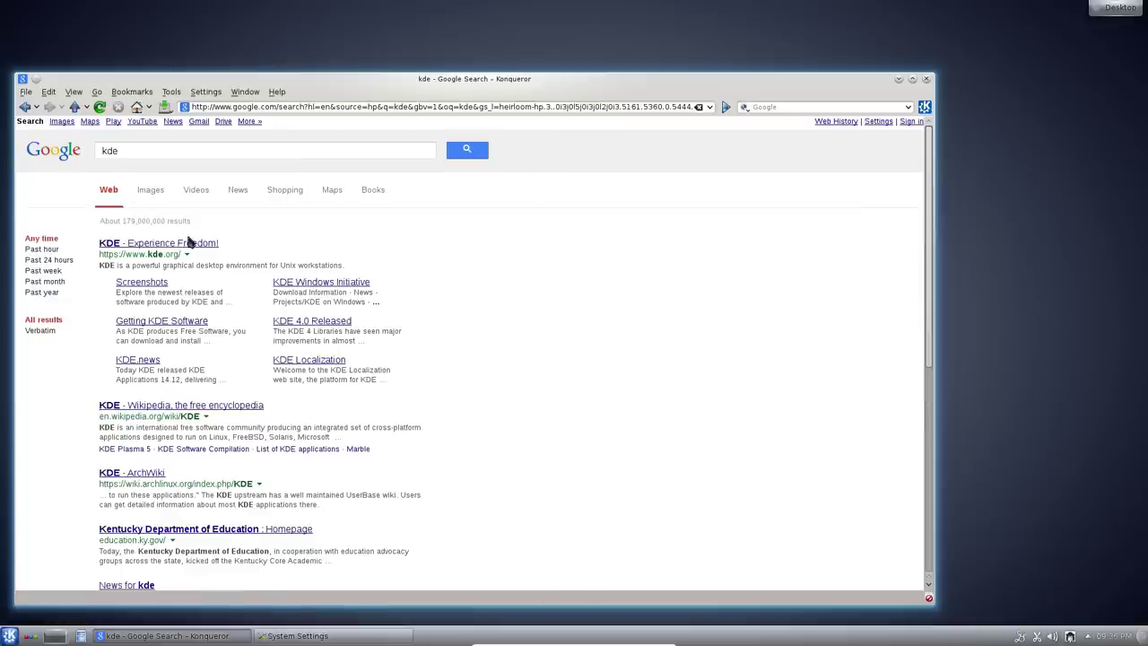
Open the kde.org result, scroll through the KDE homepage, and close Konqueror
left_click(189, 242)
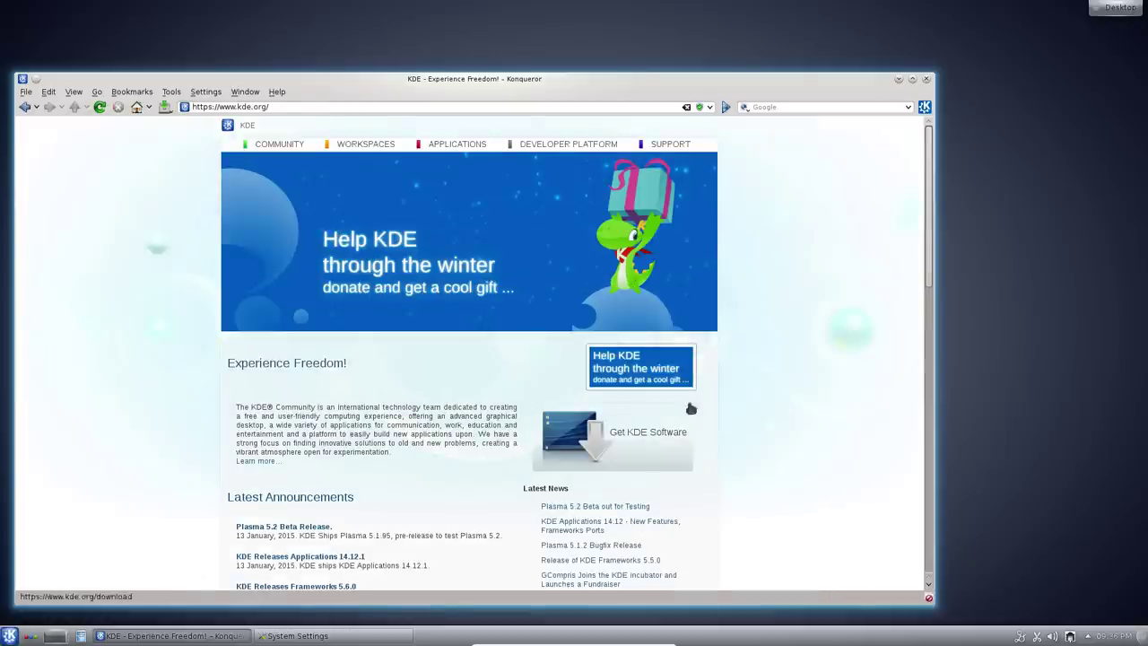
scroll(795, 423, "down", 10)
scroll(814, 424, "down", 3)
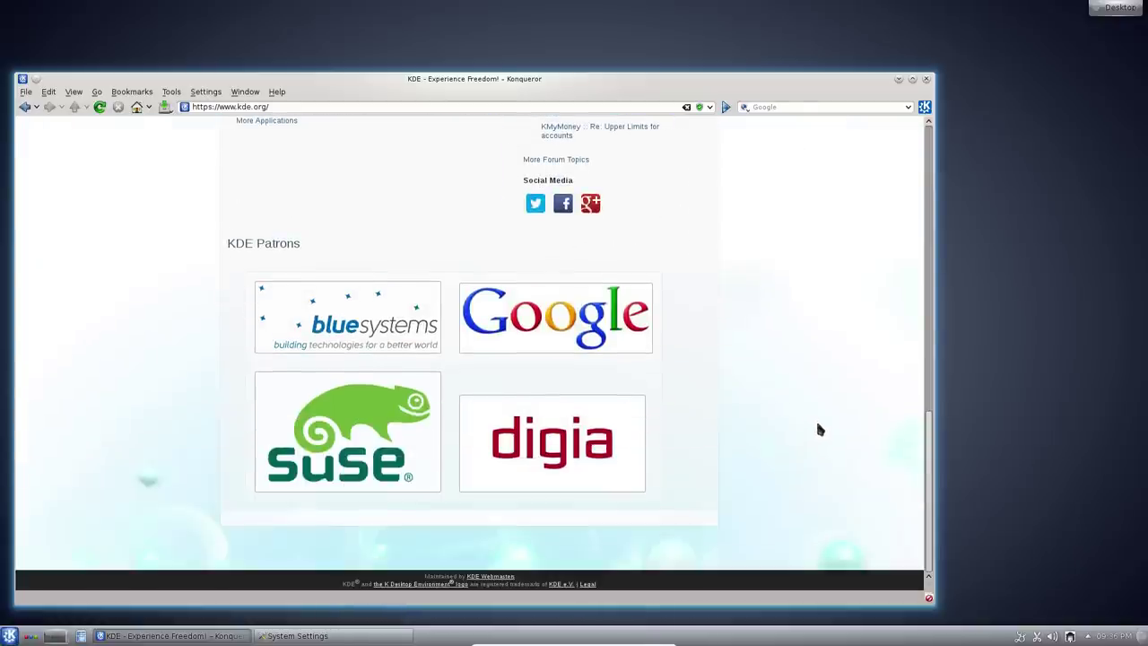
scroll(779, 271, "up", 12)
scroll(787, 295, "down", 12)
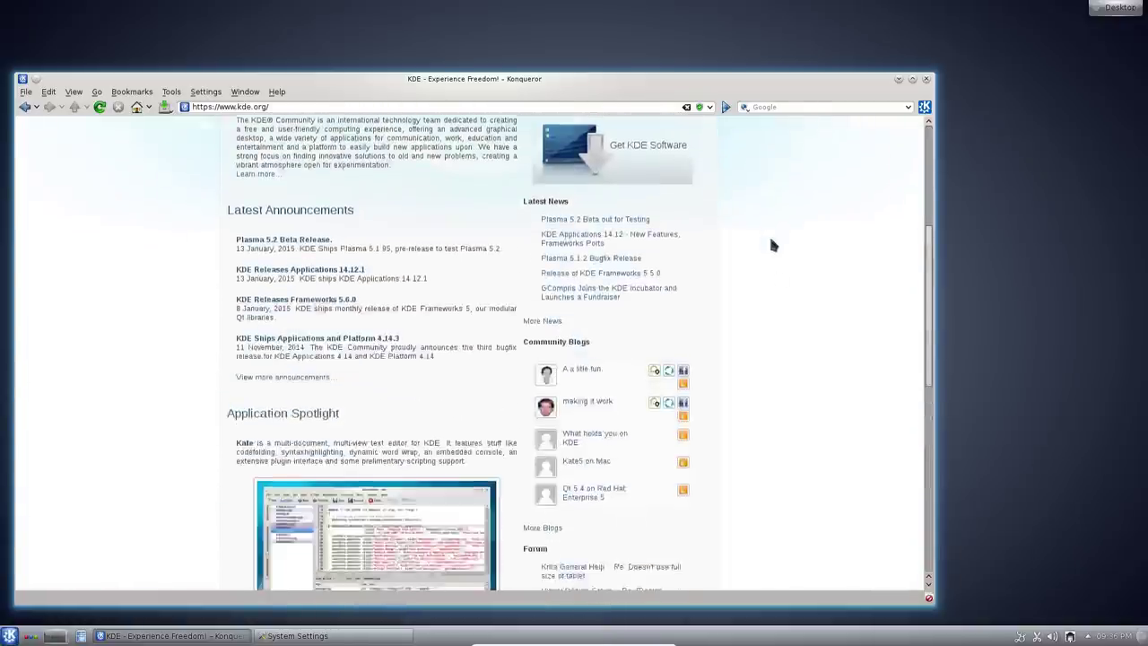
left_click(927, 80)
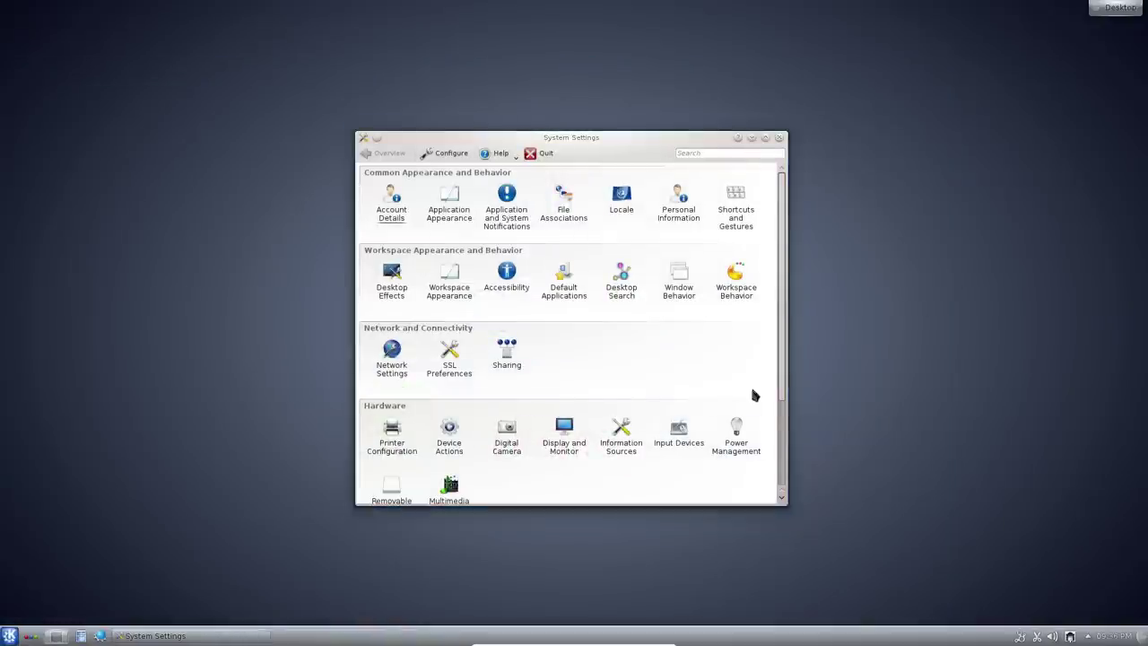
Open Desktop Settings from the desktop context menu, view its pages, and cancel
left_click_drag(779, 389, 778, 281)
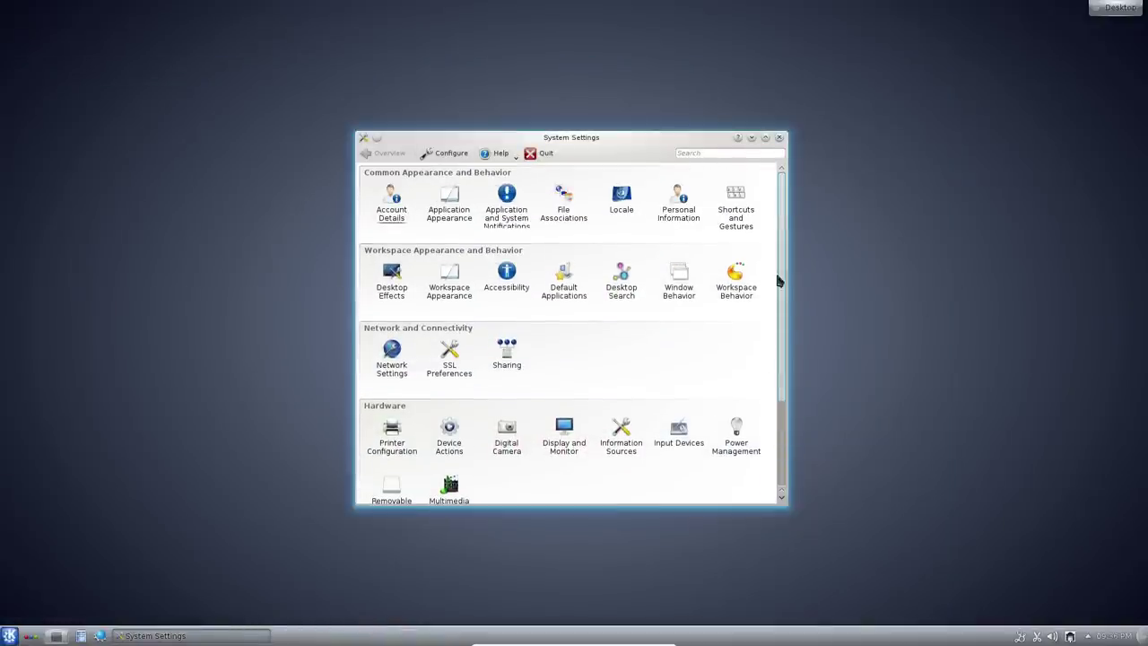
left_click_drag(803, 388, 785, 482)
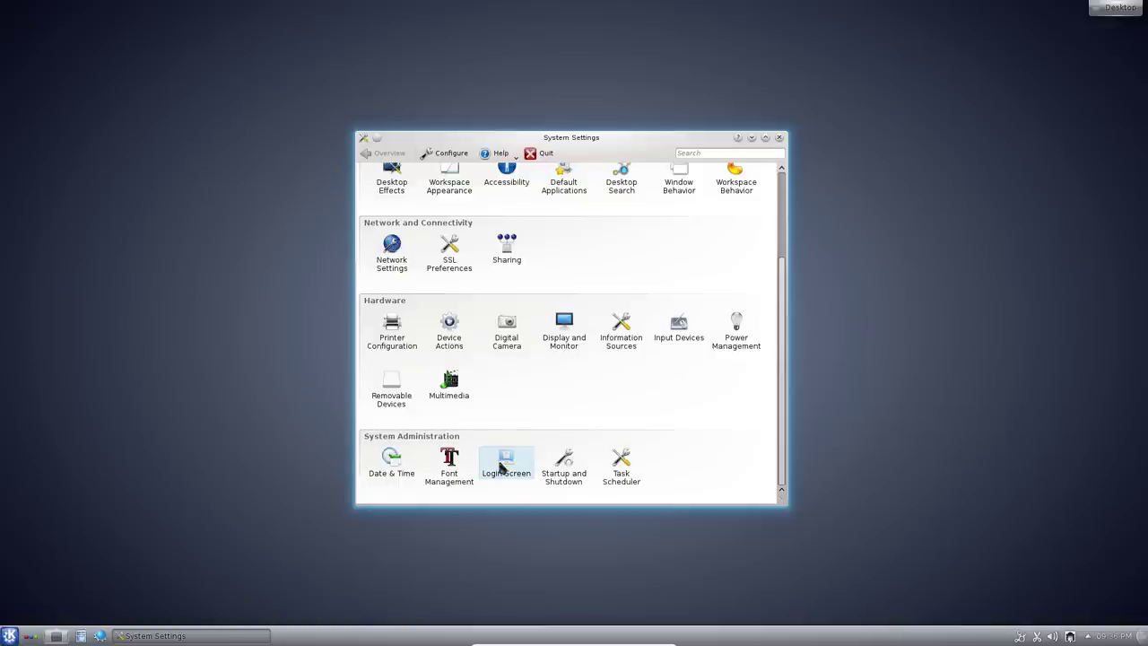
scroll(687, 431, "up", 2)
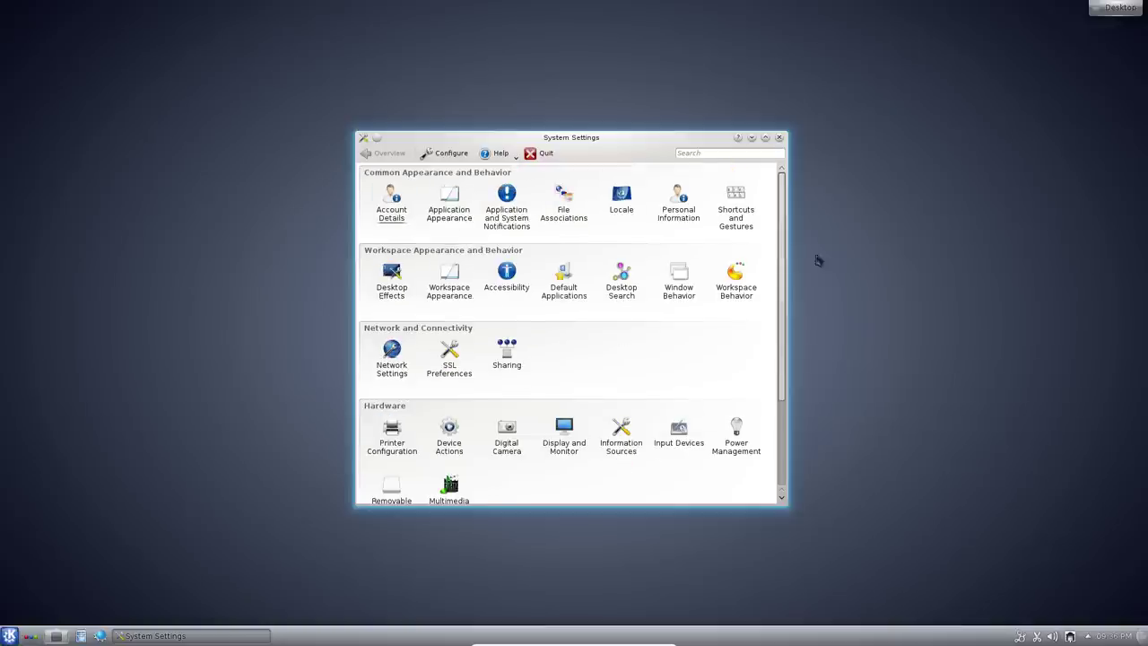
right_click(845, 228)
left_click(907, 351)
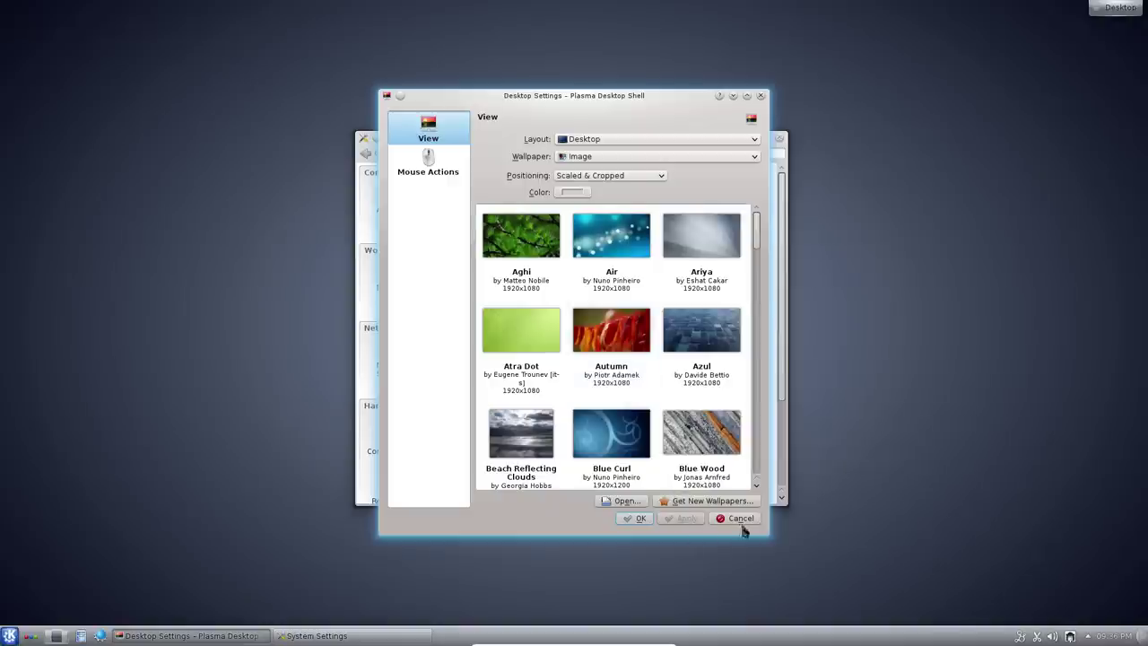
left_click(427, 166)
left_click(428, 130)
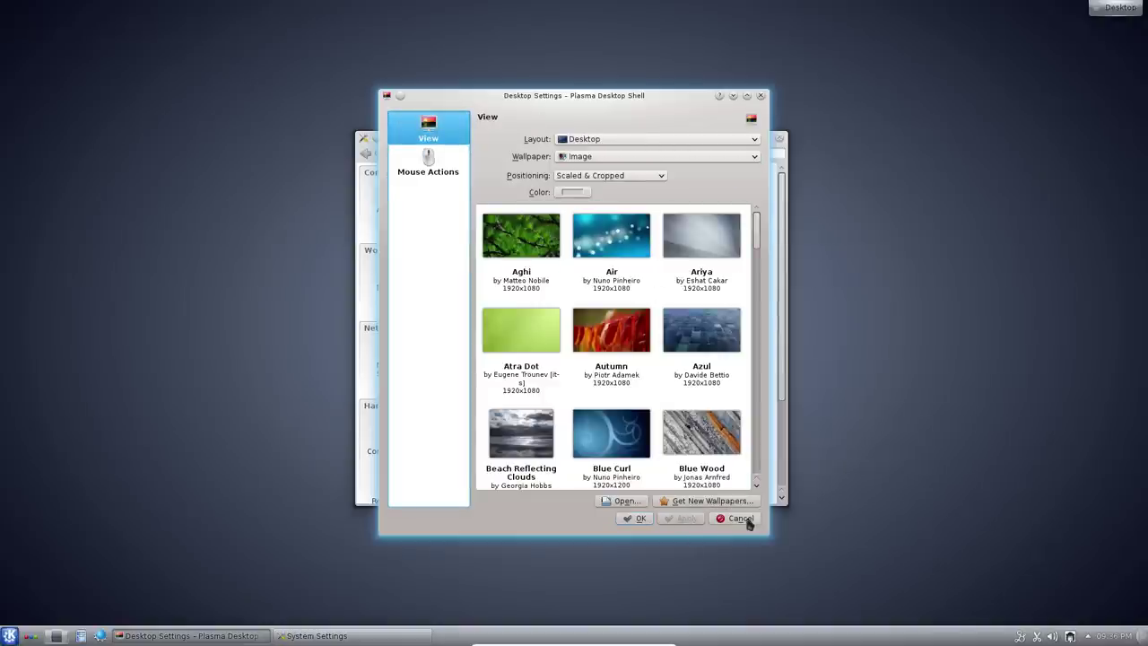
left_click(748, 521)
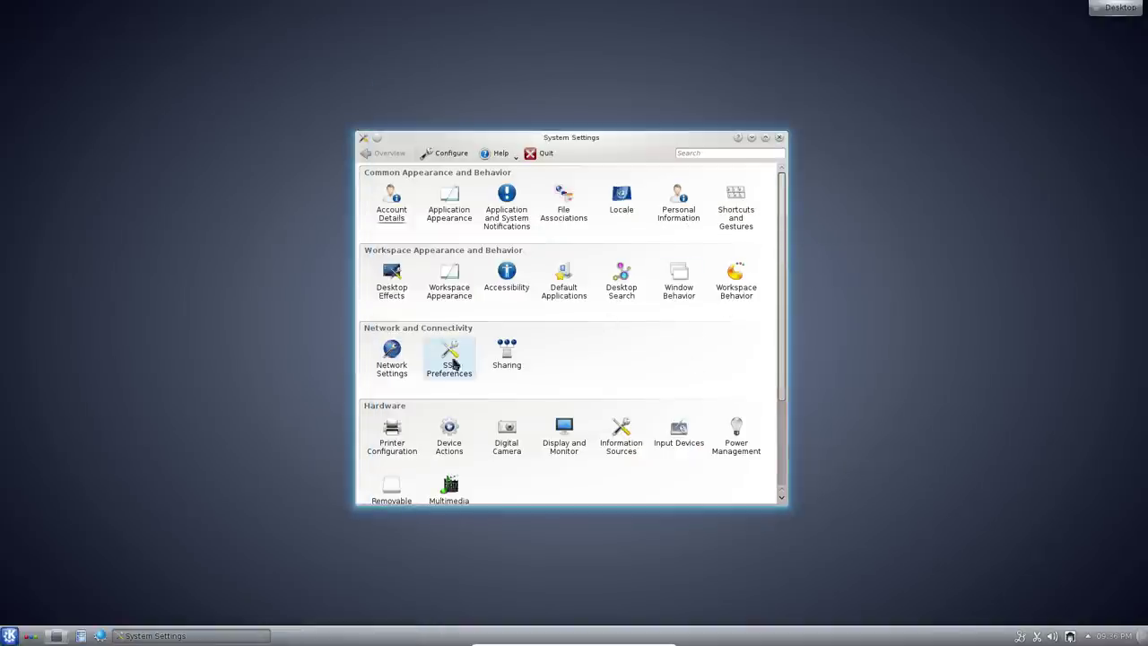
Browse Desktop Effects' General, All Effects and Advanced tabs, then return to Overview
left_click(394, 287)
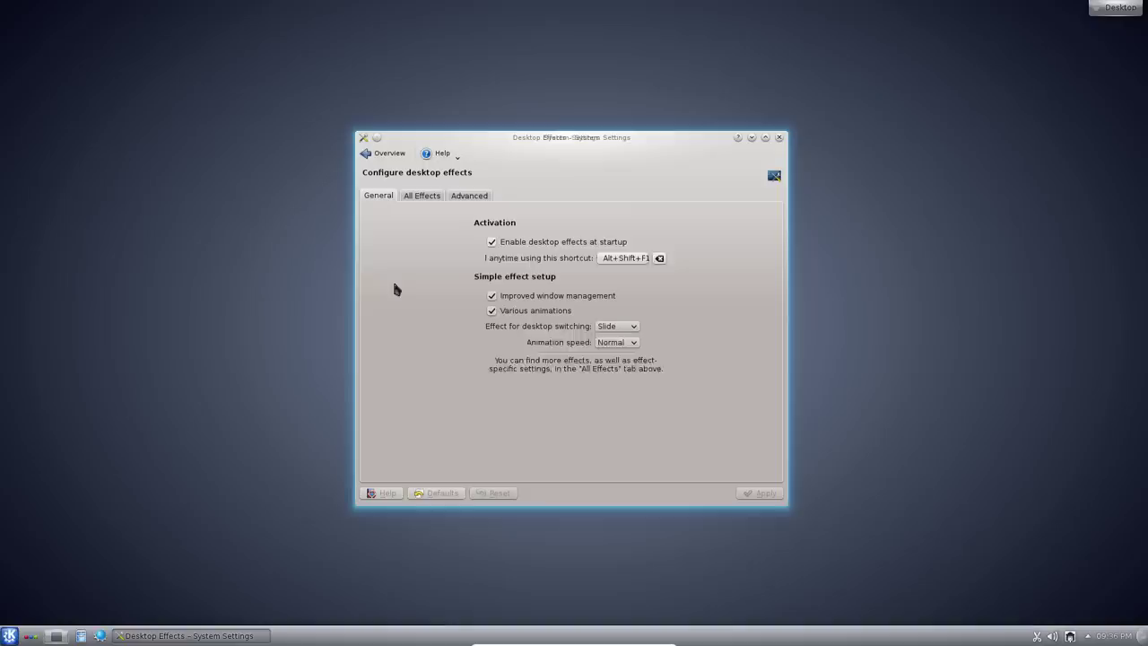
left_click(426, 202)
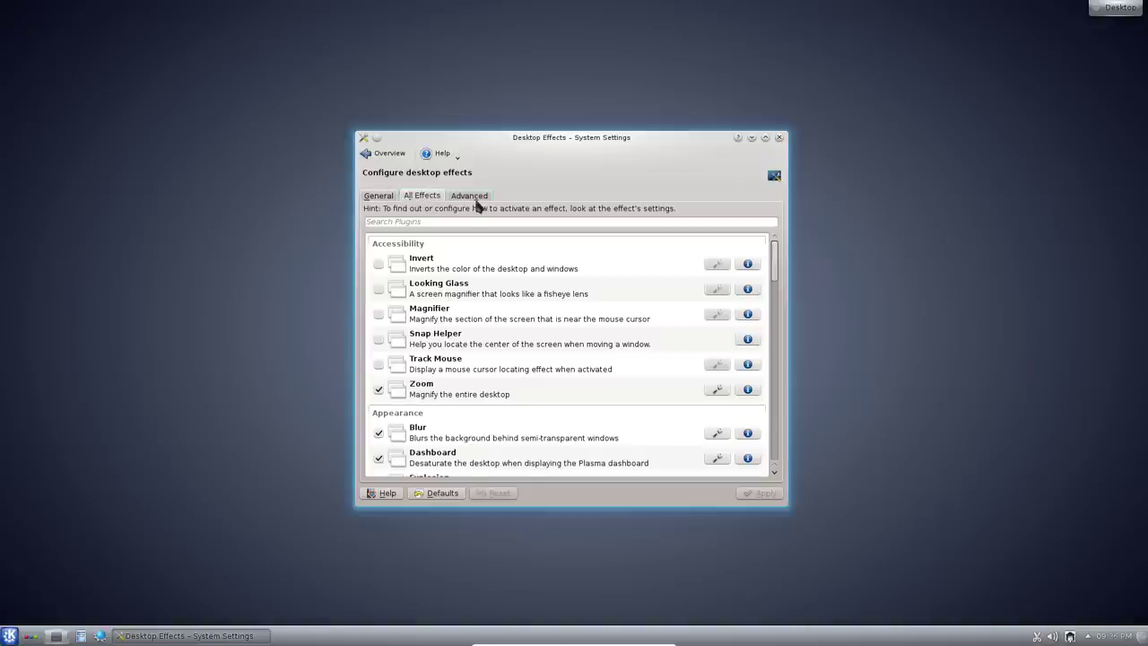
left_click(475, 198)
left_click(434, 199)
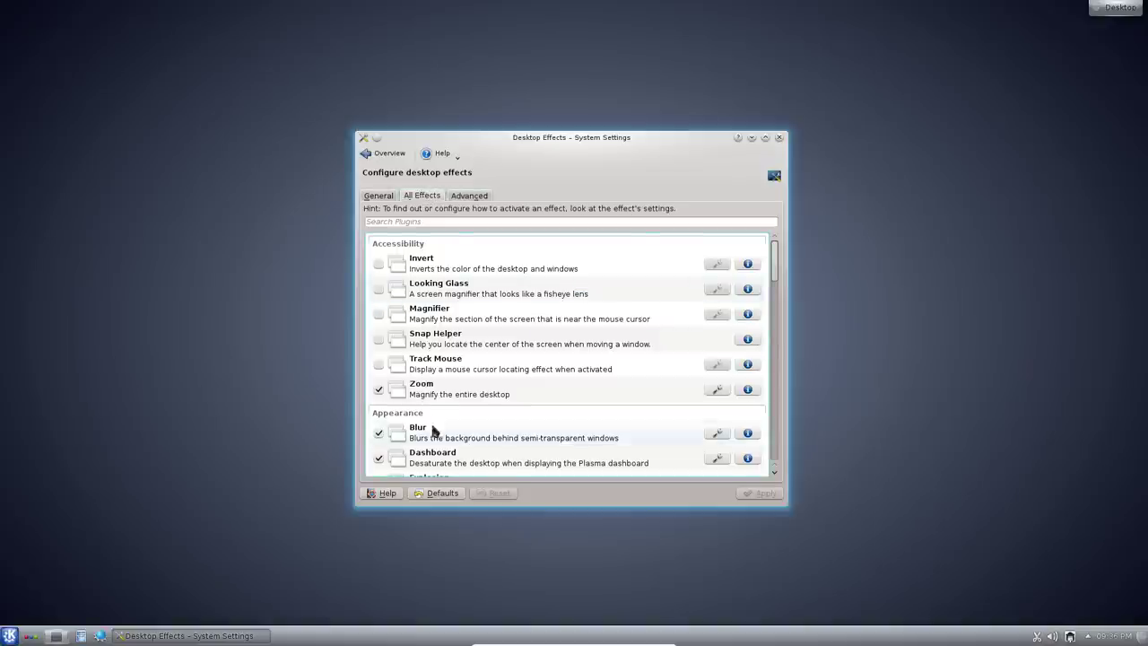
scroll(509, 395, "down", 10)
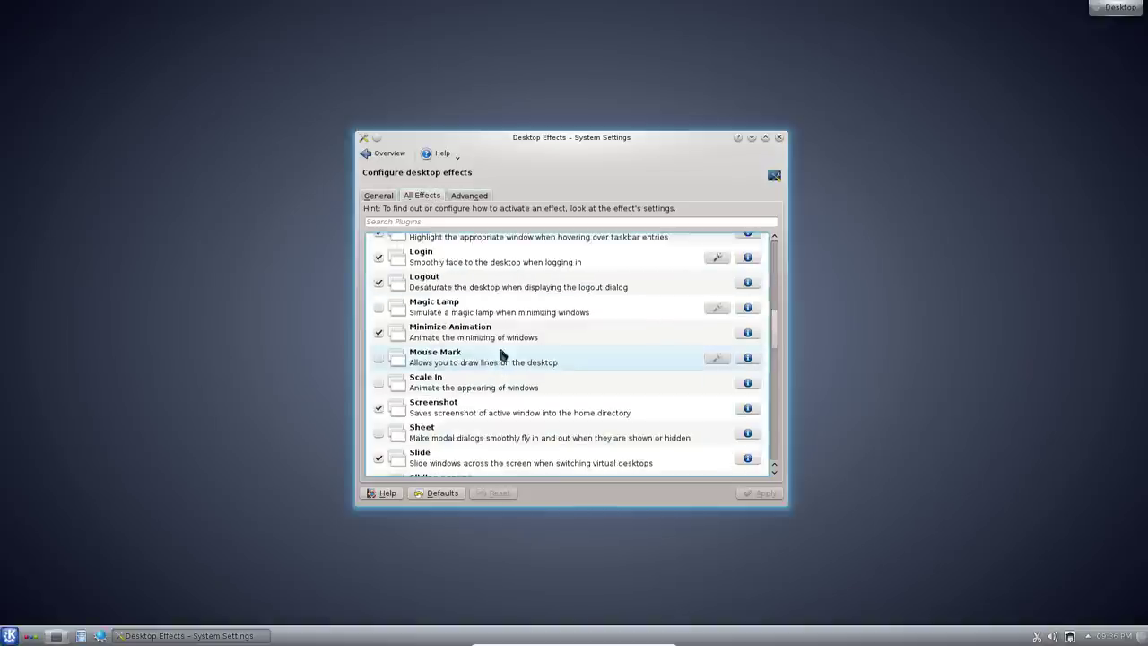
left_click(378, 196)
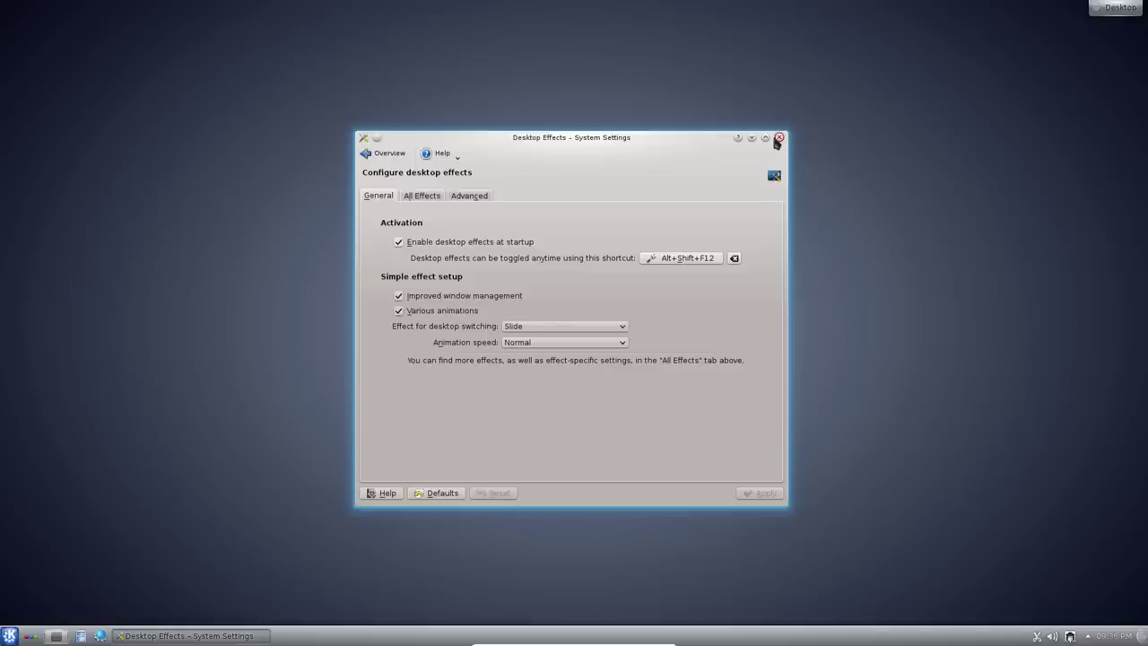
left_click(385, 156)
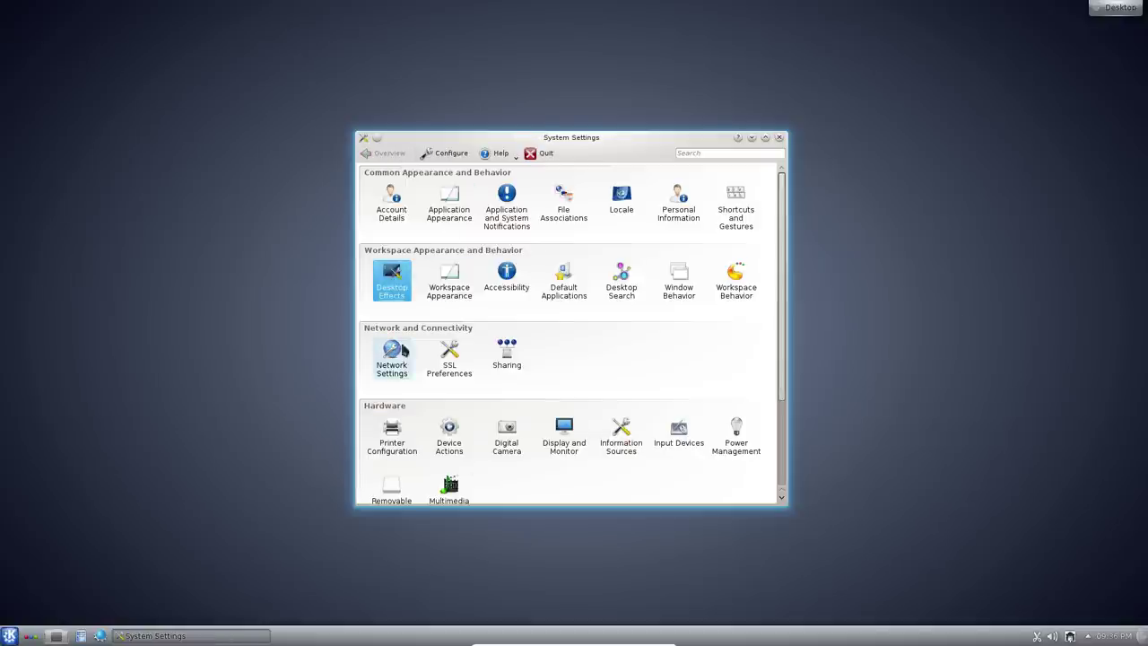
Open Display and Monitor and go to its Screen Saver page
mouse_move(566, 436)
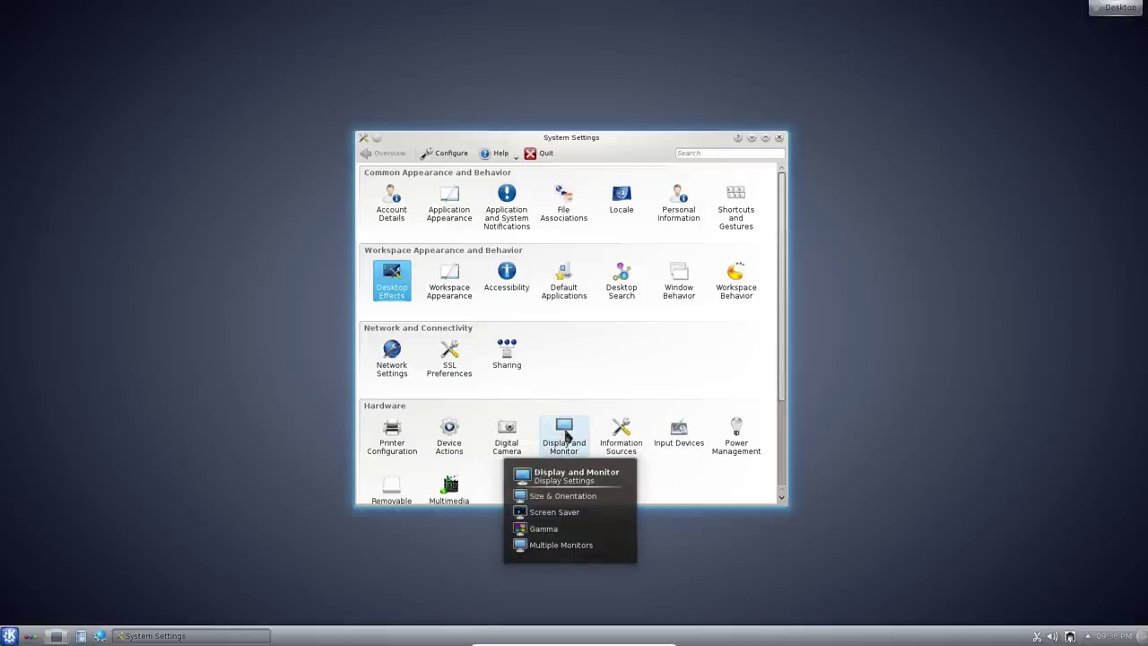
left_click(564, 434)
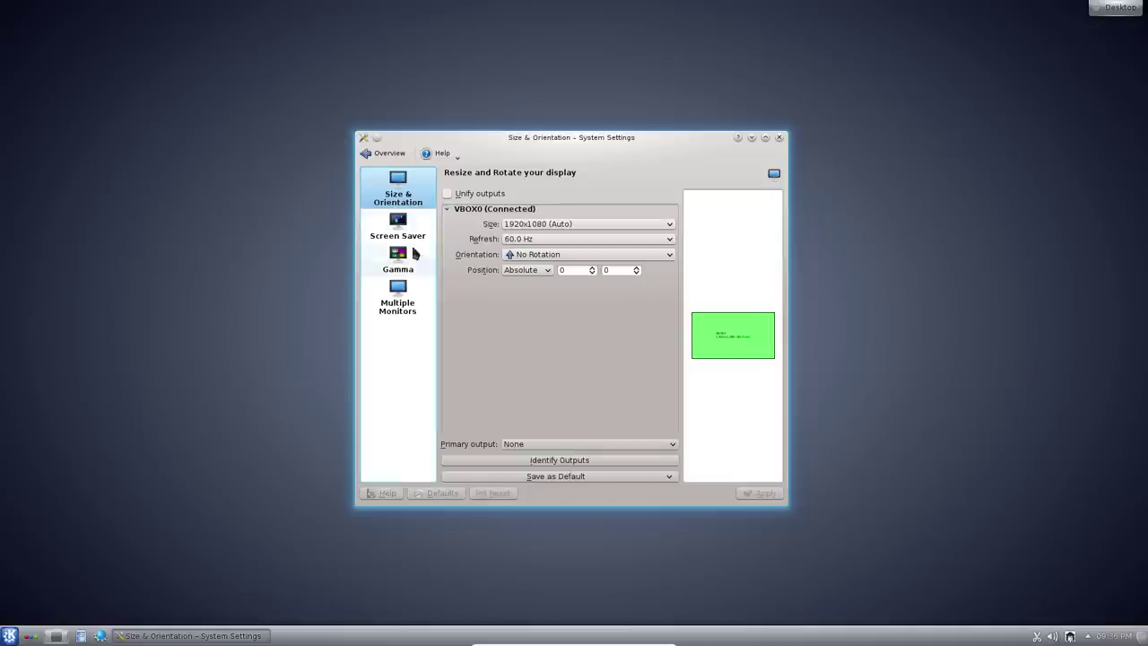
left_click(397, 258)
left_click(397, 226)
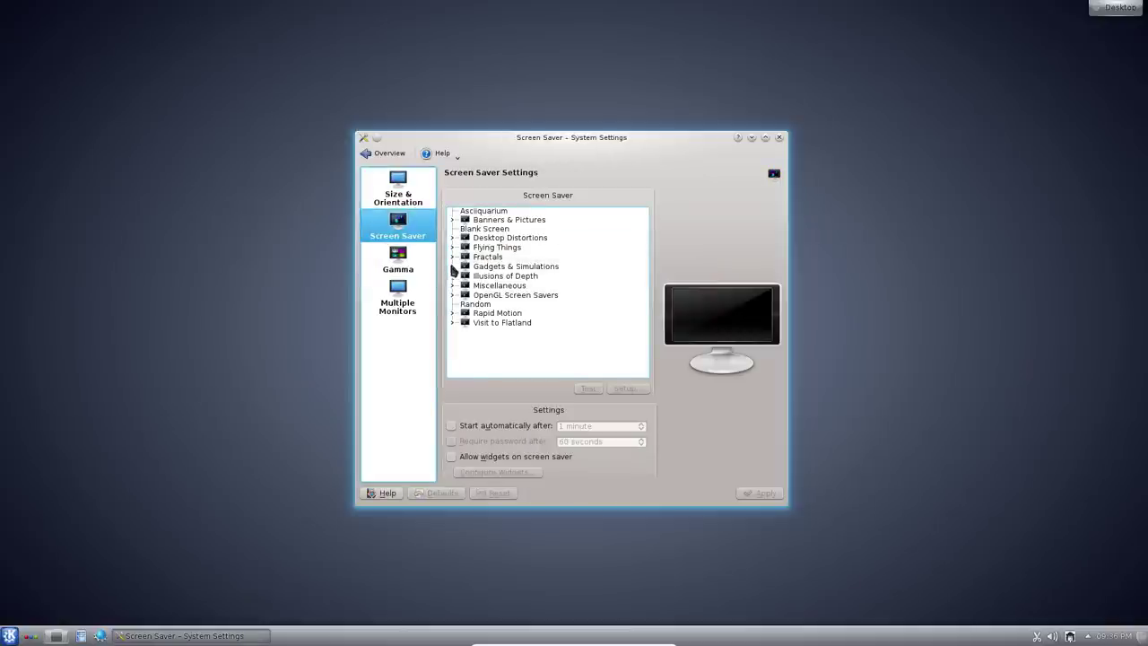
Select GLBlur under OpenGL Screen Savers and run its full-screen test
left_click(451, 295)
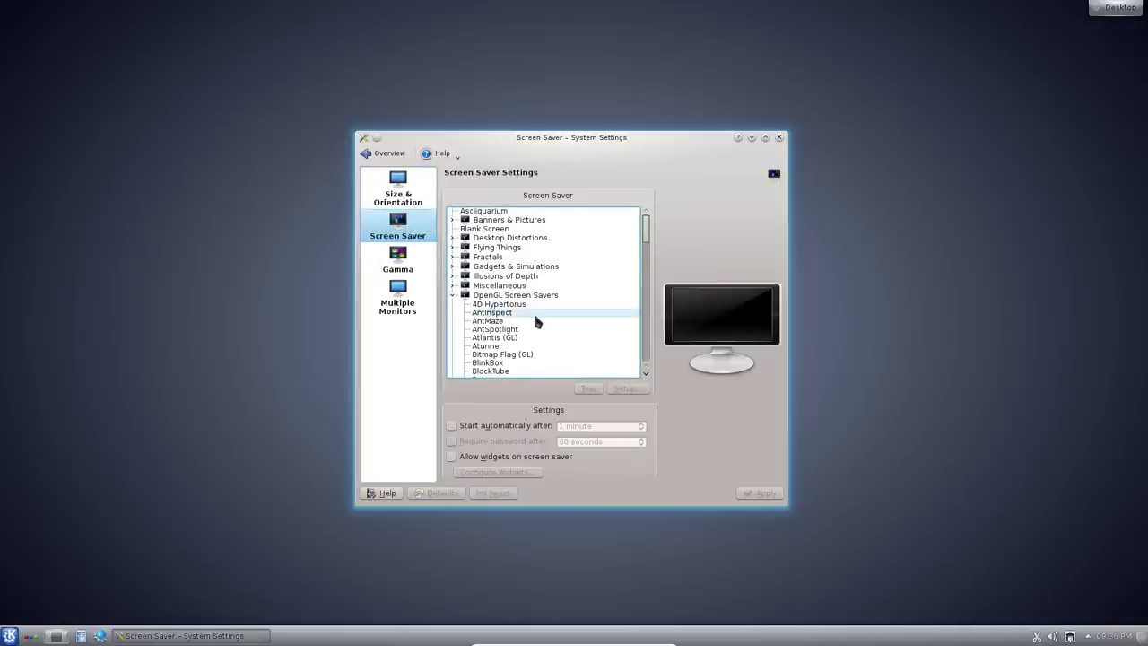
scroll(541, 323, "down", 6)
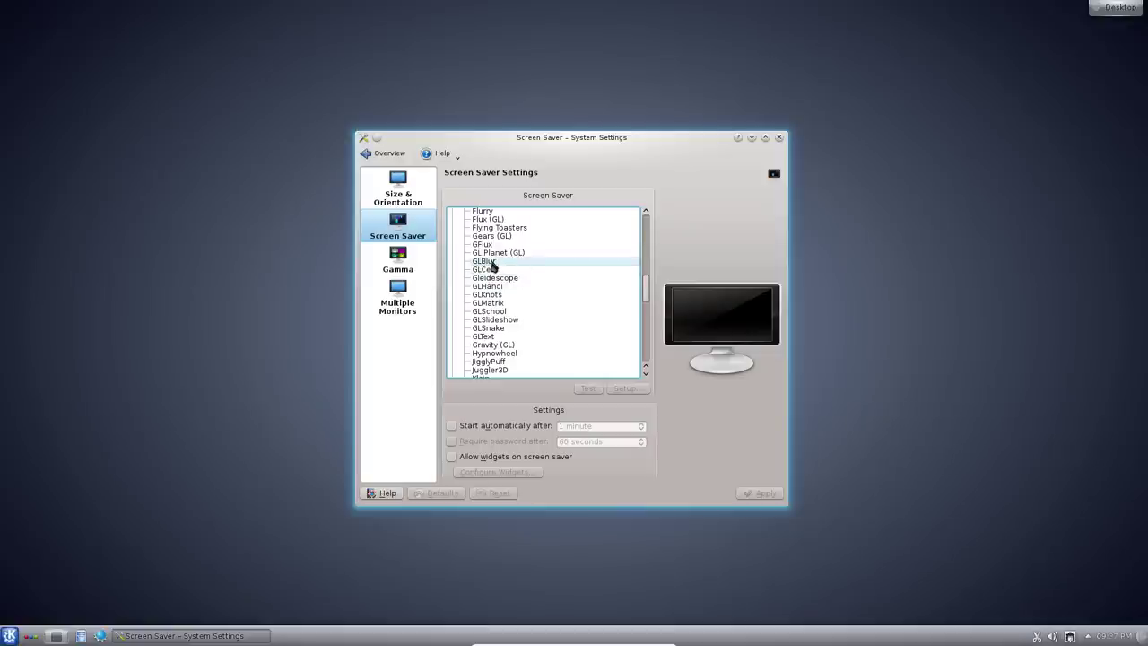
left_click(490, 262)
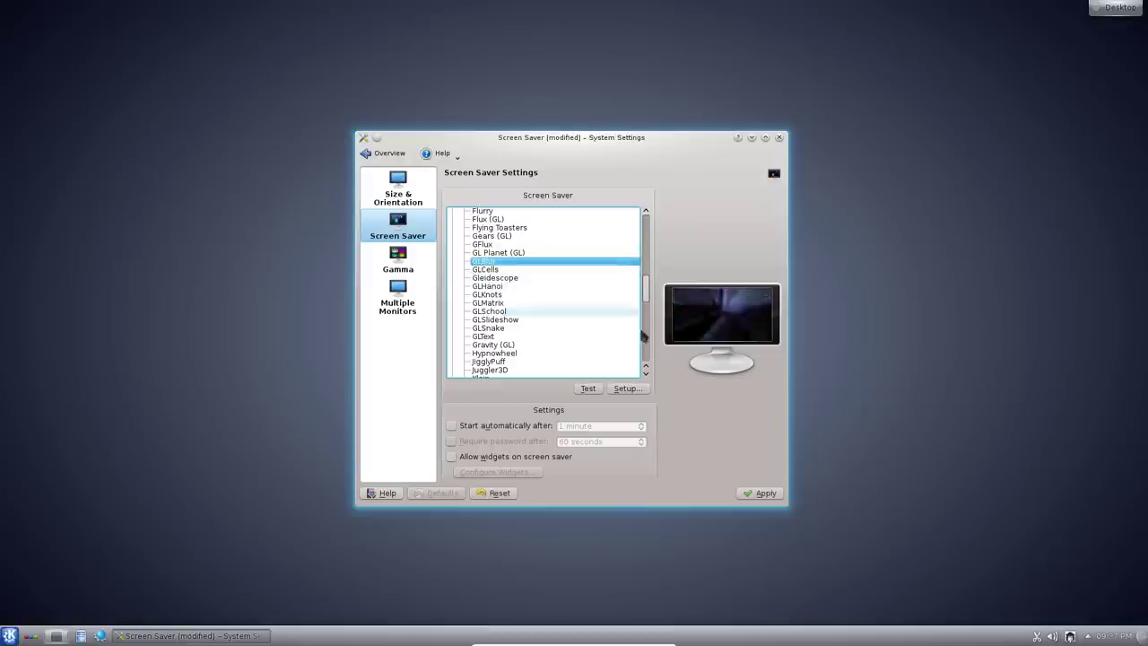
left_click(592, 388)
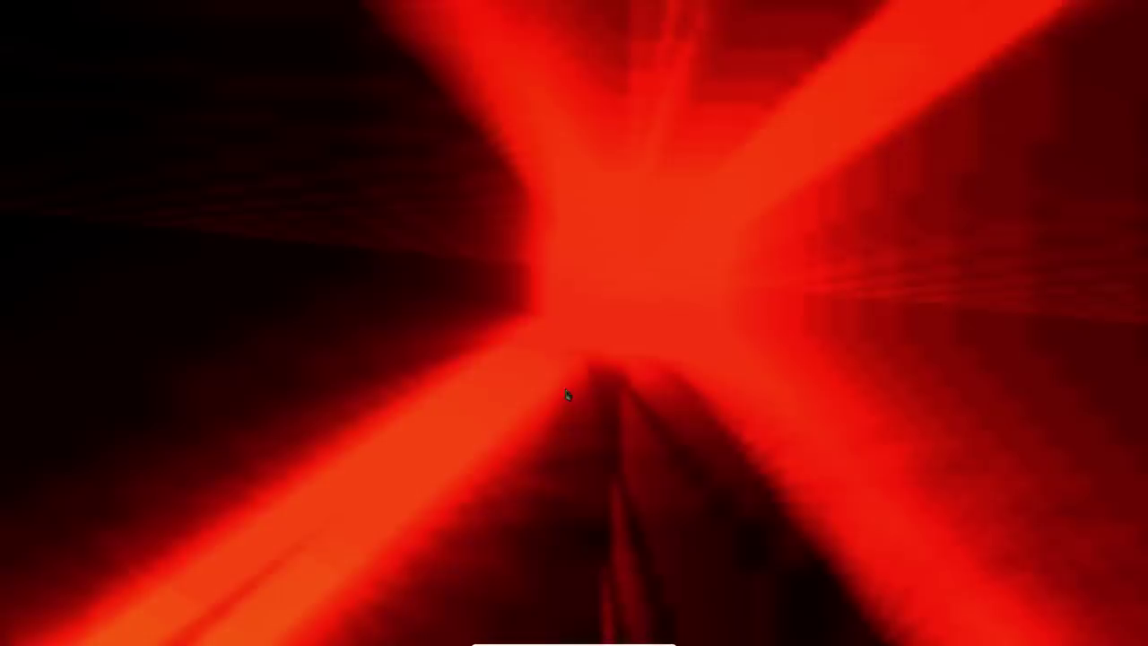
left_click(565, 394)
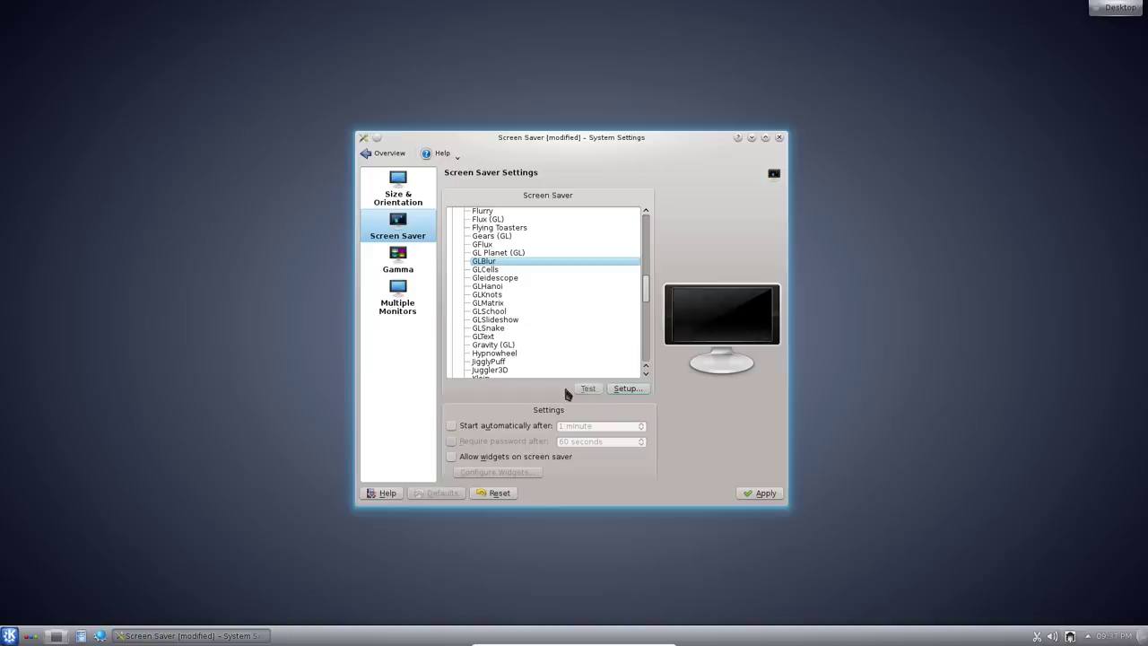
Lower GLBlur's frame rate to about a third in Setup and test it again
left_click(616, 391)
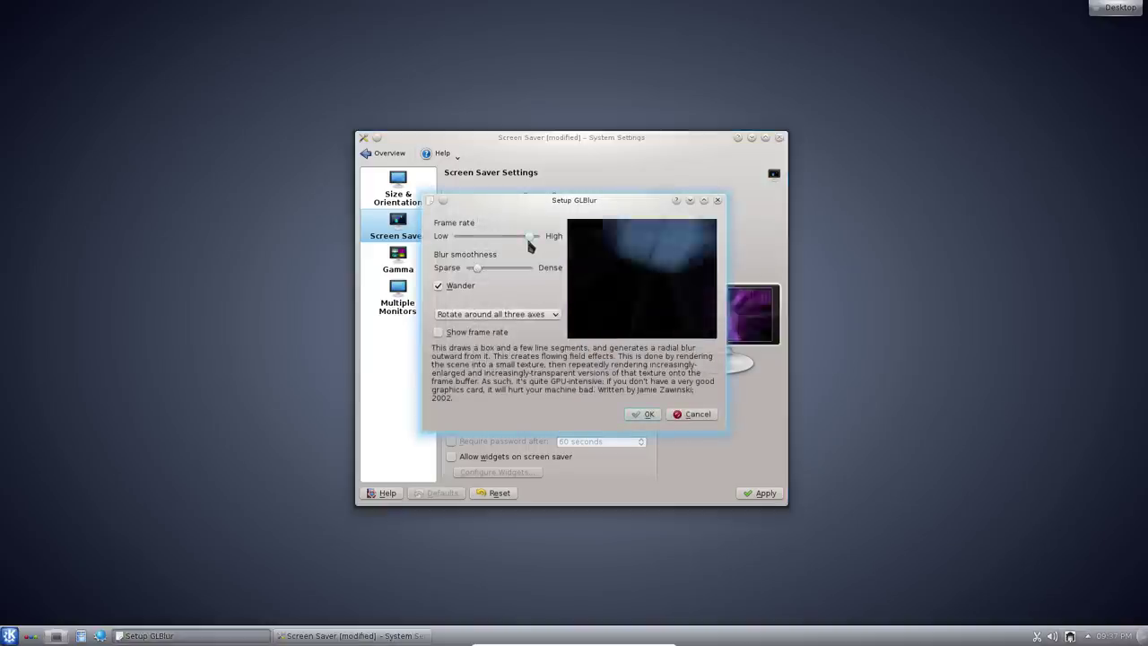
left_click_drag(527, 235, 450, 271)
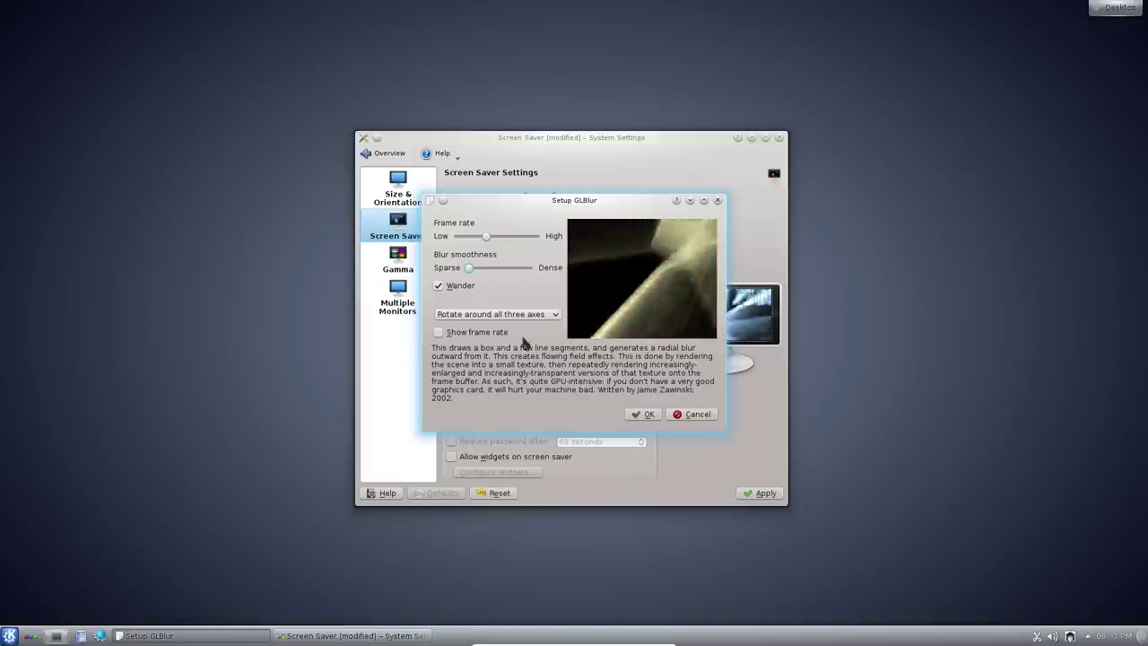
left_click(650, 414)
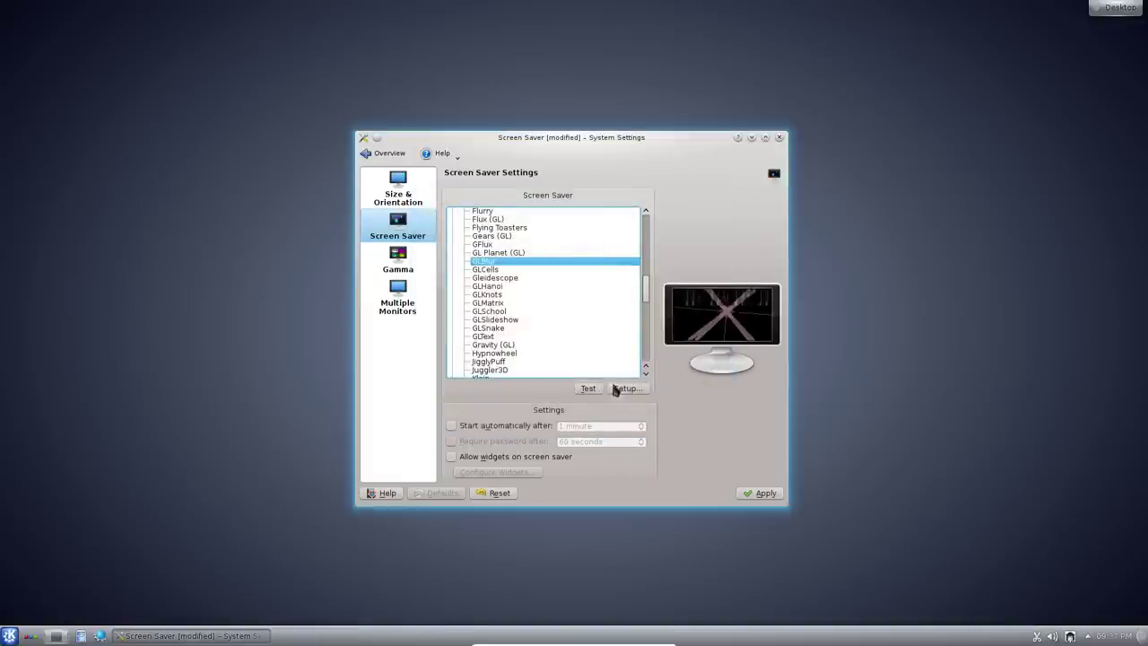
left_click(588, 390)
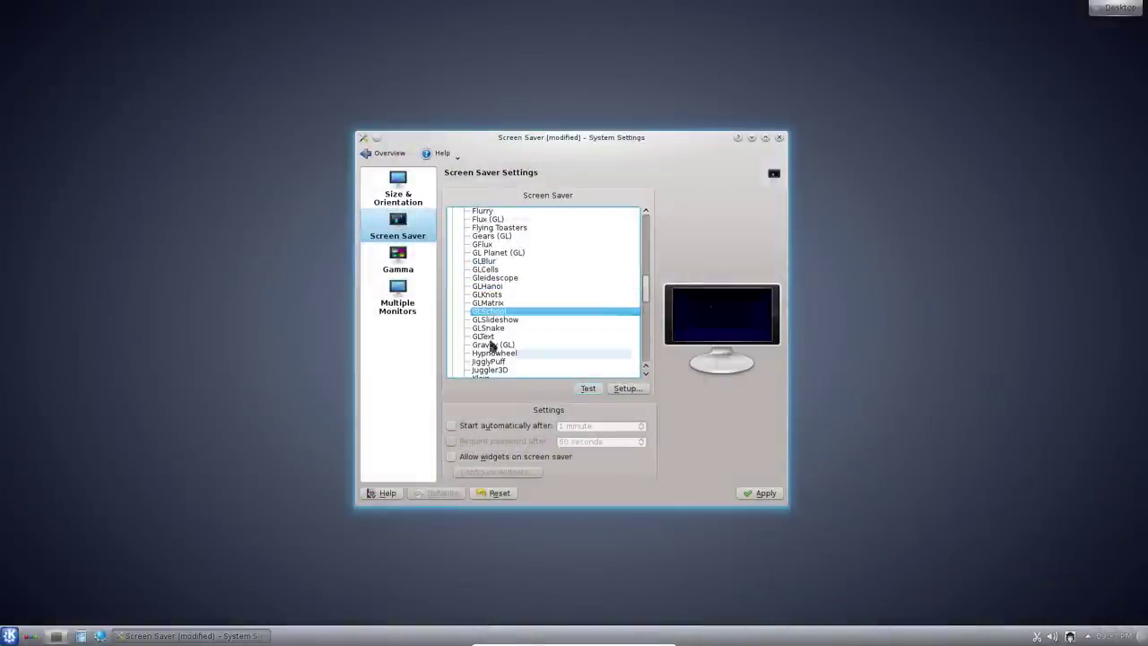
Select GLText as the screen saver and preview it full screen
left_click(500, 346)
left_click(500, 337)
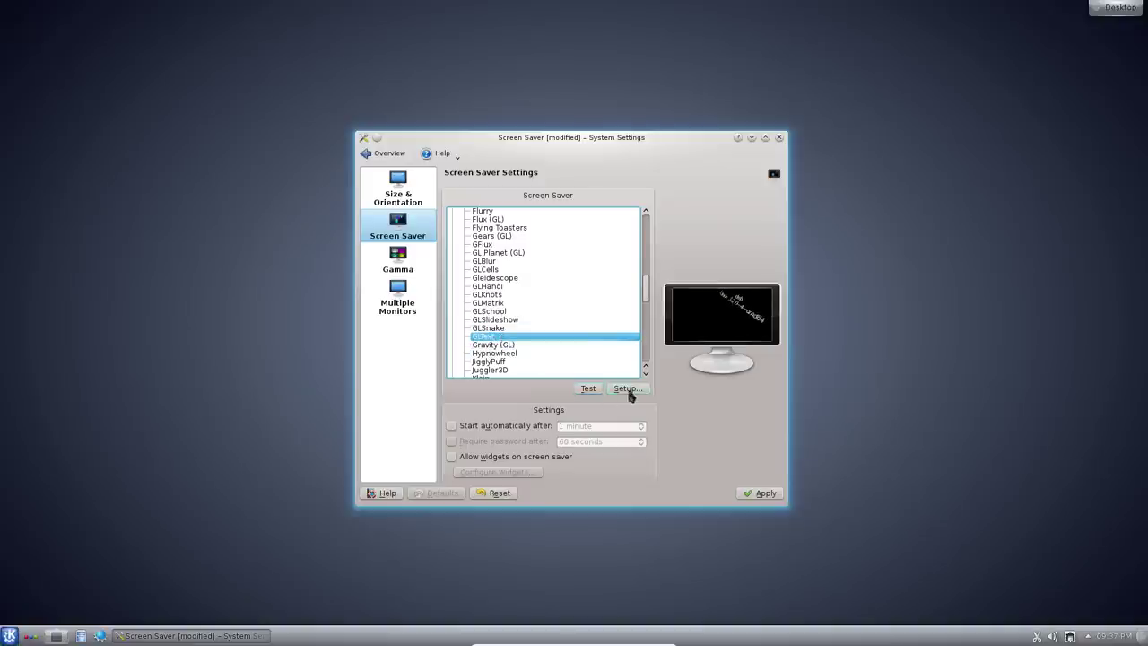
left_click(588, 389)
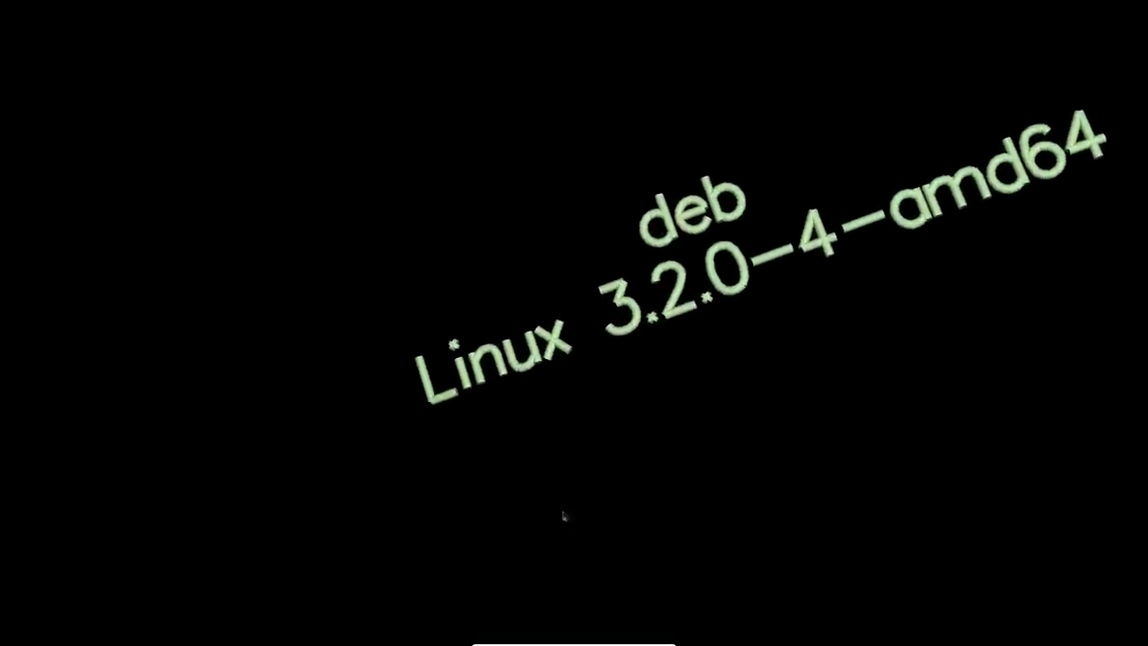
left_click(539, 429)
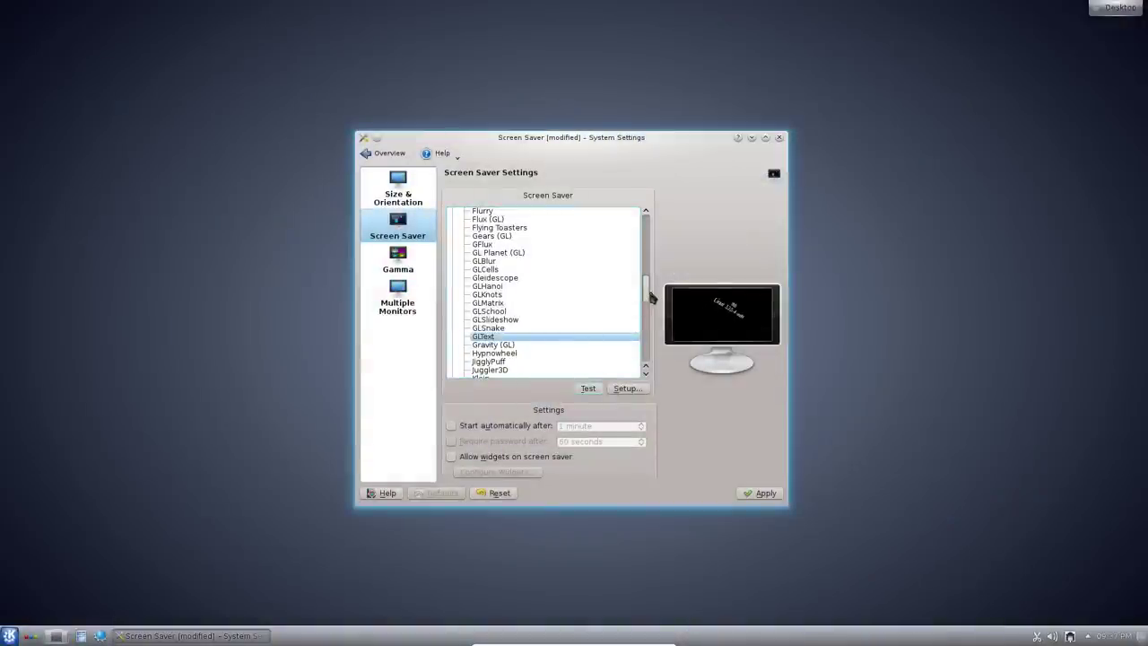
Scroll the screen saver list and choose Euphoria (GL)
left_click_drag(645, 289, 645, 315)
scroll(628, 274, "up", 13)
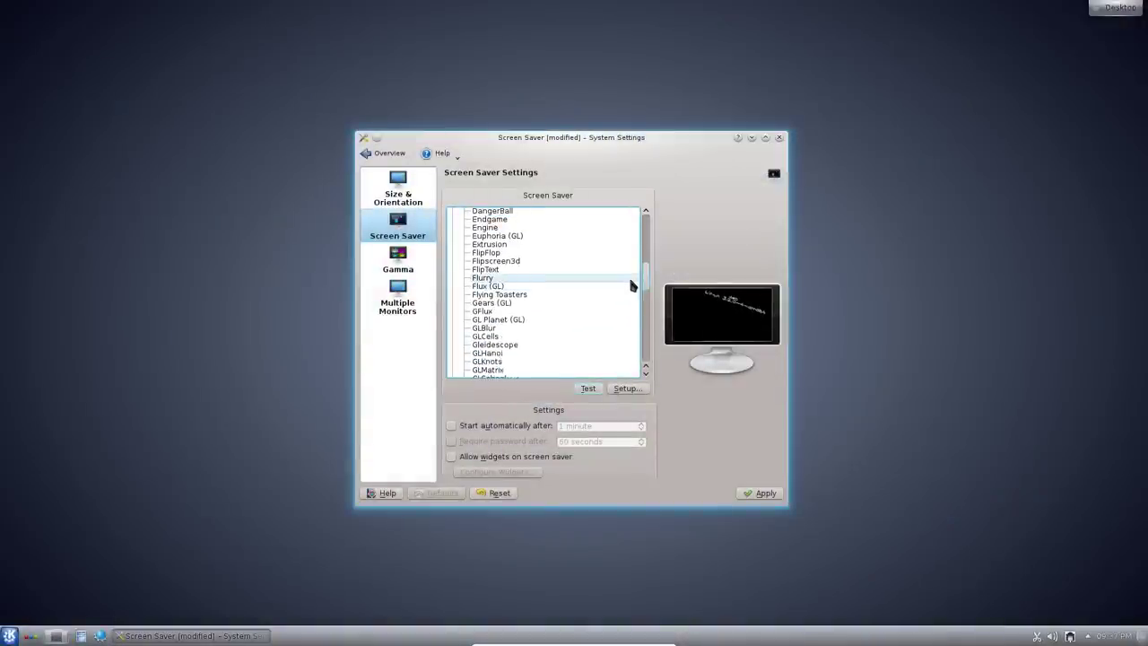
scroll(623, 261, "up", 4)
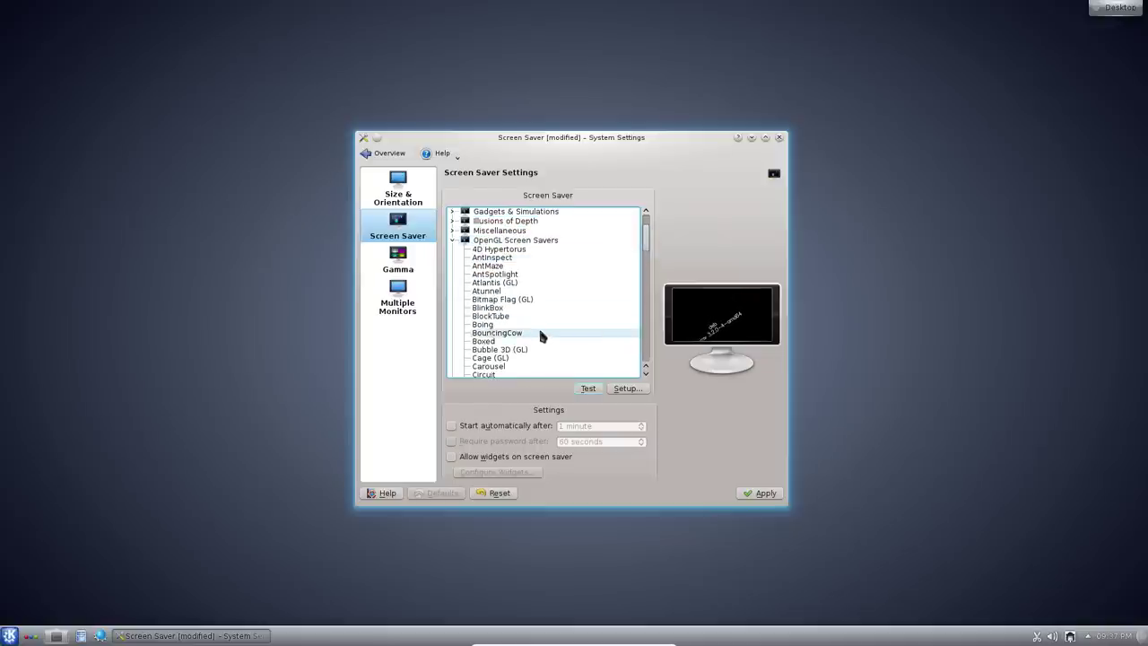
scroll(520, 327, "down", 4)
scroll(508, 269, "down", 2)
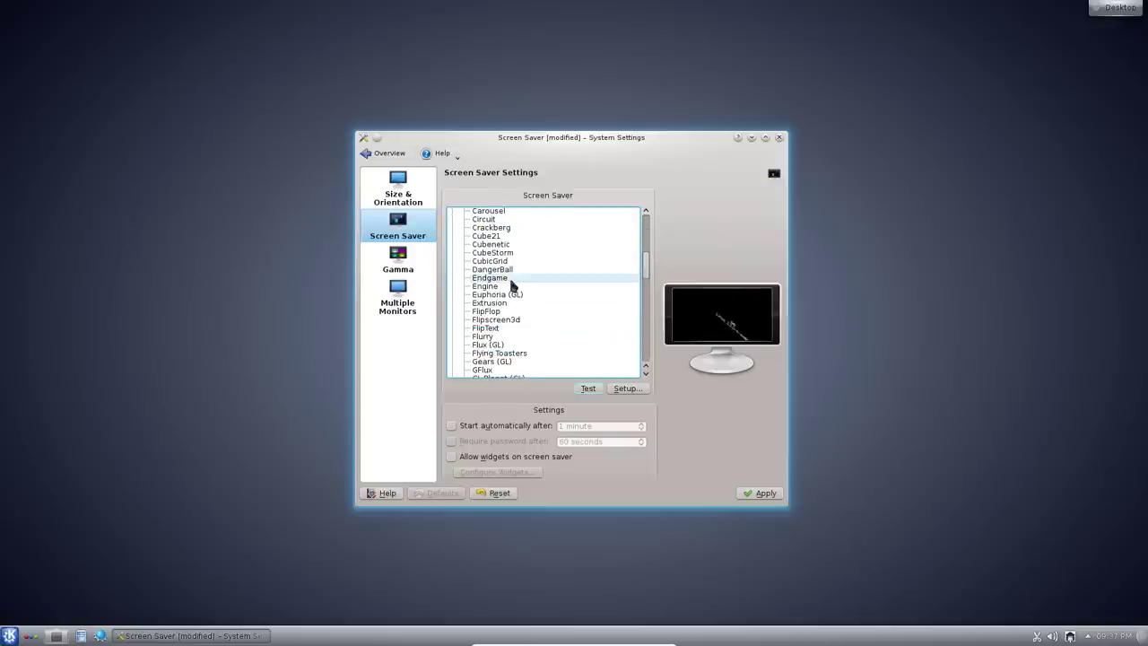
left_click(515, 293)
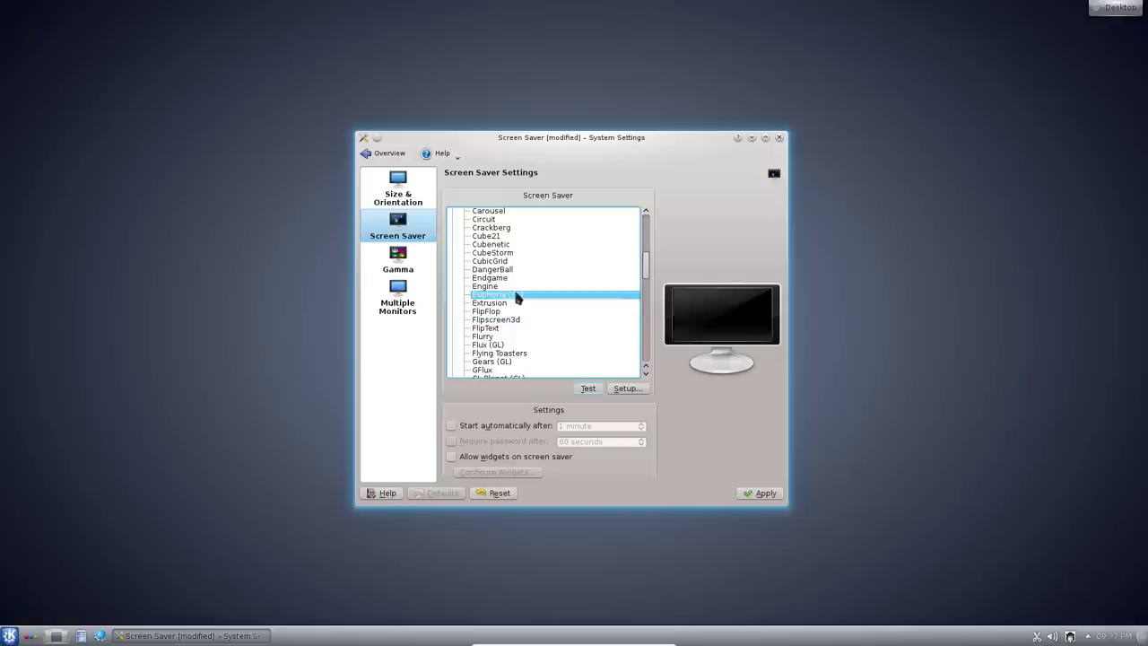
Preview the Euphoria (GL) screen saver full screen, end it, and leave with unapplied changes
left_click(588, 387)
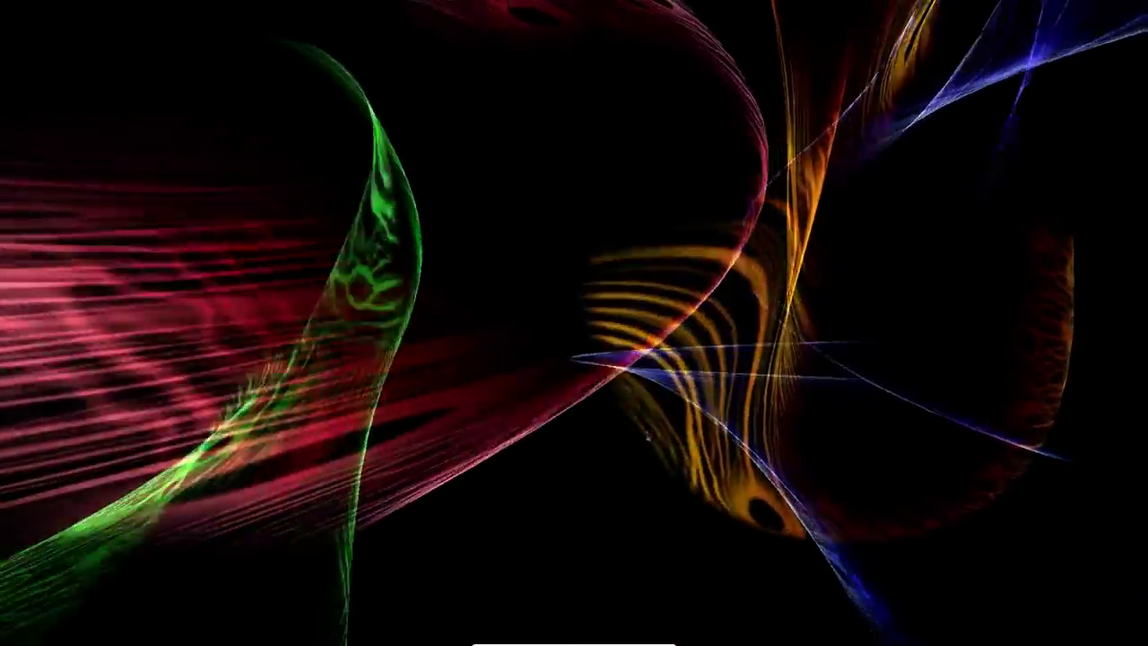
mouse_move(644, 426)
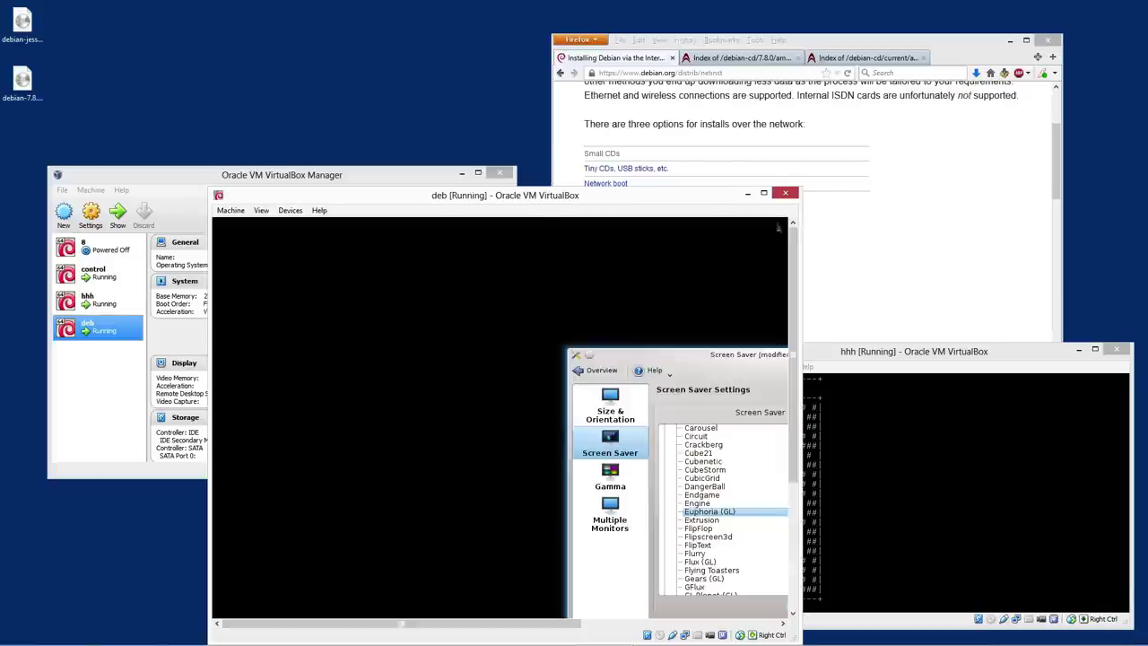
left_click_drag(543, 198, 526, 117)
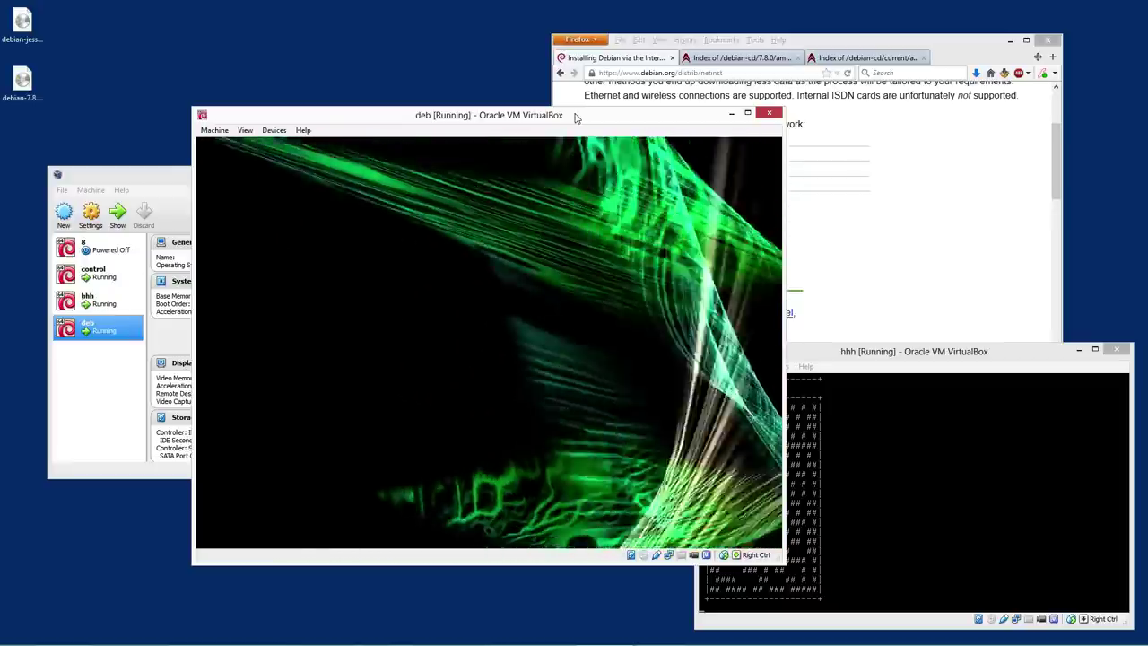
left_click(458, 384)
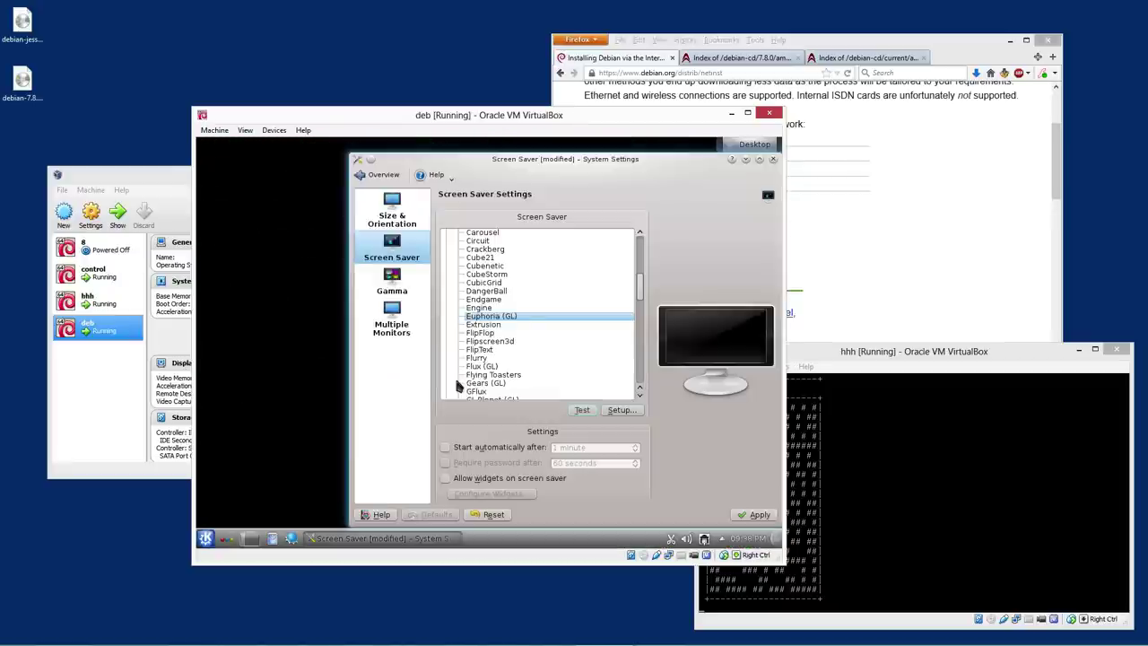
left_click(773, 159)
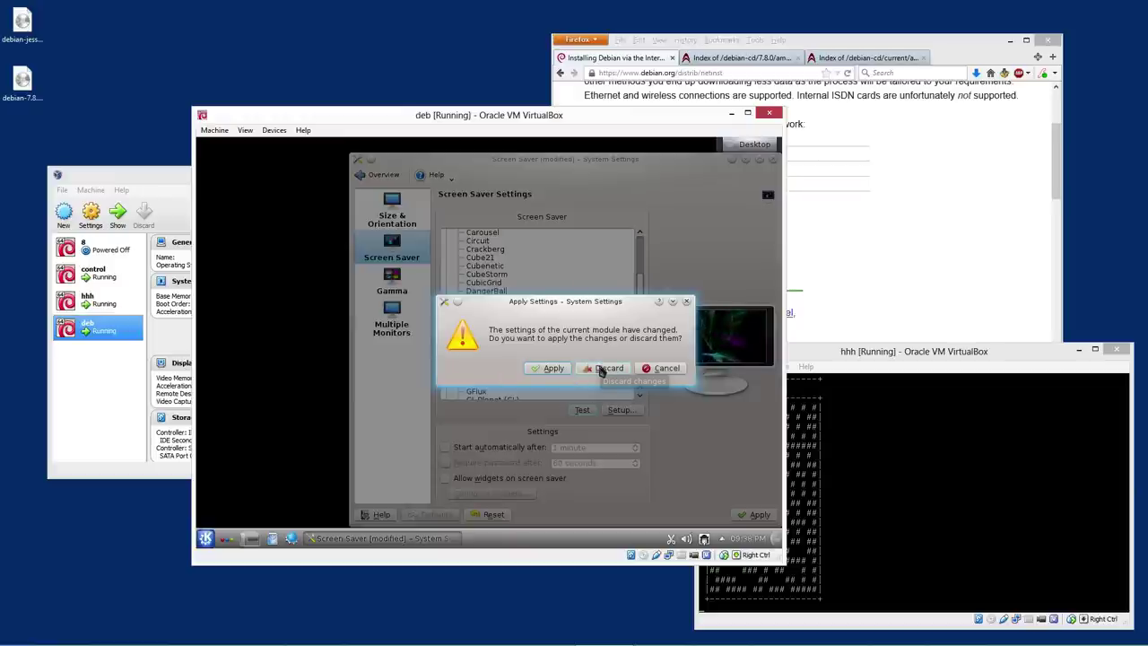
Discard the screen saver changes and browse Kickoff's Games applications
left_click(600, 368)
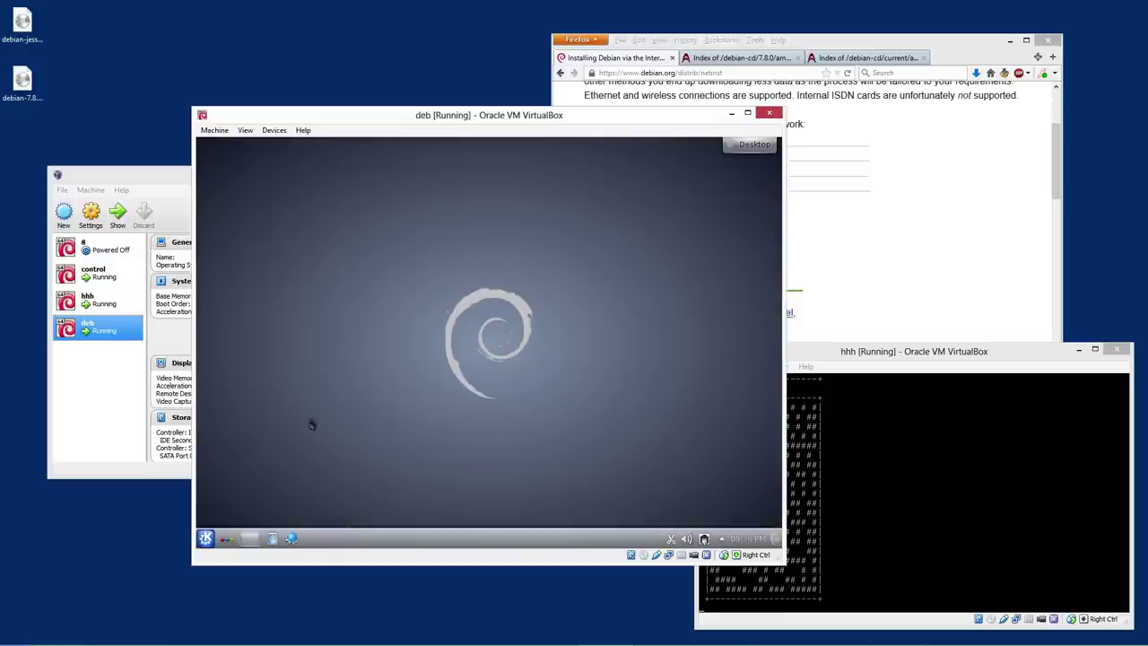
left_click(206, 539)
left_click(269, 506)
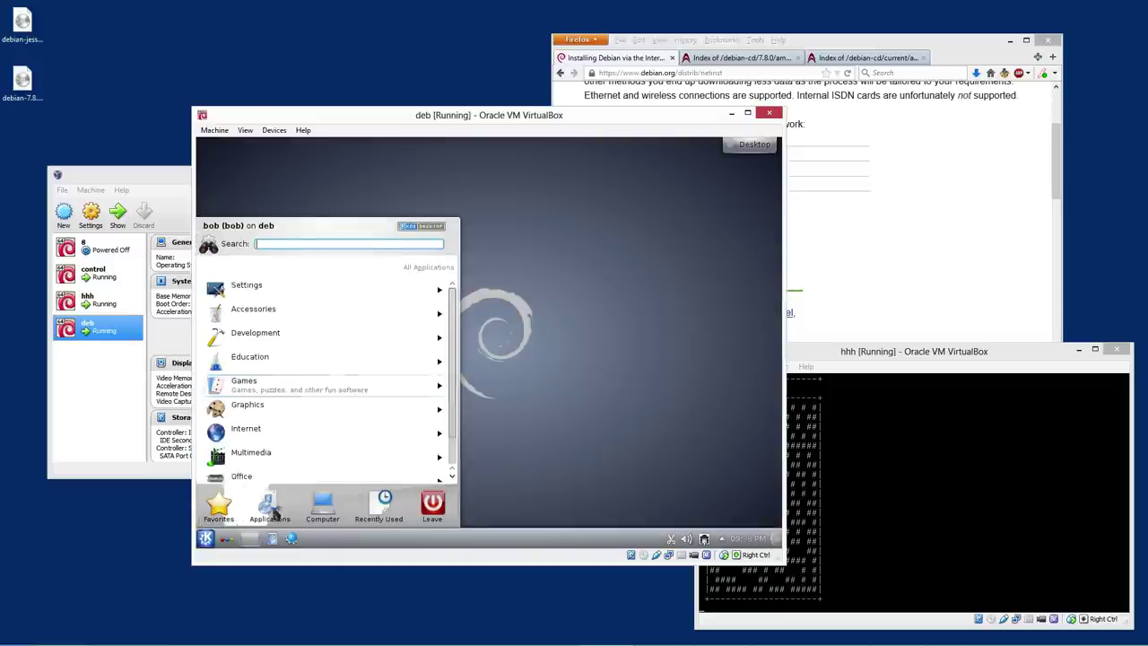
left_click(244, 370)
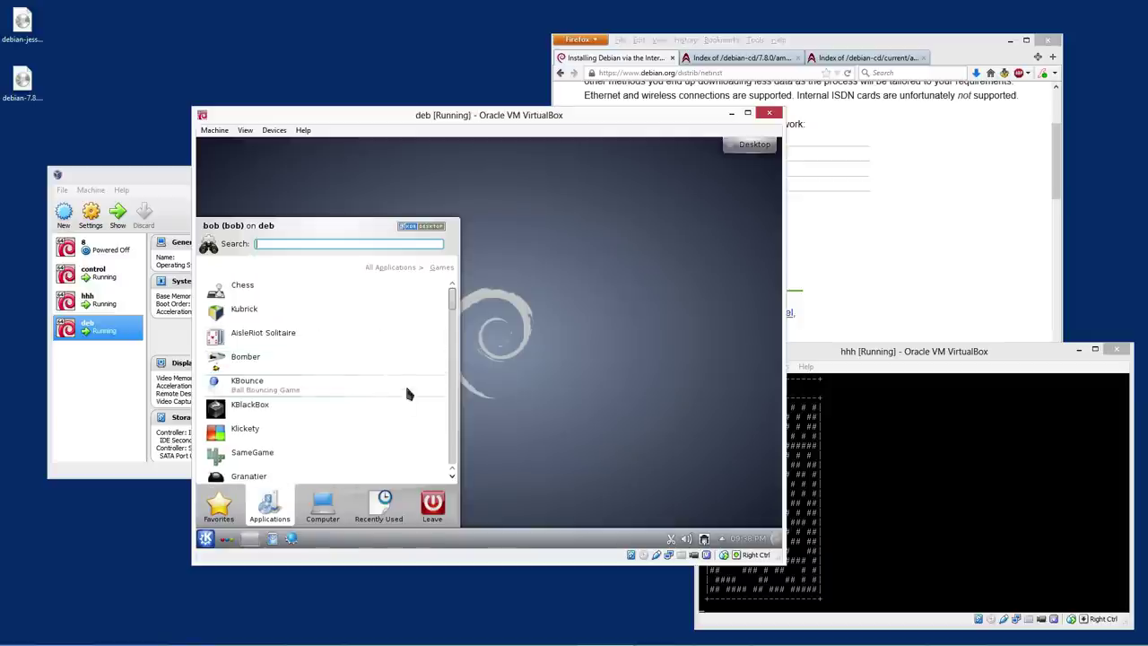
left_click_drag(450, 310, 436, 256)
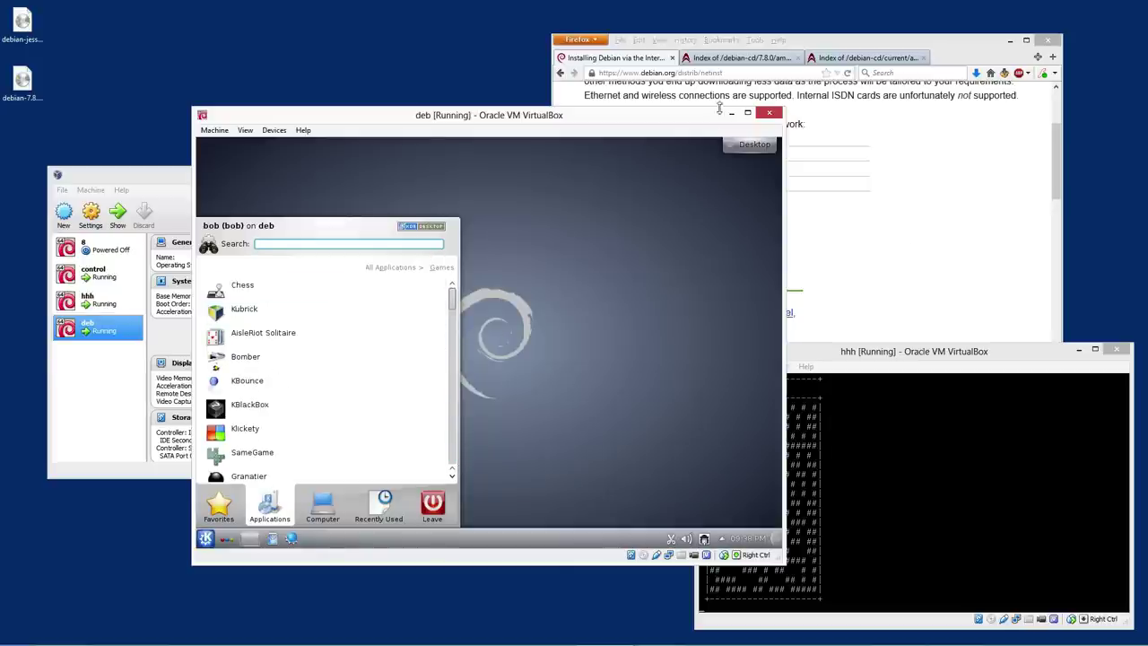
Maximize the VM window and browse Kickoff's Office applications
left_click(749, 115)
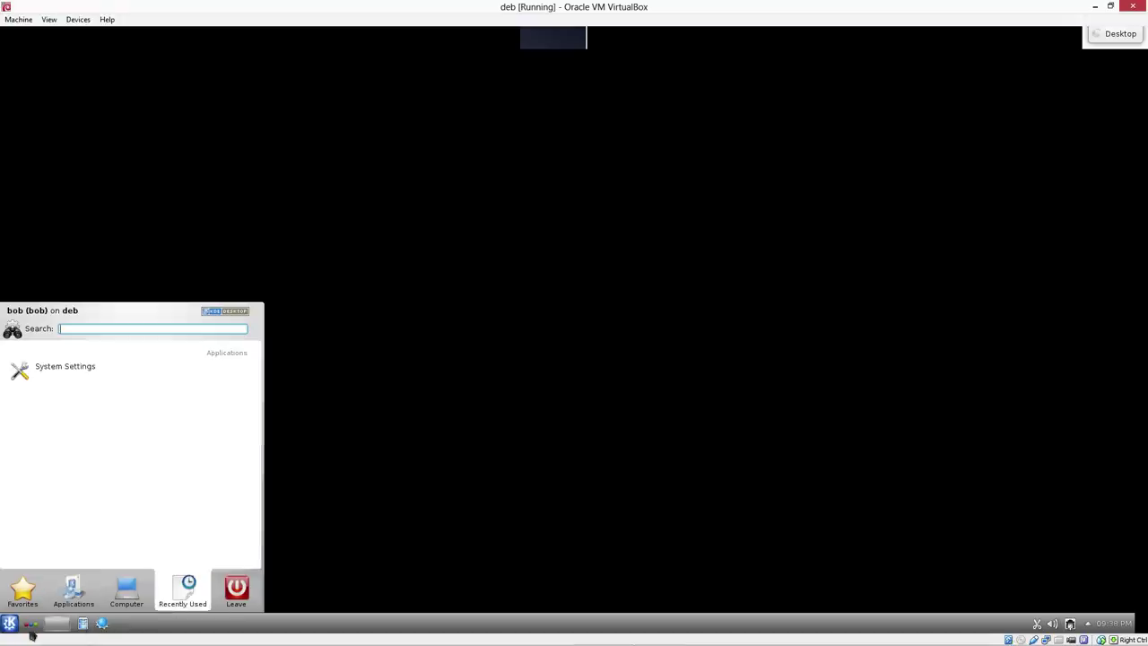
left_click(16, 624)
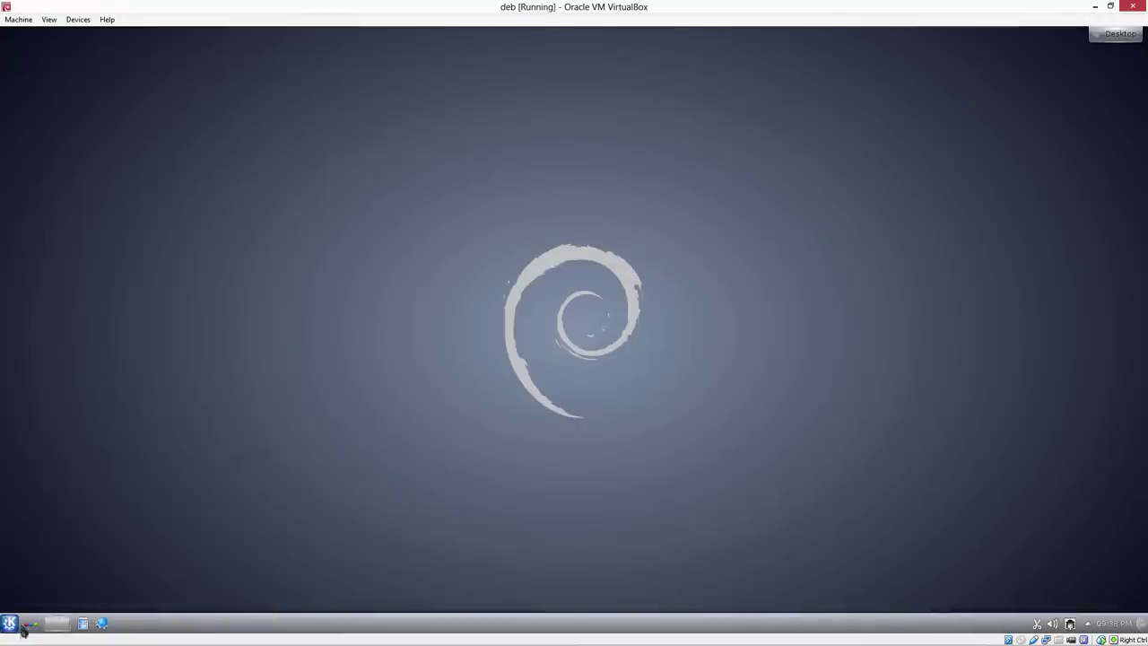
left_click(10, 625)
left_click(74, 590)
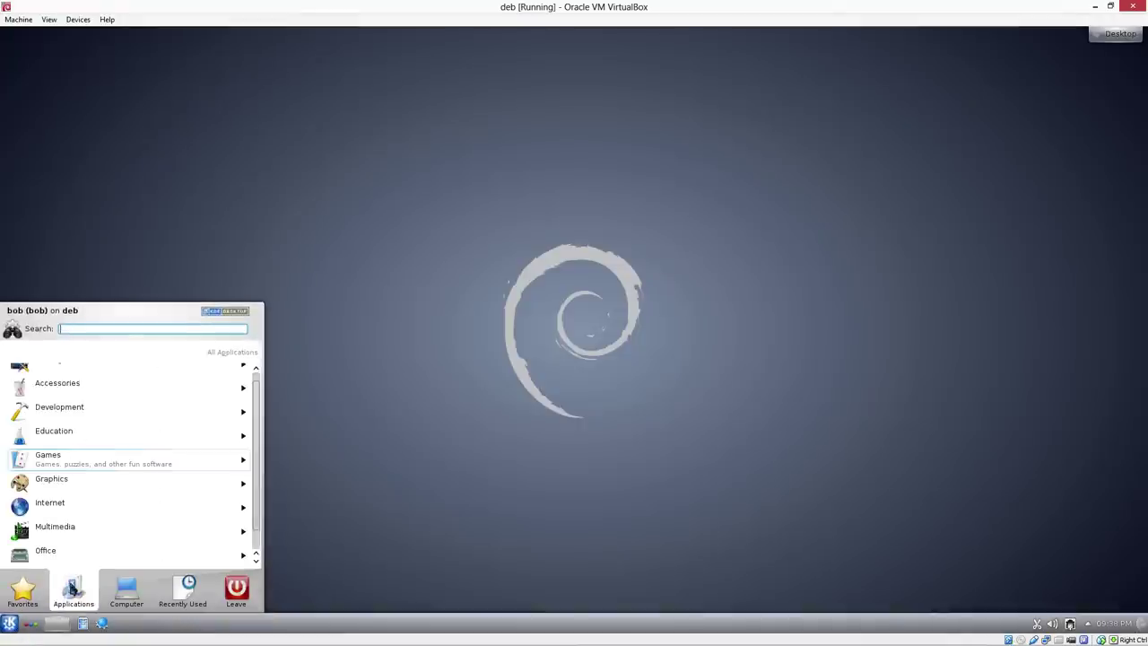
scroll(94, 471, "down", 1)
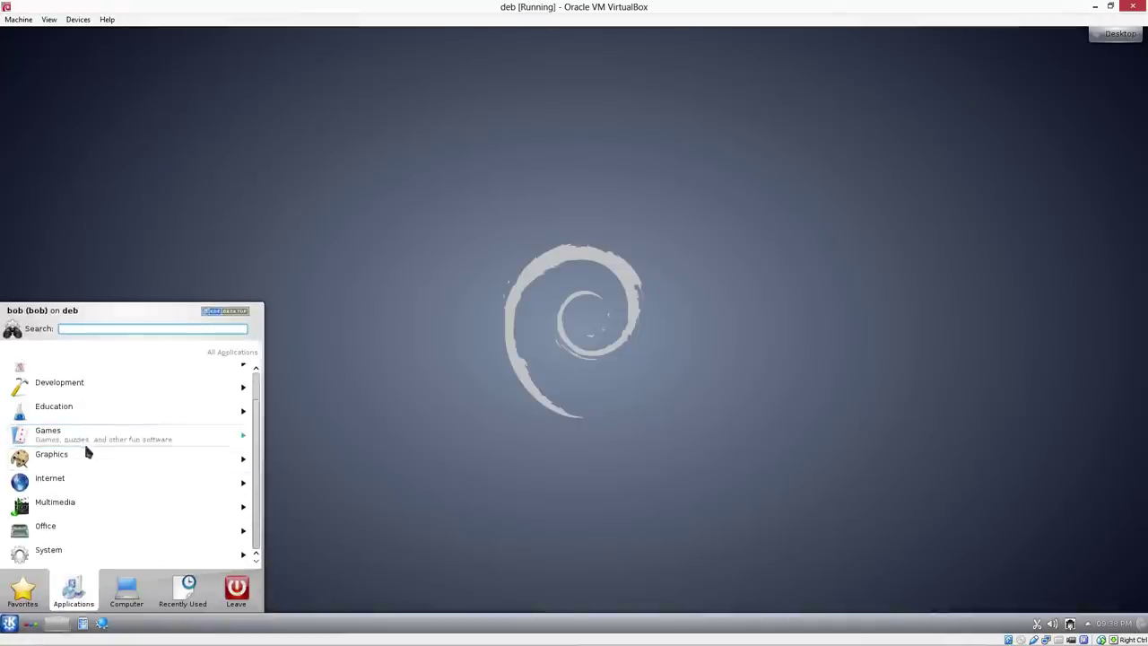
left_click(71, 529)
scroll(90, 502, "down", 3)
scroll(95, 496, "up", 3)
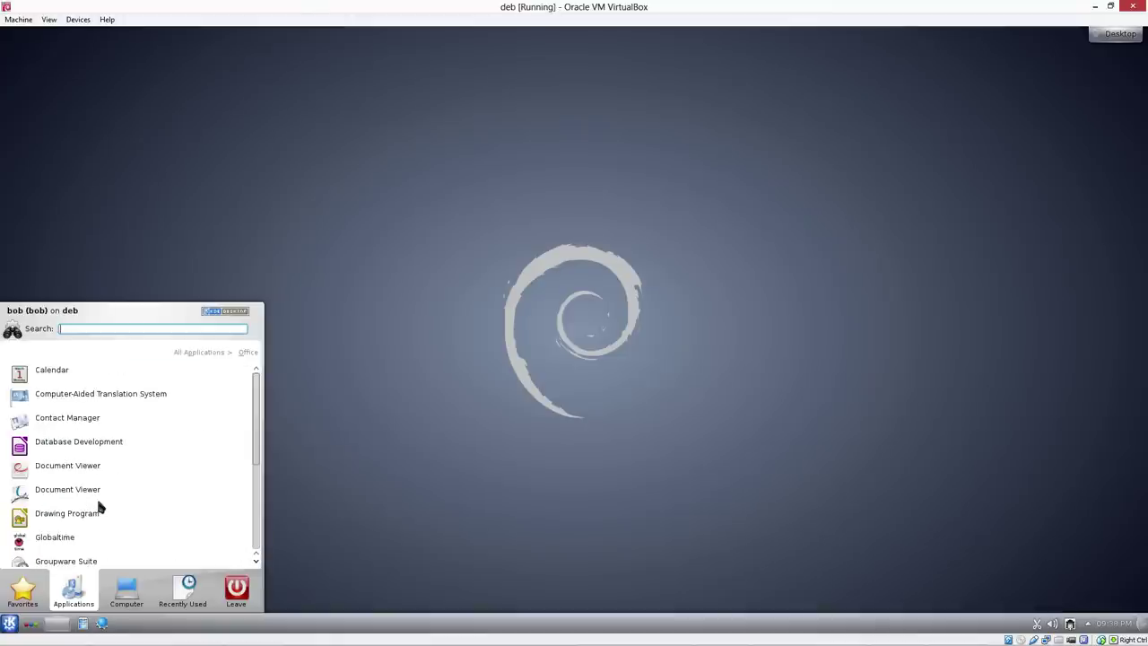
scroll(179, 472, "down", 3)
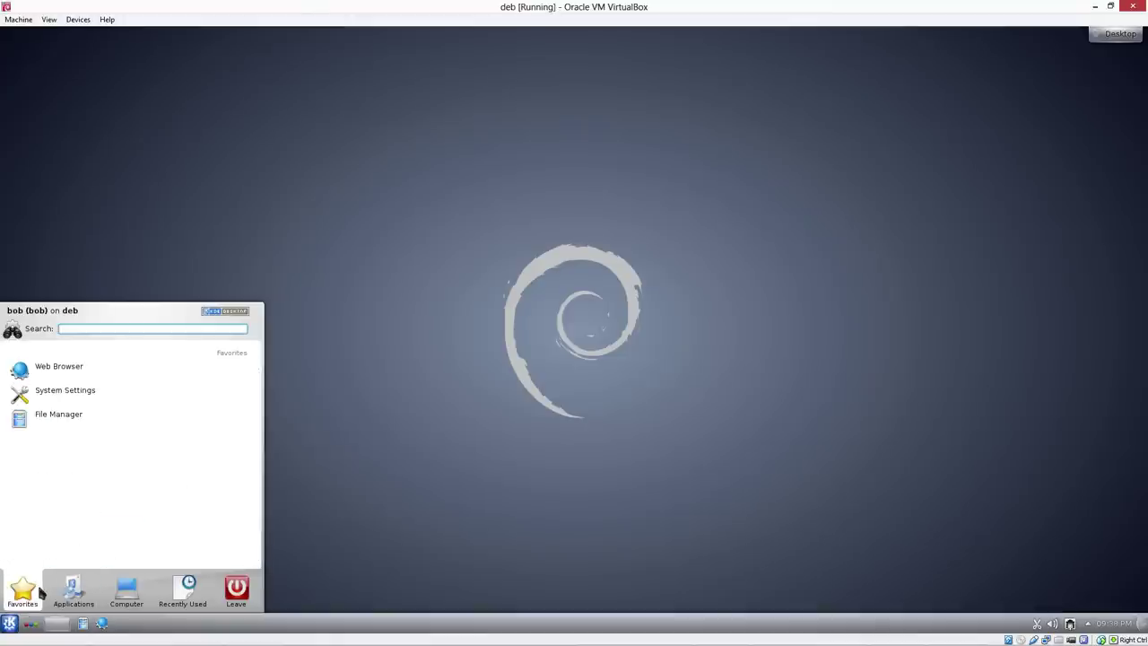
mouse_move(123, 597)
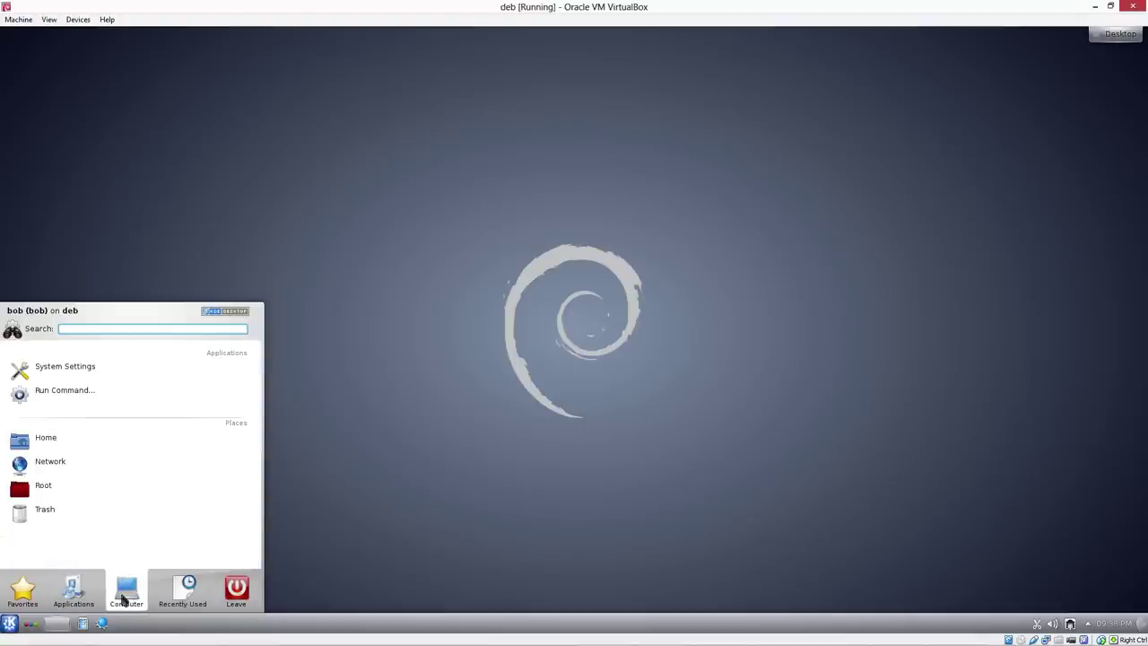
Open Home in Dolphin, centre it, and show an enlarged About Dolphin dialog reporting version 2.0
left_click(43, 441)
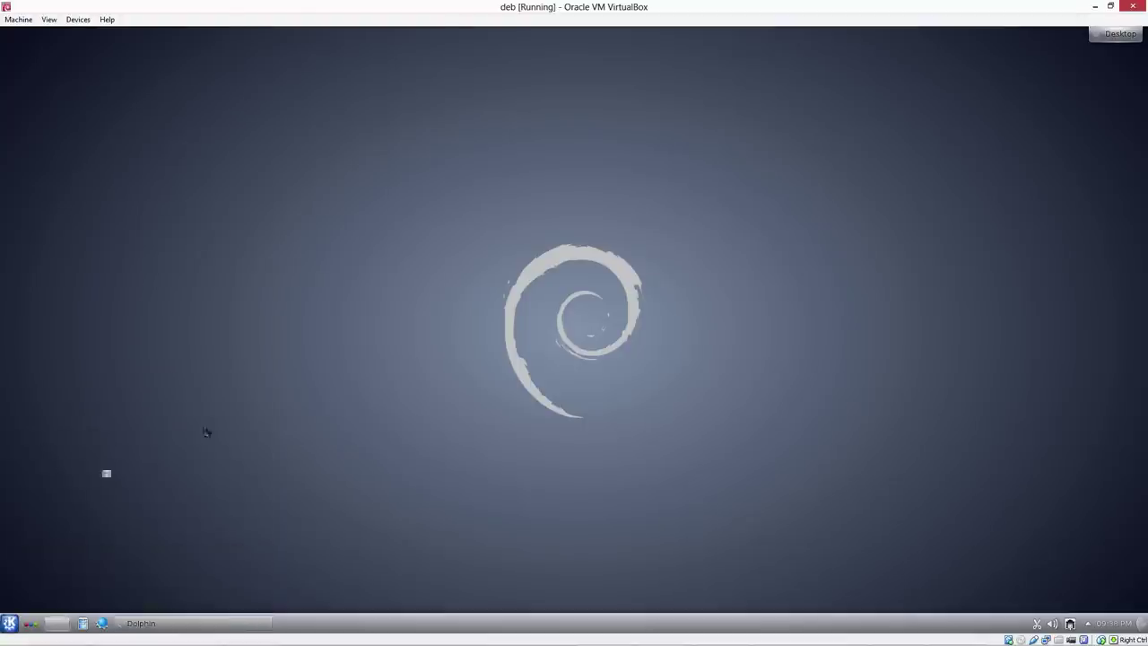
left_click_drag(297, 40, 522, 199)
left_click(667, 210)
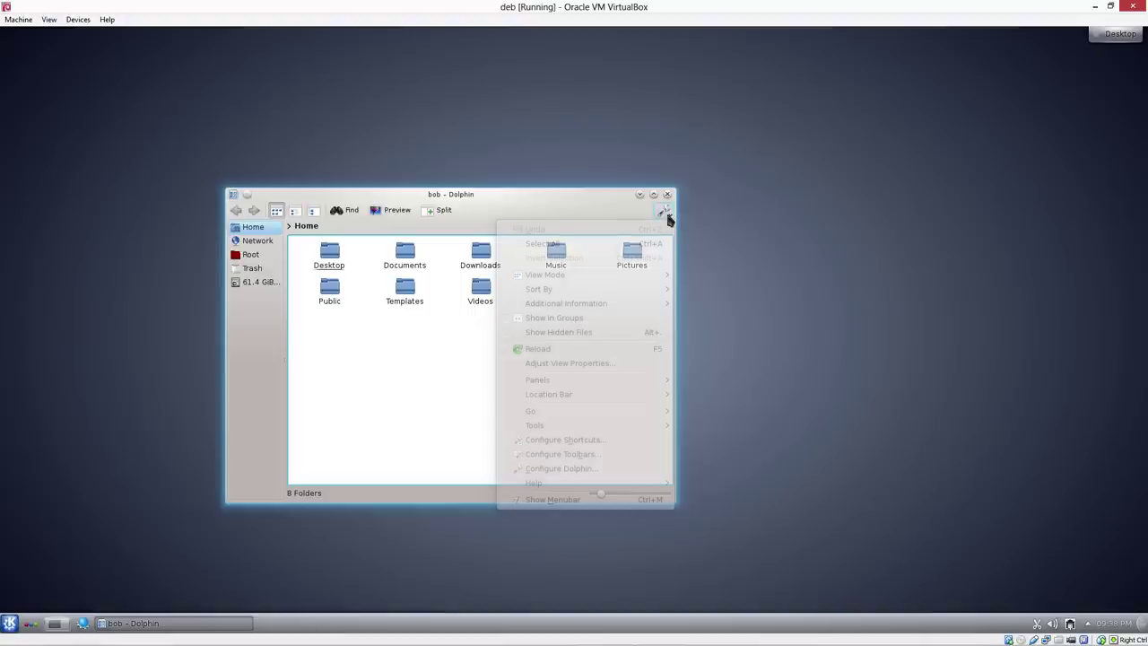
mouse_move(569, 486)
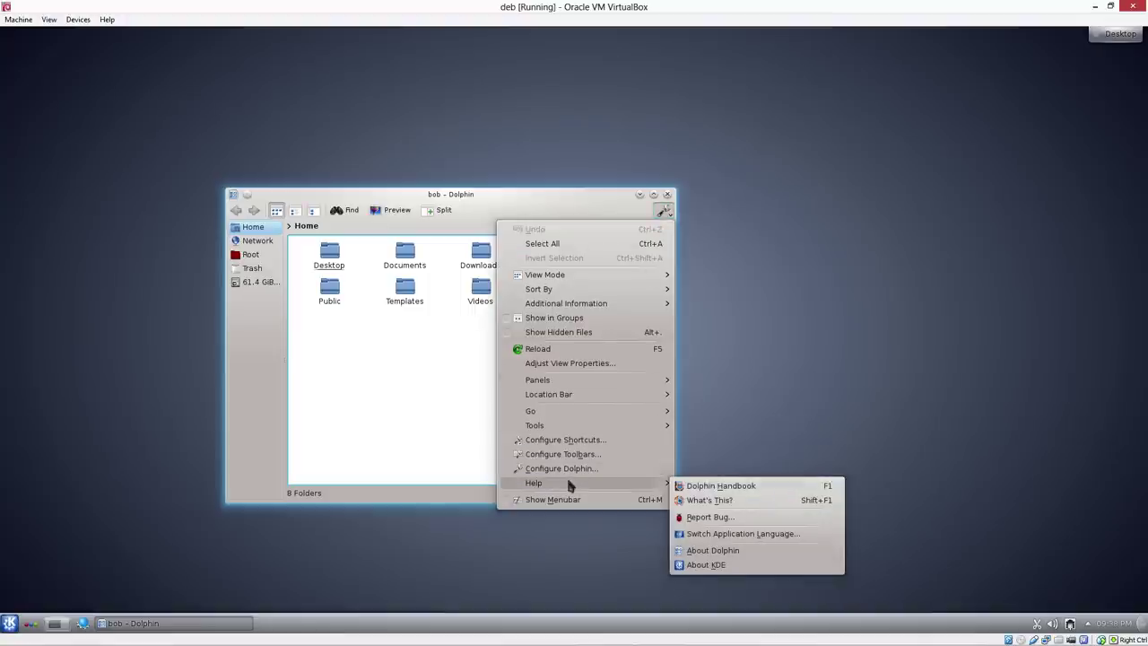
left_click(716, 549)
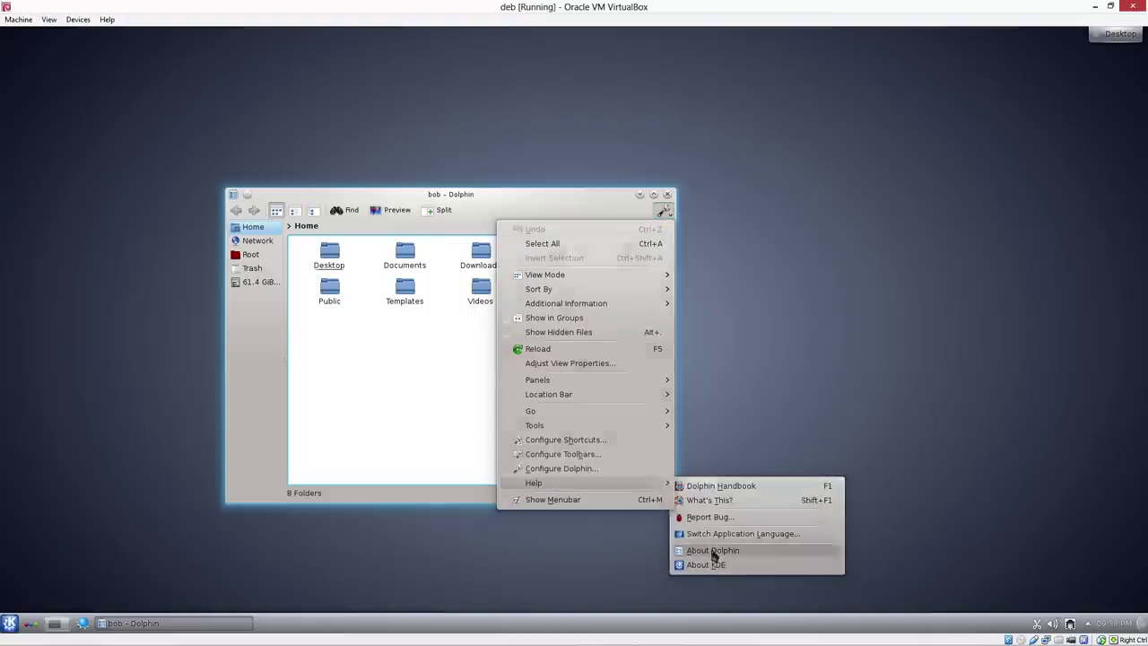
left_click_drag(444, 276, 818, 157)
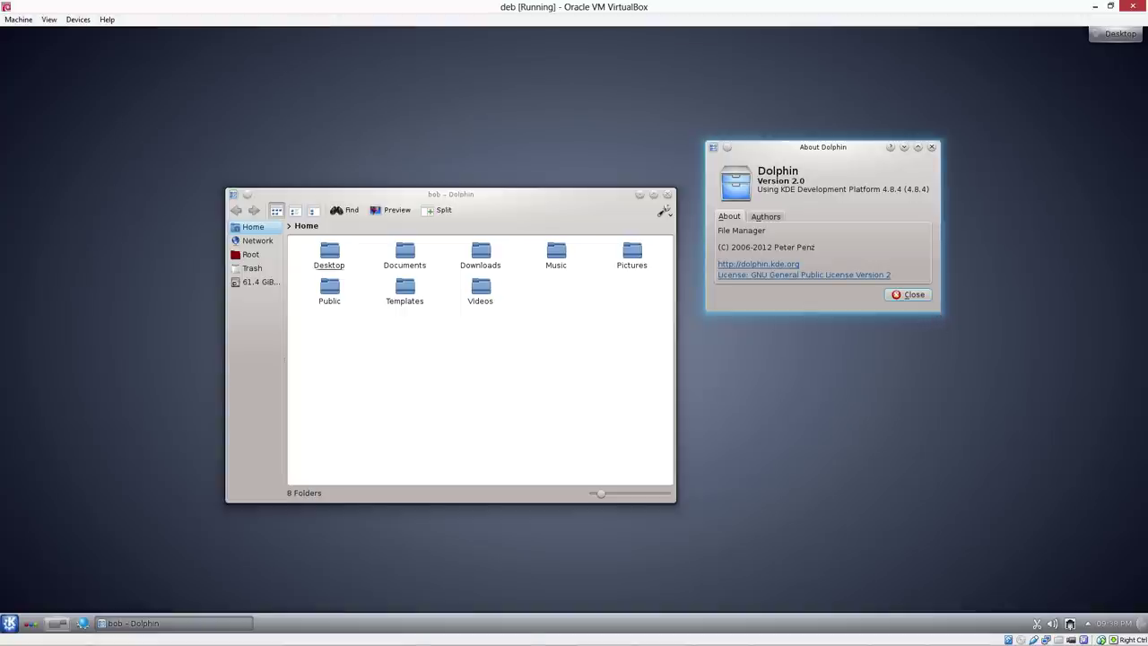
left_click_drag(938, 310, 1040, 464)
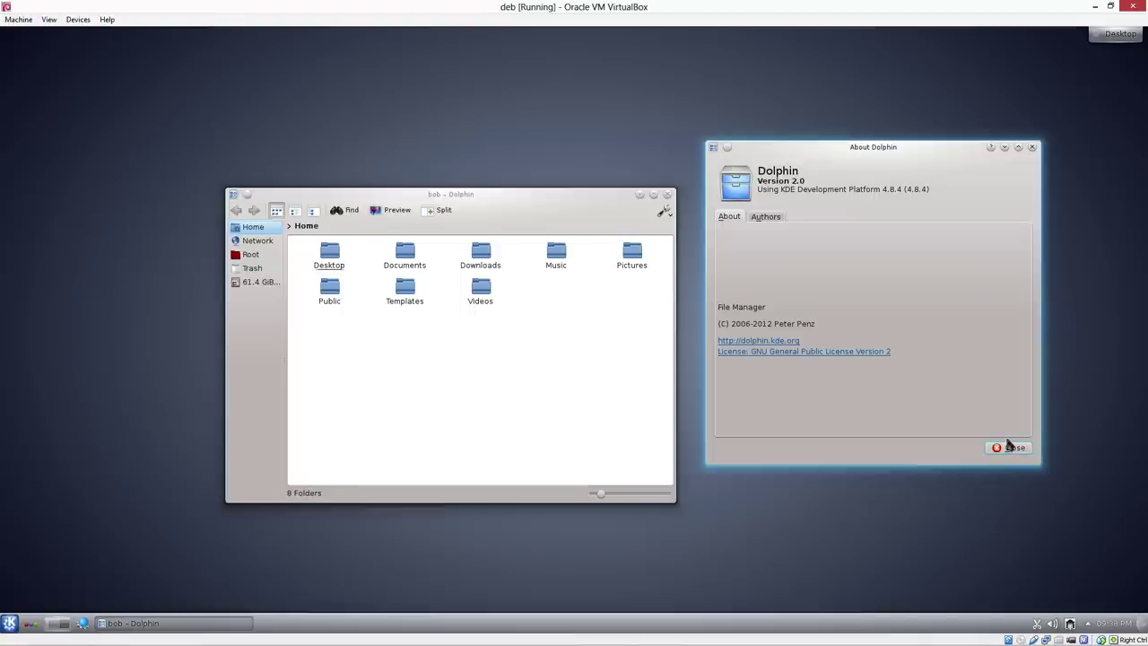
Close About Dolphin and browse Kickoff's Favorites and application categories
left_click(1012, 449)
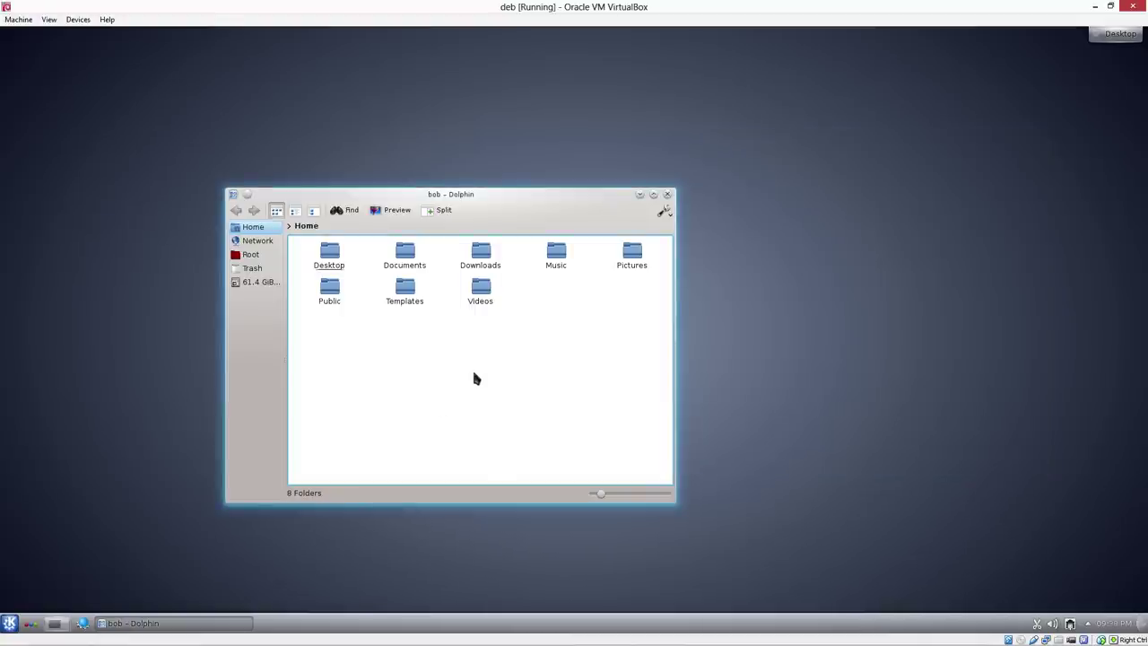
left_click(9, 622)
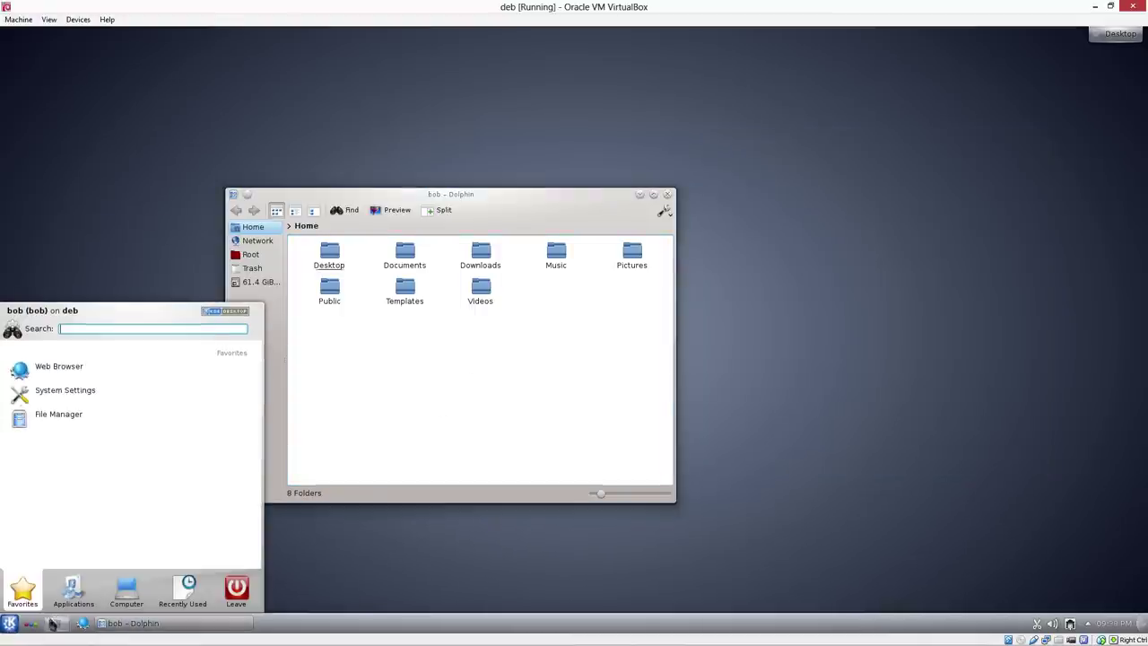
left_click(27, 599)
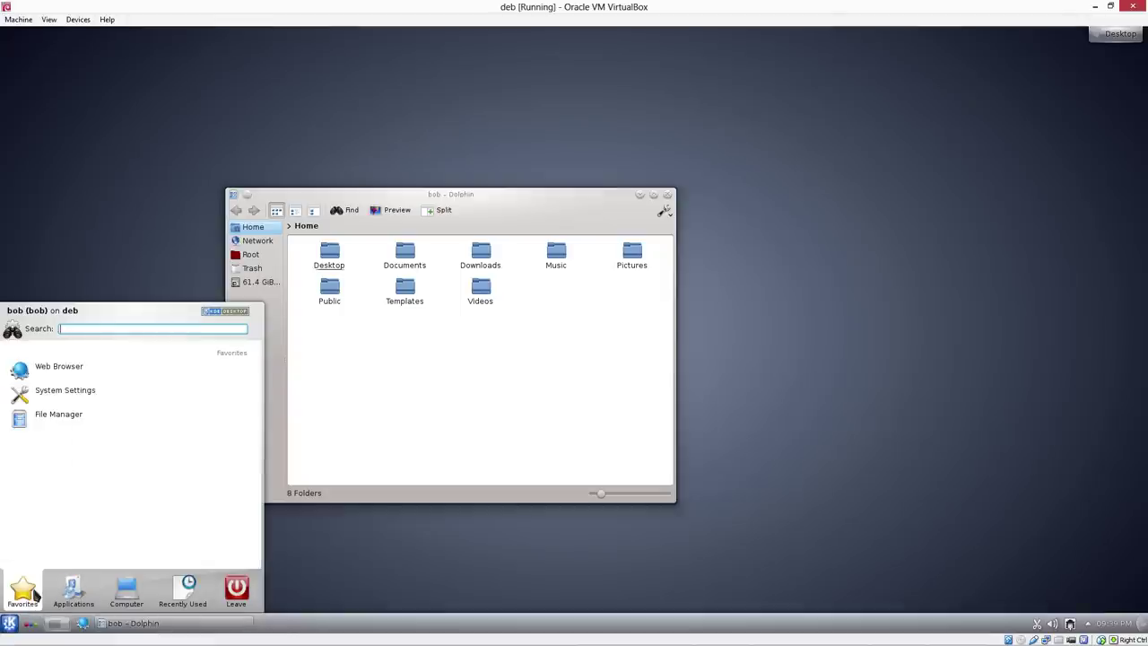
left_click(77, 597)
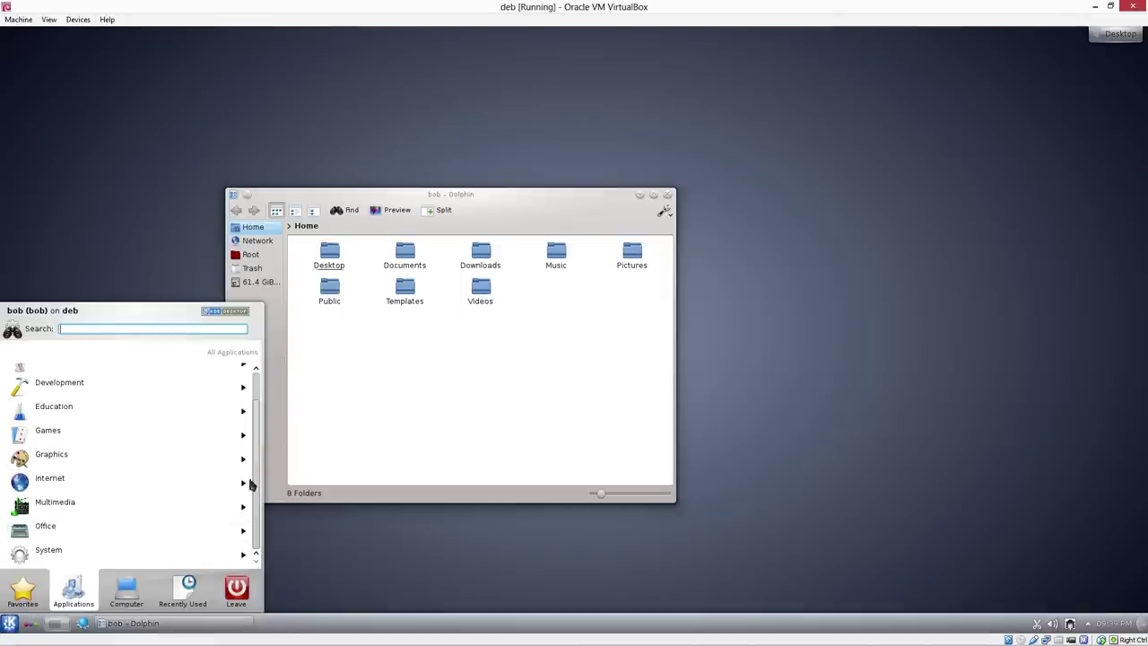
left_click_drag(258, 423, 251, 468)
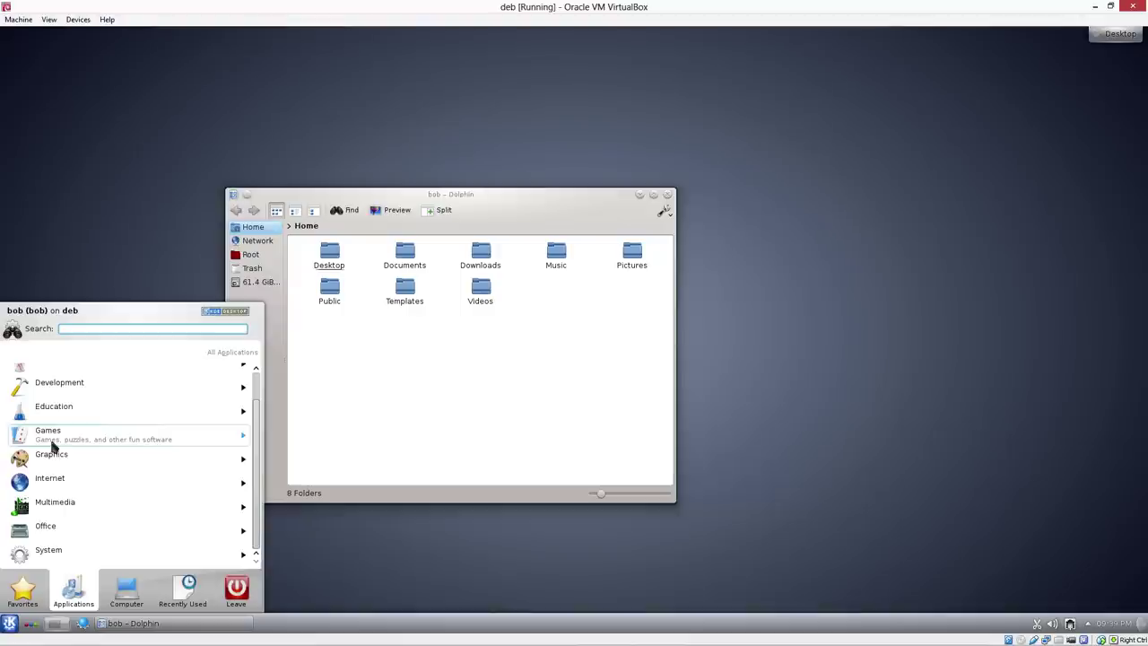
scroll(121, 491, "up", 1)
left_click(837, 443)
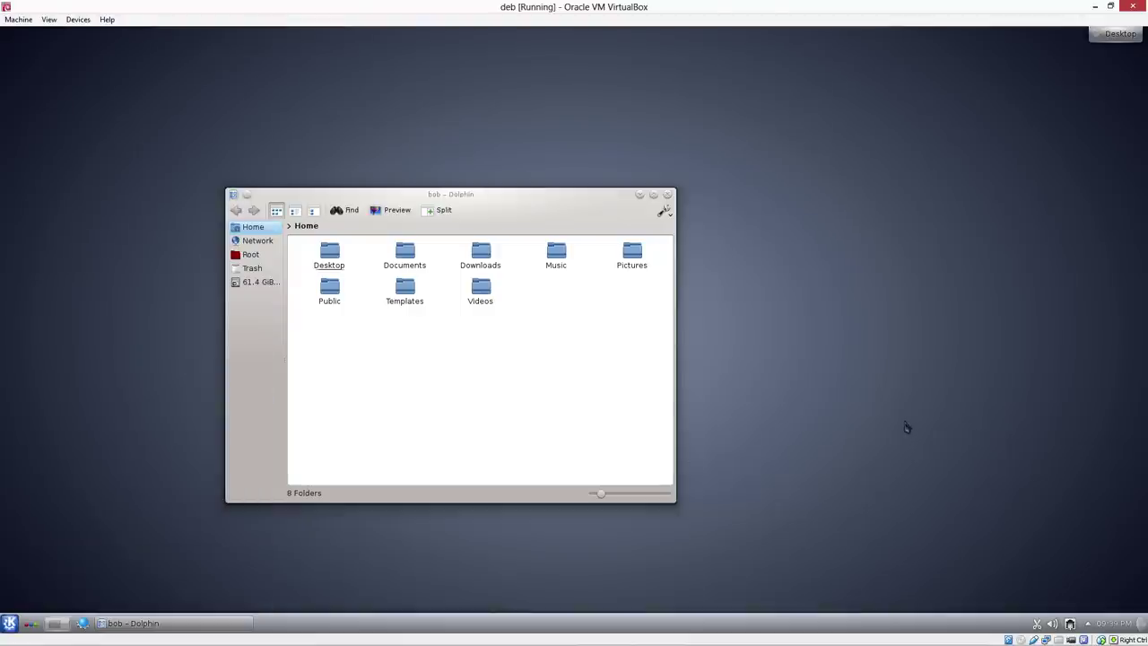
key("alt+F2")
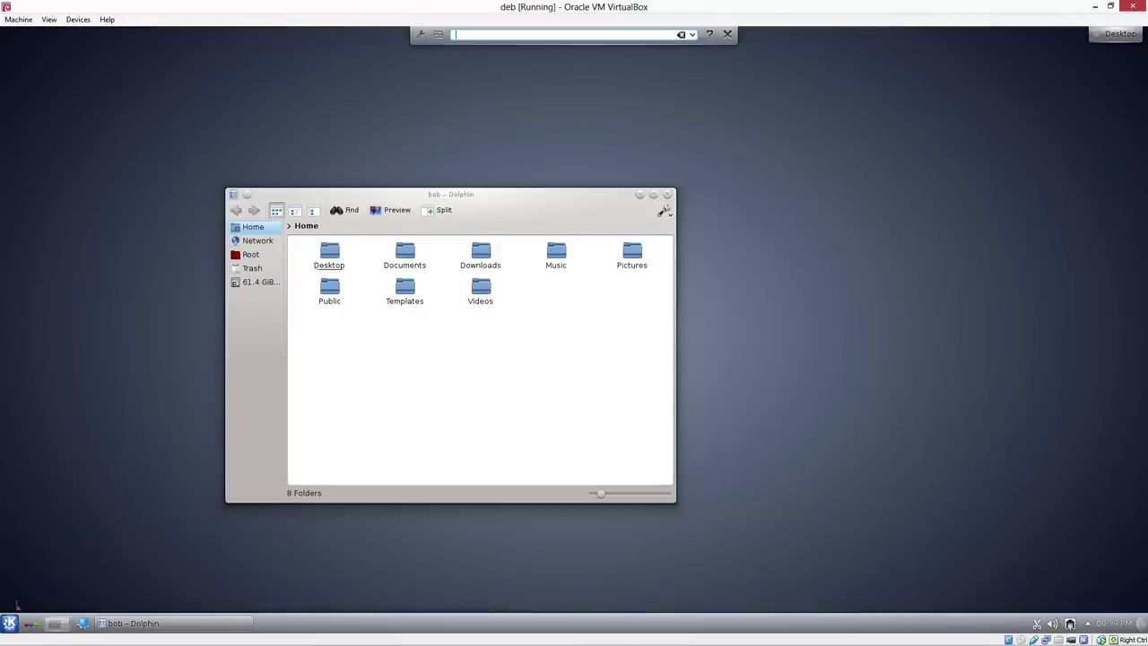
Browse Kickoff's System applications, then search the launcher for Synaptic with 'sy'
left_click(11, 622)
left_click(81, 596)
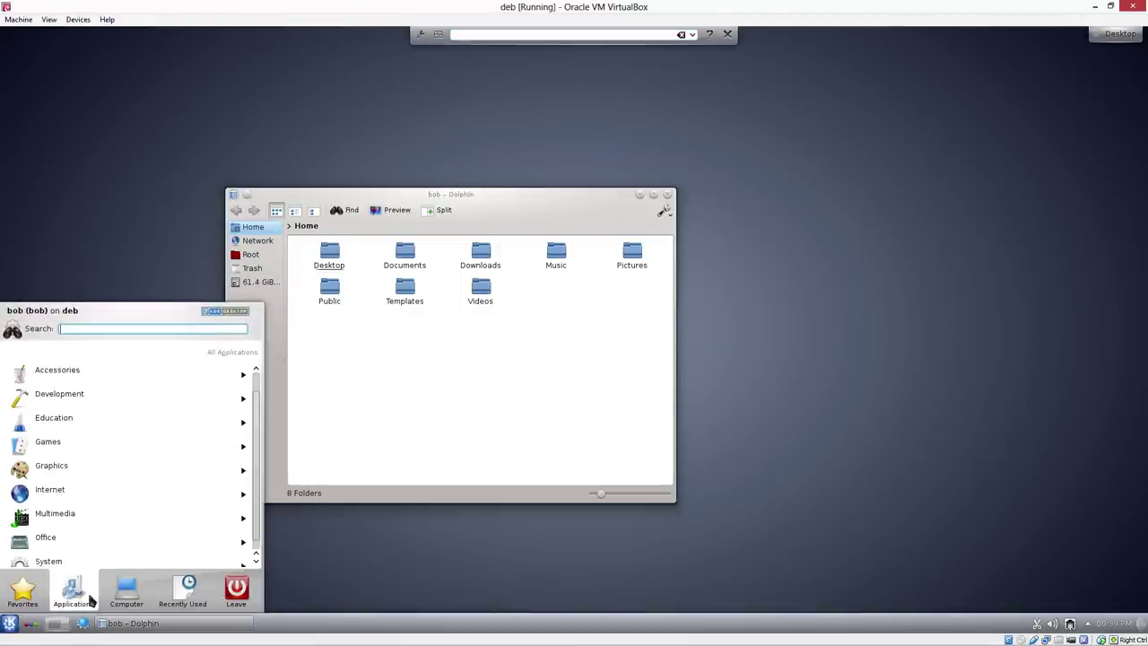
left_click(72, 551)
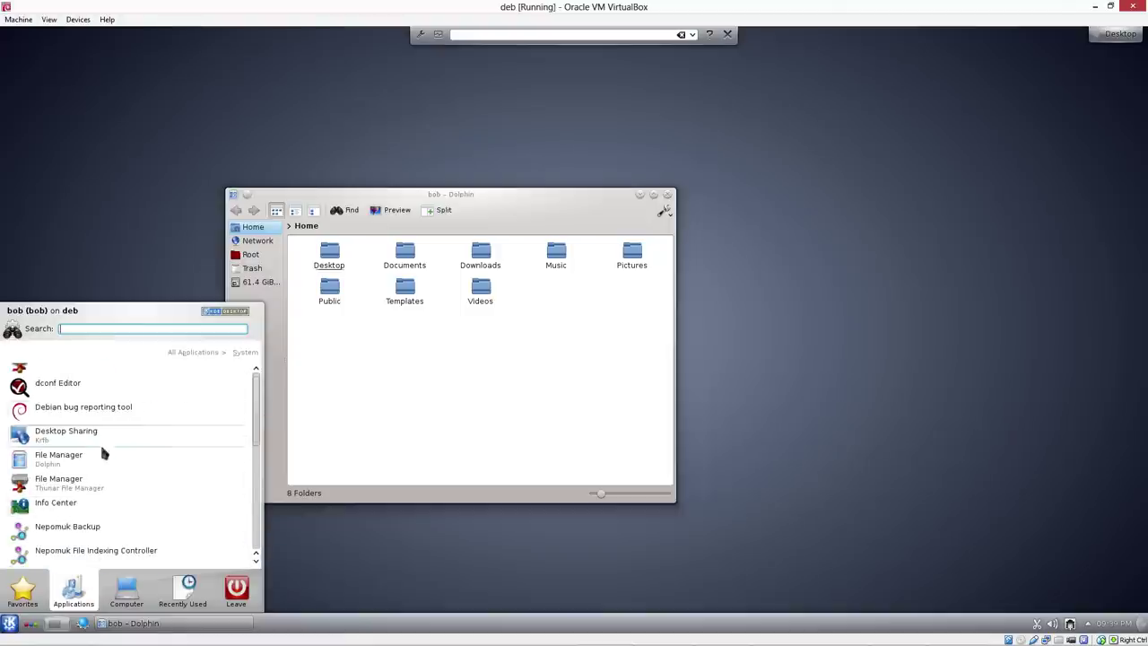
scroll(134, 448, "down", 5)
scroll(84, 430, "up", 3)
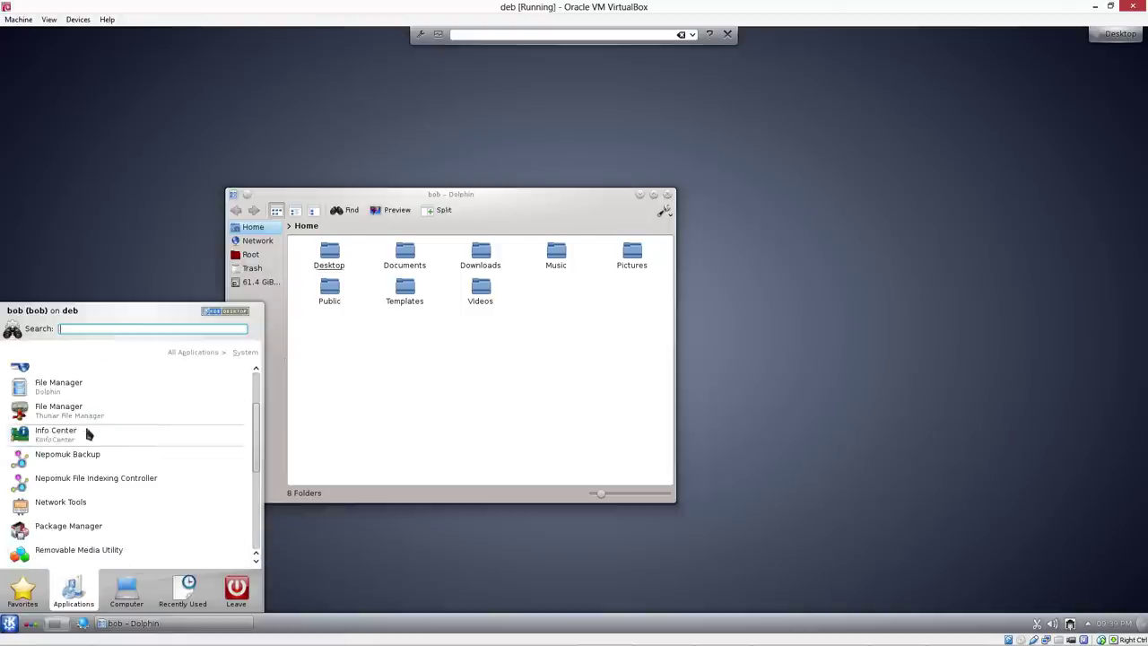
scroll(85, 466, "down", 2)
scroll(93, 368, "up", 1)
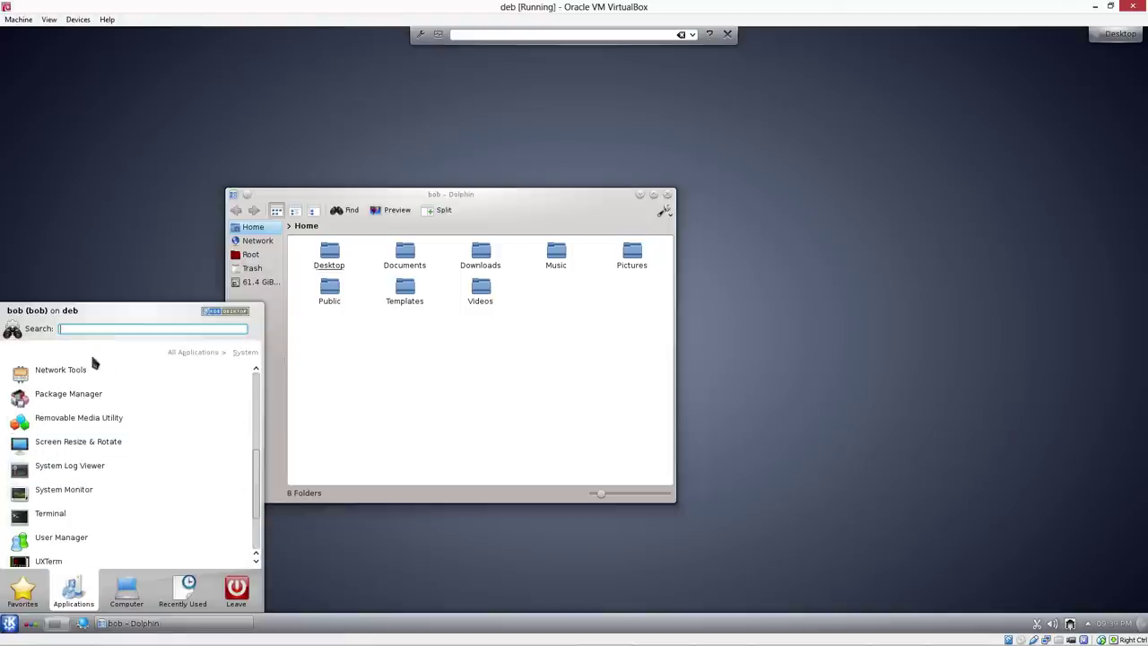
left_click(112, 324)
type("syna")
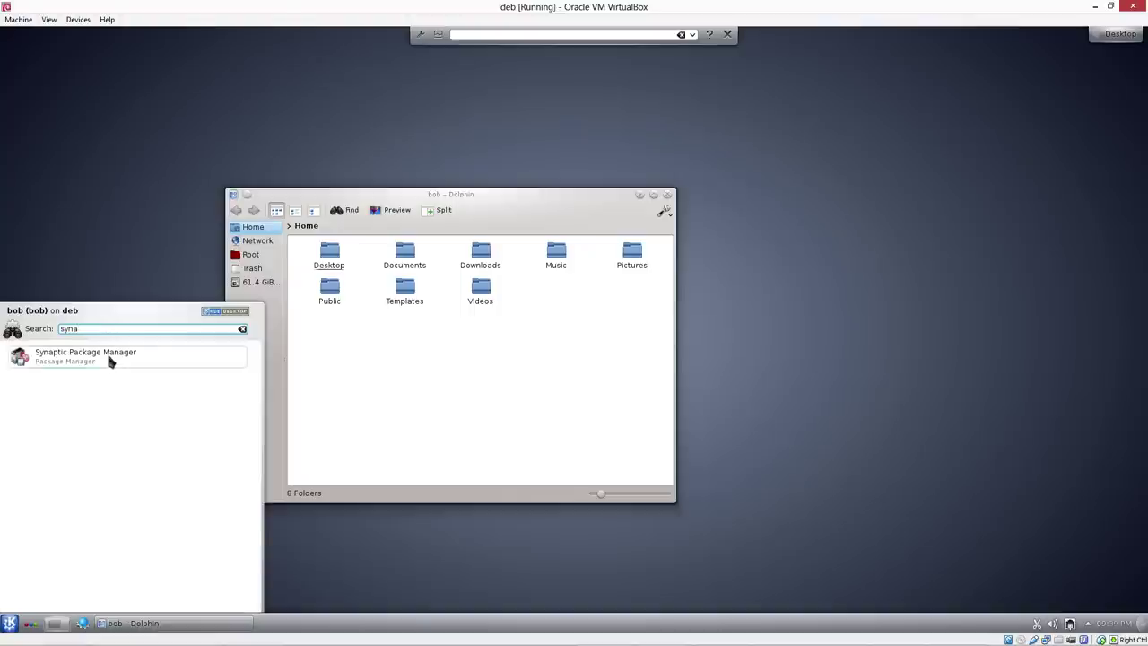
Launch Synaptic Package Manager with the root password and dismiss its introduction dialog
left_click(110, 356)
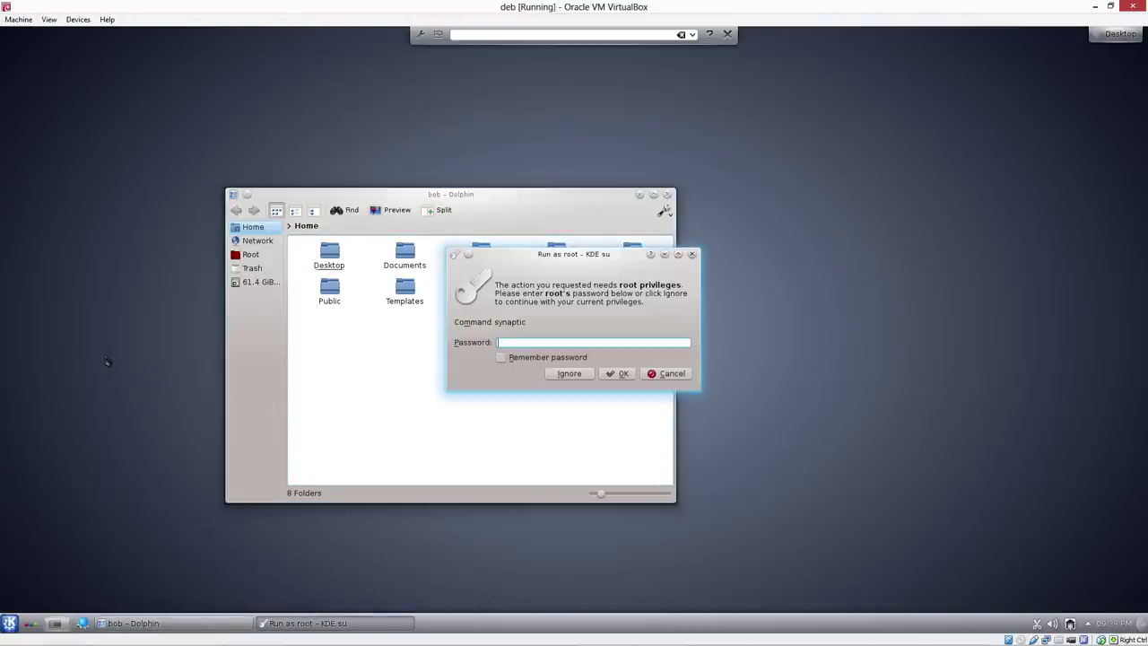
key("Return")
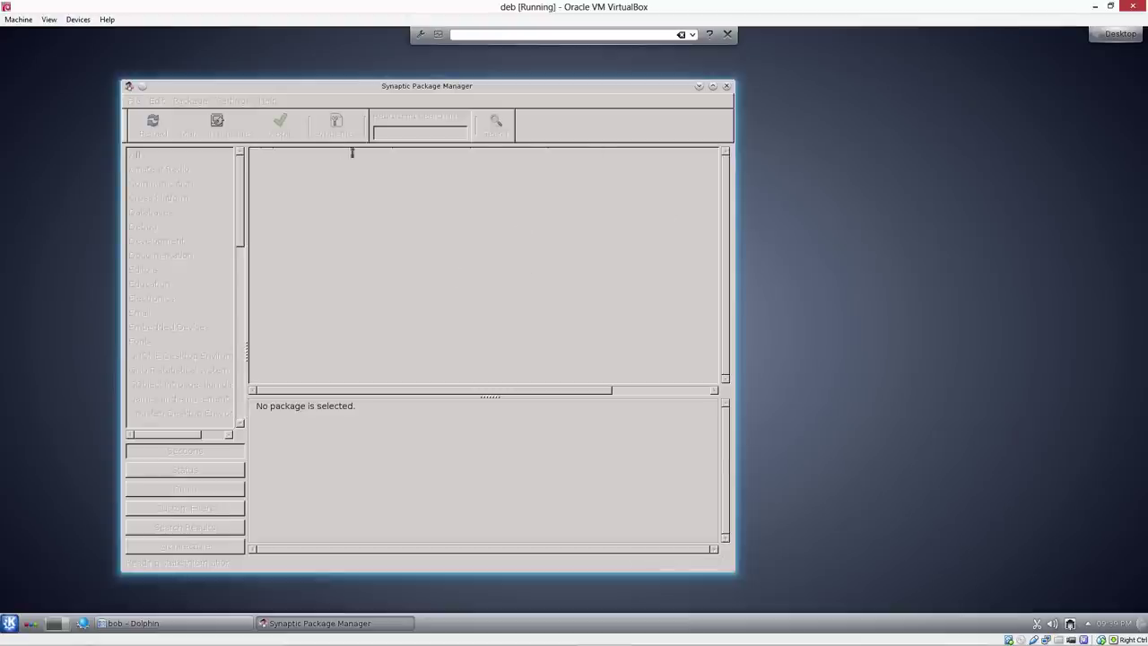
left_click(687, 433)
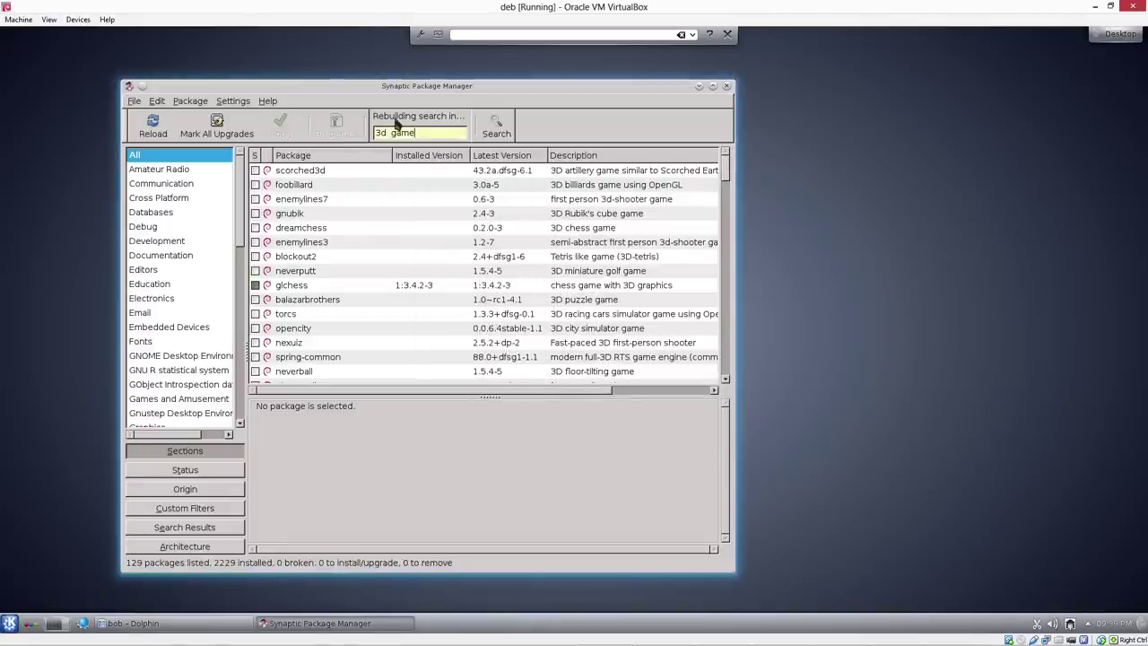
left_click(819, 245)
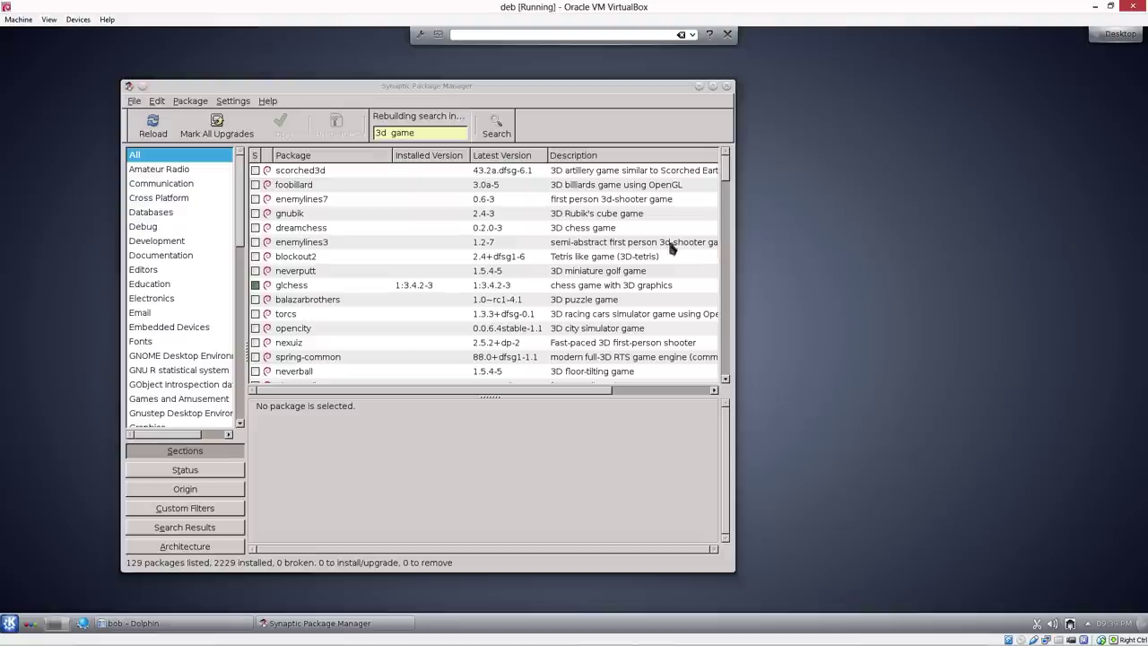
left_click(142, 83)
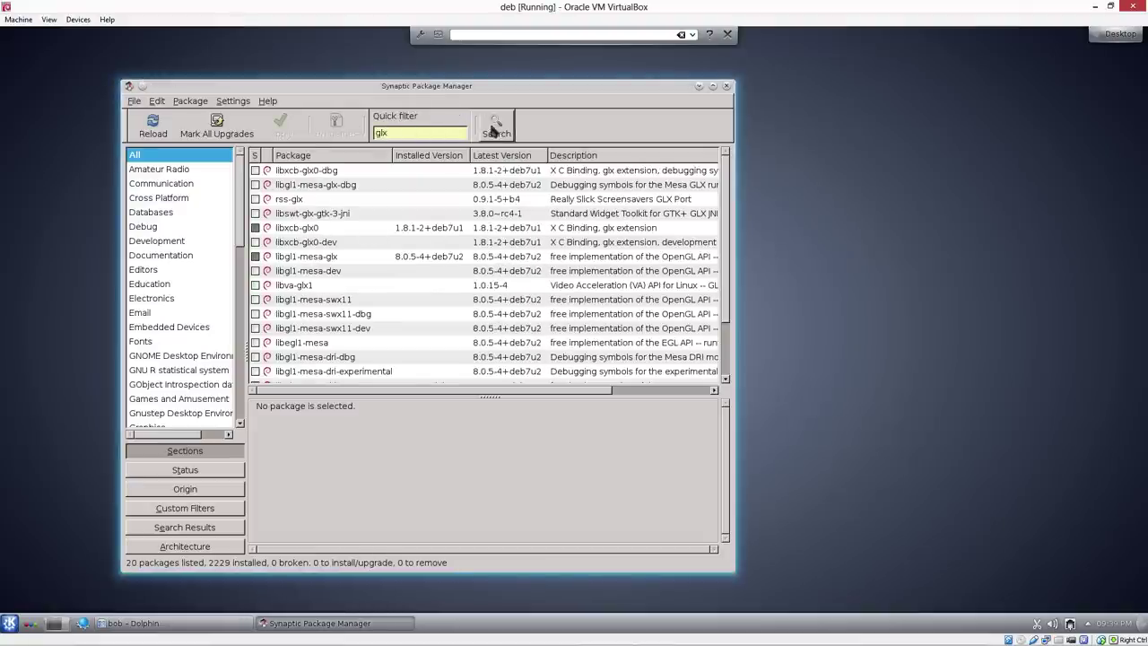
Search packages for 'glxgears', confirm mesa-utils is installed, and close Synaptic
left_click(495, 126)
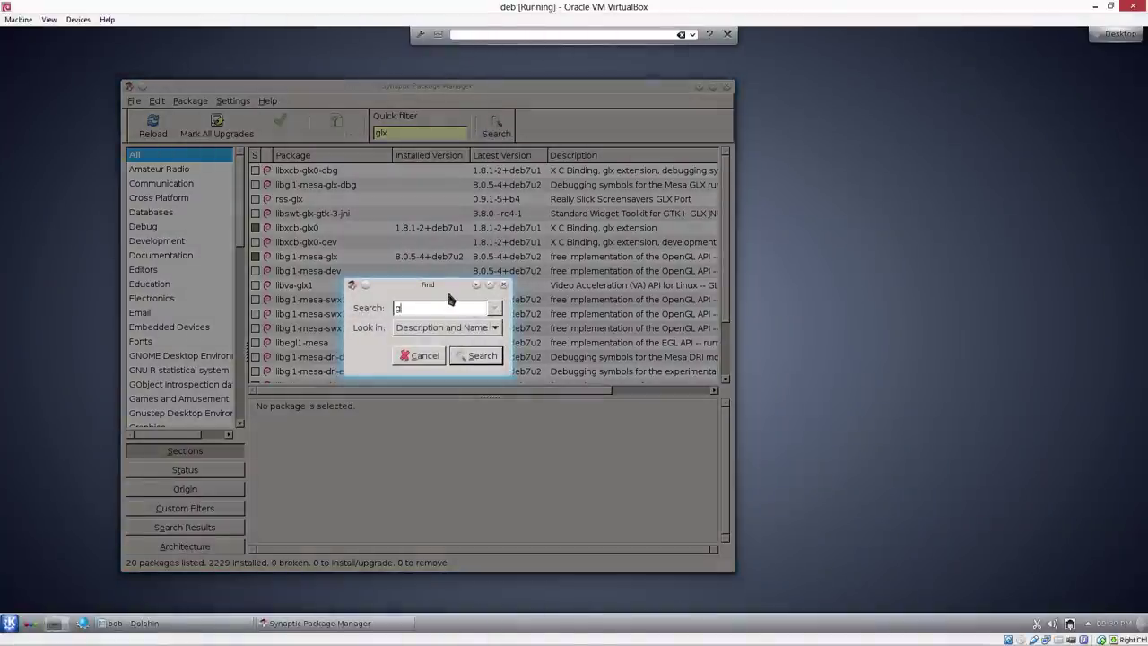
type("glxgears")
key("Return")
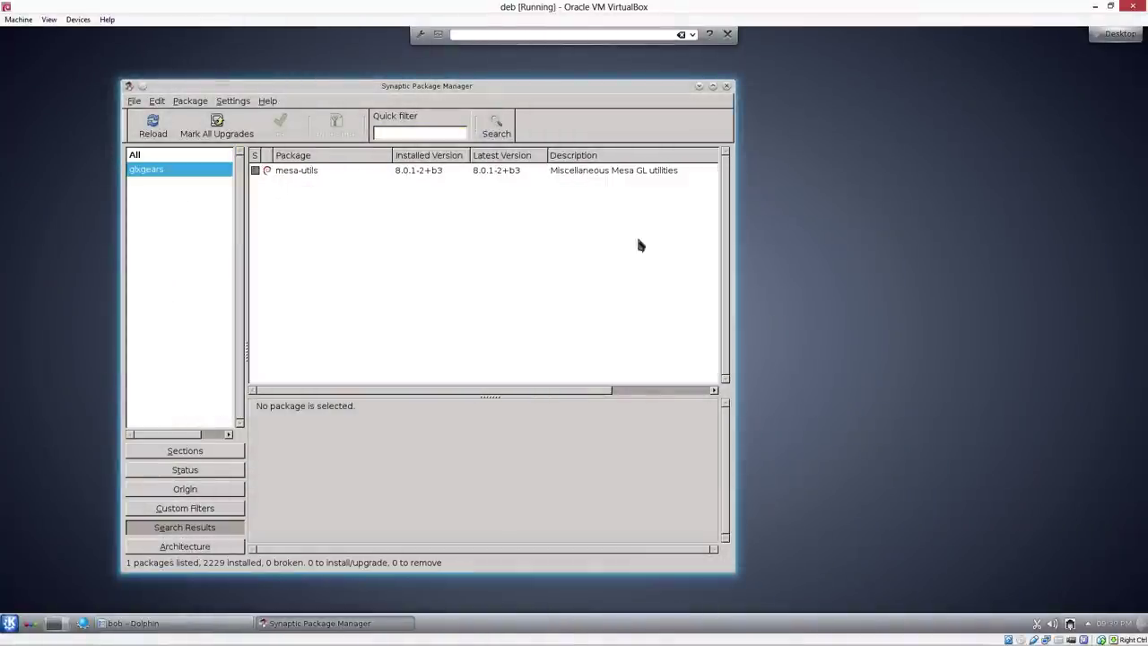
left_click(728, 87)
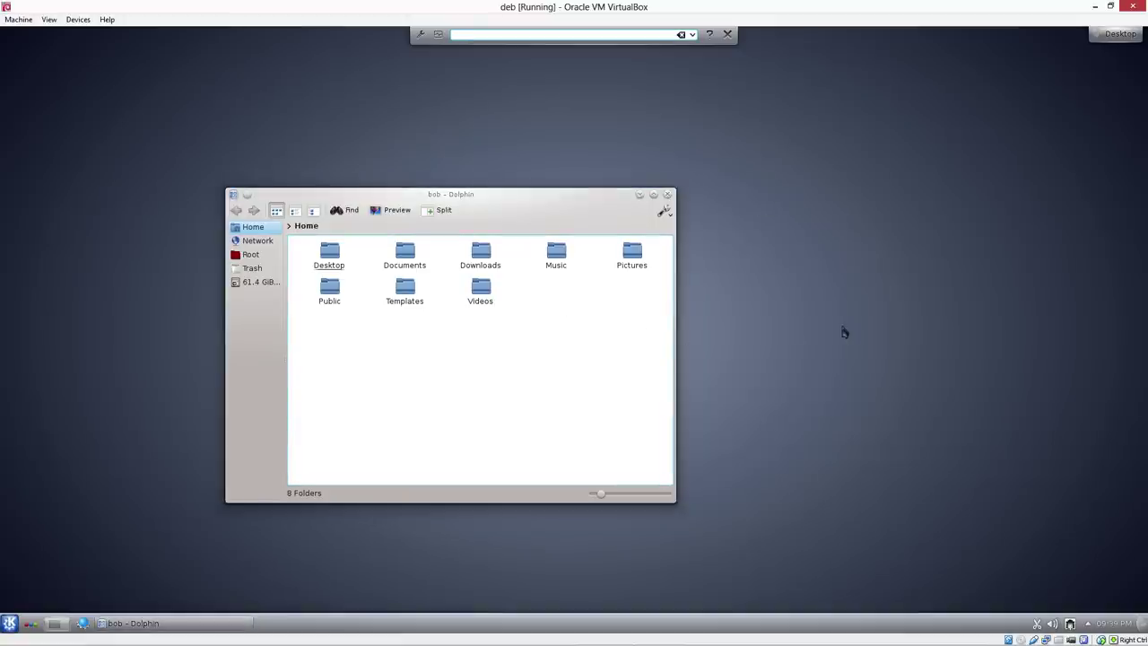
Launch an xterm terminal from the run-command search
left_click(542, 35)
type("xterm")
key("Return")
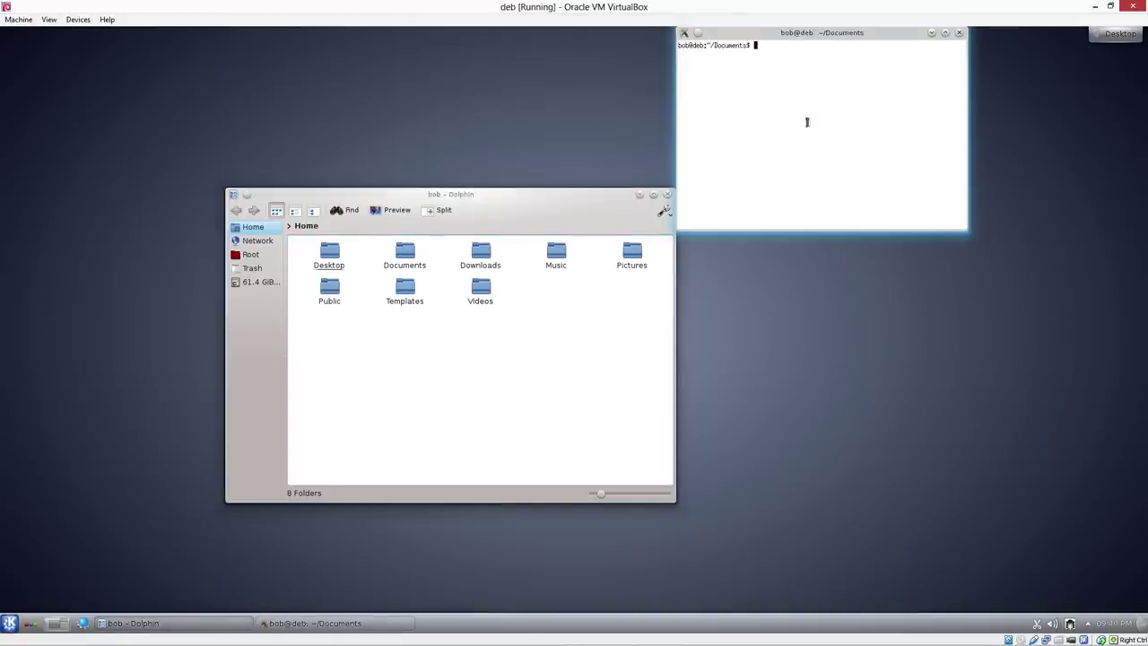
Run glxgears, watch it reach about 400 FPS, then close the gears window
type("g")
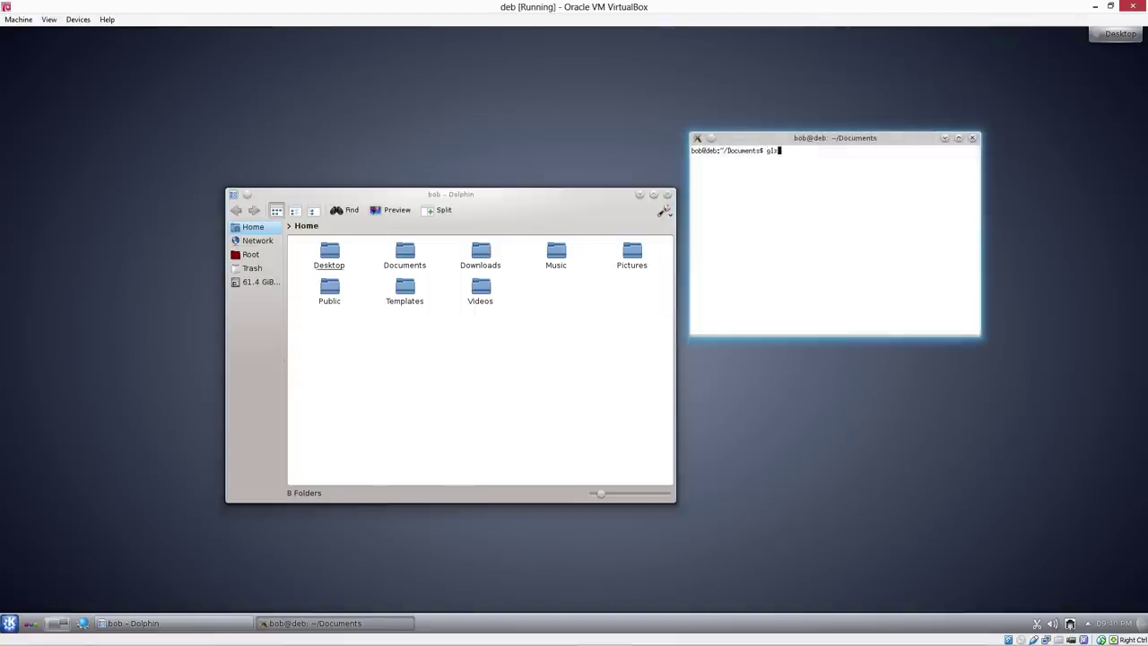
type("lxgears")
key("Return")
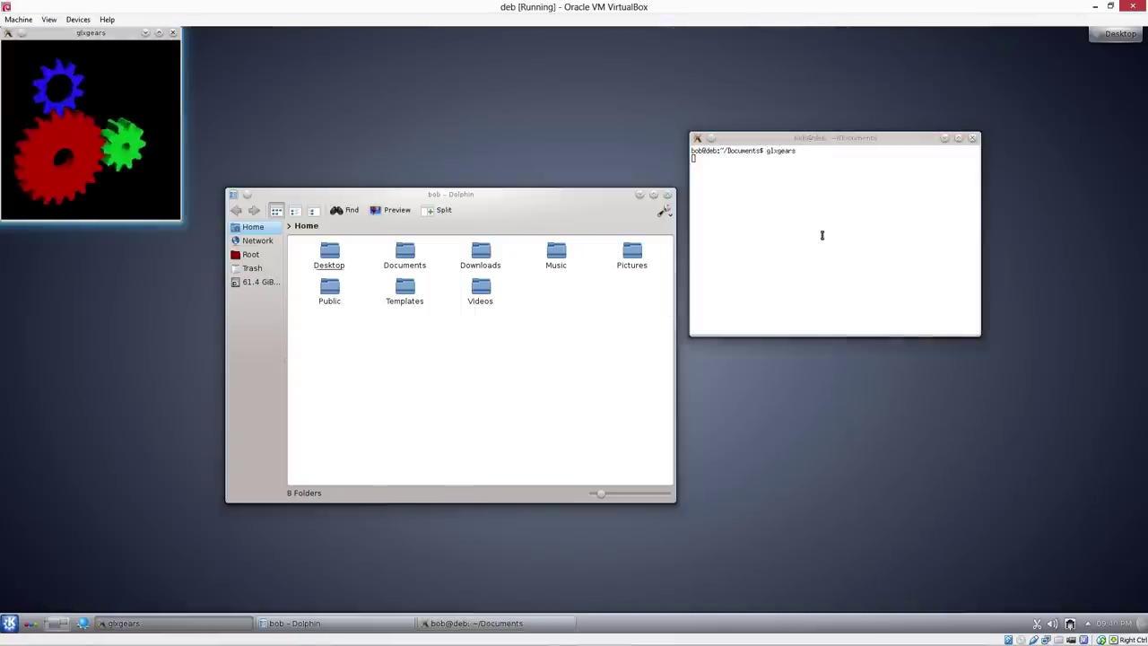
left_click(814, 240)
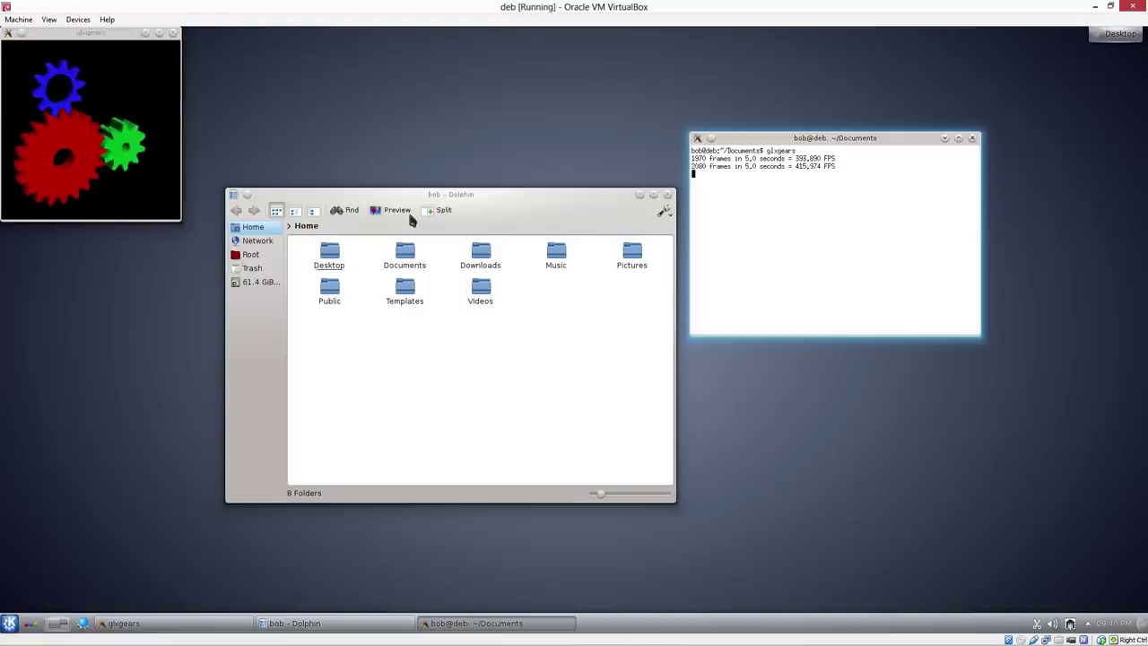
left_click(94, 40)
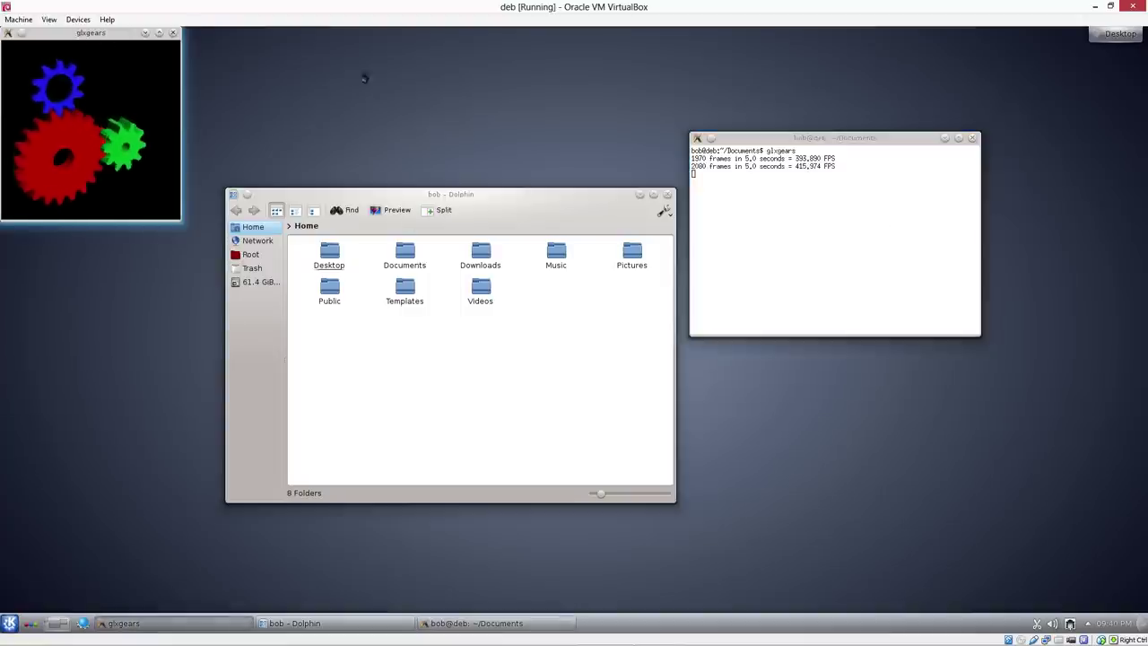
left_click(174, 33)
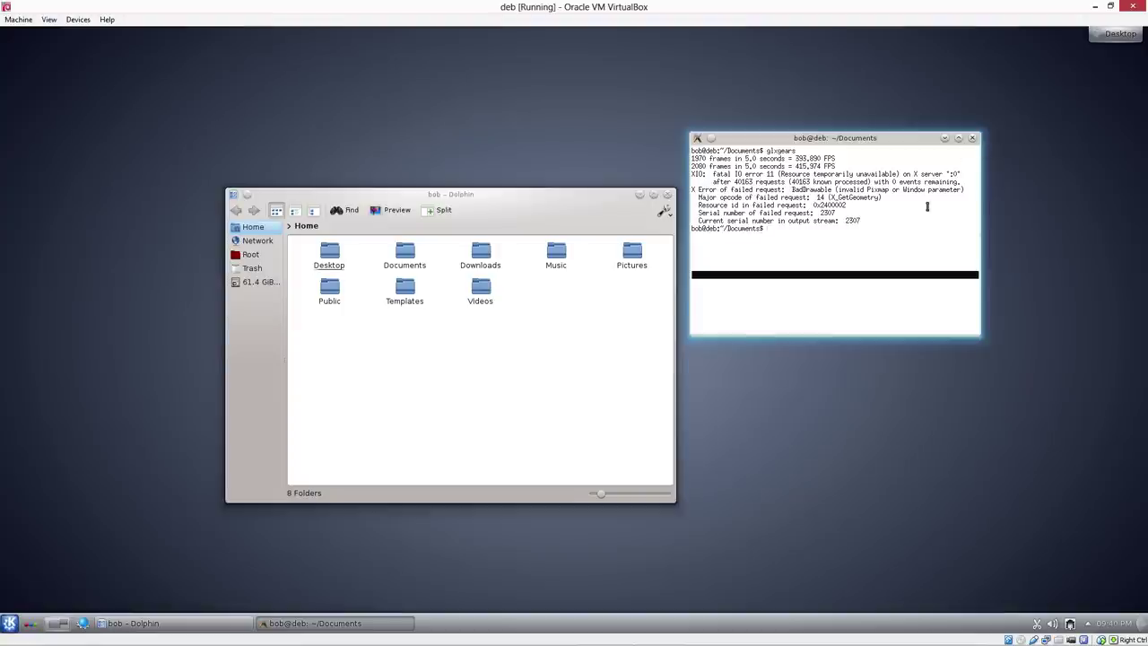
Run glxinfo, review its direct rendering and OpenGL 2.1 Chromium output, then close the terminal
type("g")
type("gl")
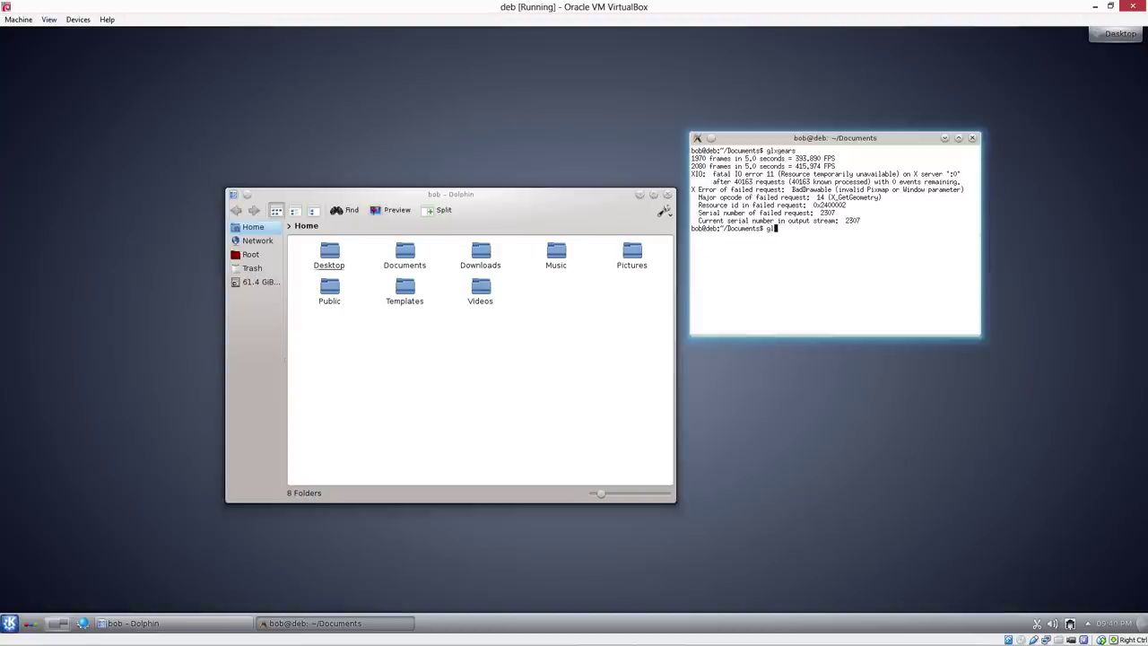
key("Tab")
key("Tab")
key("Tab")
type("xinfo")
key("Return")
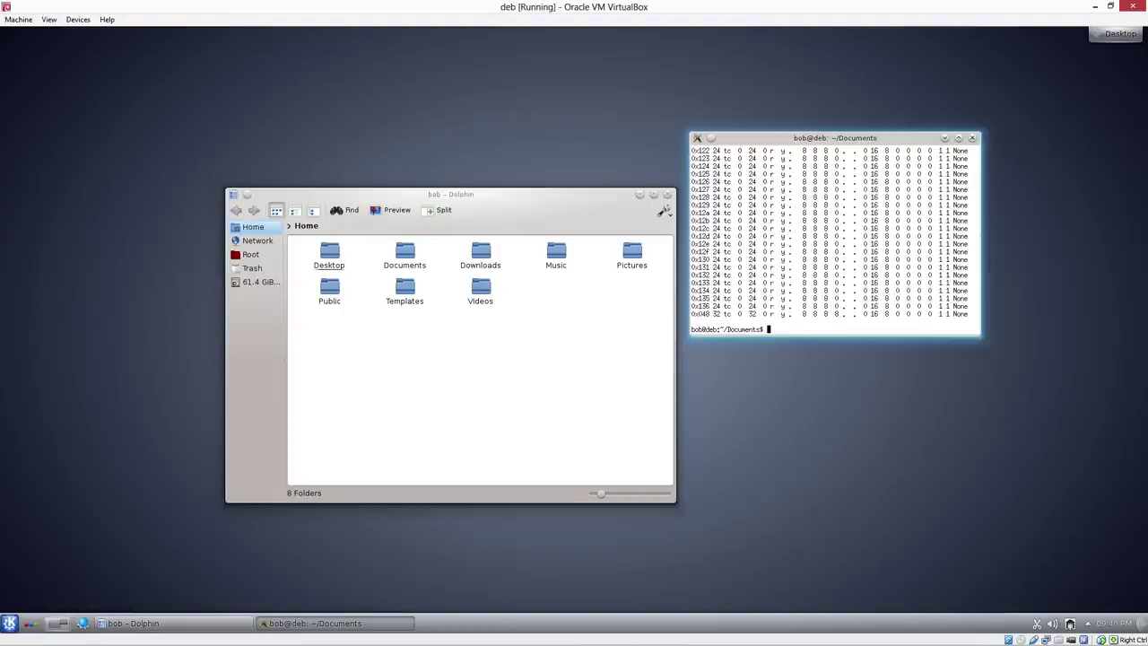
scroll(830, 238, "up", 20)
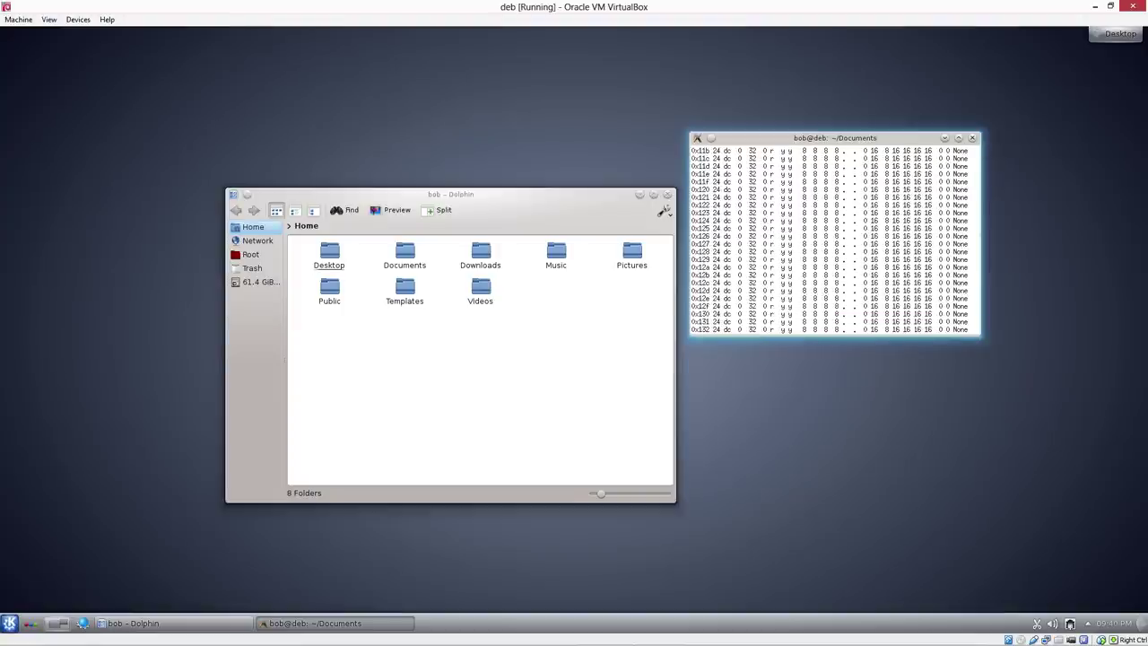
scroll(829, 238, "up", 15)
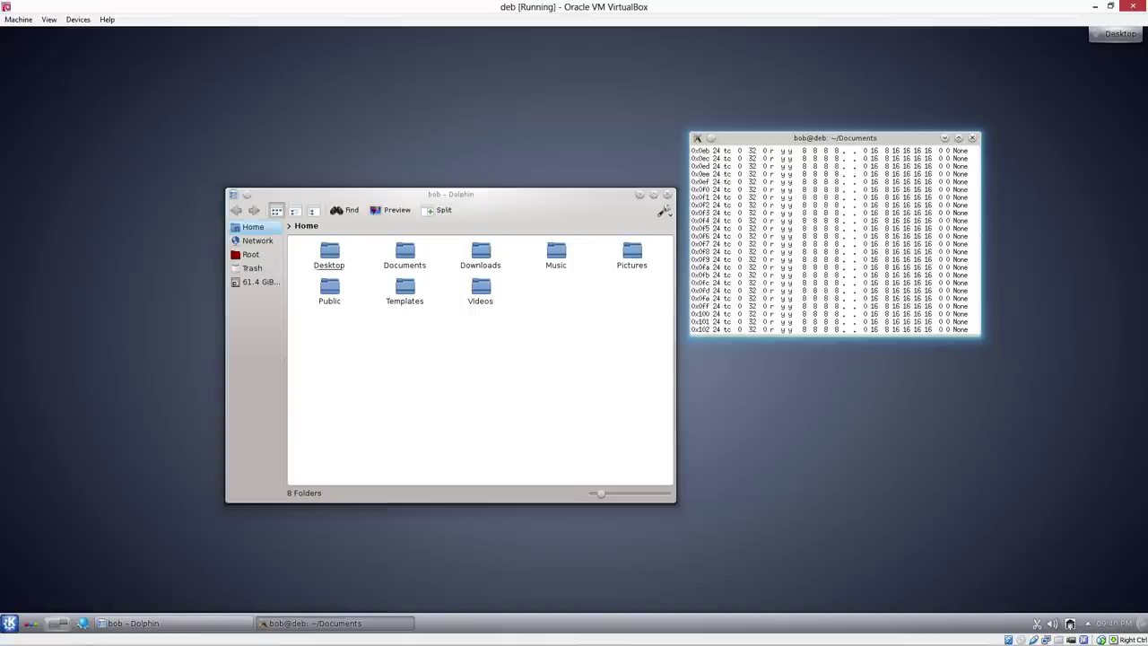
scroll(830, 238, "down", 3)
scroll(830, 238, "up", 15)
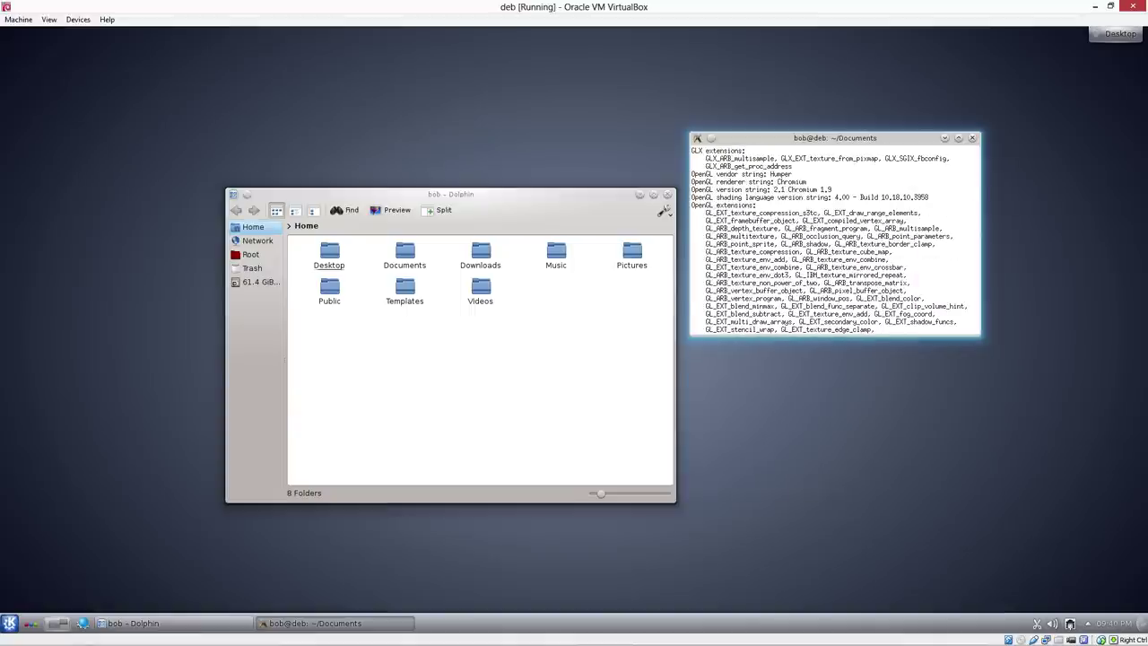
scroll(830, 238, "up", 8)
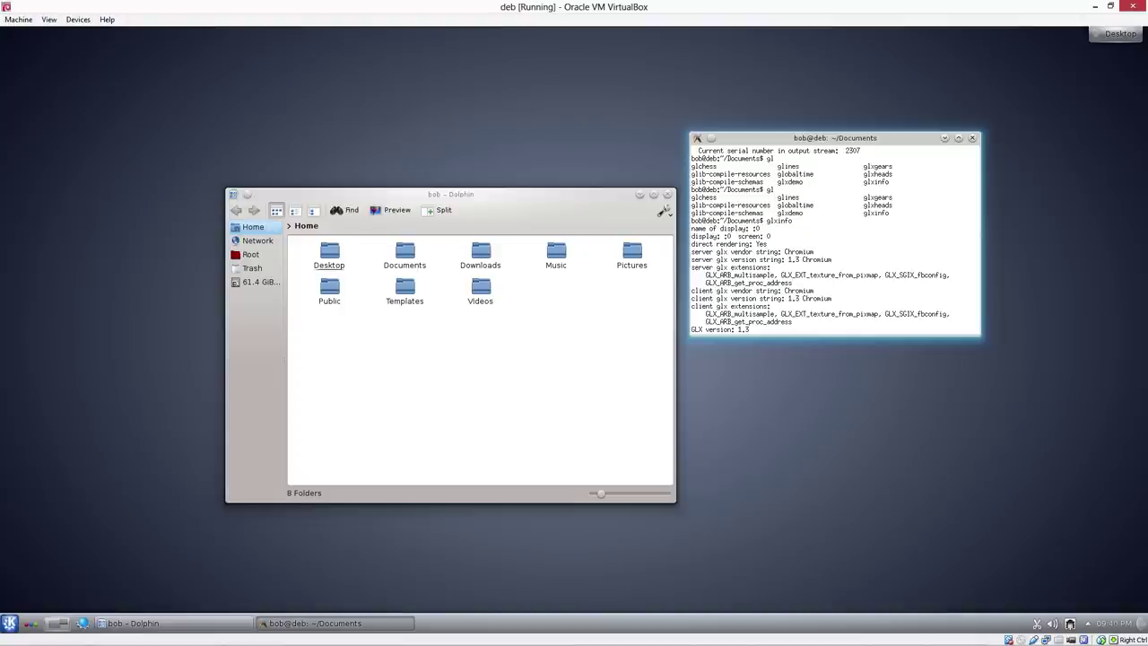
scroll(830, 238, "down", 4)
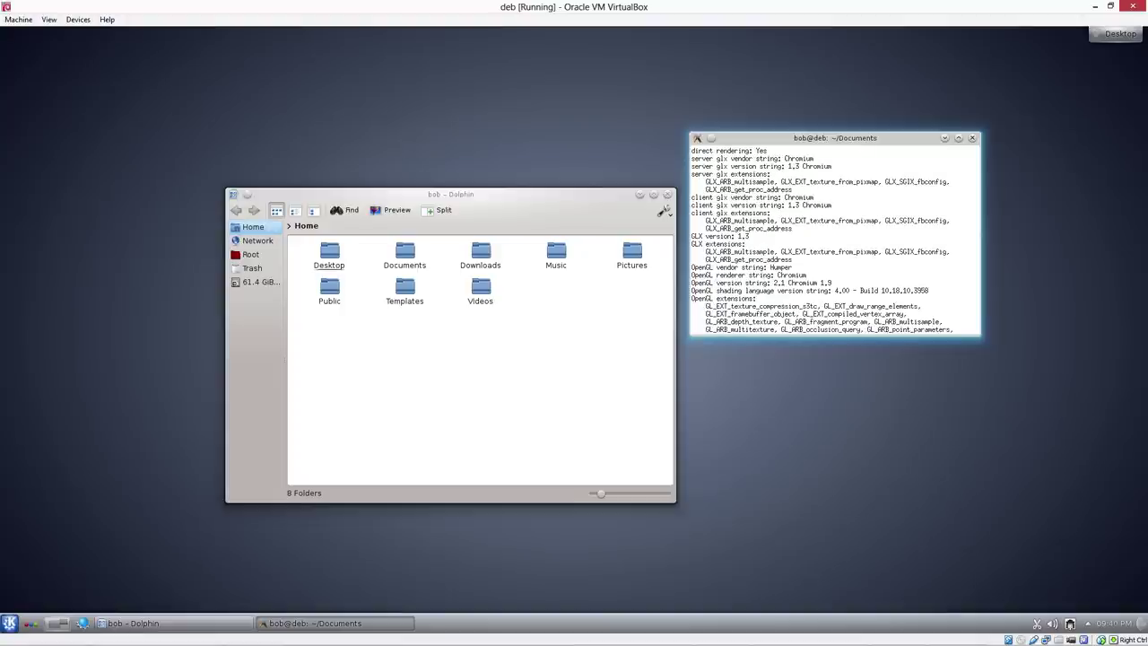
scroll(828, 240, "down", 10)
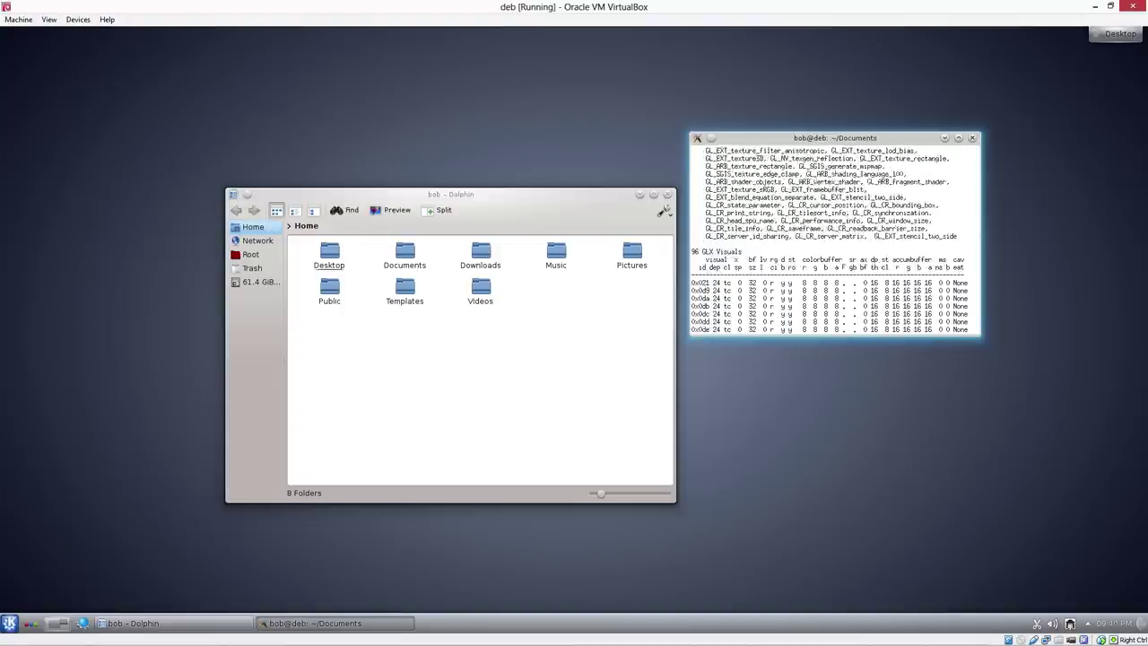
left_click(972, 138)
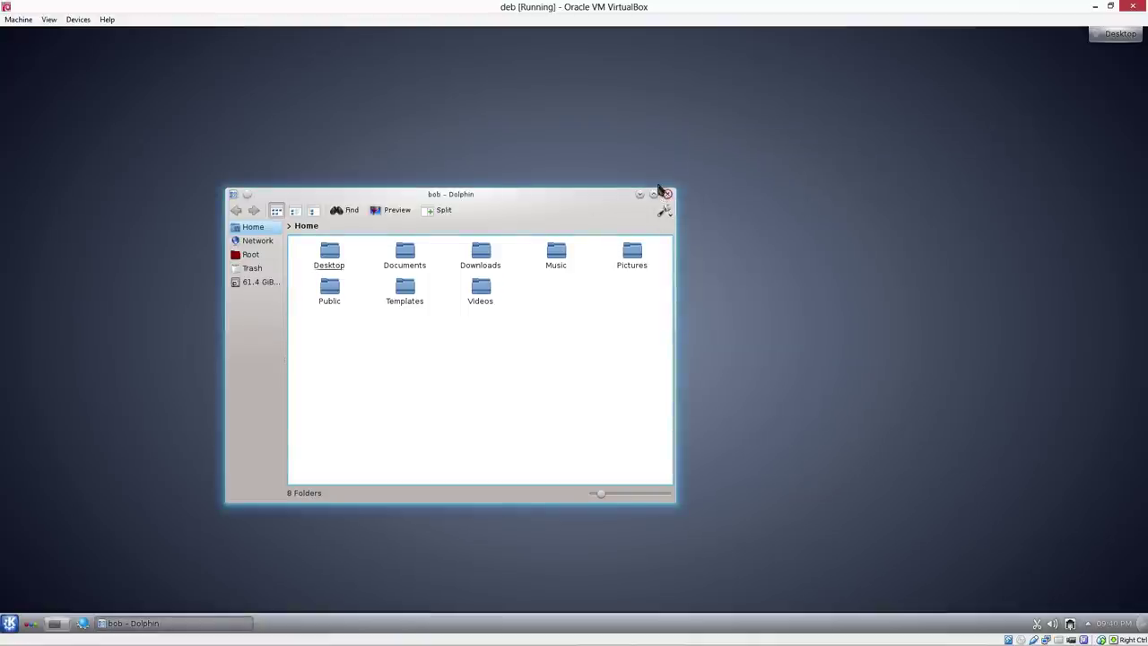
Close Dolphin and turn off the Debian guest via the K menu's Leave > Shut down
left_click(668, 194)
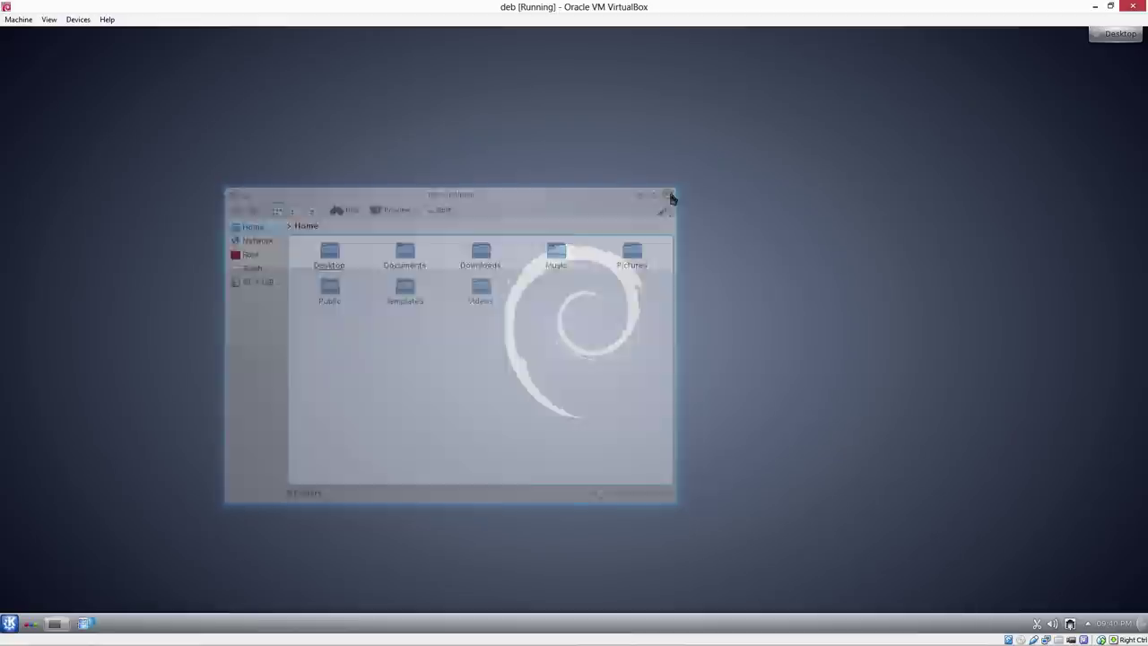
left_click(9, 622)
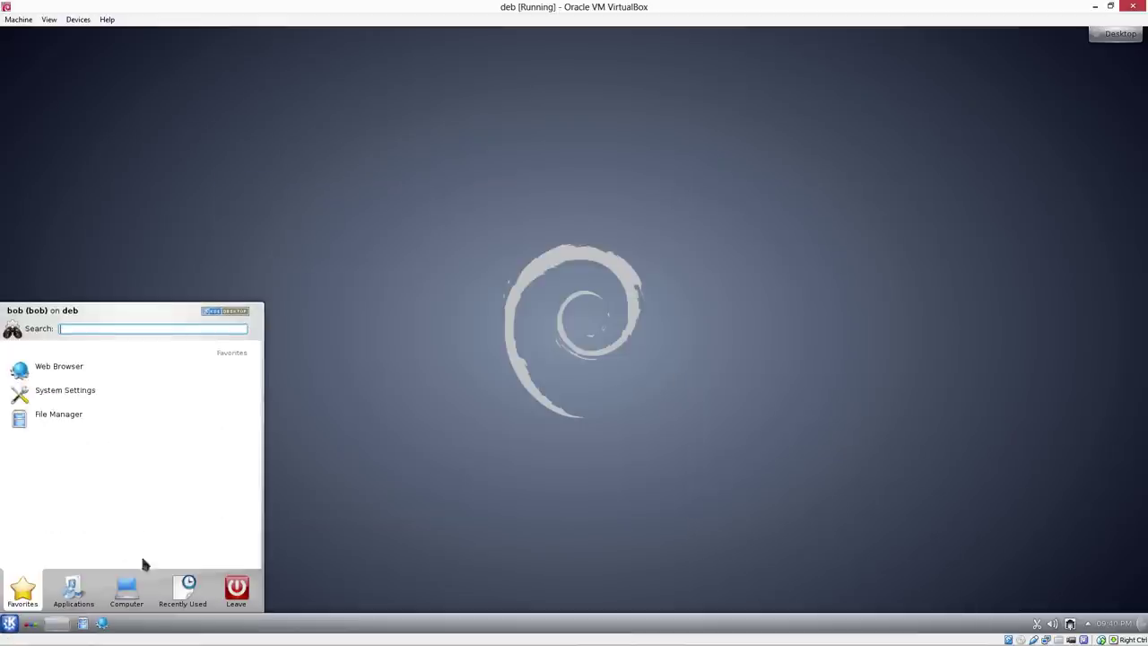
mouse_move(237, 593)
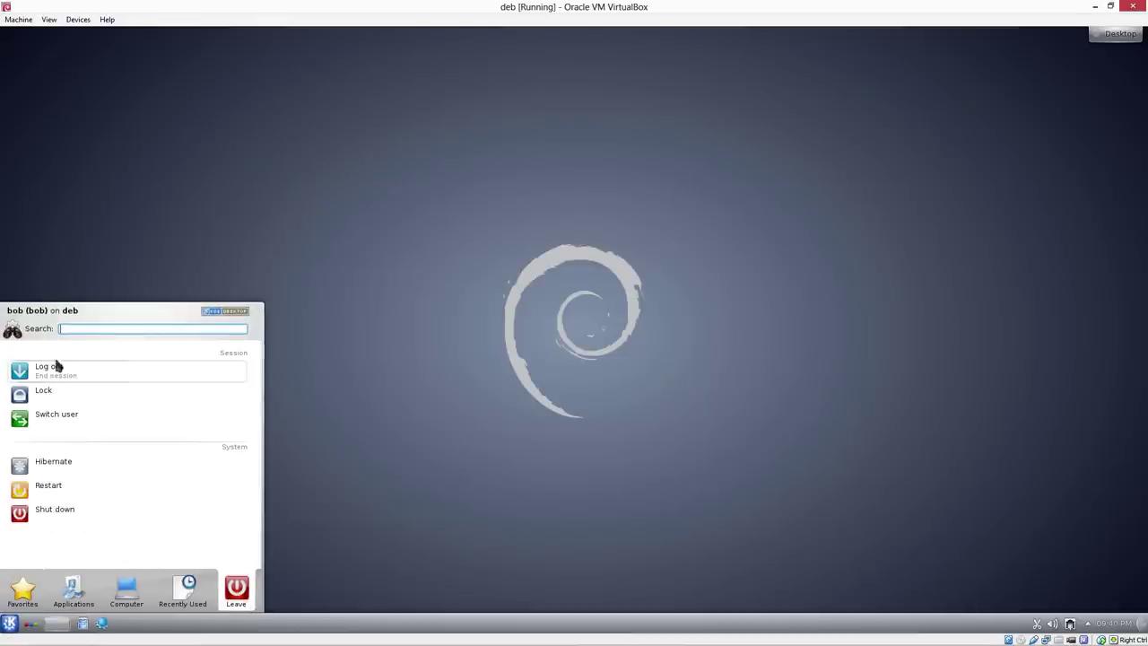
left_click(29, 513)
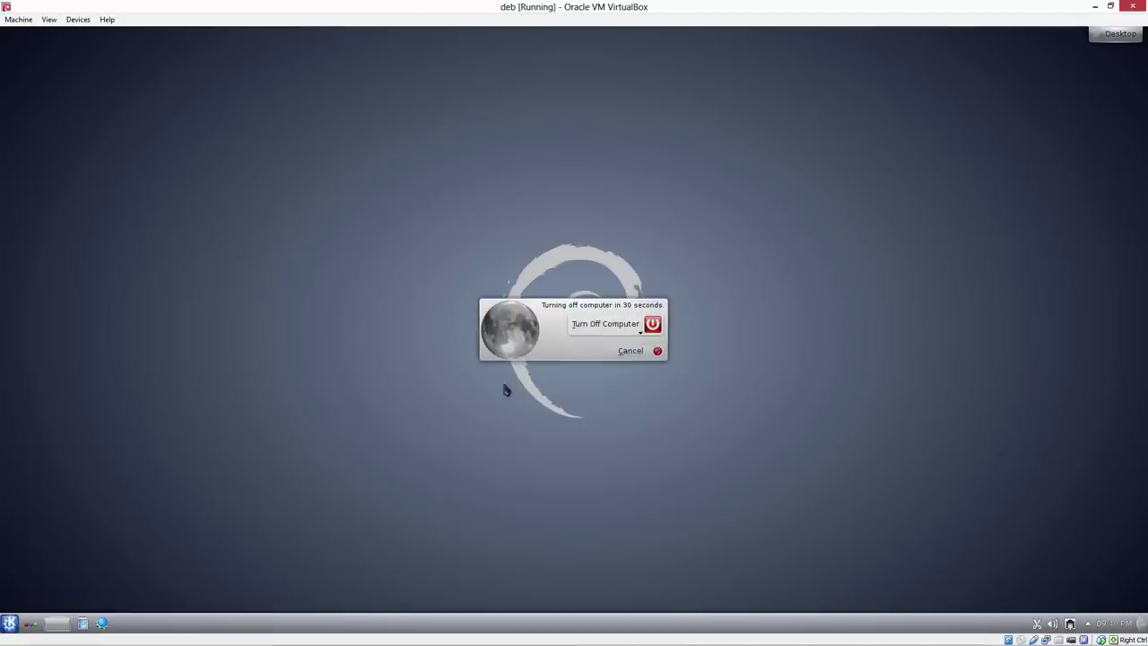
left_click(628, 328)
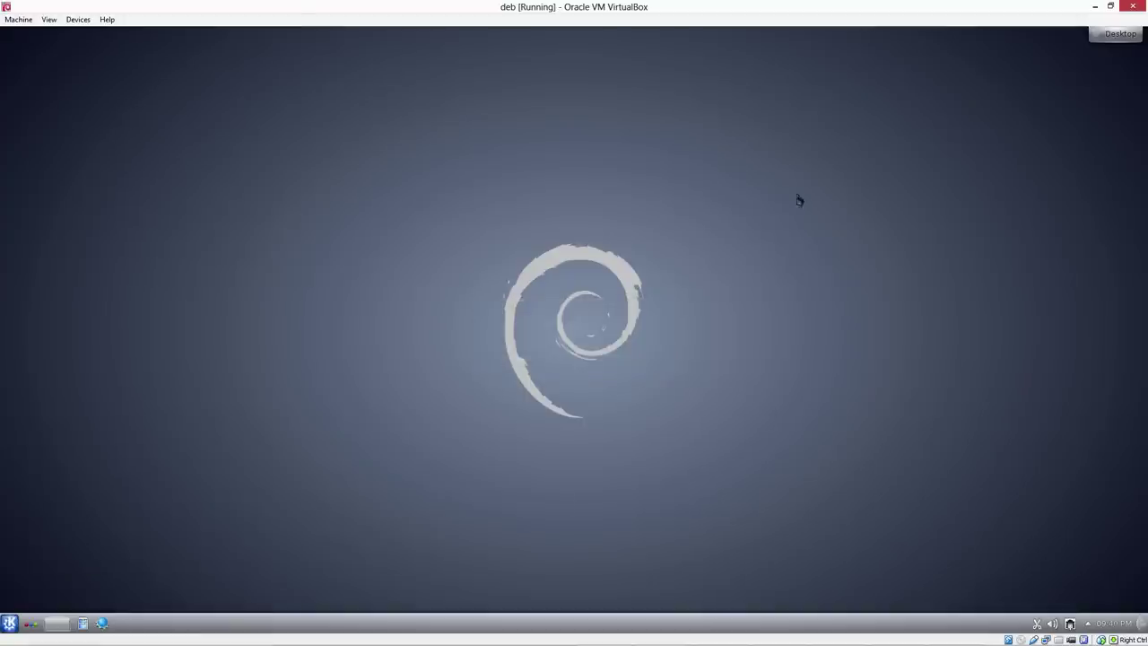